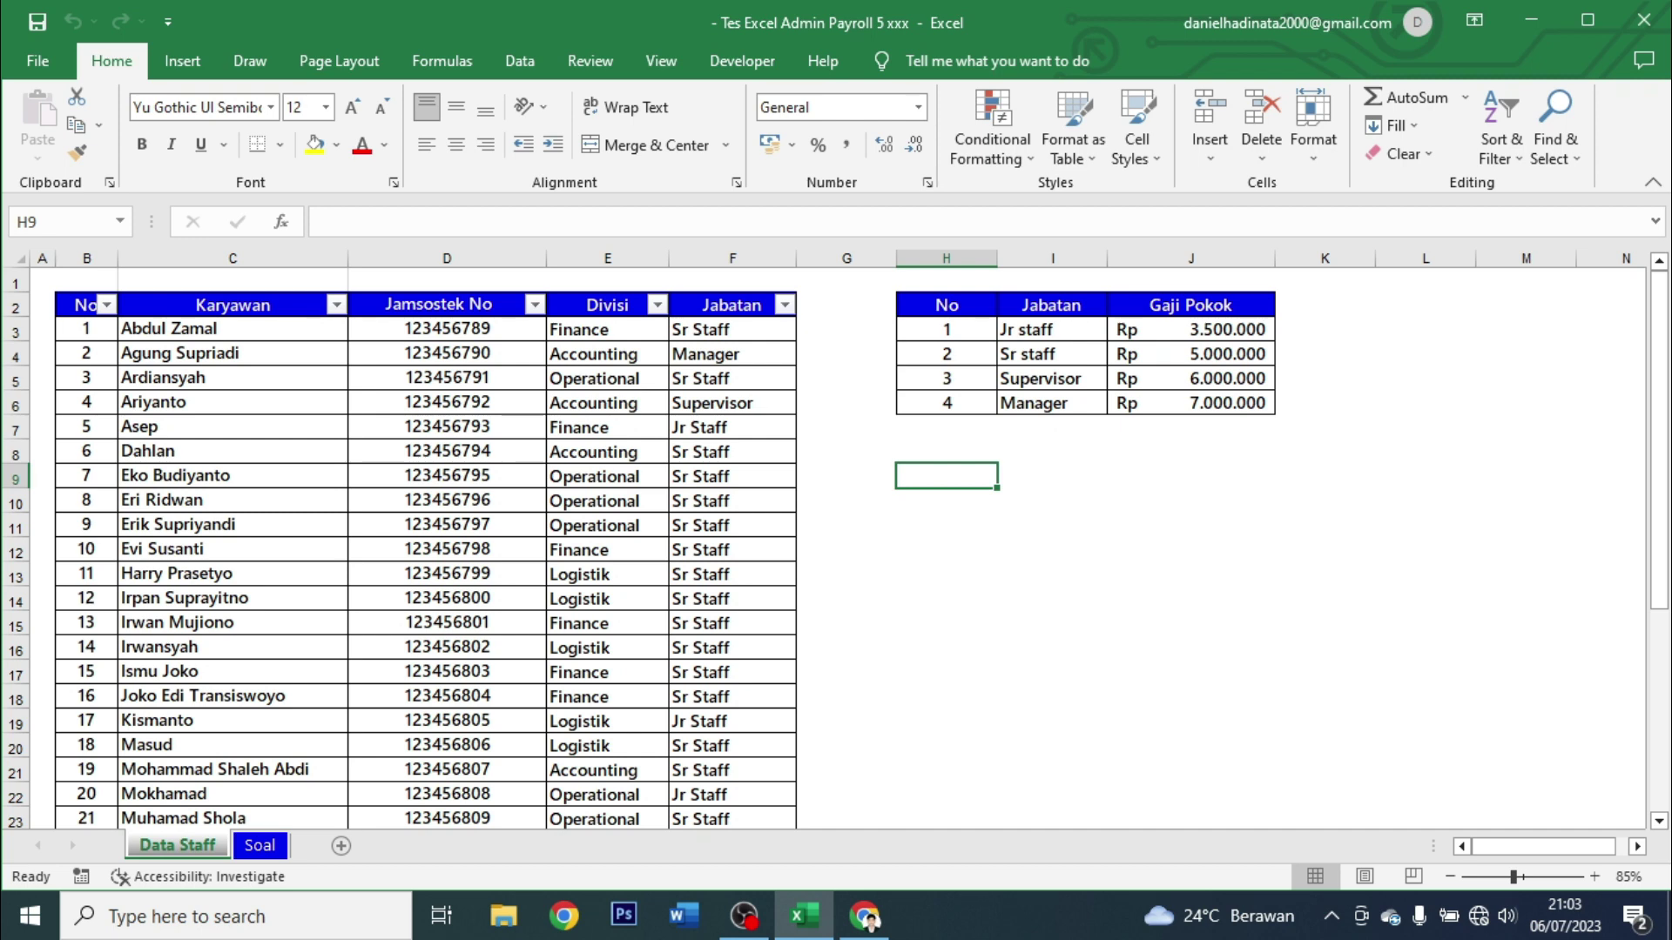
# Bring up Chrome and scroll through the majapahit.id article on payroll staff duties and requirements.
pyautogui.click(865, 916)
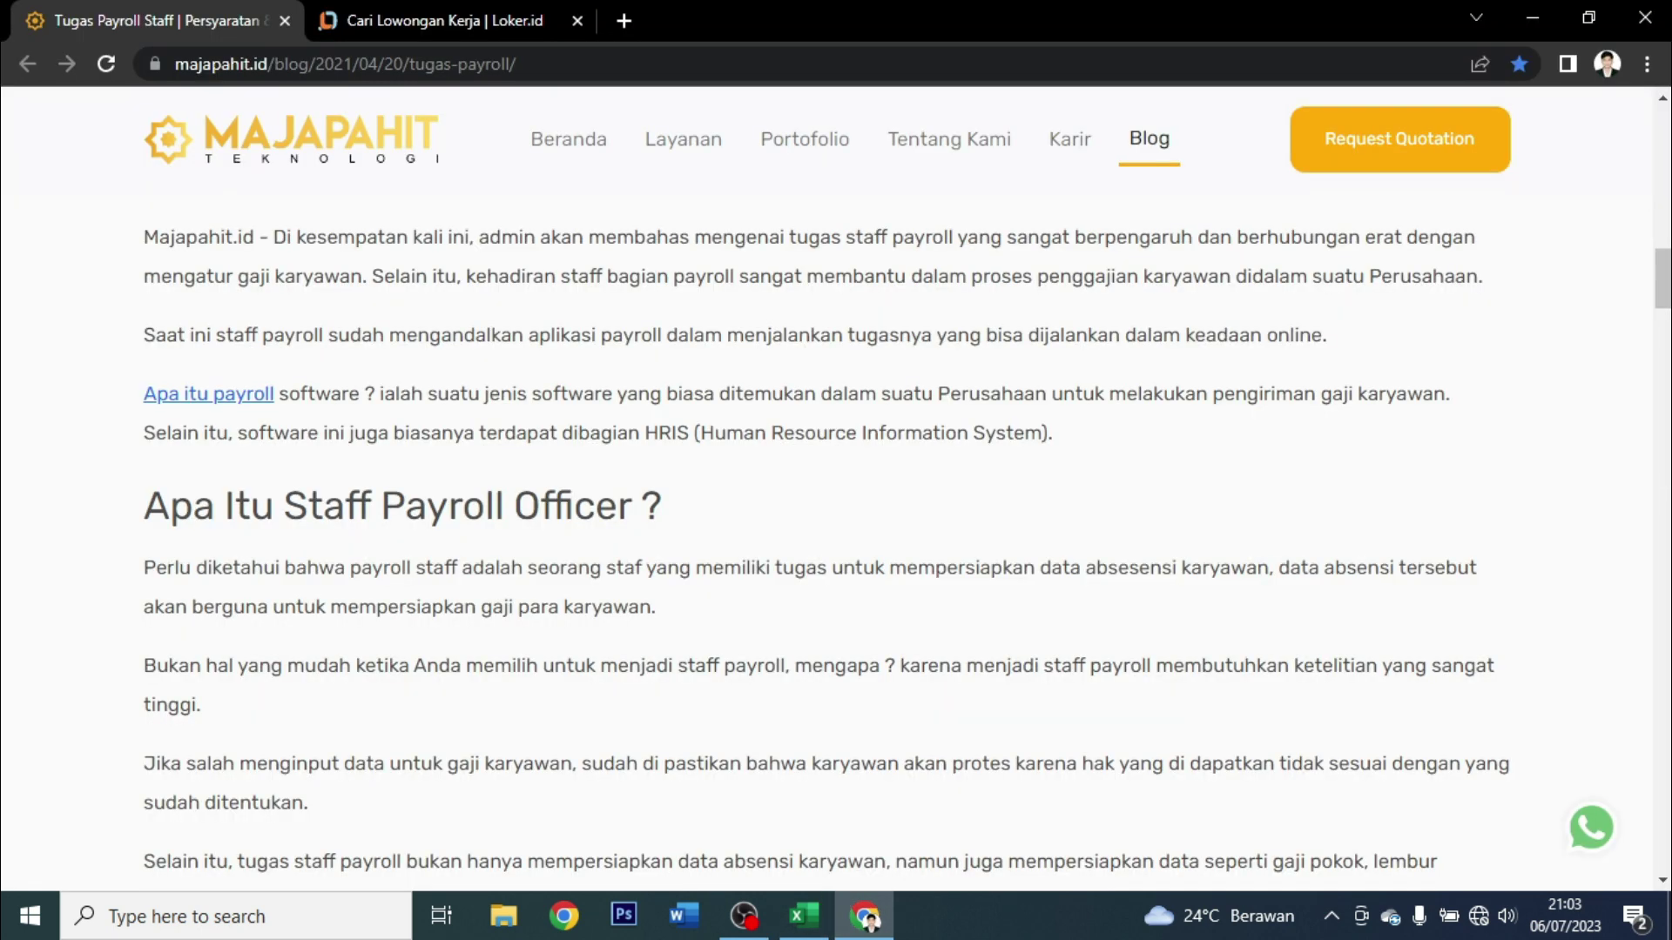
pyautogui.scroll(-2, 827, 522)
pyautogui.scroll(-4, 827, 522)
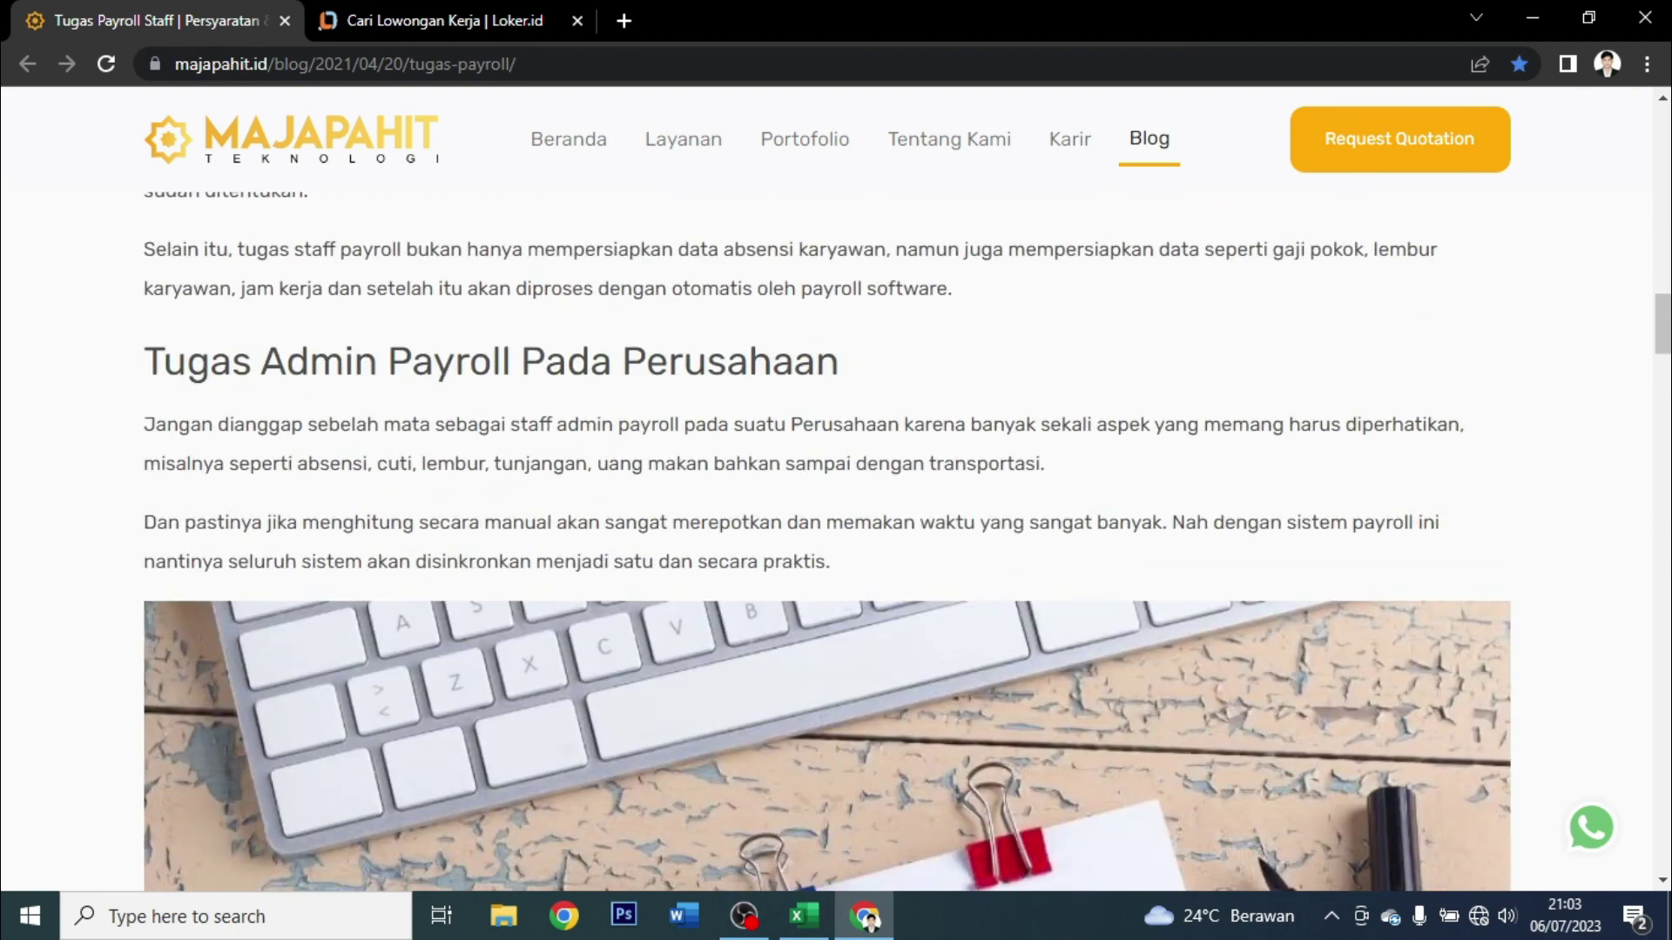
pyautogui.scroll(-5, 827, 540)
pyautogui.scroll(-5, 828, 540)
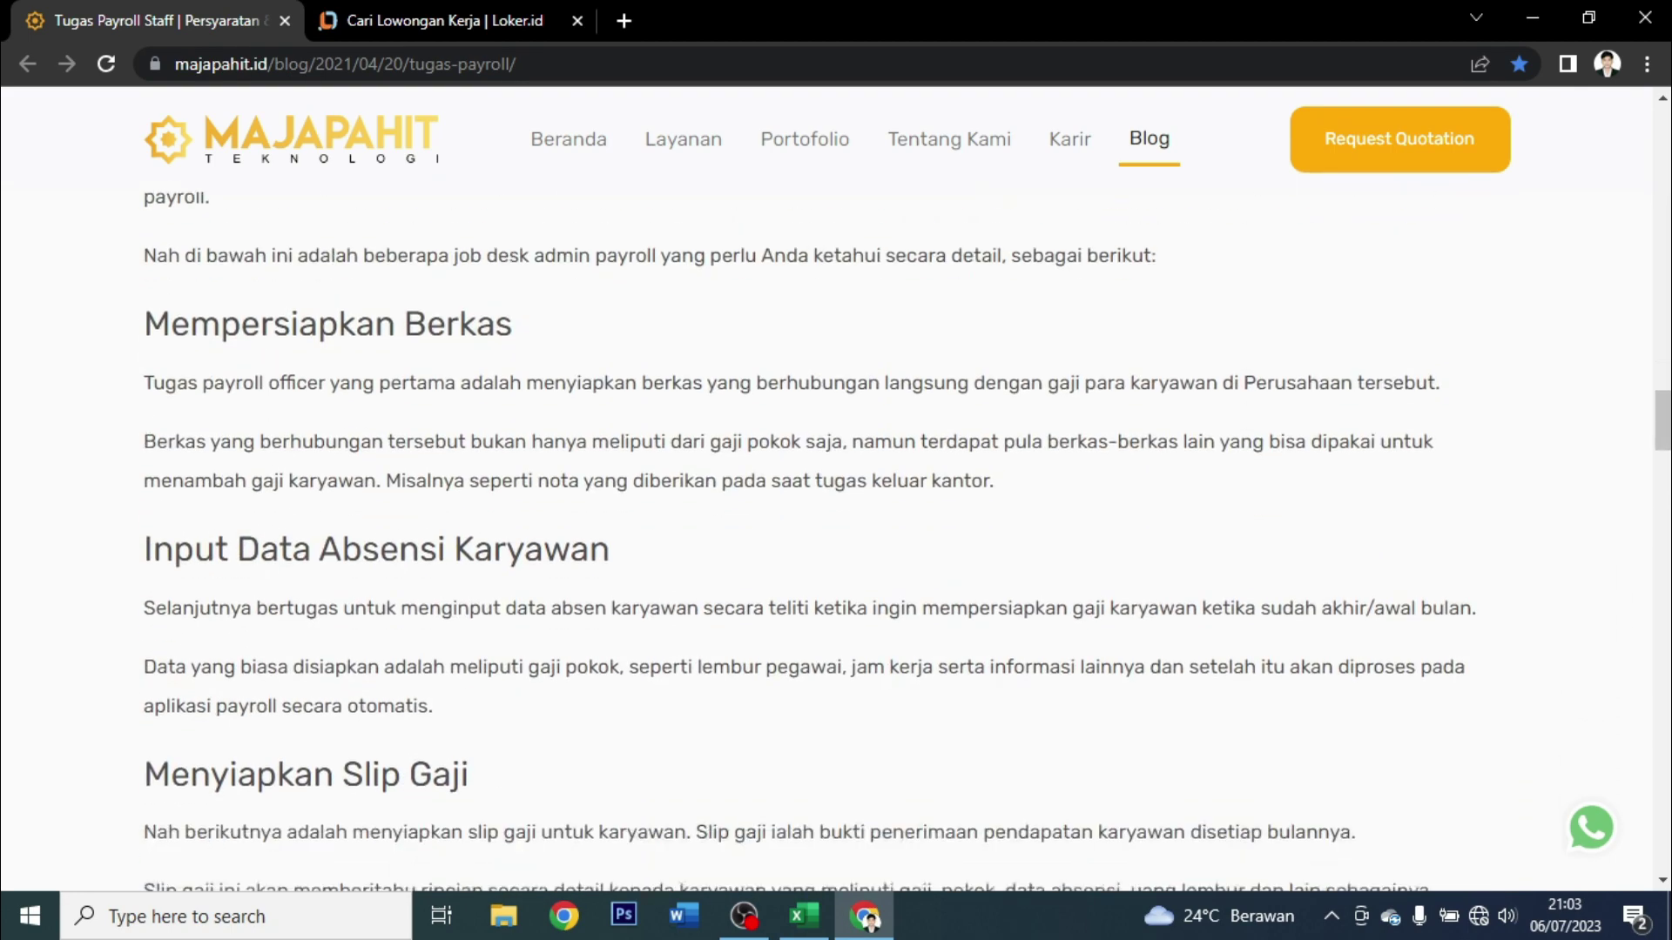
pyautogui.scroll(-2, 828, 539)
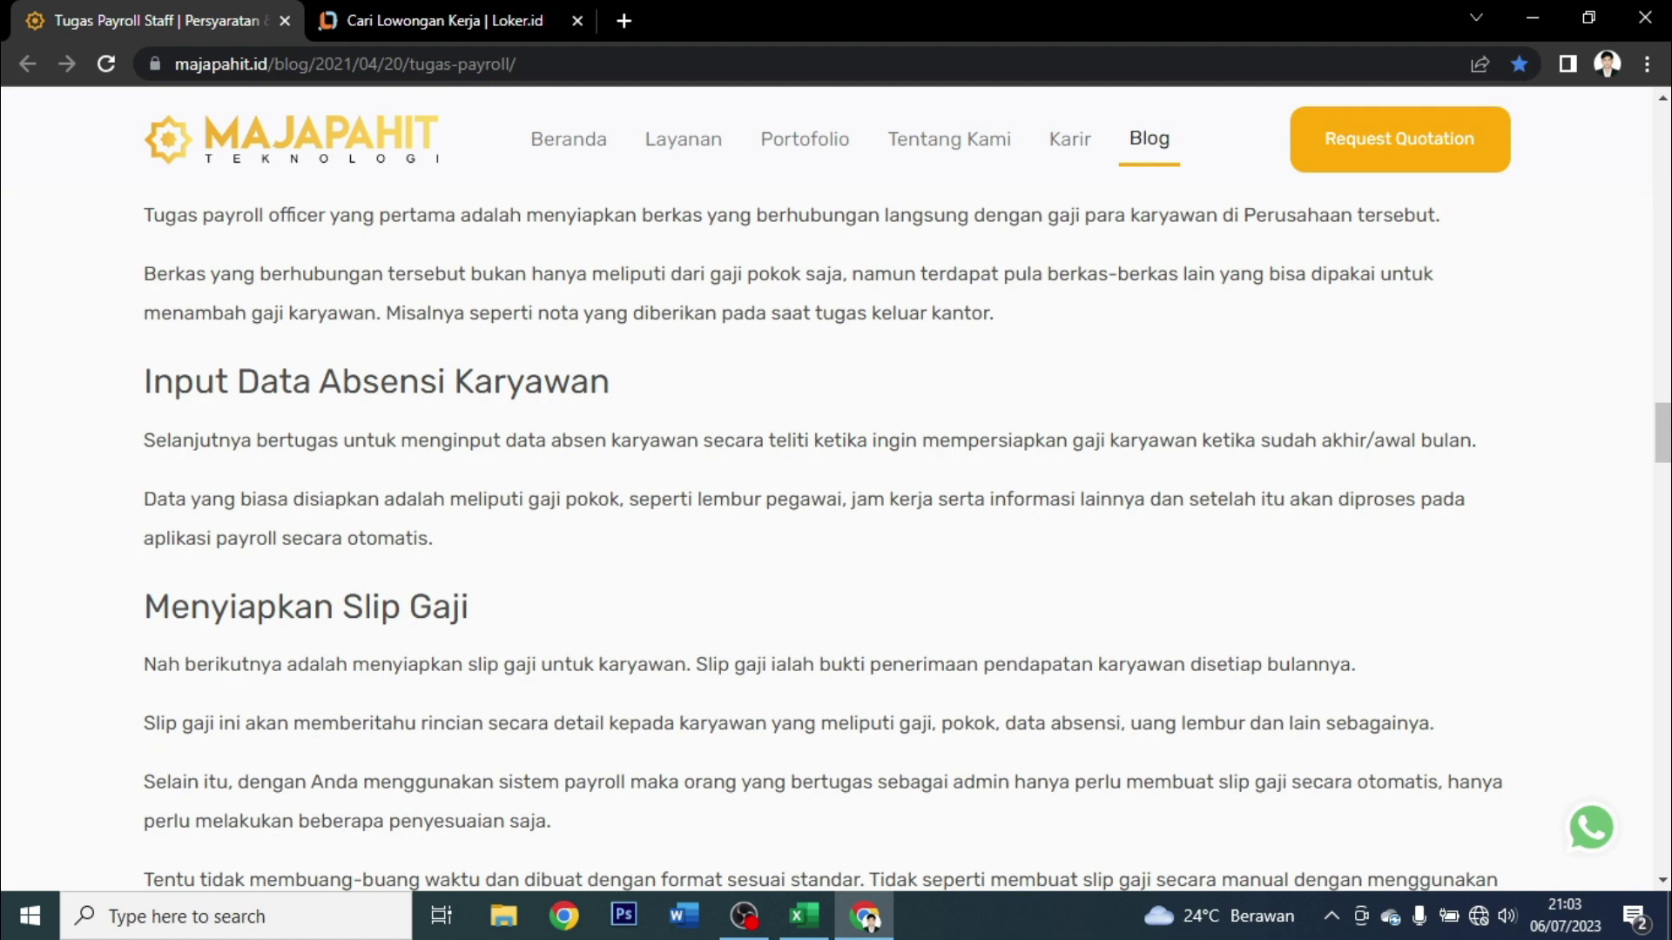
pyautogui.scroll(-4, 827, 540)
pyautogui.scroll(-5, 828, 540)
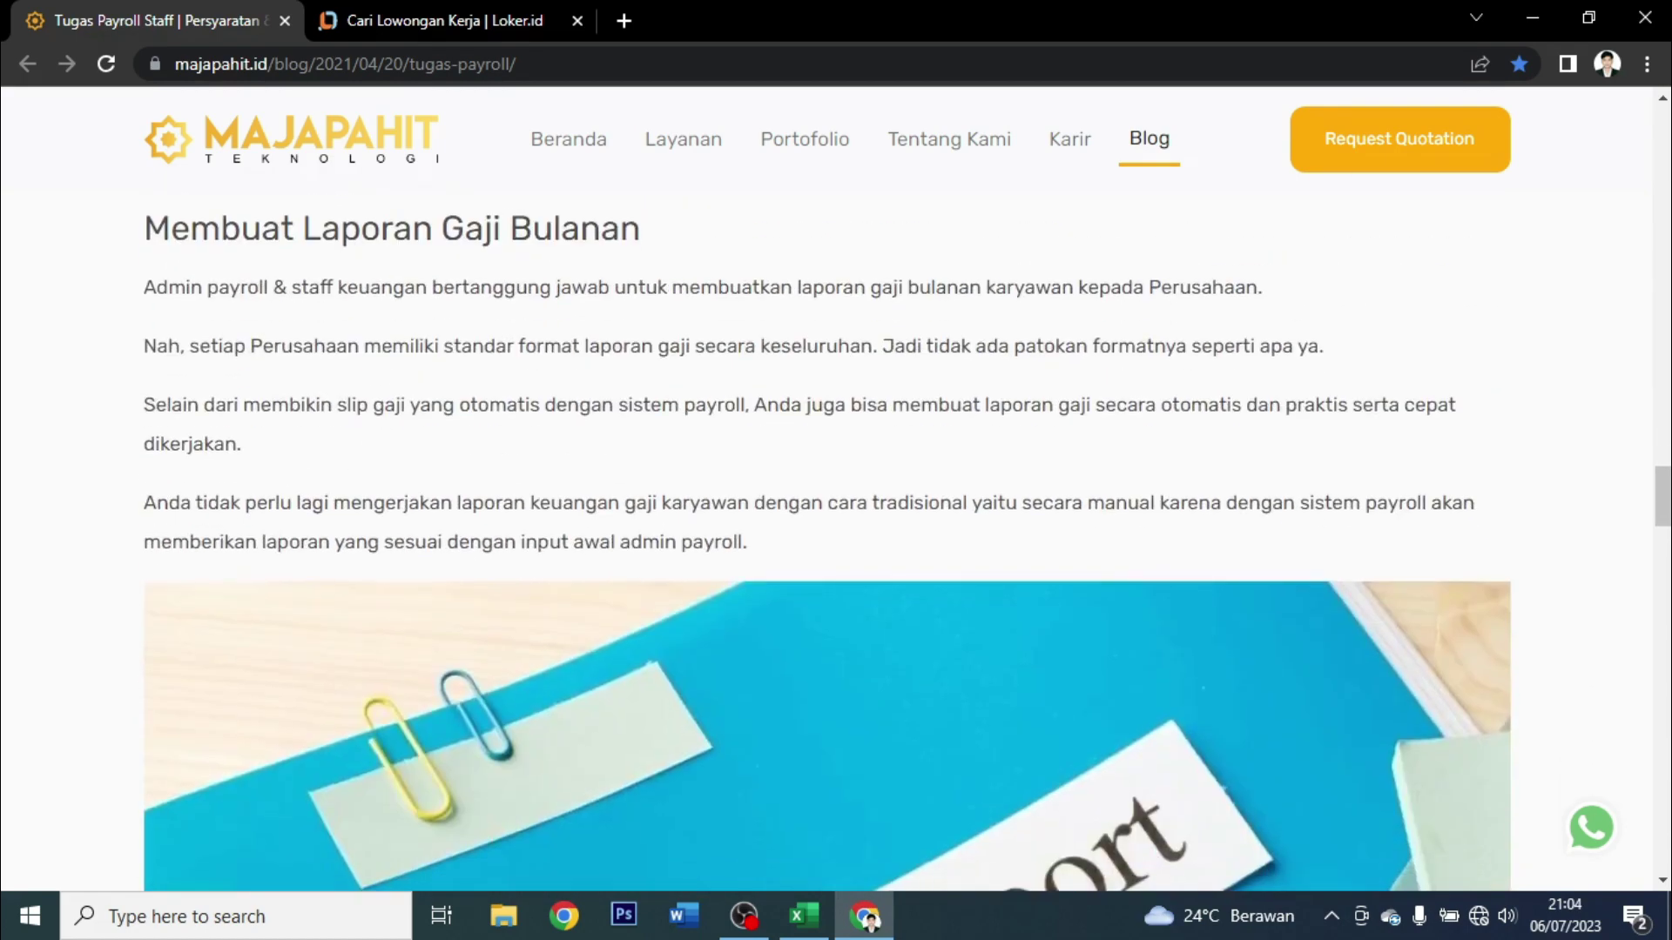
pyautogui.scroll(-2, 827, 539)
pyautogui.scroll(-5, 827, 539)
pyautogui.scroll(-2, 827, 540)
pyautogui.scroll(-3, 827, 539)
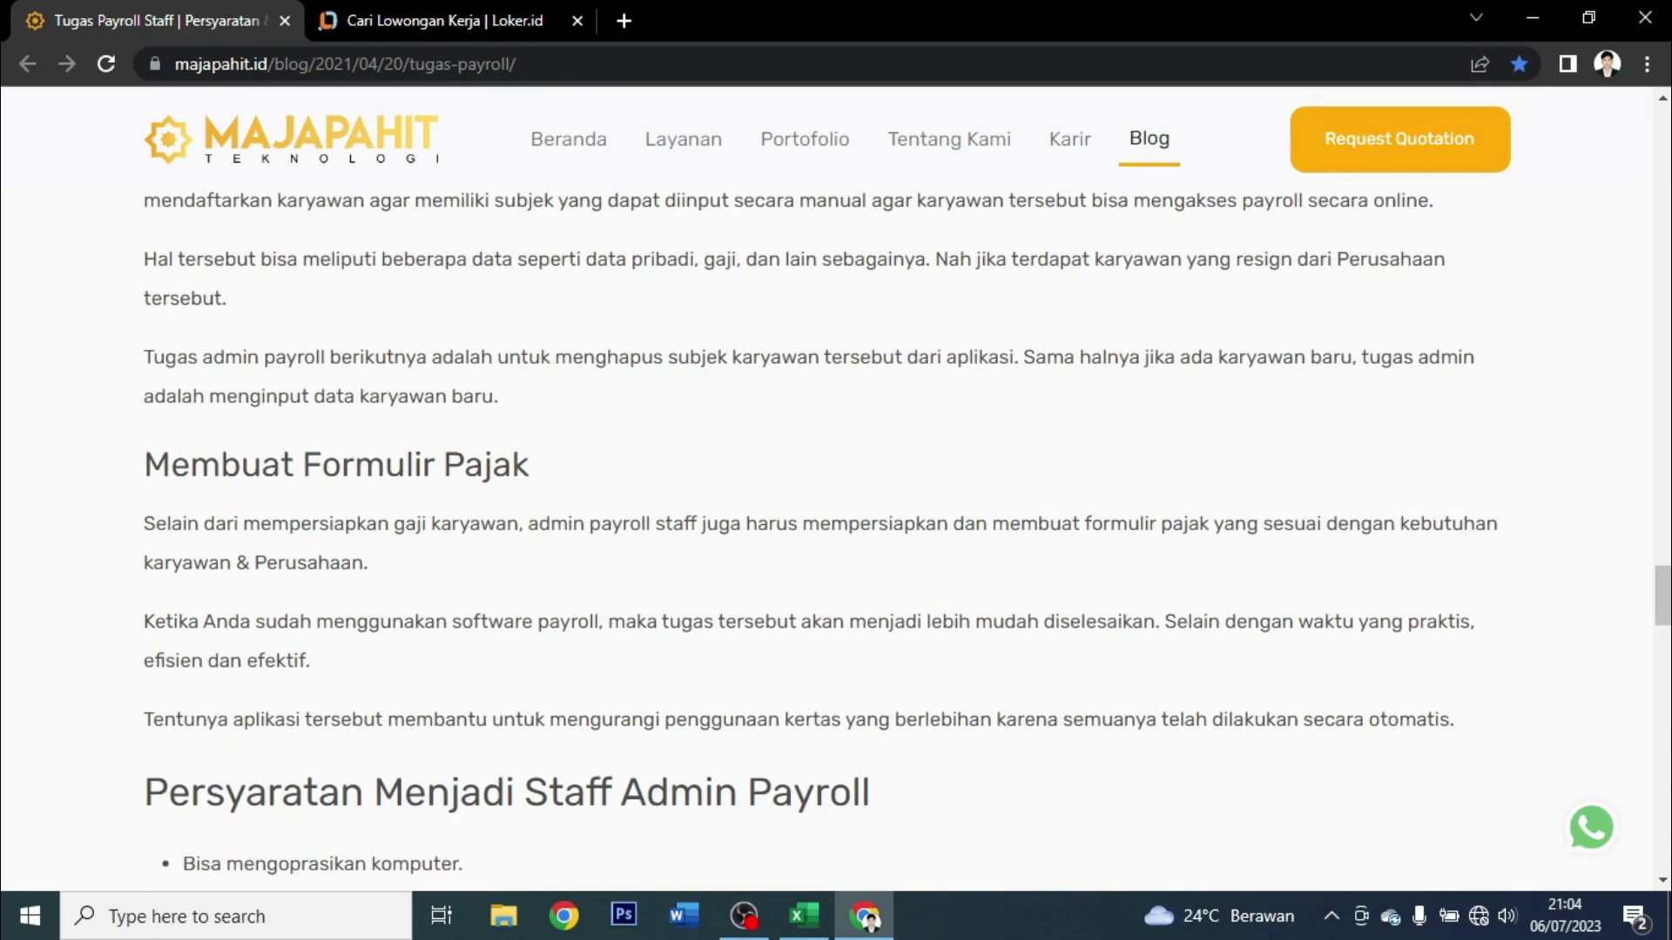
pyautogui.scroll(-3, 827, 540)
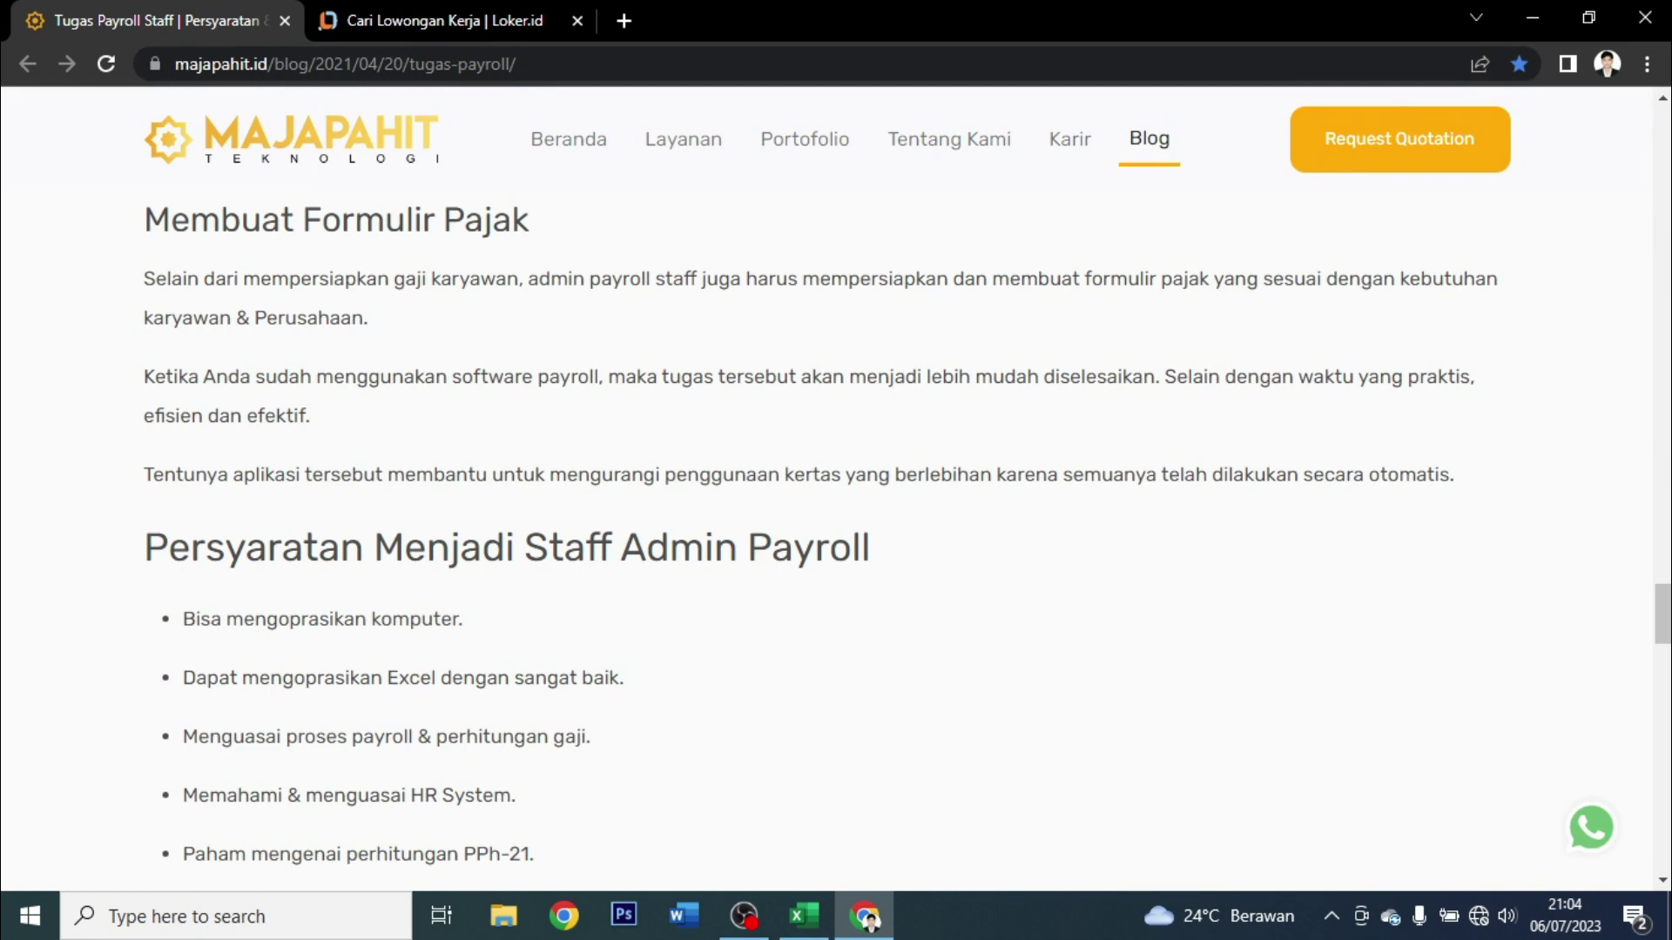
pyautogui.hotkey('ctrl', 'Tab')
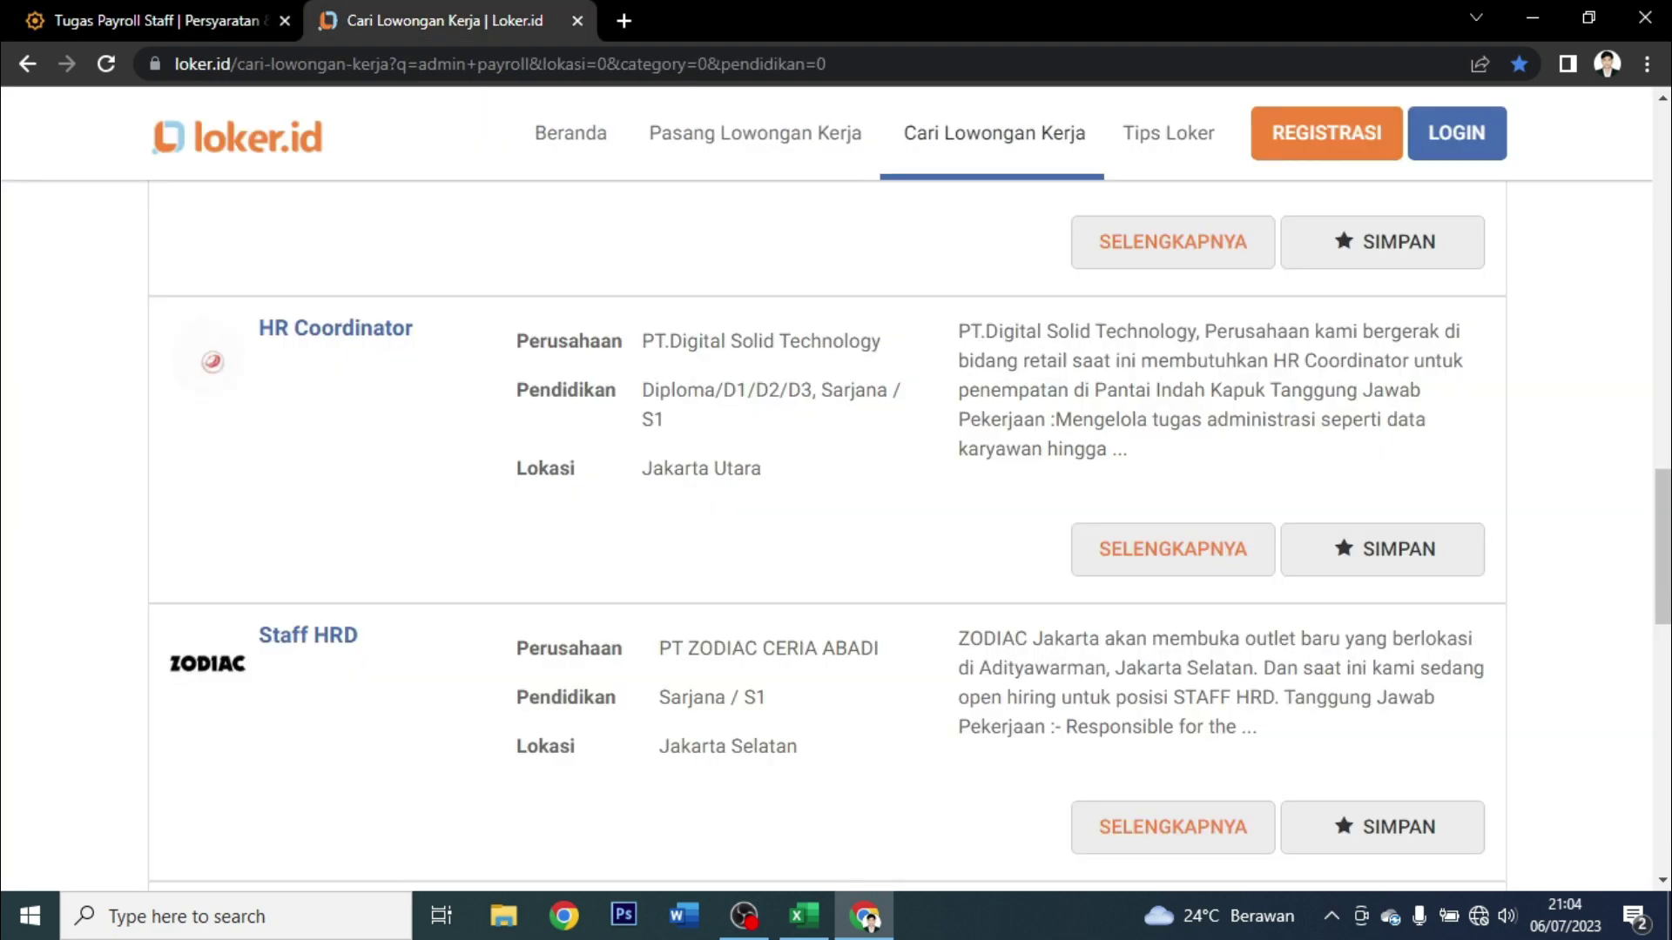
pyautogui.scroll(5, 828, 540)
pyautogui.scroll(5, 827, 540)
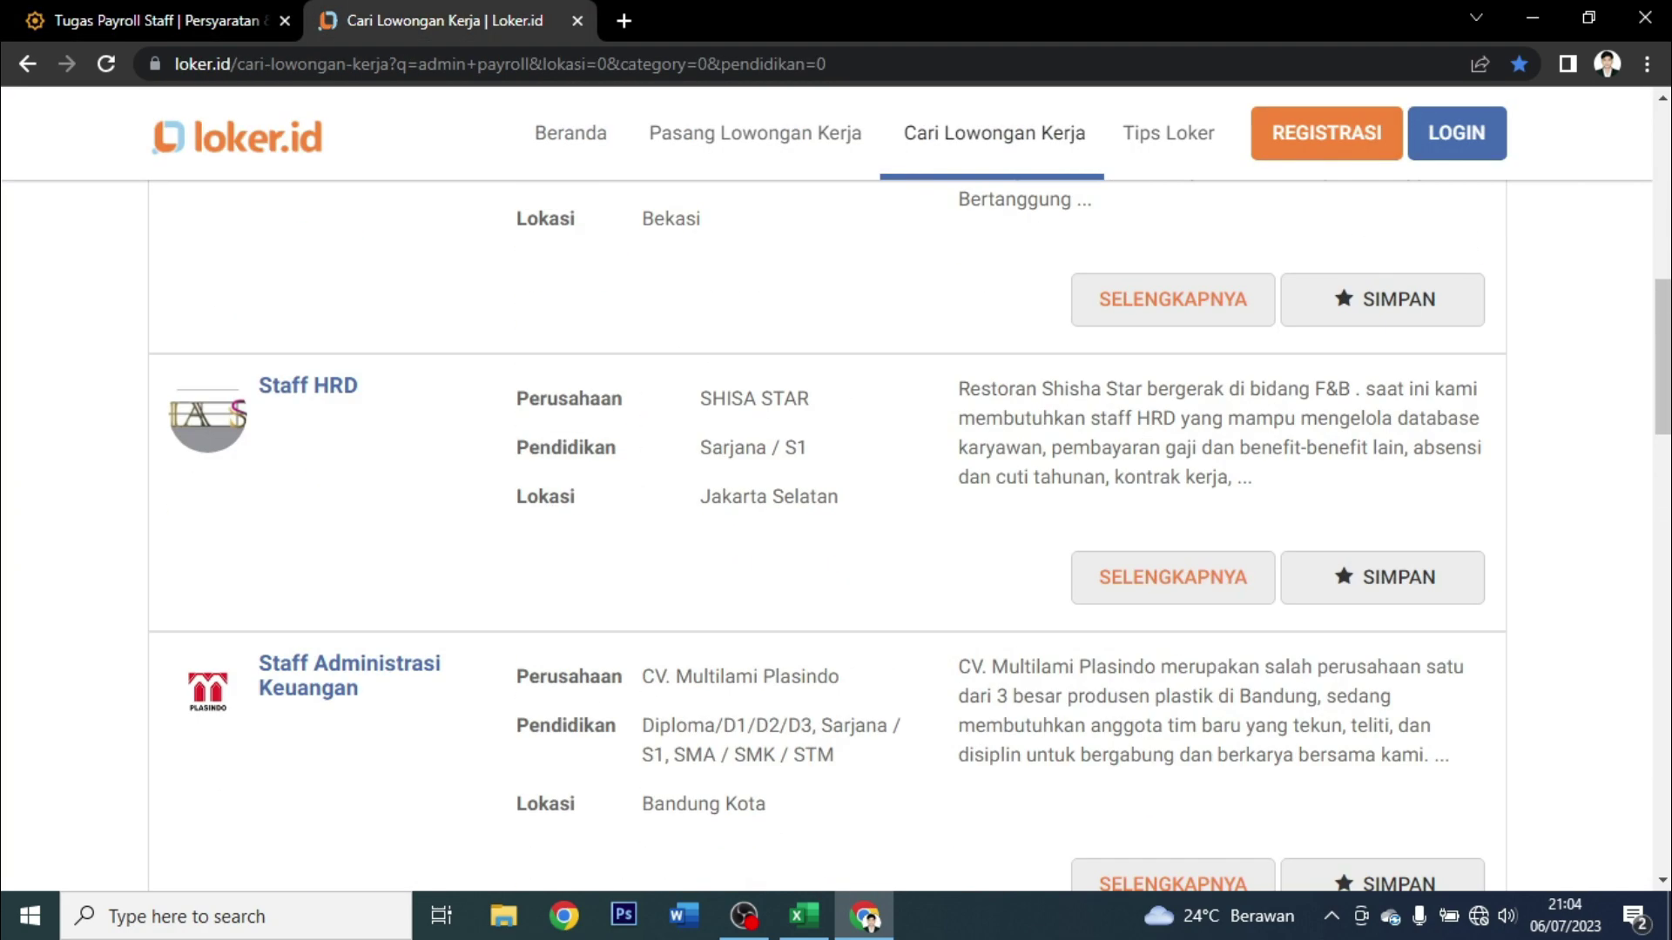
pyautogui.scroll(5, 827, 539)
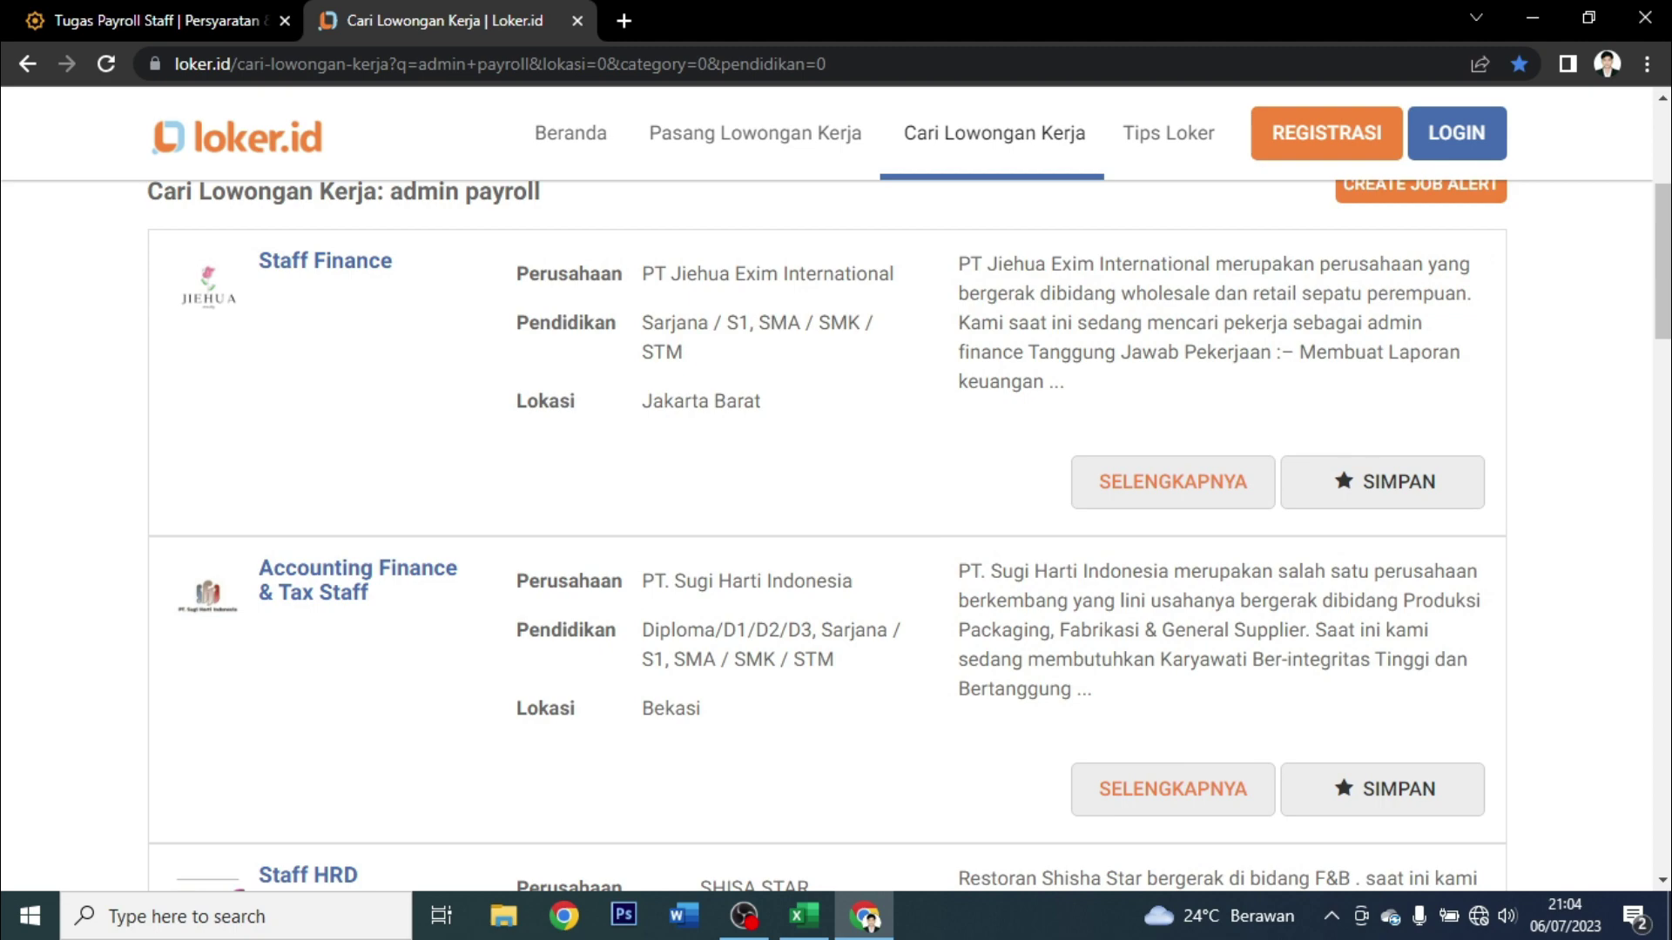
pyautogui.scroll(4, 827, 487)
pyautogui.scroll(-5, 827, 540)
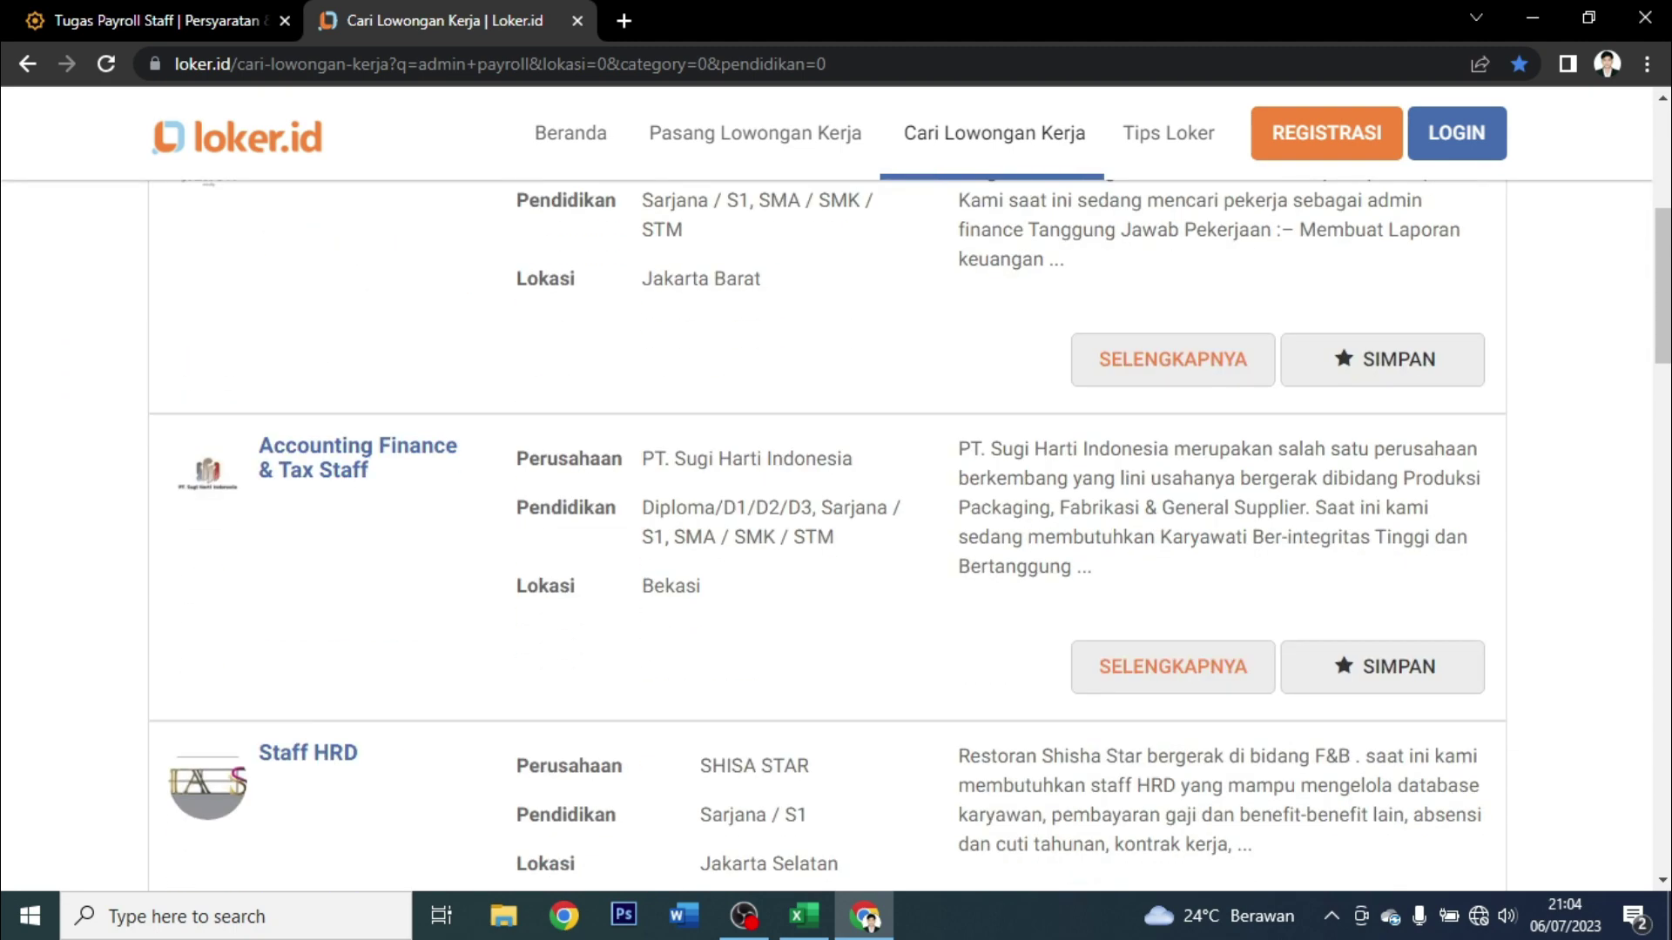
pyautogui.scroll(-5, 827, 539)
pyautogui.scroll(-5, 828, 539)
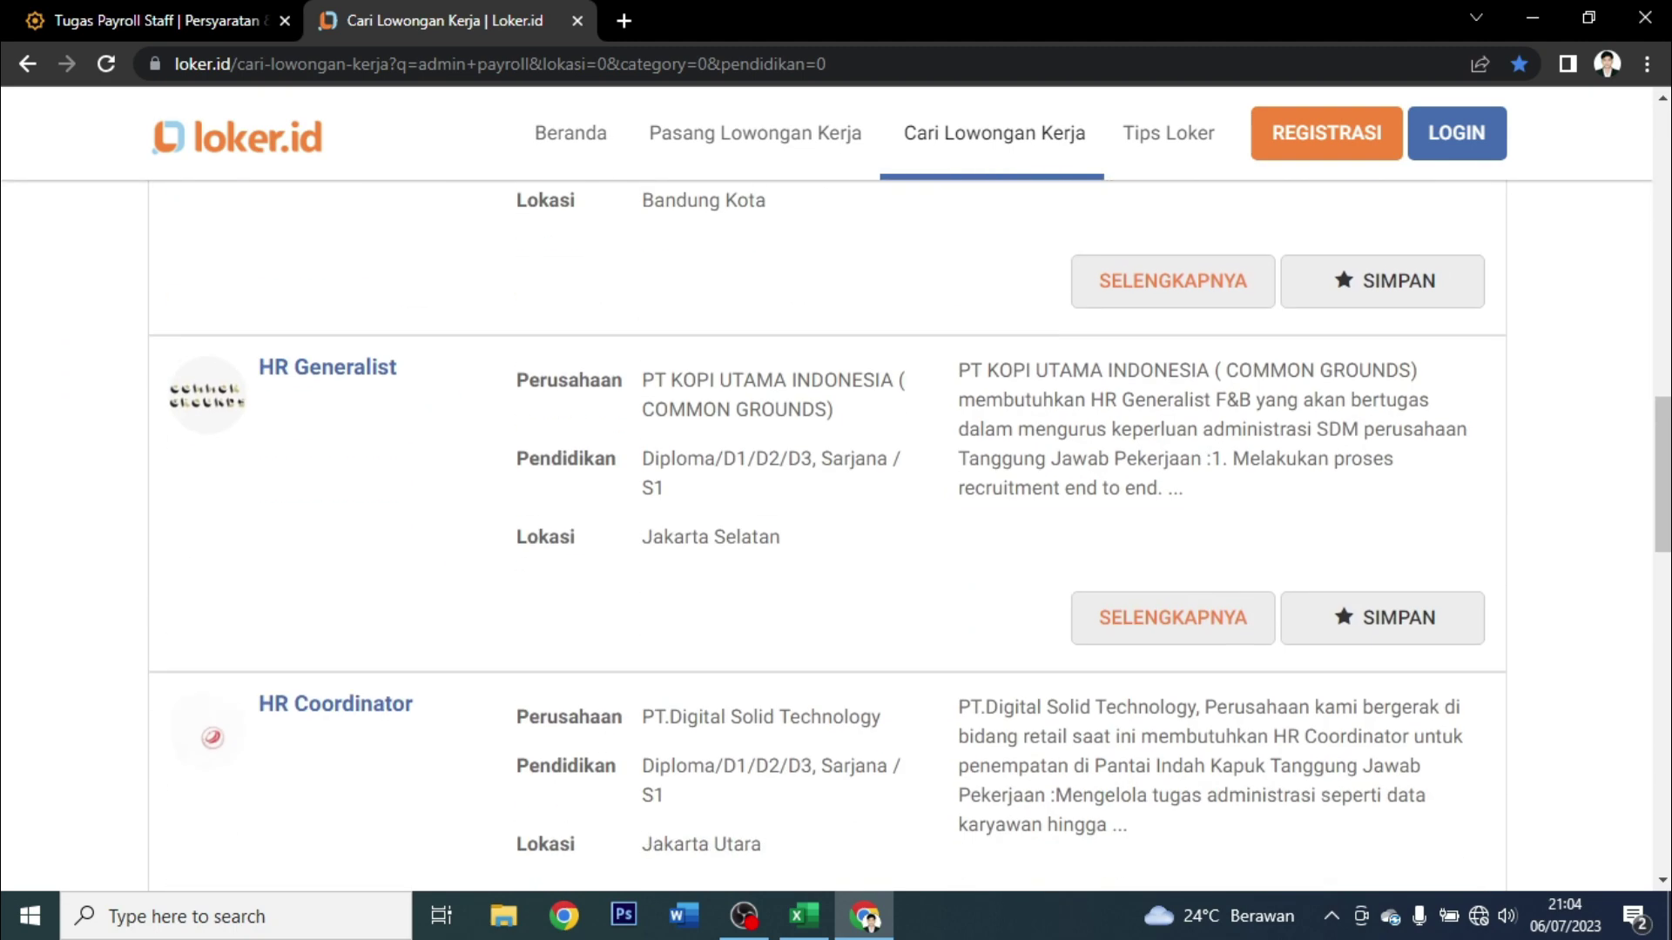
pyautogui.scroll(-5, 827, 540)
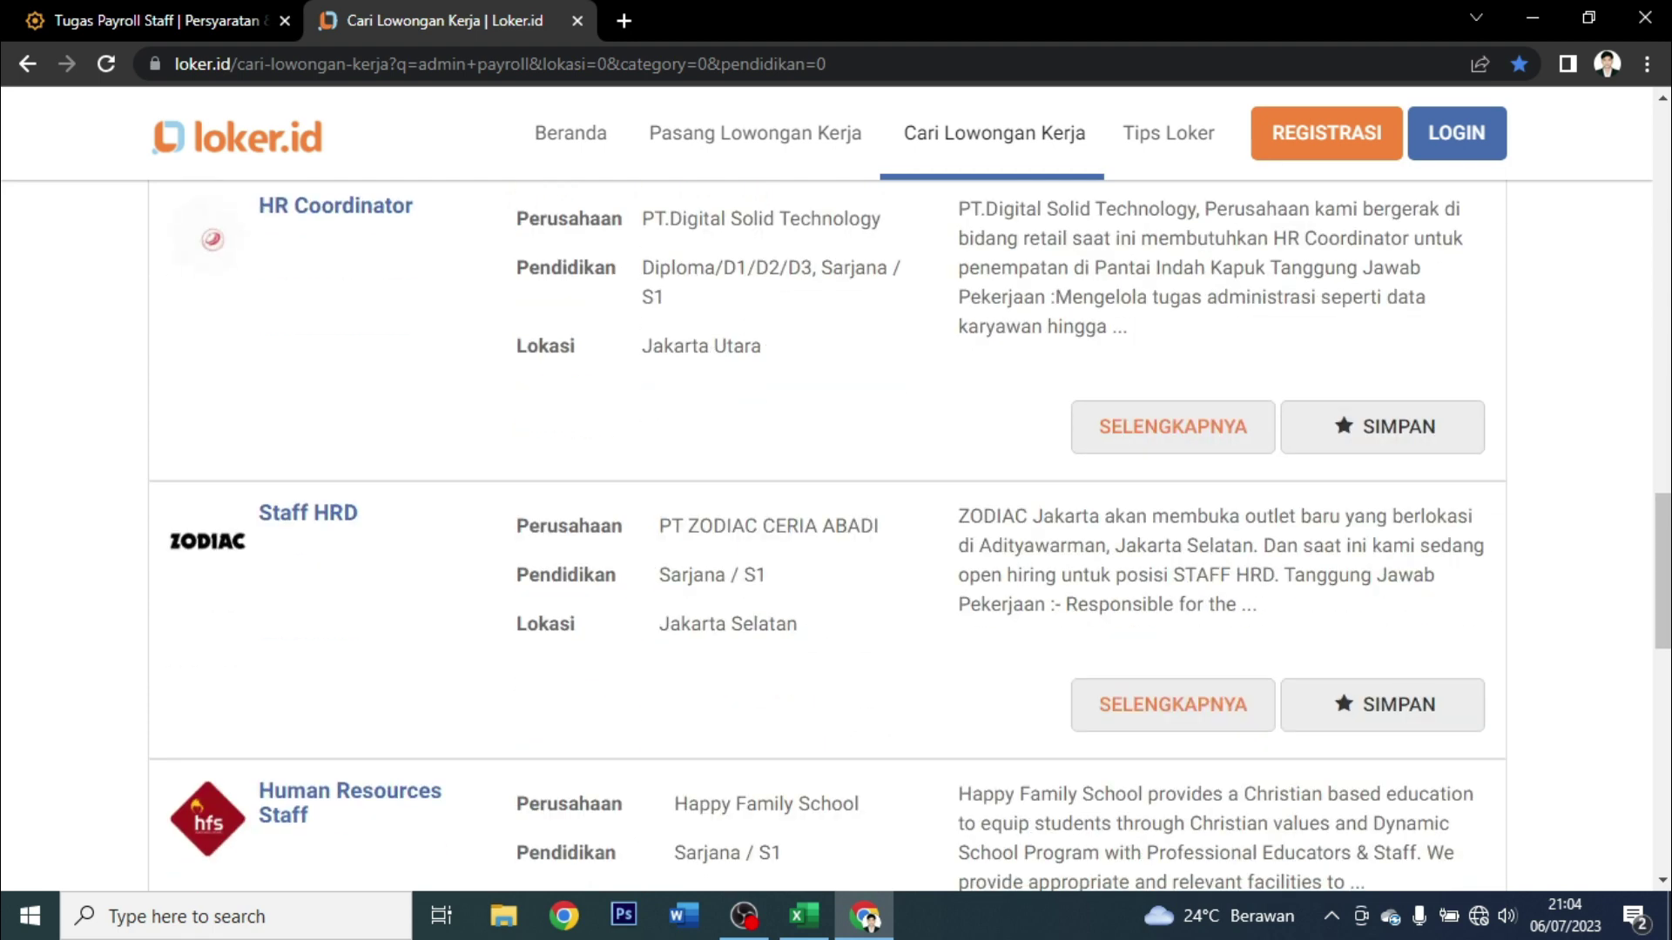
# Switch back to the payroll workbook in Excel.
pyautogui.click(803, 914)
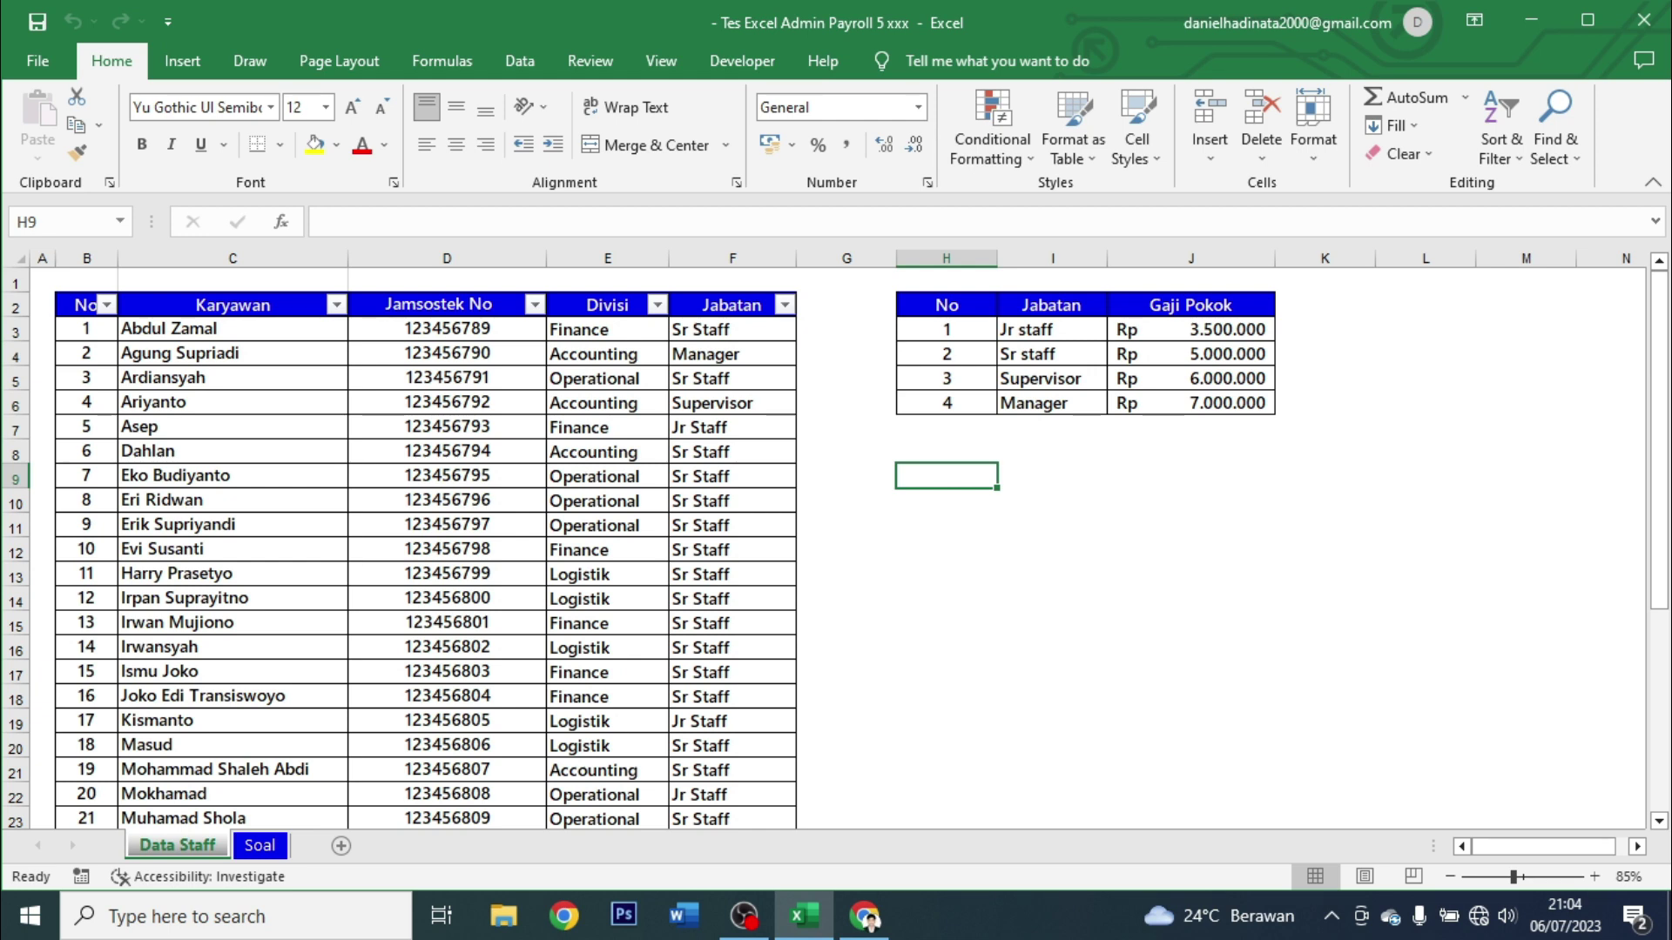
# Toggle between the Soal and Data Staff sheets, settling on Data Staff.
pyautogui.hotkey('ctrl', 'pagedown')
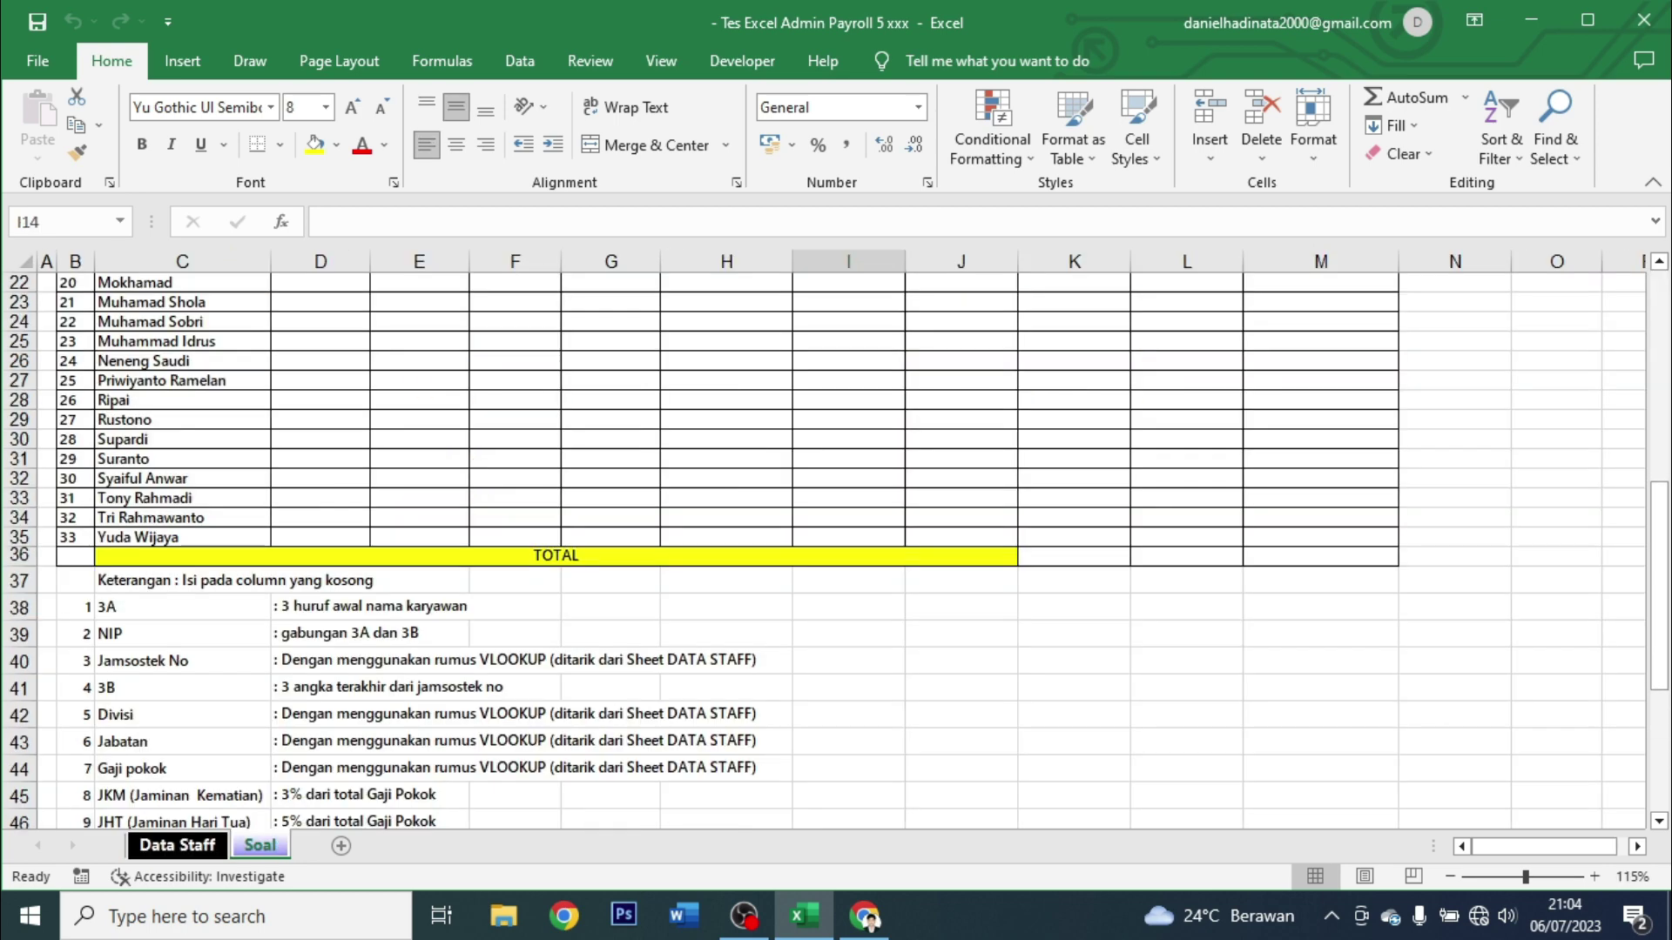
pyautogui.hotkey('ctrl', 'pageup')
pyautogui.hotkey('ctrl', 'pagedown')
pyautogui.hotkey('ctrl', 'pageup')
pyautogui.hotkey('ctrl', 'pagedown')
pyautogui.hotkey('ctrl', 'pageup')
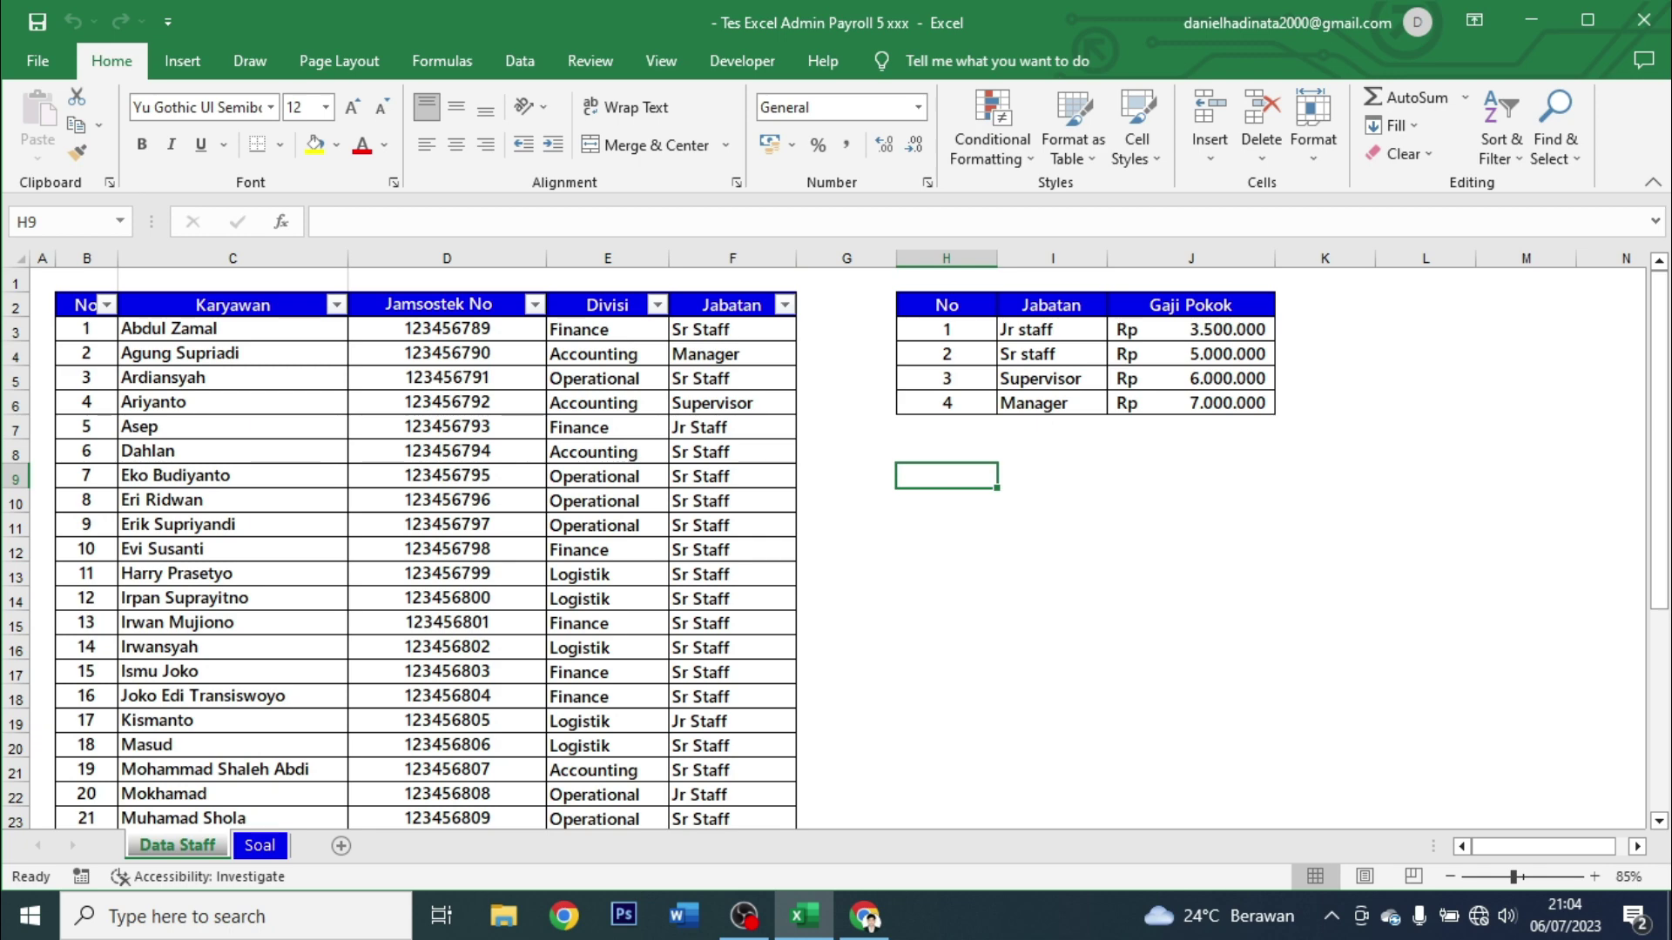
# Inspect the Data Staff column headers, from Karyawan across to Divisi.
pyautogui.scroll(-2, 836, 540)
pyautogui.scroll(-3, 835, 540)
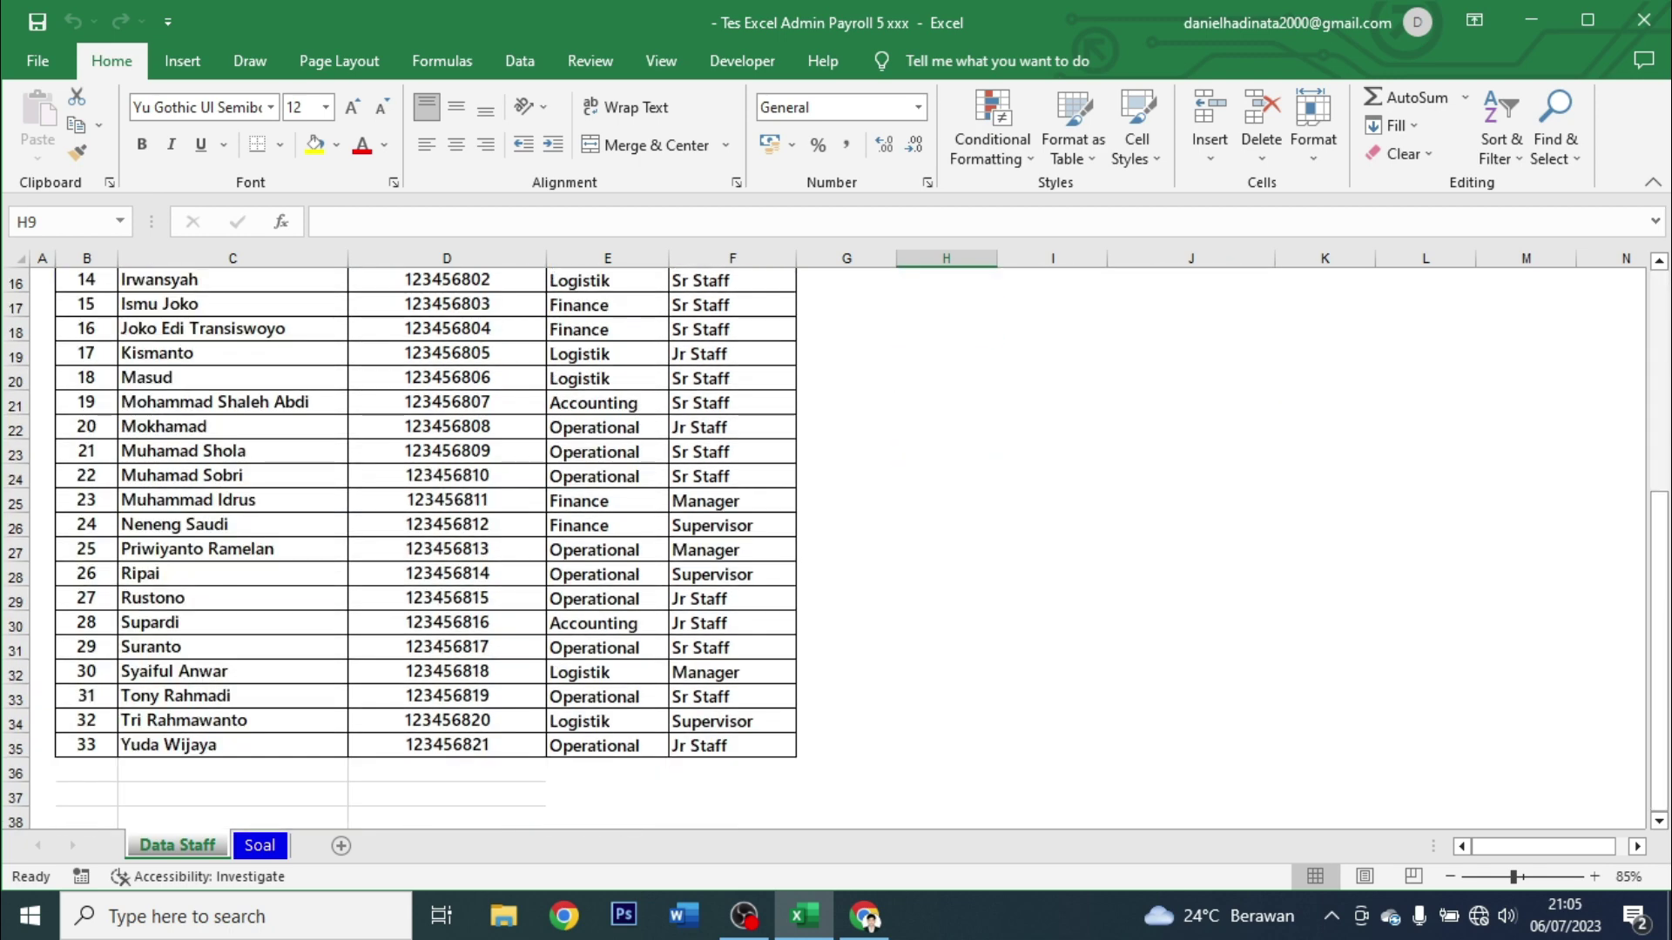
pyautogui.scroll(3, 835, 540)
pyautogui.scroll(2, 835, 540)
pyautogui.click(233, 304)
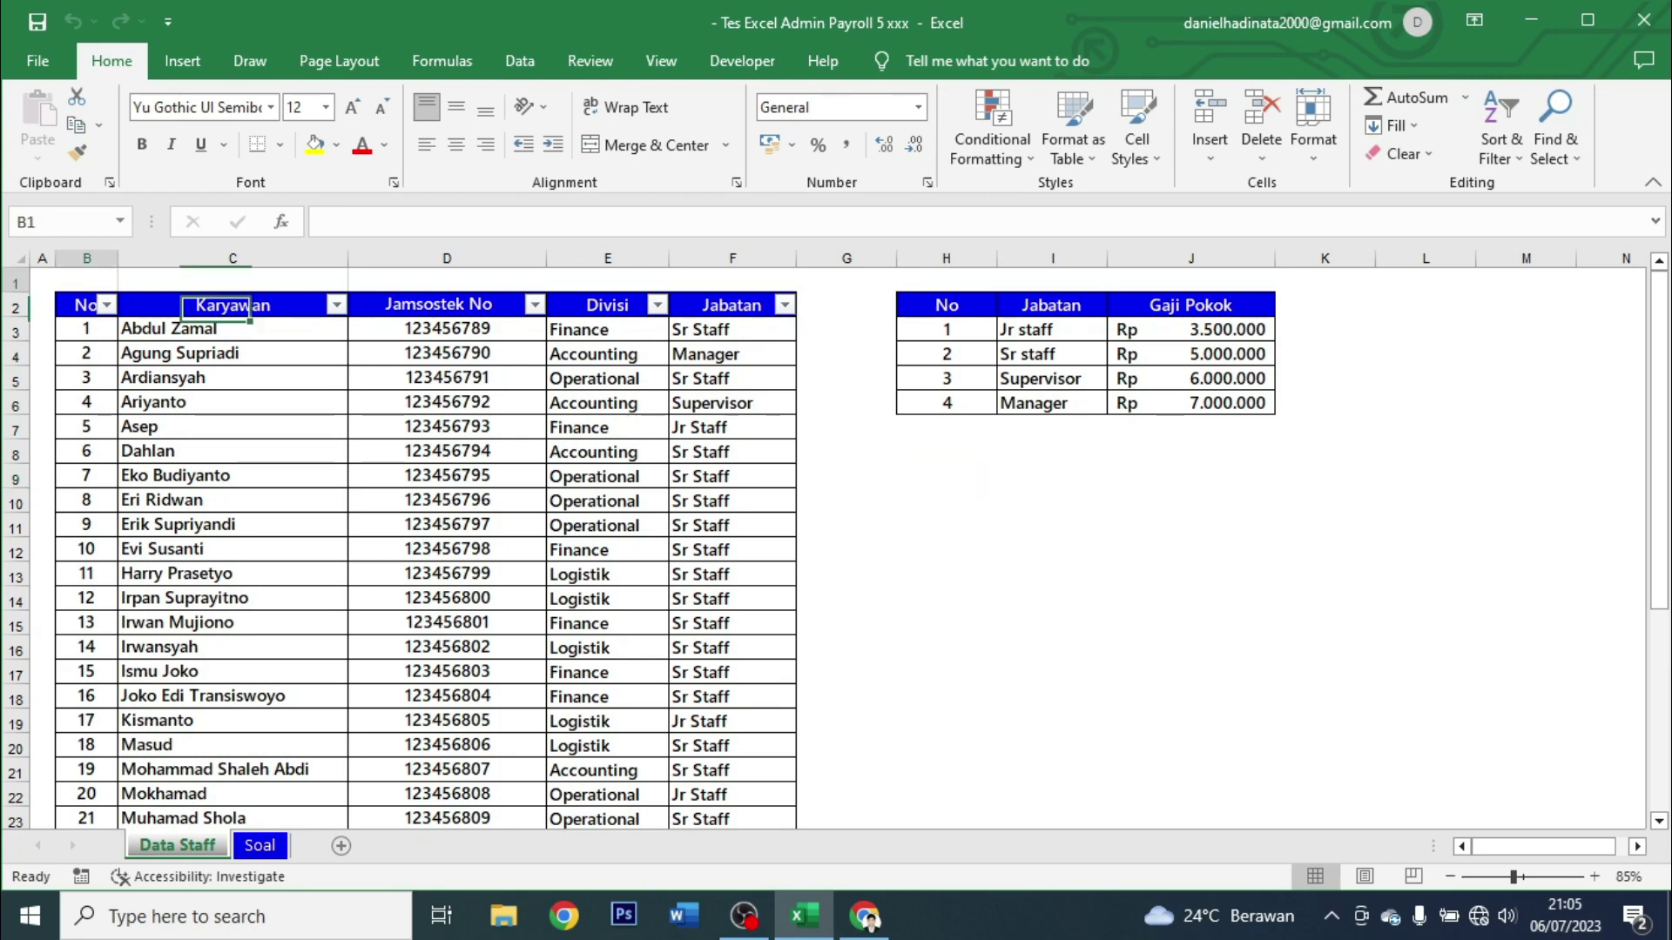
pyautogui.click(87, 281)
pyautogui.click(233, 303)
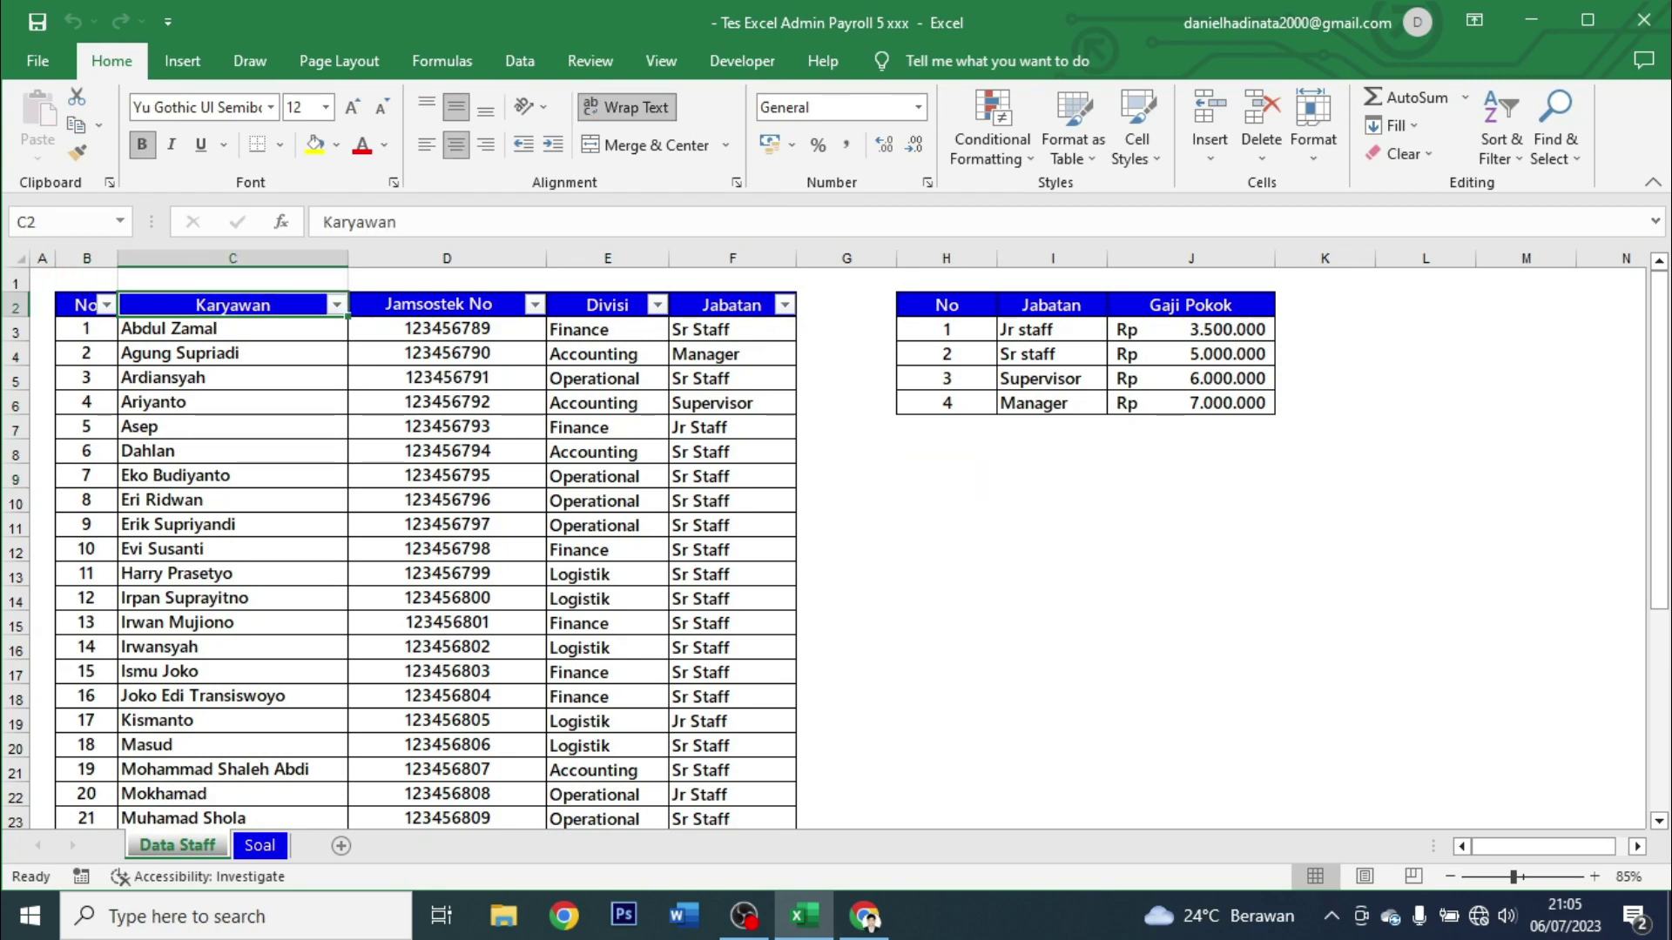
pyautogui.scroll(-2, 836, 540)
pyautogui.scroll(-4, 836, 540)
pyautogui.scroll(5, 836, 540)
pyautogui.press('Right')
pyautogui.press('Right')
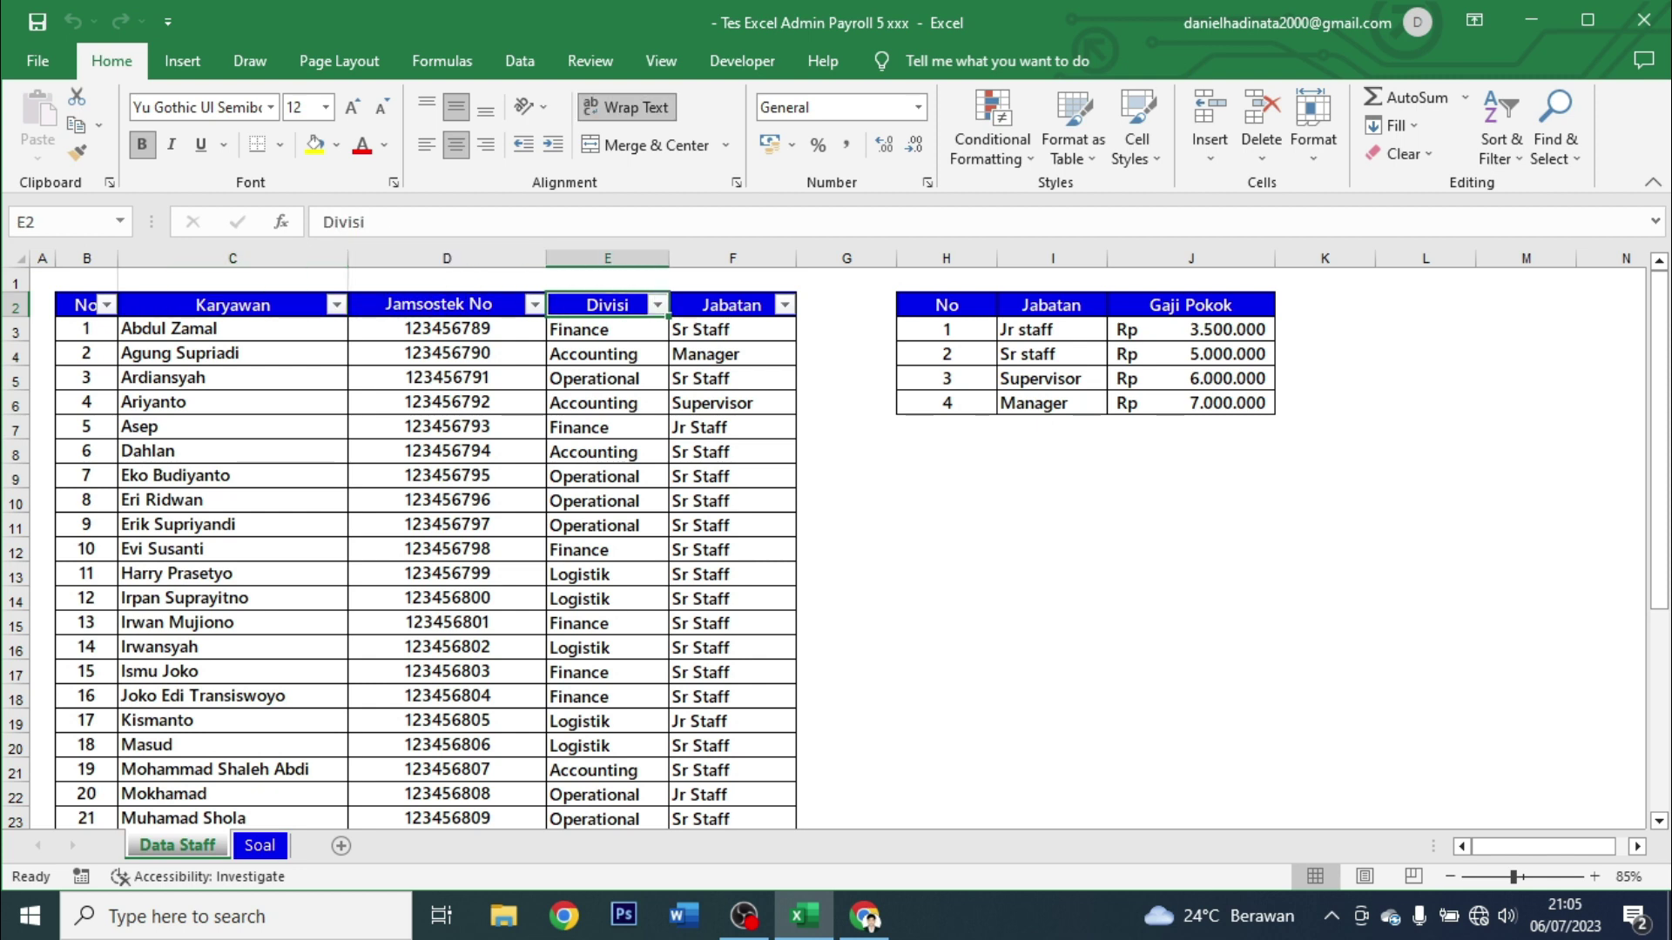
pyautogui.press('Right')
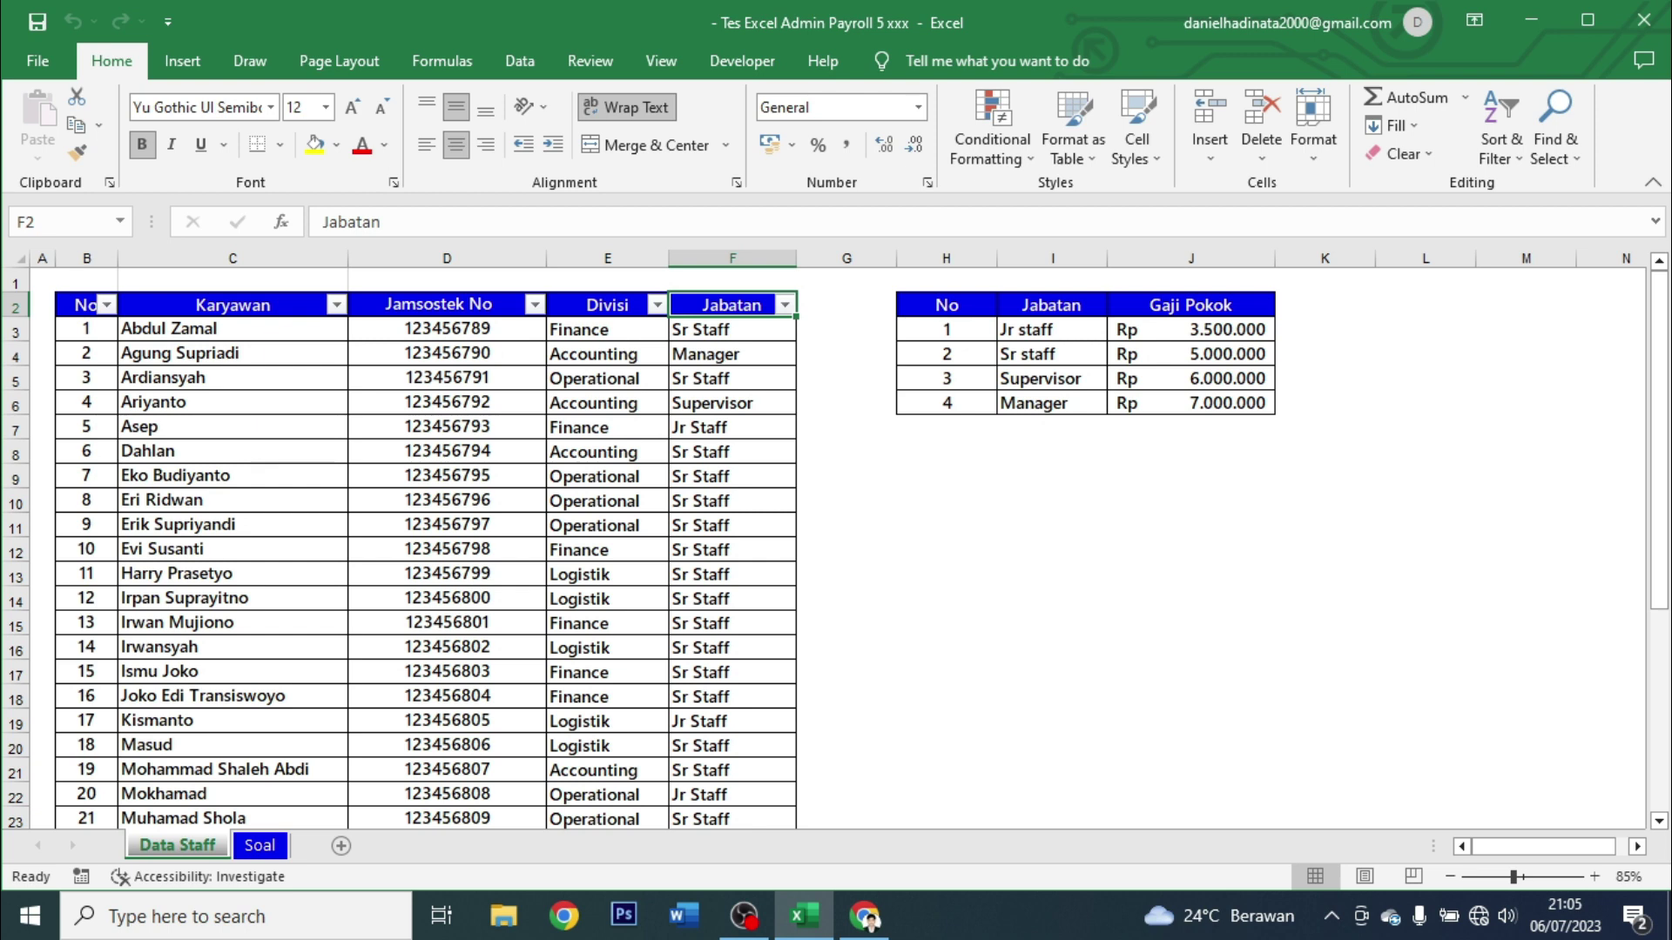
# Highlight the employee header row B2:F2 and check the first employee's Sr Staff job title.
pyautogui.click(233, 305)
pyautogui.moveTo(86, 305); pyautogui.dragTo(731, 305)
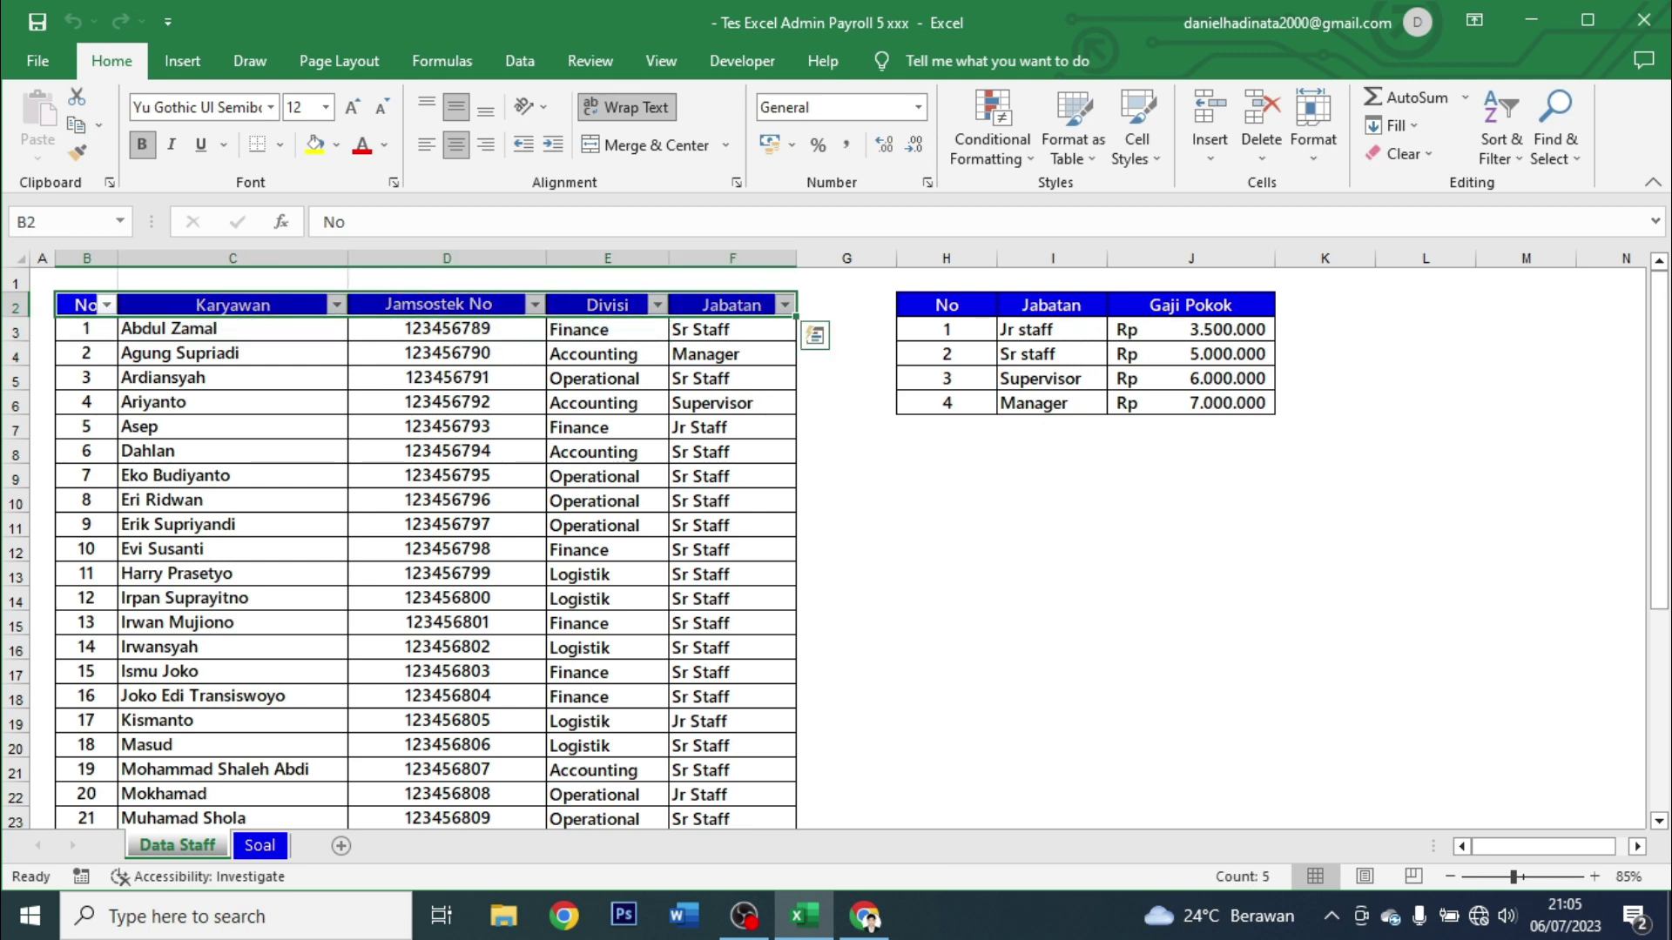
pyautogui.click(732, 330)
pyautogui.click(232, 328)
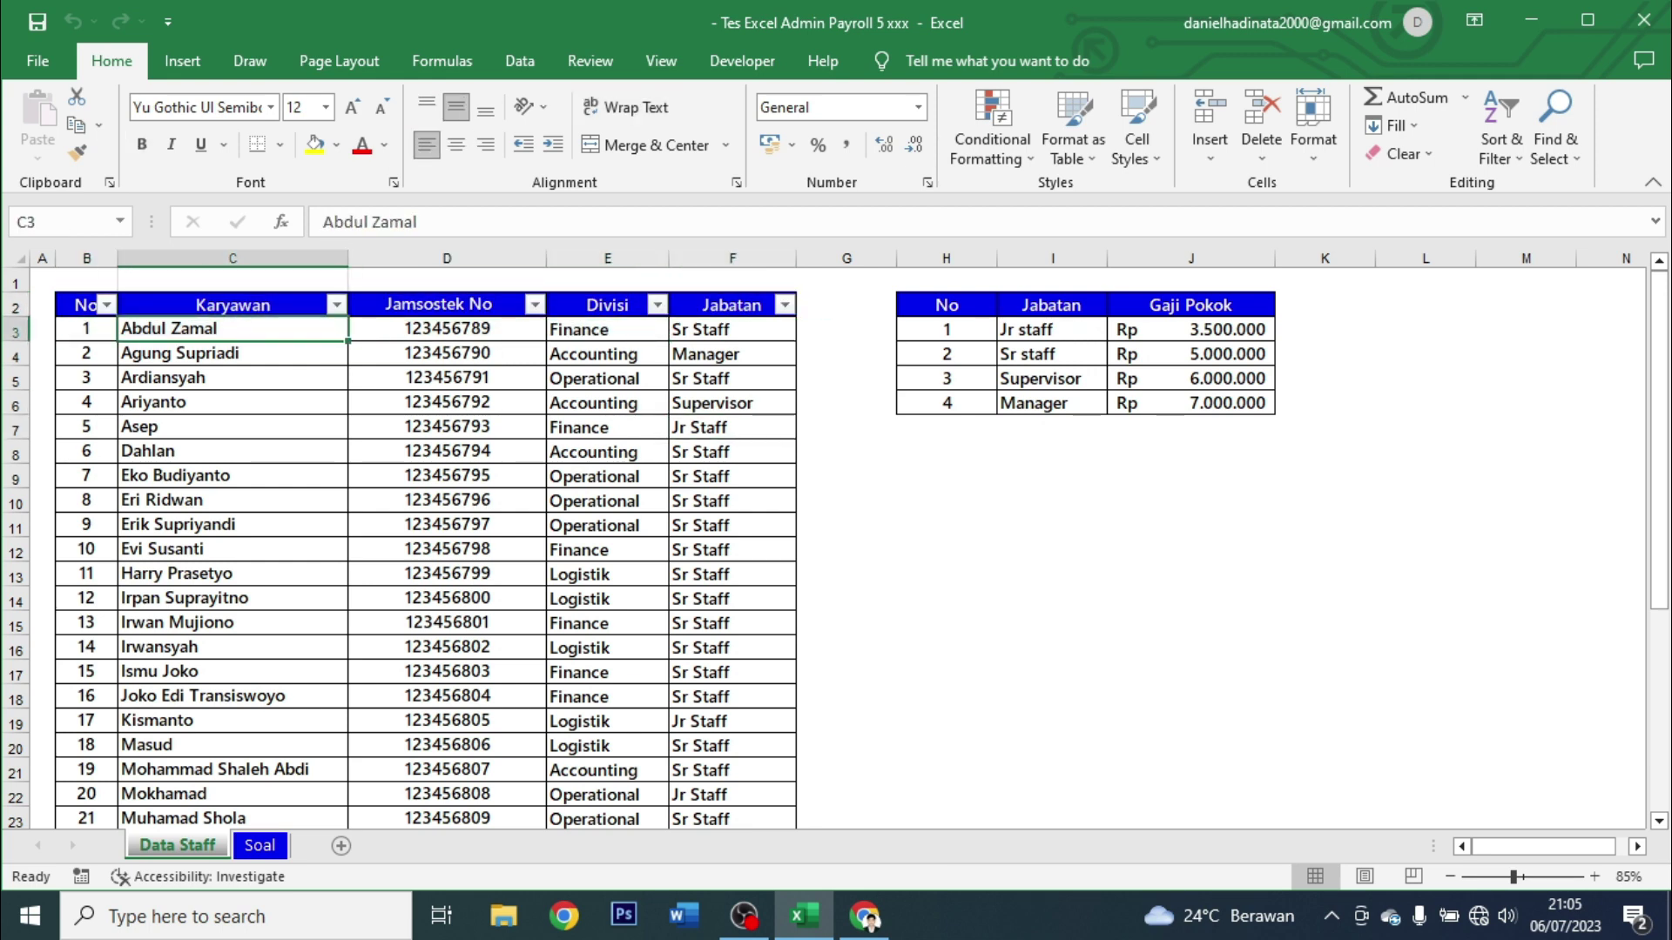
# Review the Jabatan and Gaji Pokok reference table H2:J6, from Jr staff to Supervisor.
pyautogui.moveTo(947, 304); pyautogui.dragTo(1190, 403)
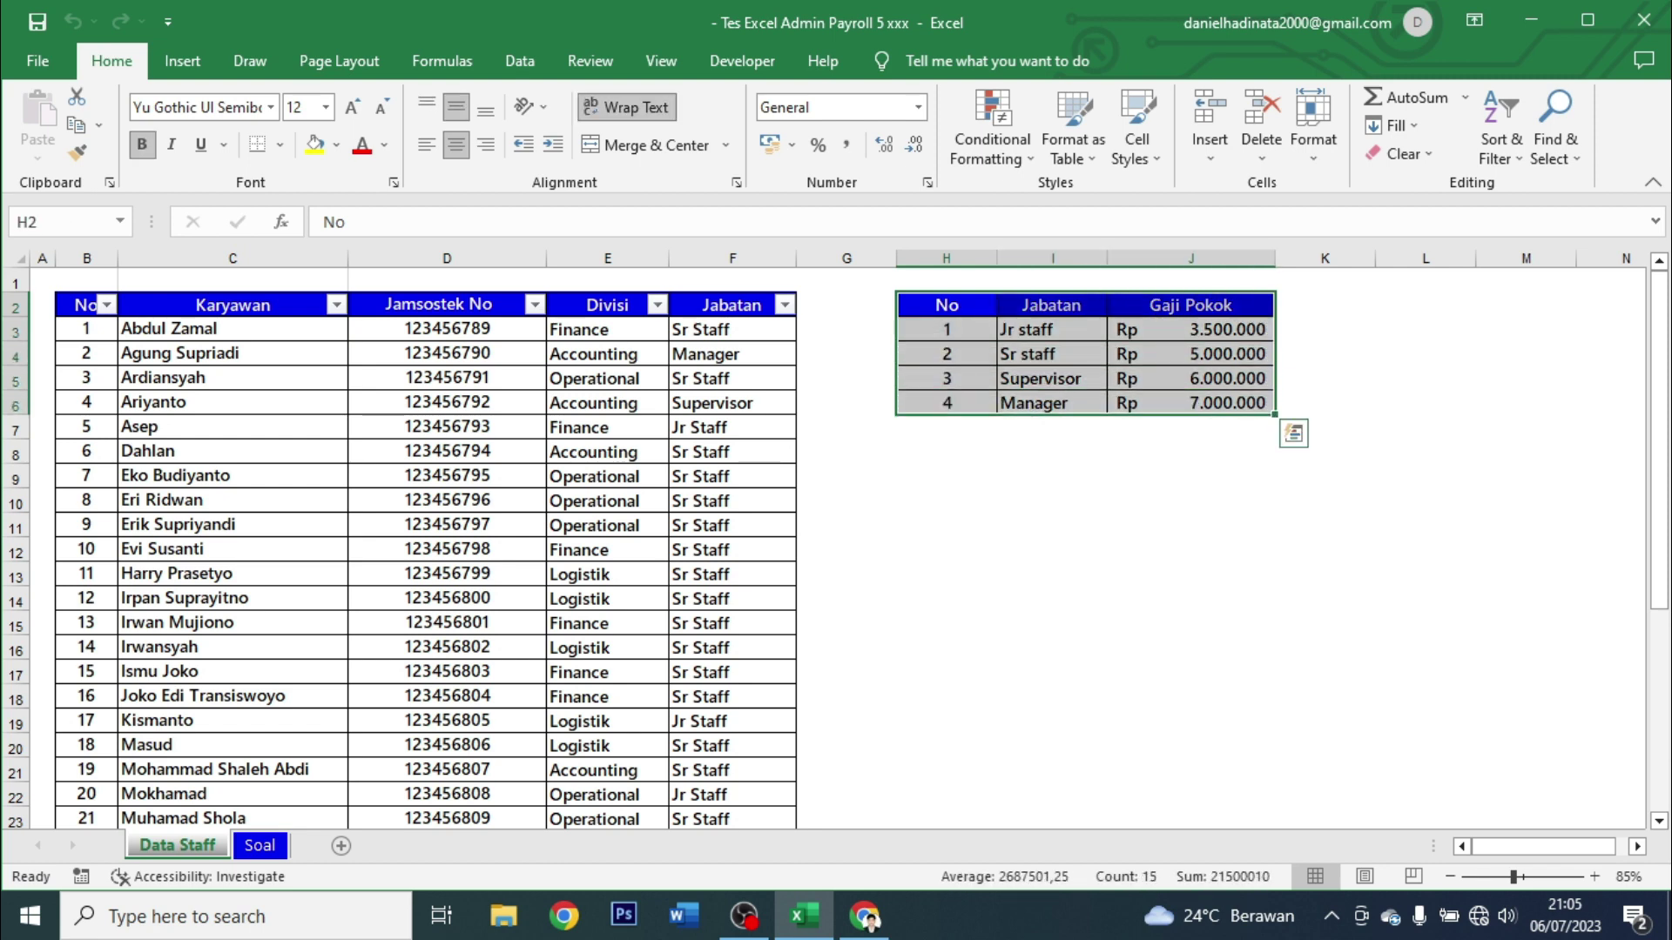
pyautogui.moveTo(1051, 329); pyautogui.dragTo(1051, 377)
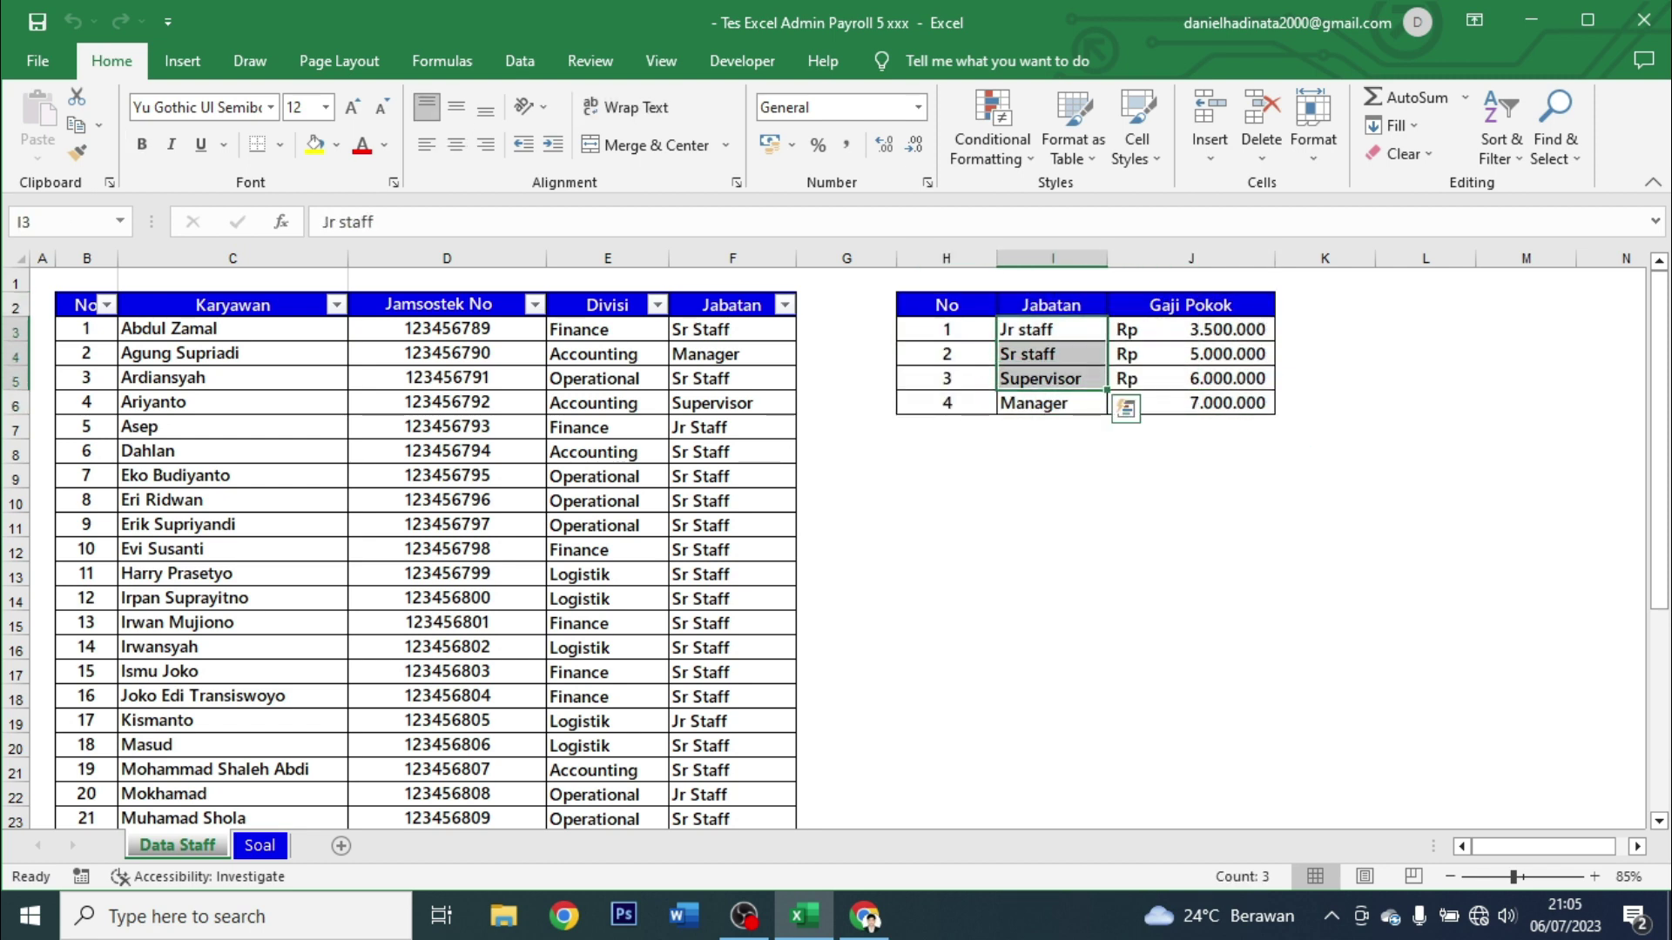
pyautogui.moveTo(1190, 329); pyautogui.dragTo(1190, 402)
pyautogui.click(1051, 304)
pyautogui.click(1051, 330)
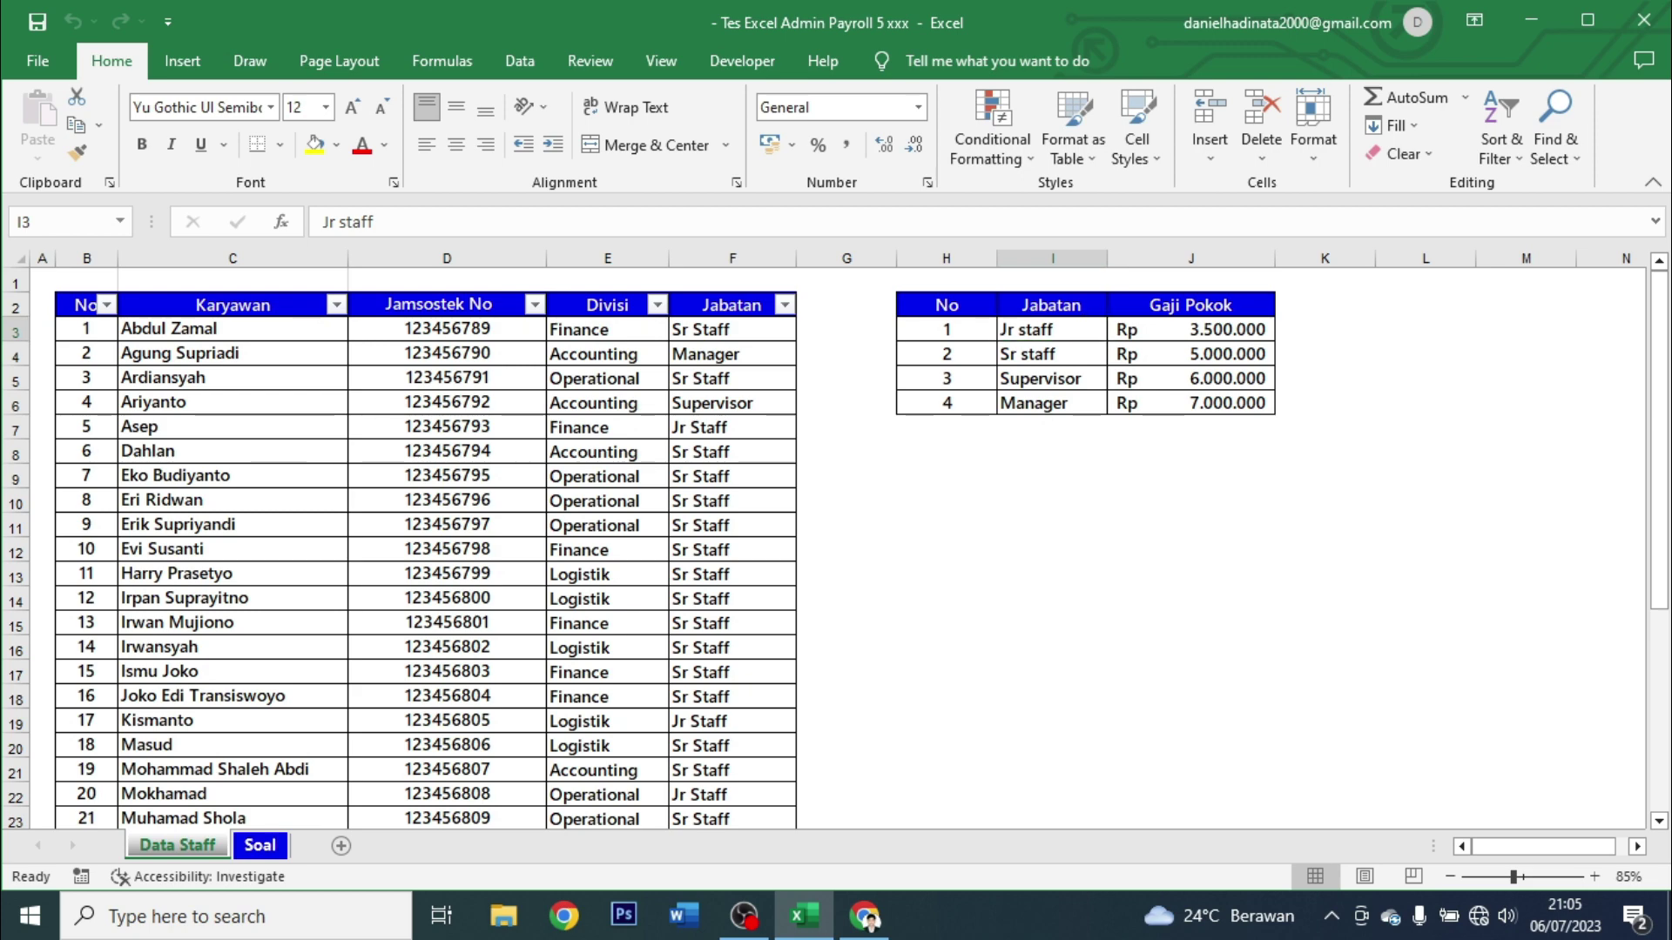
pyautogui.hotkey('ctrl', 'pagedown')
pyautogui.scroll(3, 836, 548)
pyautogui.click(181, 427)
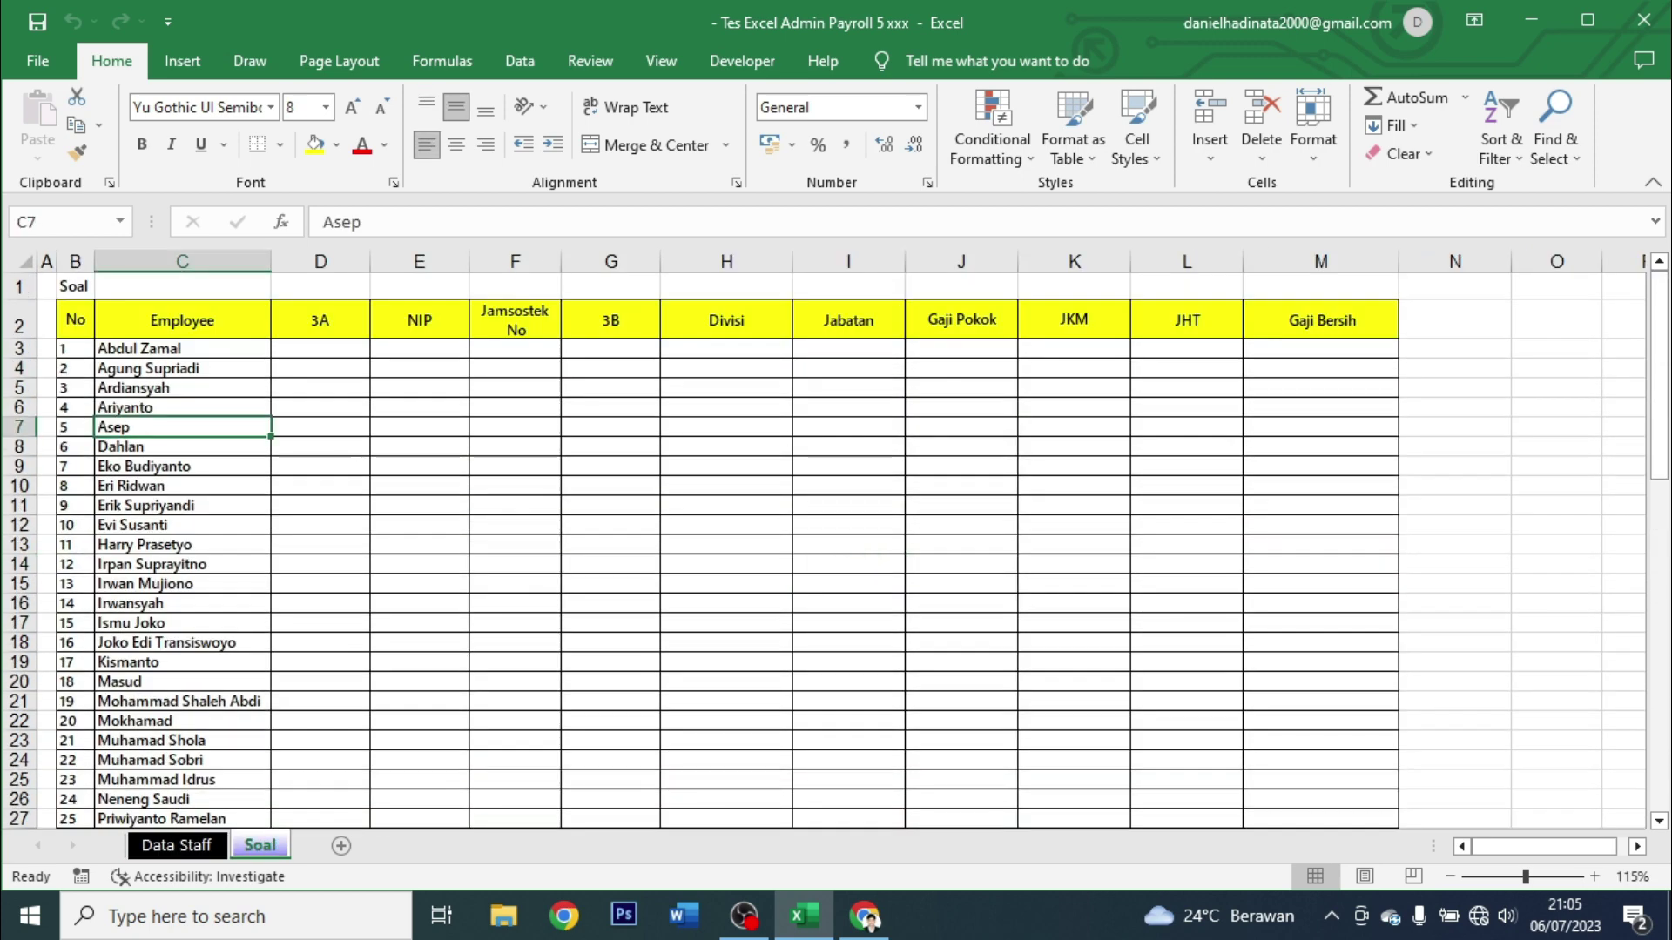
pyautogui.click(610, 348)
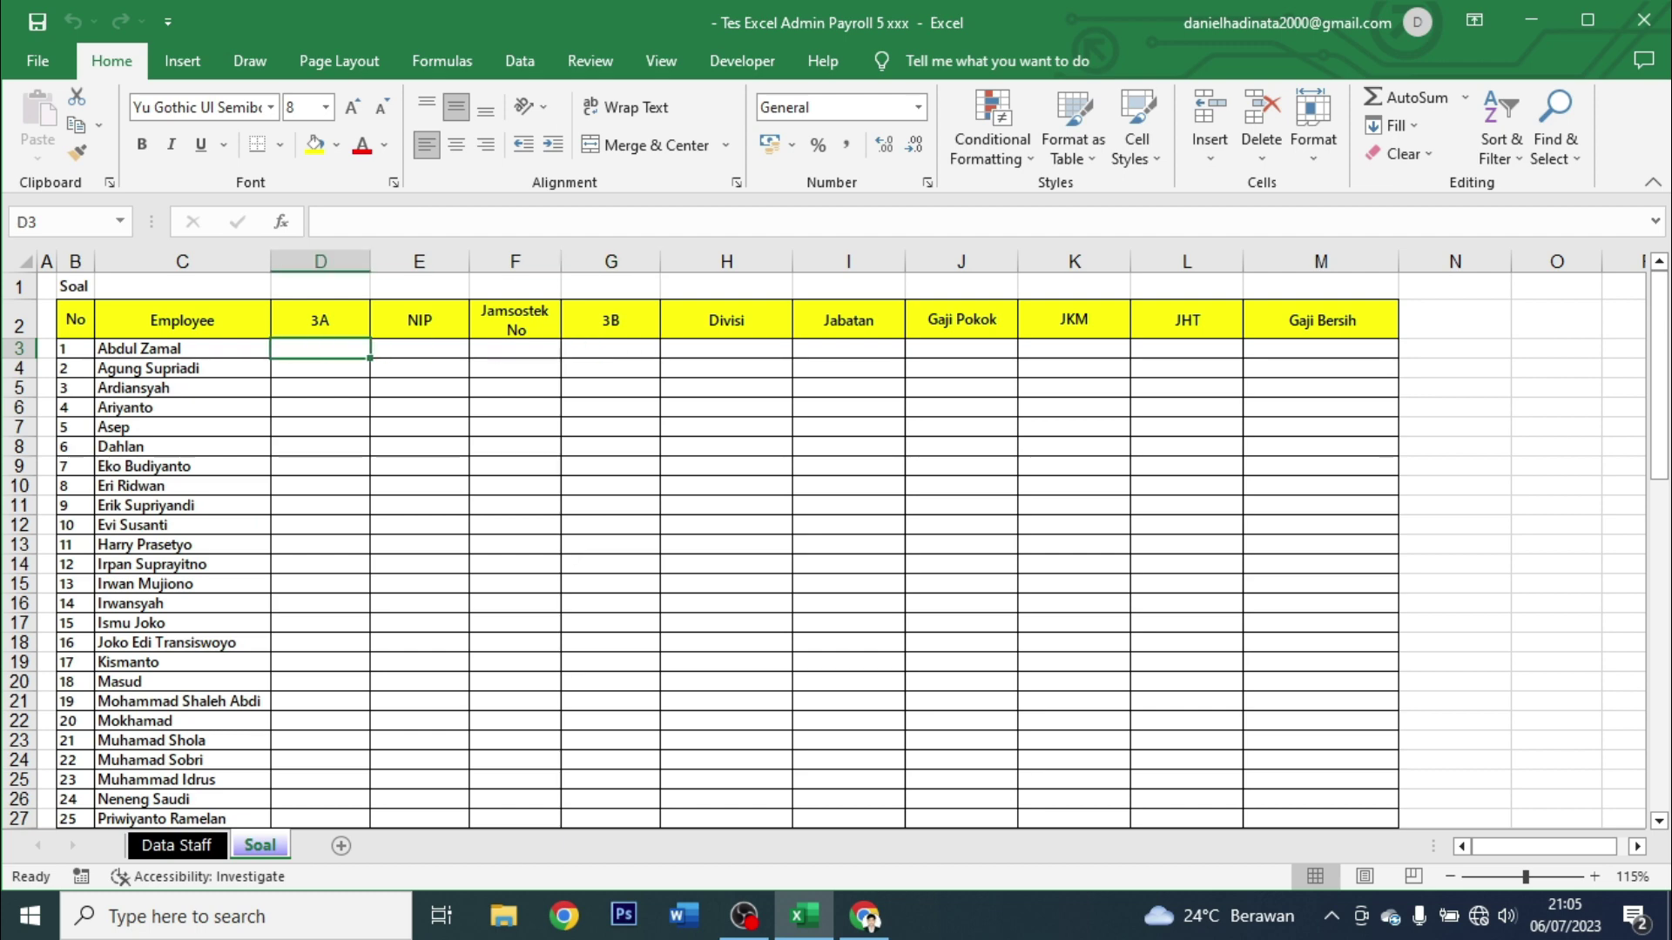
pyautogui.moveTo(319, 348)
pyautogui.mouseDown()
pyautogui.moveTo(1073, 623)
pyautogui.moveTo(1321, 779)
pyautogui.mouseUp()
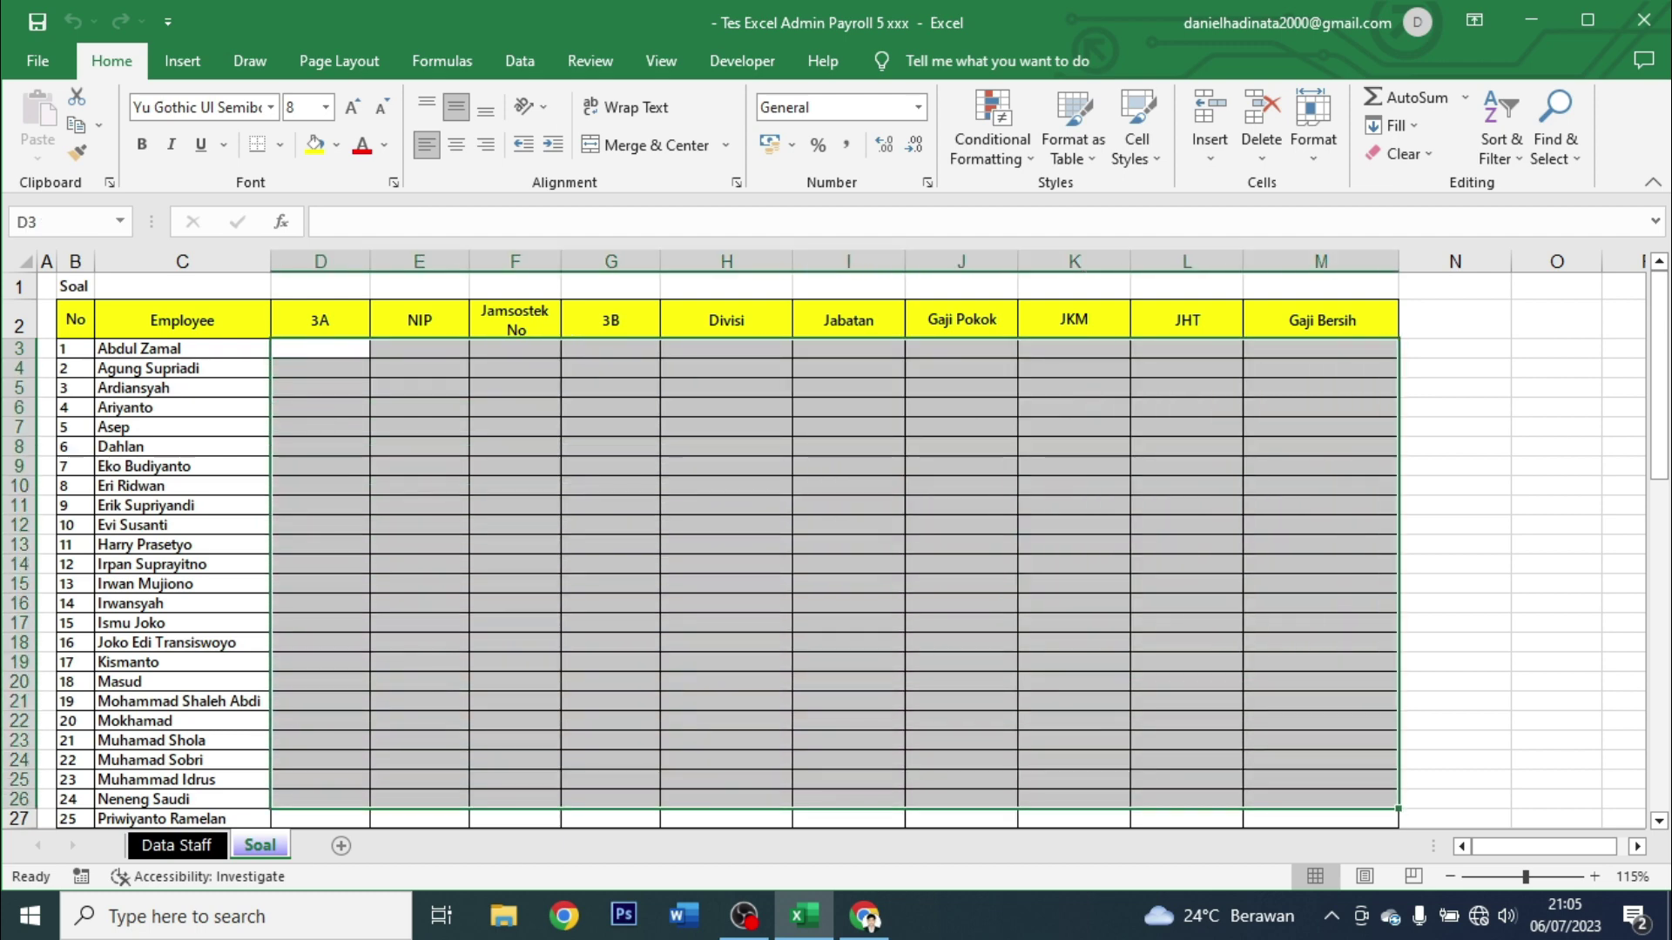
pyautogui.click(1321, 485)
pyautogui.scroll(-2, 836, 548)
pyautogui.scroll(-6, 836, 548)
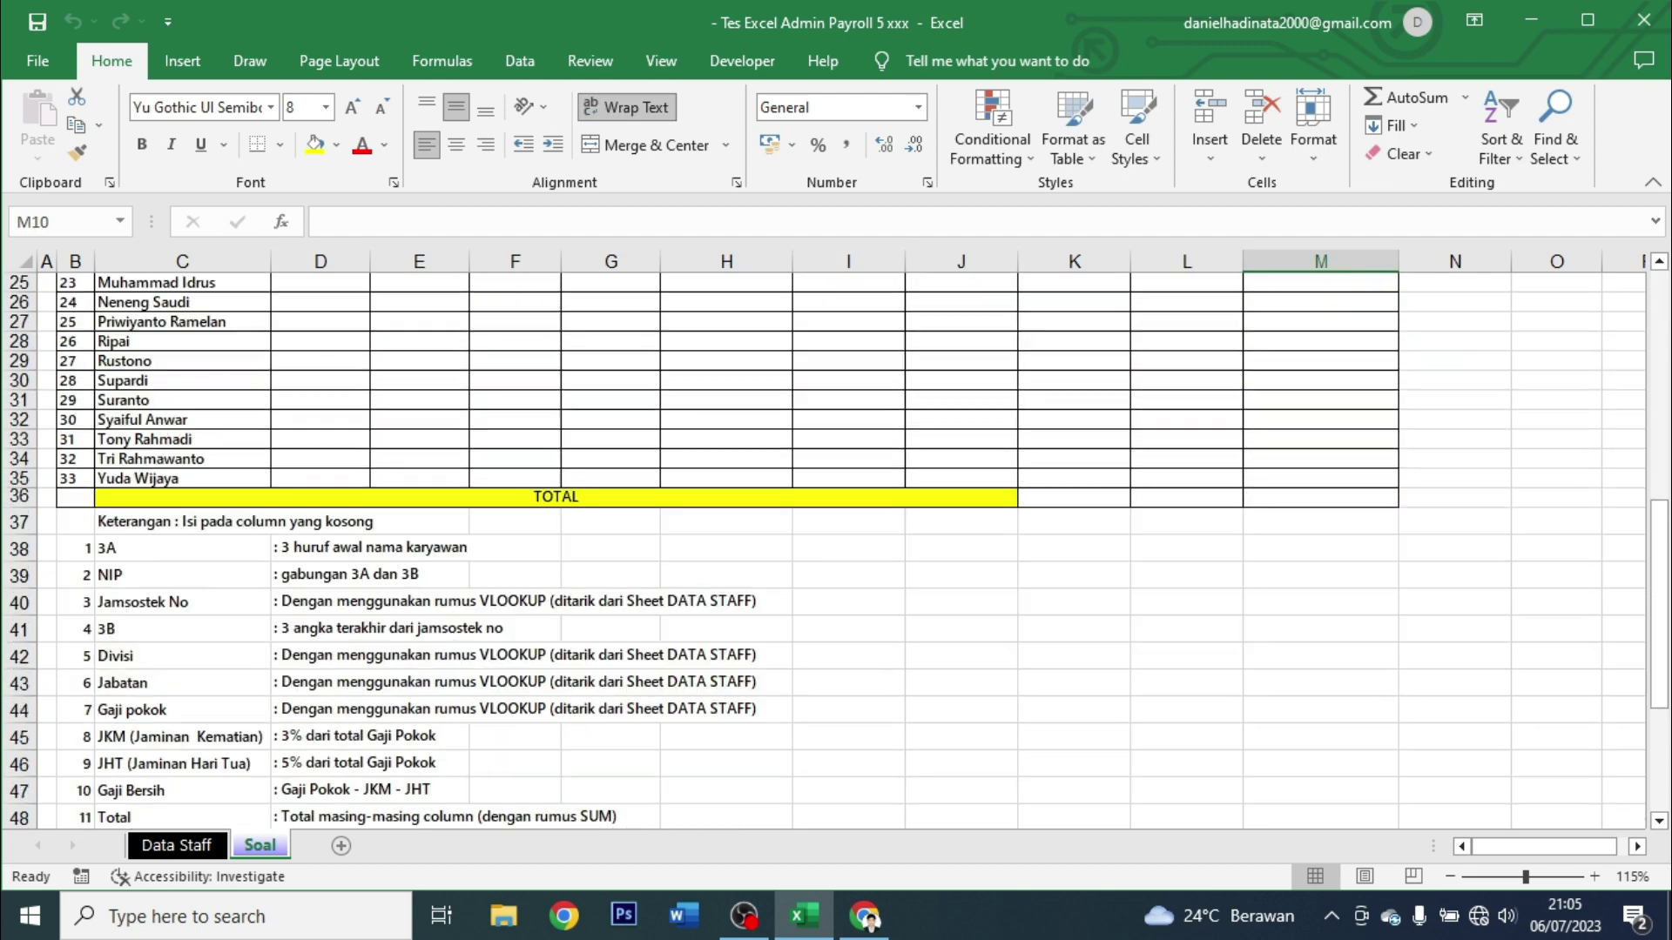
pyautogui.scroll(-1, 836, 548)
pyautogui.scroll(-1, 835, 548)
pyautogui.click(271, 404)
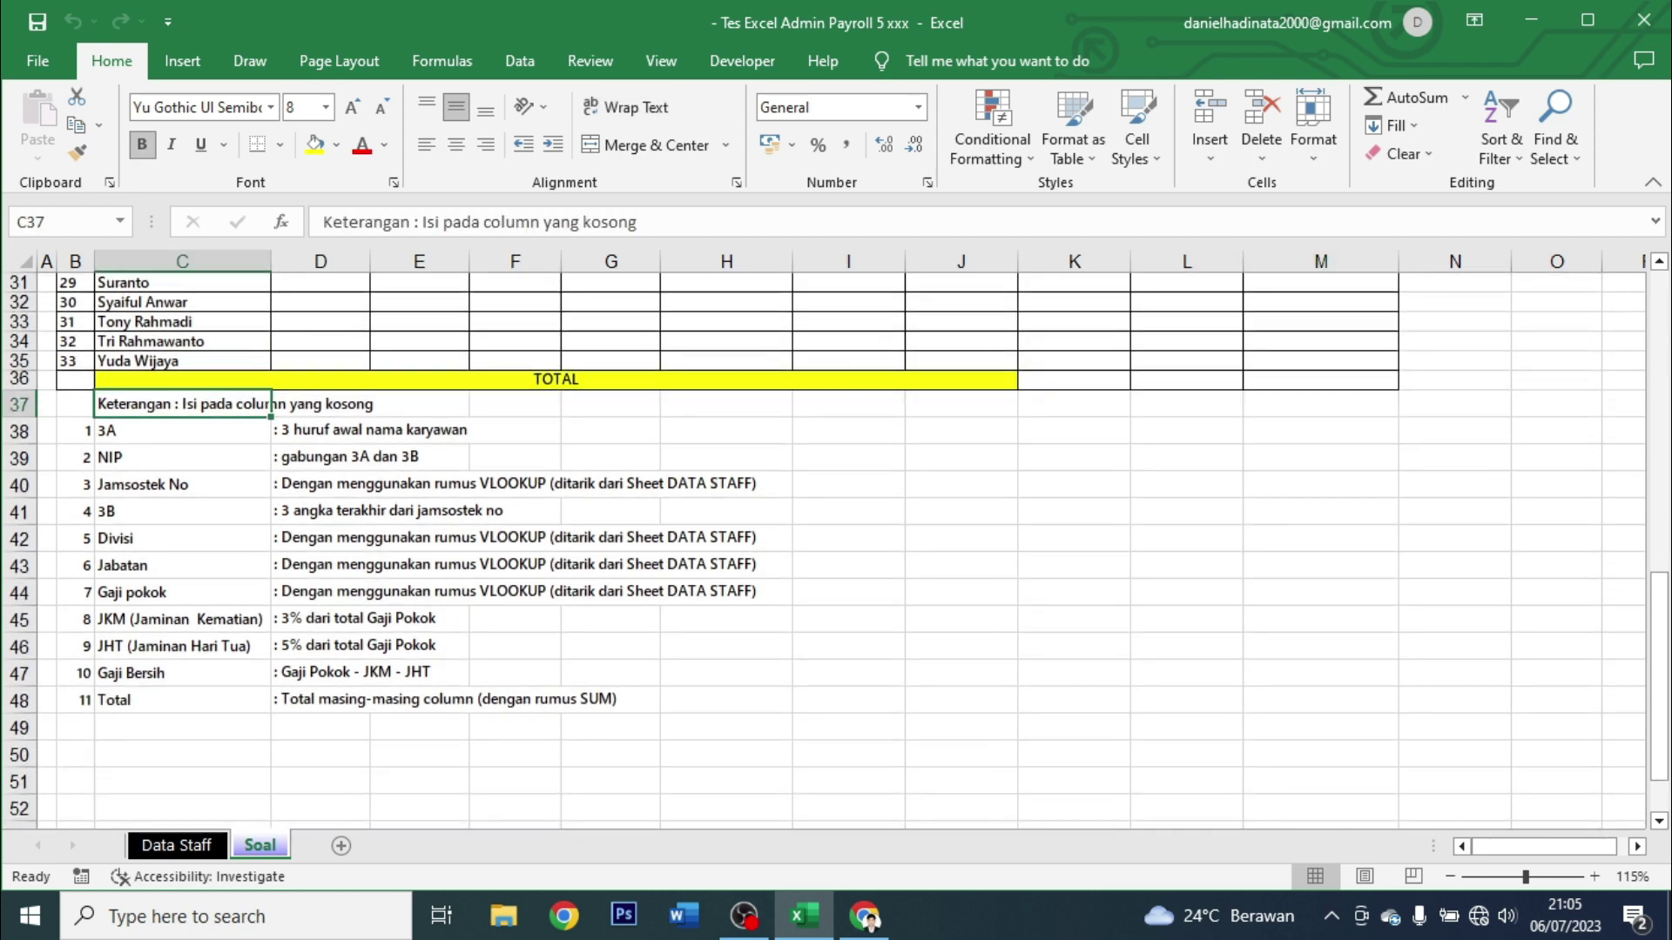
pyautogui.click(726, 511)
pyautogui.scroll(8, 726, 511)
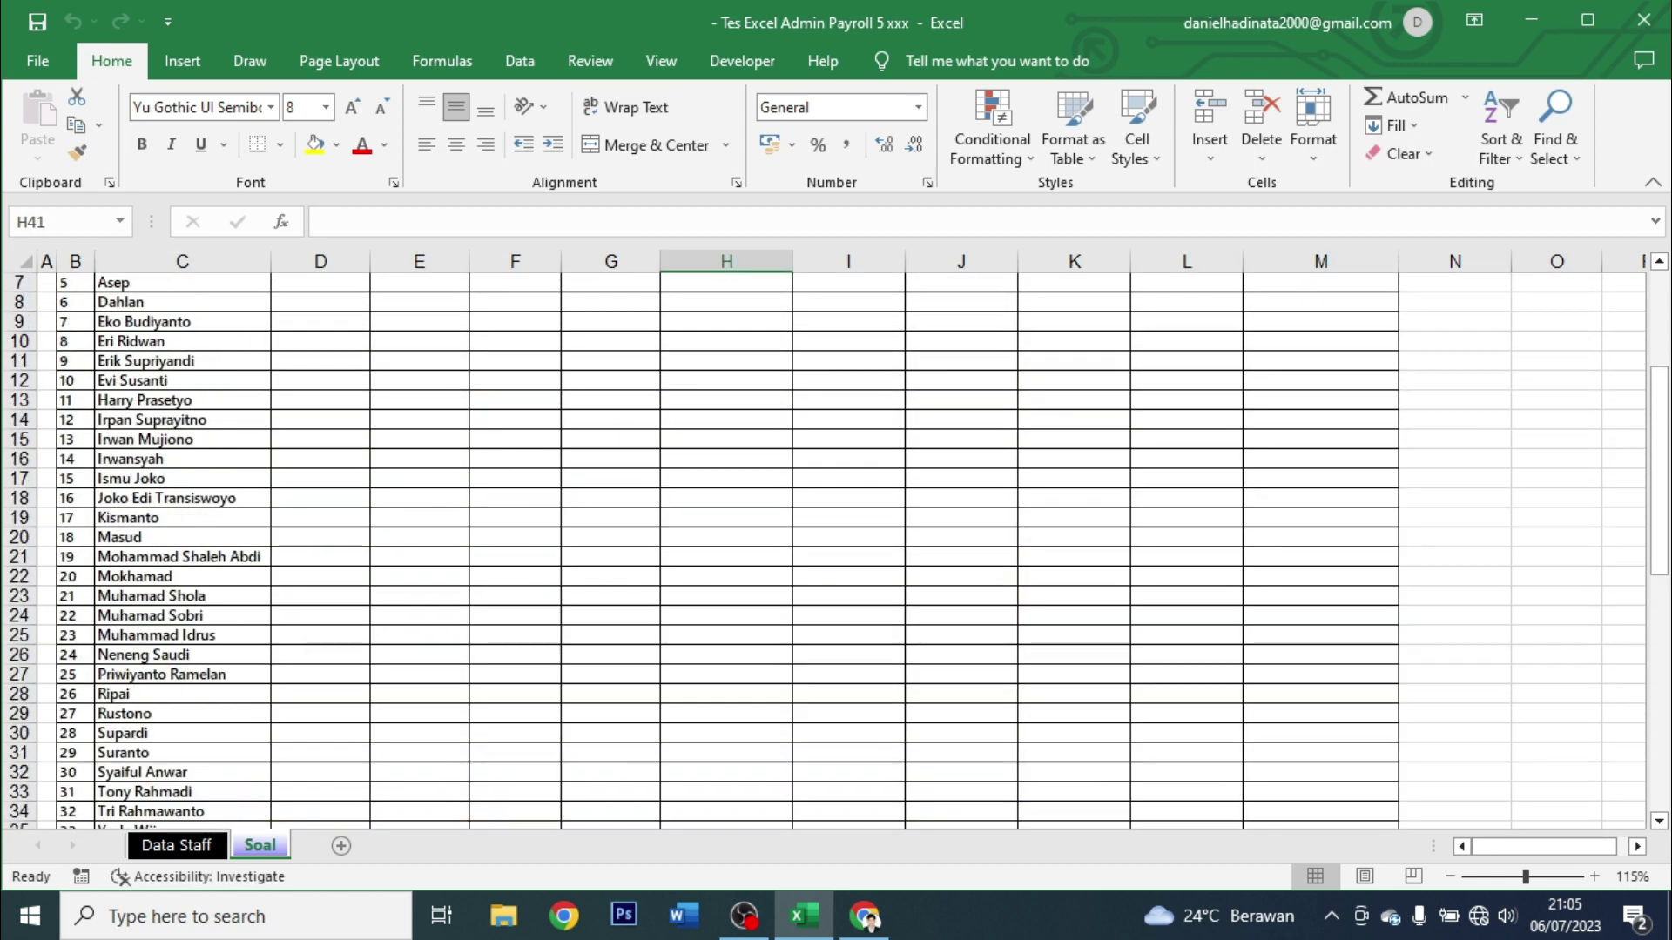
pyautogui.scroll(2, 726, 511)
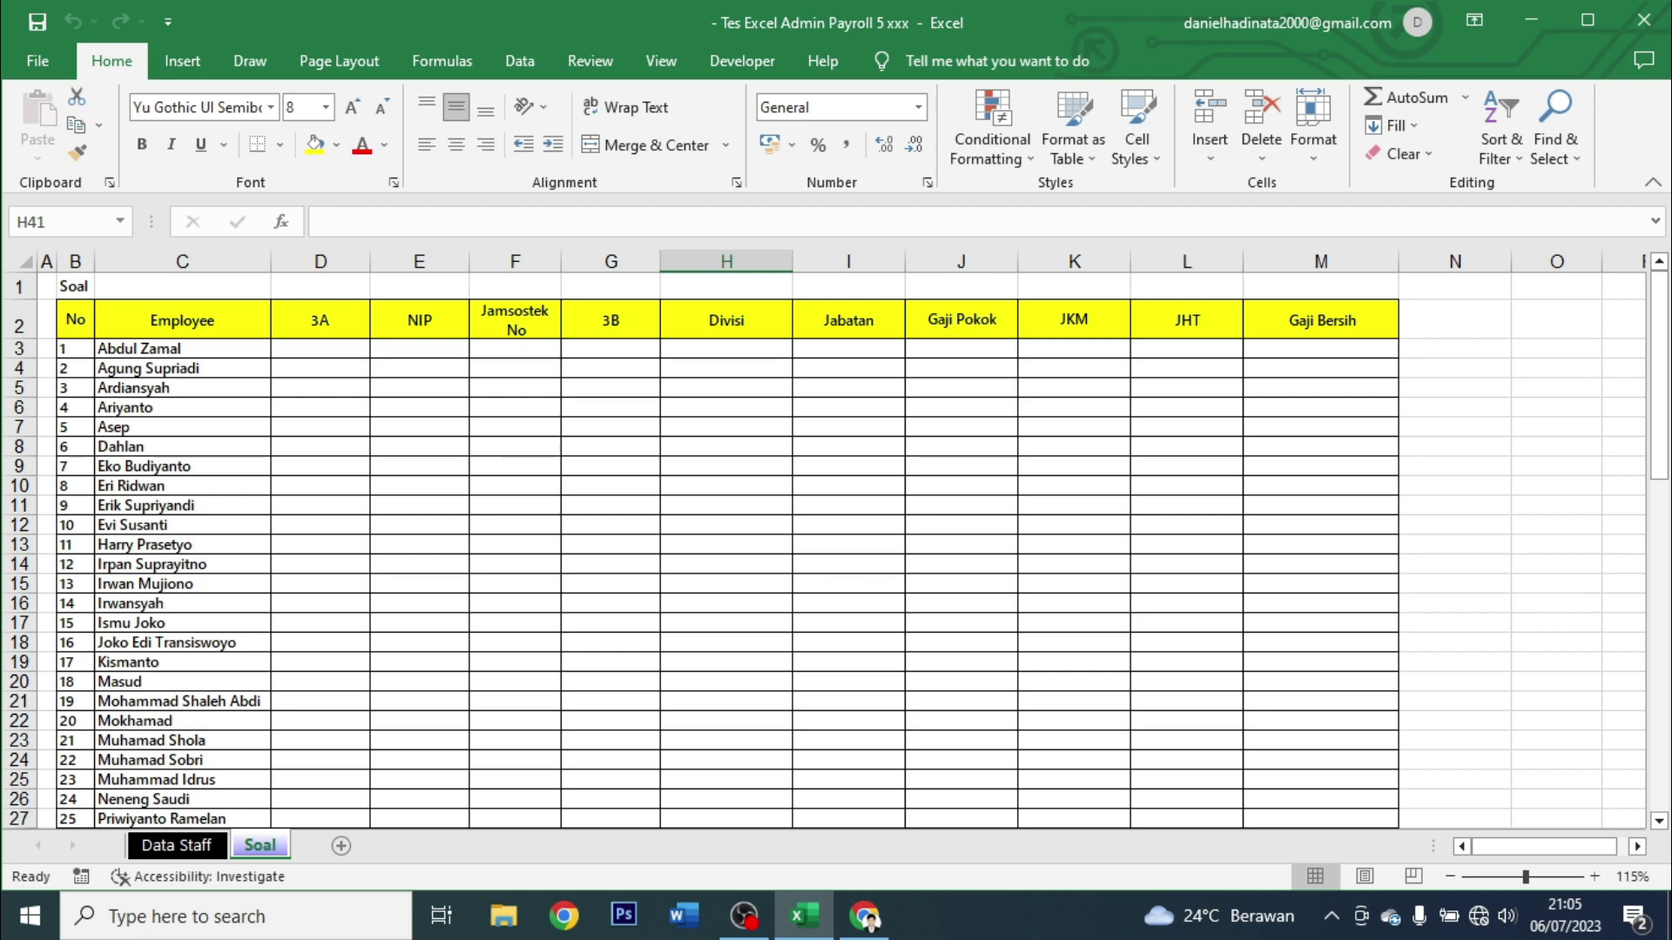
pyautogui.scroll(-4, 824, 551)
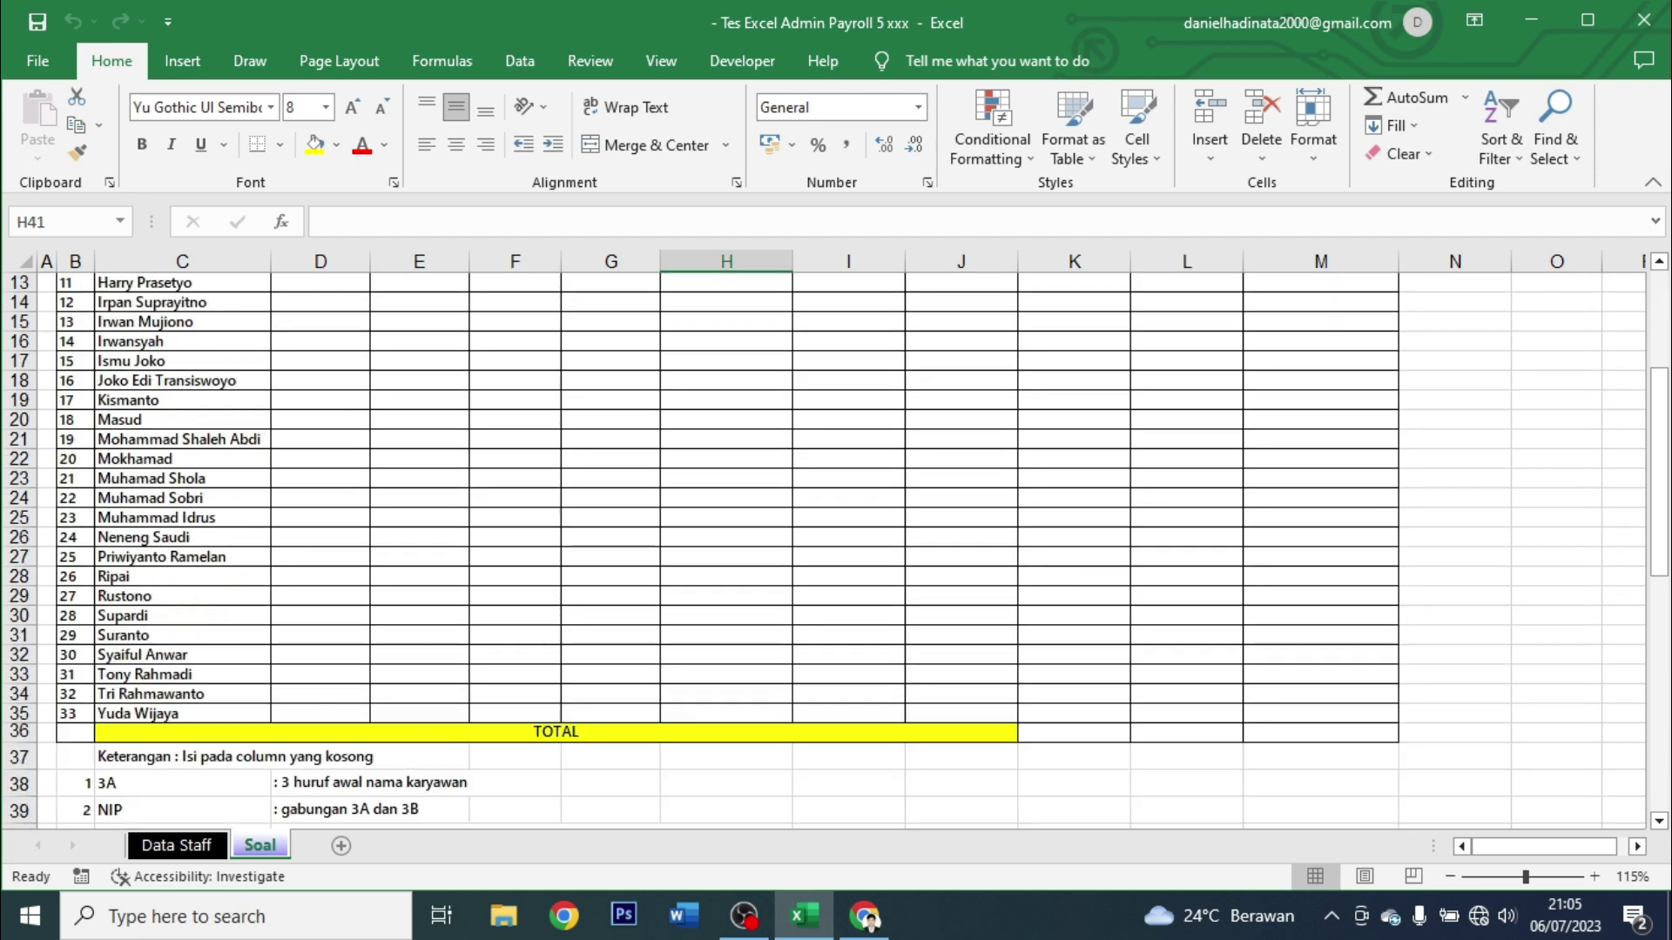
pyautogui.scroll(-3, 824, 551)
pyautogui.scroll(-3, 824, 551)
pyautogui.scroll(6, 823, 551)
pyautogui.scroll(4, 823, 551)
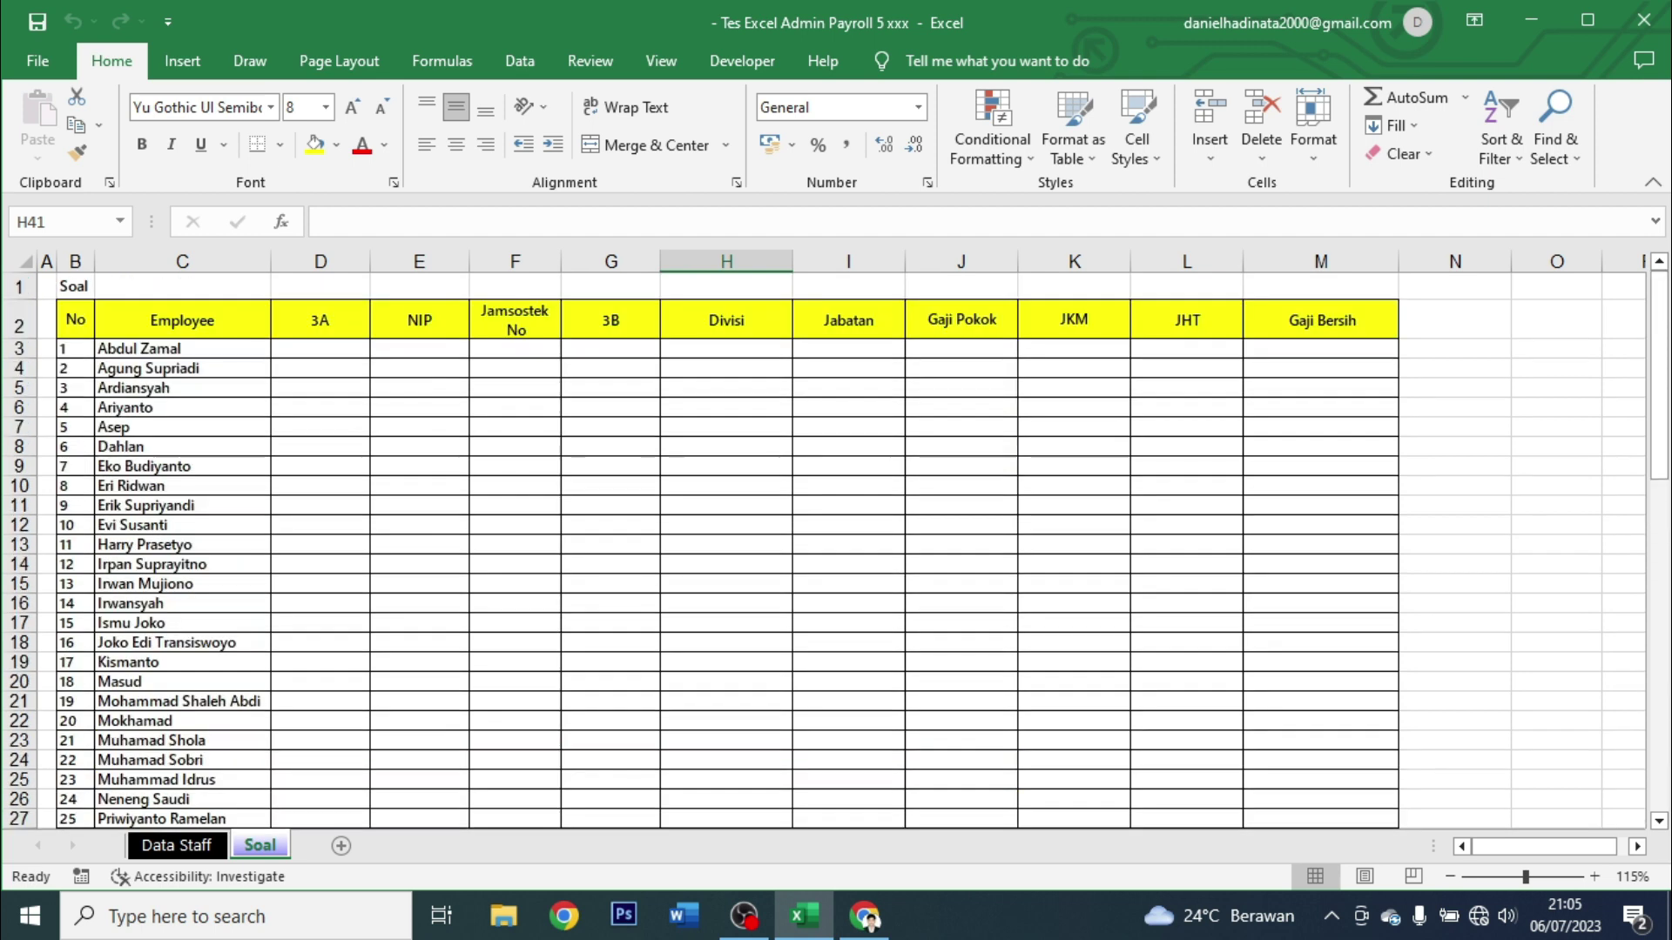
pyautogui.click(319, 446)
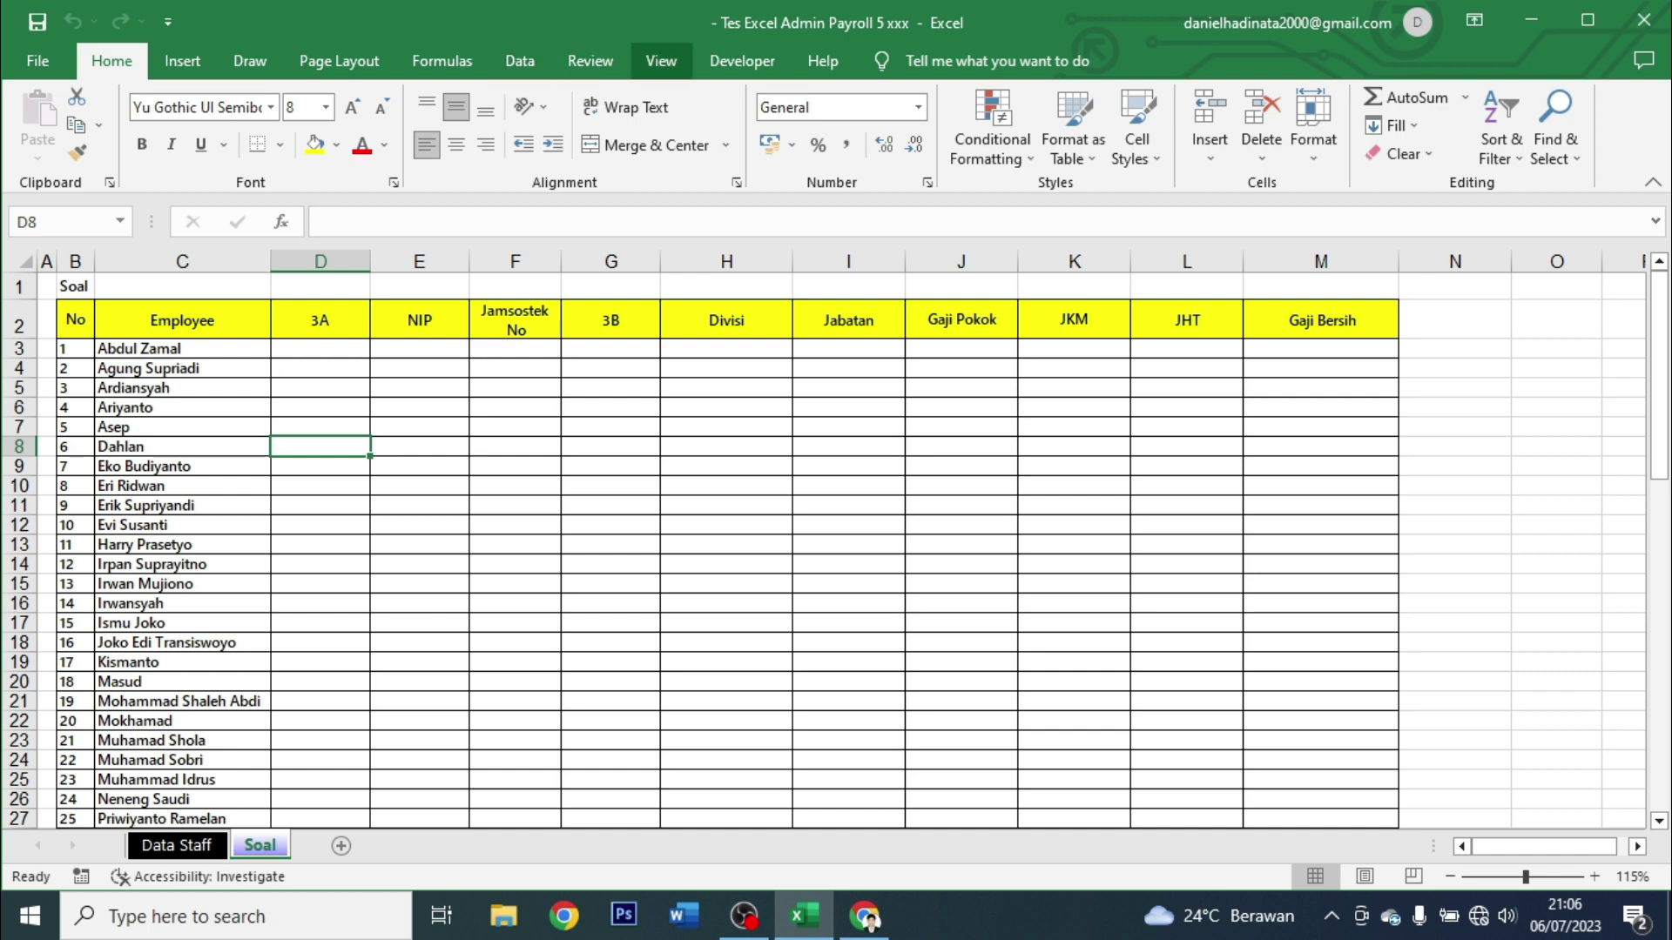
# Freeze panes at D8, locking rows 1–7 and columns A–C, and scroll to verify.
pyautogui.click(661, 60)
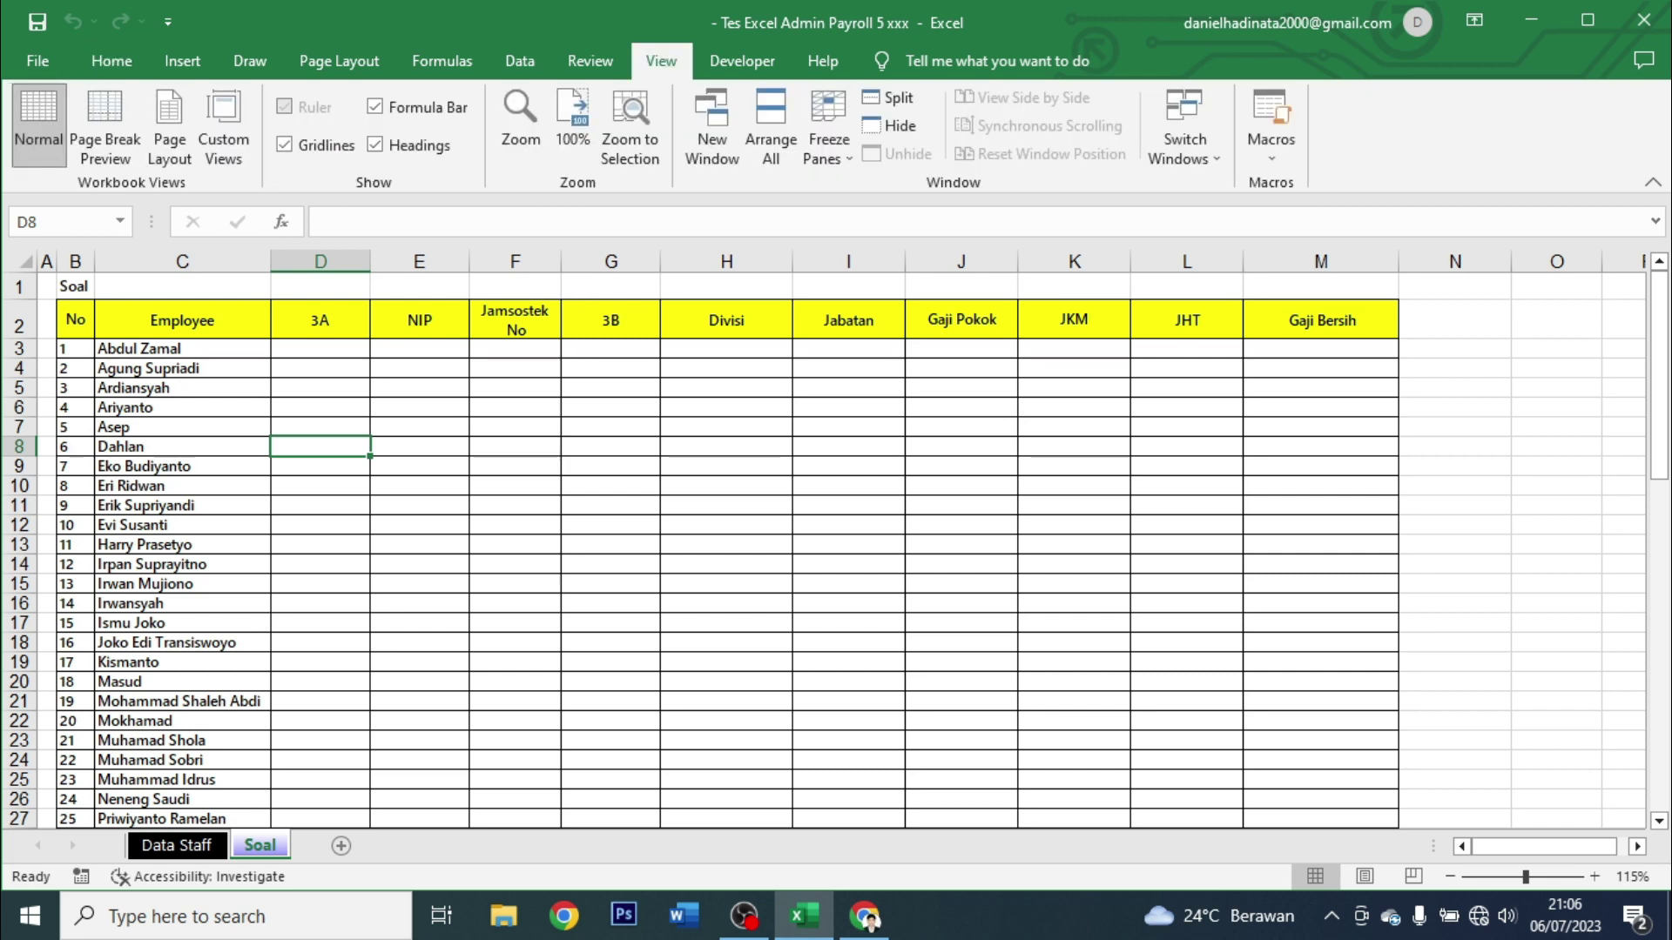
pyautogui.press('super+plus')
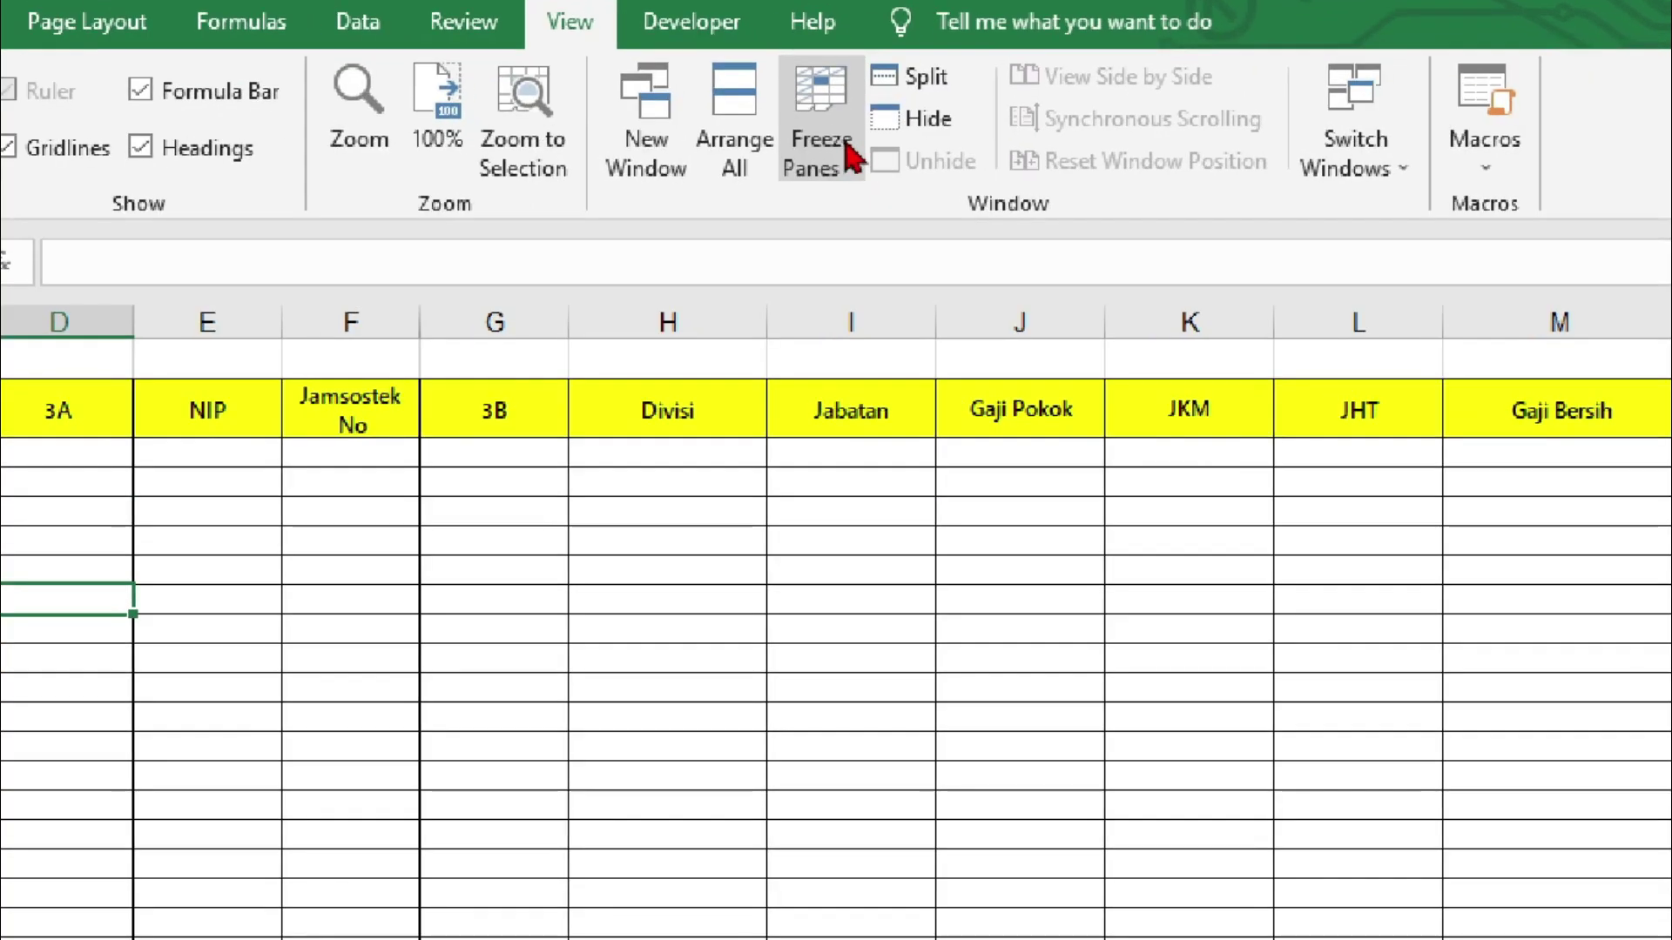
pyautogui.click(827, 143)
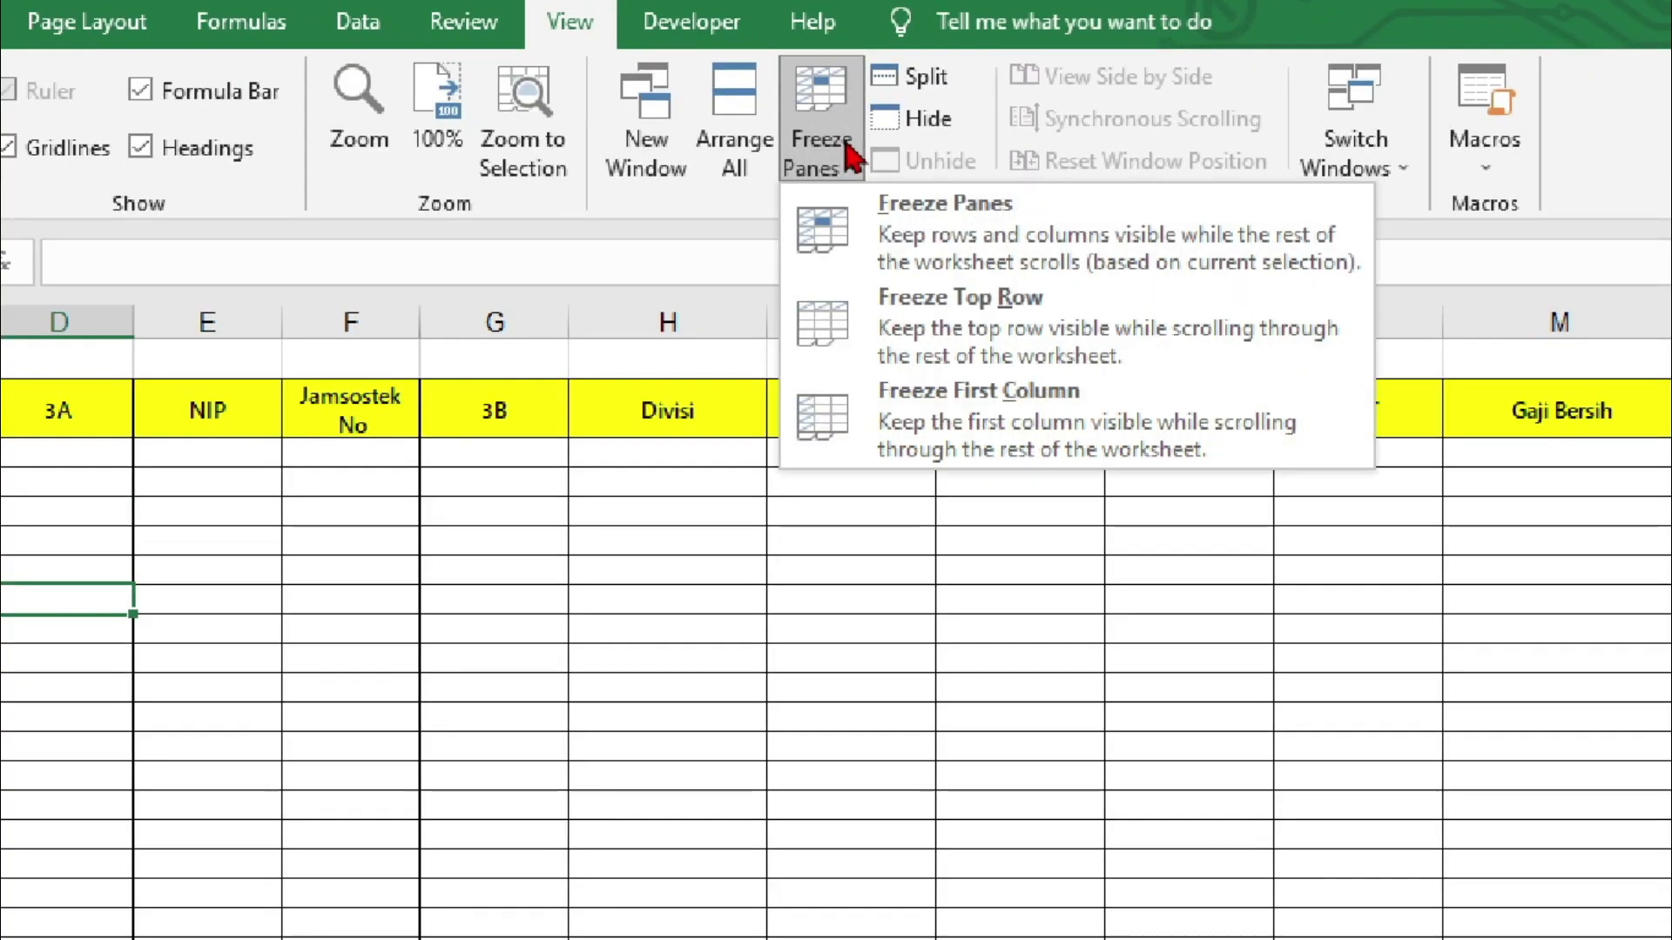
pyautogui.click(928, 235)
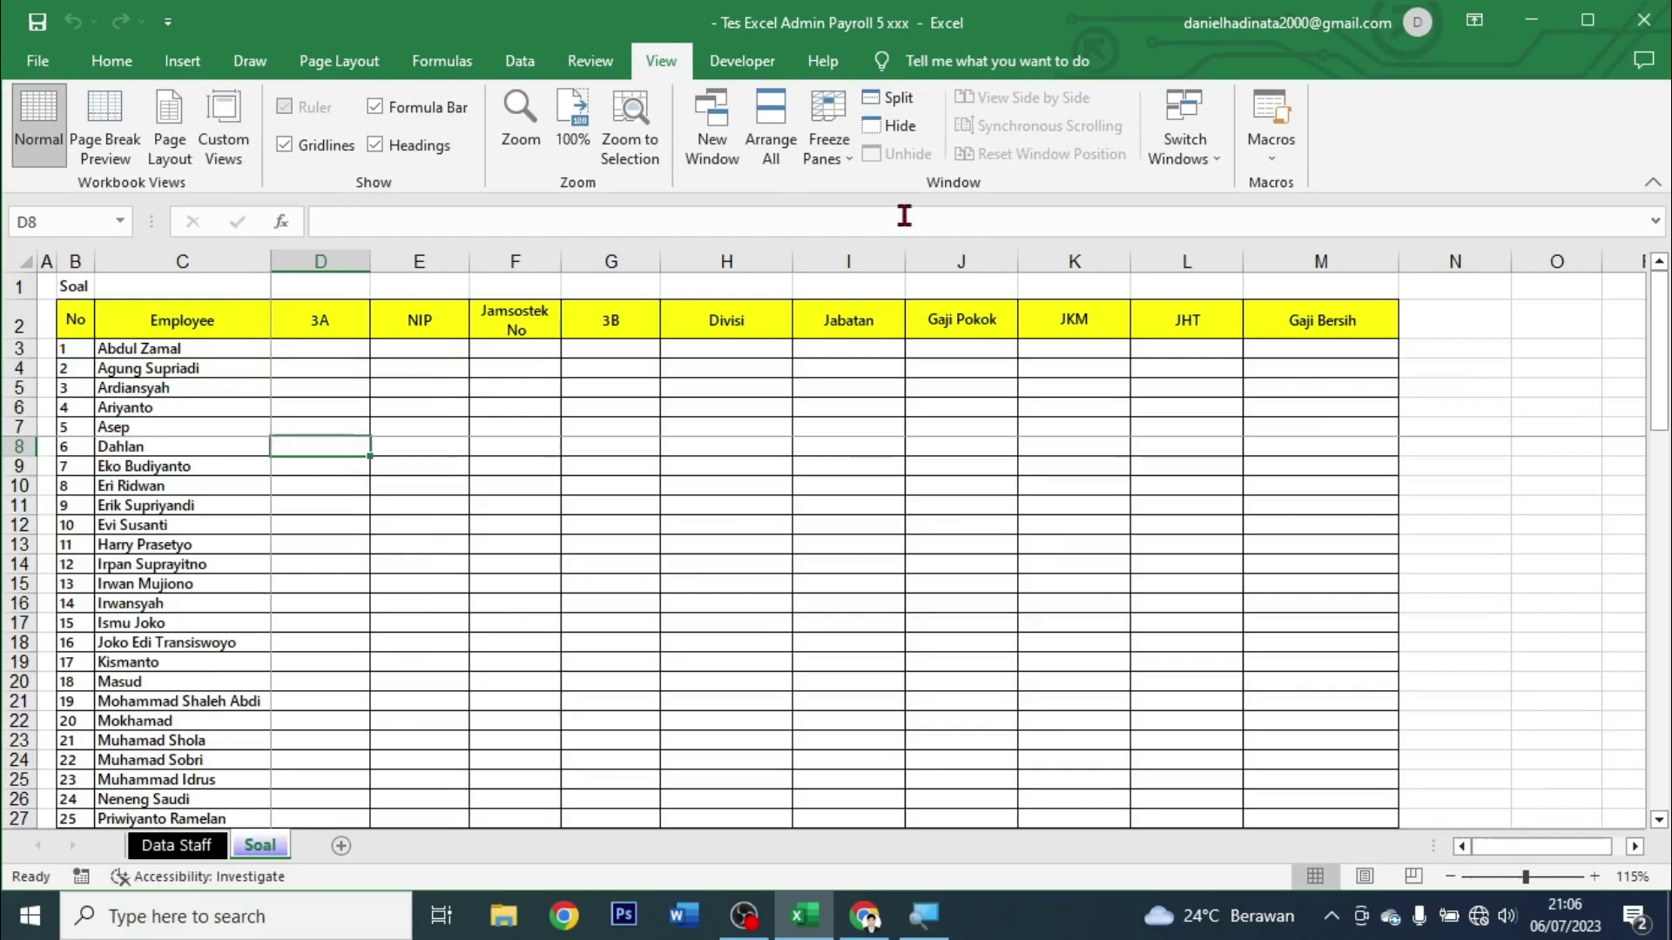
pyautogui.scroll(-3, 365, 585)
pyautogui.scroll(-4, 365, 585)
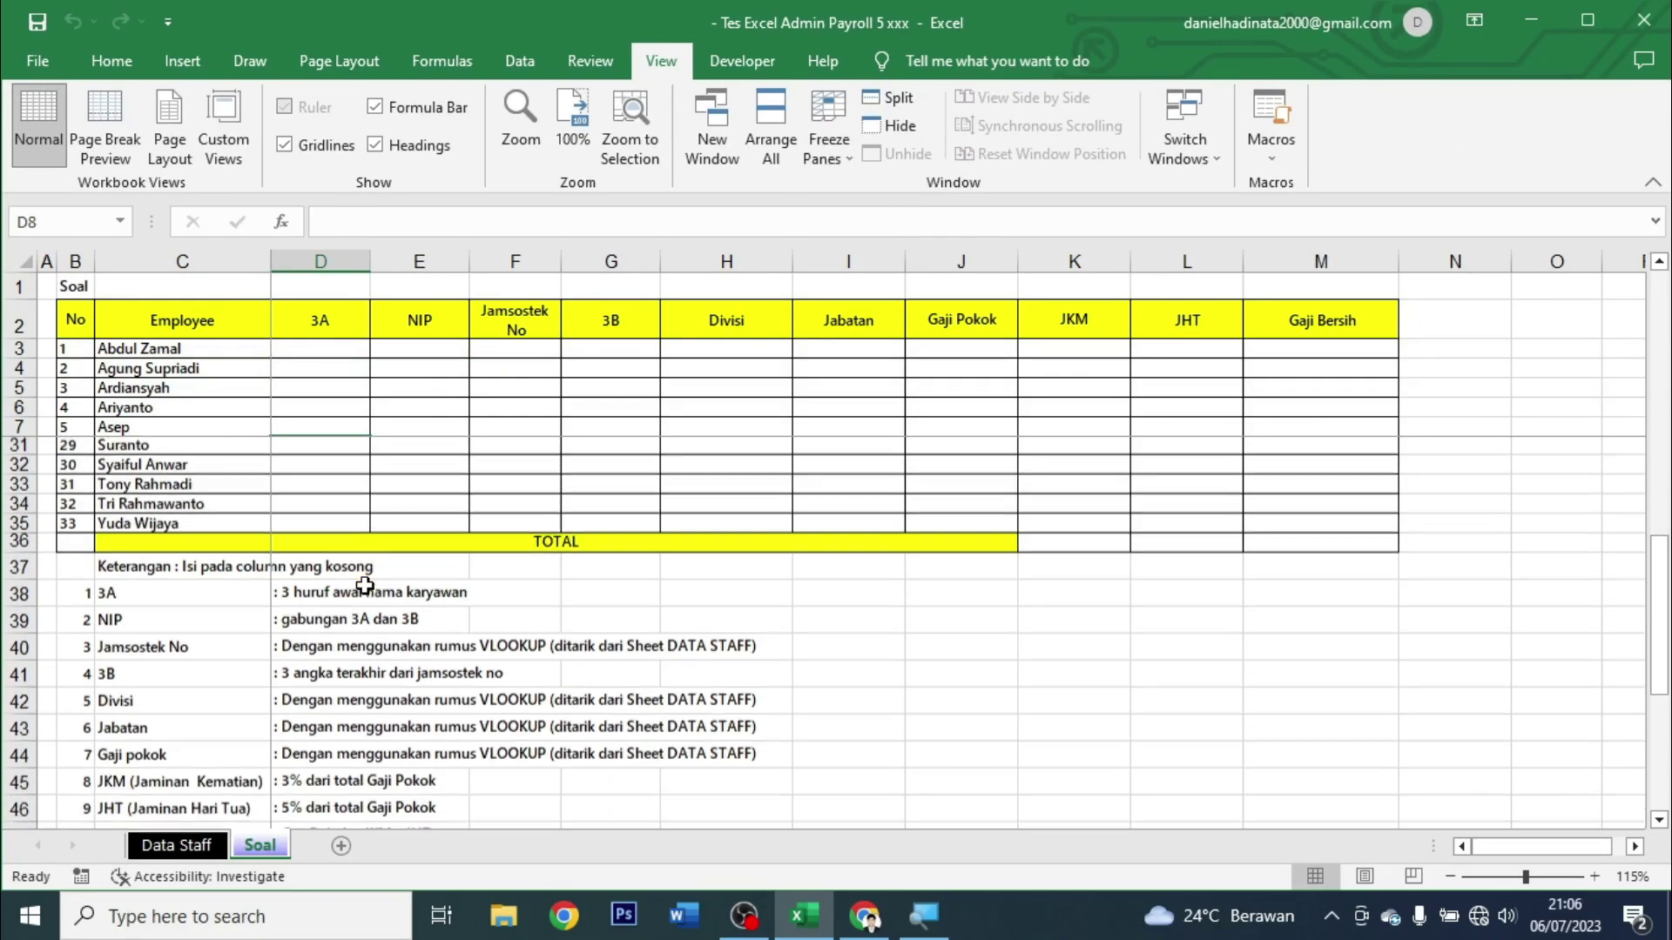
pyautogui.scroll(-2, 365, 585)
pyautogui.click(291, 370)
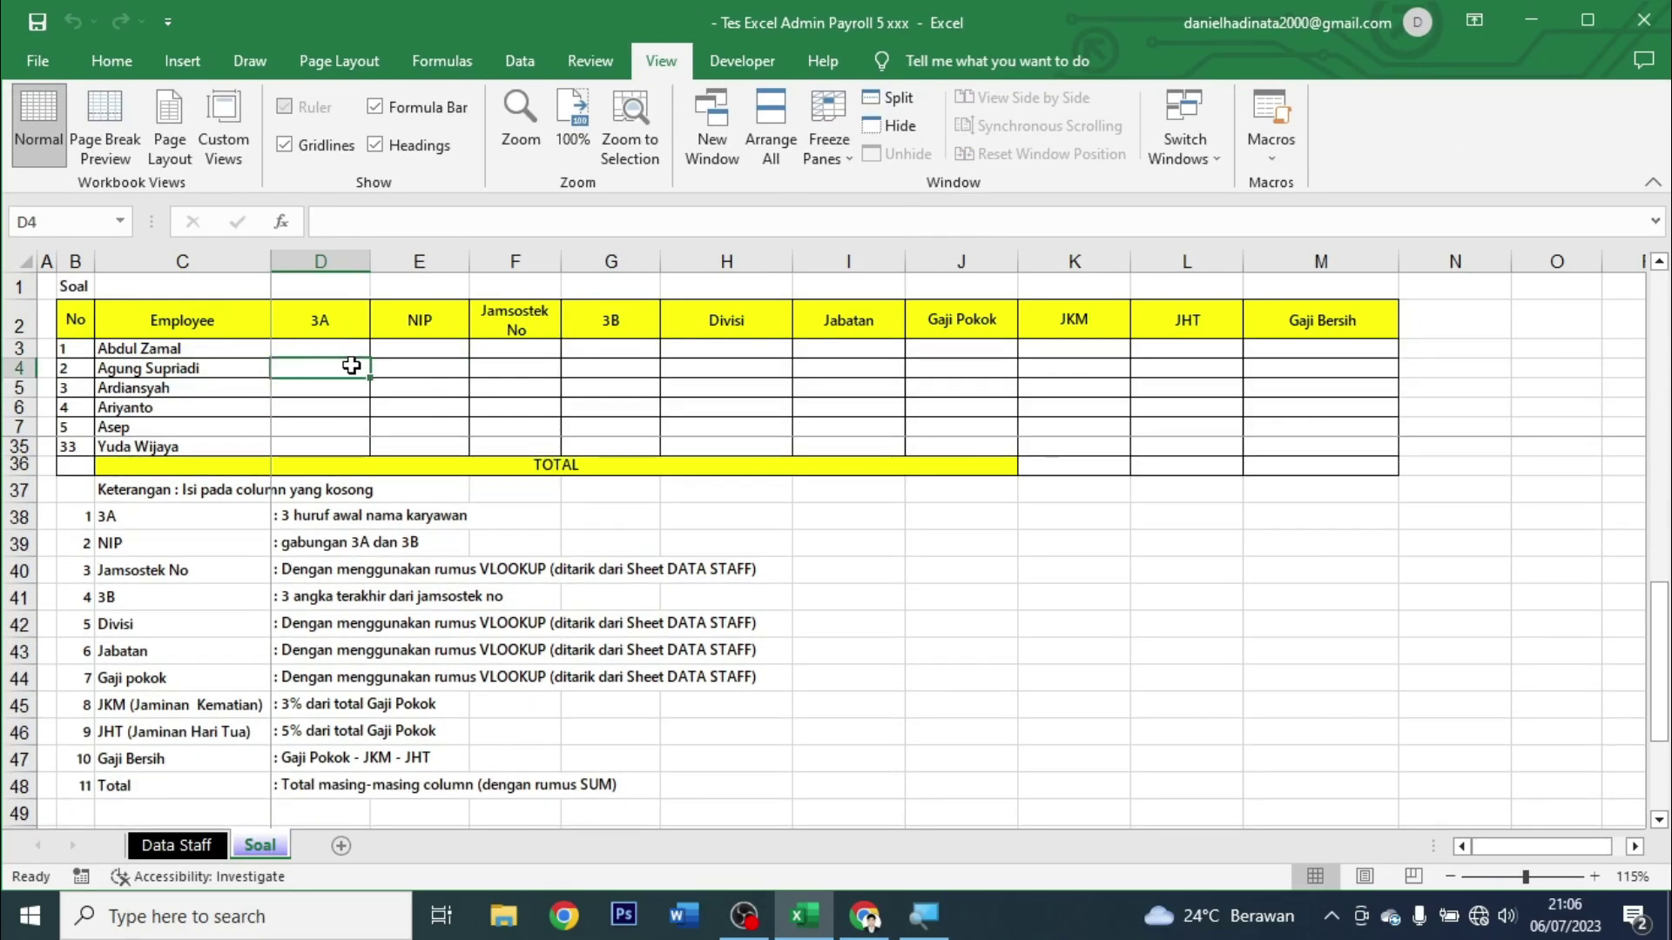
pyautogui.moveTo(182, 513); pyautogui.dragTo(446, 773)
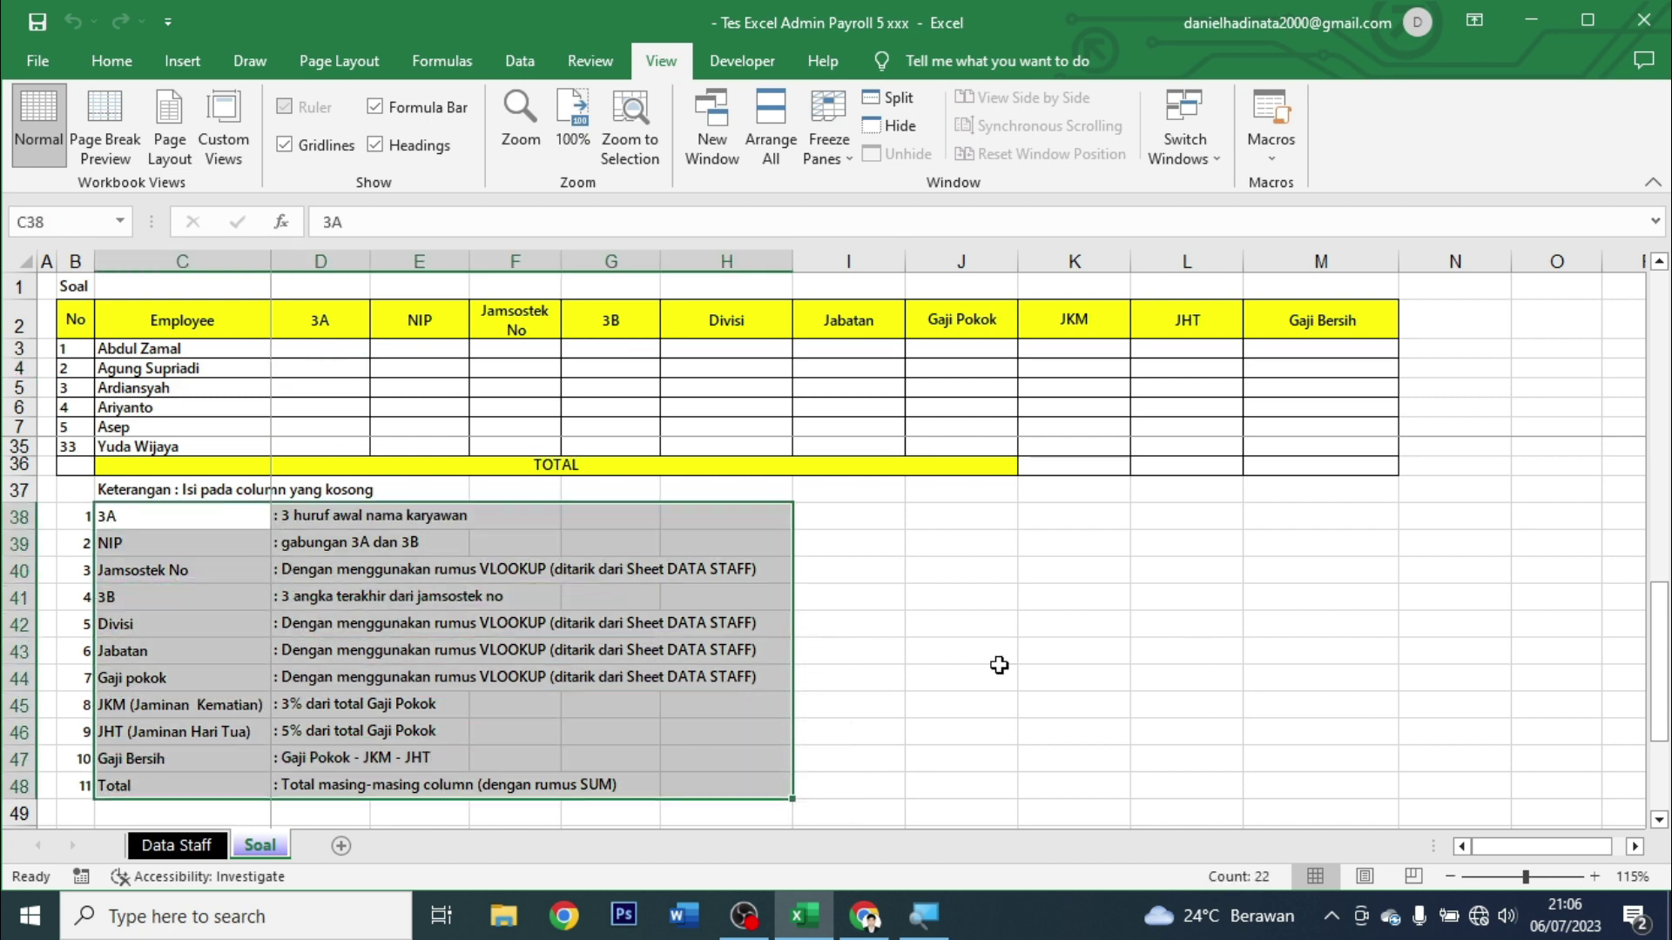
pyautogui.click(332, 355)
pyautogui.scroll(9, 437, 489)
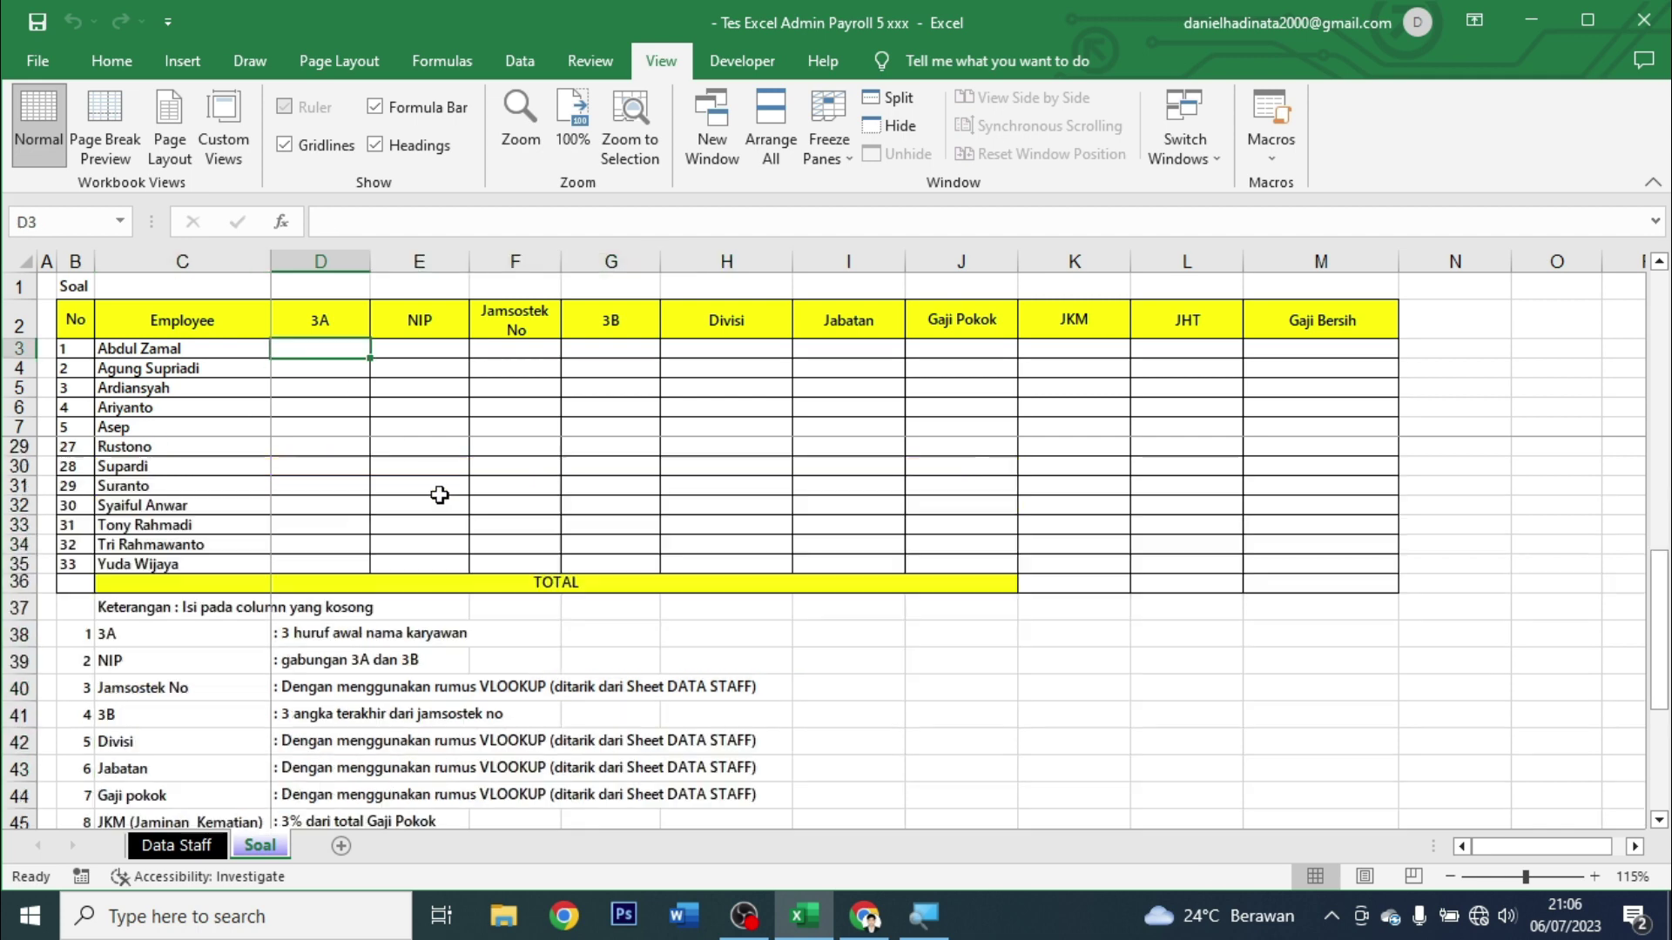
pyautogui.scroll(-10, 456, 571)
pyautogui.scroll(1, 458, 575)
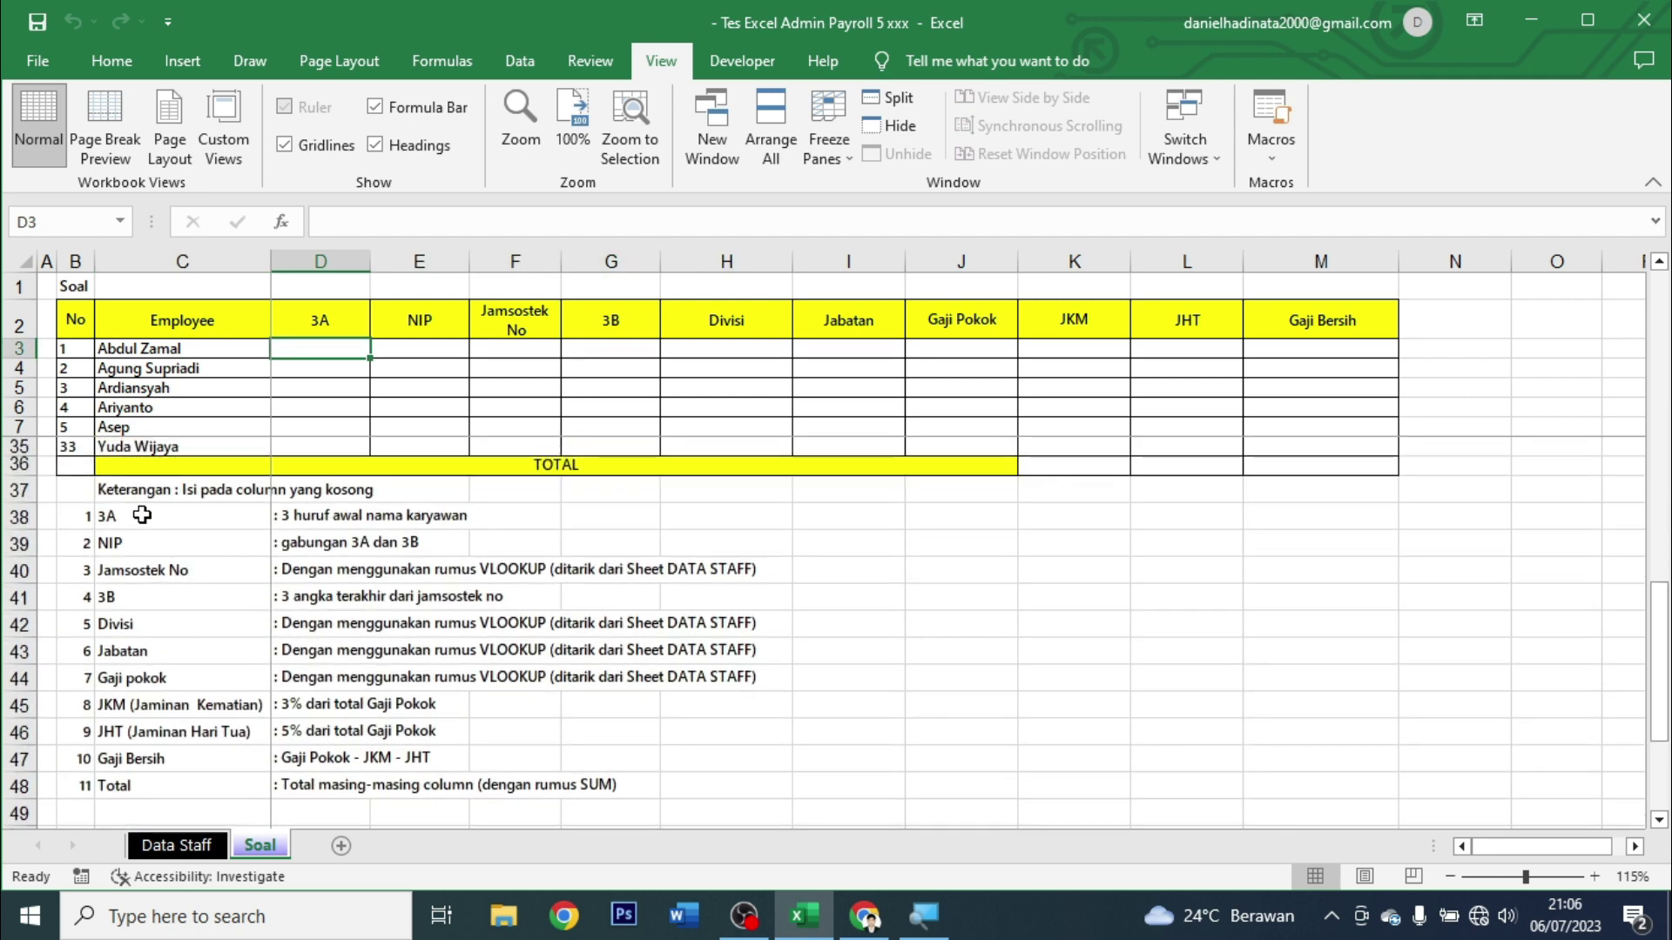
pyautogui.click(139, 515)
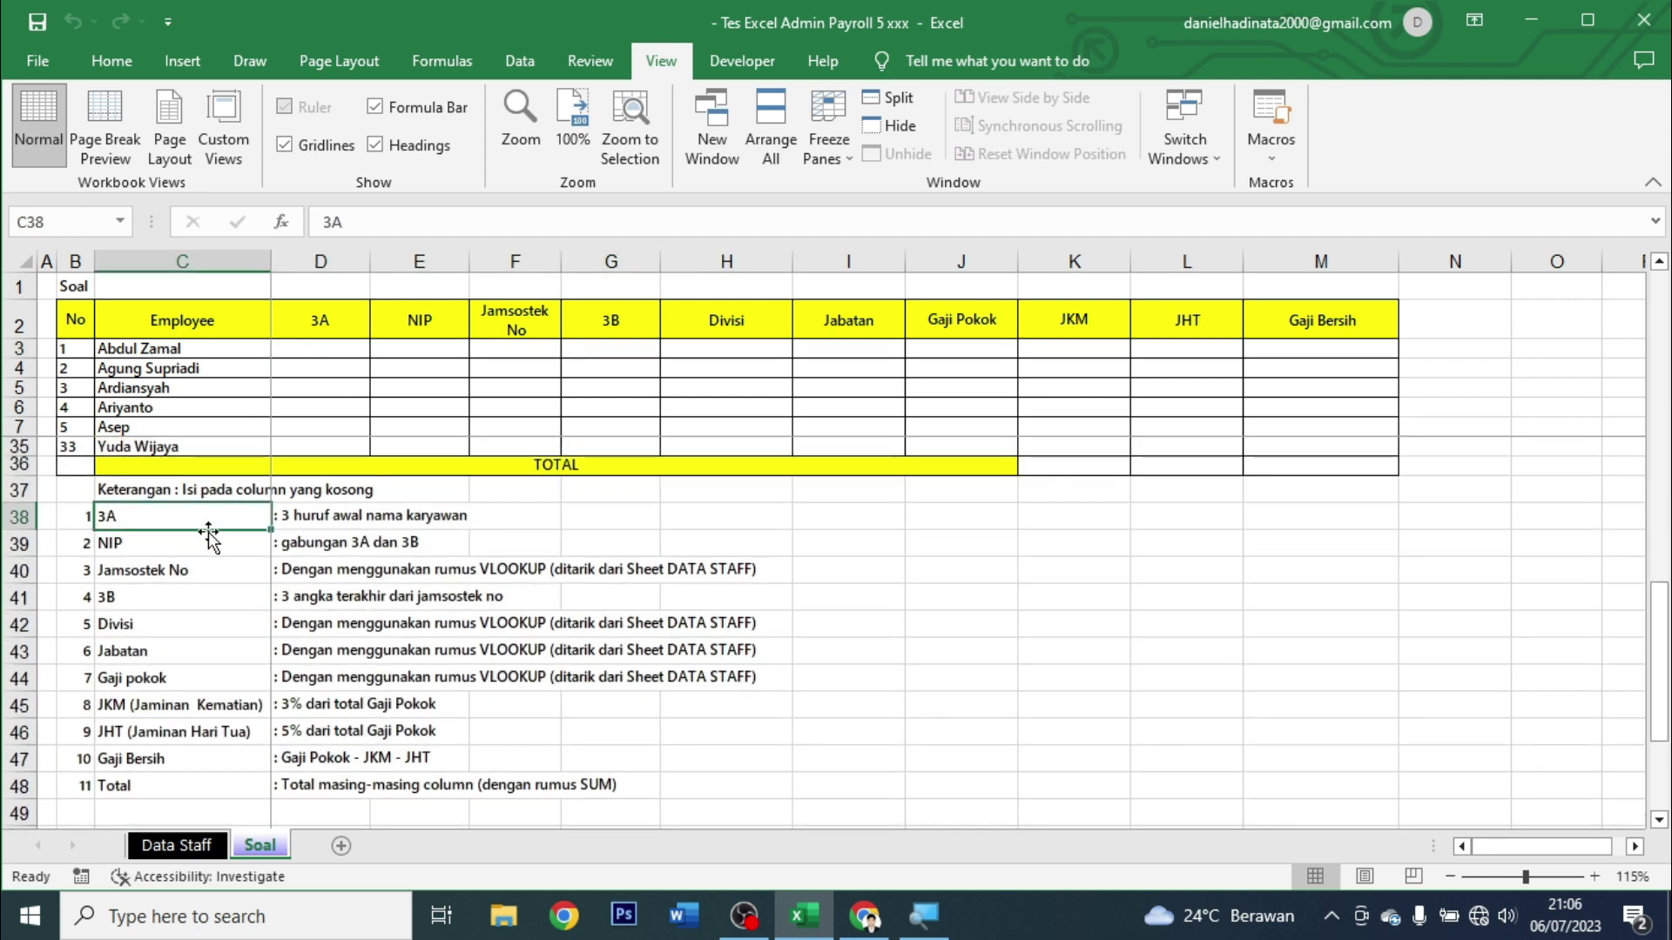
pyautogui.click(306, 329)
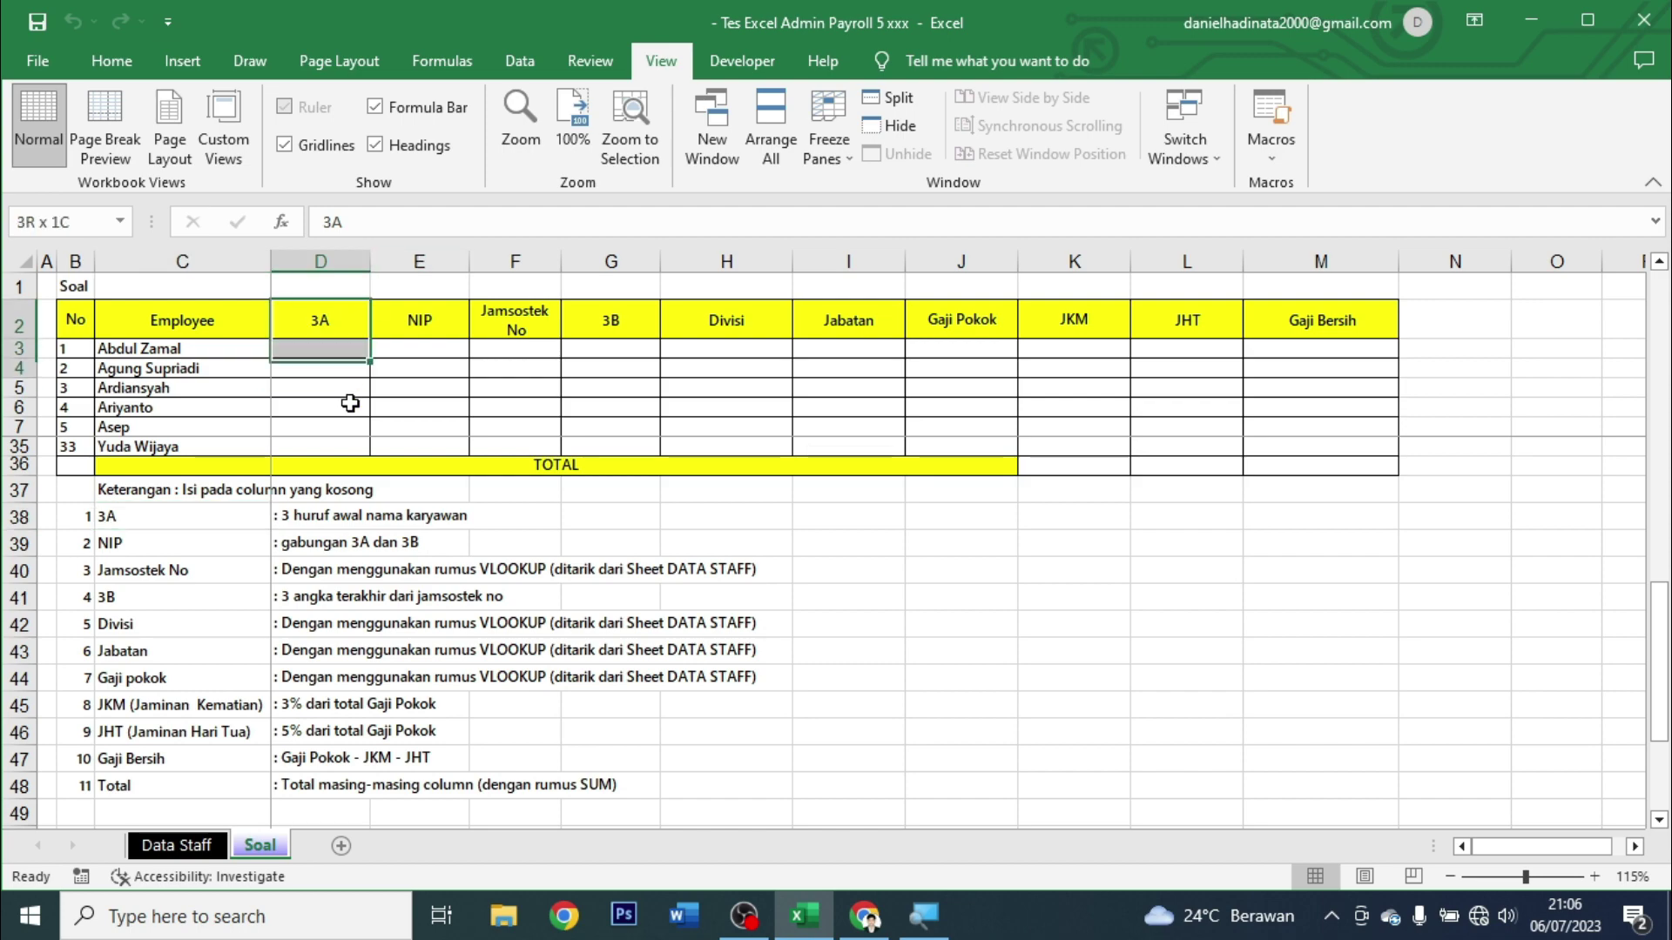
pyautogui.moveTo(352, 318); pyautogui.dragTo(348, 425)
pyautogui.click(332, 522)
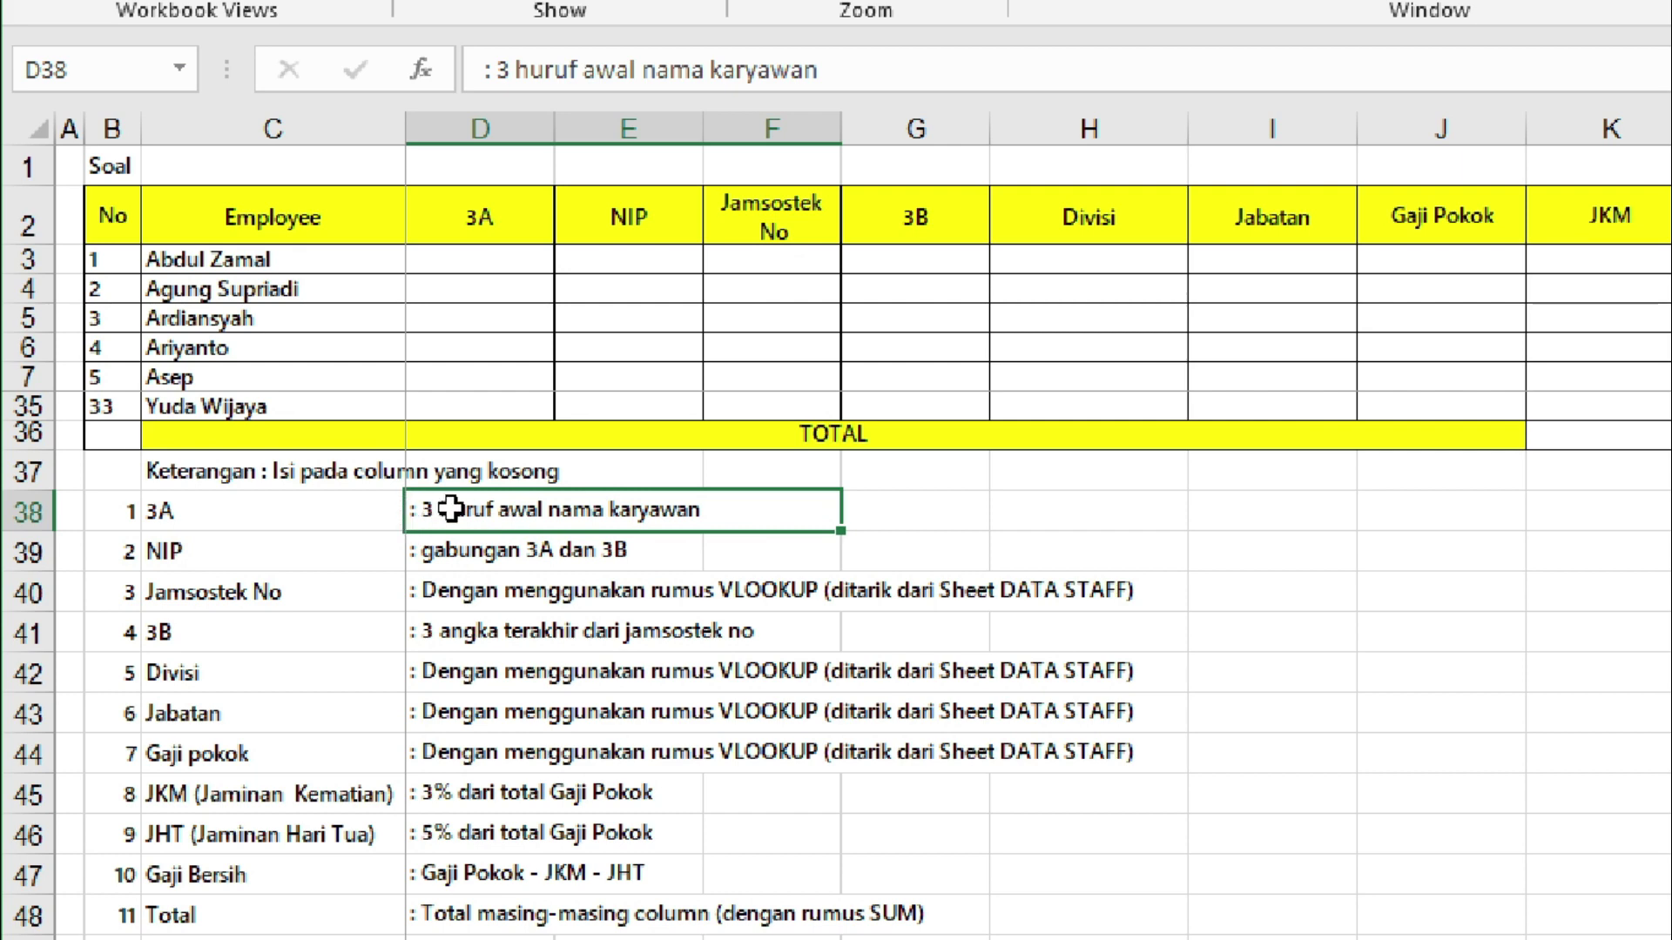
pyautogui.click(494, 263)
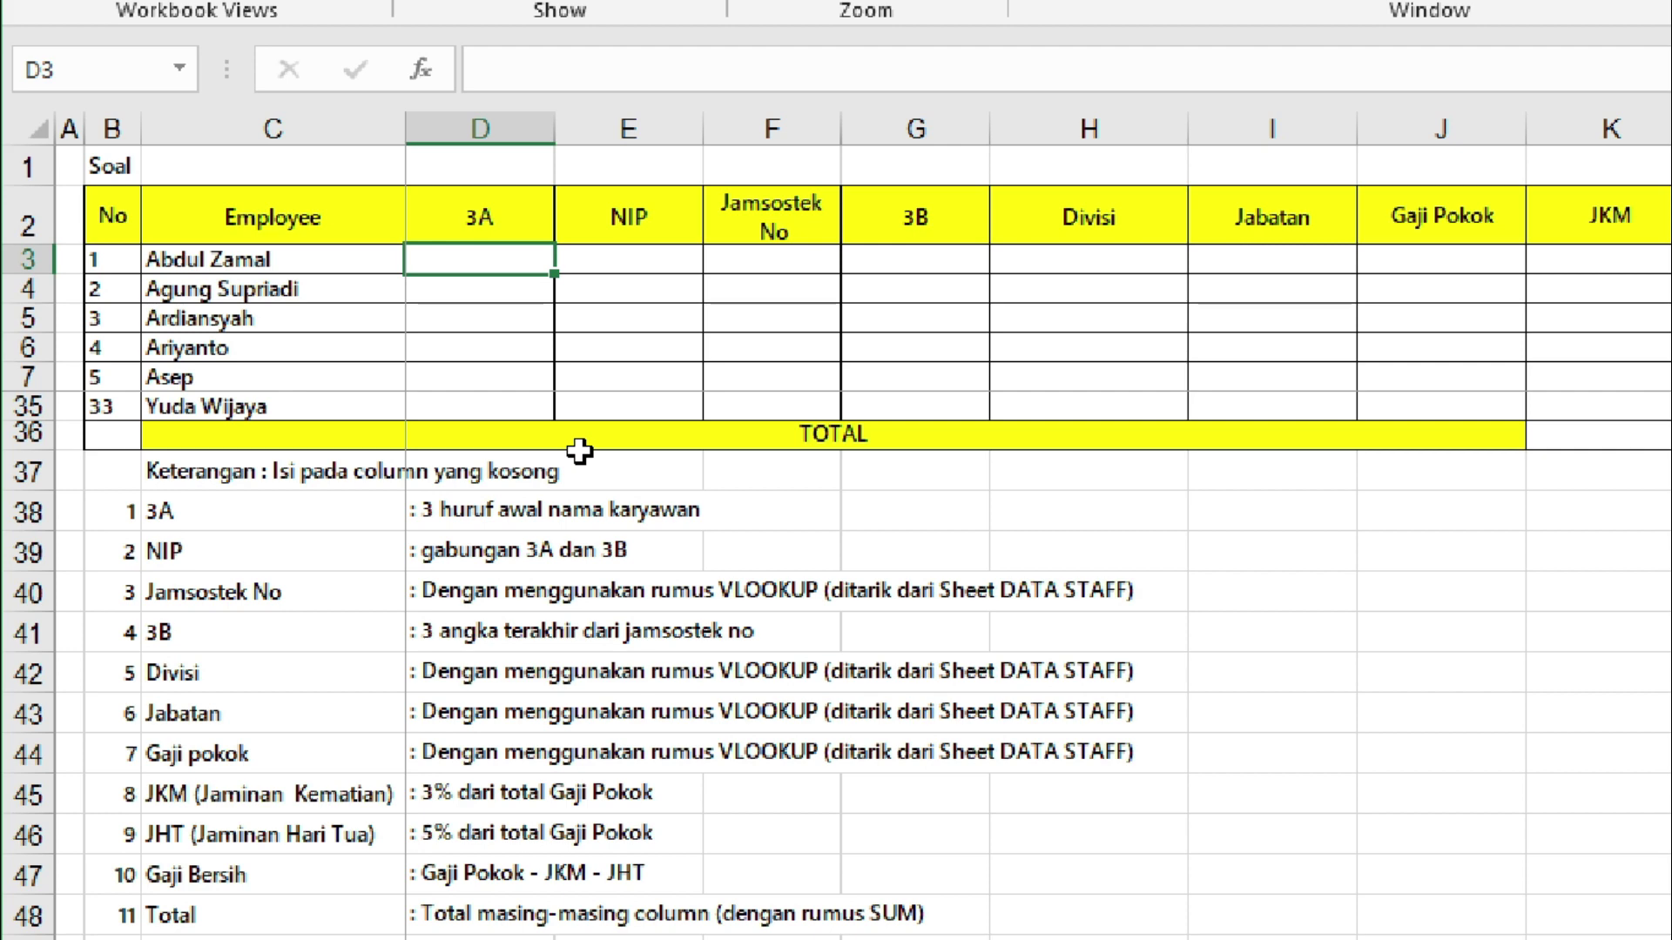
# Enter =LEFT(C3;3) in D3 to take the first three letters of the name.
pyautogui.press('F2')
pyautogui.write('=')
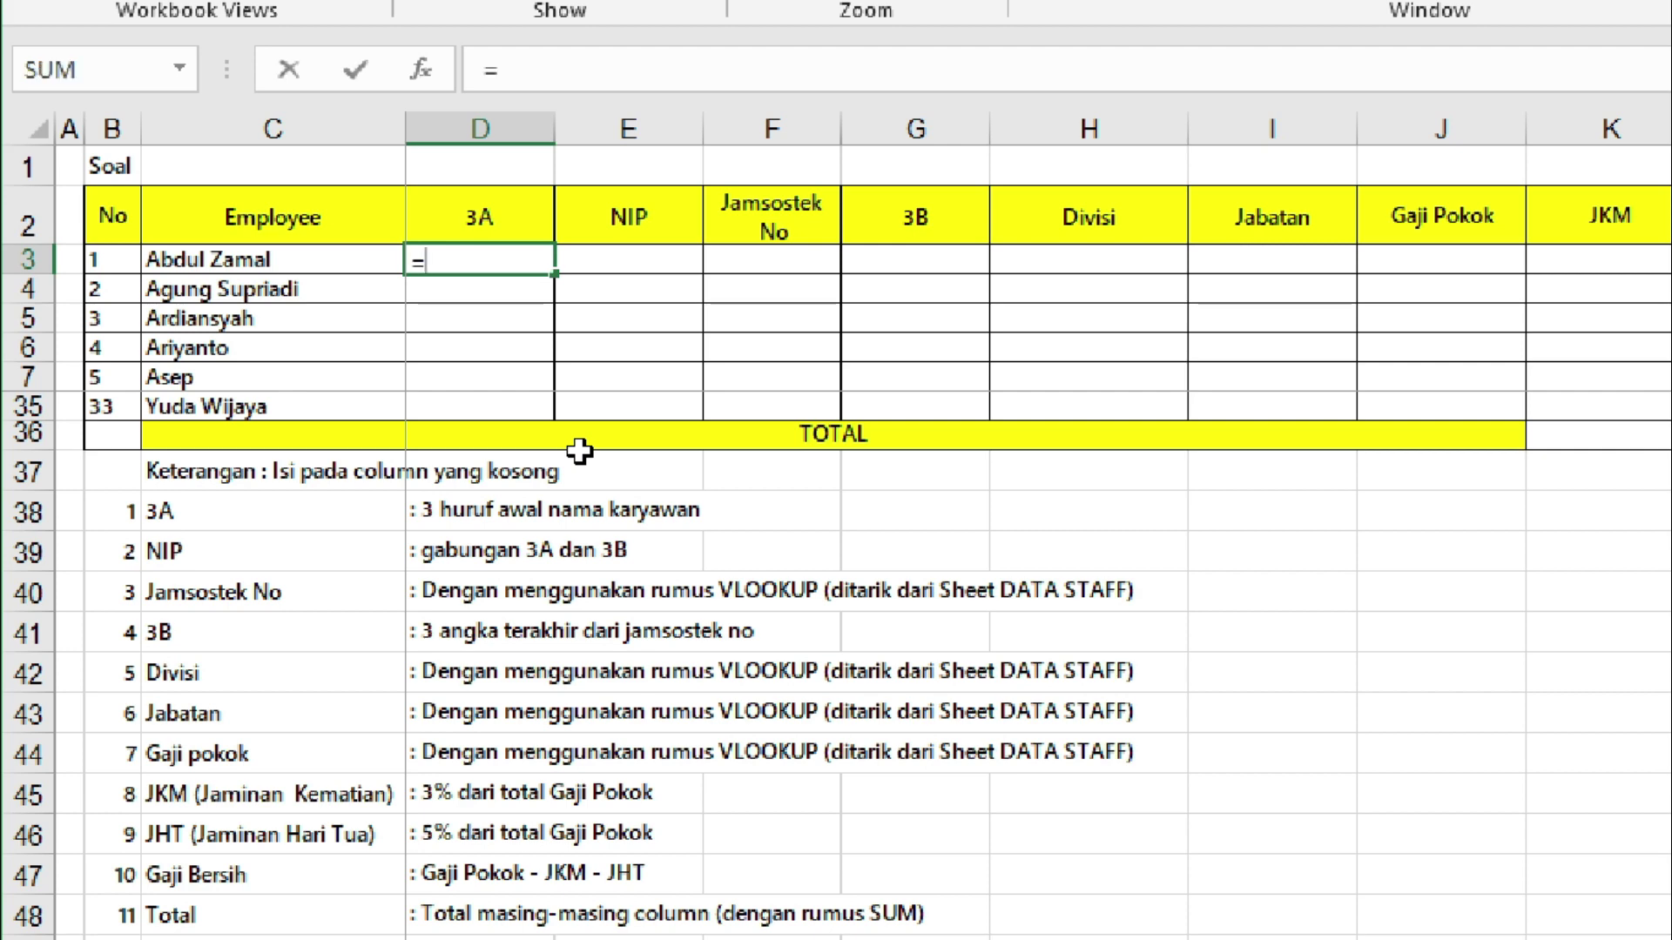
pyautogui.write('left')
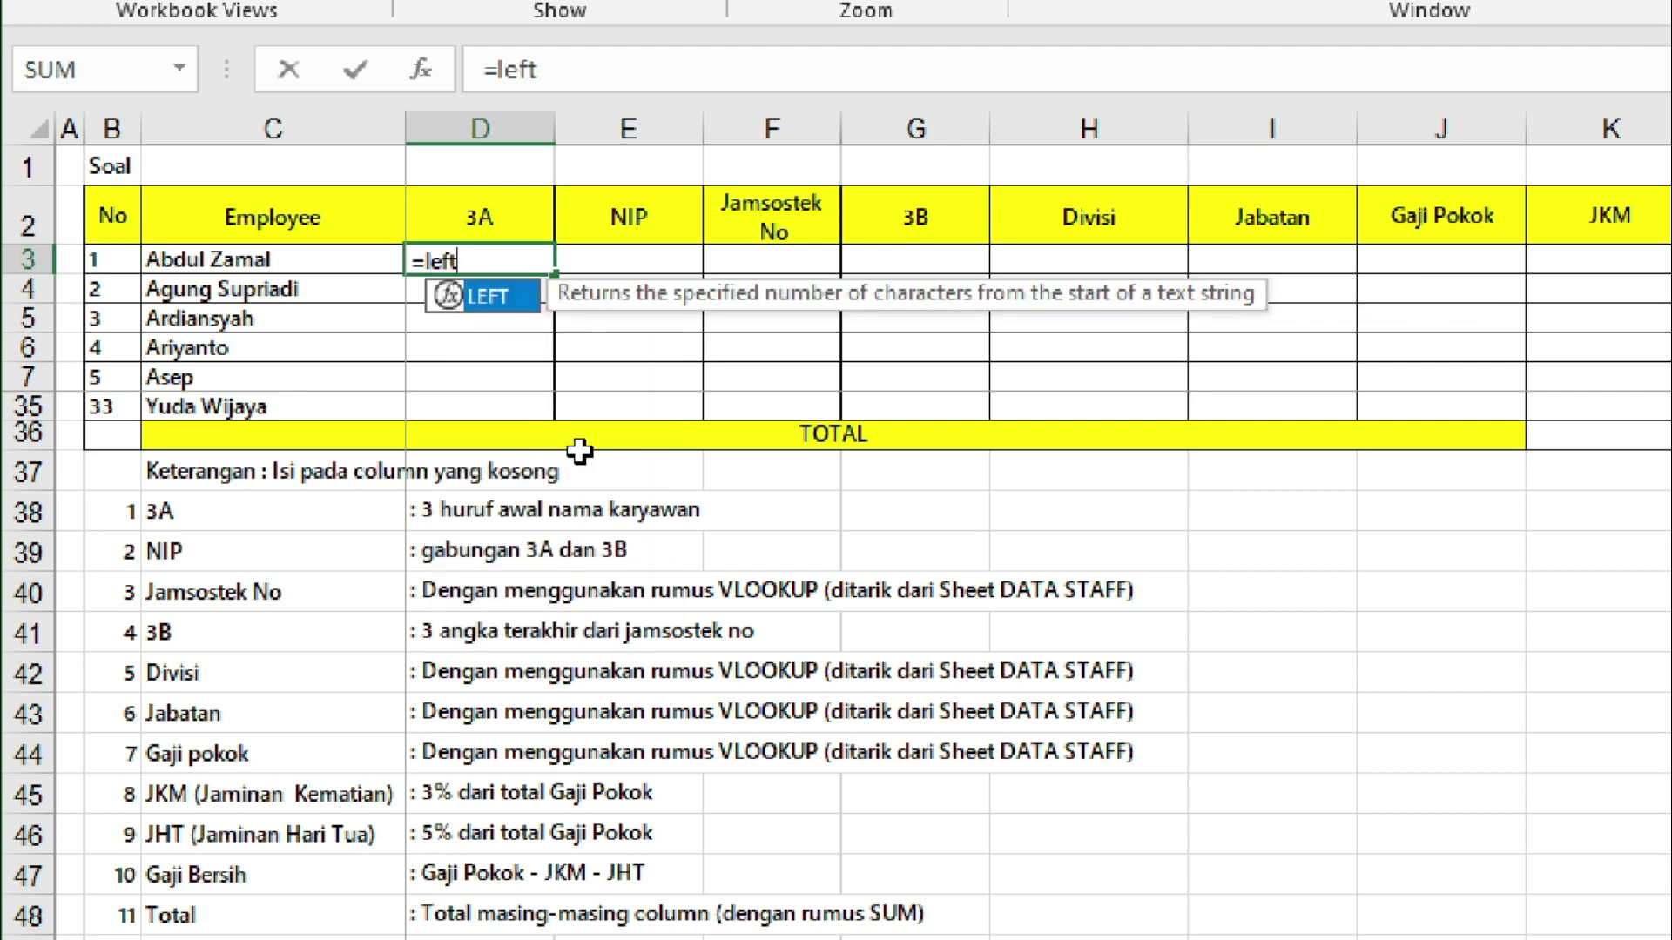
pyautogui.press('Tab')
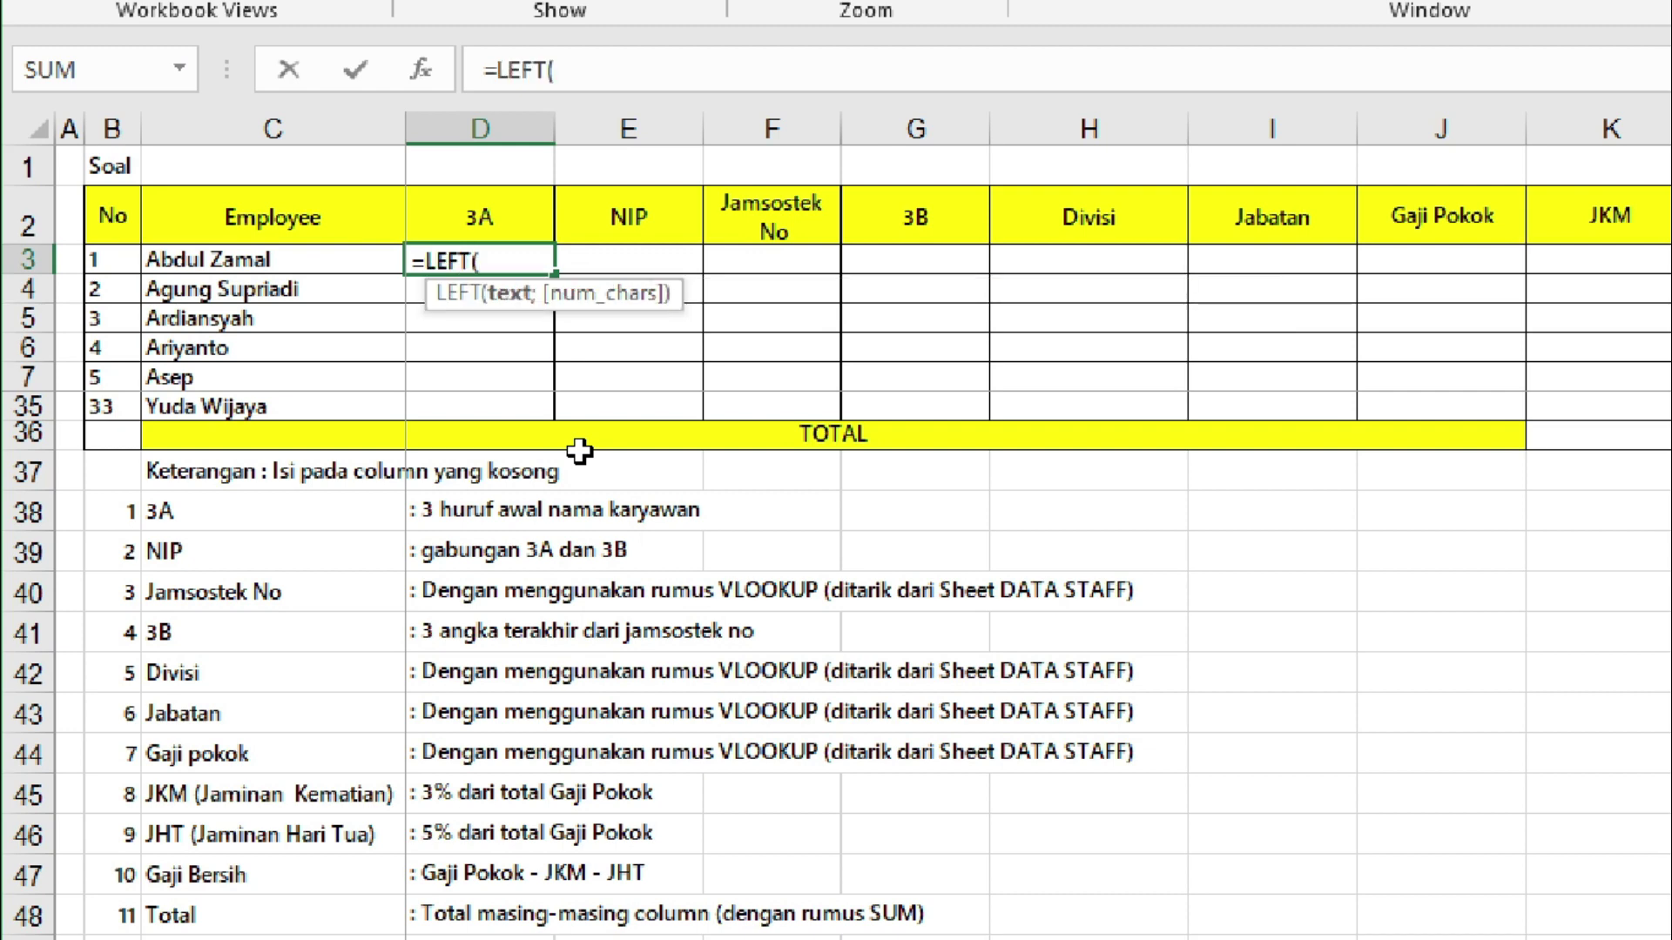
pyautogui.click(257, 259)
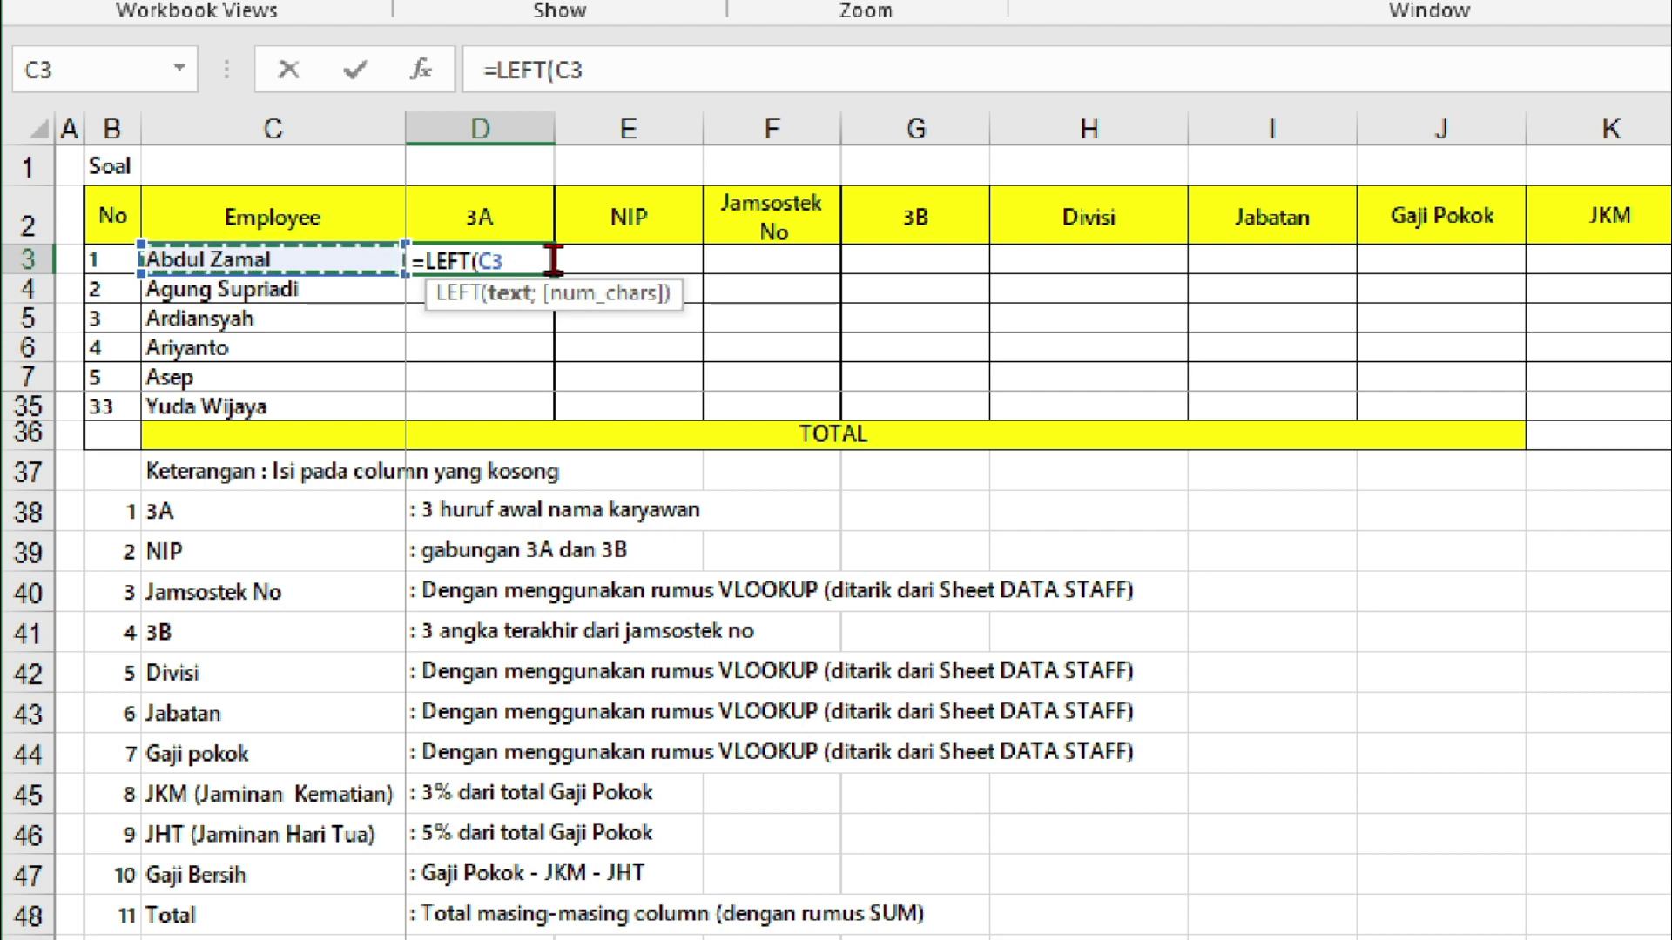
pyautogui.write(';')
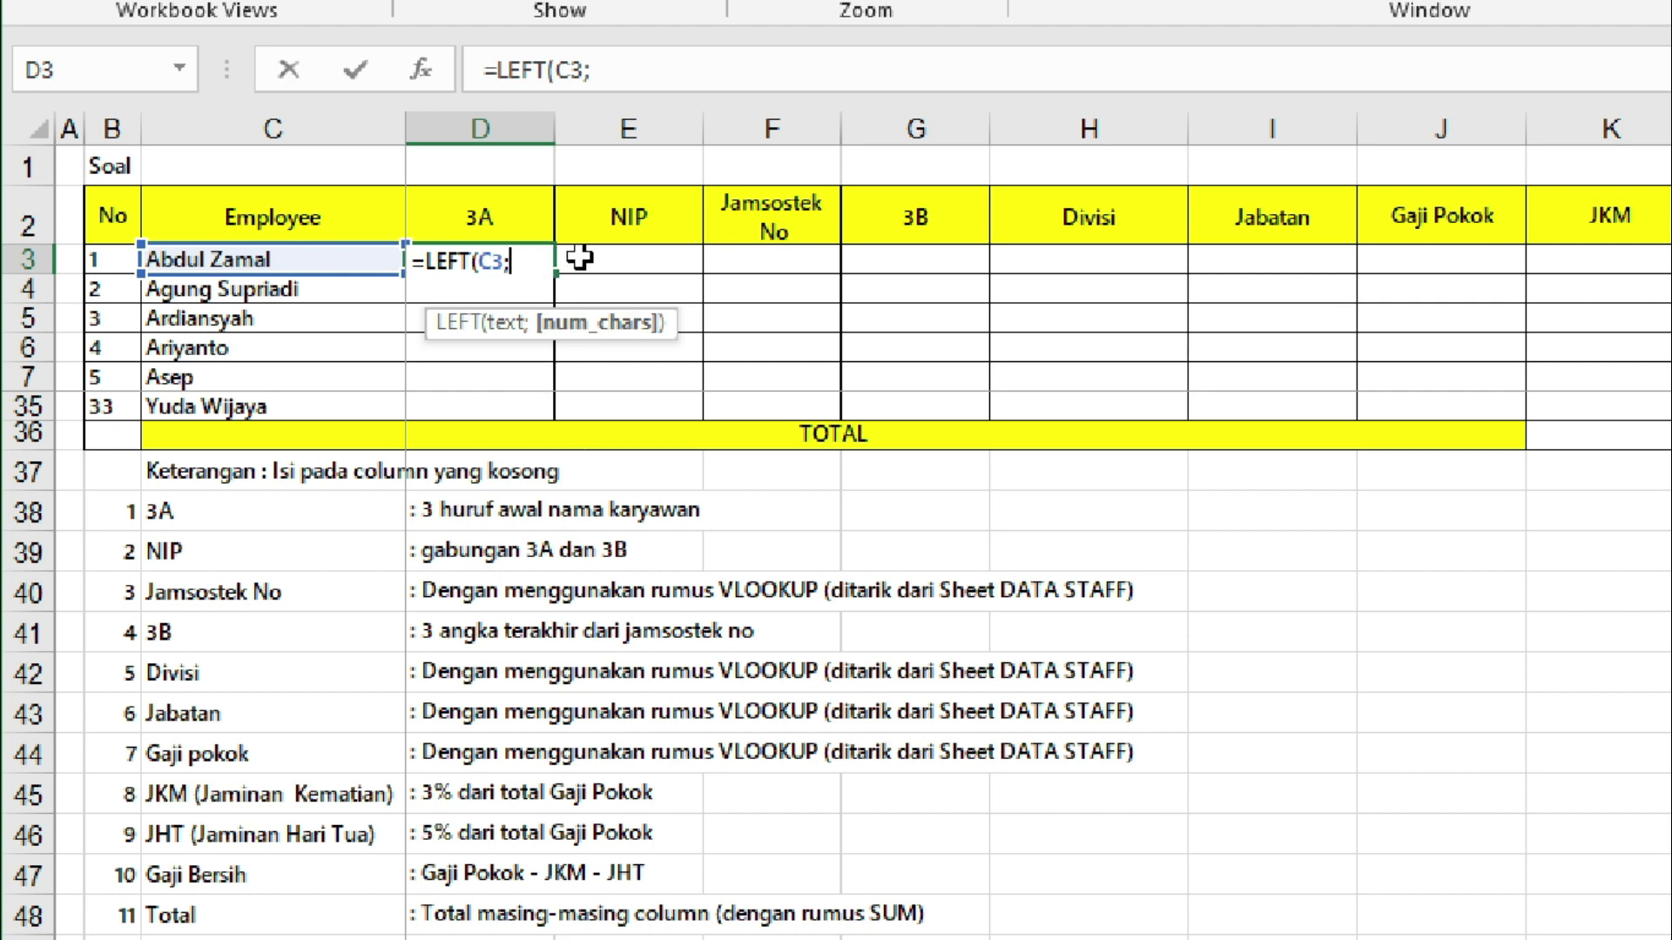
pyautogui.write(')')
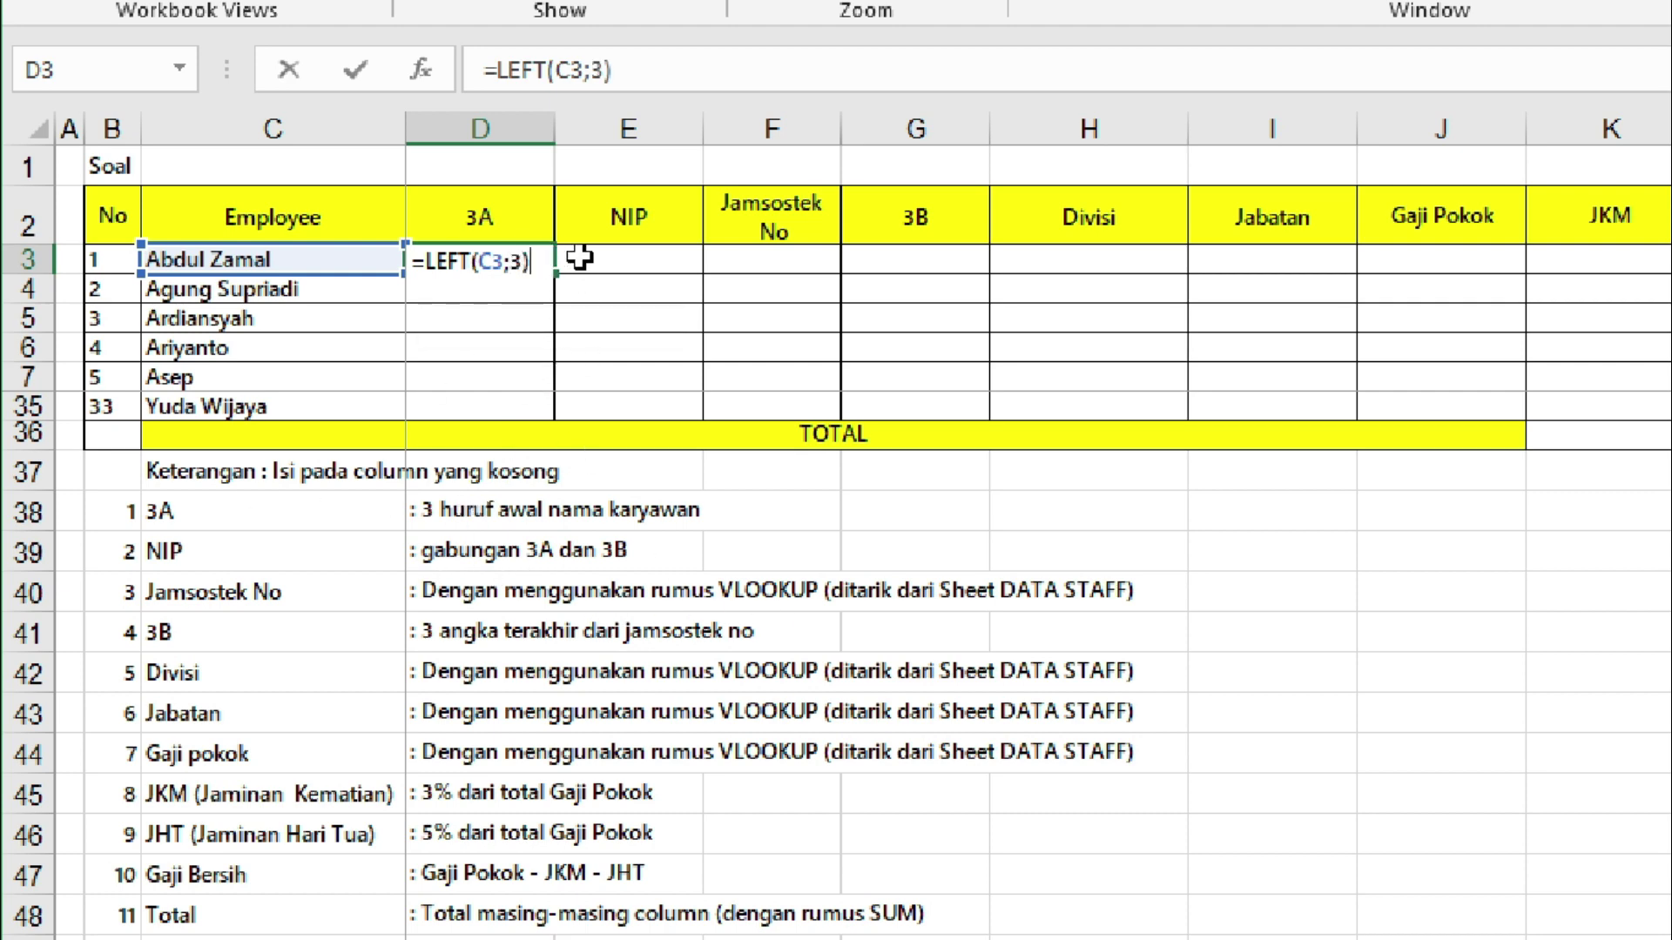
pyautogui.hotkey('ctrl', 'Return')
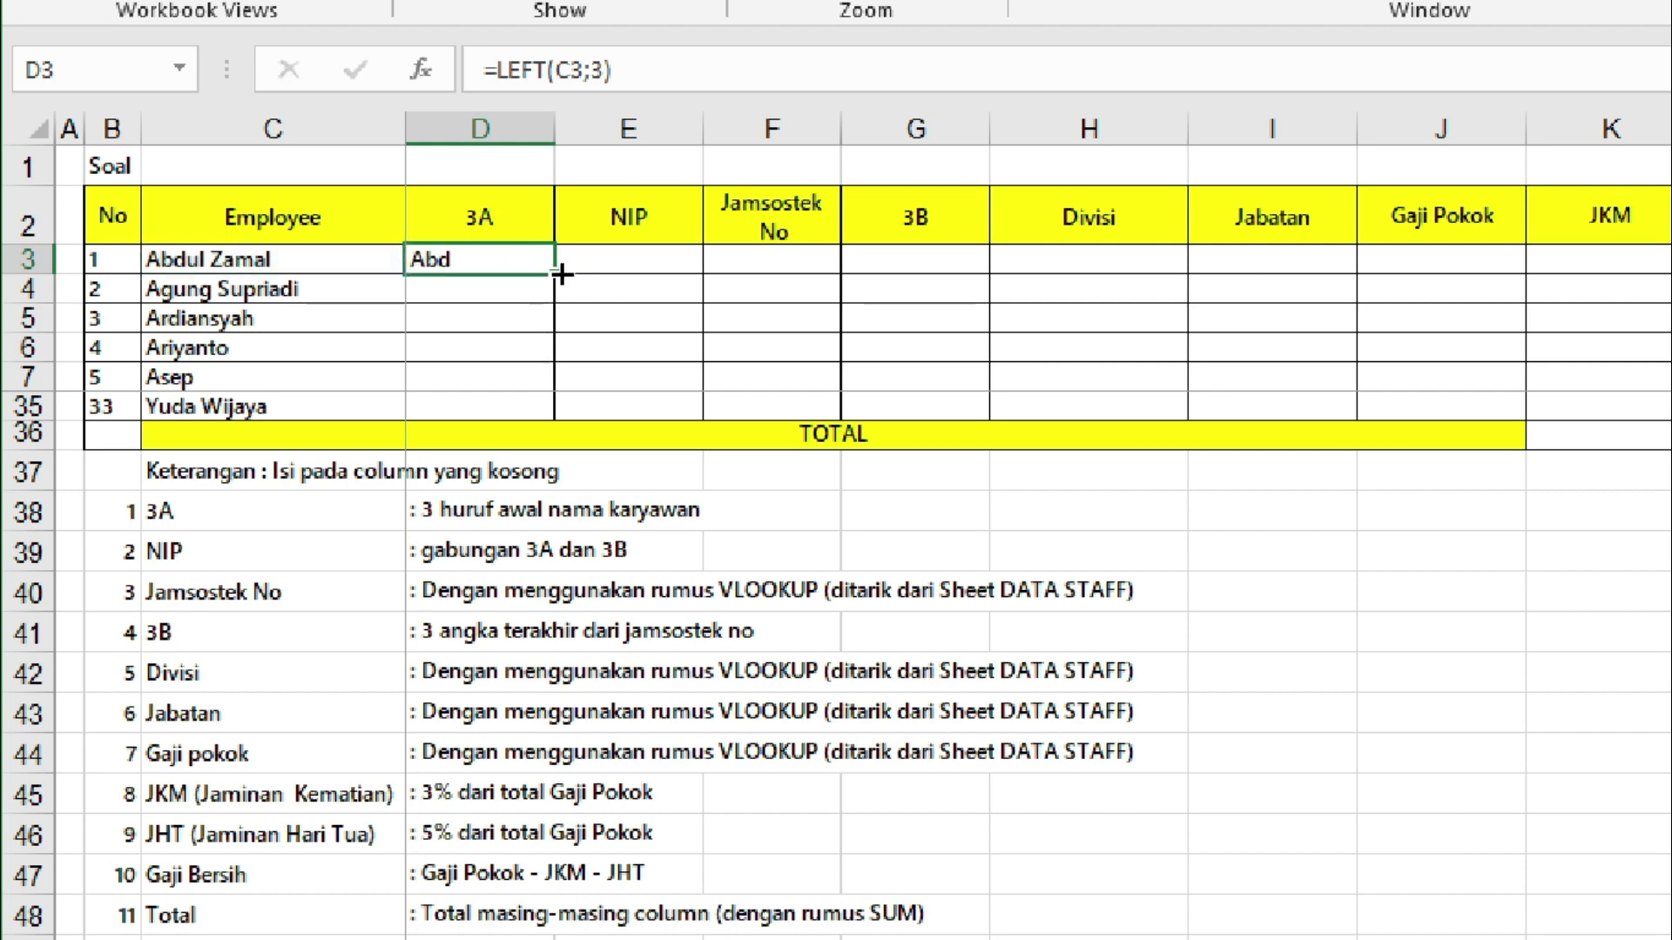
# Copy the D3 formula down to D35 and check the results in D7 and D35.
pyautogui.moveTo(561, 274); pyautogui.dragTo(554, 419)
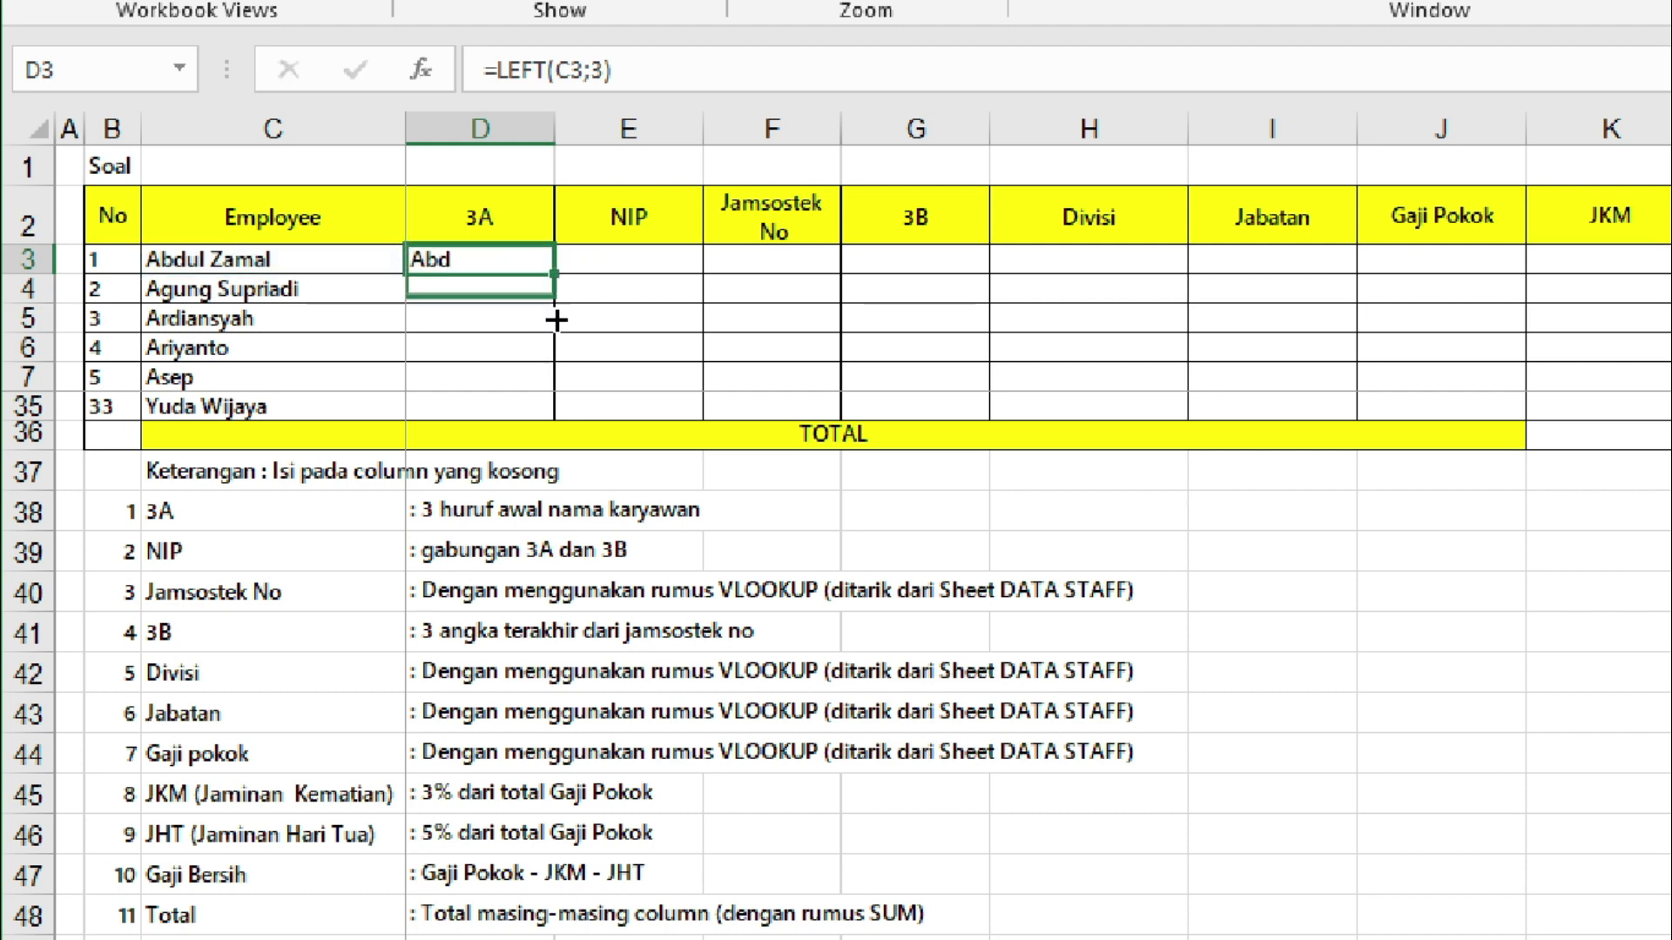
pyautogui.click(485, 387)
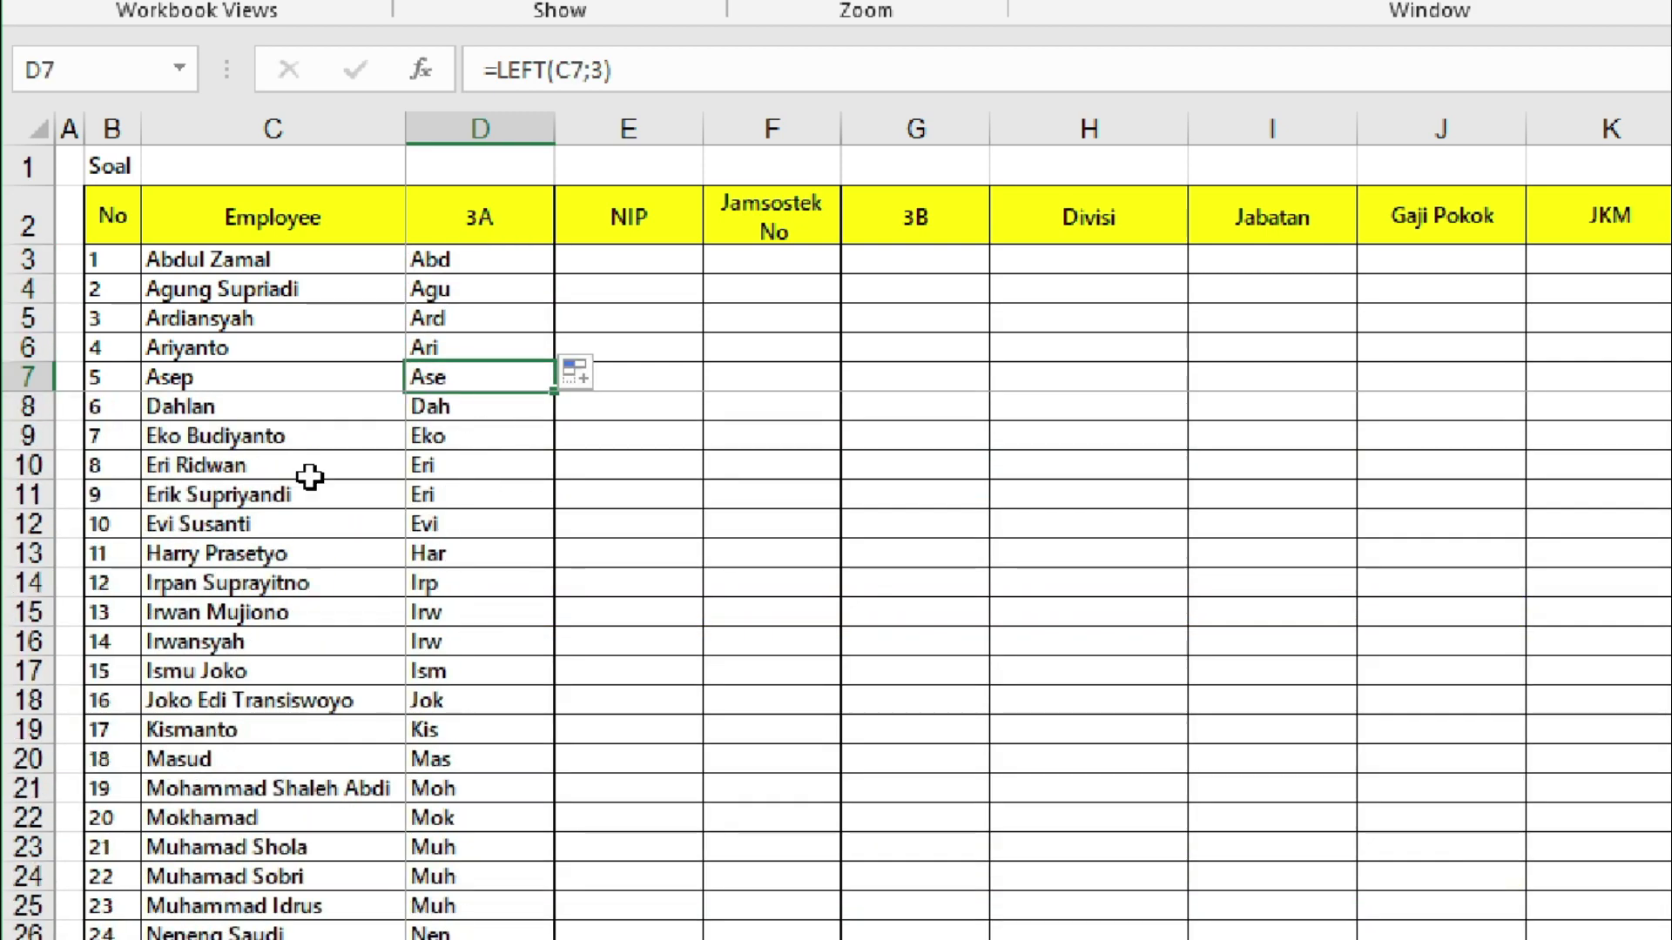
pyautogui.scroll(-4, 309, 477)
pyautogui.scroll(-3, 328, 418)
pyautogui.click(515, 577)
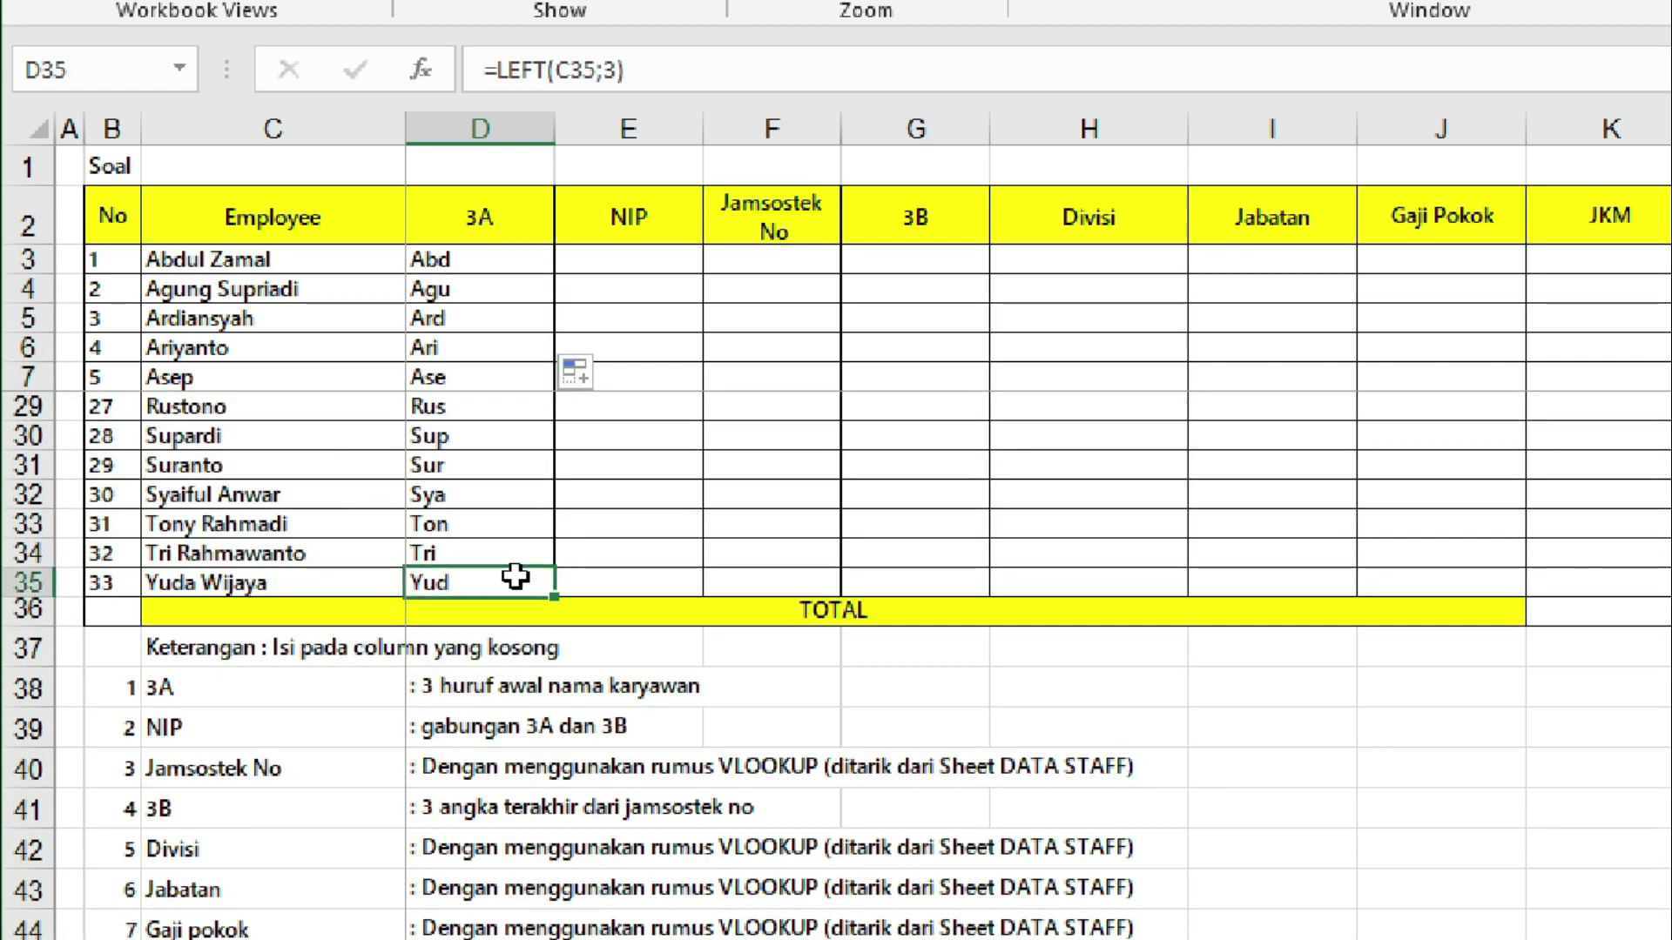
pyautogui.scroll(-2, 516, 576)
pyautogui.scroll(-1, 235, 509)
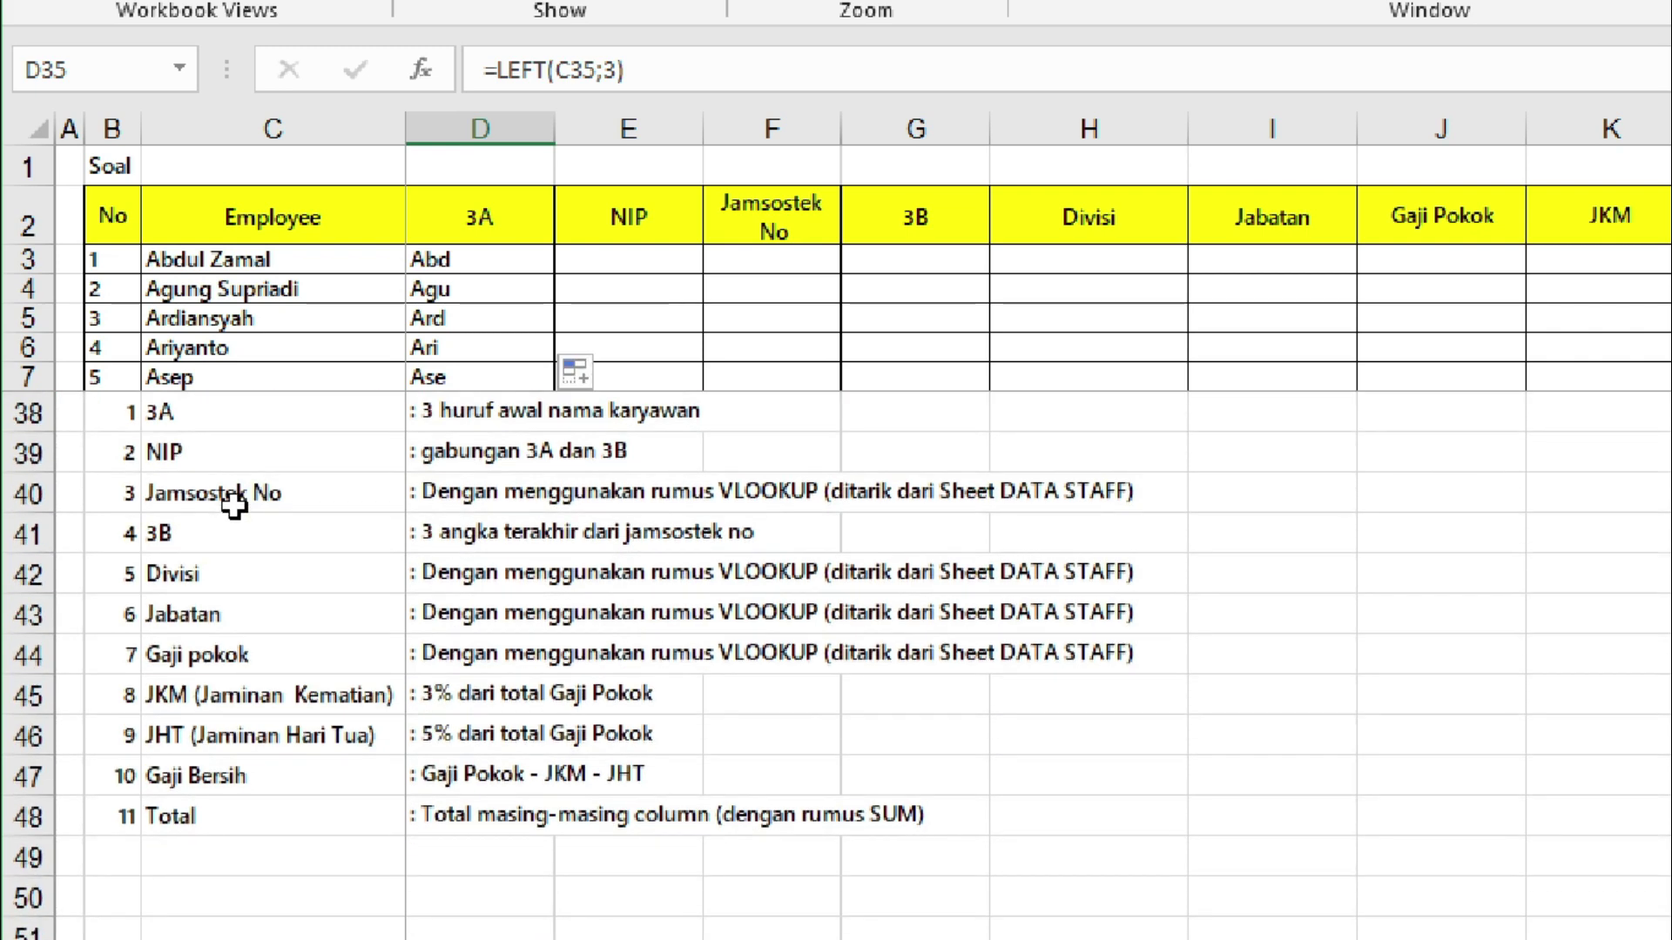
pyautogui.click(347, 464)
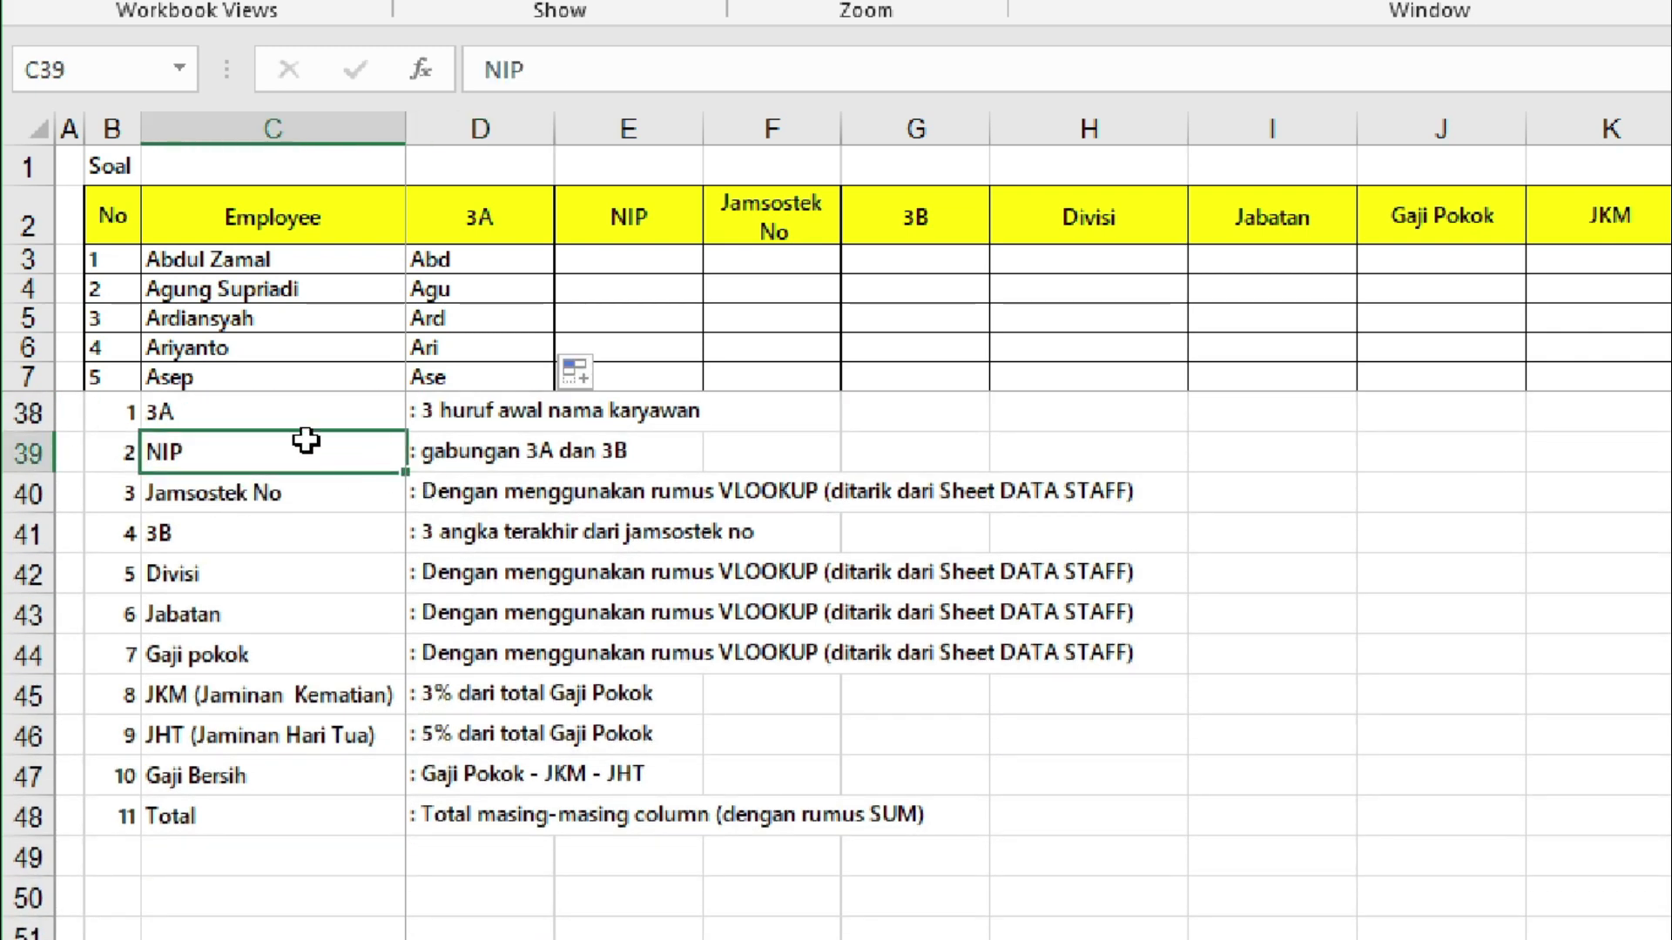
pyautogui.click(686, 265)
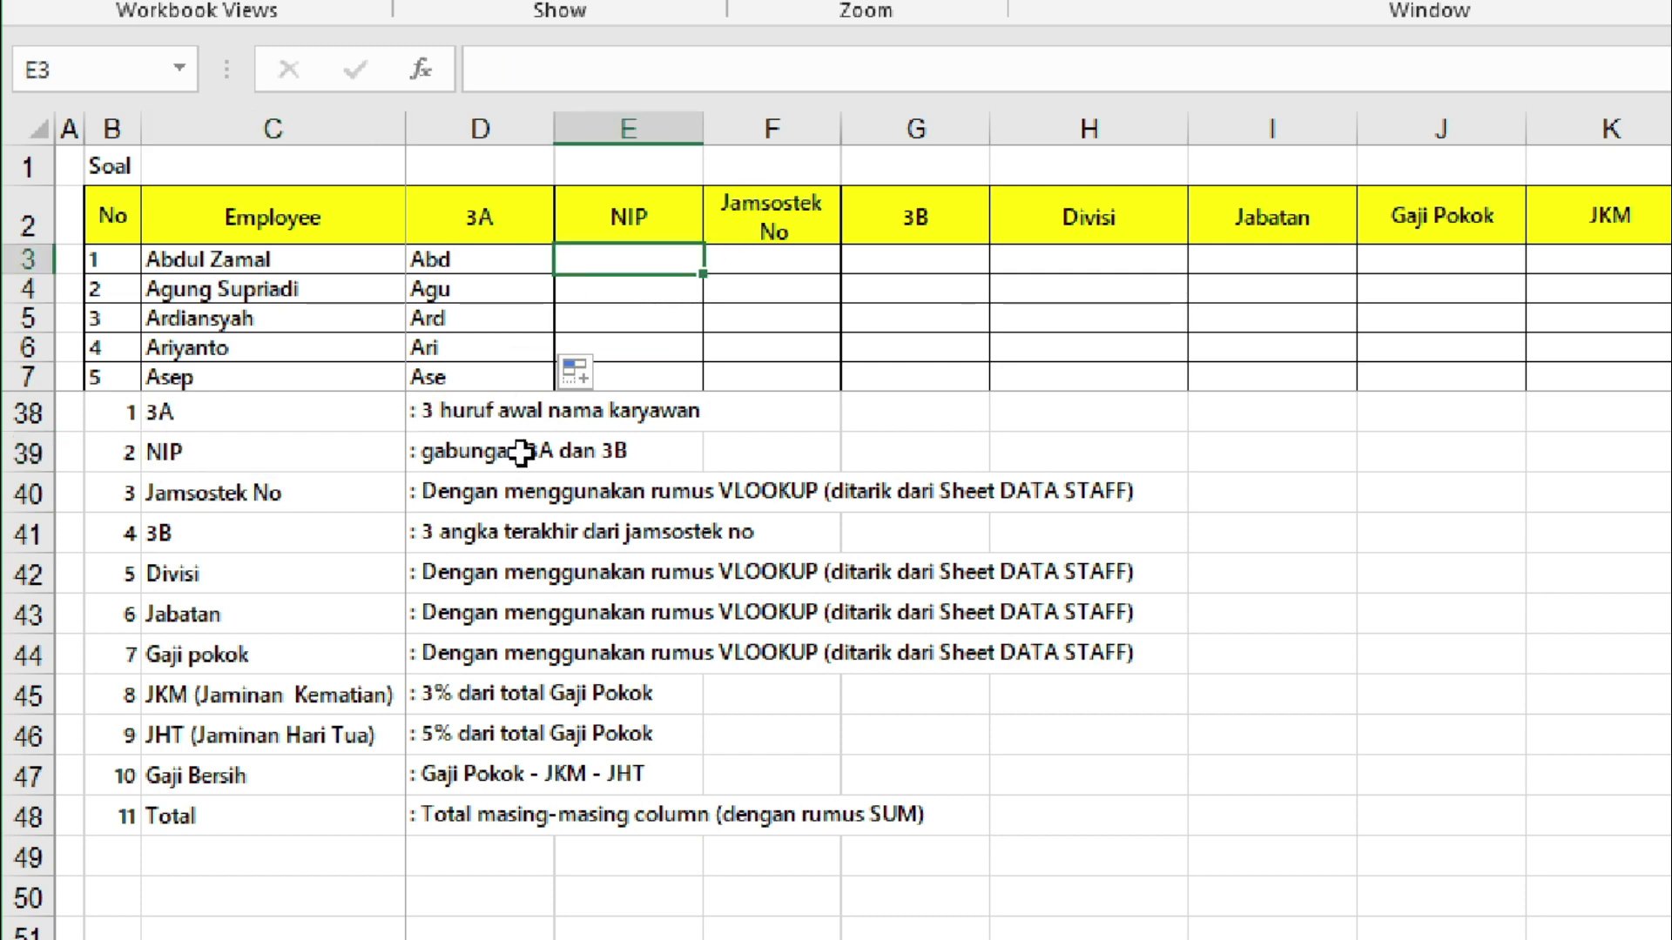
pyautogui.click(979, 268)
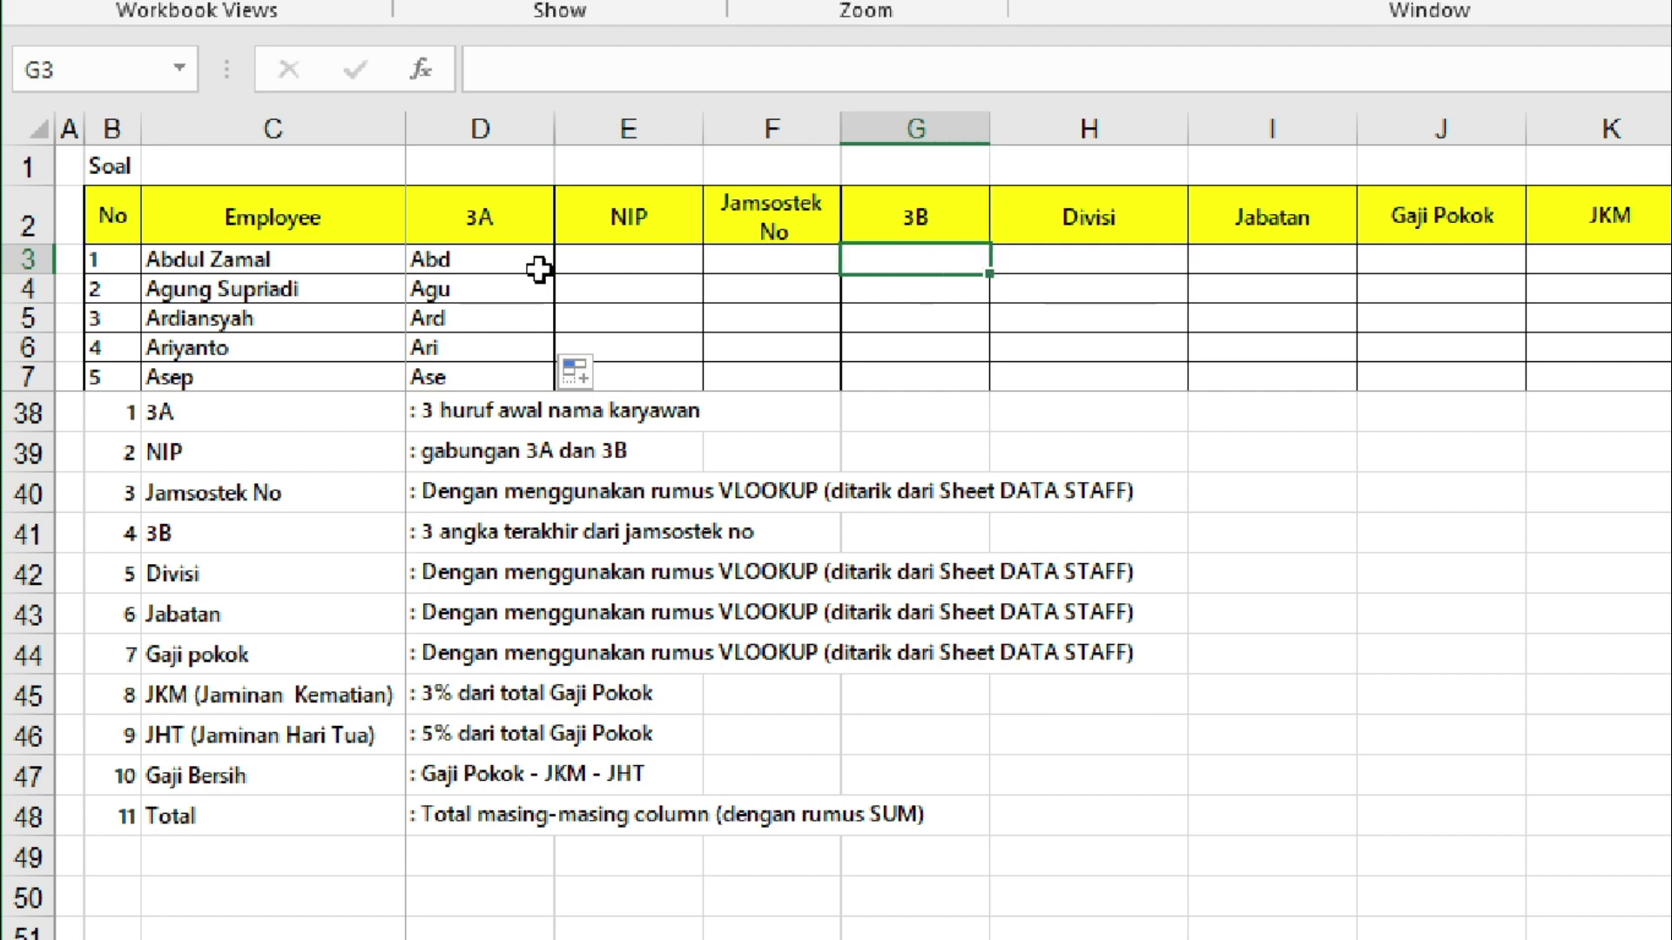
pyautogui.moveTo(539, 269); pyautogui.dragTo(531, 377)
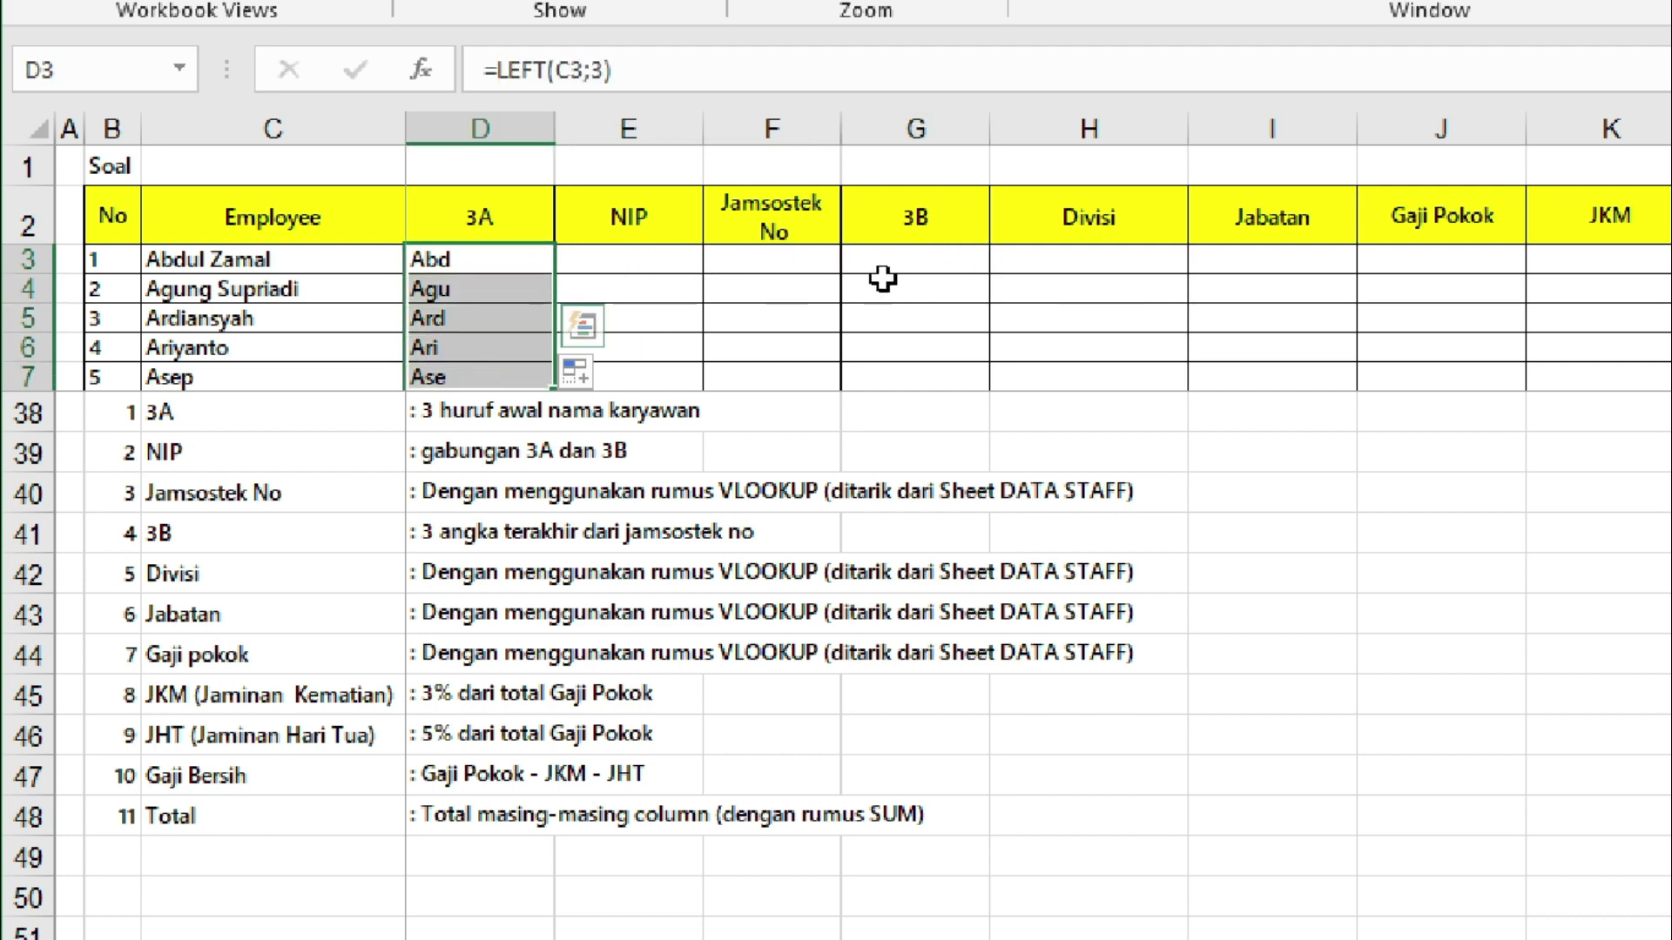
pyautogui.moveTo(914, 269); pyautogui.dragTo(921, 353)
pyautogui.click(919, 234)
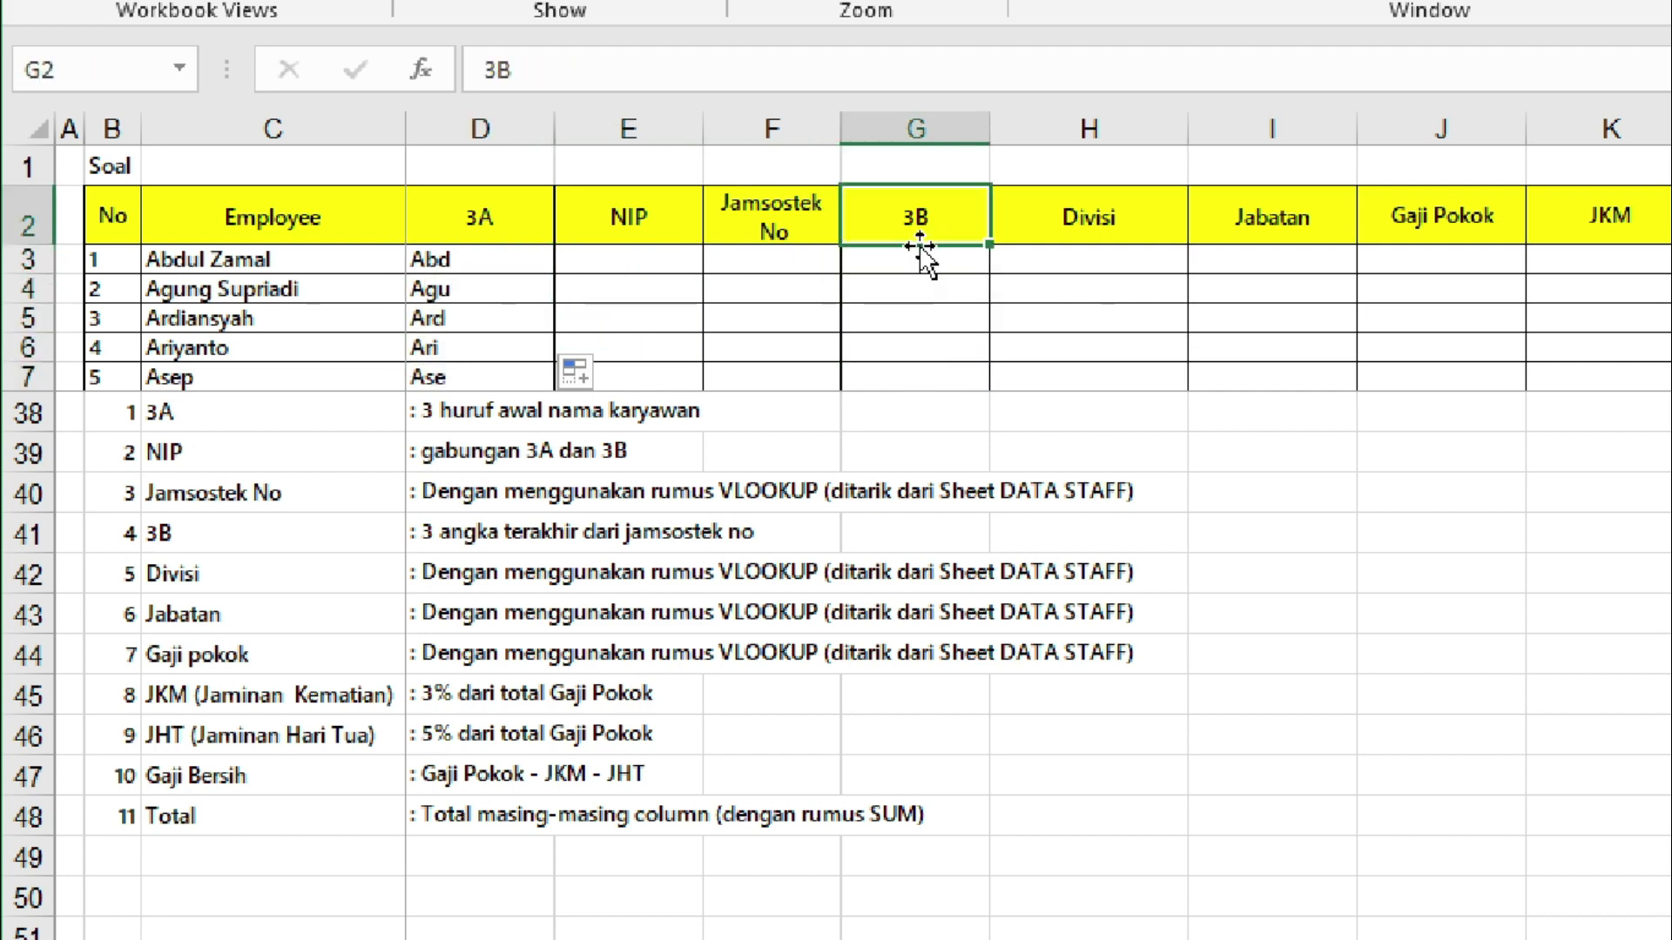
pyautogui.click(626, 260)
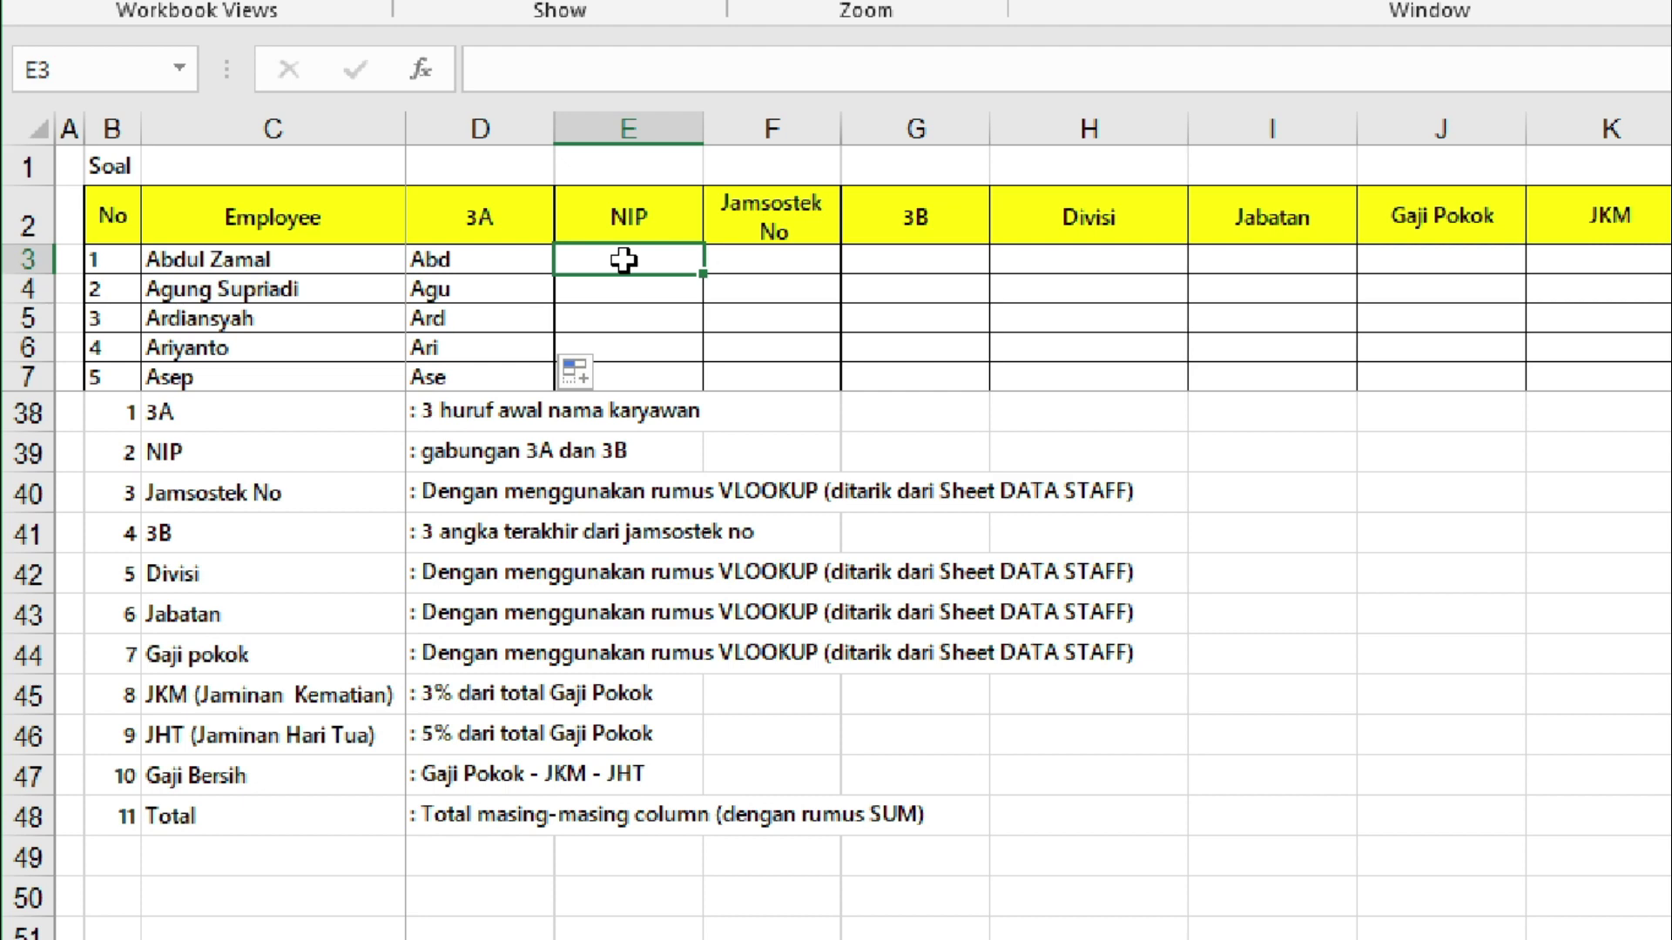
# Enter =CONCATENATE(D3;G3) in E3 to build the first NIP.
pyautogui.write('=c')
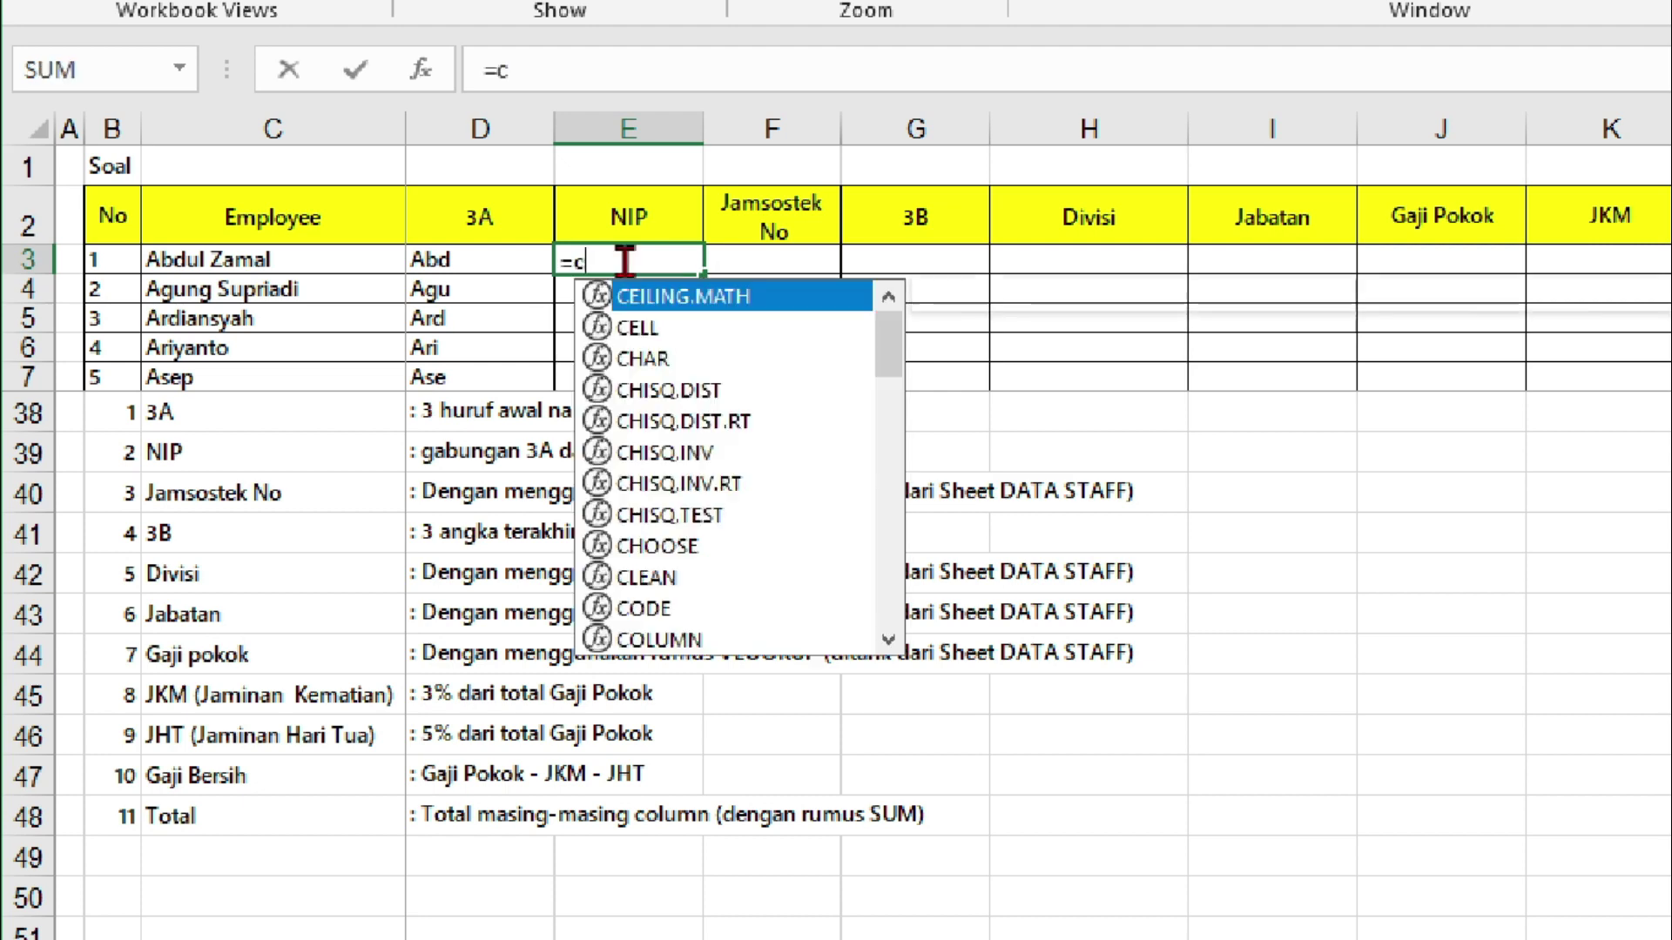
pyautogui.write('onca')
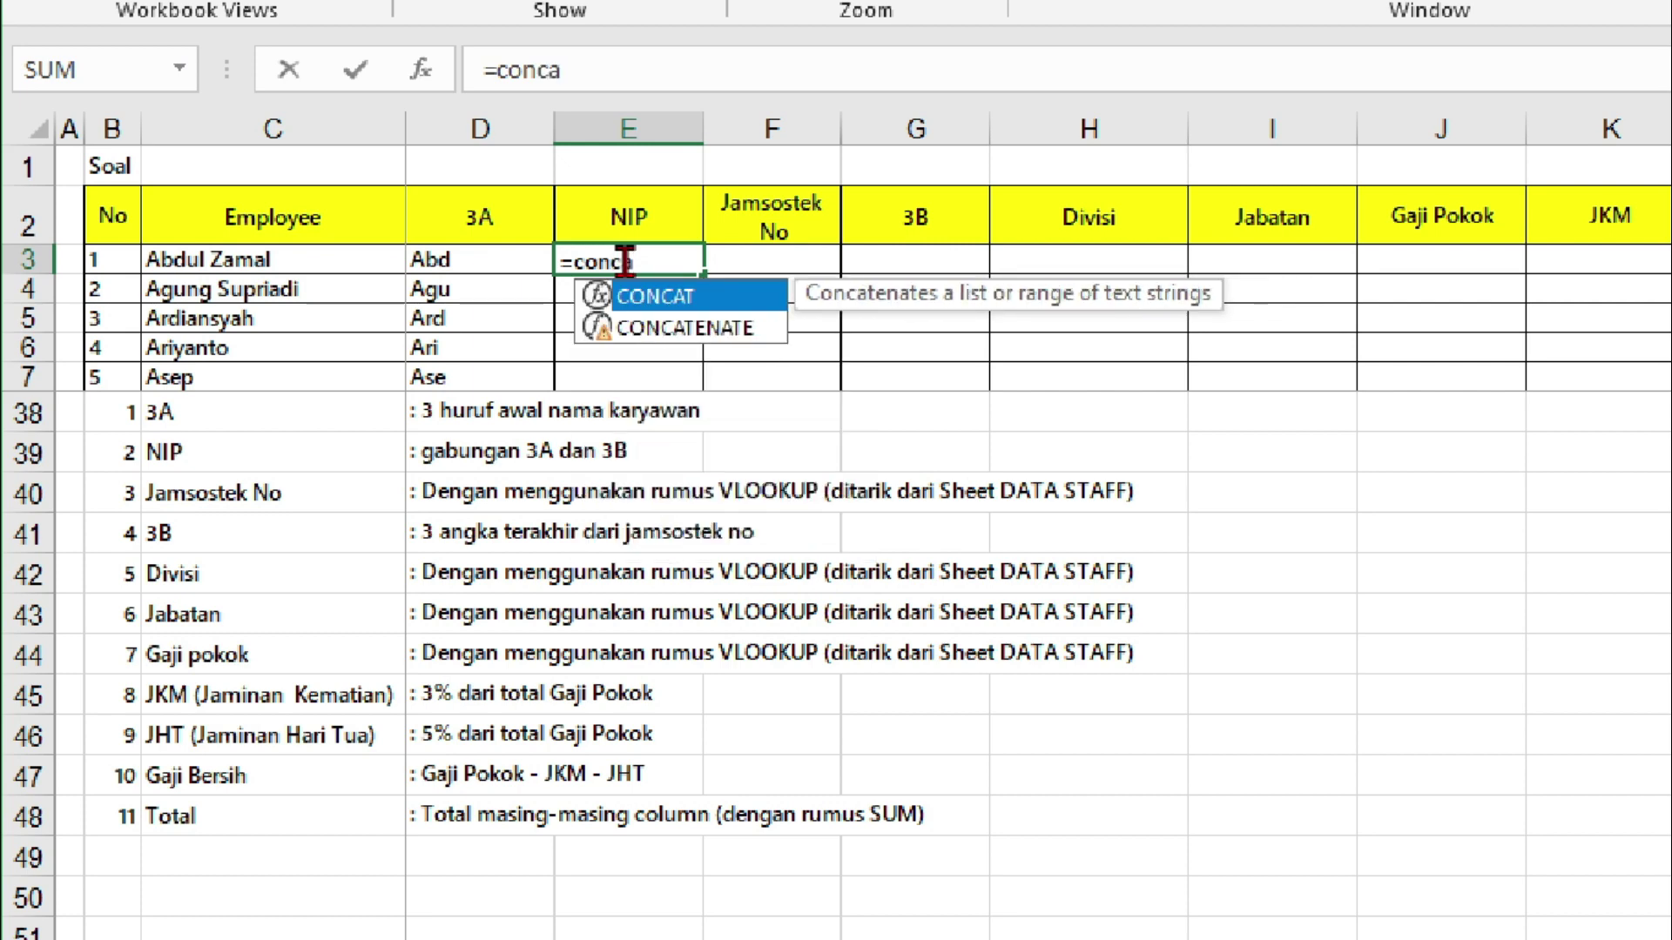
pyautogui.write('tenate')
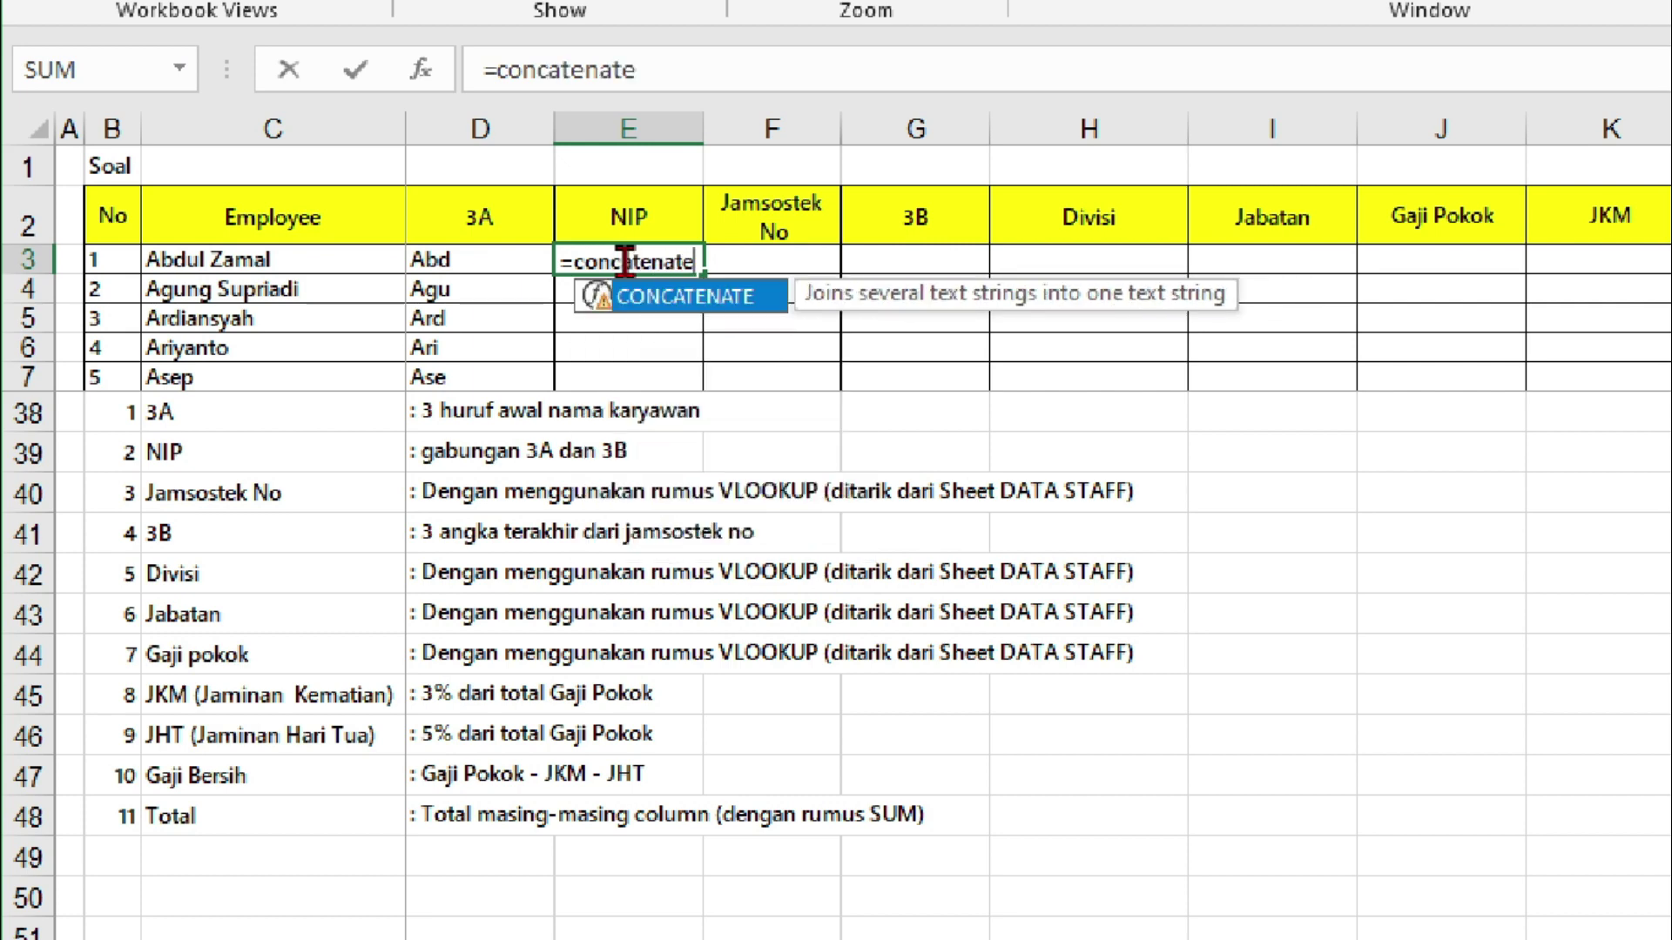
pyautogui.doubleClick(666, 300)
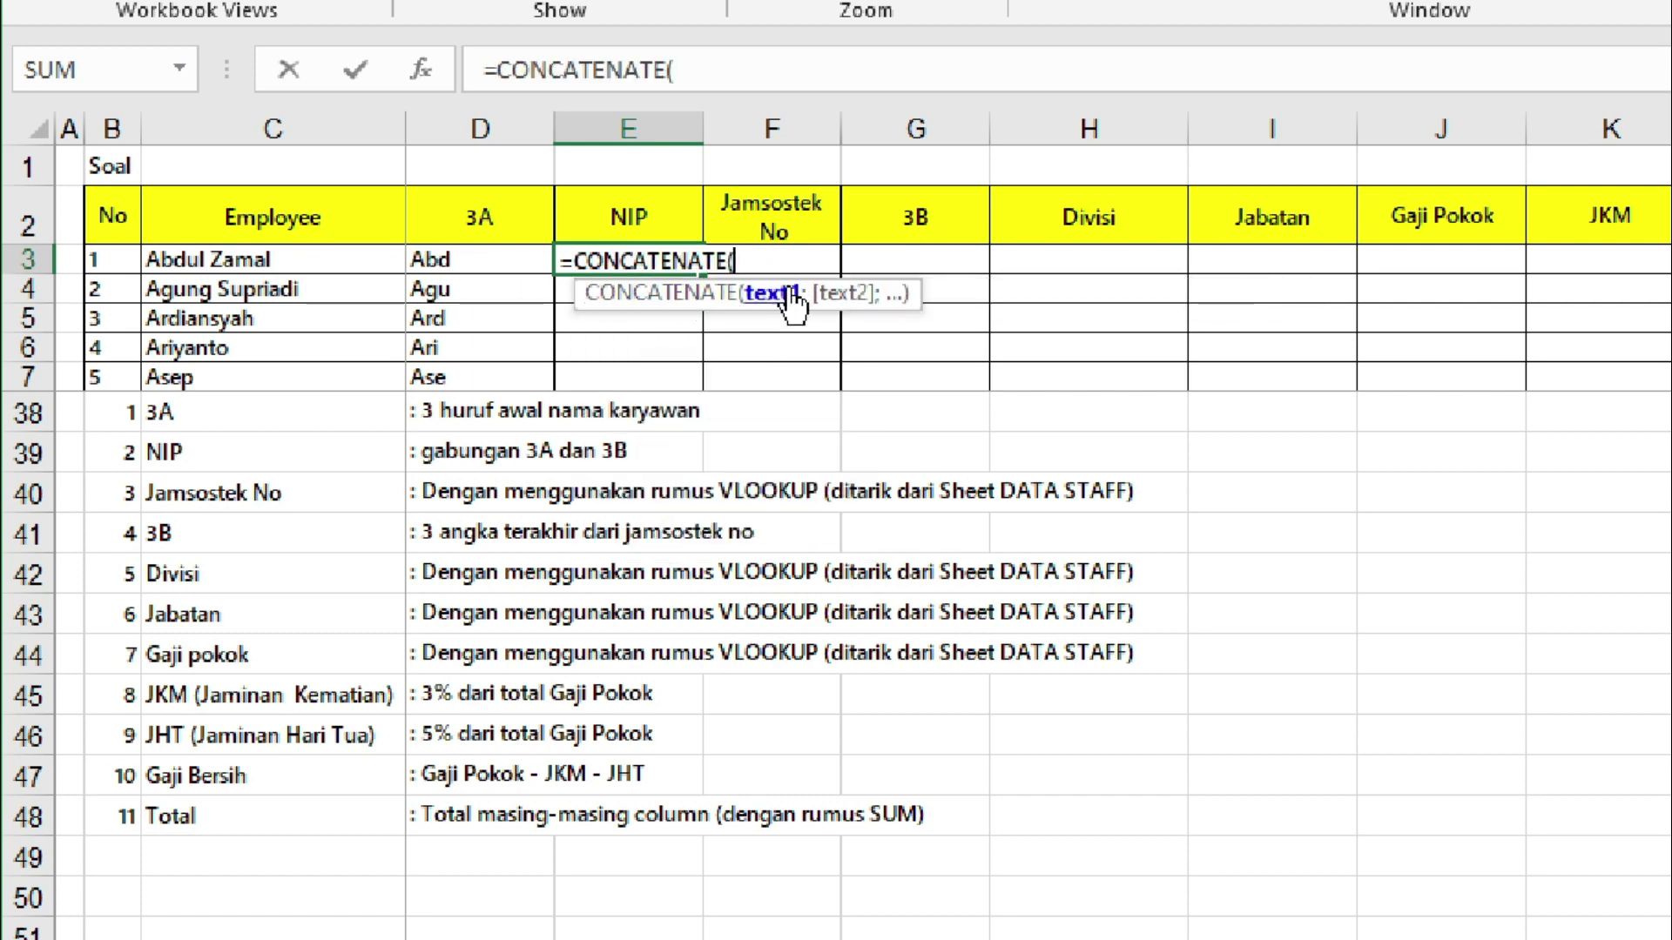
pyautogui.click(495, 259)
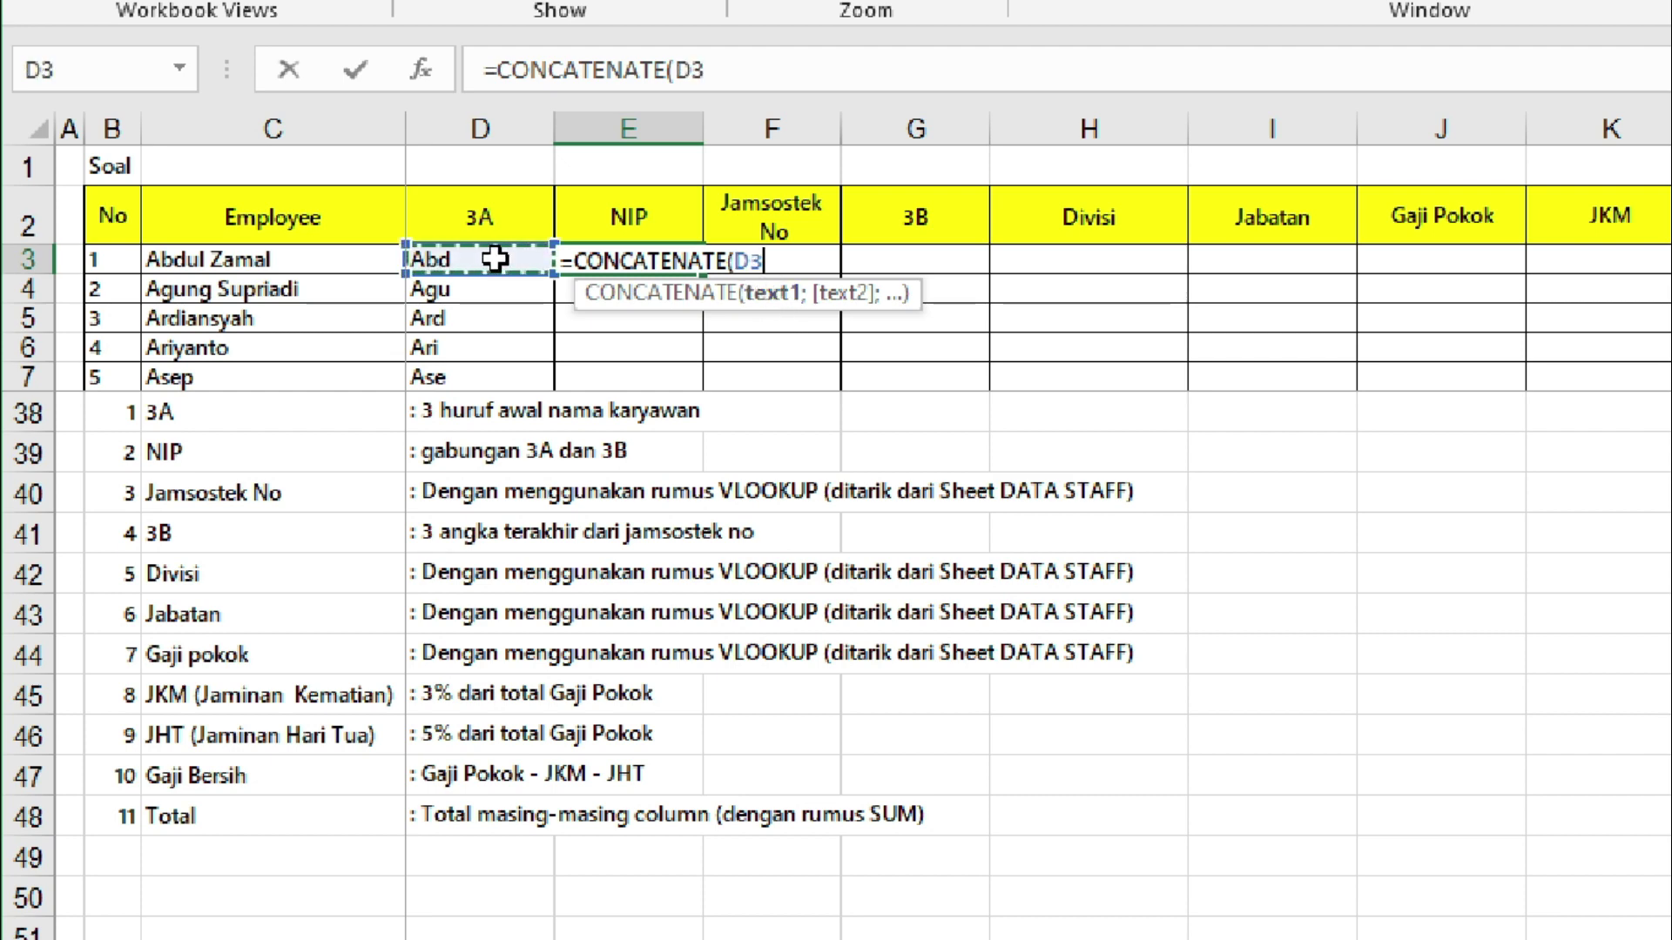
pyautogui.write(';')
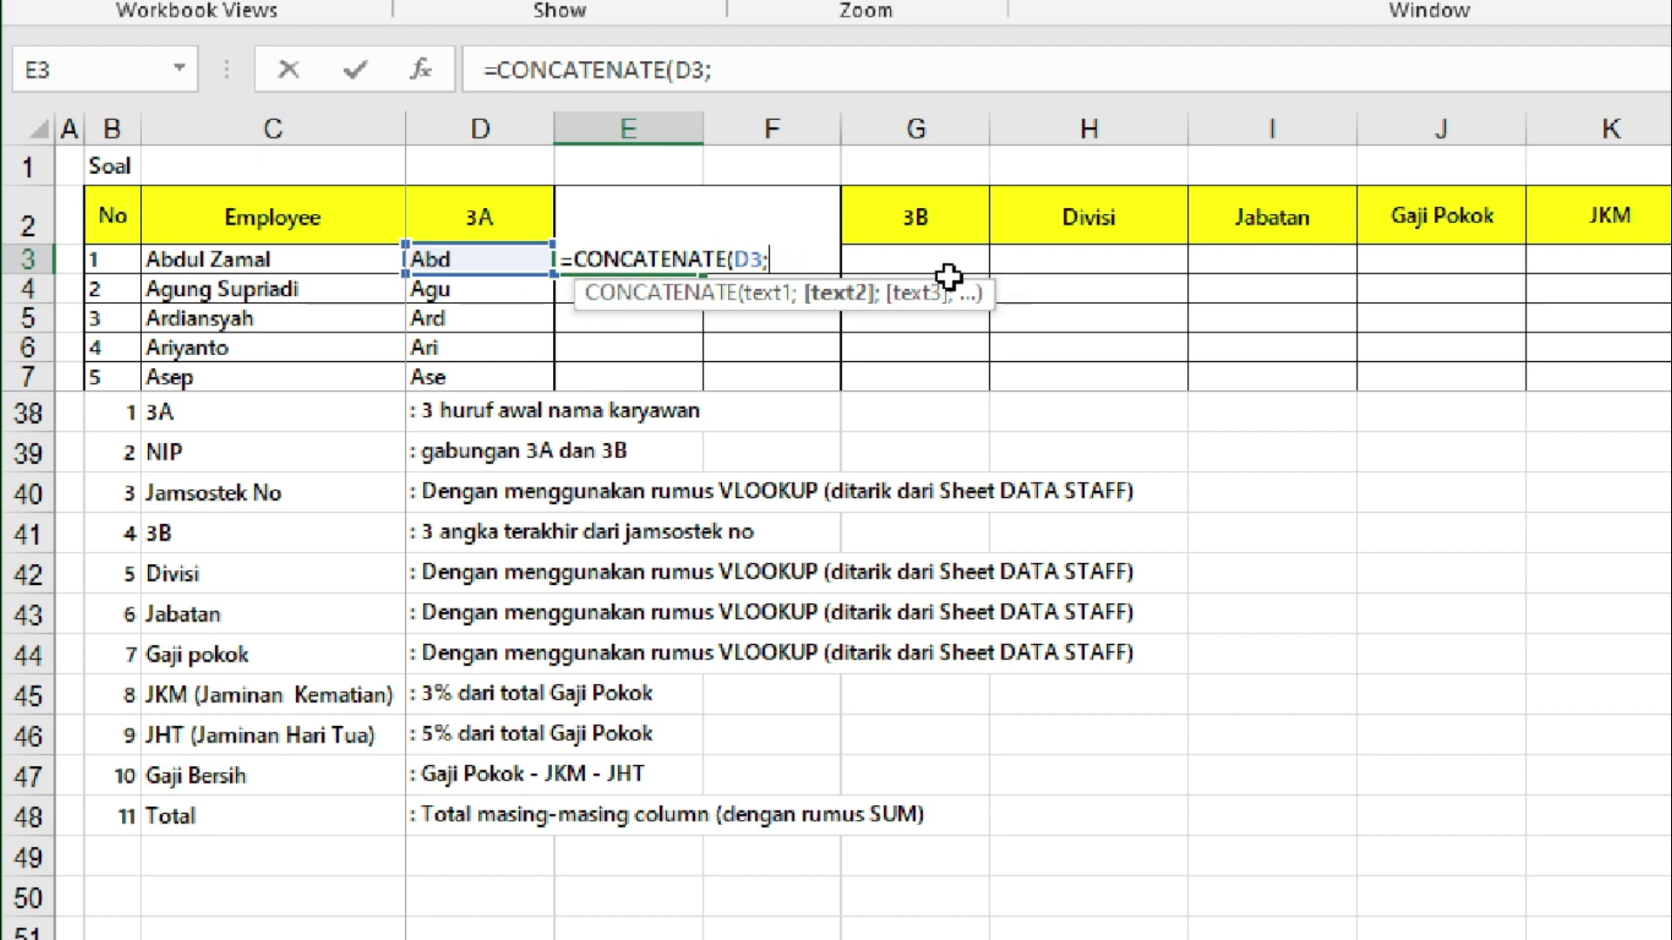
pyautogui.click(955, 263)
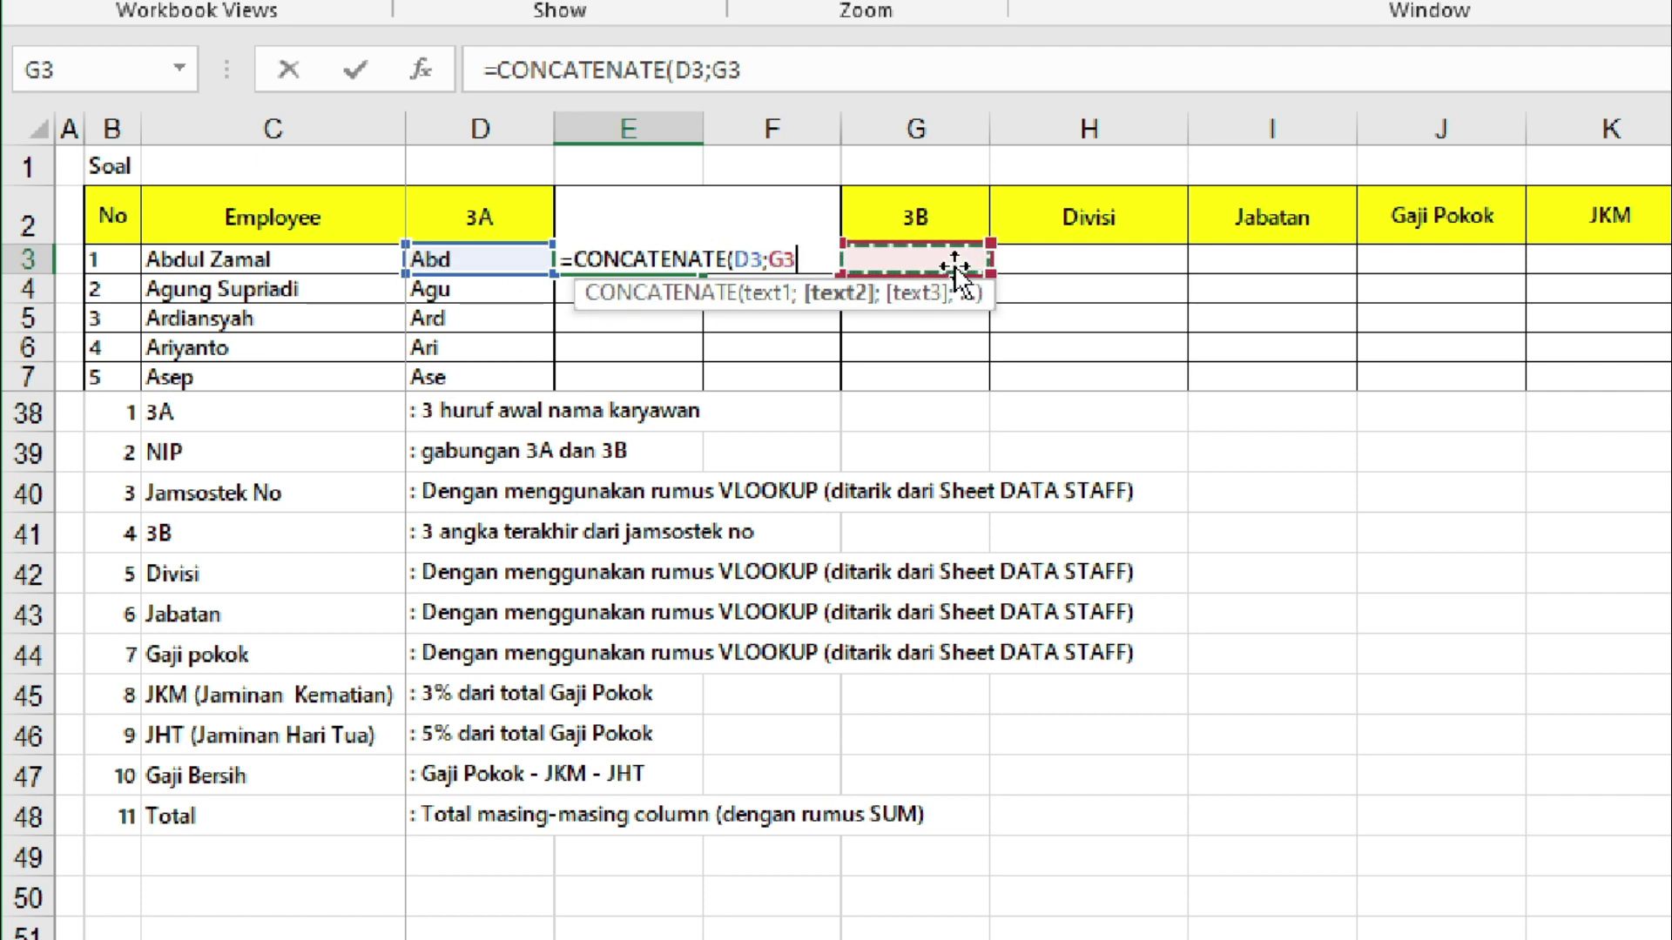
pyautogui.write(')')
pyautogui.hotkey('ctrl', 'Return')
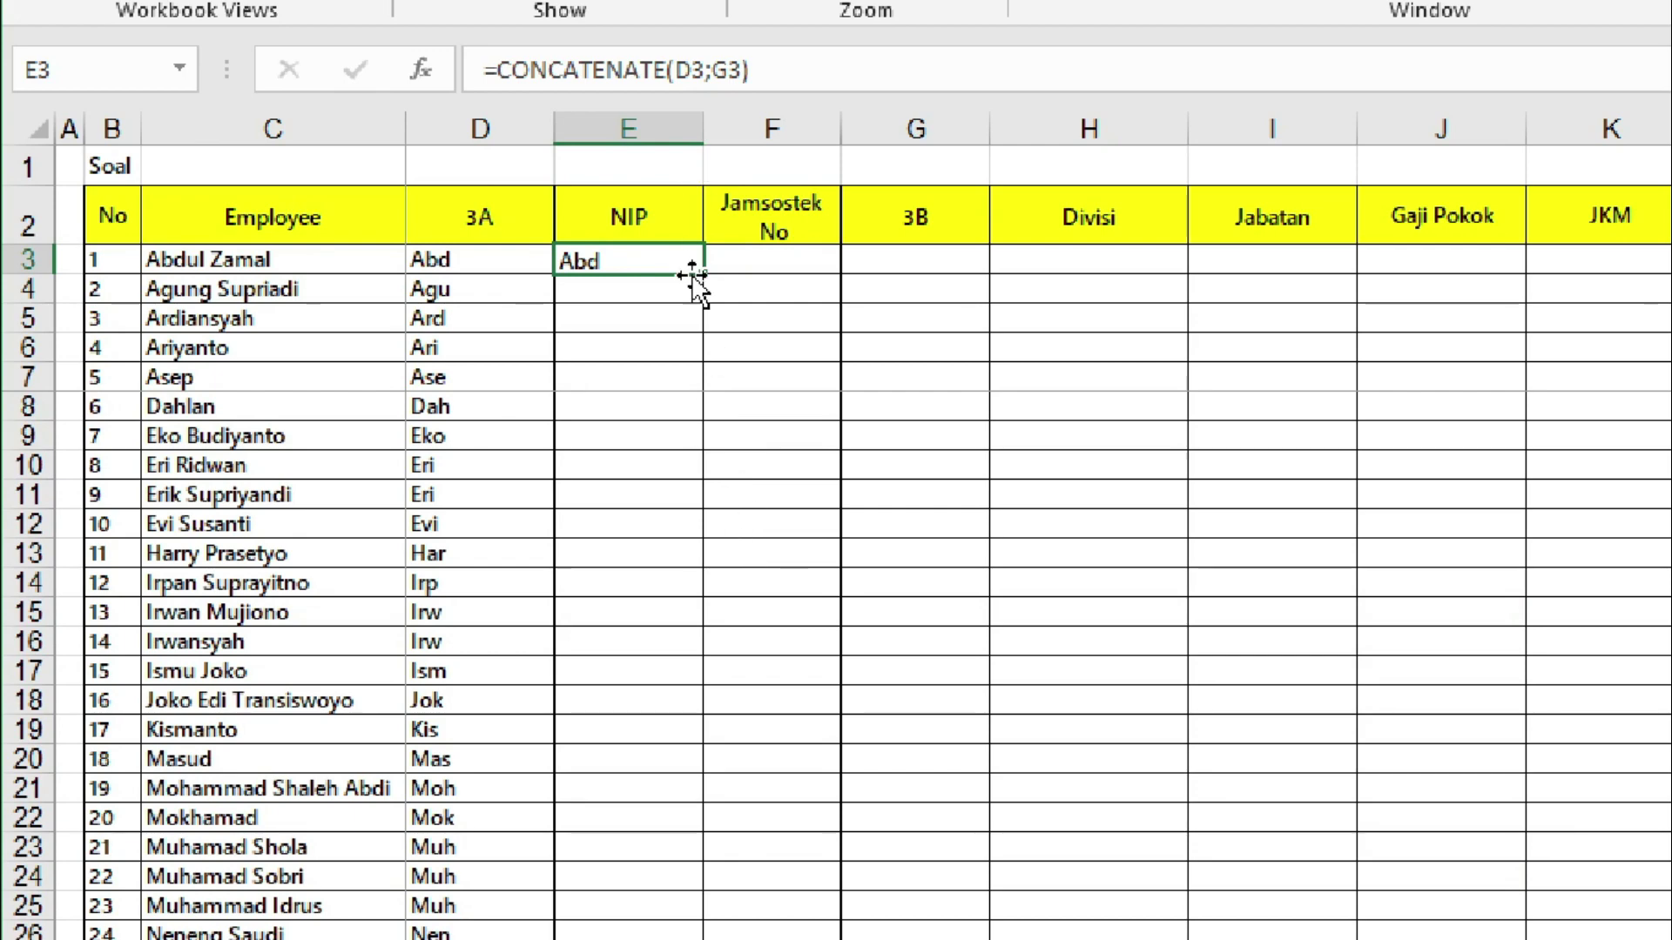
# Fill the NIP formula down to E35 and compare results against the 3A and 3B cells.
pyautogui.moveTo(702, 278); pyautogui.dragTo(669, 445)
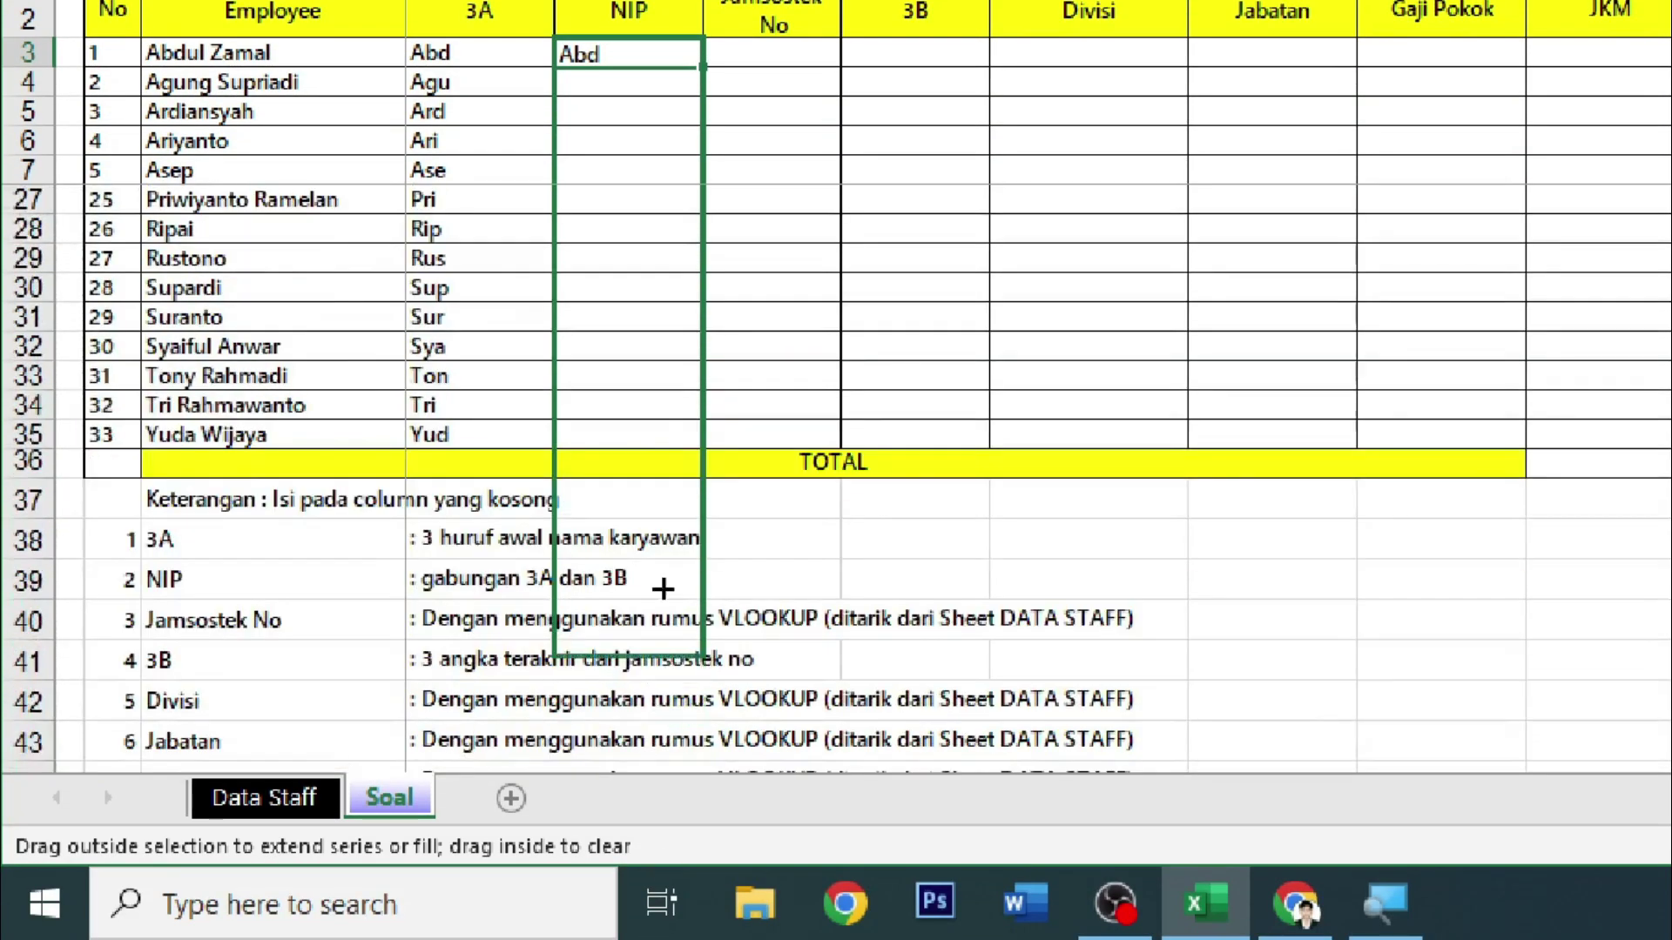
pyautogui.click(634, 377)
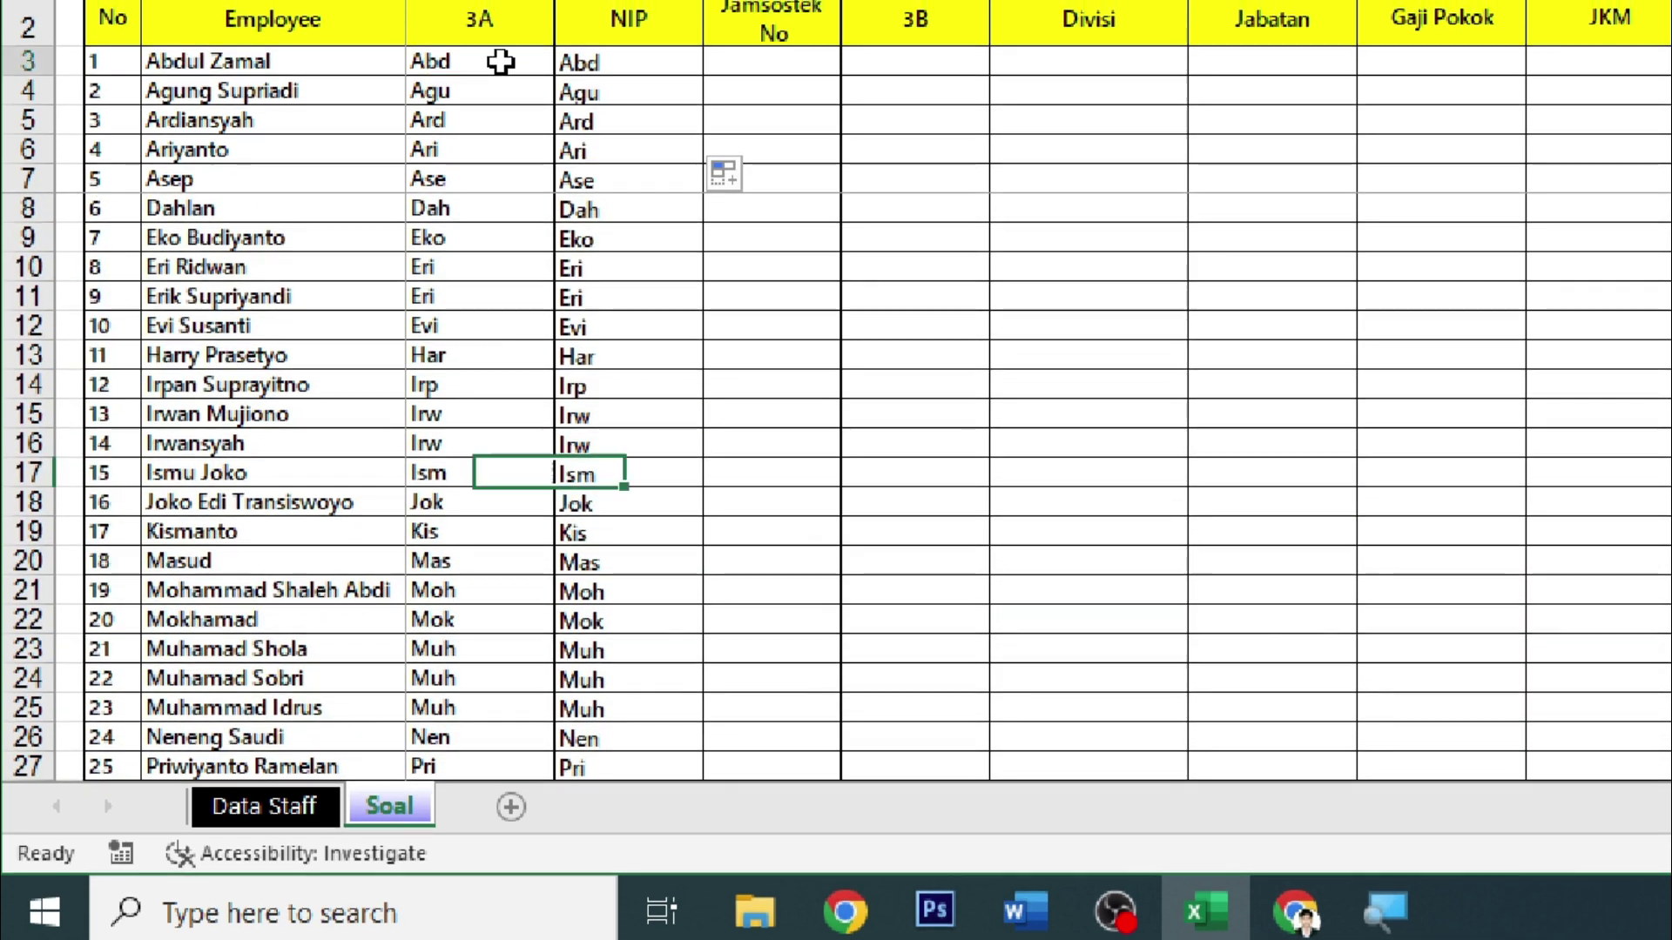
pyautogui.click(590, 61)
pyautogui.click(541, 84)
pyautogui.click(966, 86)
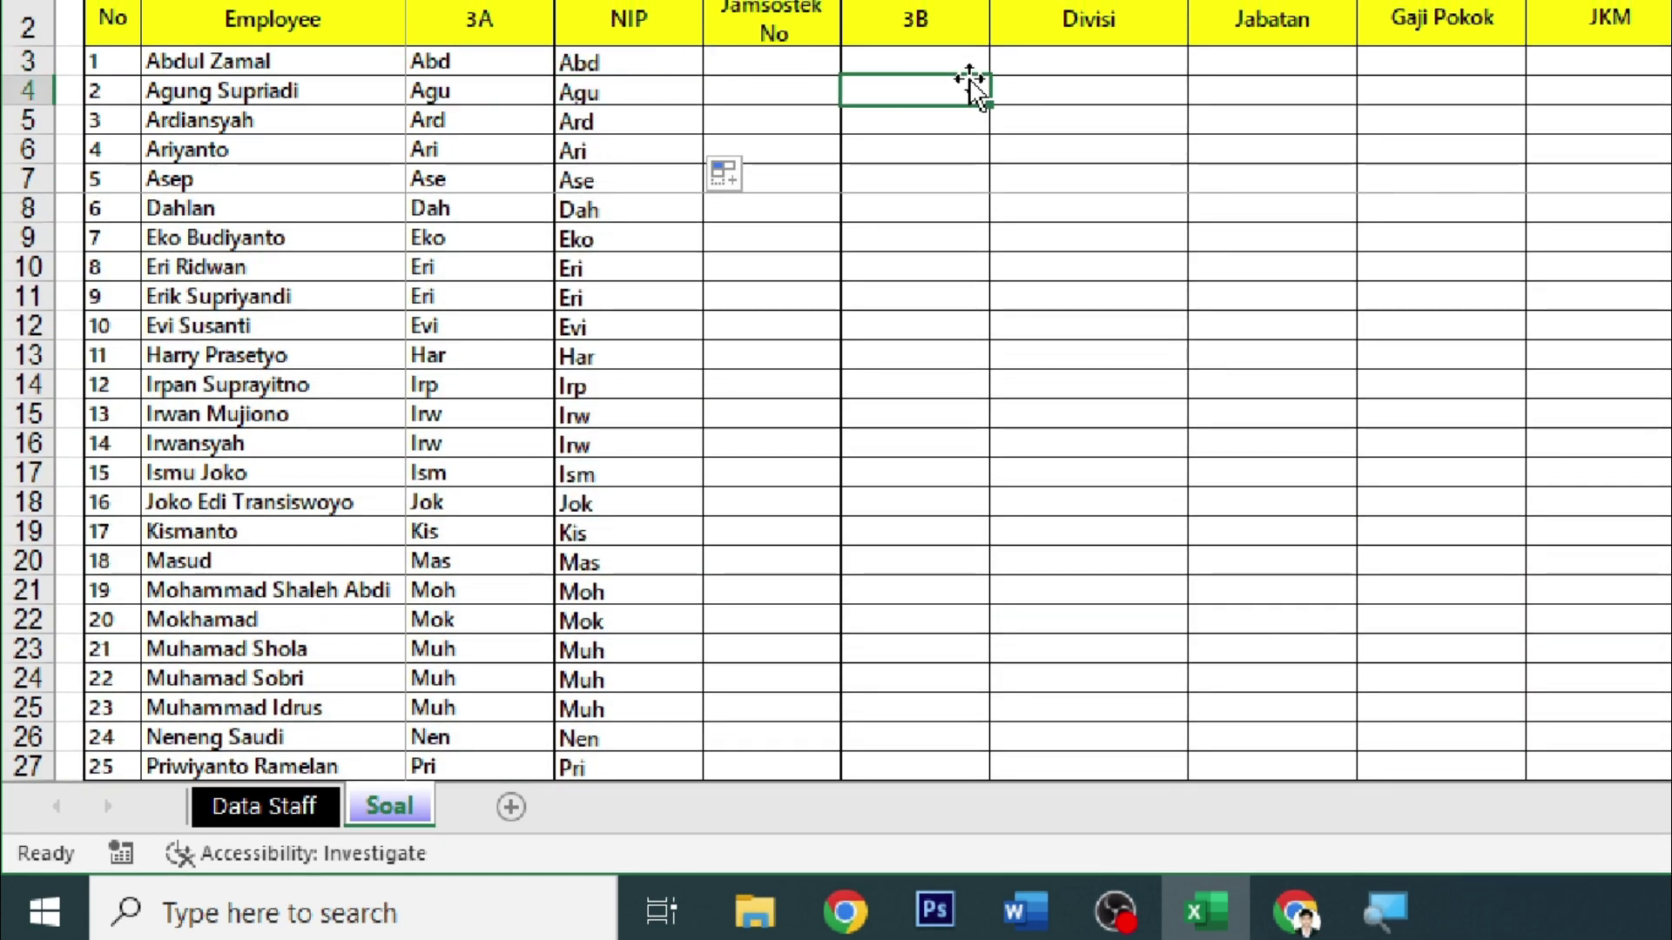
pyautogui.click(958, 61)
pyautogui.click(592, 91)
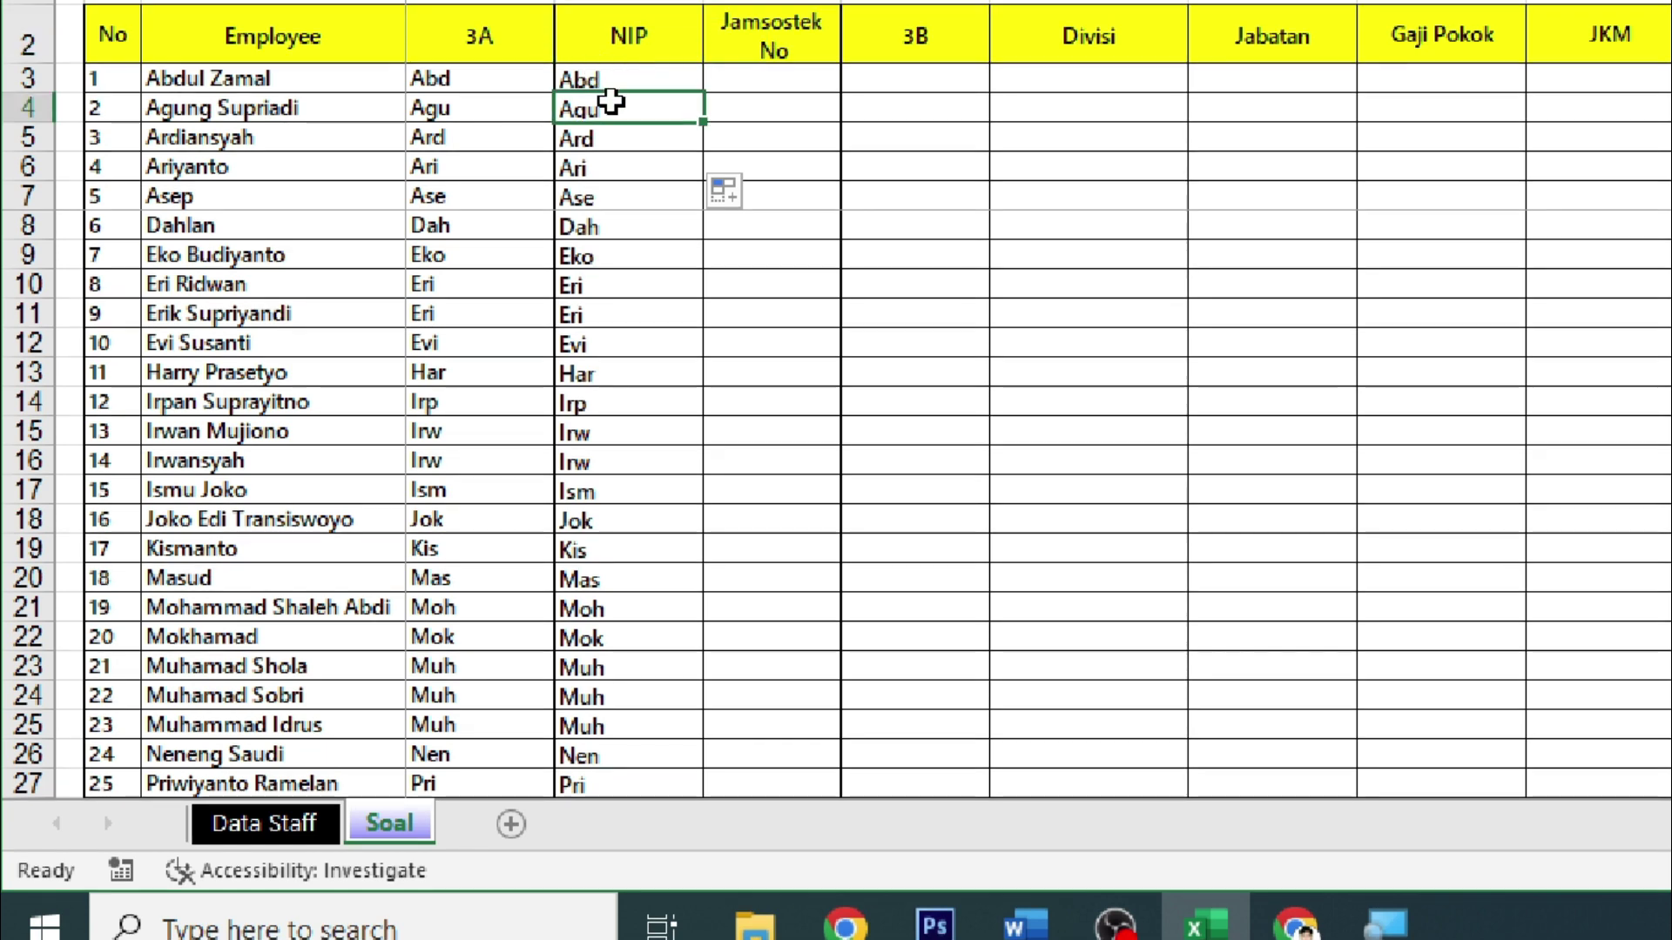
pyautogui.click(610, 62)
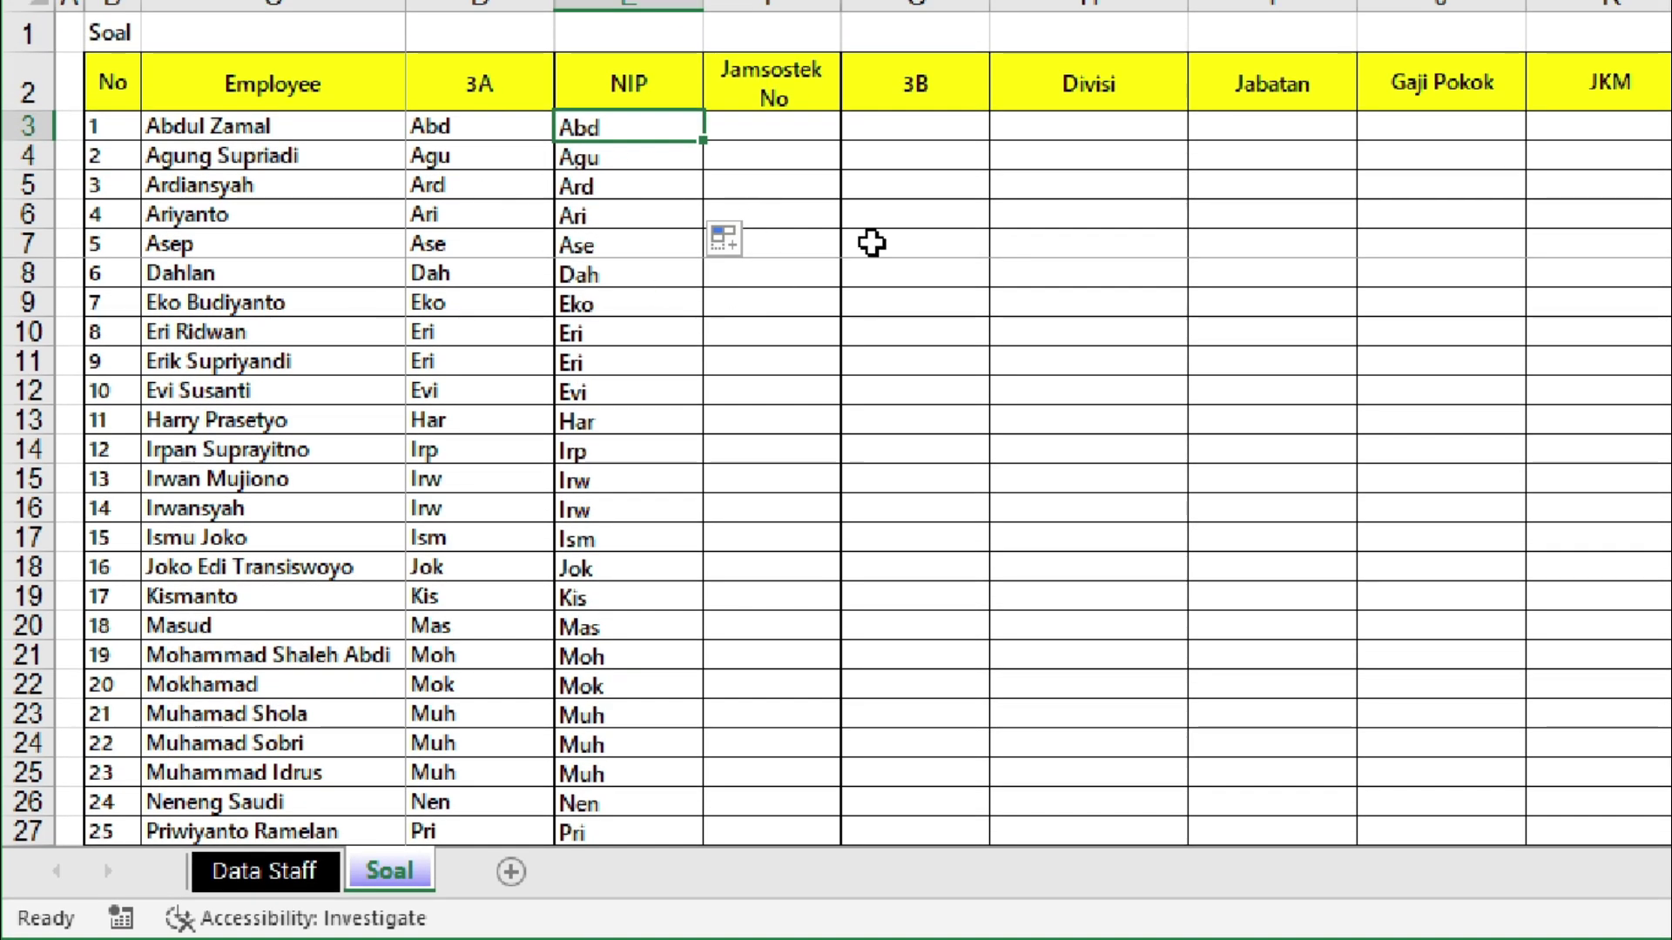
pyautogui.scroll(-6, 715, 421)
# Read the Keterangan notes for Jamsostek No, including the VLOOKUP hint.
pyautogui.scroll(-3, 732, 459)
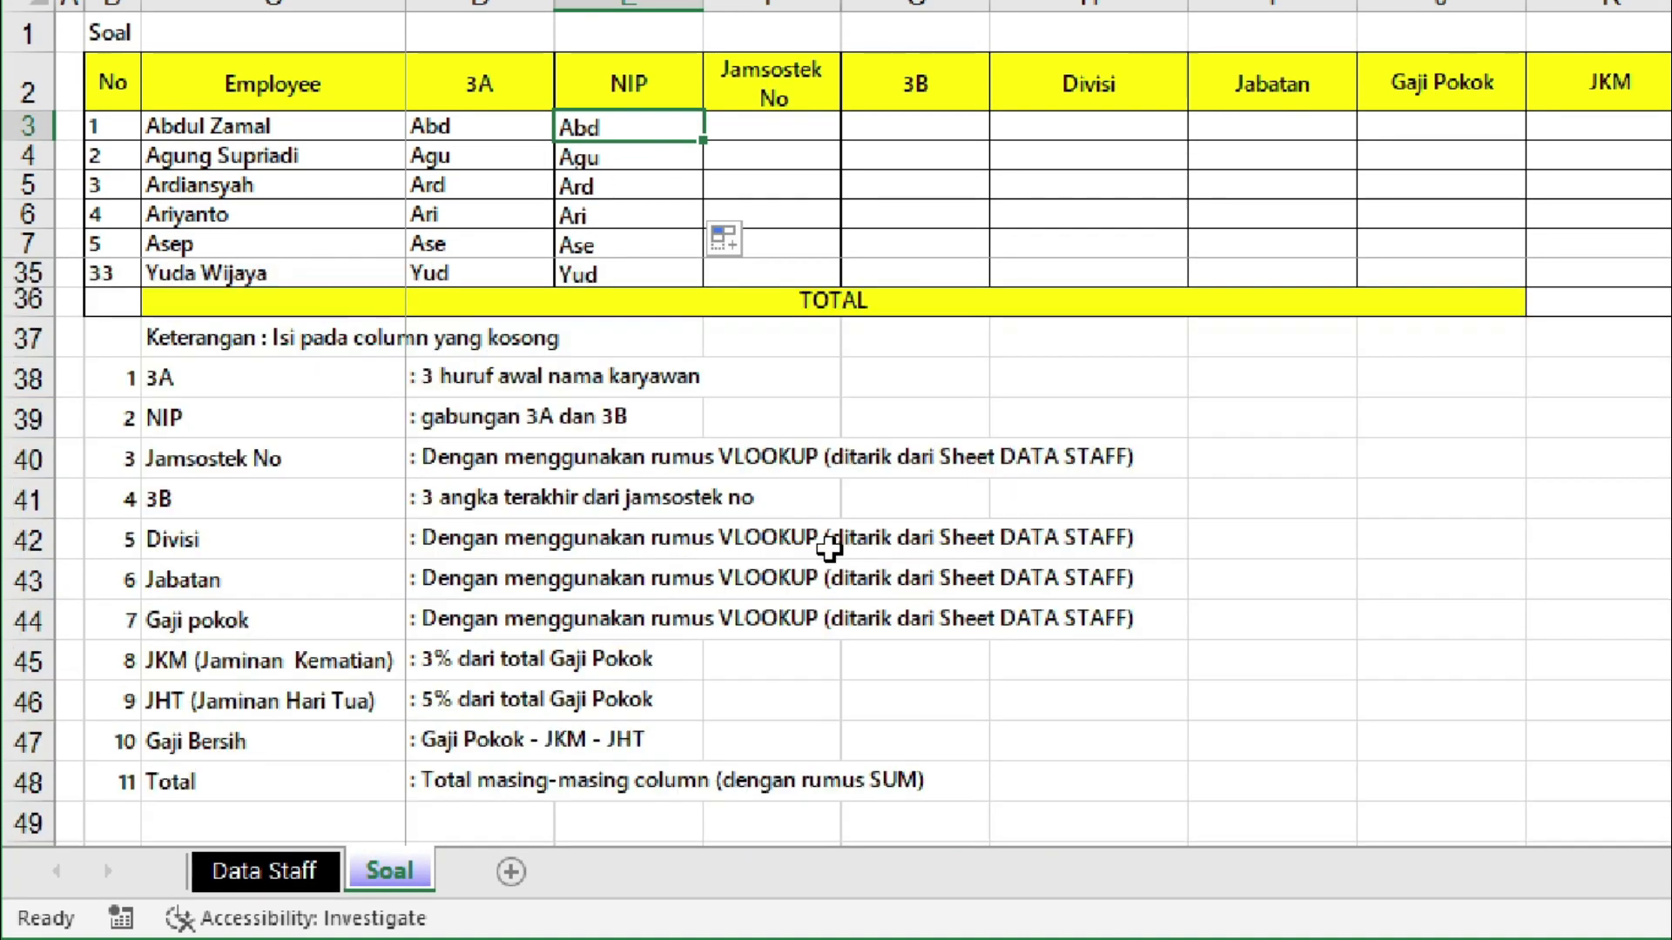
pyautogui.click(255, 461)
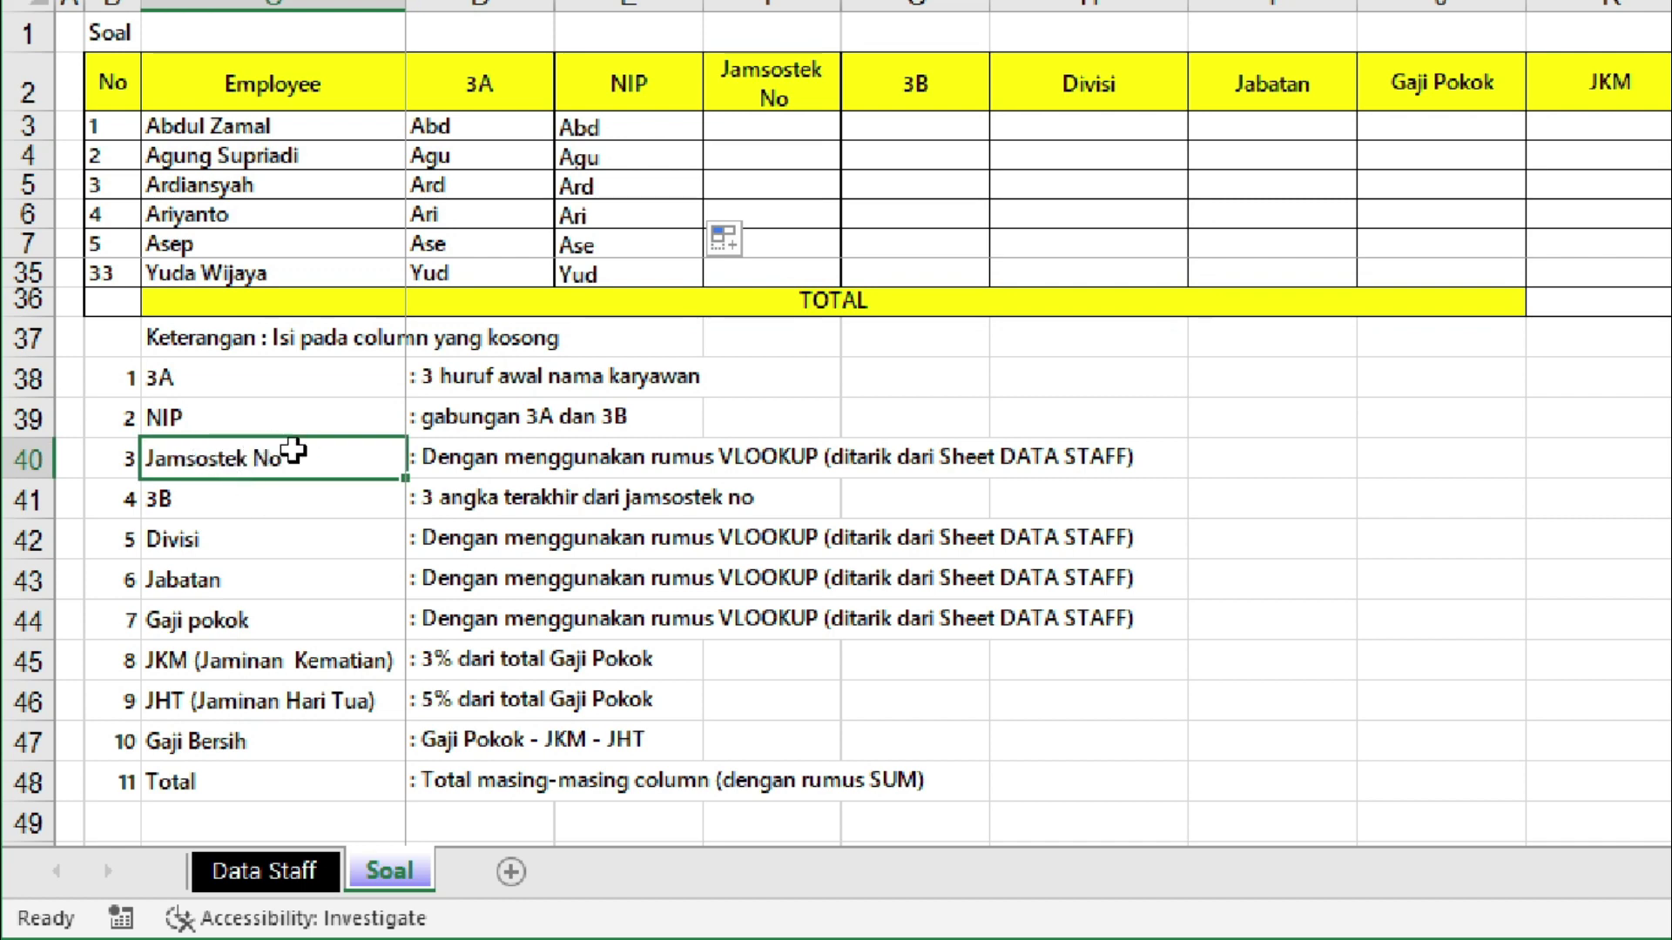
pyautogui.click(534, 454)
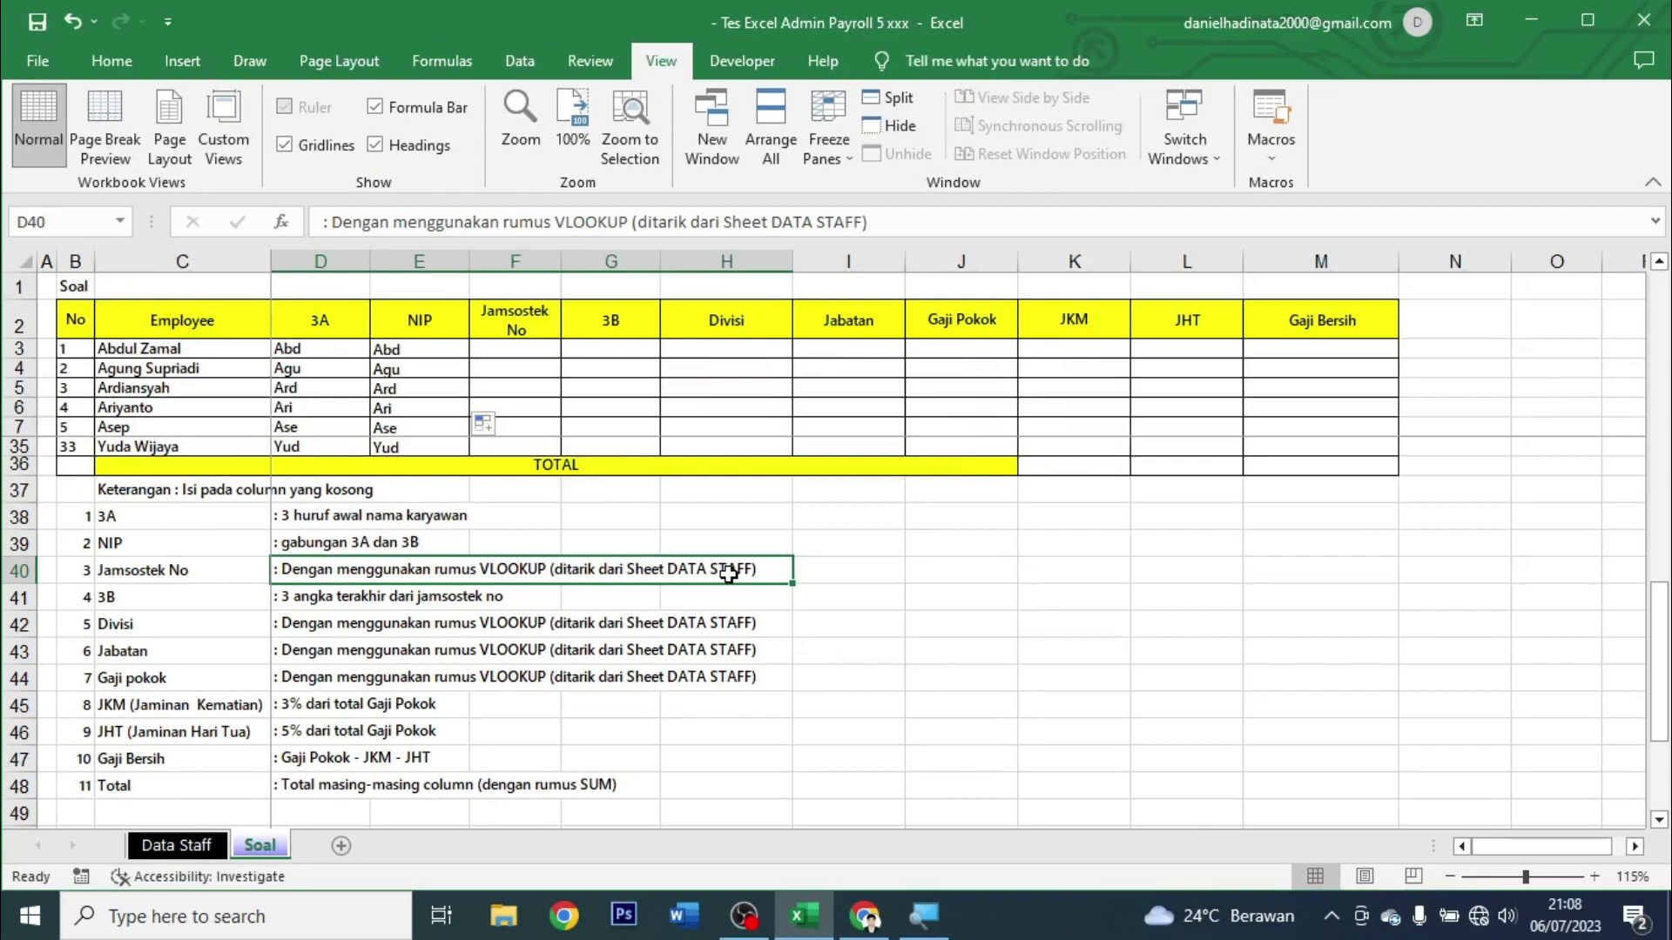
# Inspect the Jamsostek No values on the Data Staff sheet and bring up the Formulas ribbon.
pyautogui.click(187, 846)
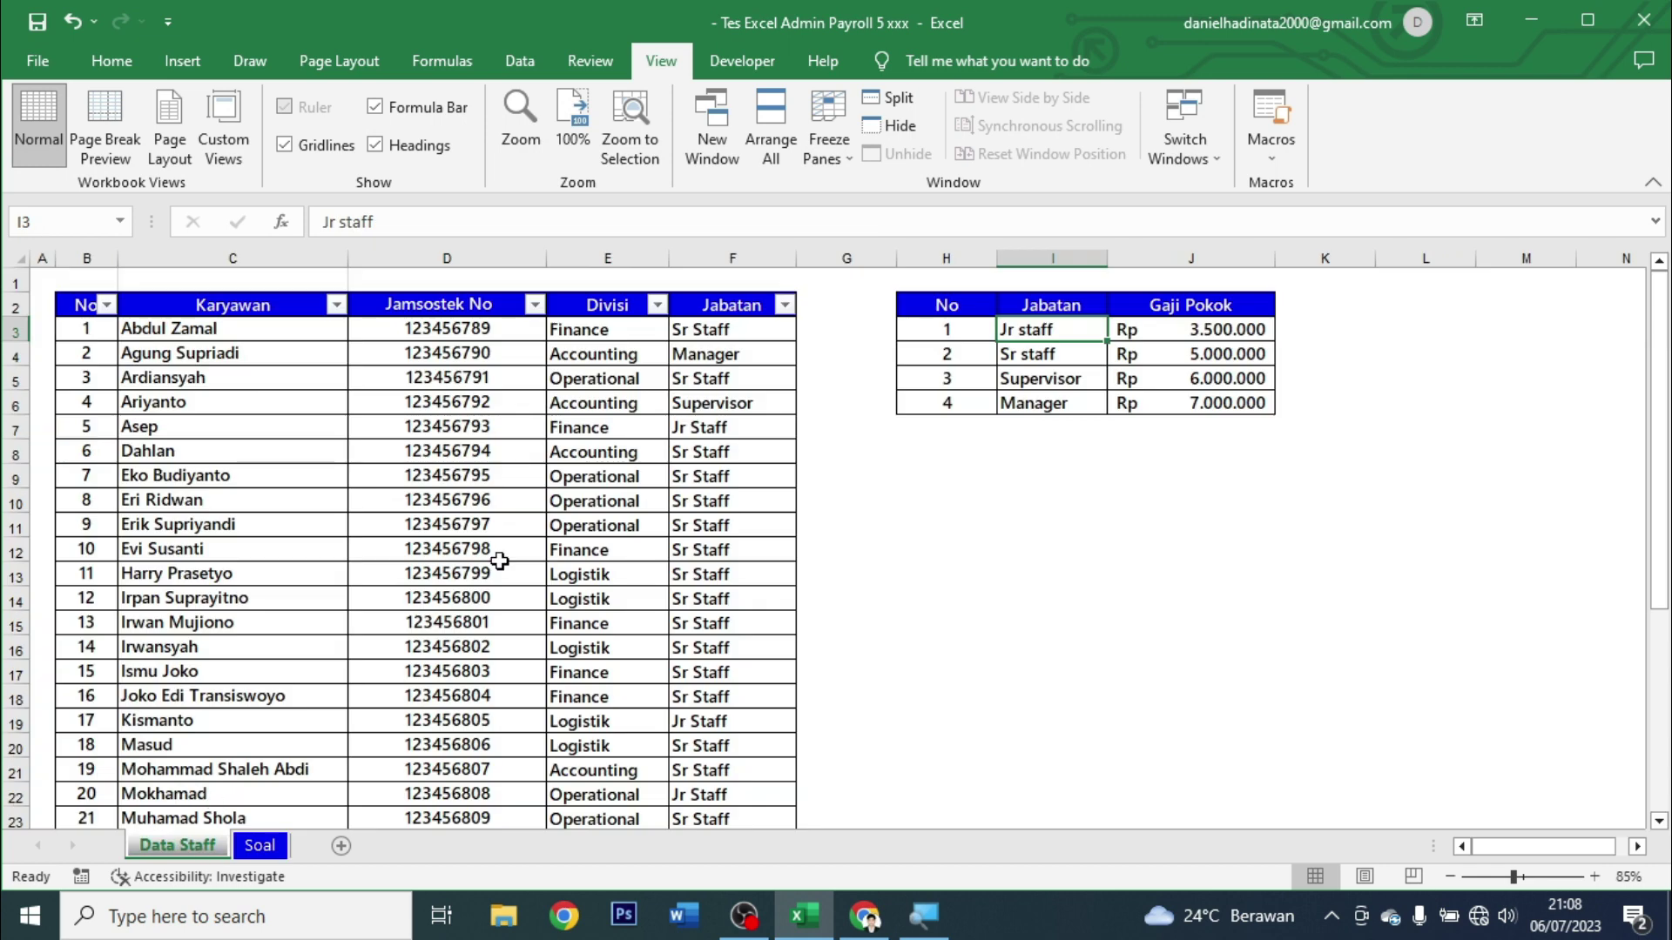
pyautogui.moveTo(471, 313); pyautogui.dragTo(453, 771)
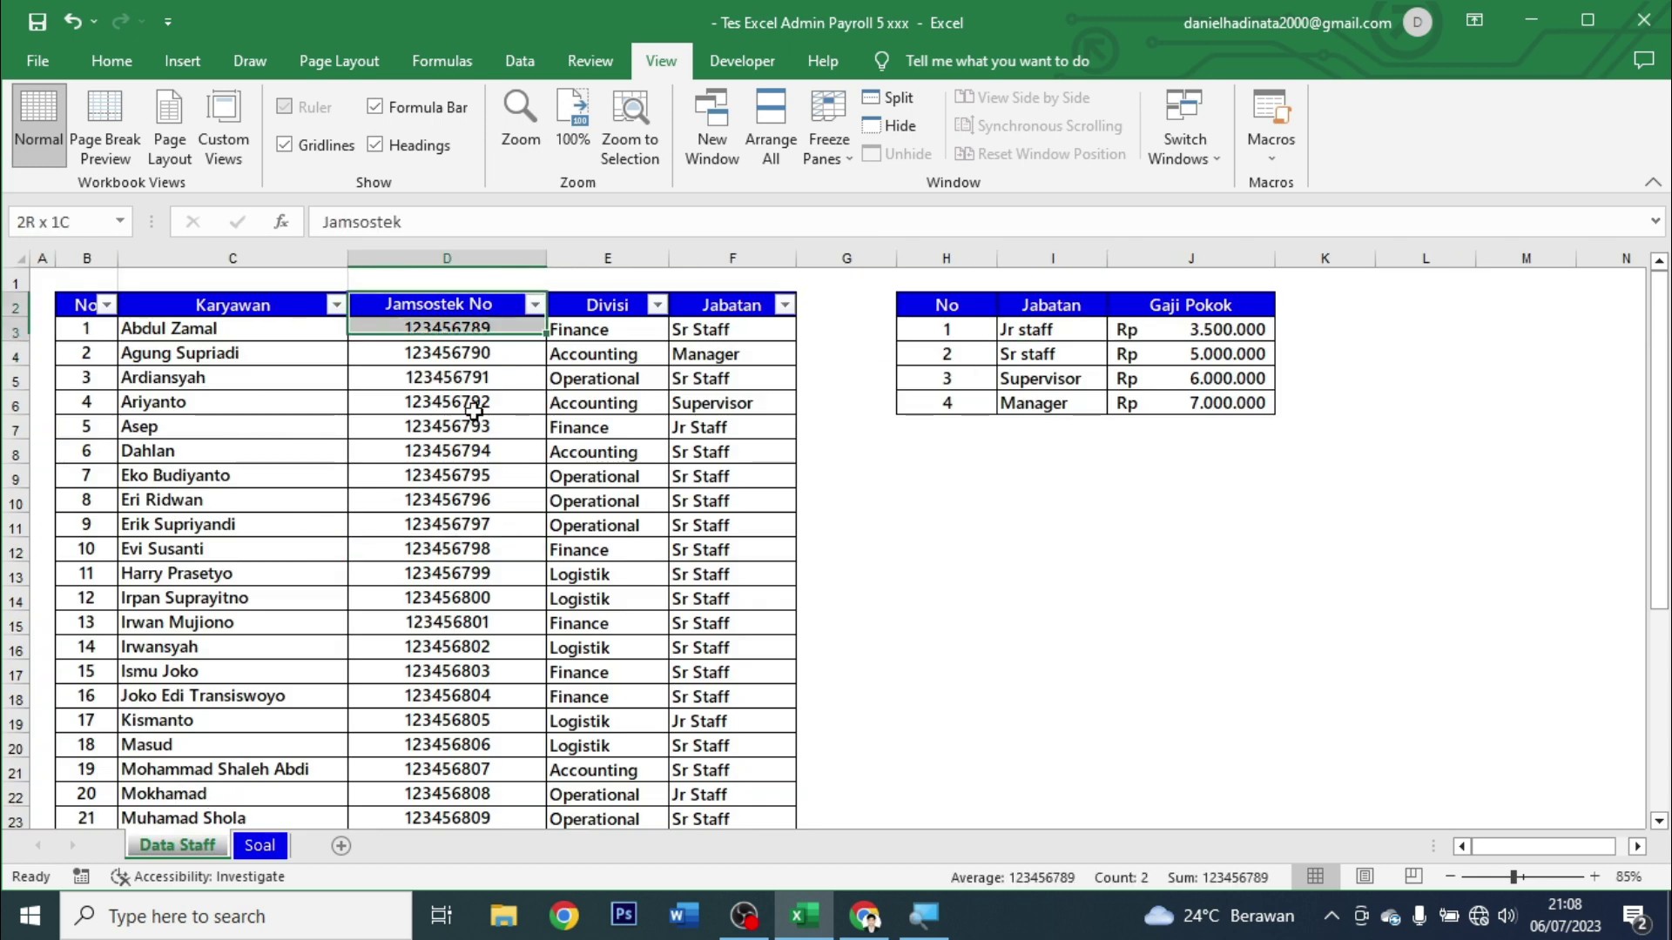
pyautogui.click(496, 540)
pyautogui.scroll(-2, 549, 487)
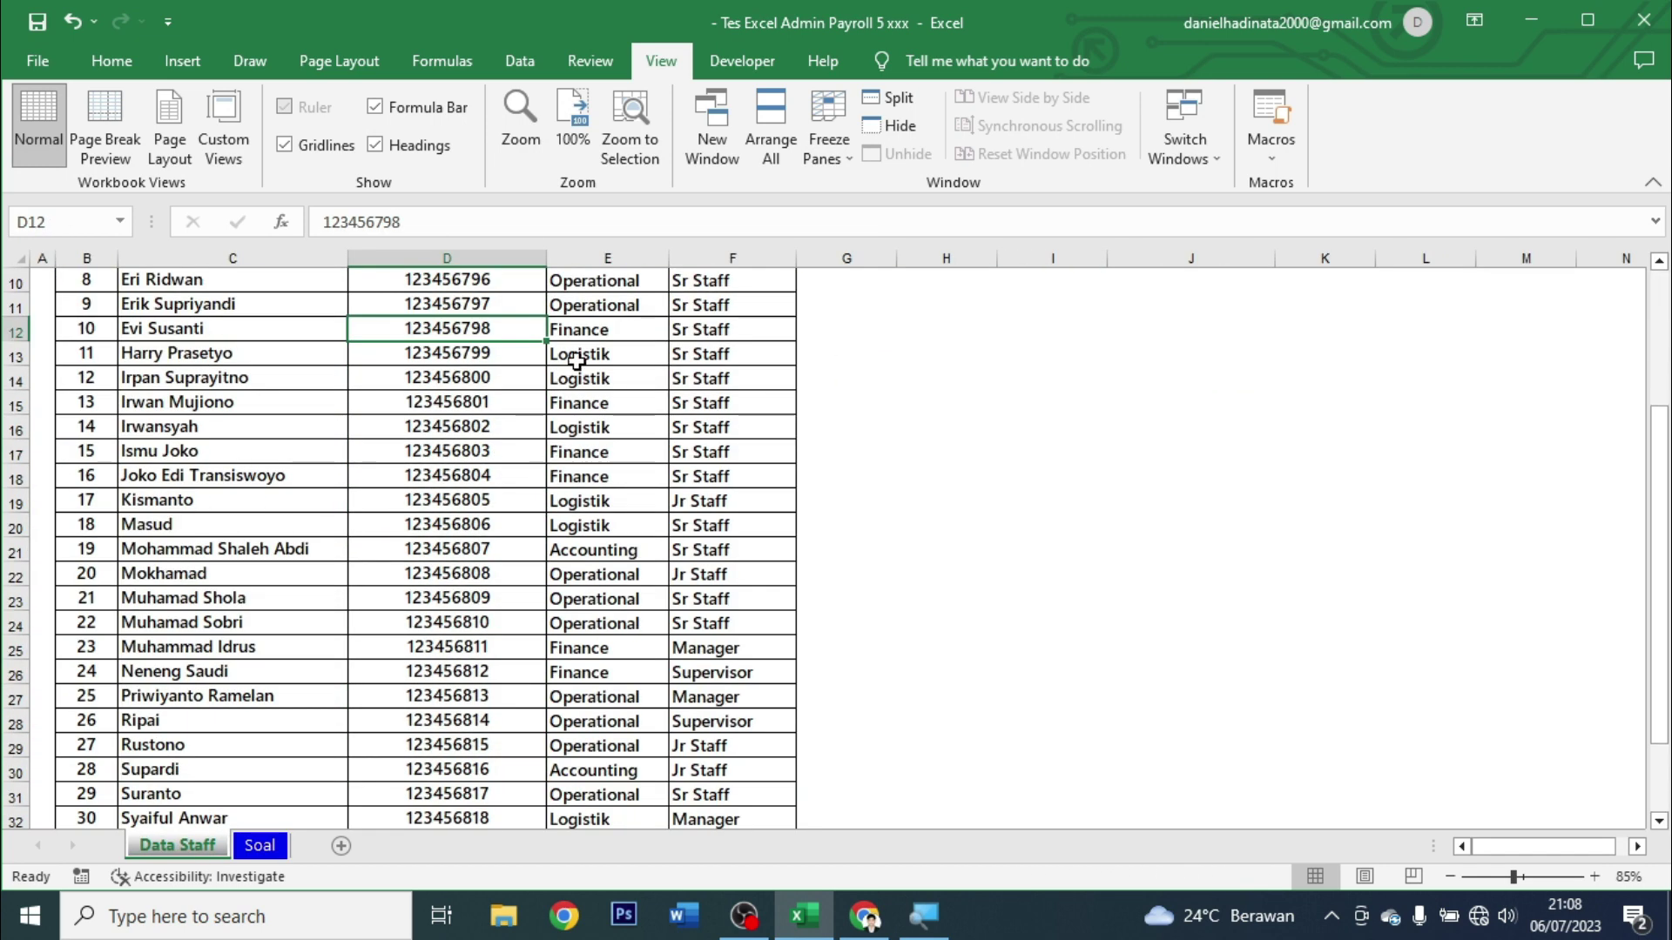
pyautogui.scroll(-4, 795, 568)
pyautogui.scroll(3, 870, 662)
pyautogui.scroll(4, 928, 756)
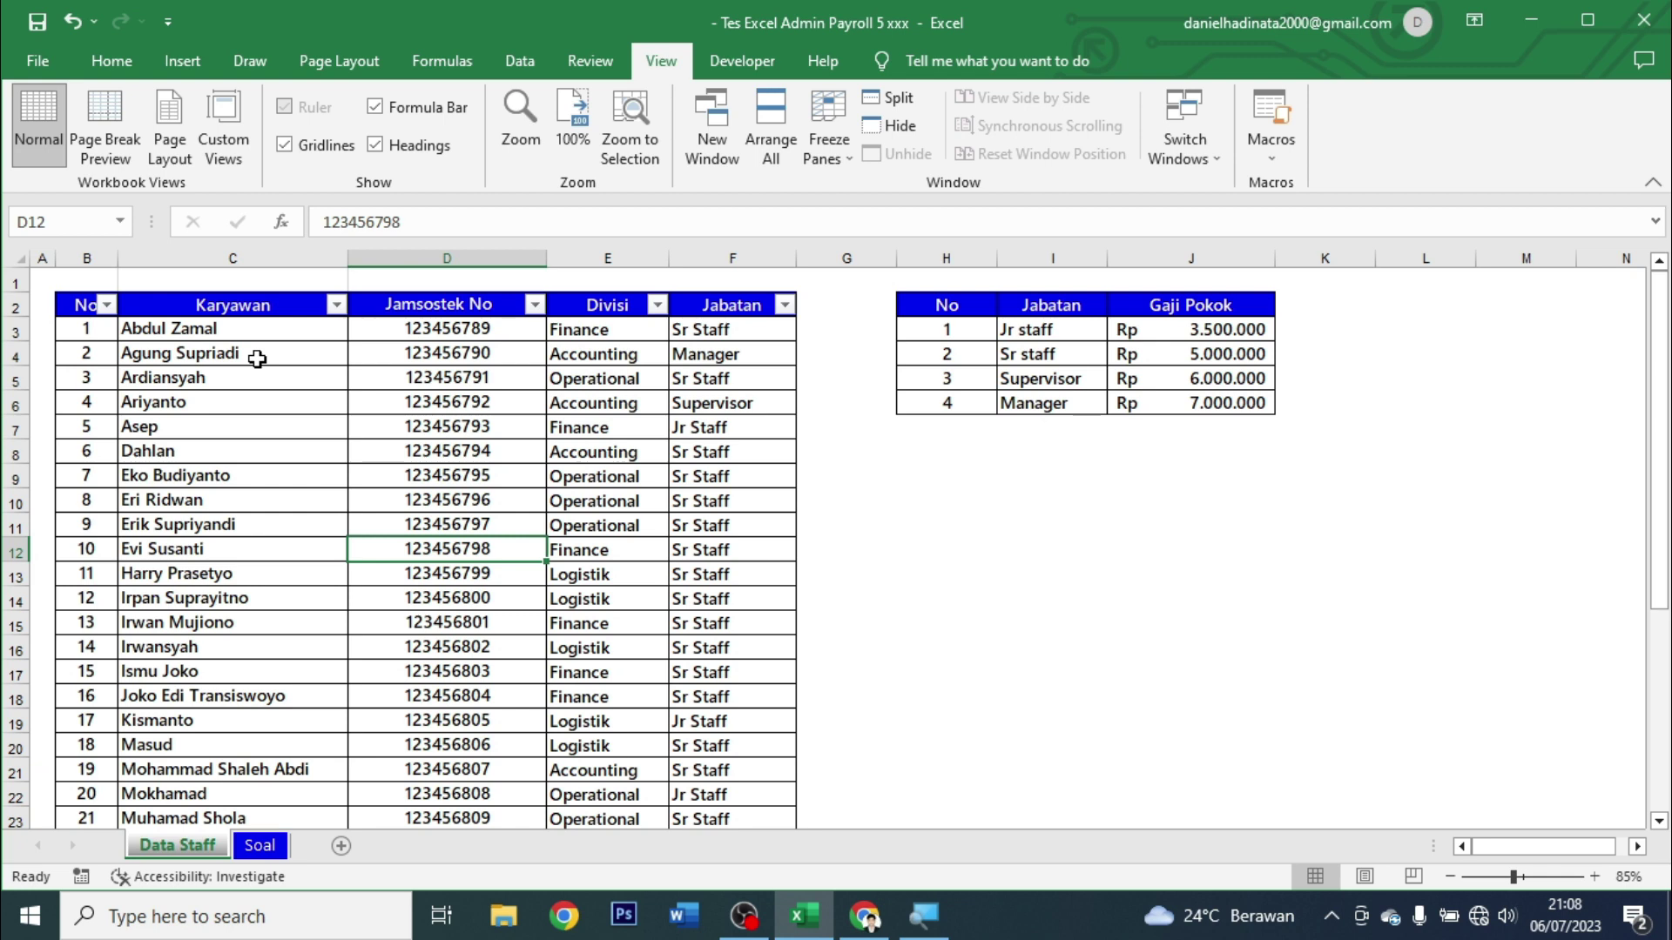
pyautogui.click(431, 70)
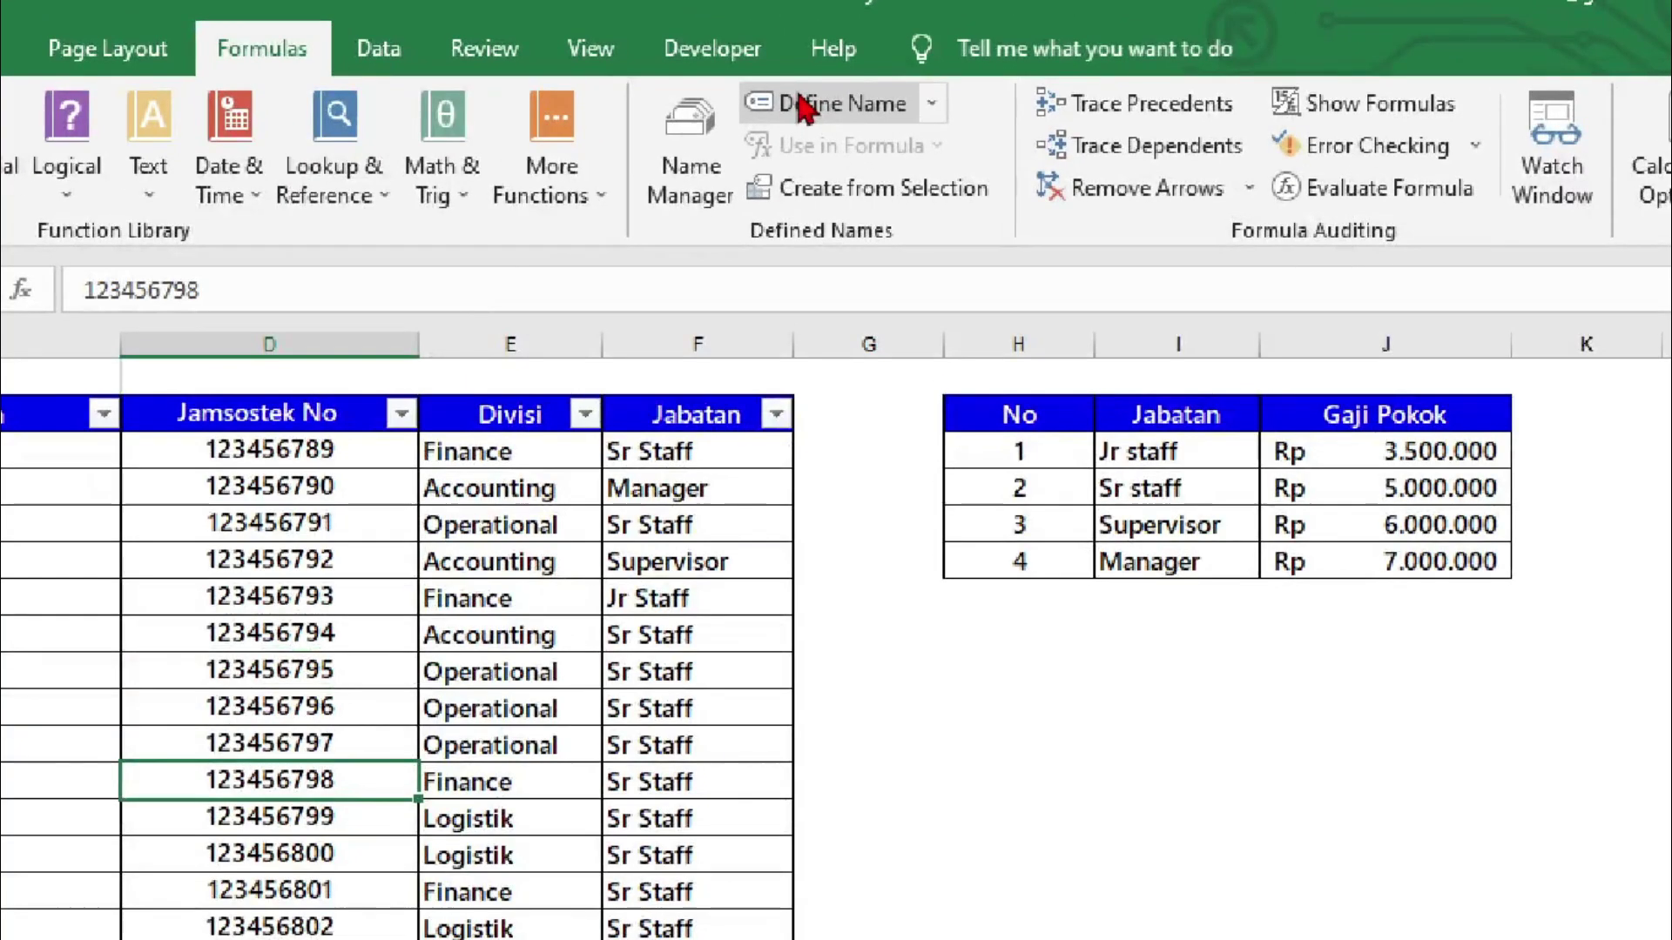
# Define the workbook name Data_Karyawan referring to the Data Staff range B2:F35.
pyautogui.click(801, 103)
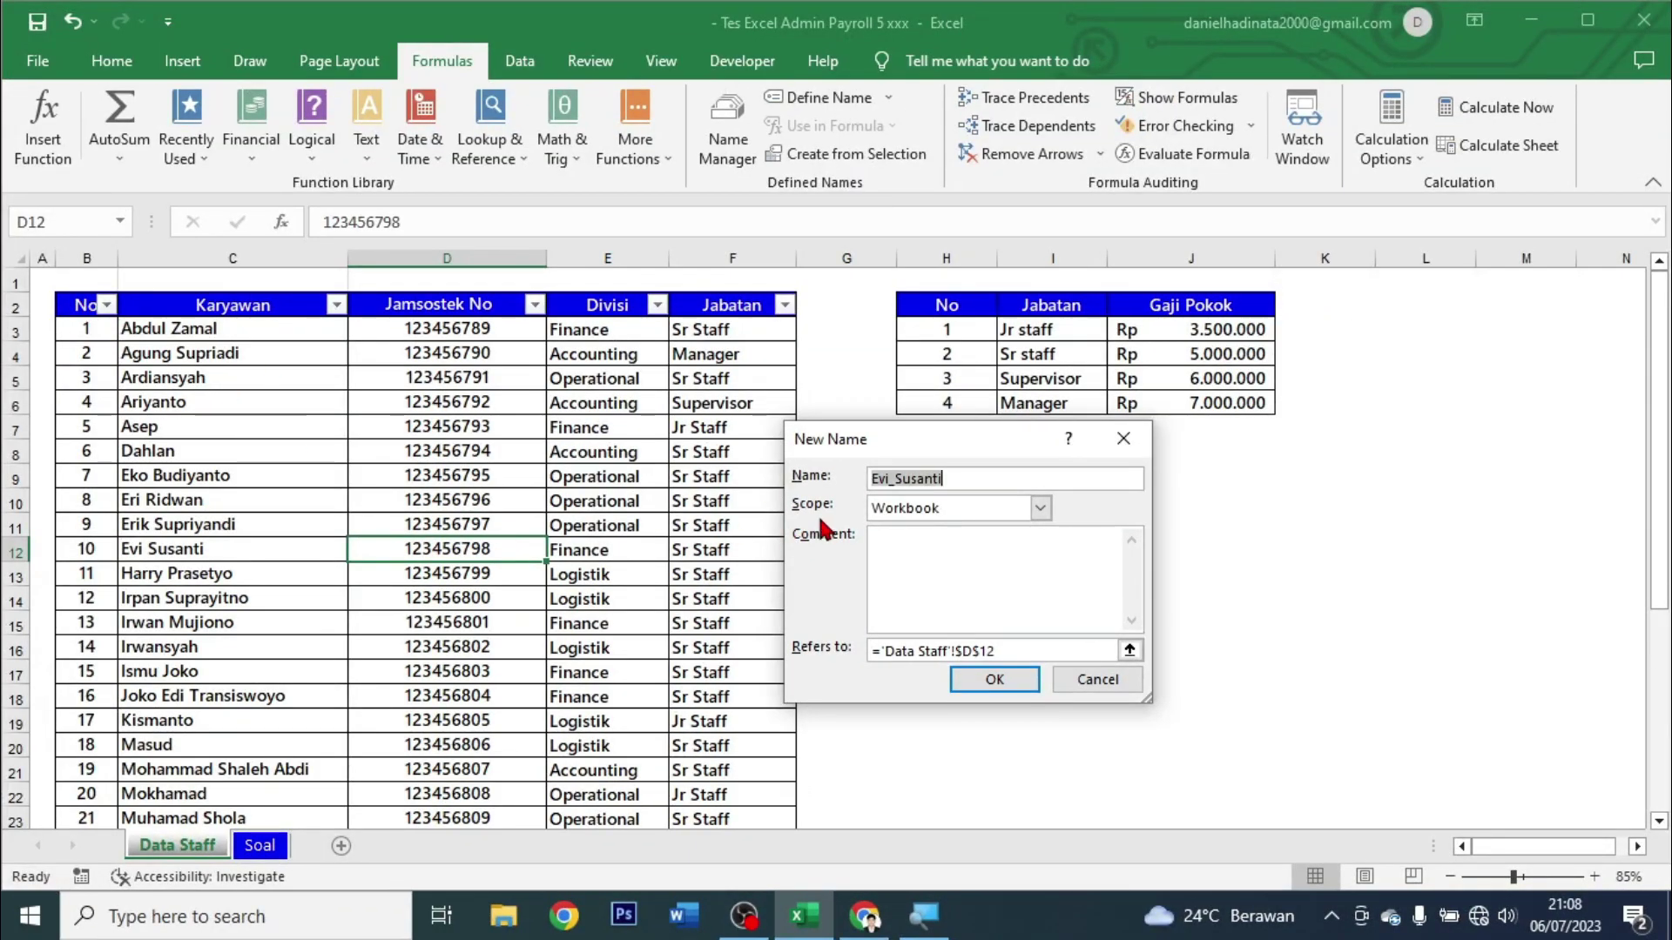
pyautogui.click(906, 479)
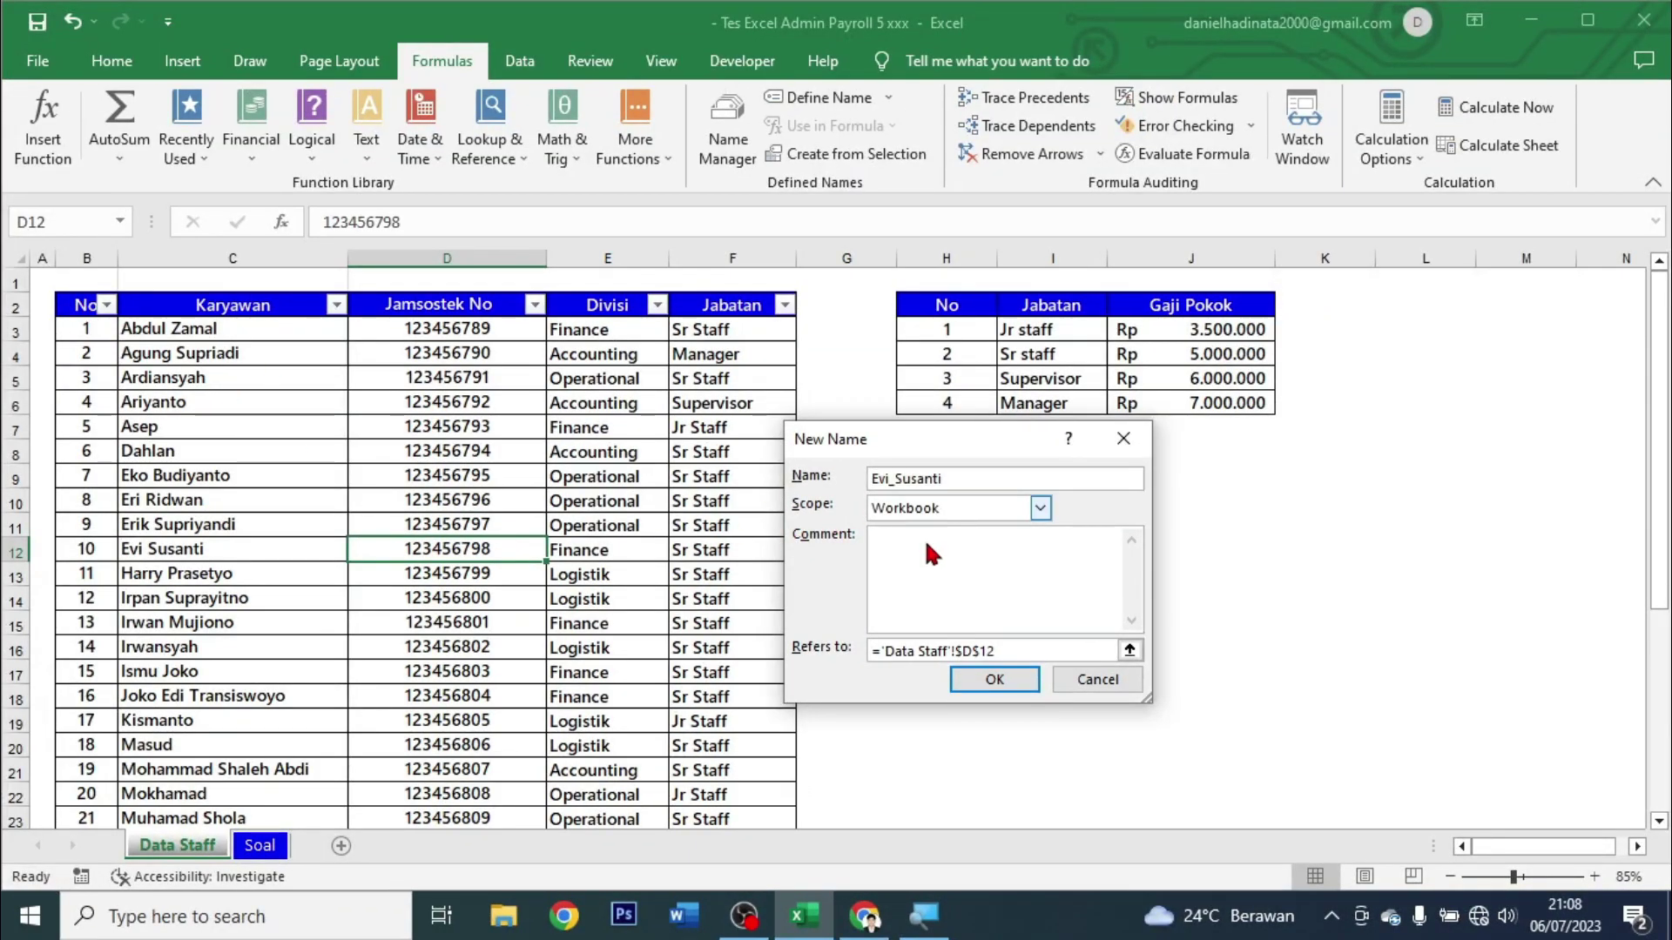
pyautogui.doubleClick(962, 479)
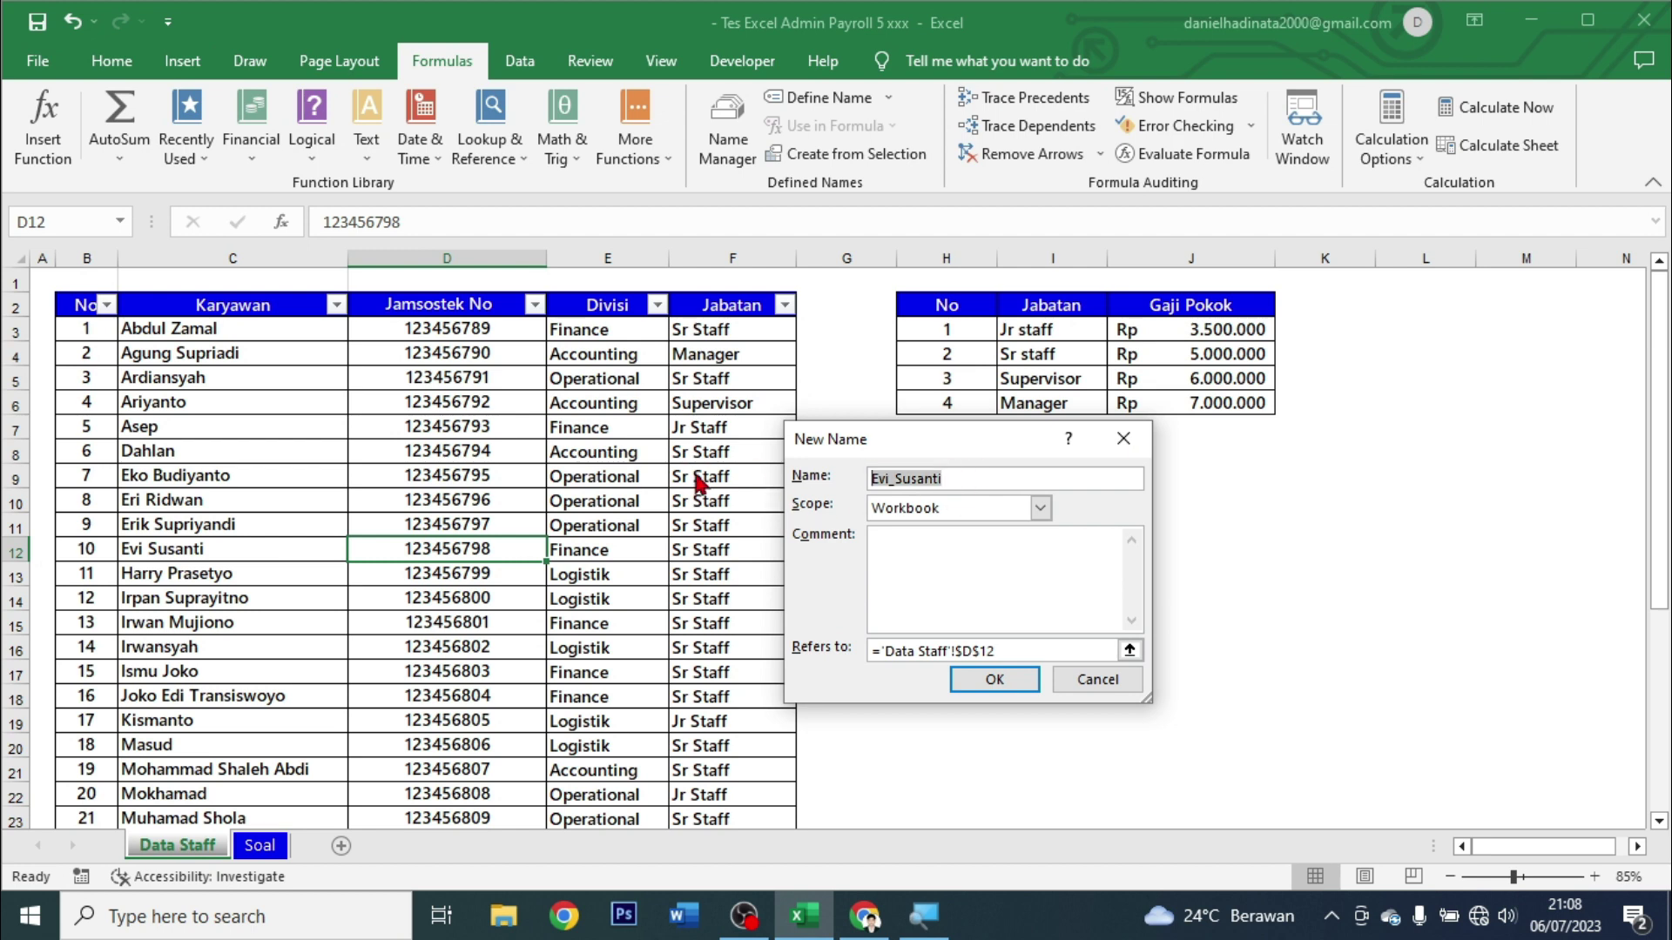
pyautogui.write('Data_Karyawan')
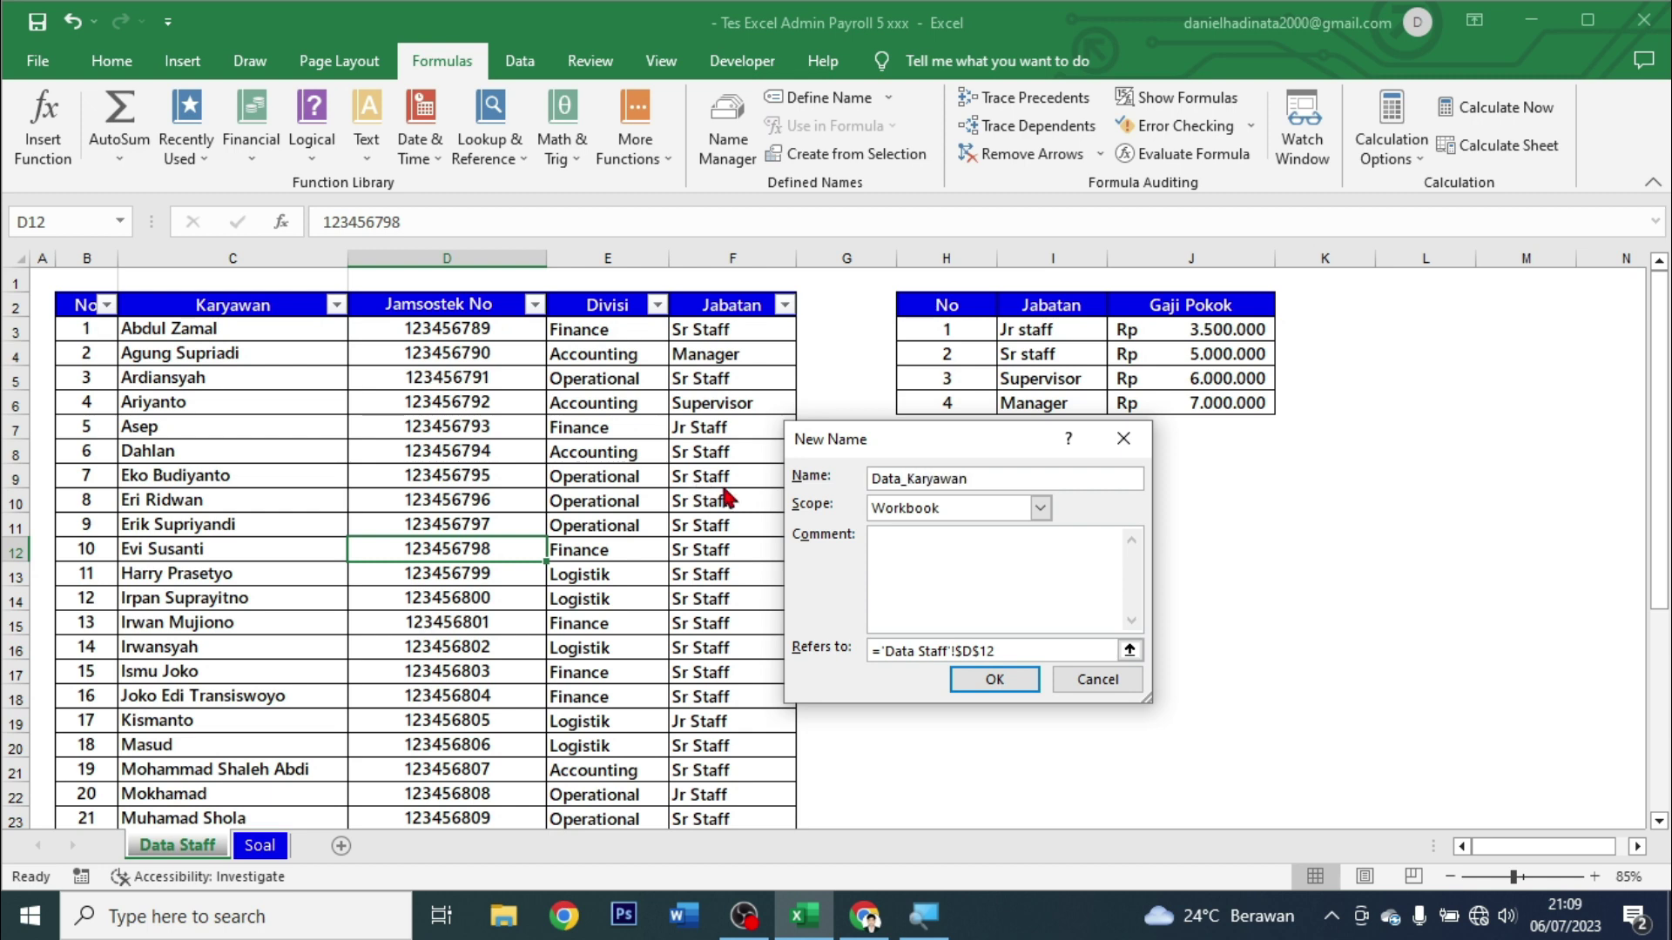
pyautogui.moveTo(1002, 653); pyautogui.dragTo(889, 653)
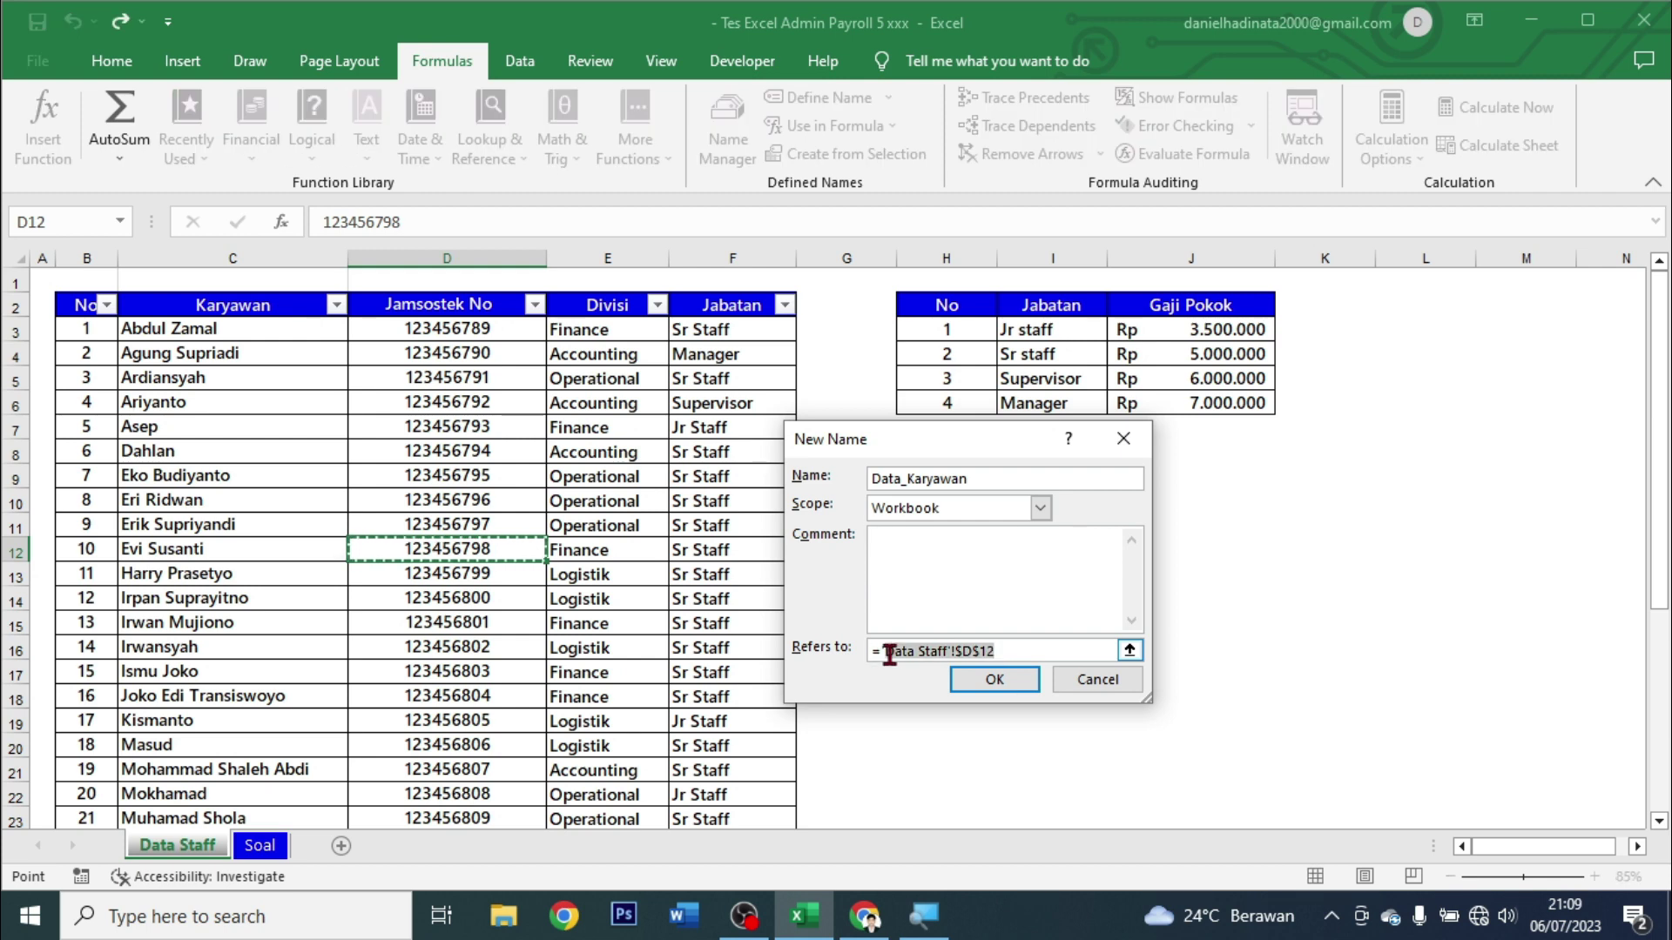
pyautogui.click(1058, 651)
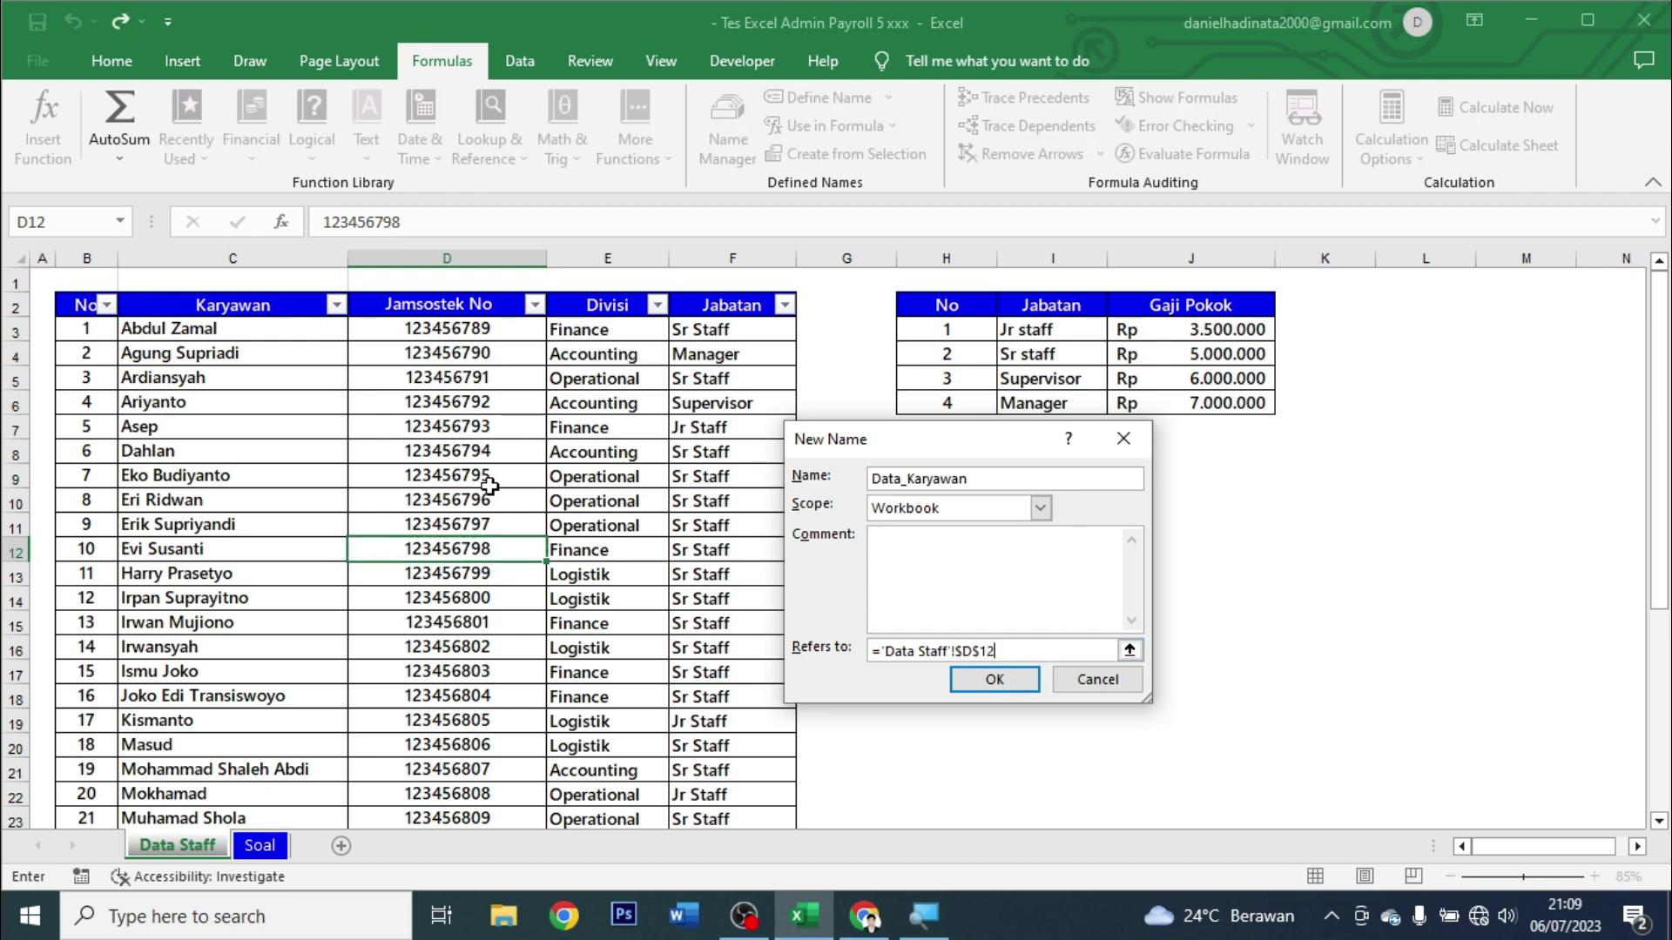
pyautogui.moveTo(109, 309)
pyautogui.mouseDown()
pyautogui.moveTo(641, 407)
pyautogui.moveTo(730, 834)
pyautogui.moveTo(742, 776)
pyautogui.mouseUp()
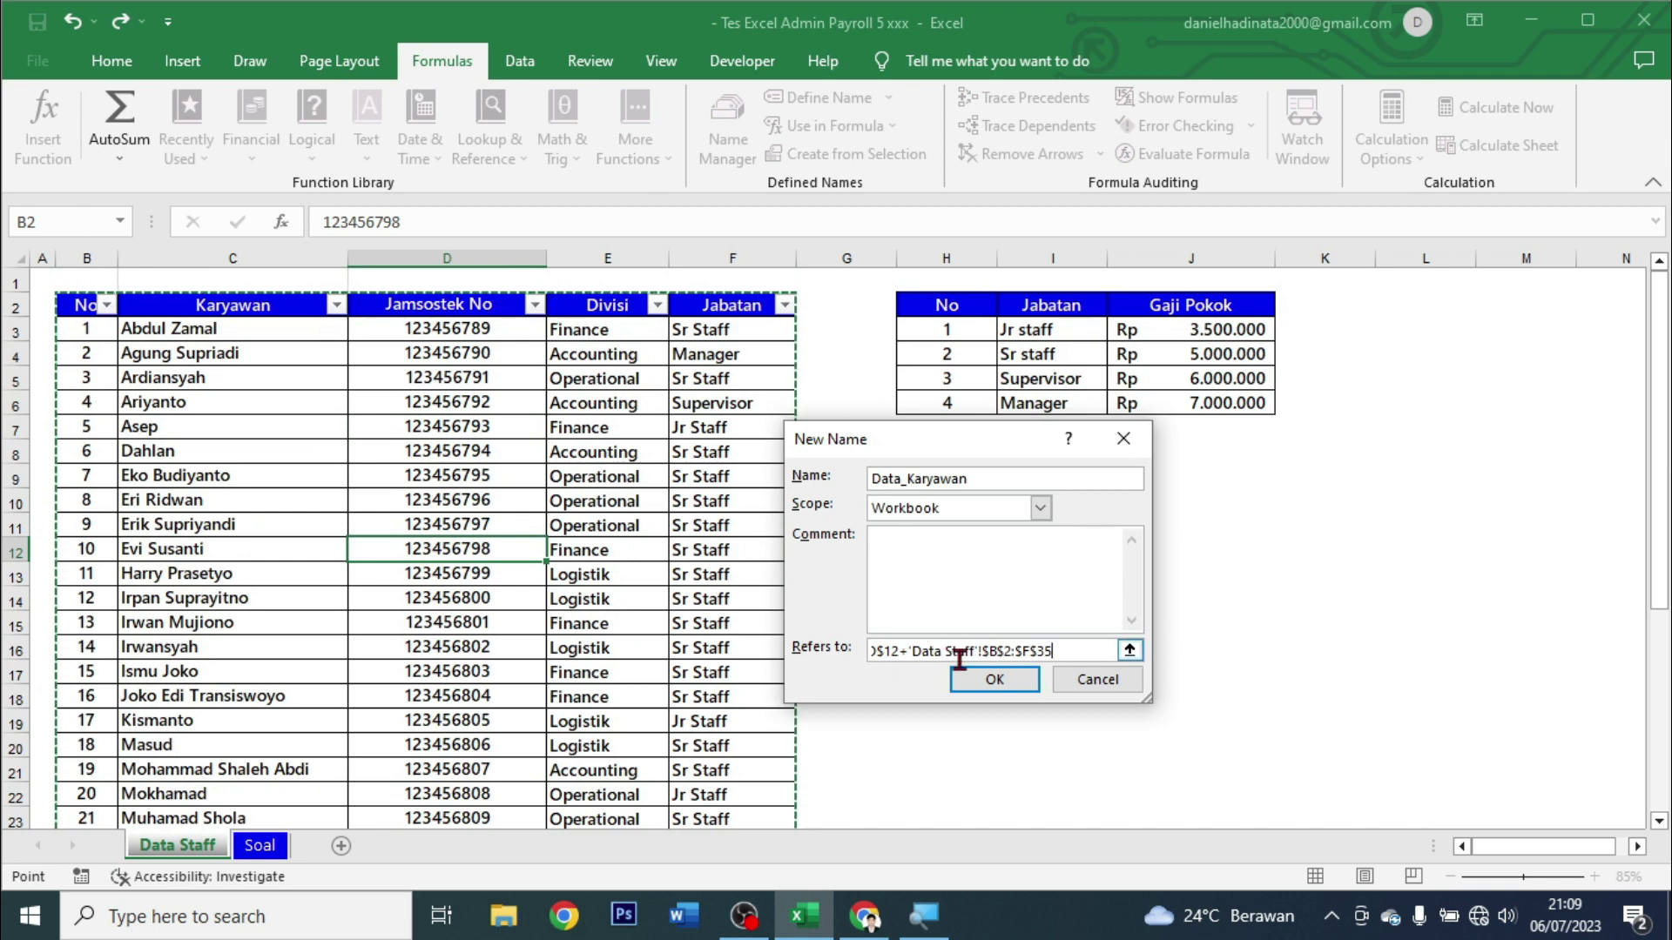
pyautogui.click(994, 679)
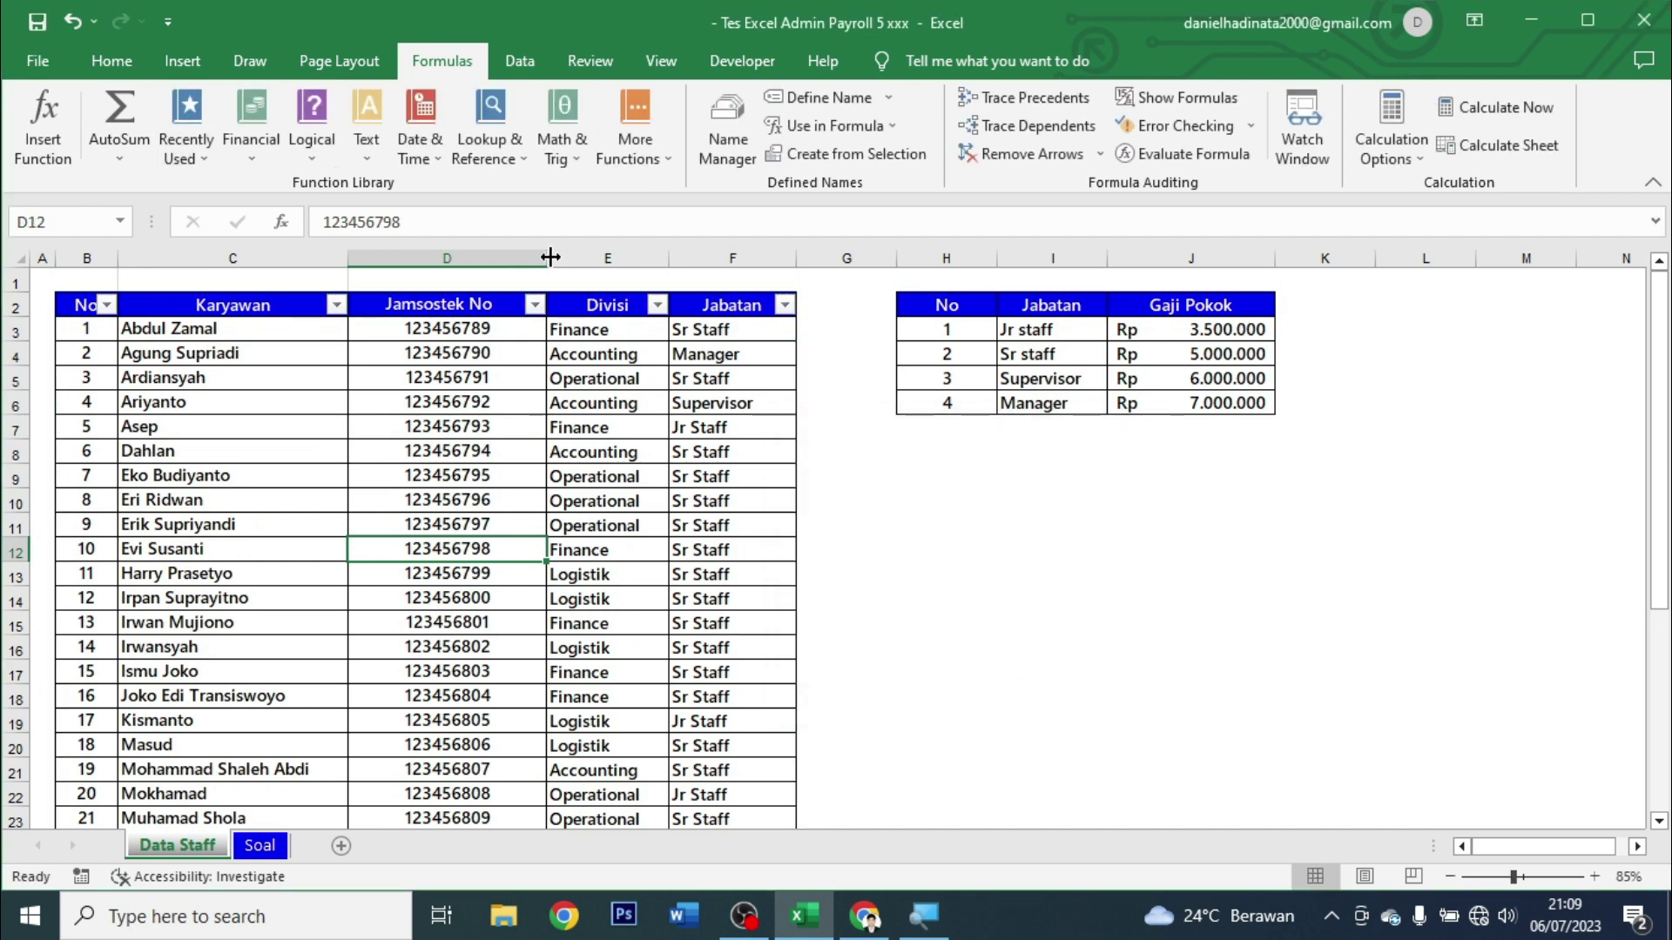
pyautogui.click(1055, 374)
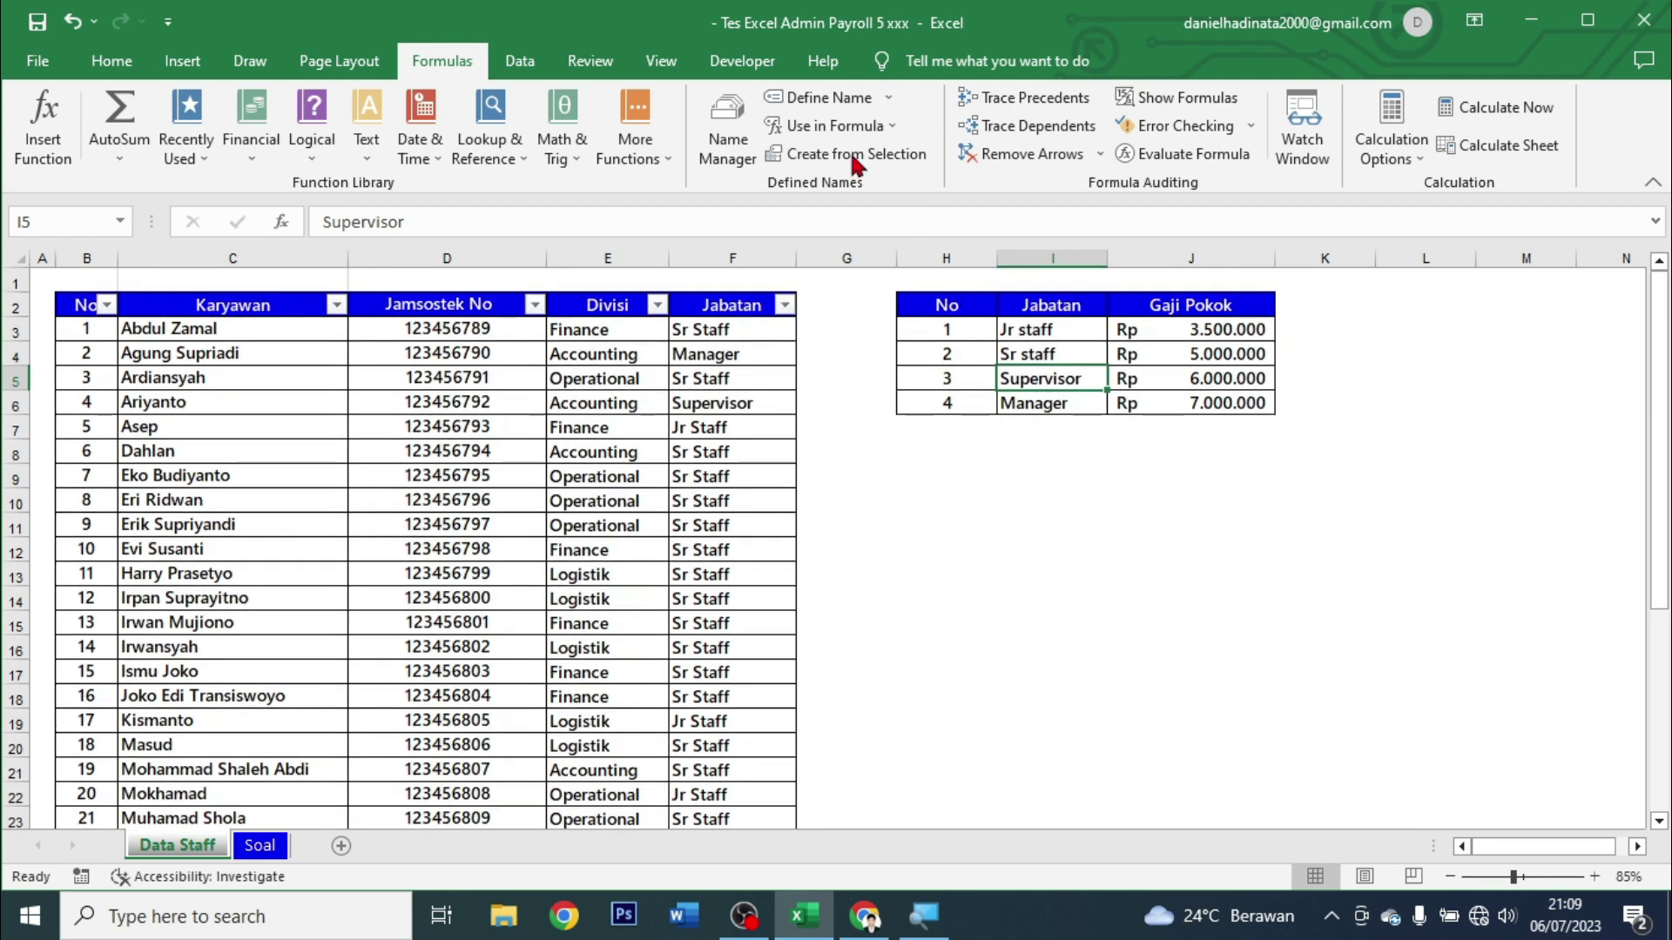
# Define the name Data_Gaji for the salary table H2:J6.
pyautogui.click(832, 100)
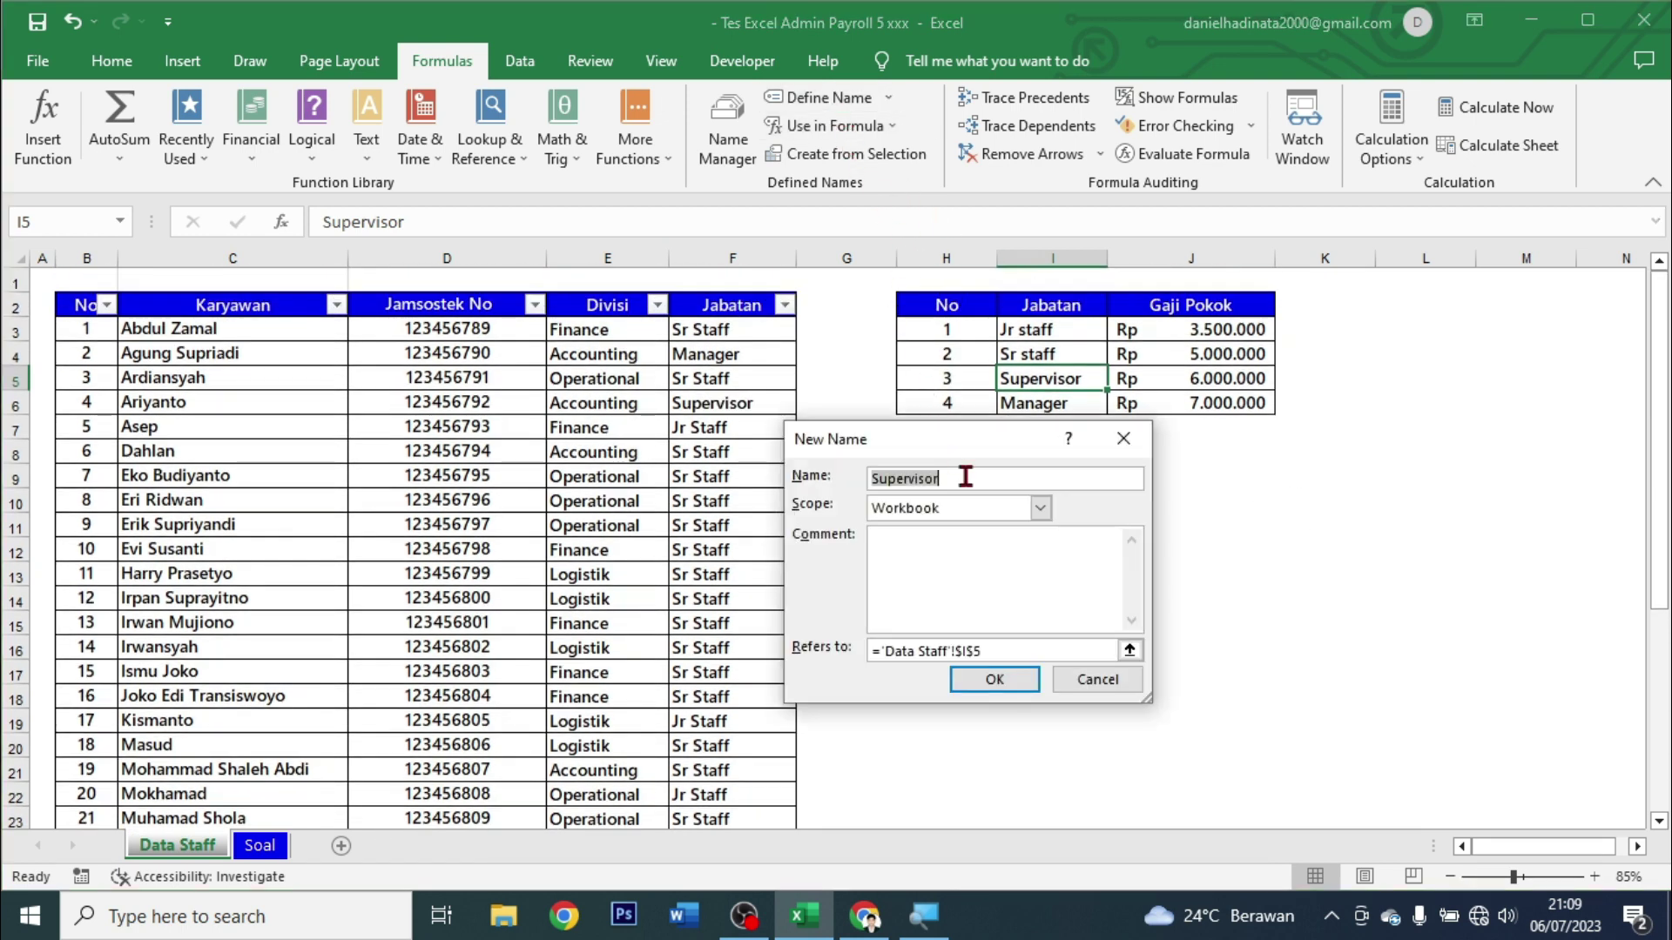
pyautogui.write('Data_Gaji')
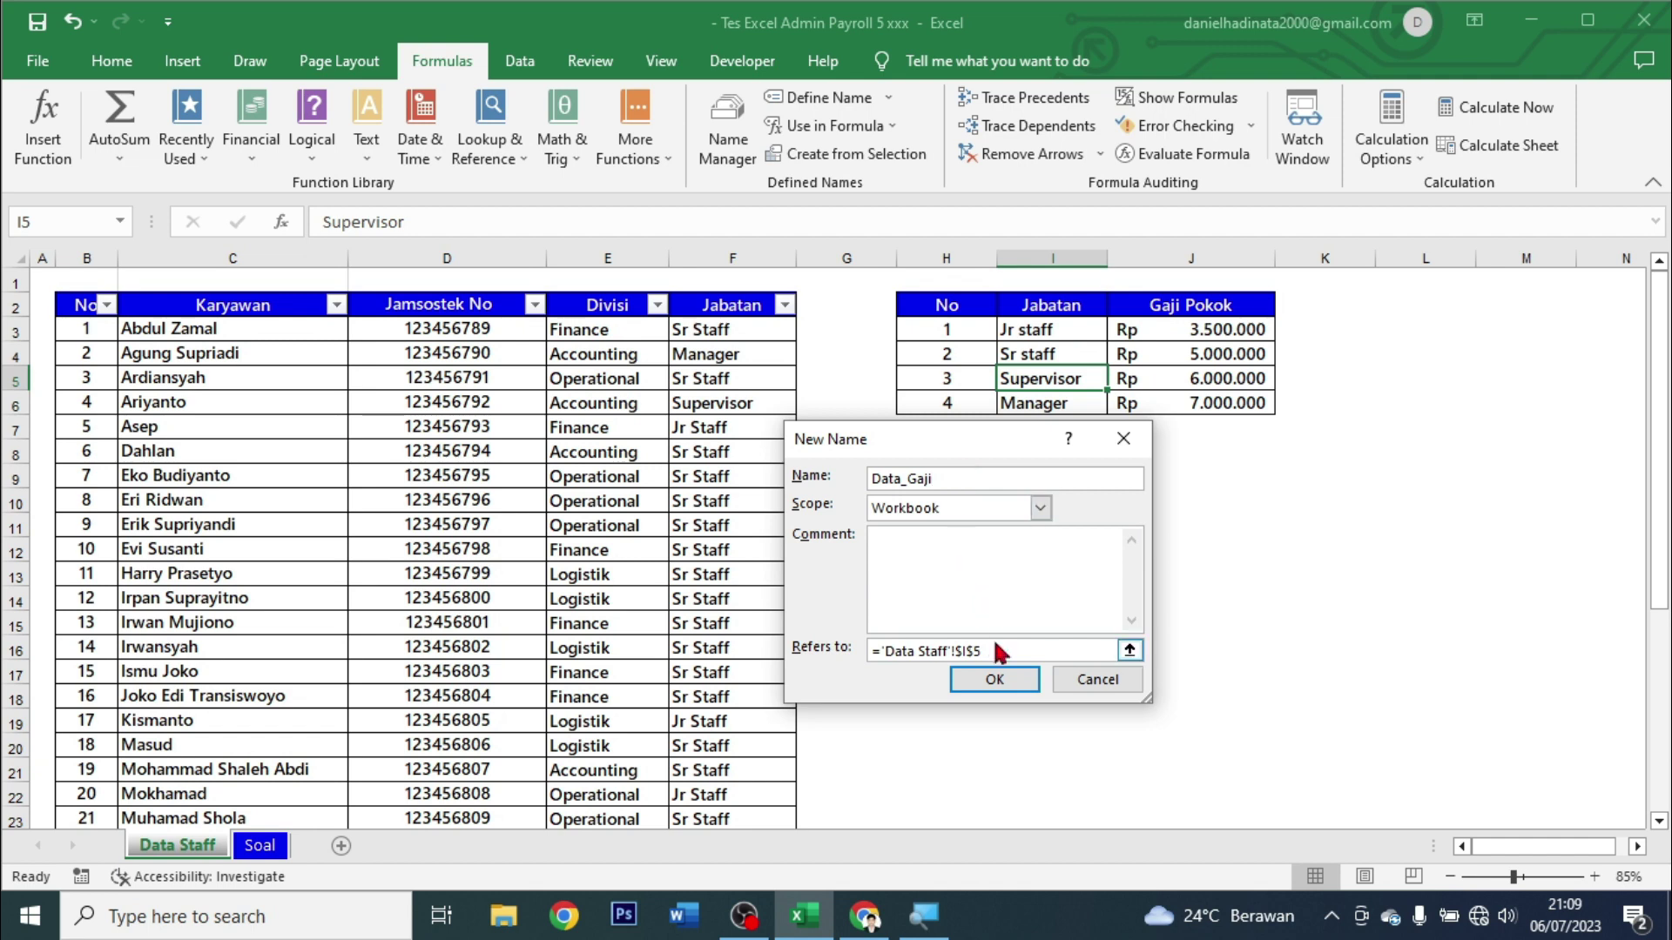
pyautogui.click(1026, 653)
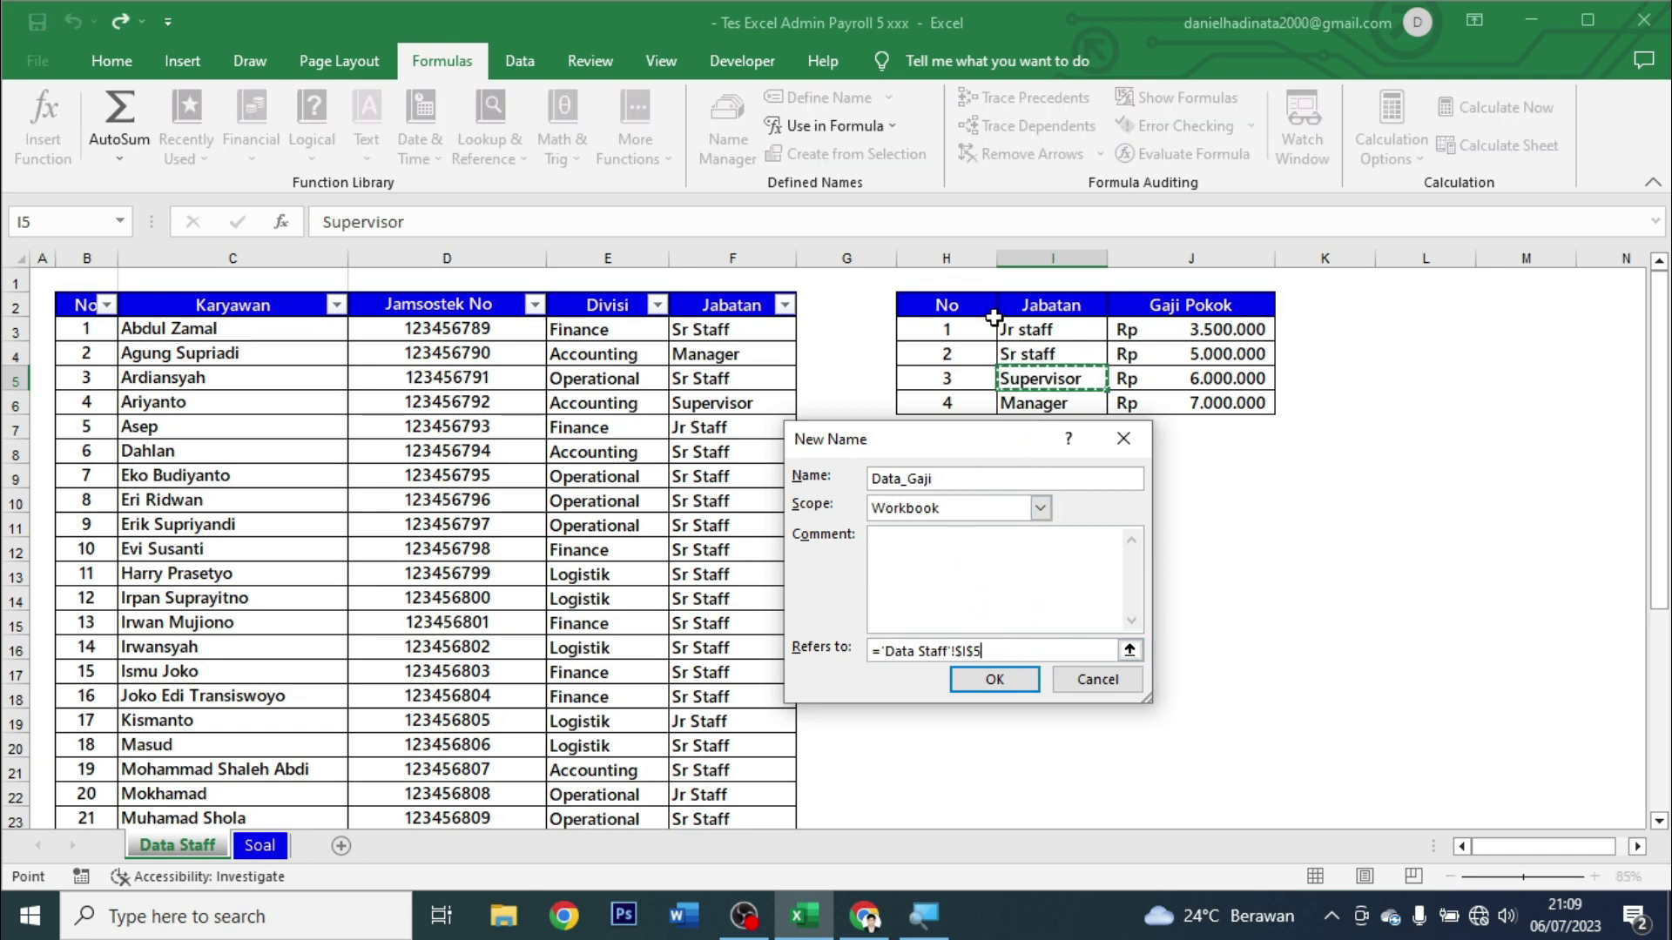
pyautogui.moveTo(947, 305); pyautogui.dragTo(1253, 403)
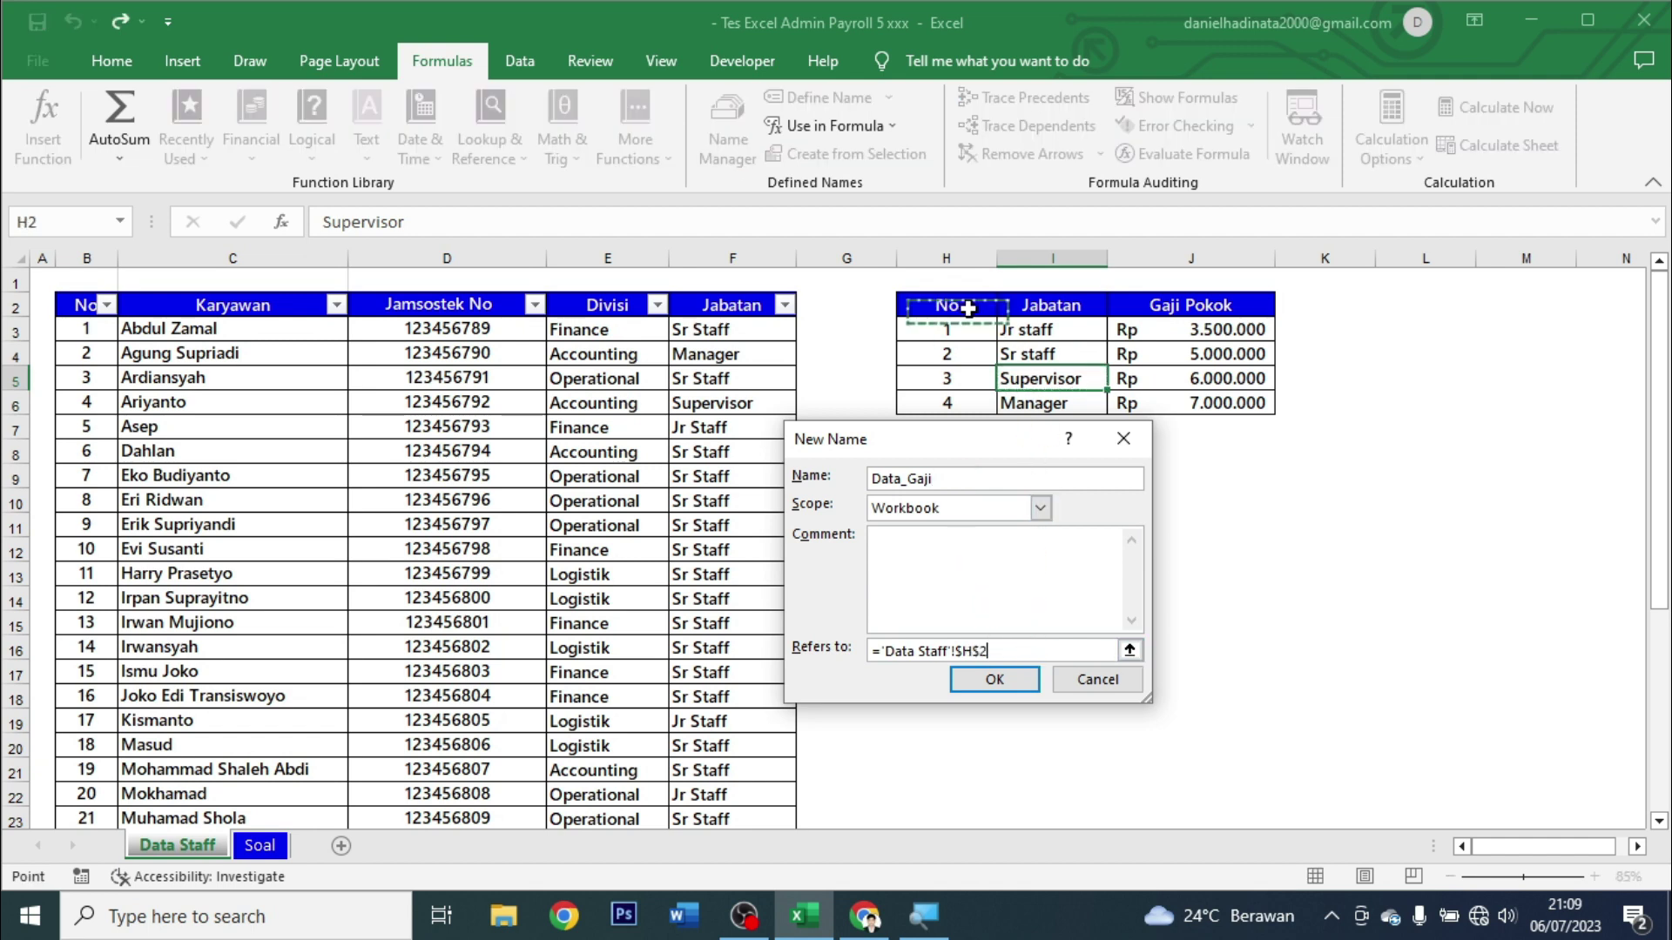
pyautogui.click(1002, 681)
# Review both defined names in Name Manager, checking Data_Karyawan's range.
pyautogui.click(742, 161)
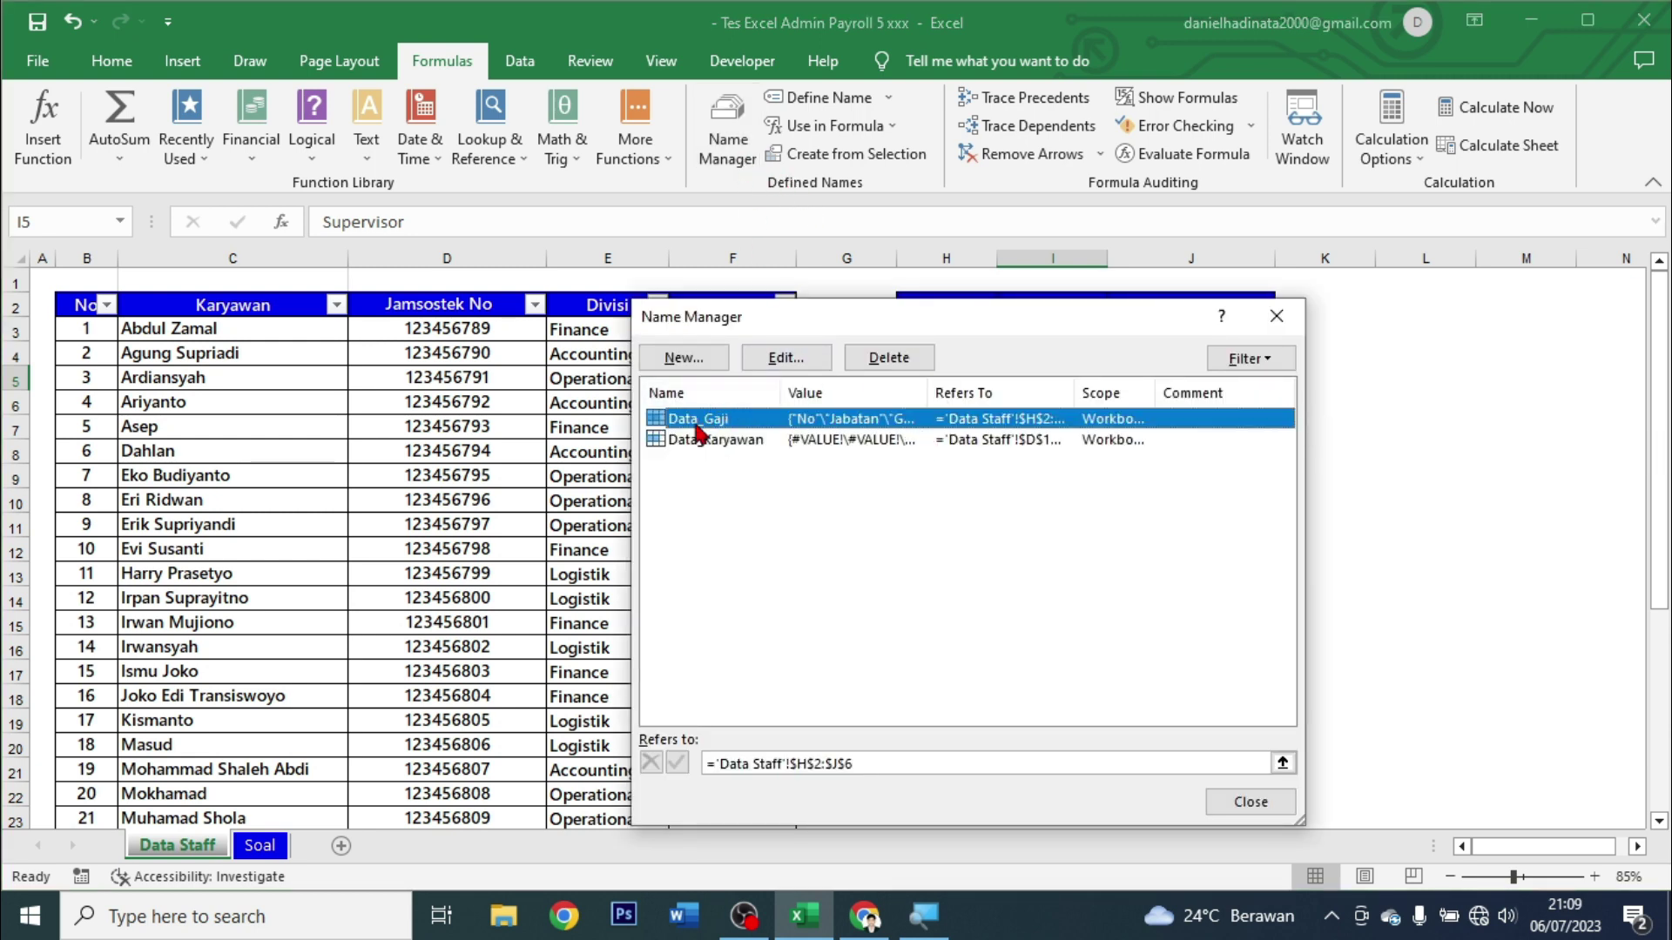
pyautogui.moveTo(871, 319)
pyautogui.mouseDown()
pyautogui.moveTo(1066, 310)
pyautogui.moveTo(411, 325)
pyautogui.mouseUp()
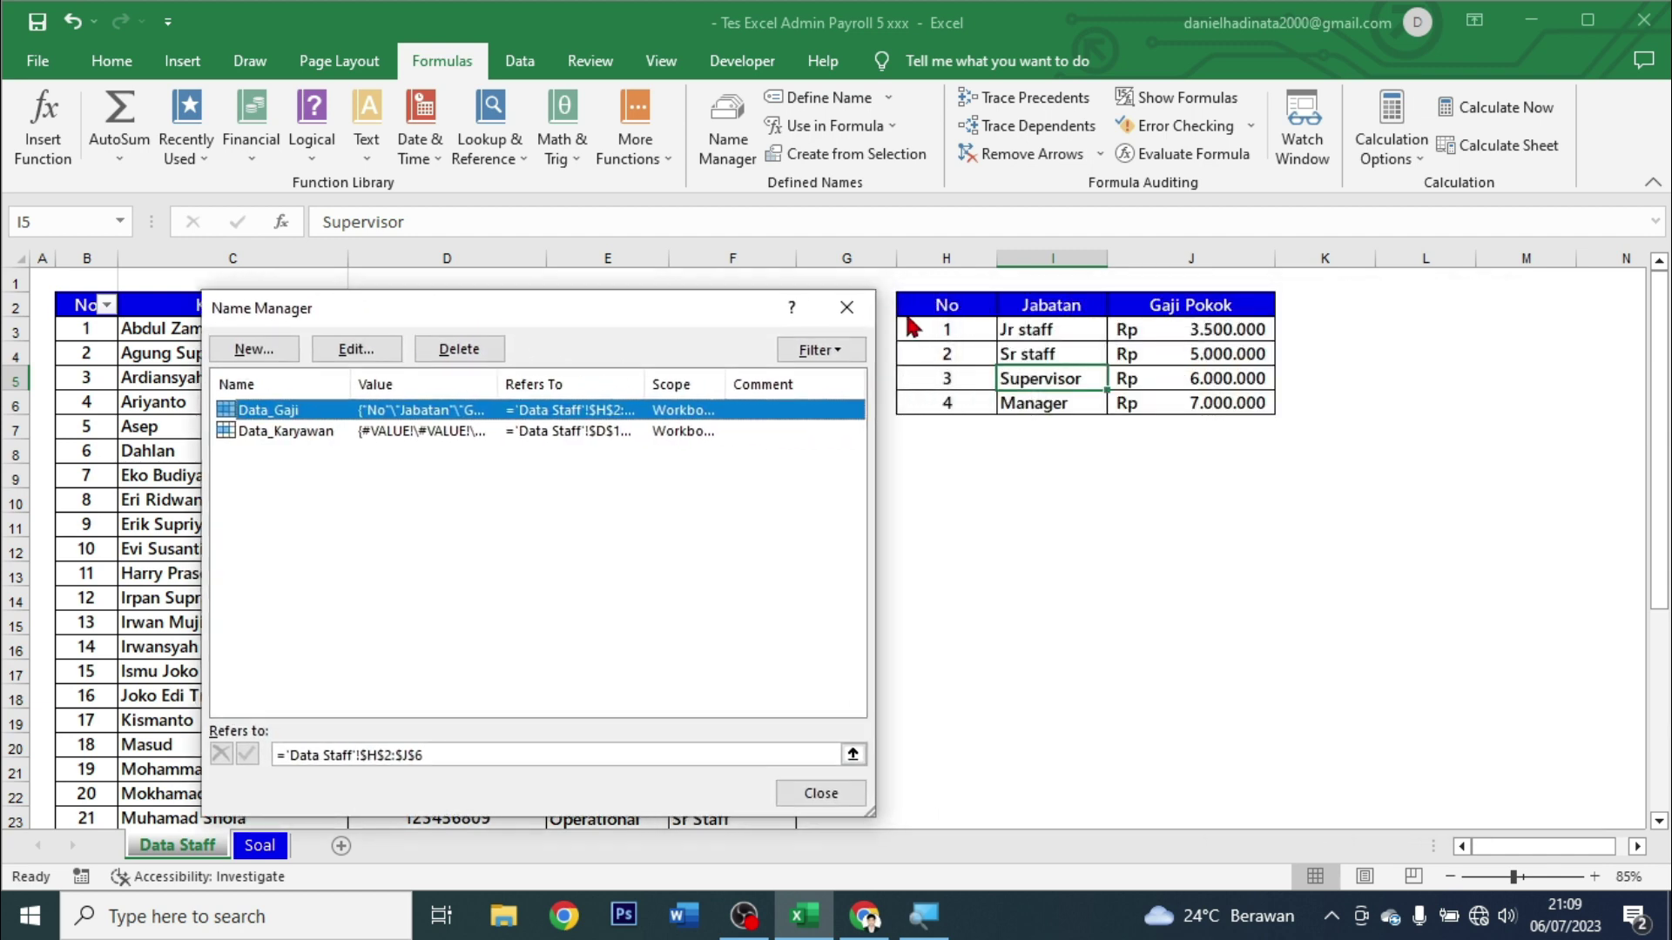
pyautogui.moveTo(545, 297); pyautogui.dragTo(958, 271)
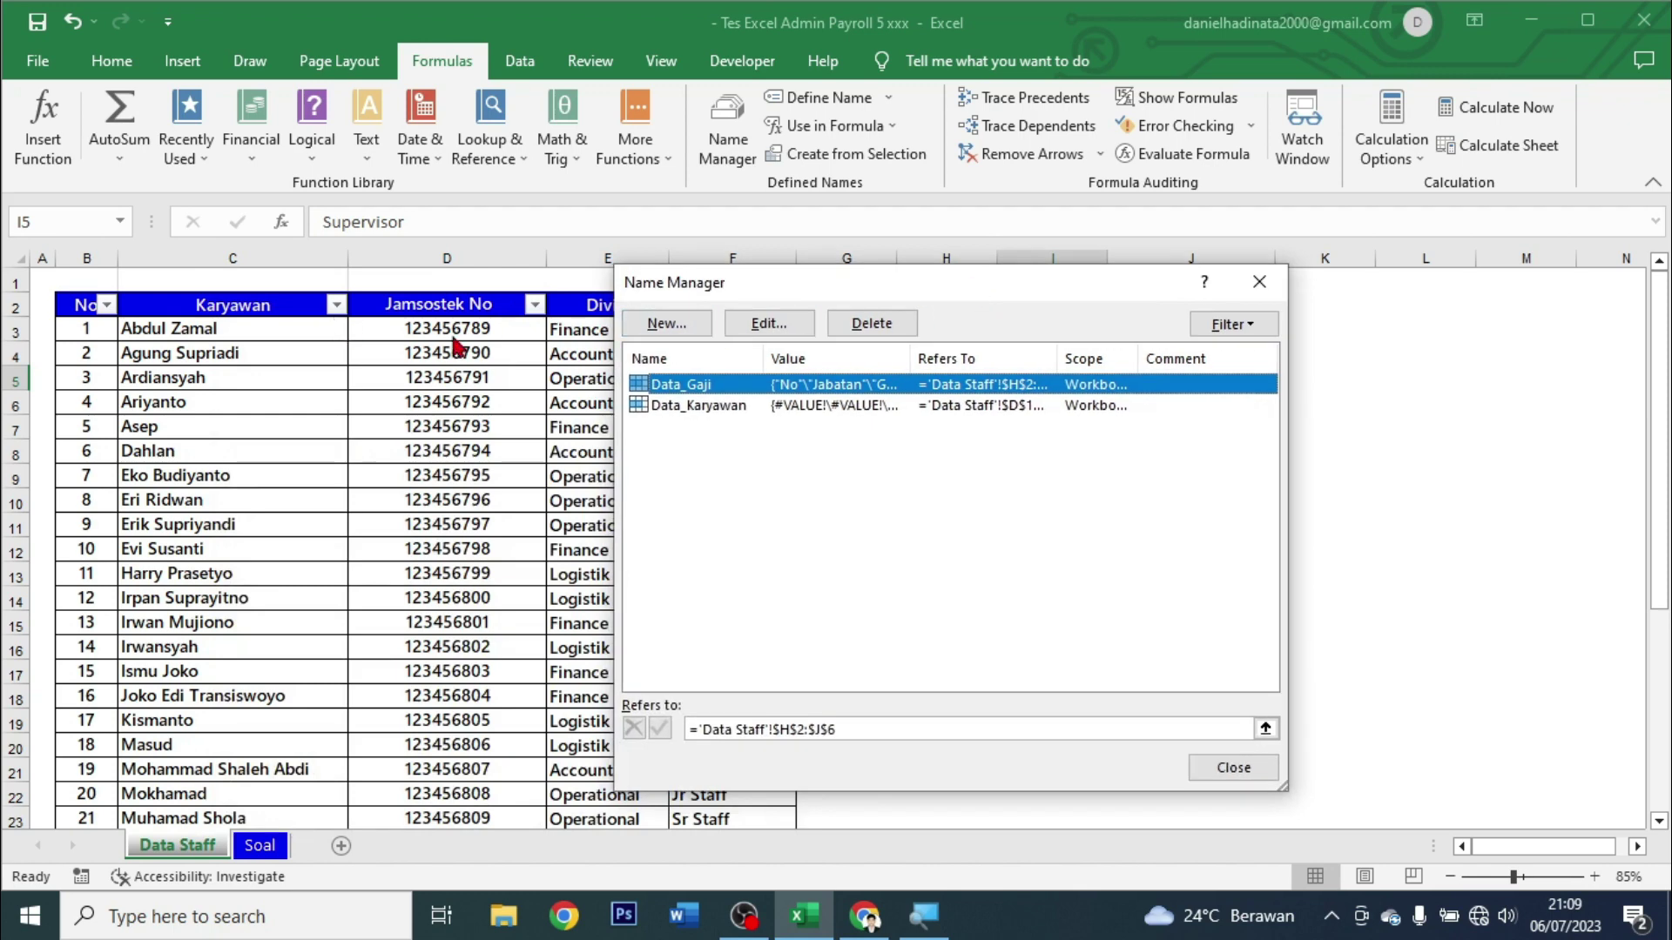
pyautogui.click(743, 405)
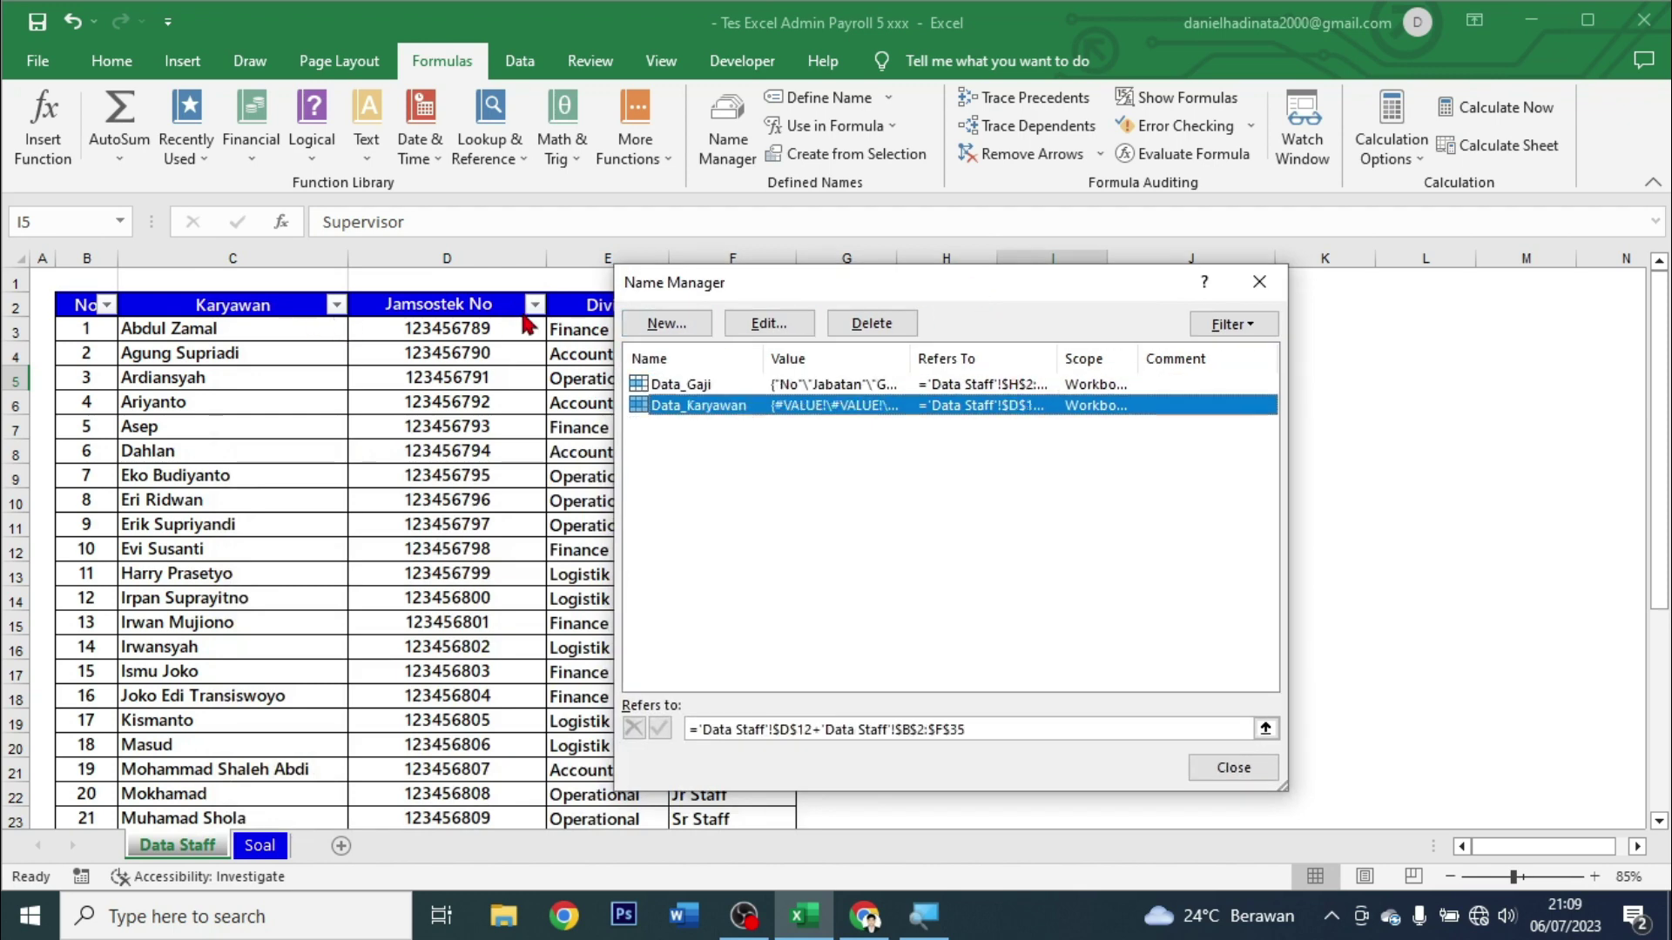
pyautogui.click(1259, 281)
# Go to the Soal sheet and select cell F3 for the Jamsostek No.
pyautogui.click(260, 846)
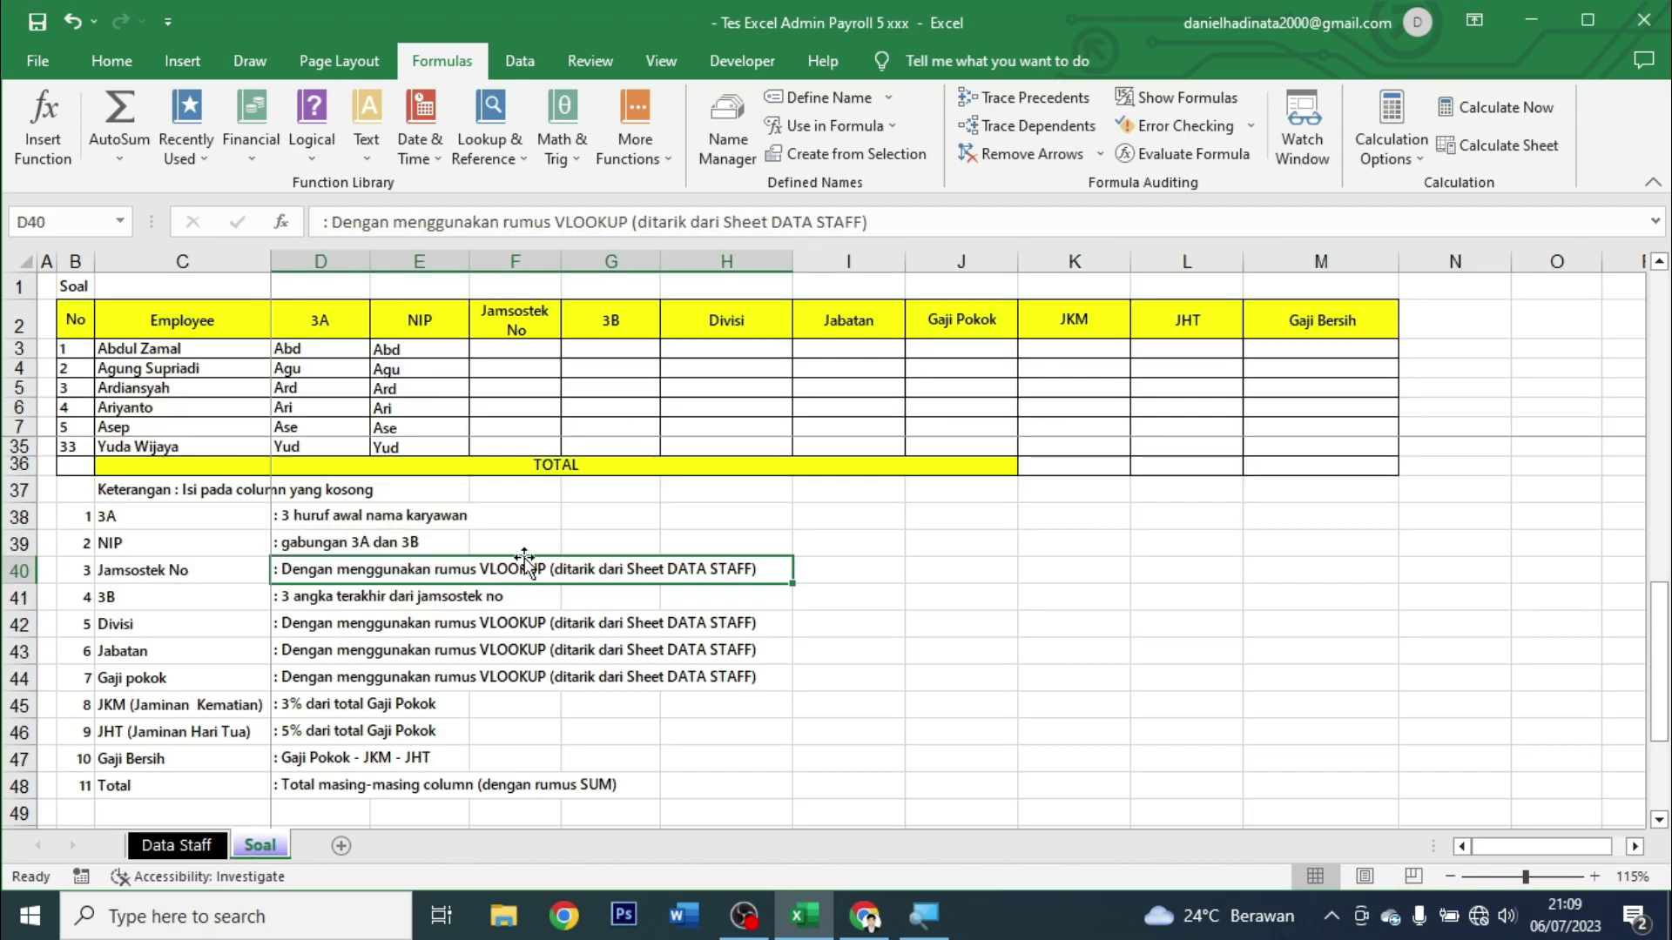
pyautogui.scroll(6, 788, 445)
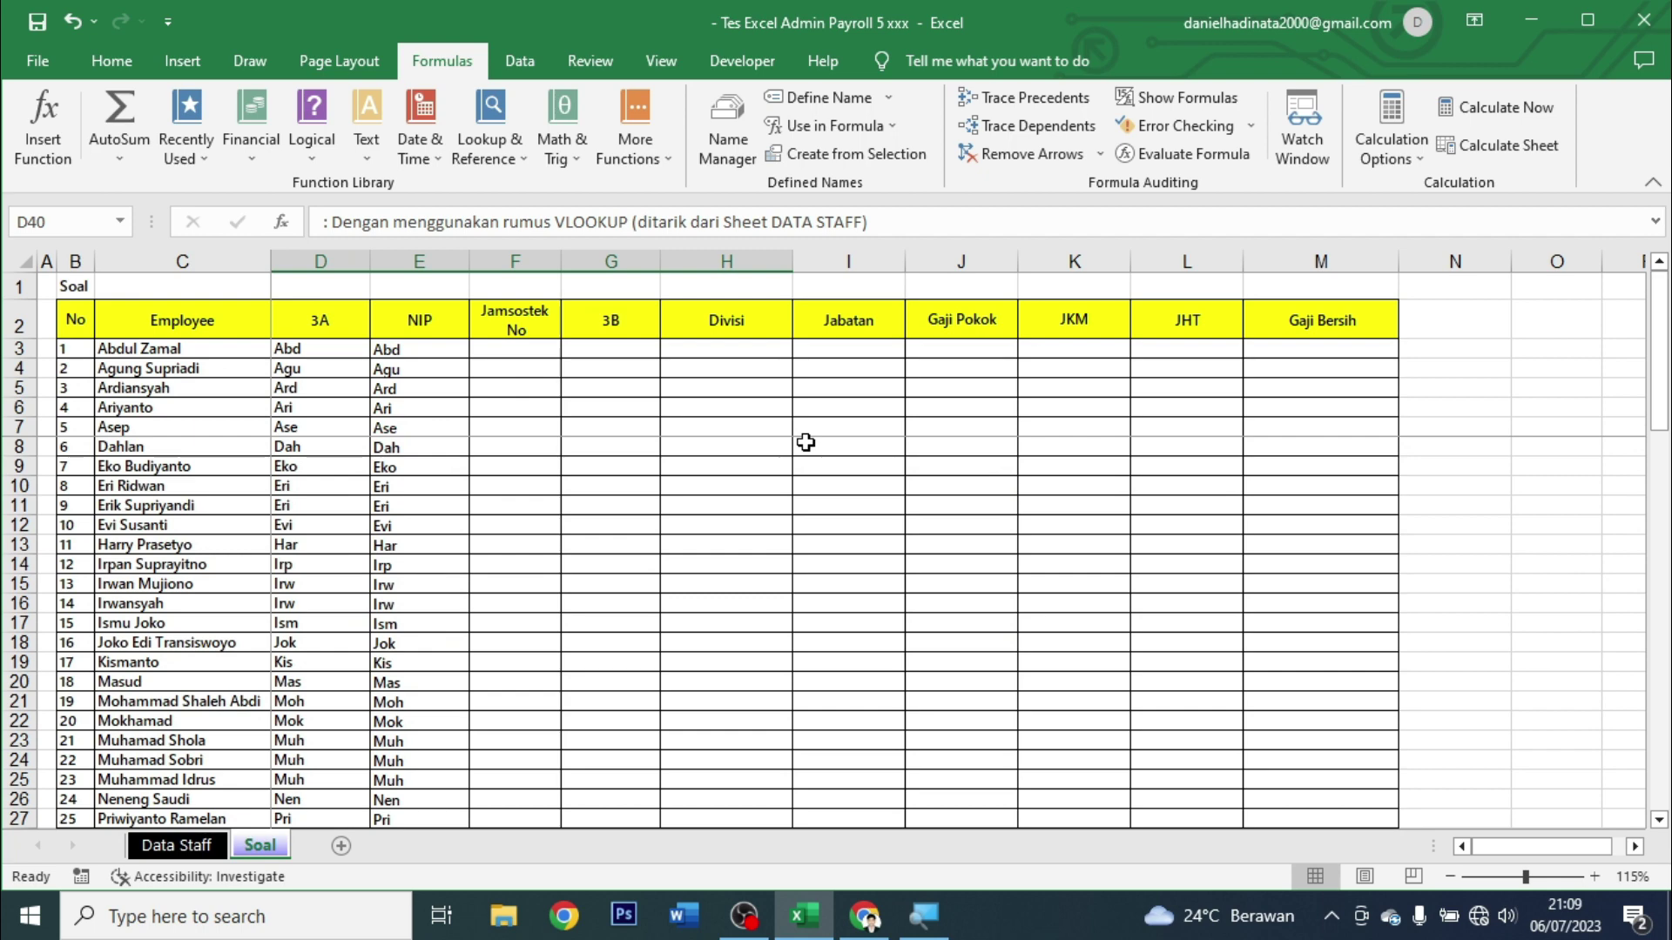
pyautogui.click(521, 348)
pyautogui.scroll(-3, 597, 511)
pyautogui.scroll(-3, 615, 526)
pyautogui.scroll(-3, 622, 531)
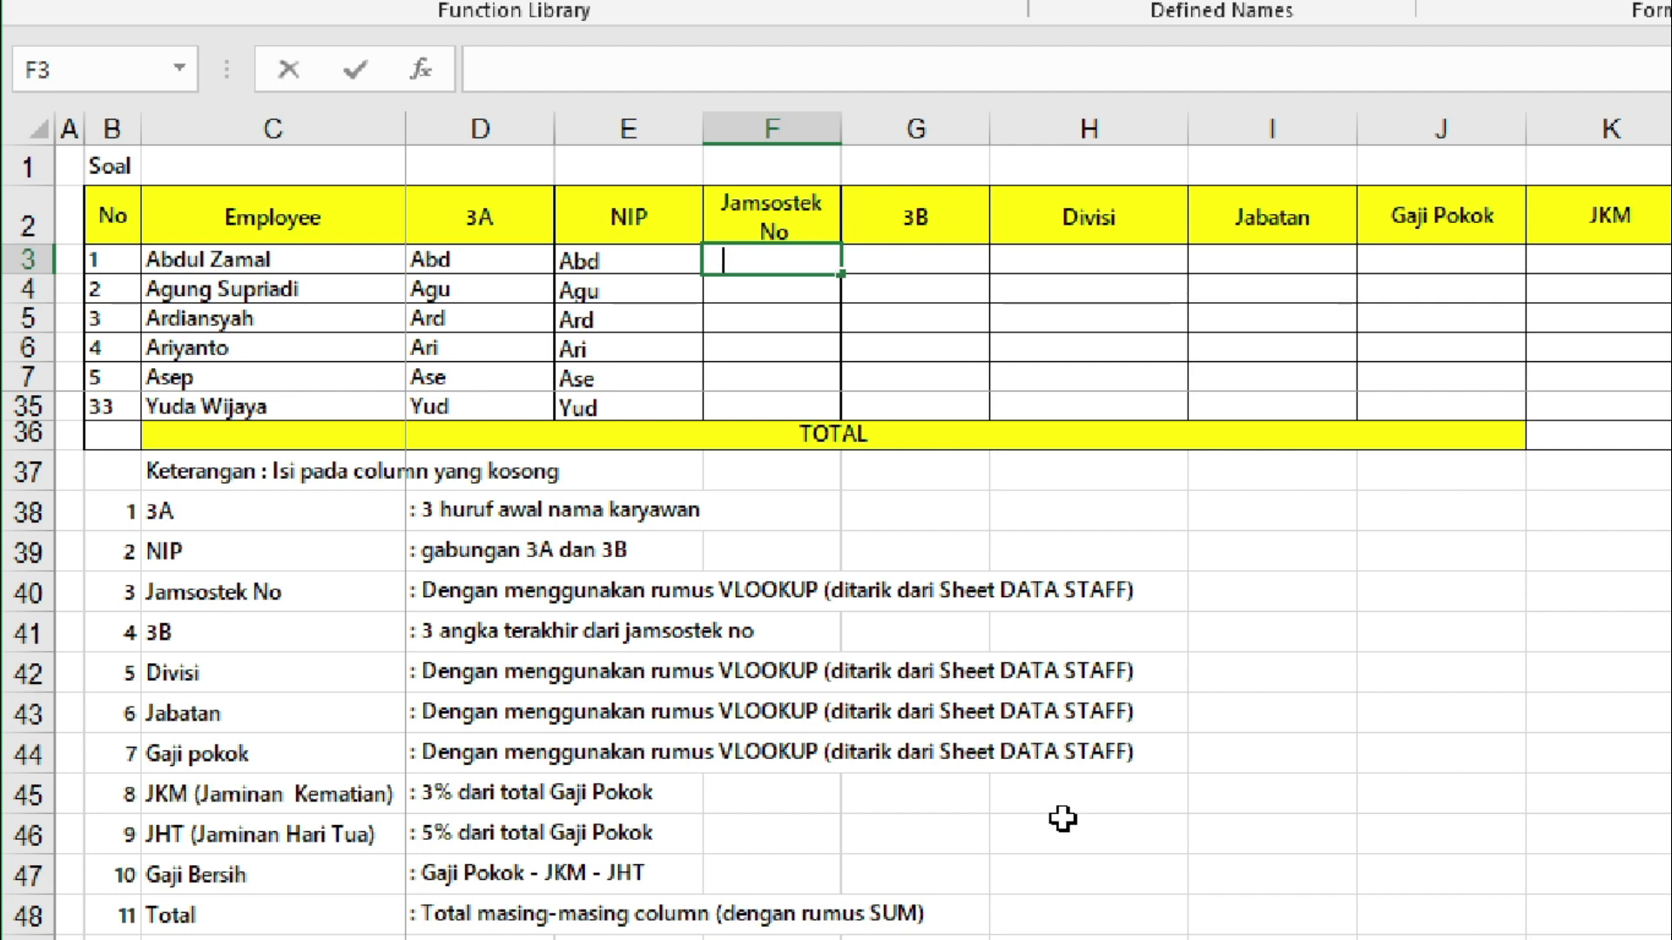
# Begin F3's formula as =VLOOKUP(C3;Data_Karyawan; with C3's name as lookup value.
pyautogui.write('=vlo')
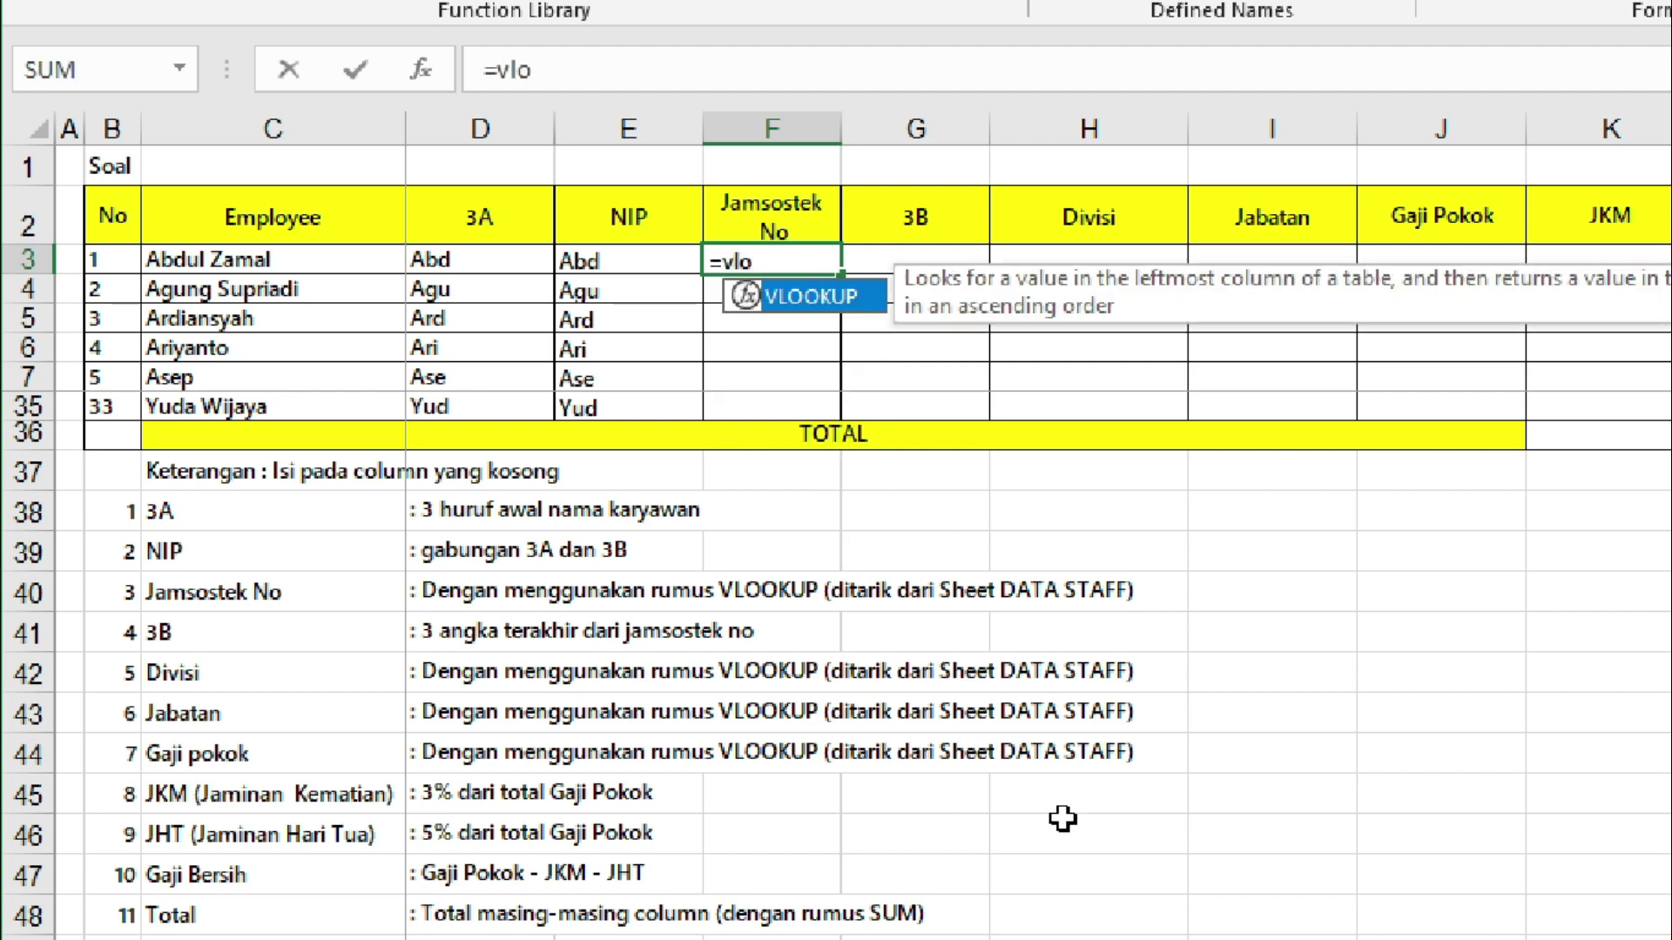
pyautogui.press('Tab')
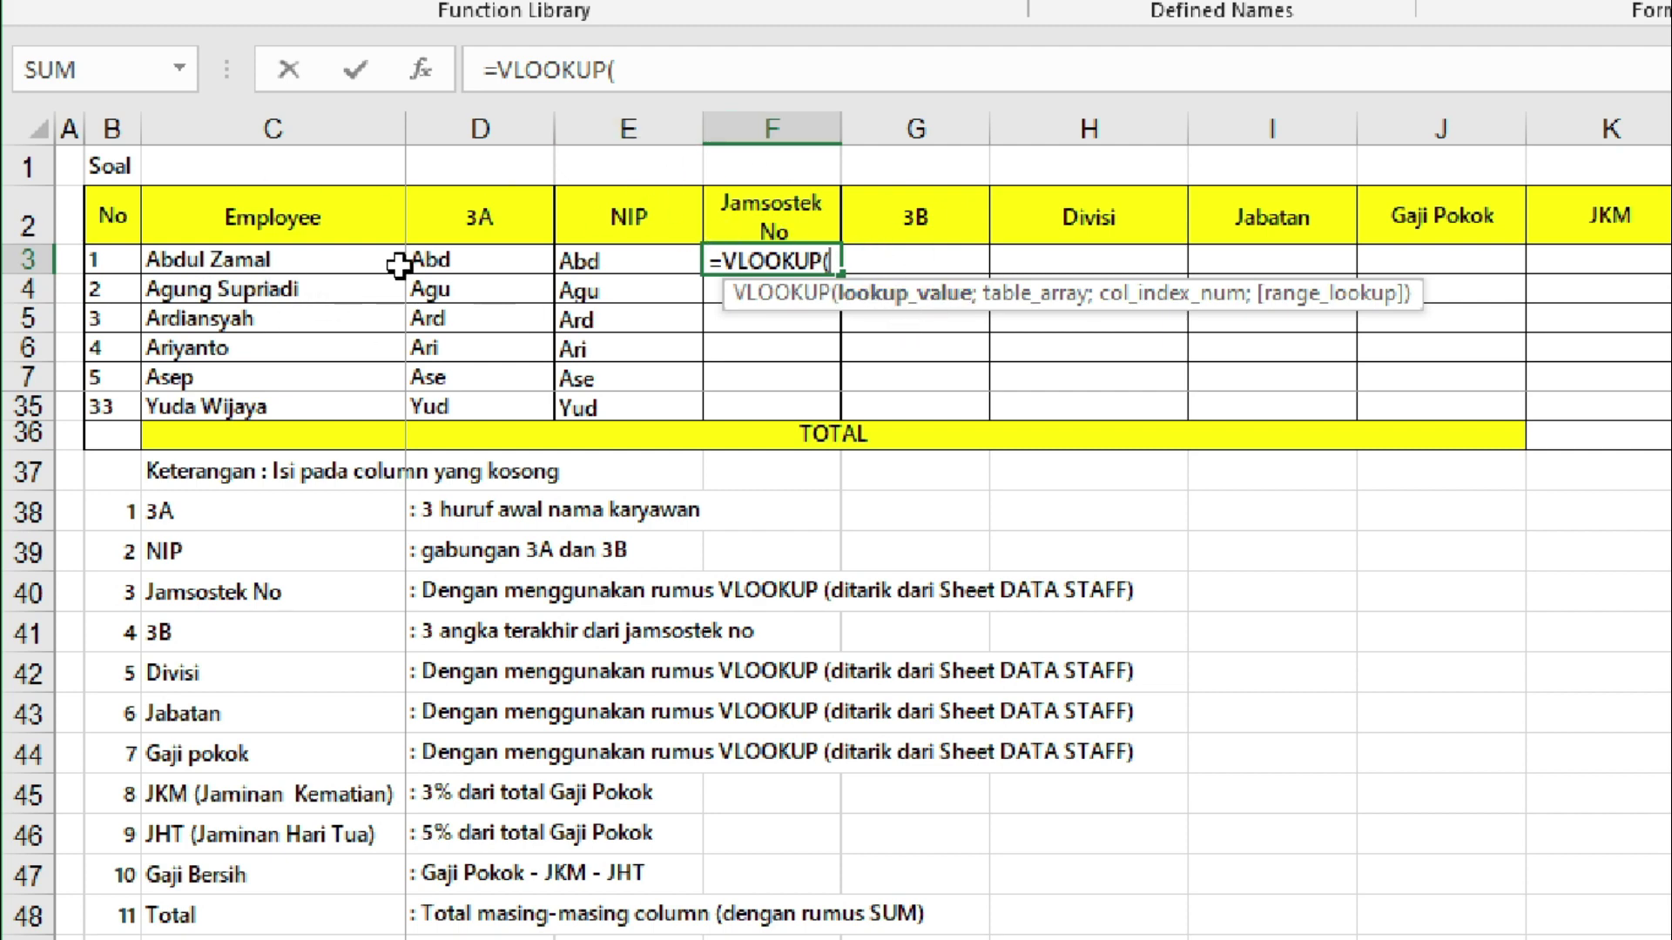
pyautogui.click(325, 265)
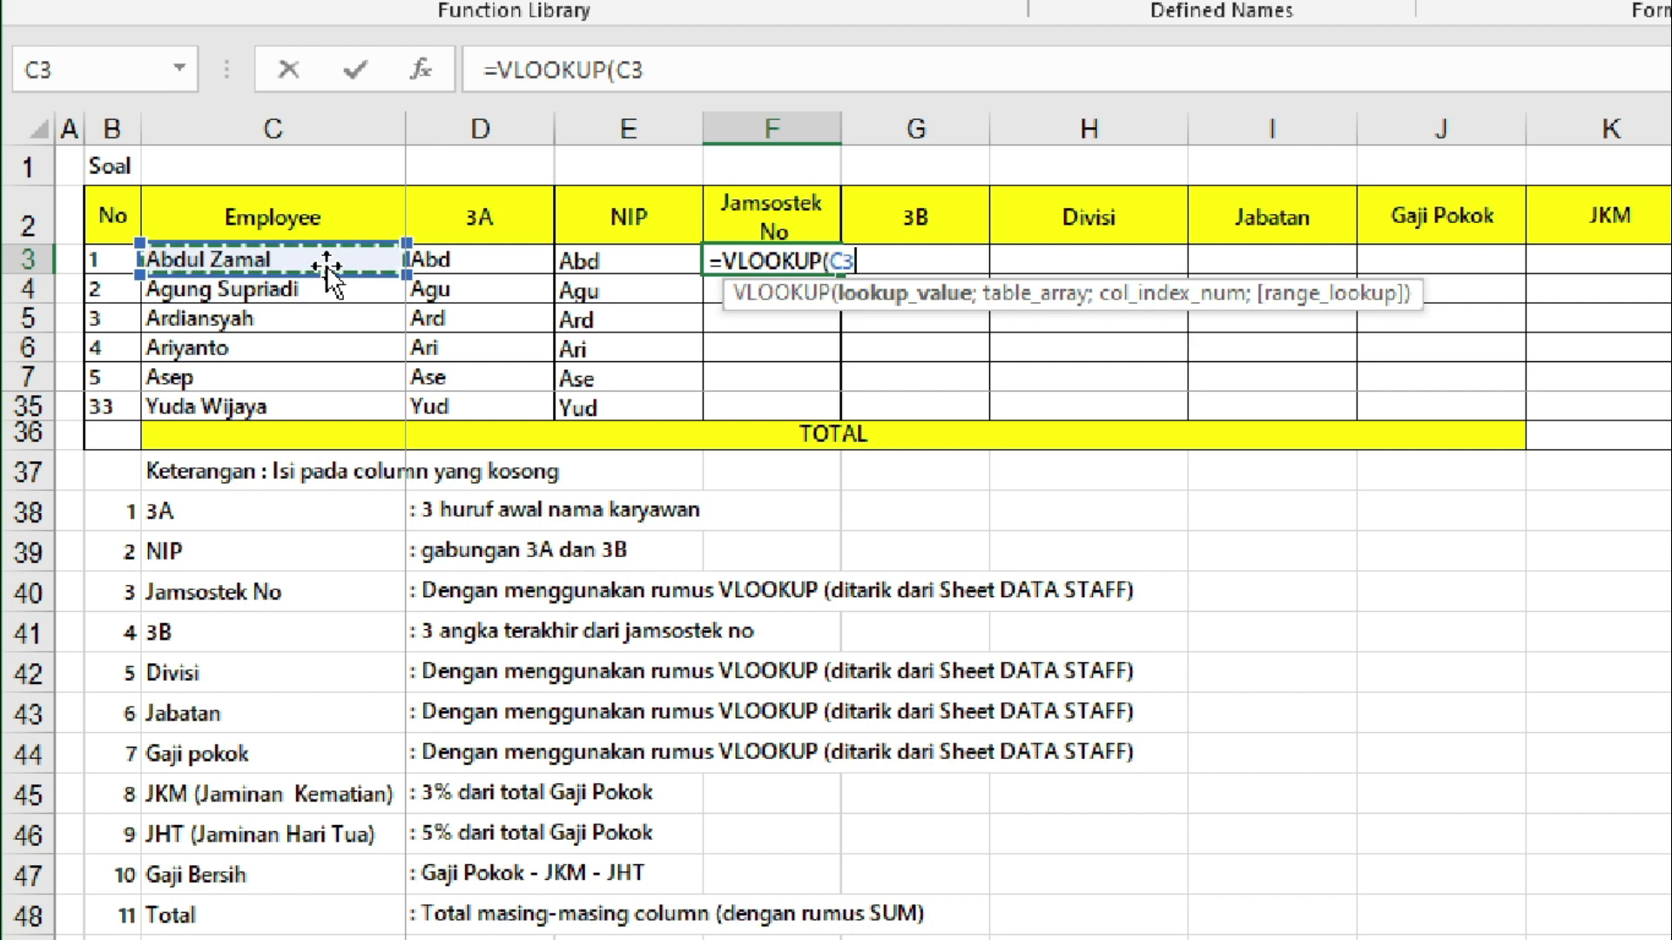
pyautogui.write(';')
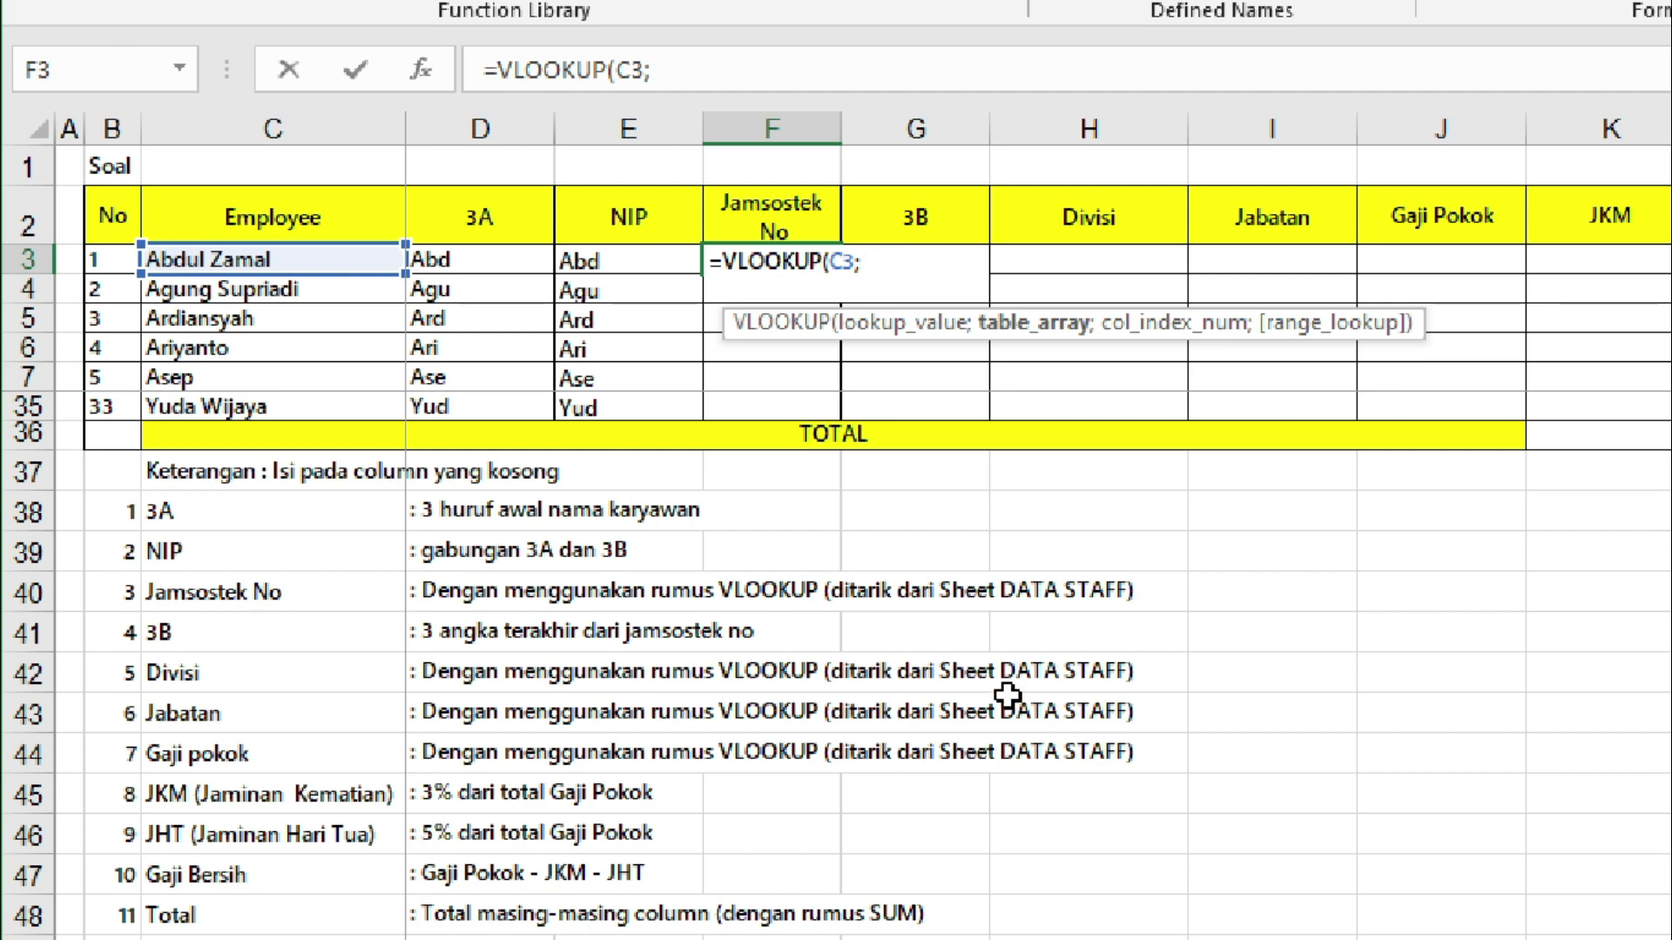
pyautogui.write('data')
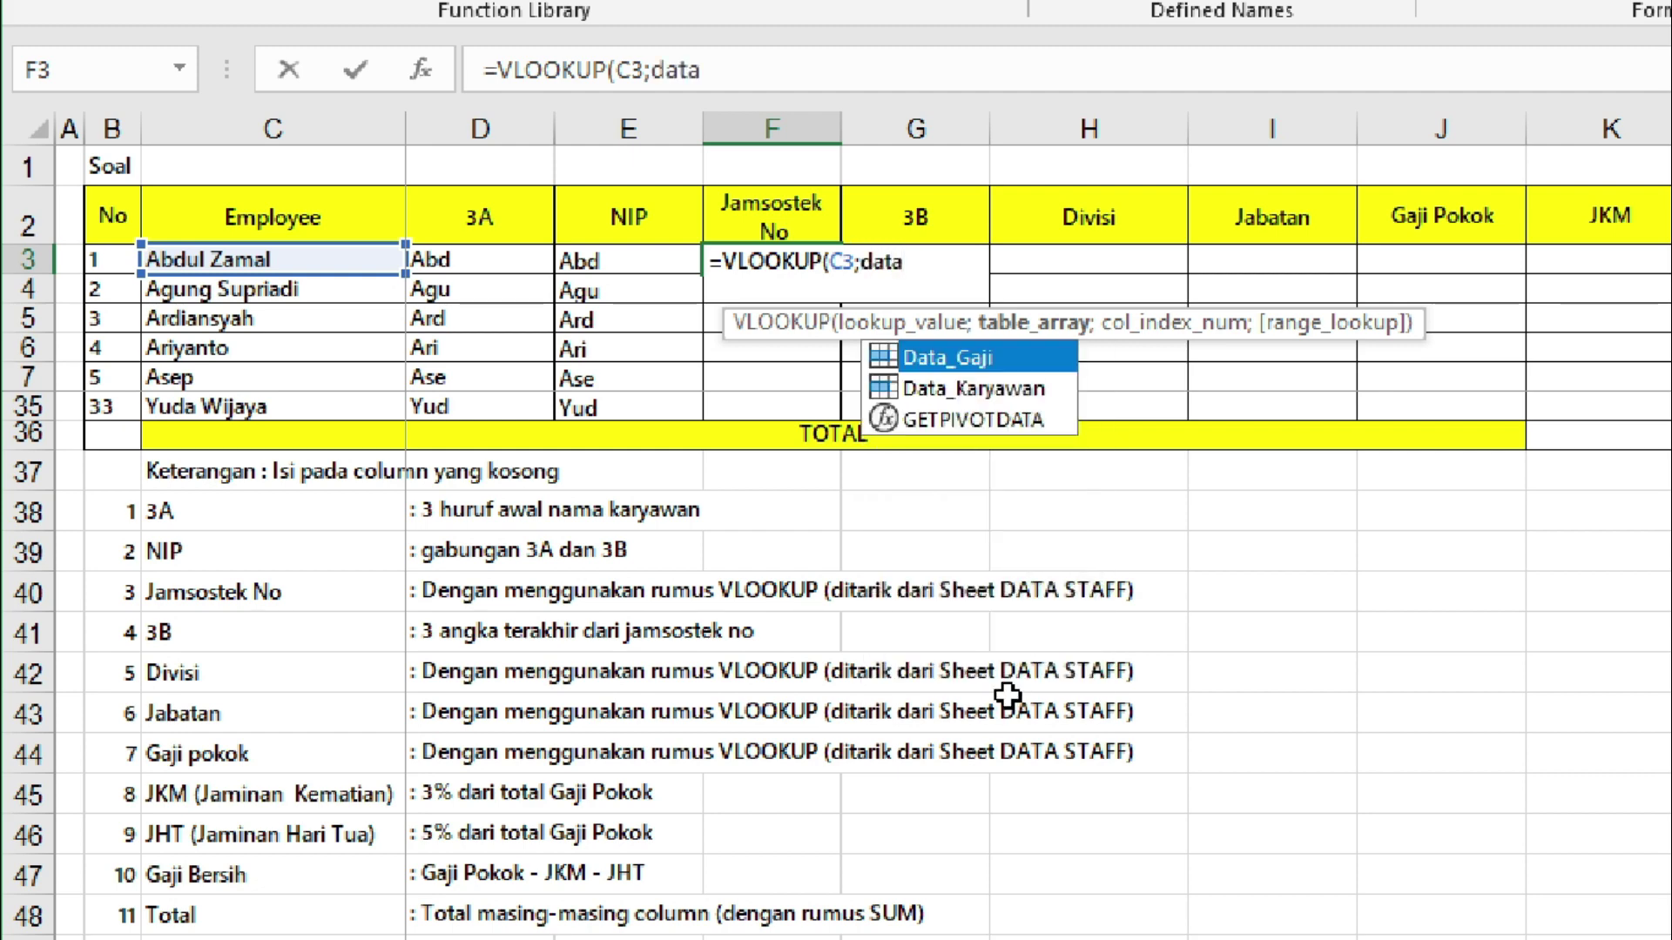
pyautogui.press('Down')
pyautogui.press('Tab')
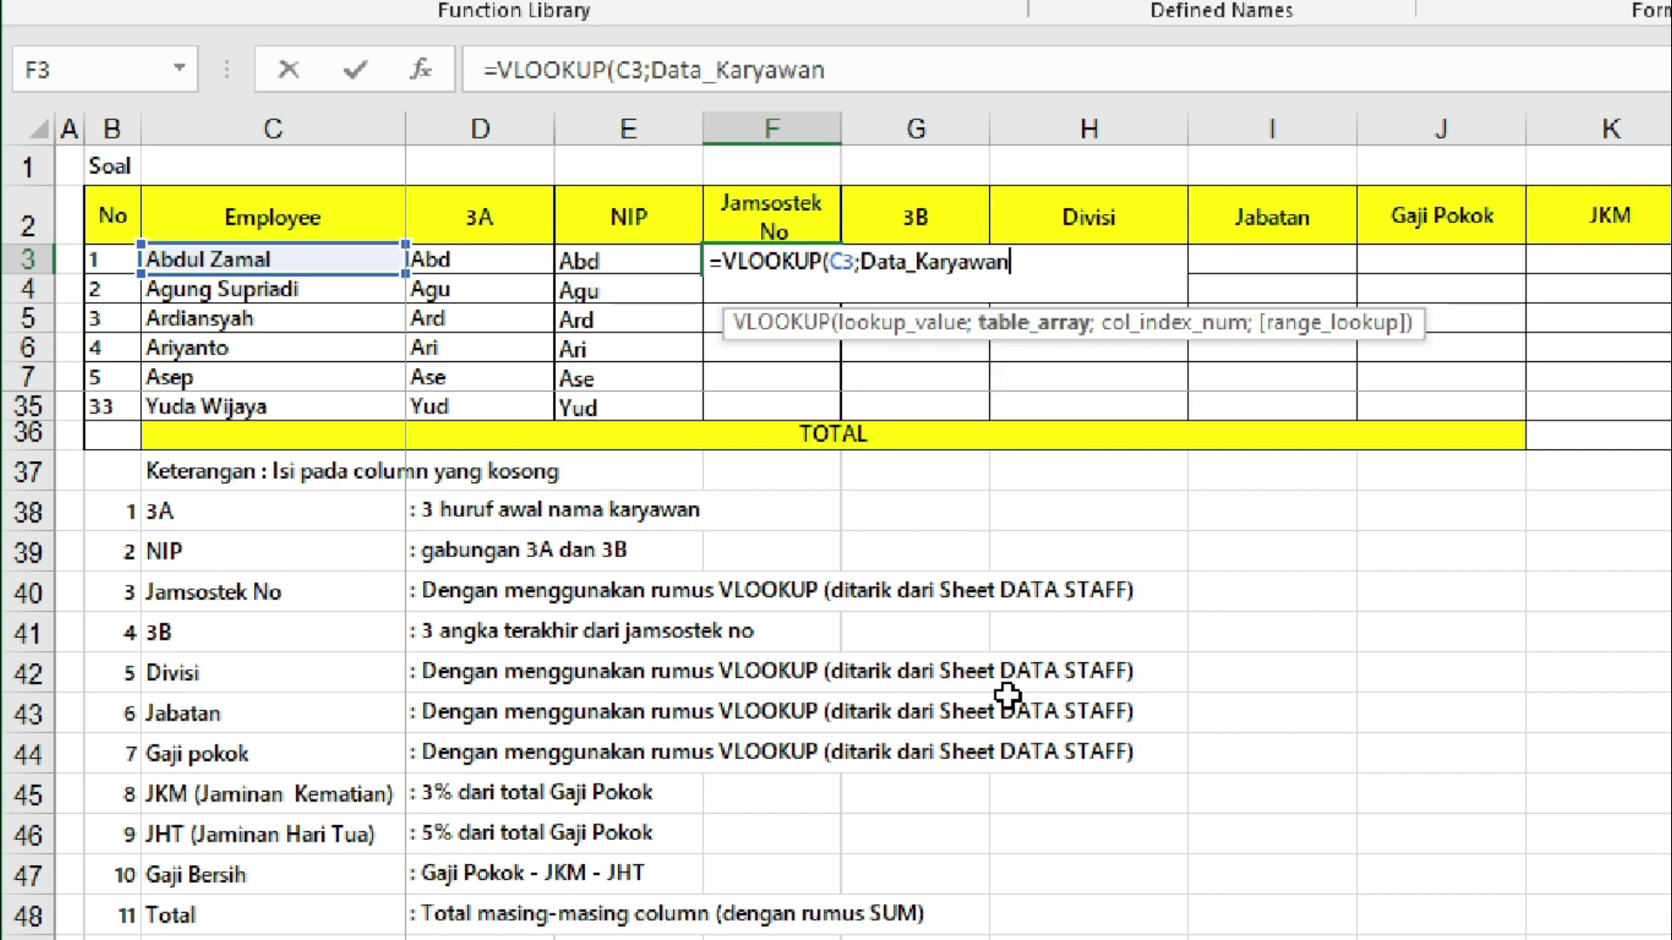
pyautogui.write(';')
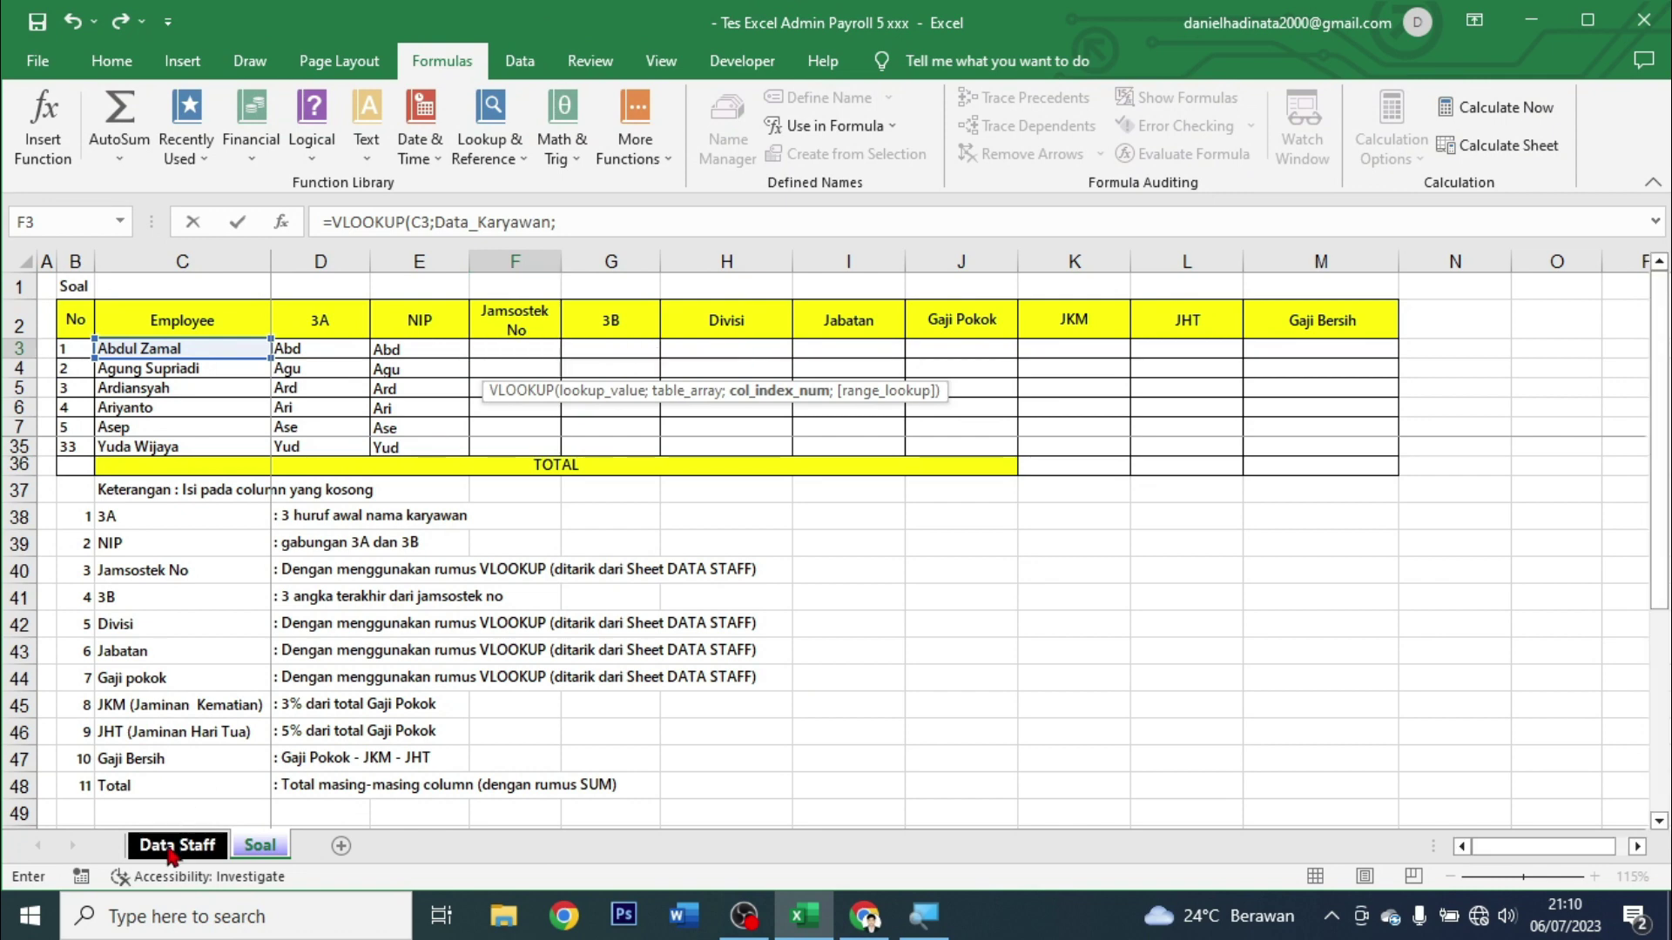
# Strip the stray sheet reference and finish F3 as =VLOOKUP(C3;Data_Karyawan;3;FALSE).
pyautogui.click(172, 849)
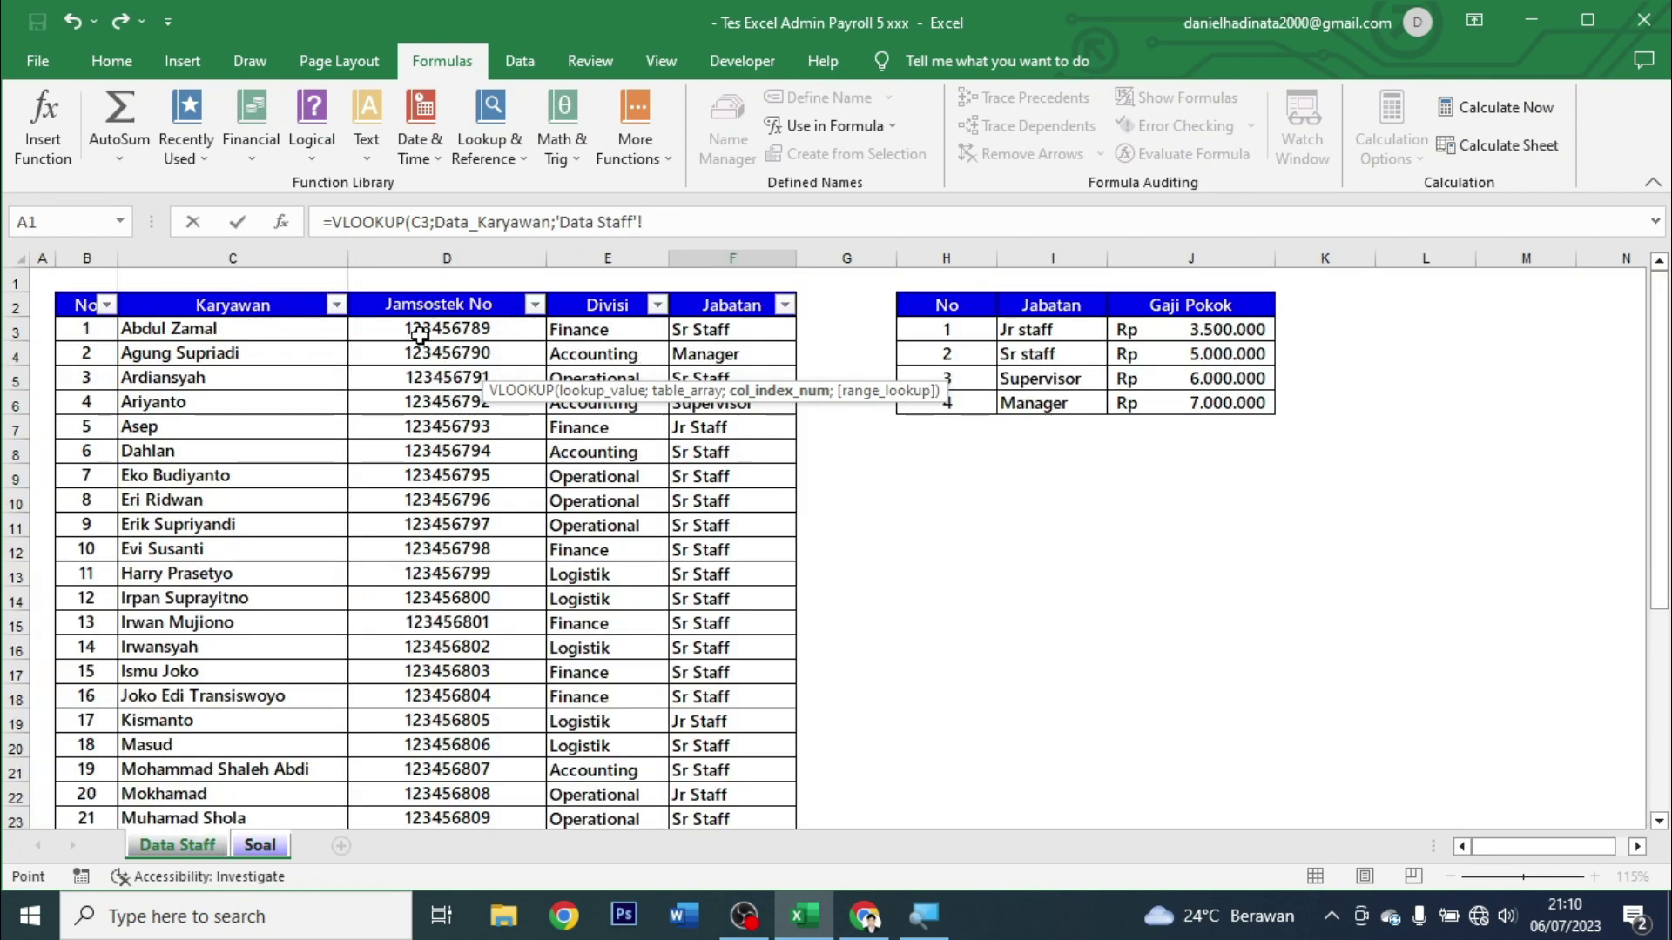
pyautogui.click(685, 225)
pyautogui.press('BackSpace')
pyautogui.press('BackSpace')
pyautogui.press('BackSpace')
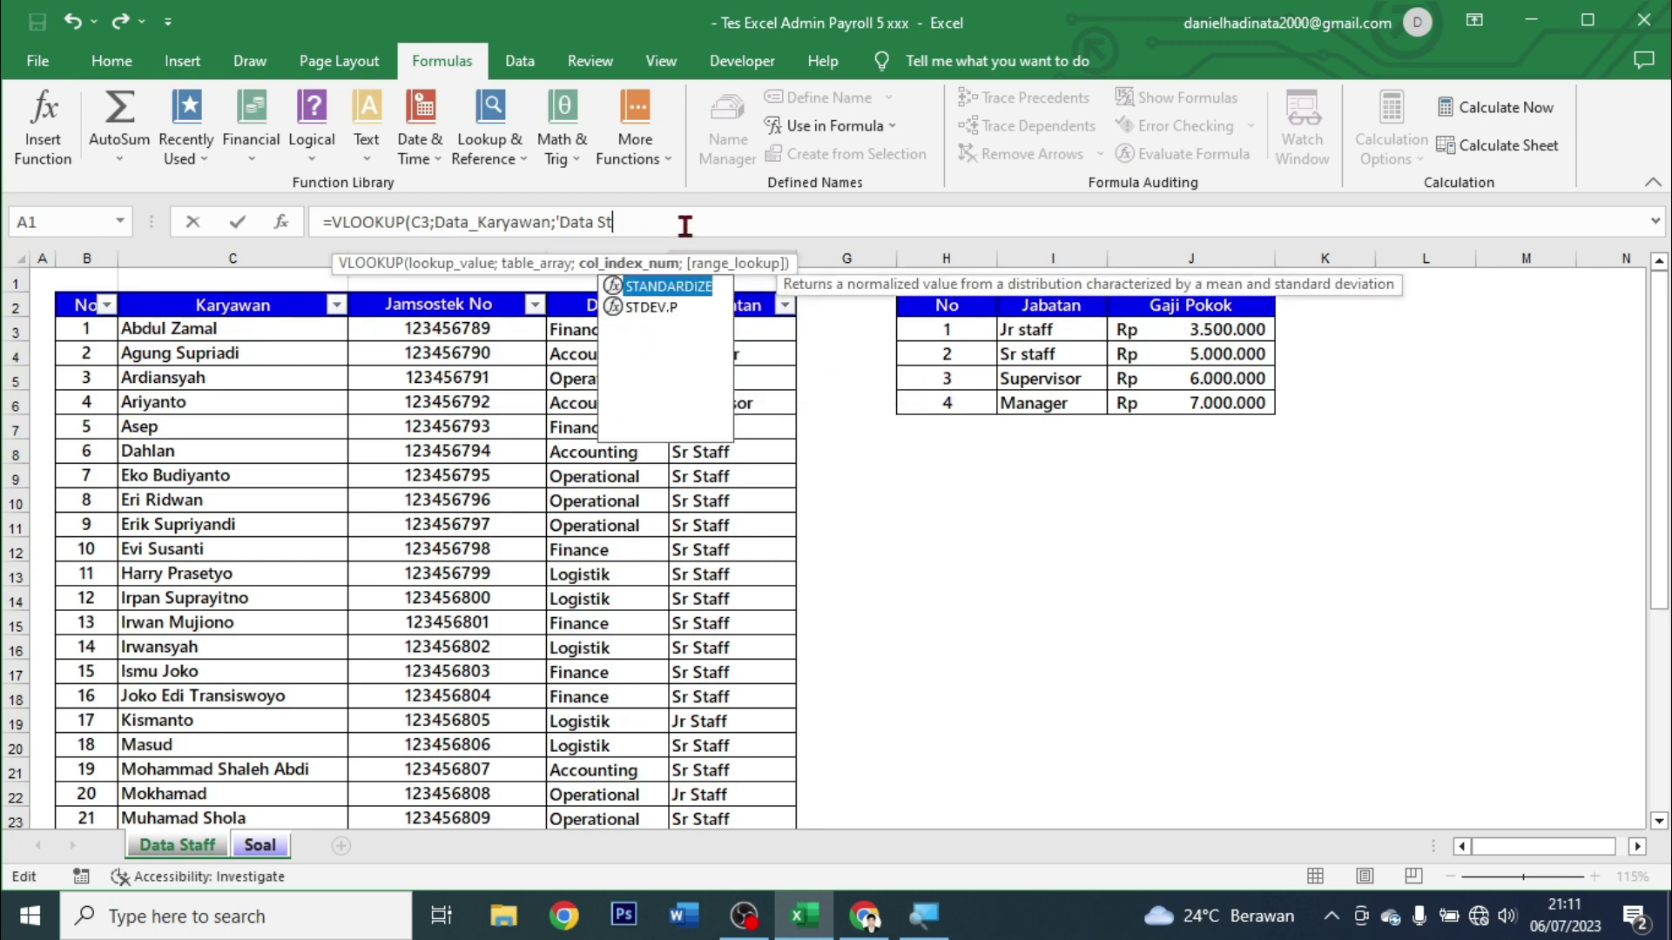
pyautogui.press('BackSpace')
pyautogui.press('BackSpace')
pyautogui.press('BackSpace')
pyautogui.press('BackSpace')
pyautogui.press('BackSpace')
pyautogui.press('BackSpace')
pyautogui.press('BackSpace')
pyautogui.press('BackSpace')
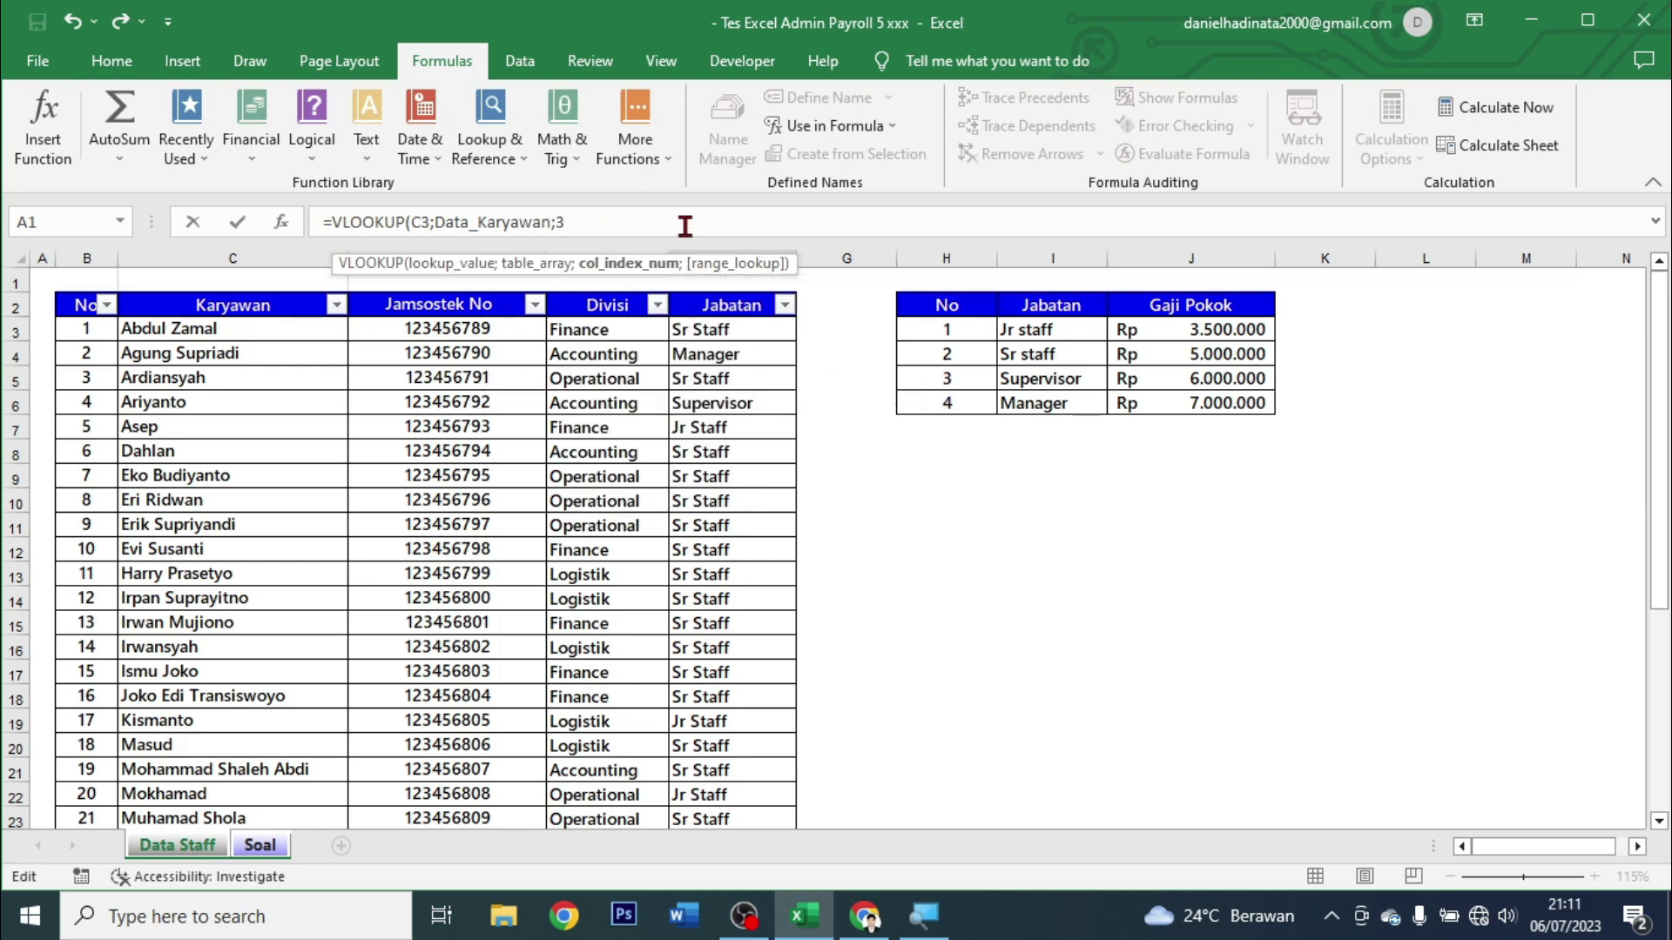
pyautogui.write(';')
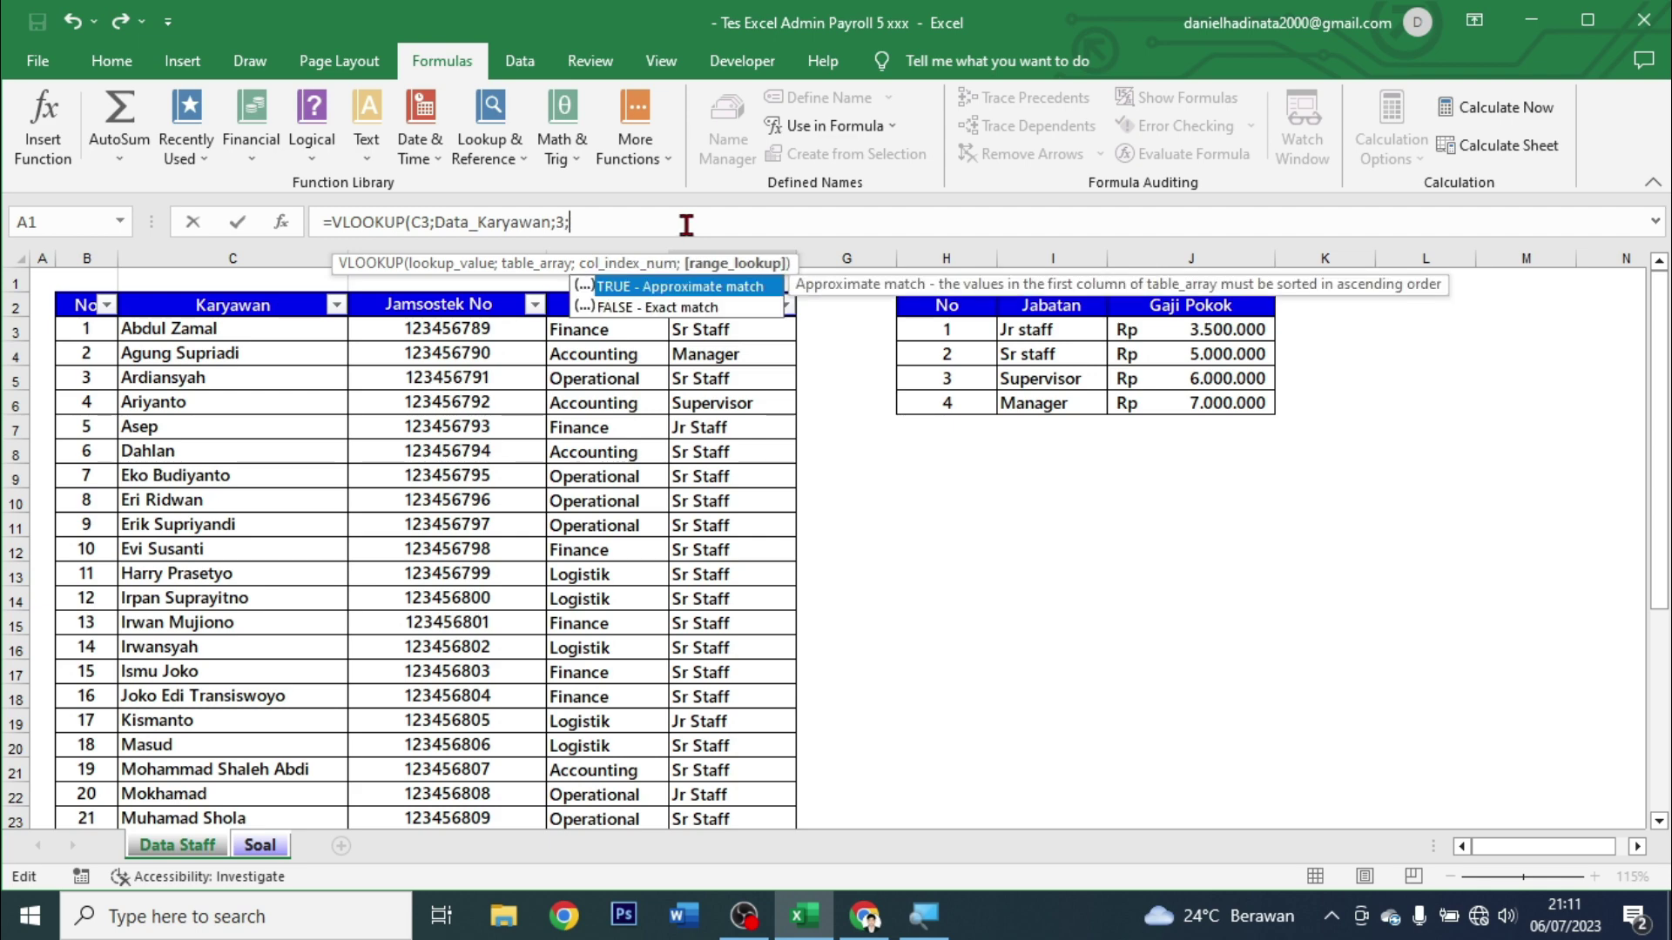
pyautogui.press('Escape')
pyautogui.write(')')
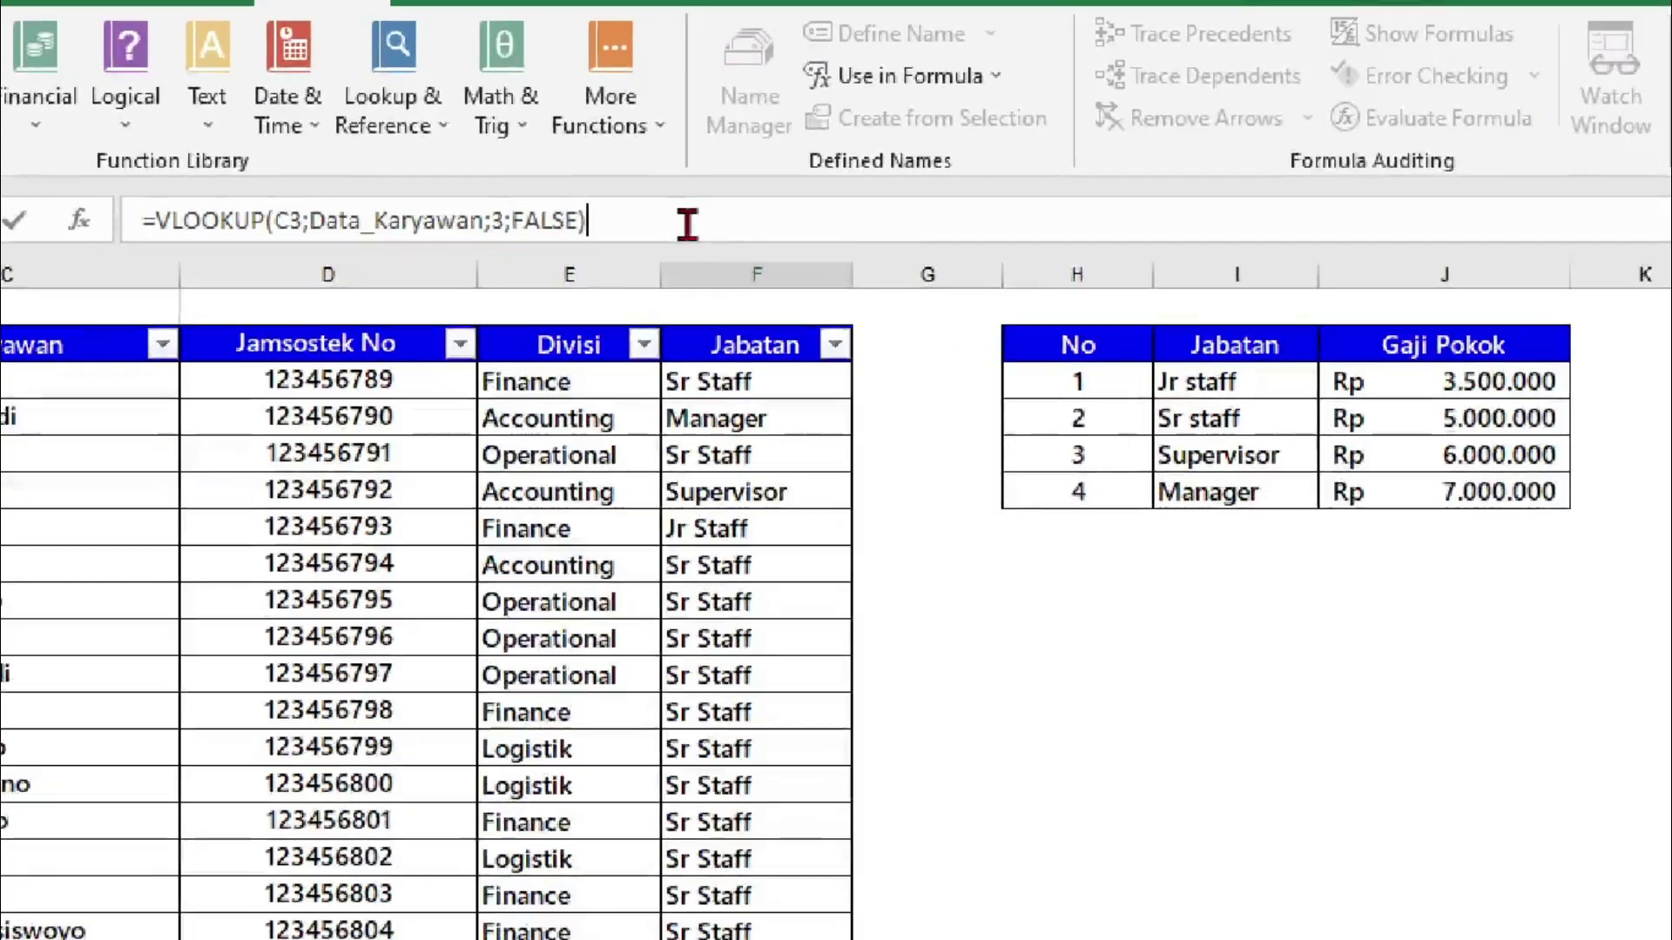
pyautogui.press('Return')
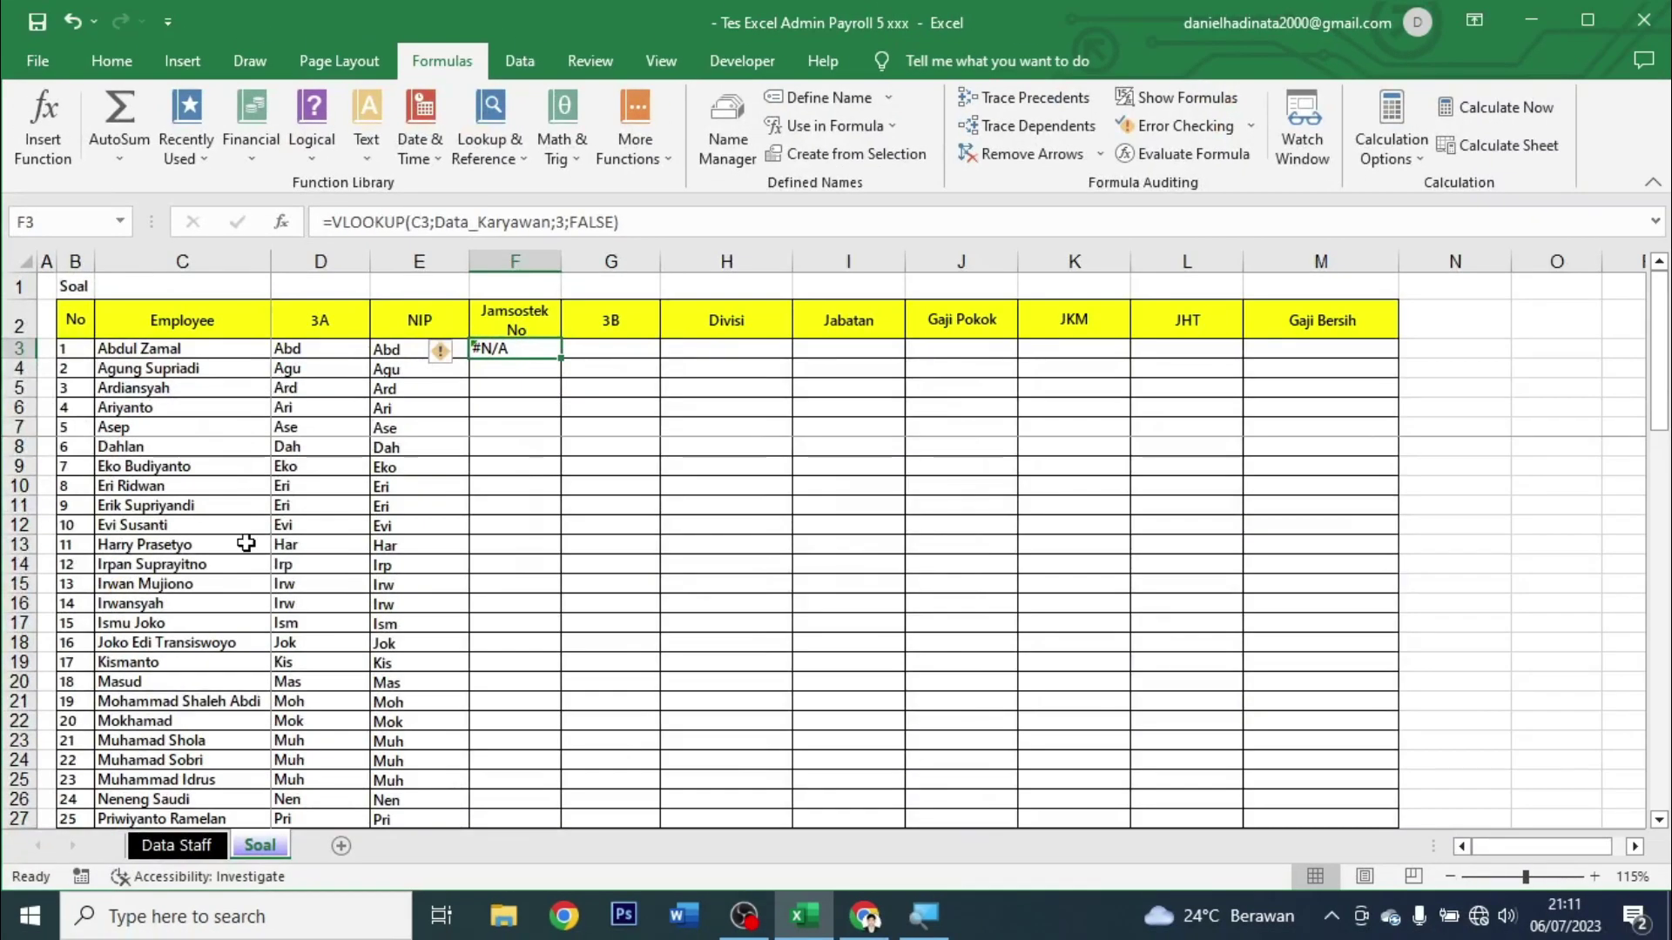
pyautogui.click(178, 844)
pyautogui.click(209, 332)
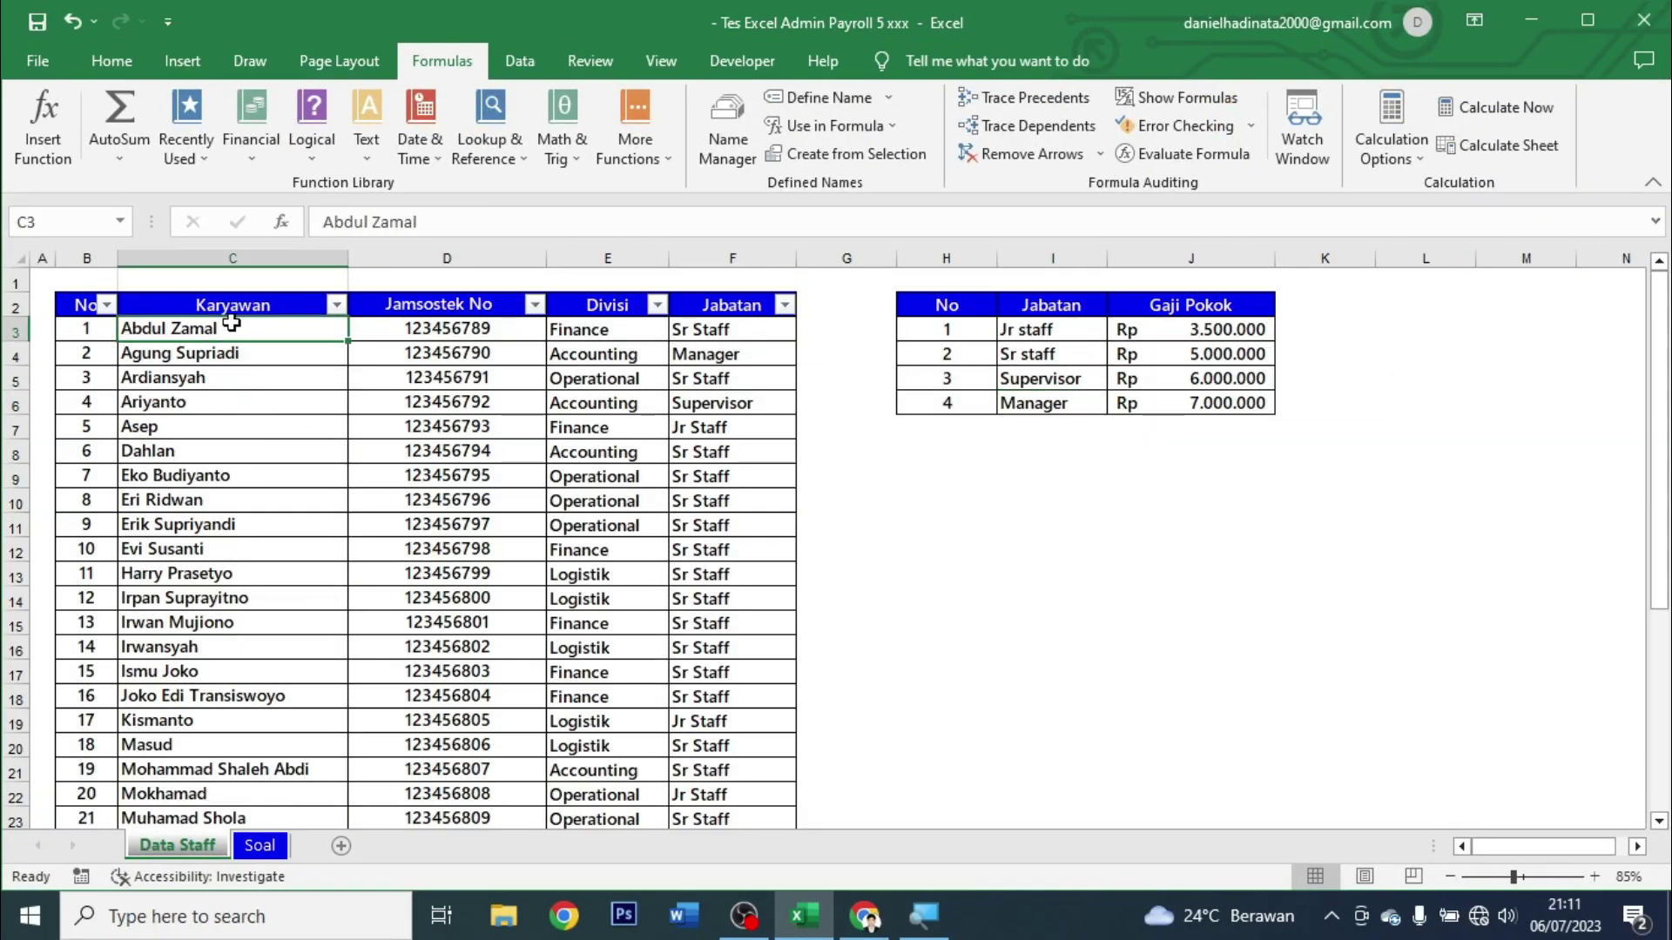
pyautogui.click(261, 845)
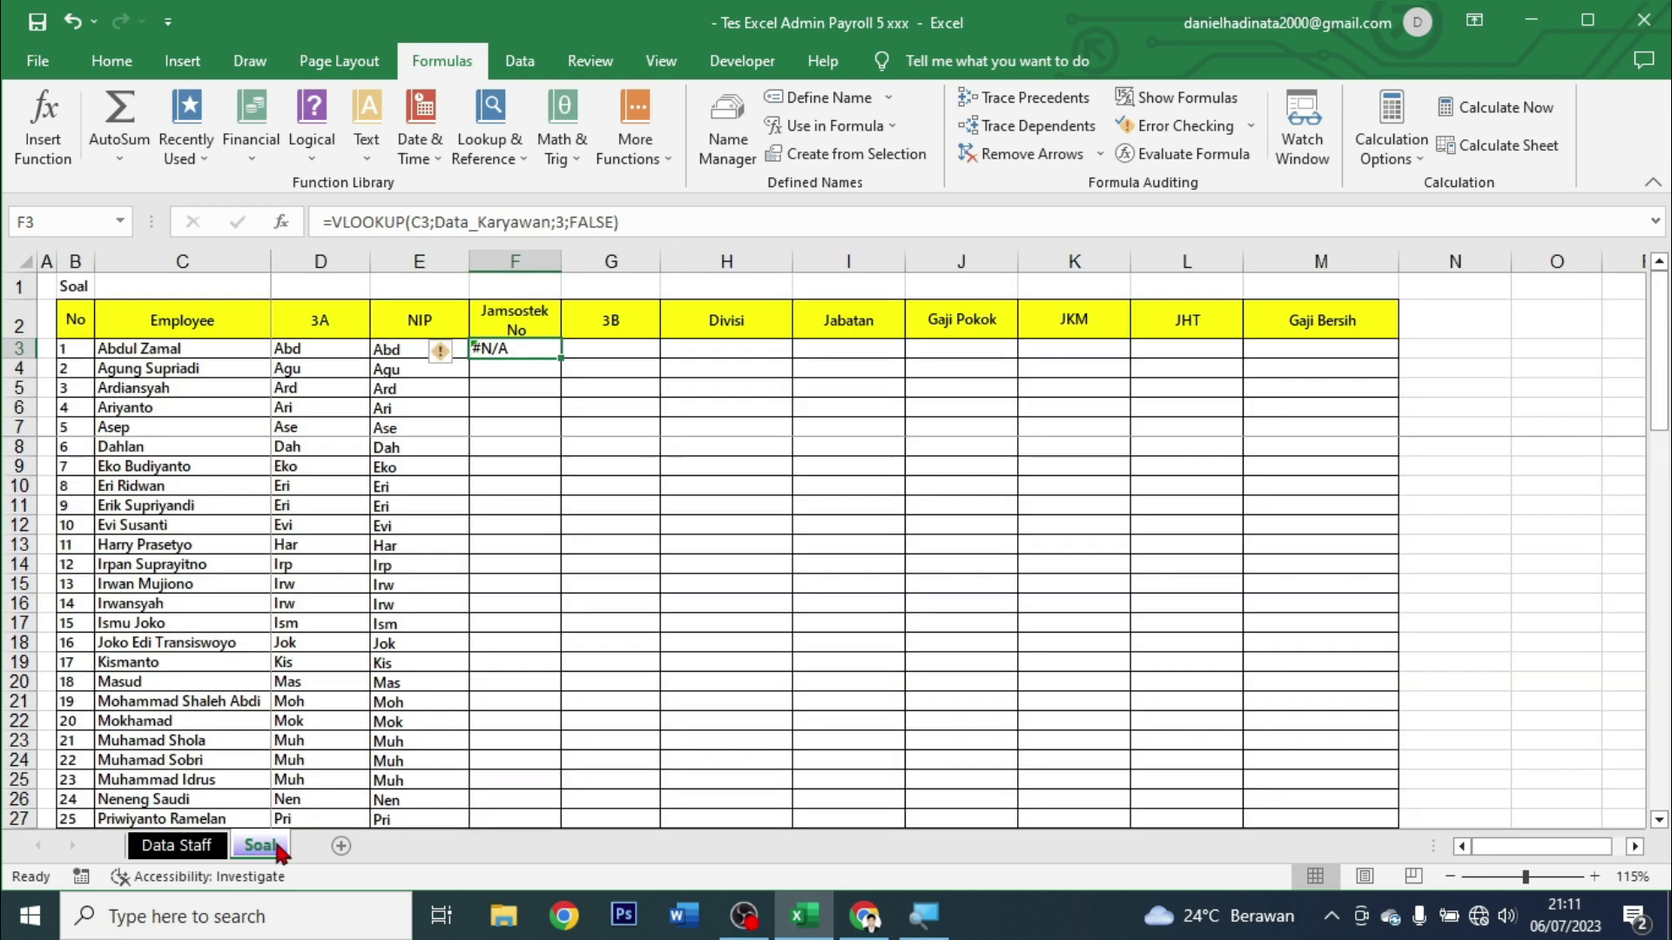
pyautogui.click(556, 221)
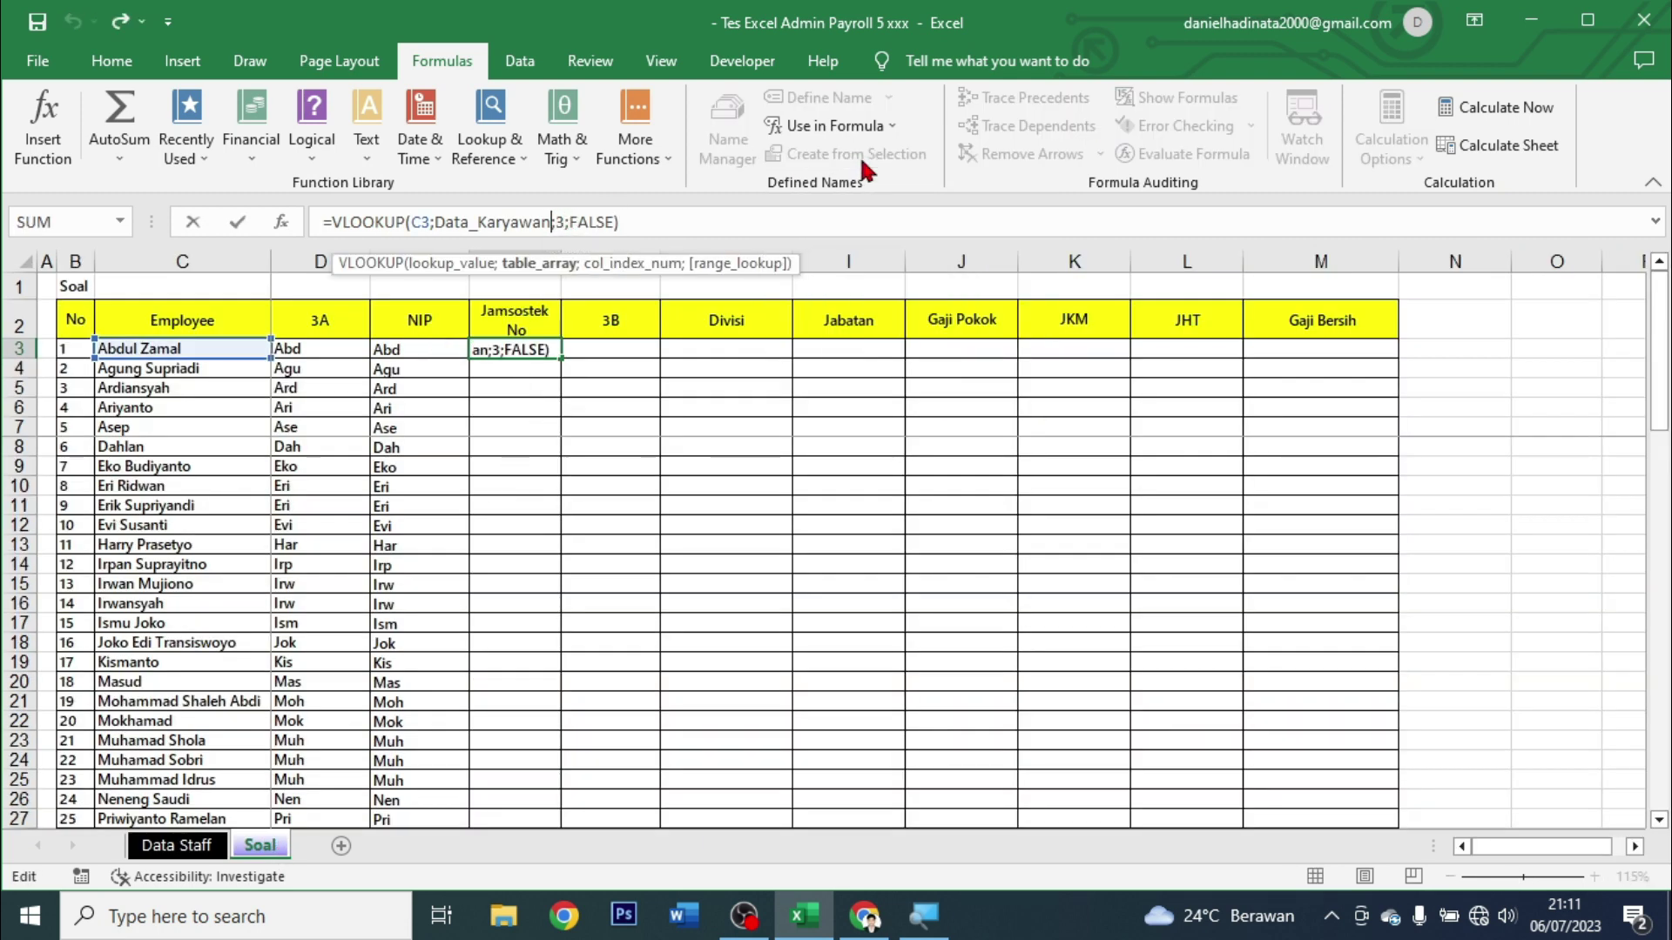
pyautogui.press('BackSpace')
pyautogui.press('BackSpace')
pyautogui.press('BackSpace')
pyautogui.press('BackSpace')
pyautogui.press('BackSpace')
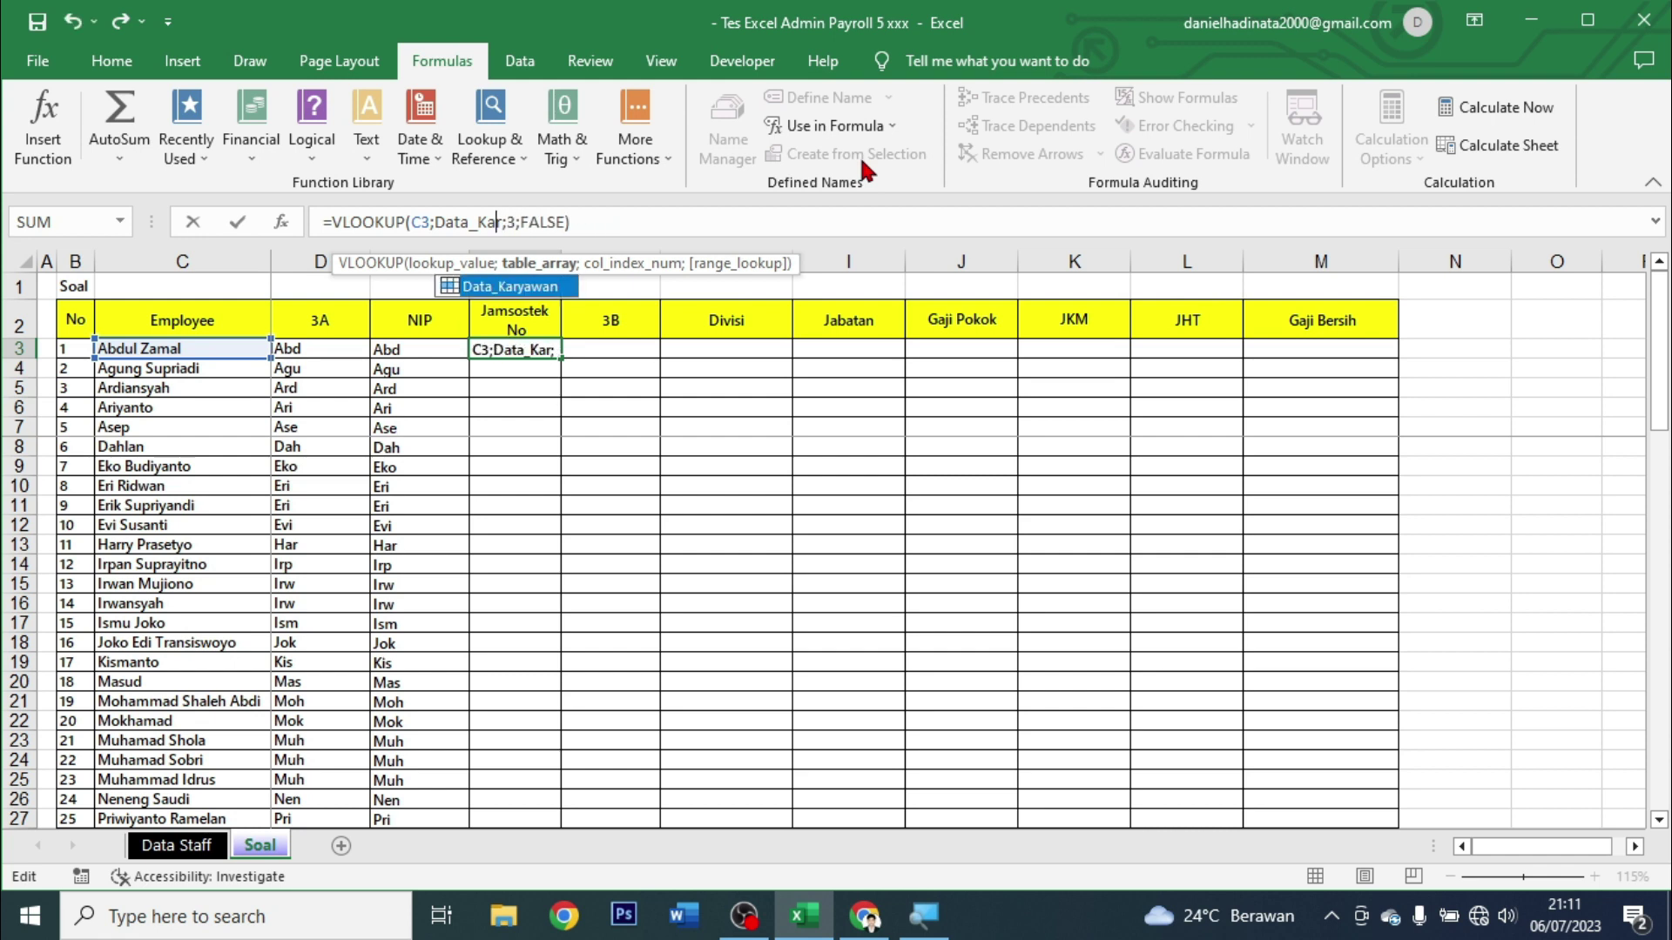
pyautogui.press('BackSpace')
pyautogui.press('BackSpace')
pyautogui.press('BackSpace')
pyautogui.press('BackSpace')
pyautogui.press('BackSpace')
pyautogui.press('BackSpace')
pyautogui.press('BackSpace')
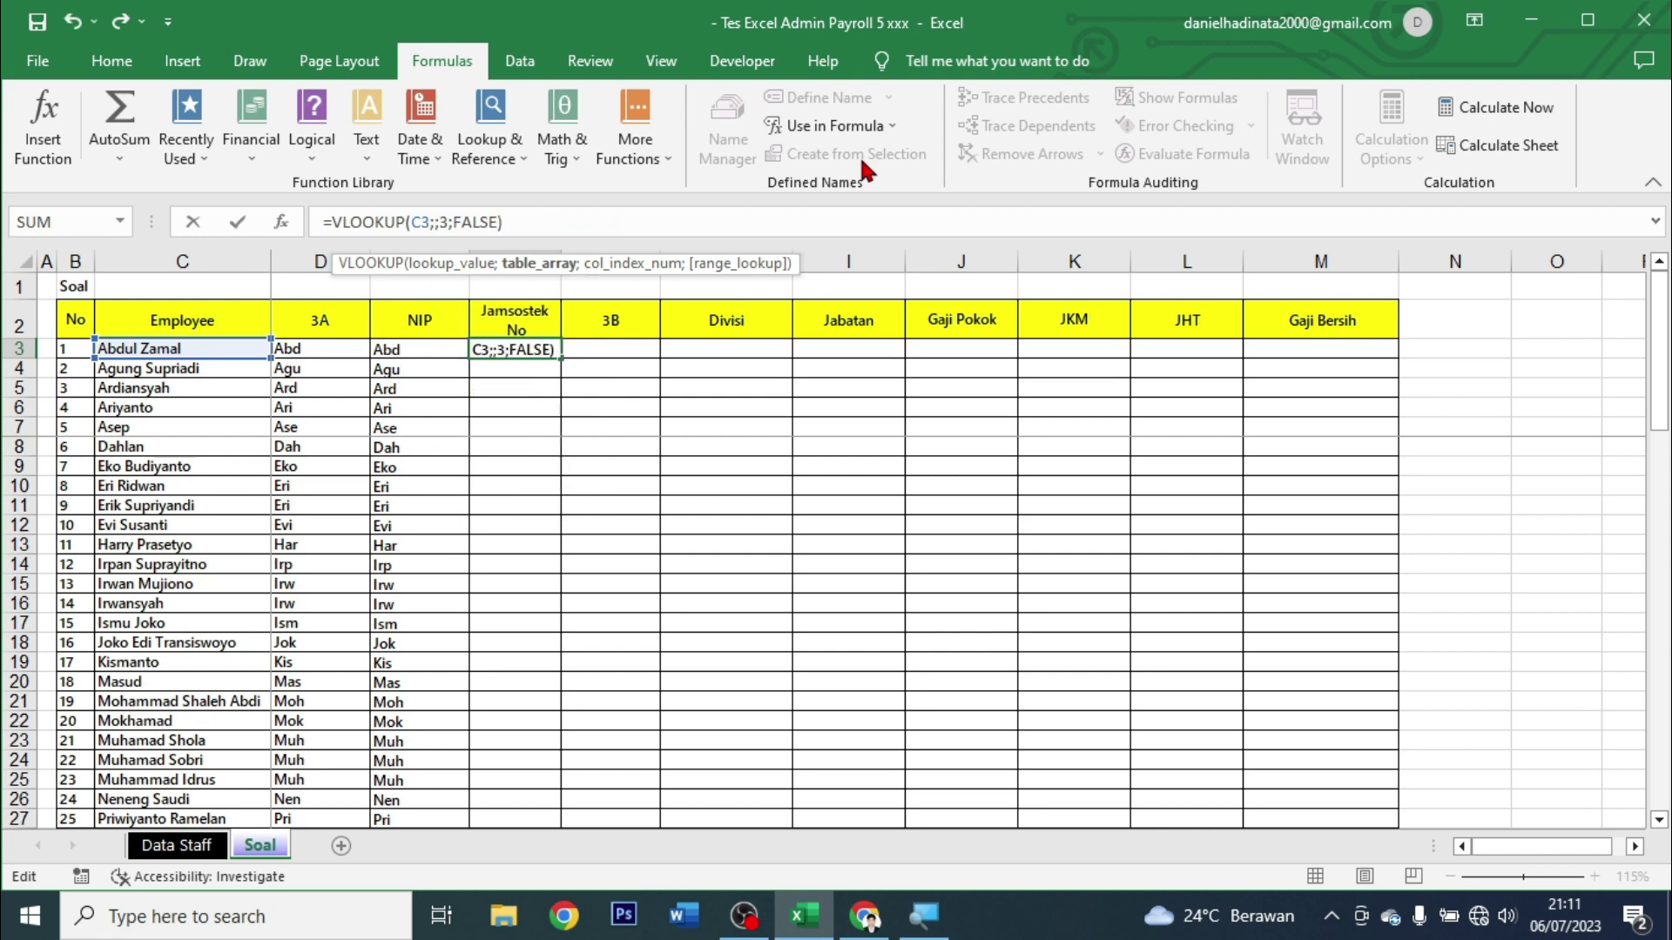
# Set F3's lookup range to 'Data Staff'!$C$2:$F$35 with column index 2.
pyautogui.click(177, 844)
pyautogui.click(191, 302)
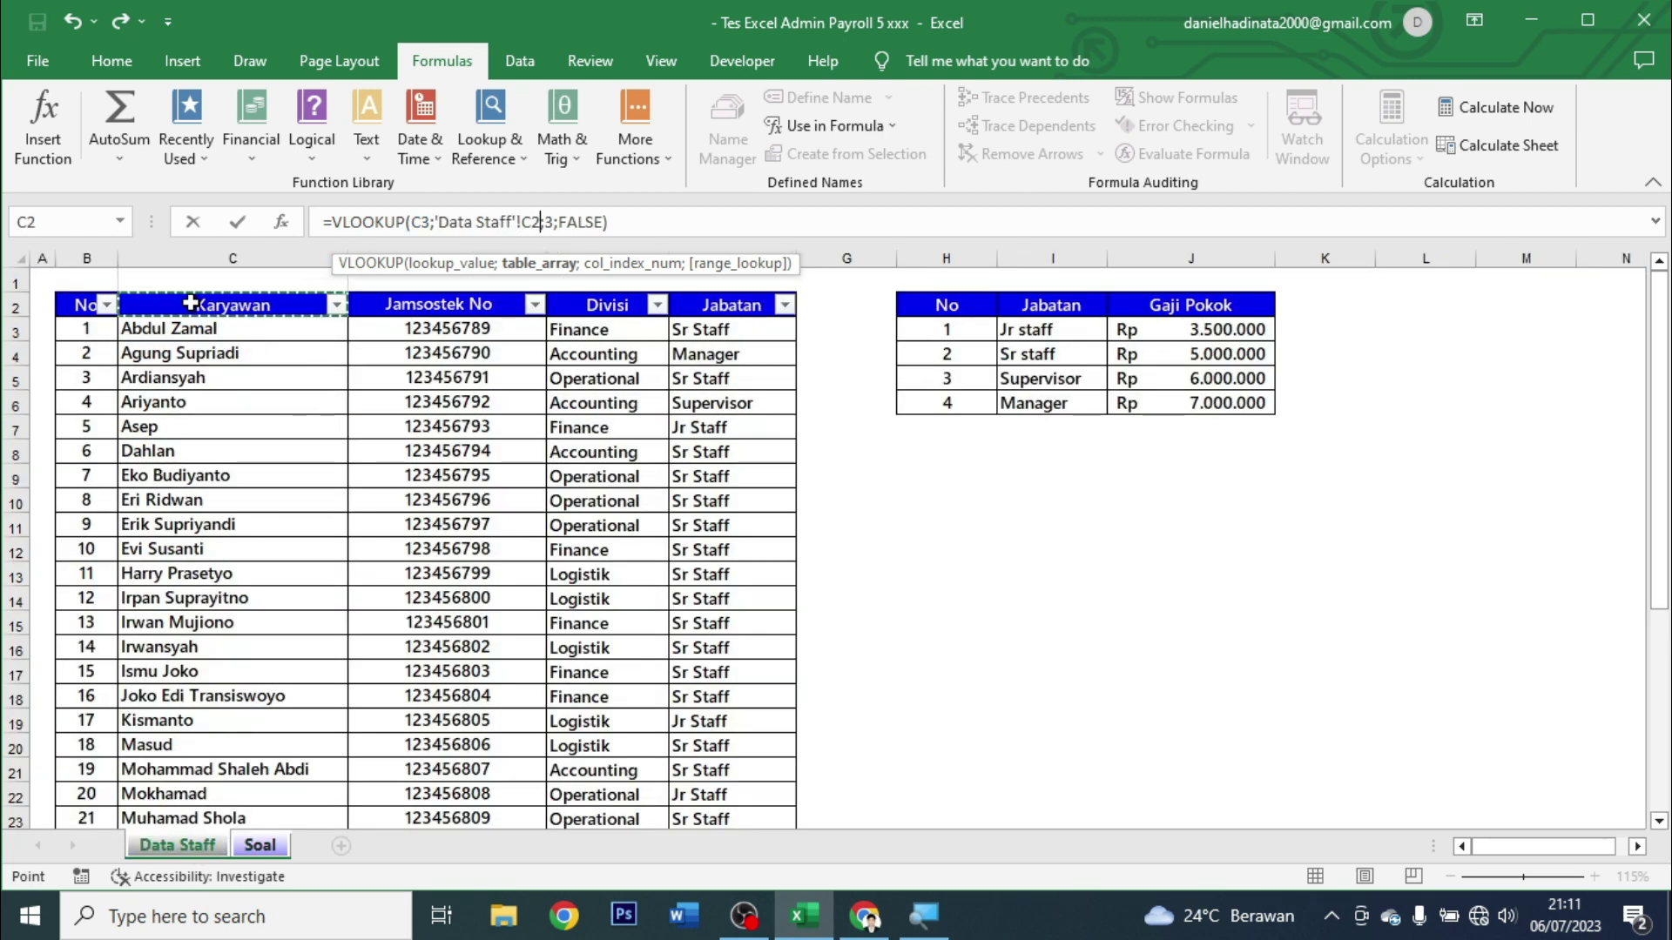
pyautogui.moveTo(190, 303); pyautogui.dragTo(779, 307)
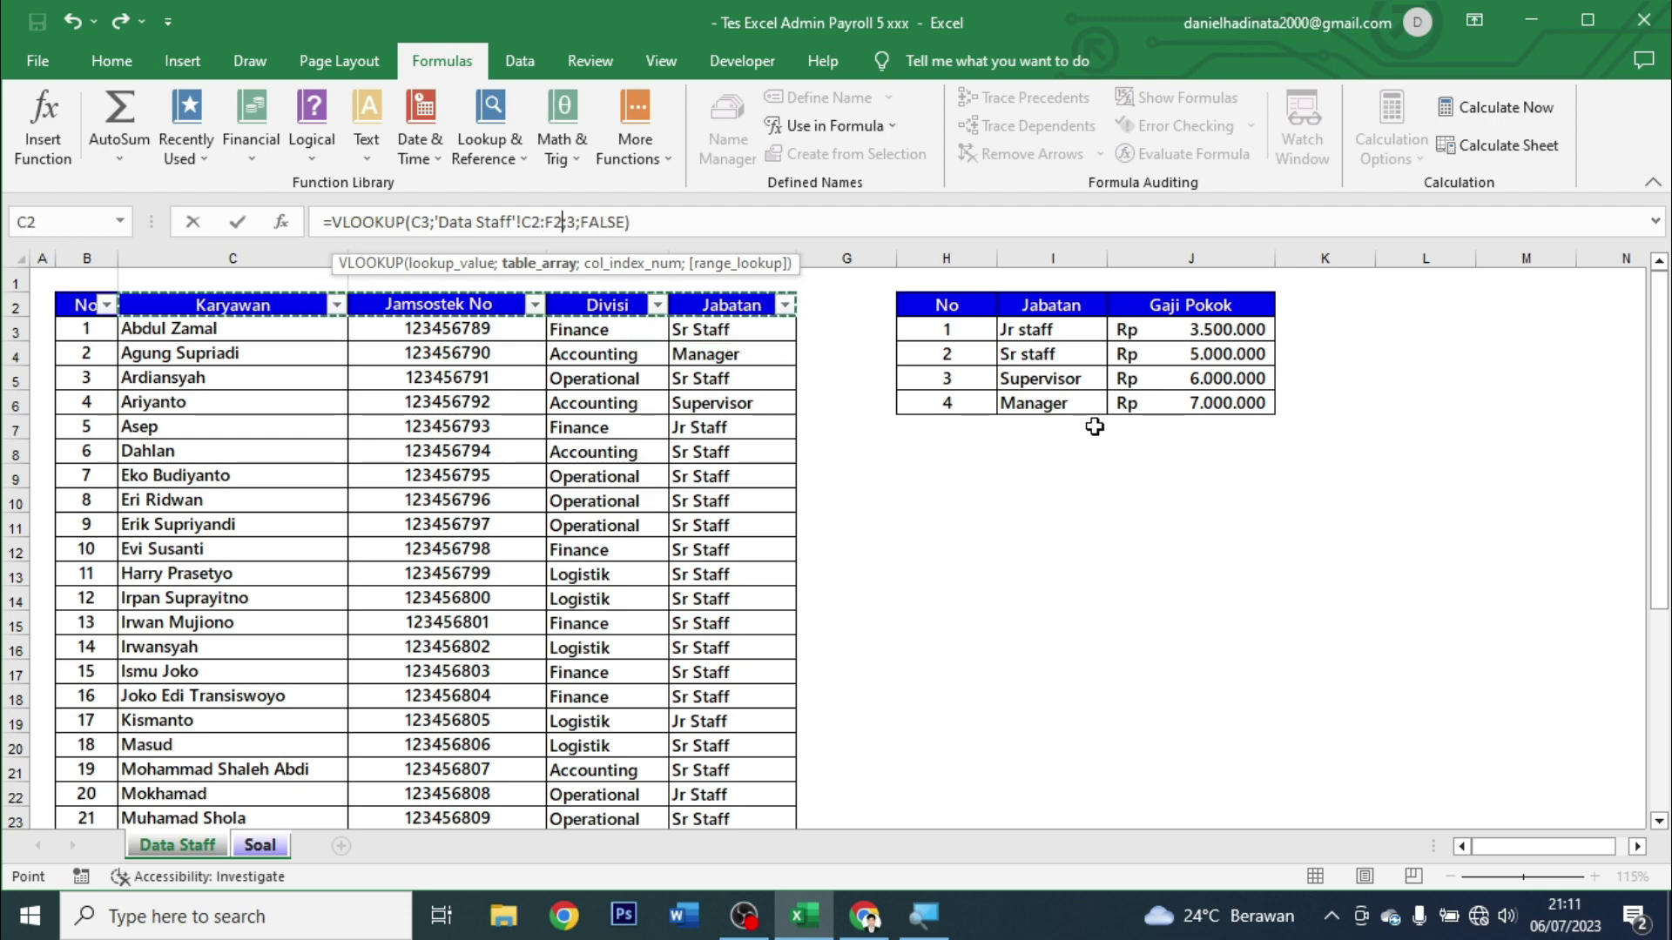
pyautogui.hotkey('ctrl', 'shift', 'Down')
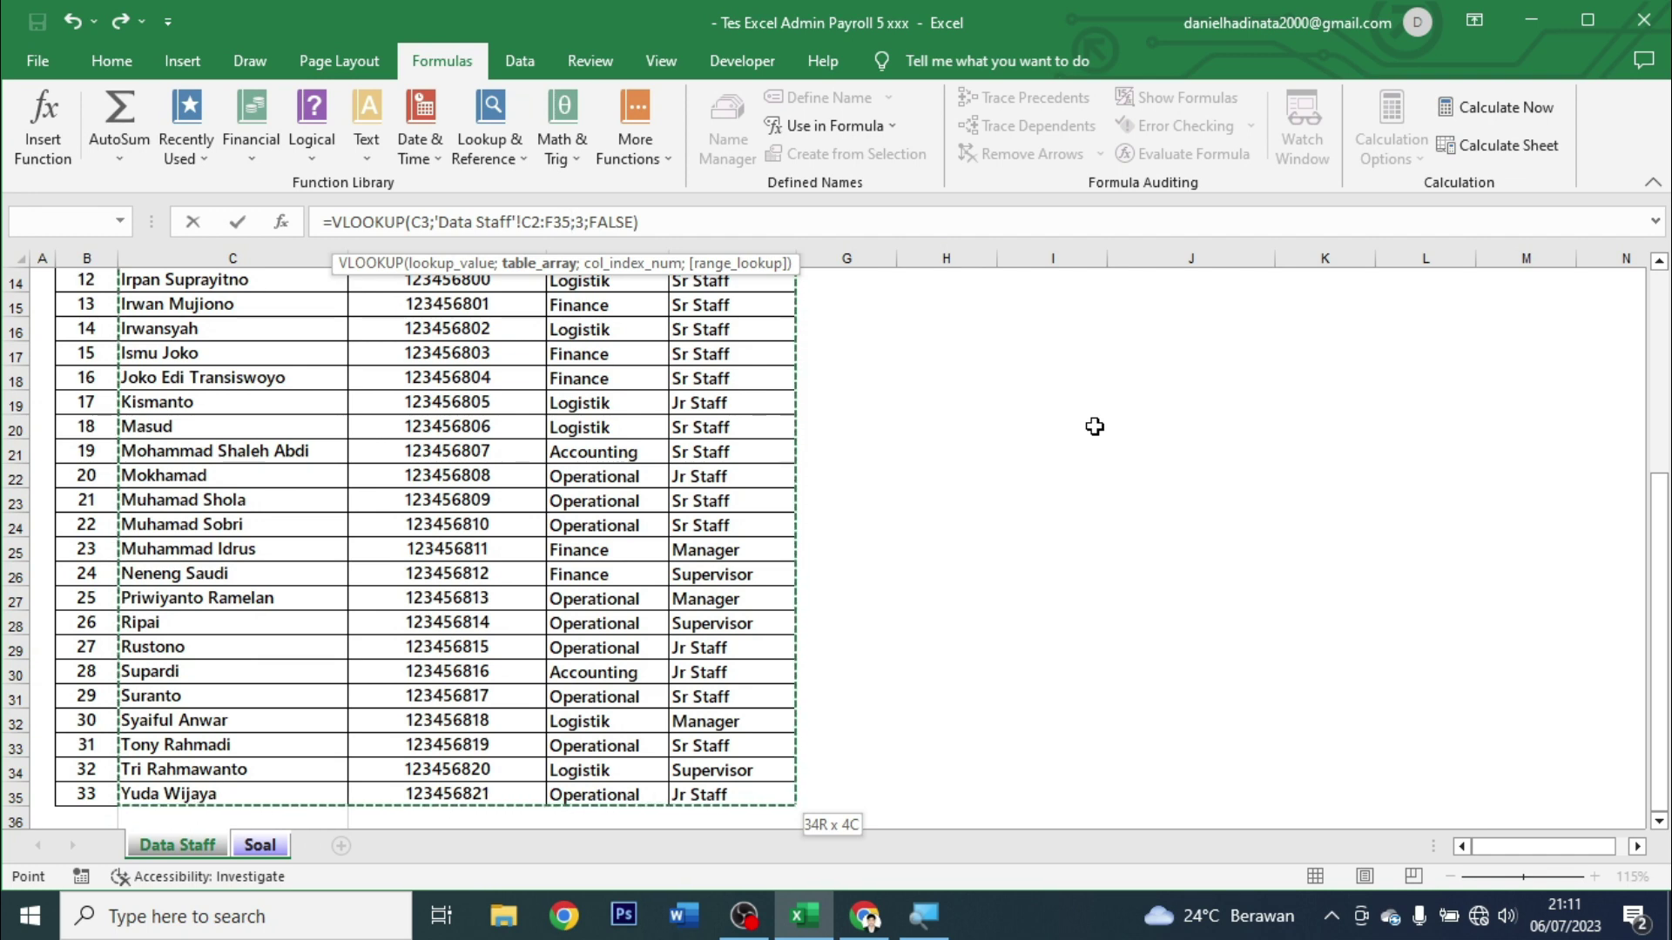
pyautogui.press('F4')
pyautogui.click(621, 222)
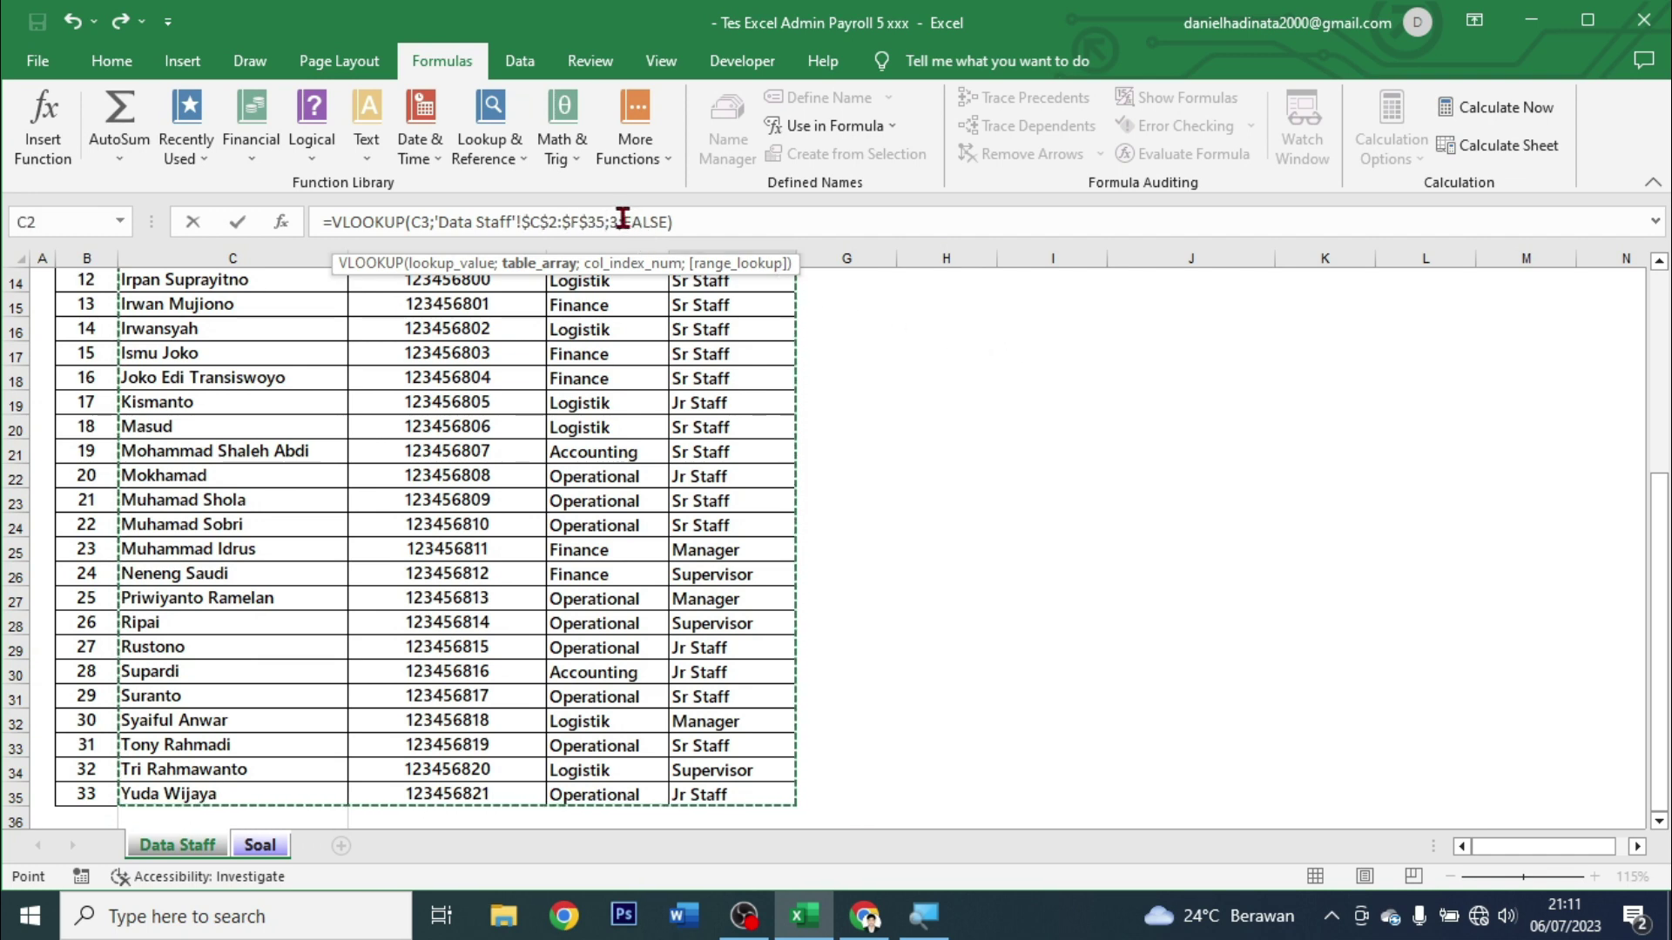
pyautogui.press('Left')
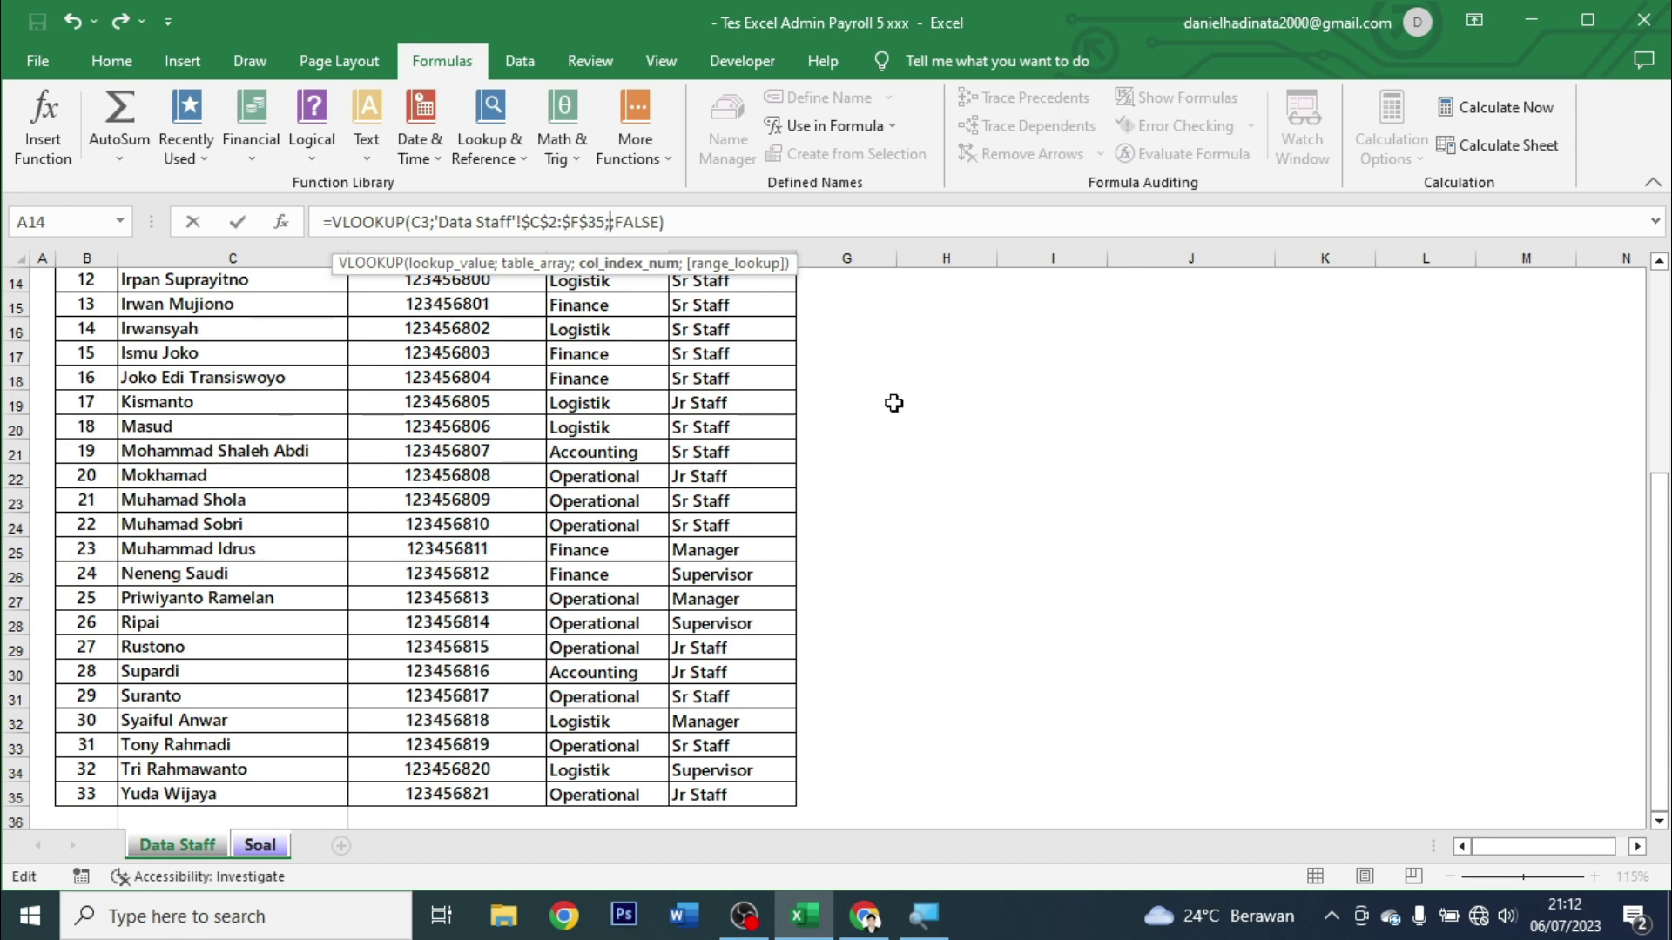
pyautogui.scroll(5, 893, 403)
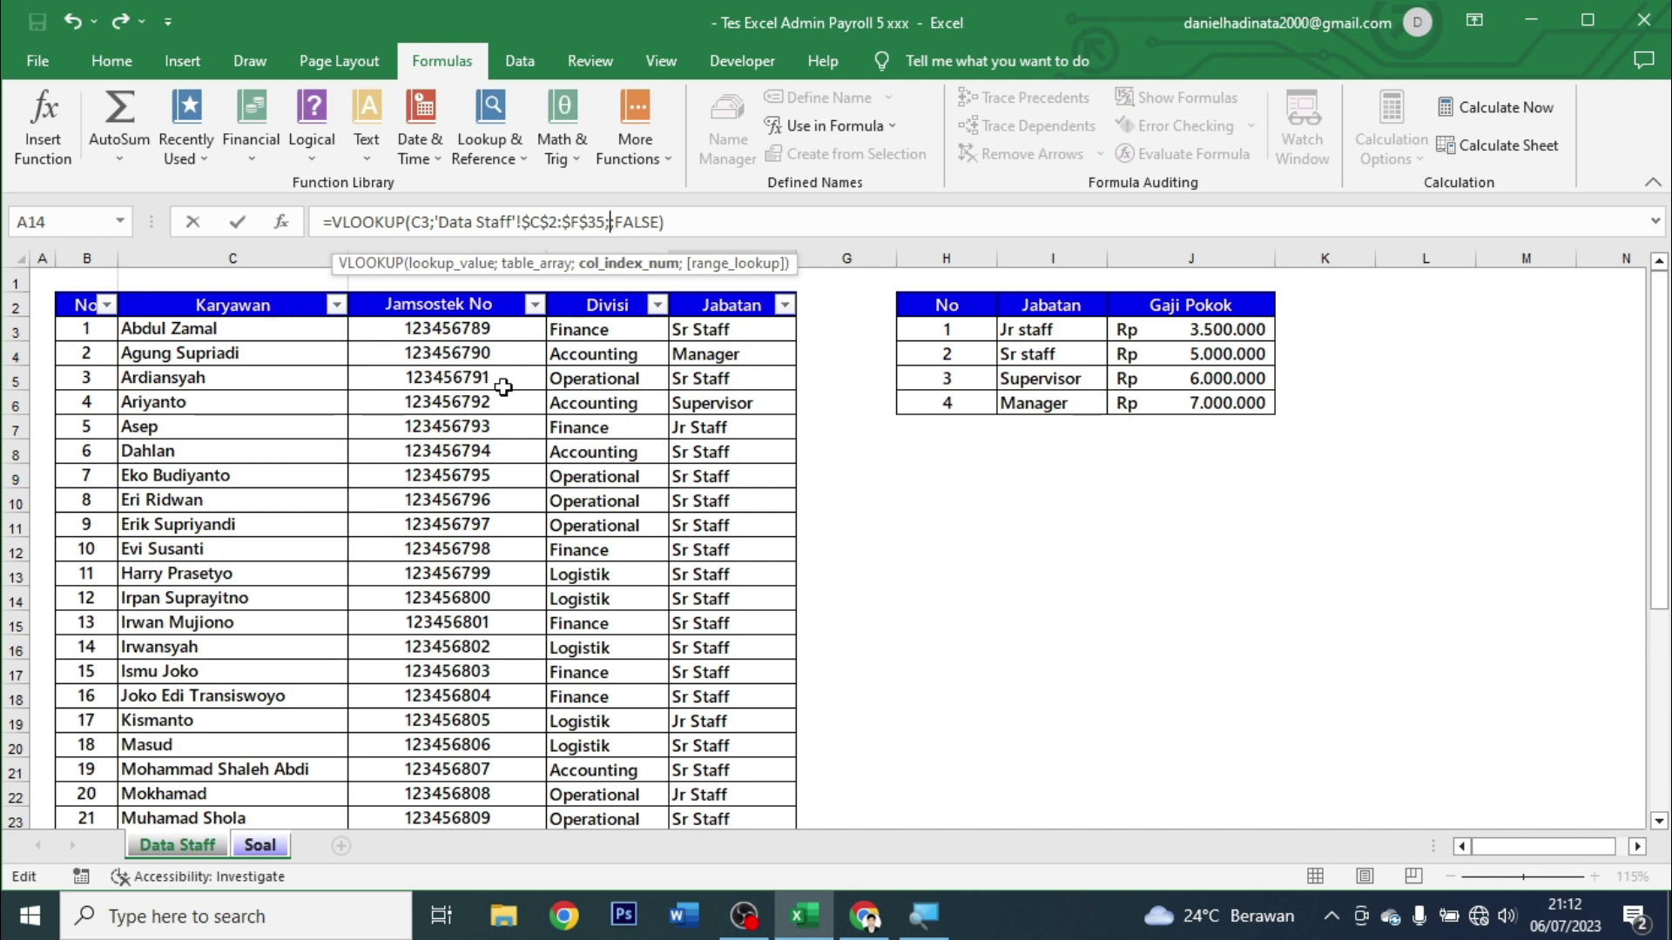
pyautogui.write('2;')
pyautogui.press('Return')
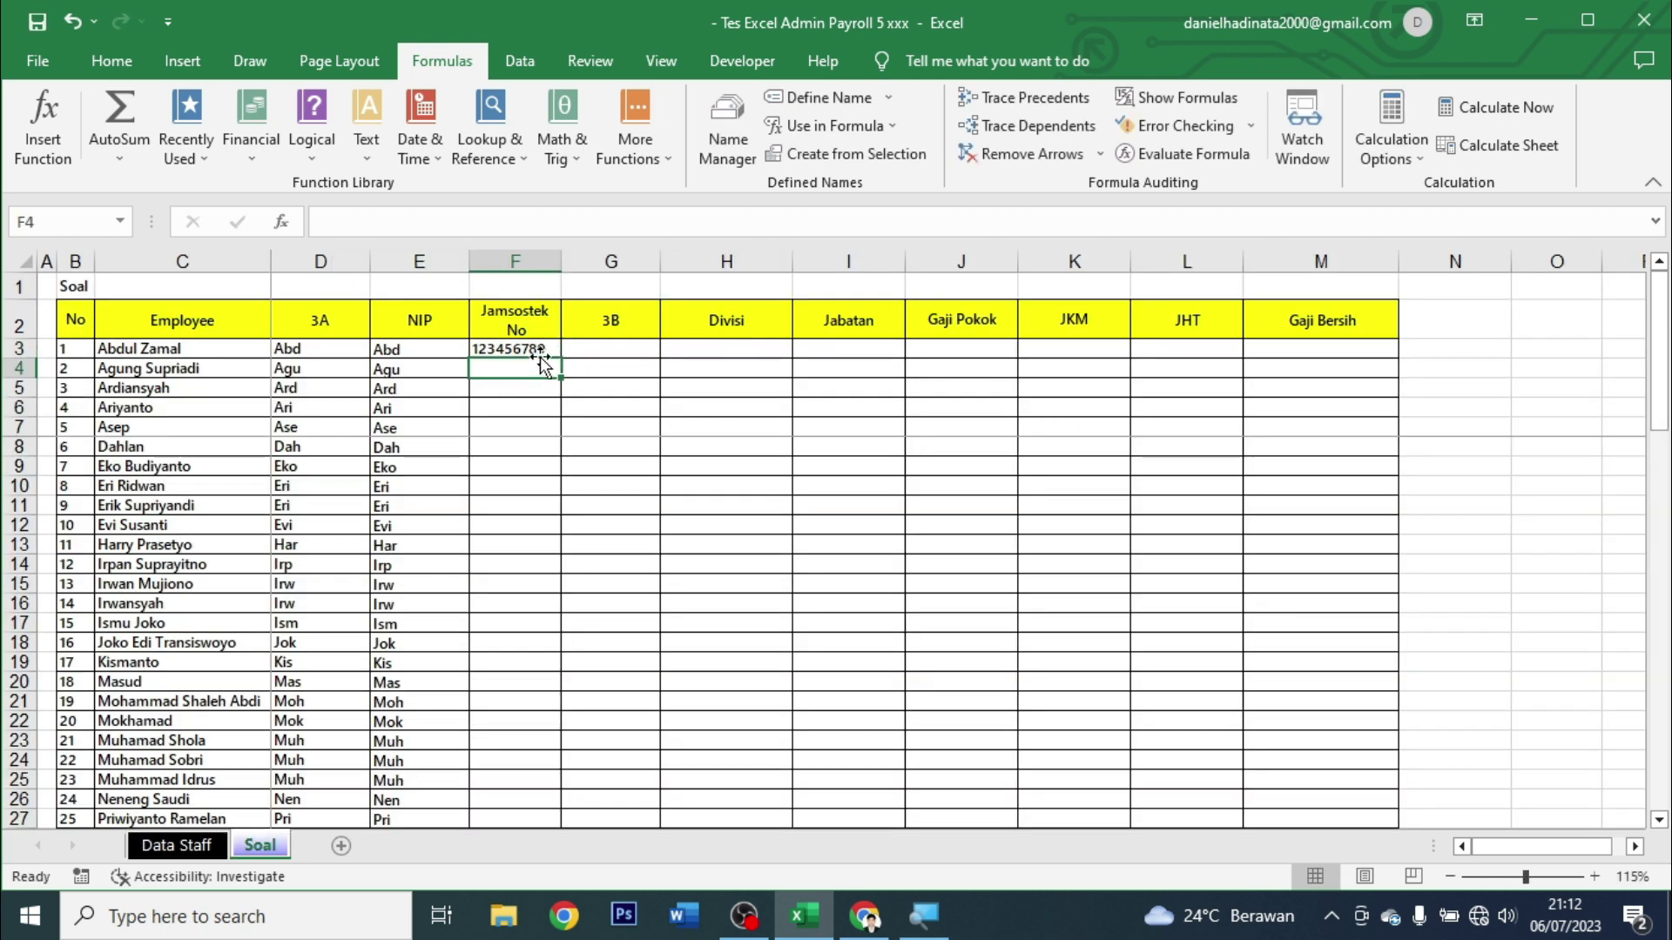
# Copy F3's Jamsostek No lookup down to F35, dismissing the merged-cells warning.
pyautogui.click(540, 351)
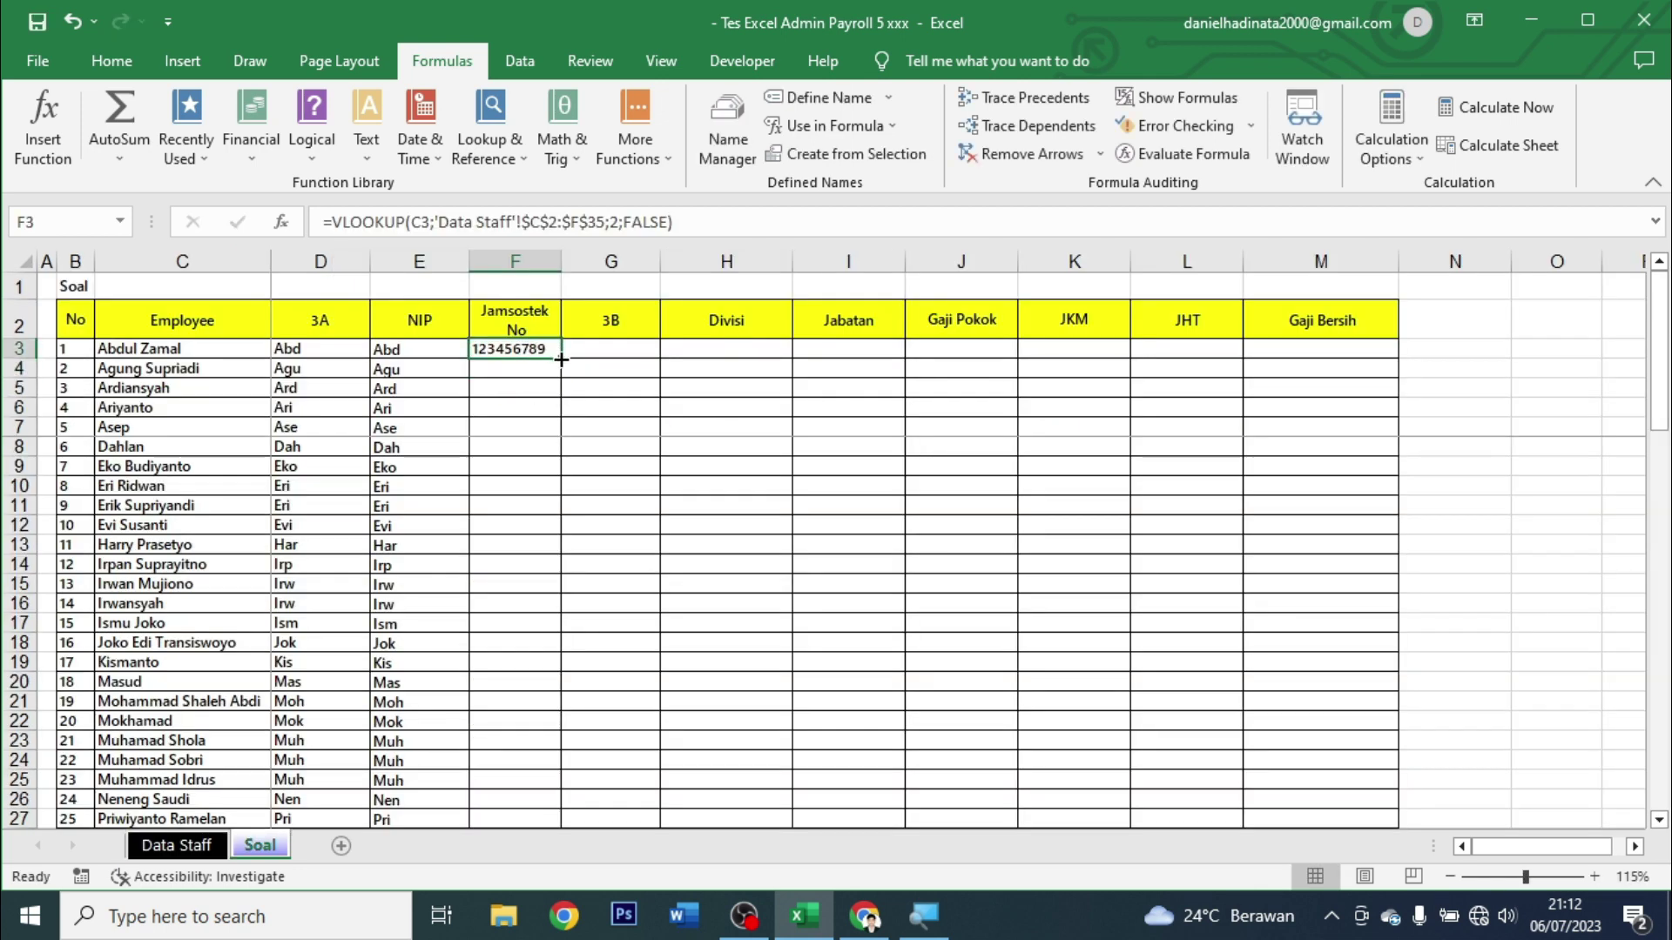
pyautogui.doubleClick(562, 359)
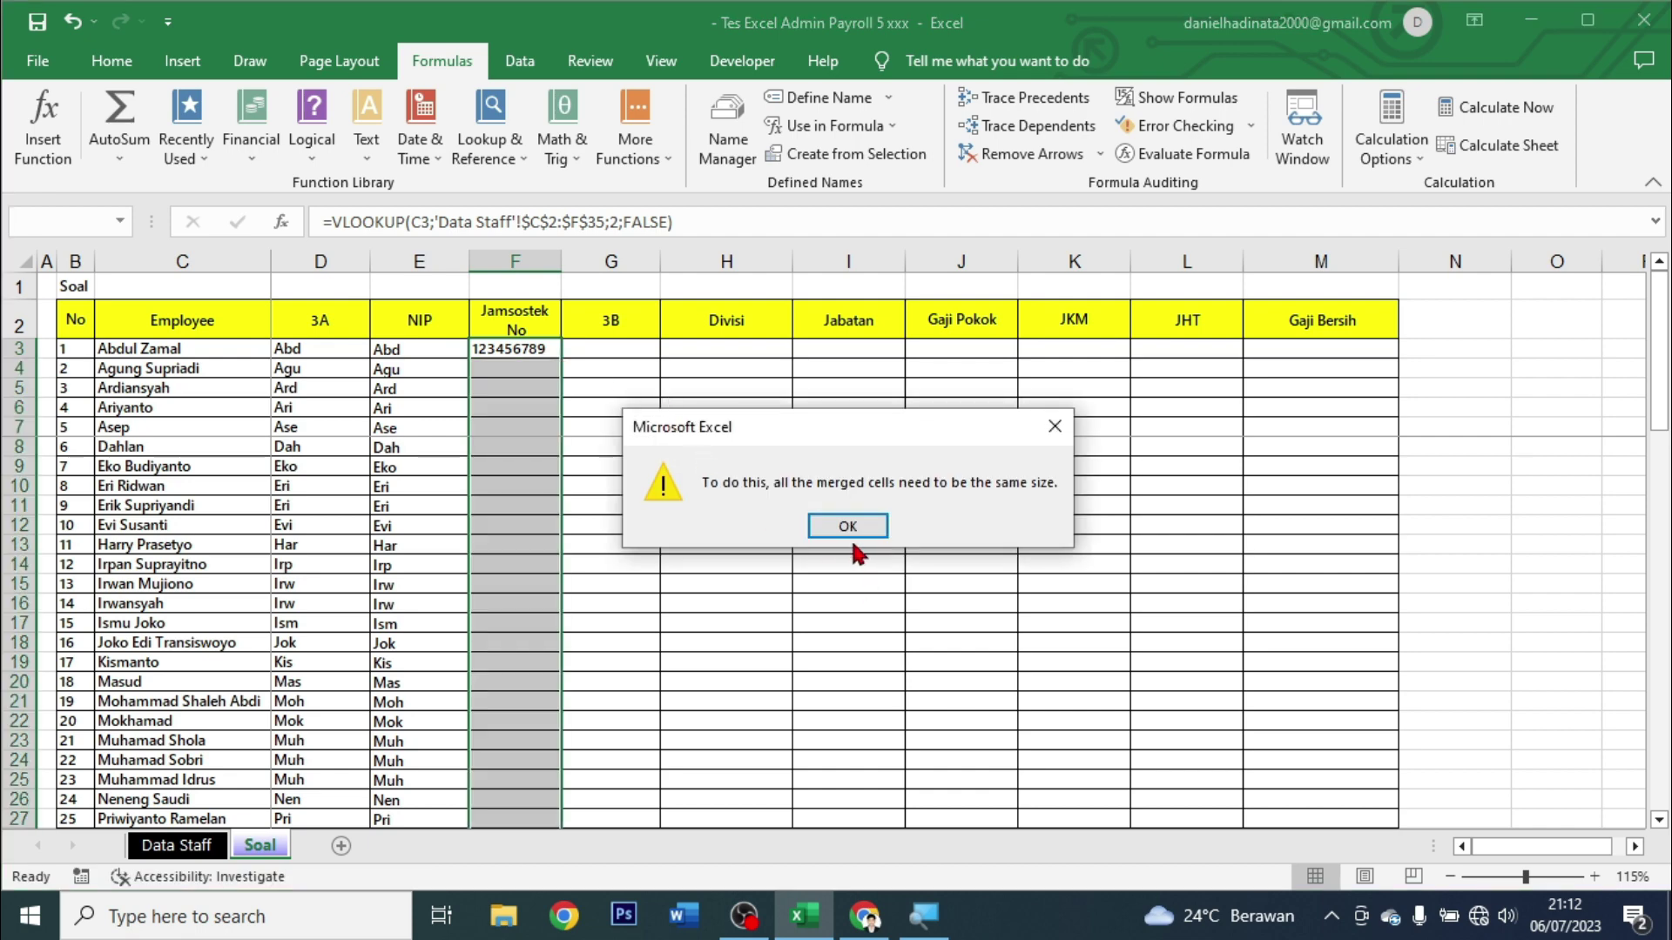
pyautogui.click(851, 526)
pyautogui.moveTo(558, 359); pyautogui.dragTo(547, 549)
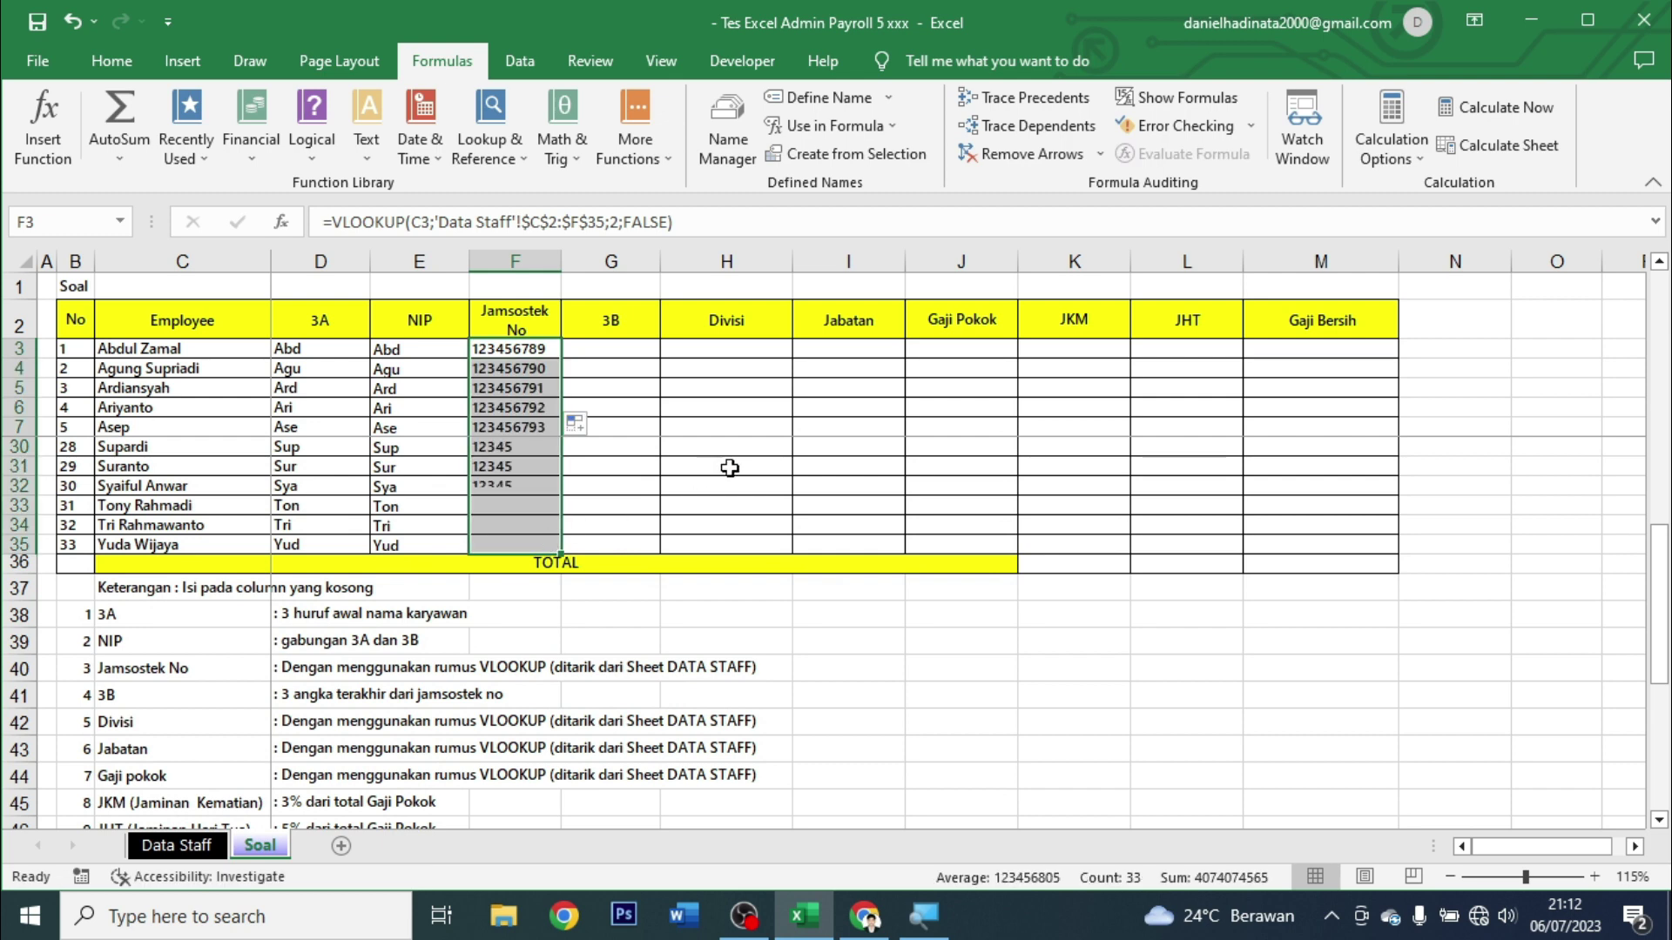
pyautogui.click(730, 468)
pyautogui.scroll(7, 431, 518)
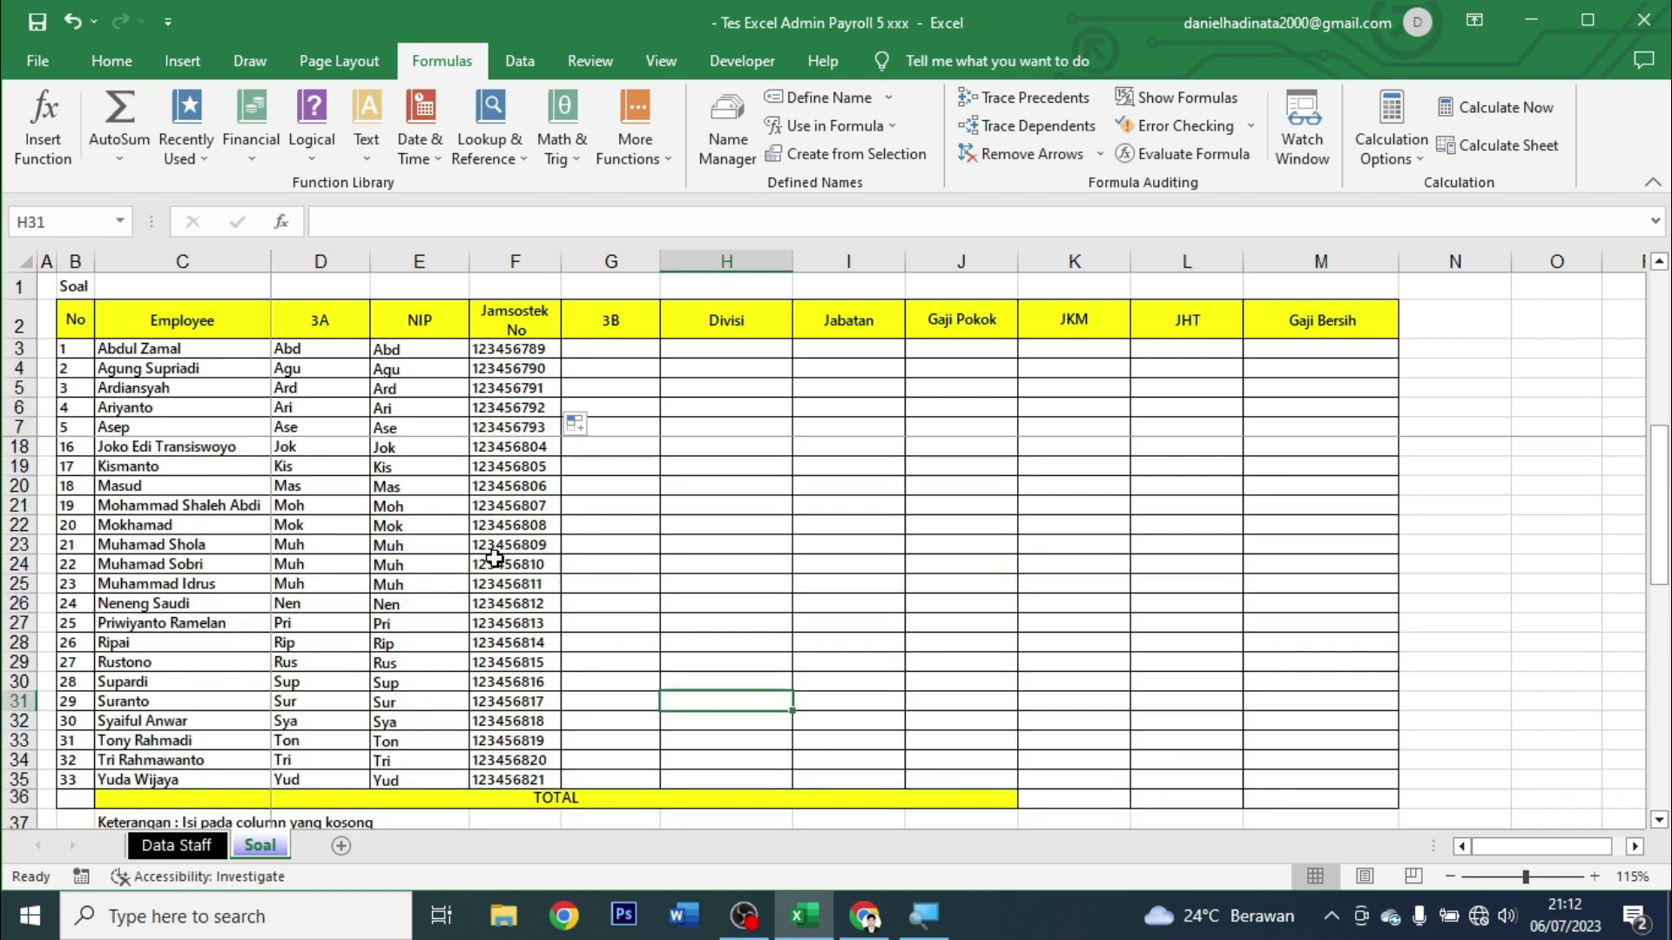
# Inspect the copied lookup in F6 and the first Jamsostek No and 3B cells.
pyautogui.click(521, 402)
pyautogui.click(548, 348)
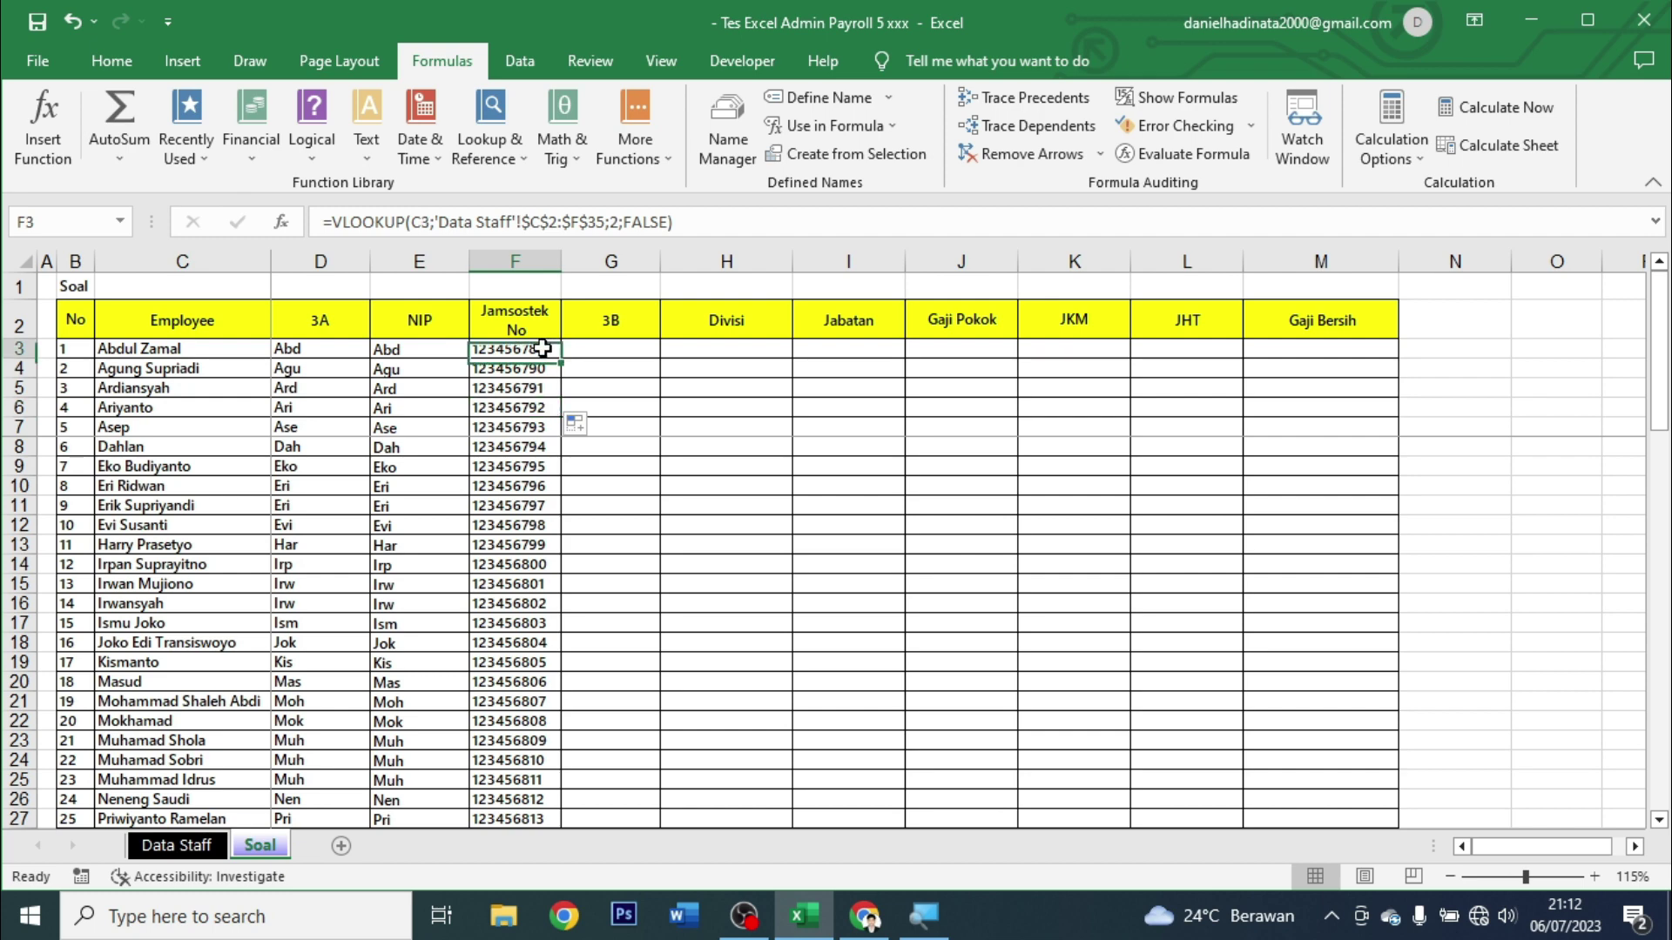
pyautogui.click(583, 347)
pyautogui.click(546, 349)
pyautogui.click(571, 348)
pyautogui.scroll(-5, 737, 527)
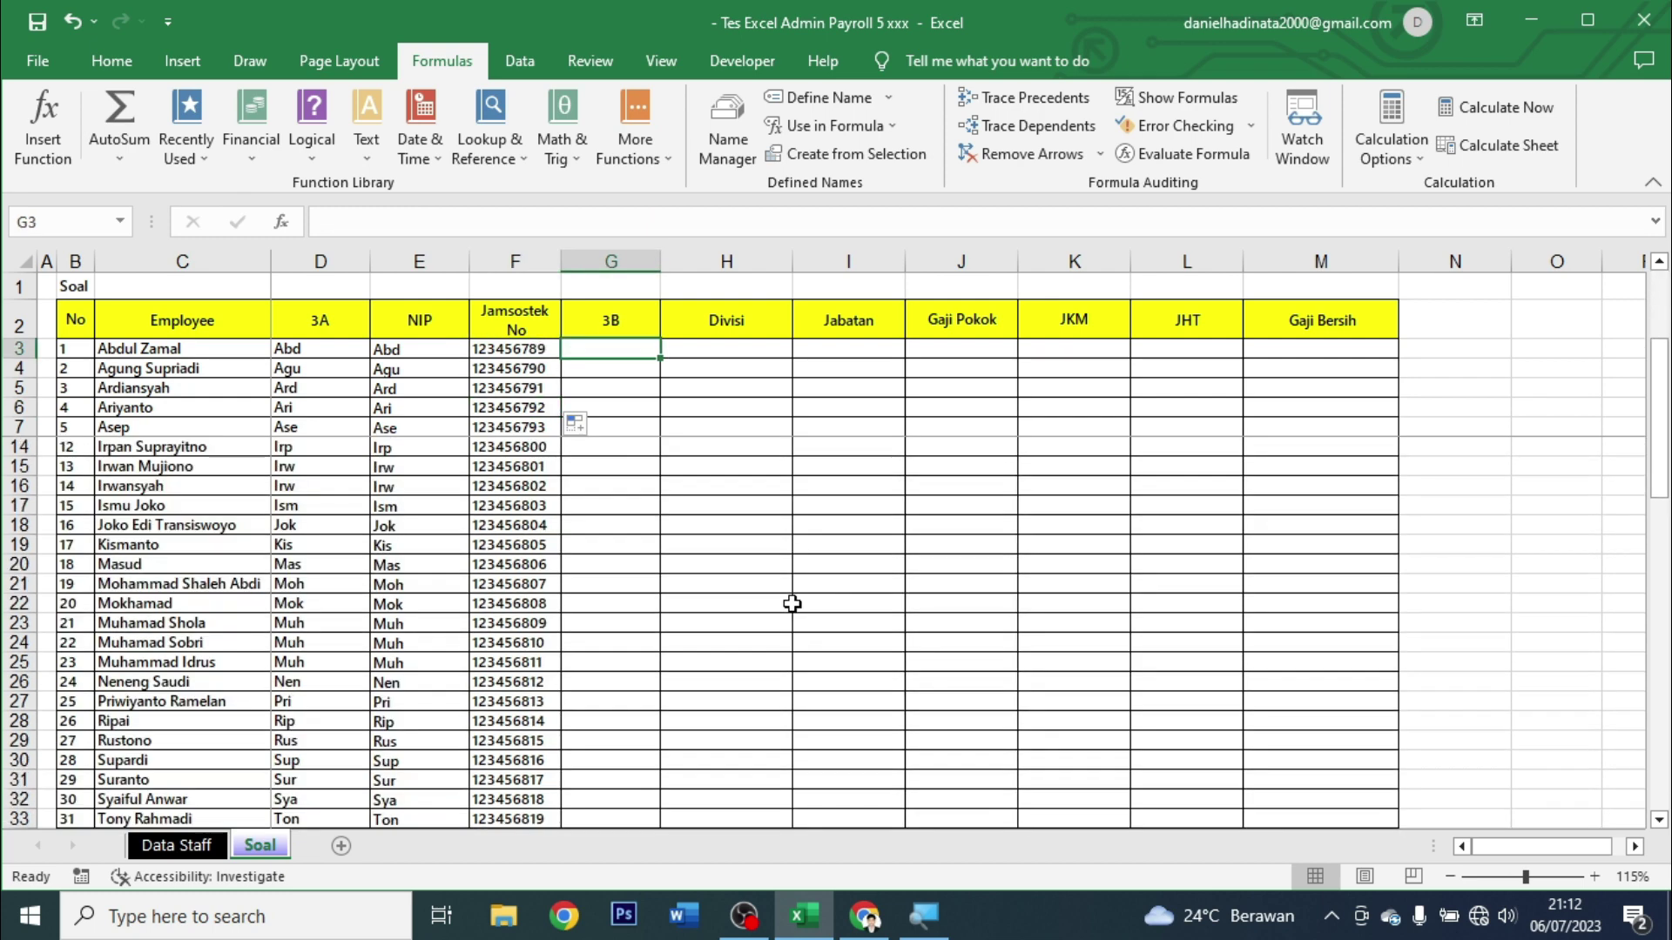
pyautogui.scroll(-4, 791, 600)
pyautogui.scroll(-3, 791, 601)
pyautogui.scroll(3, 797, 621)
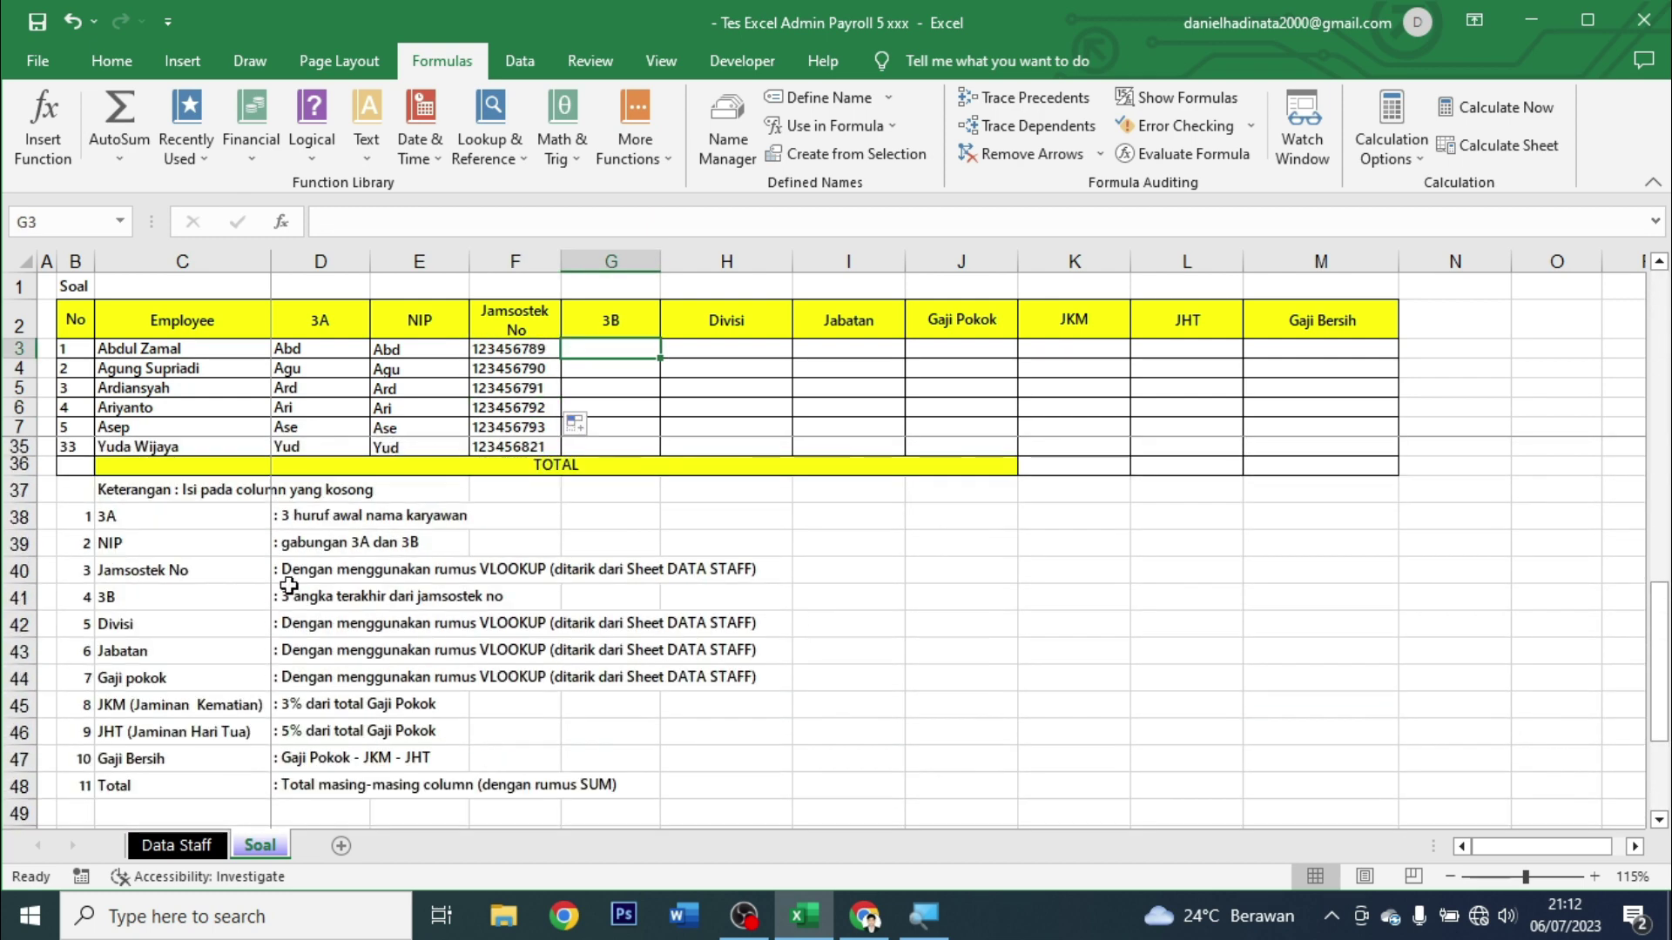
pyautogui.click(177, 849)
pyautogui.click(262, 377)
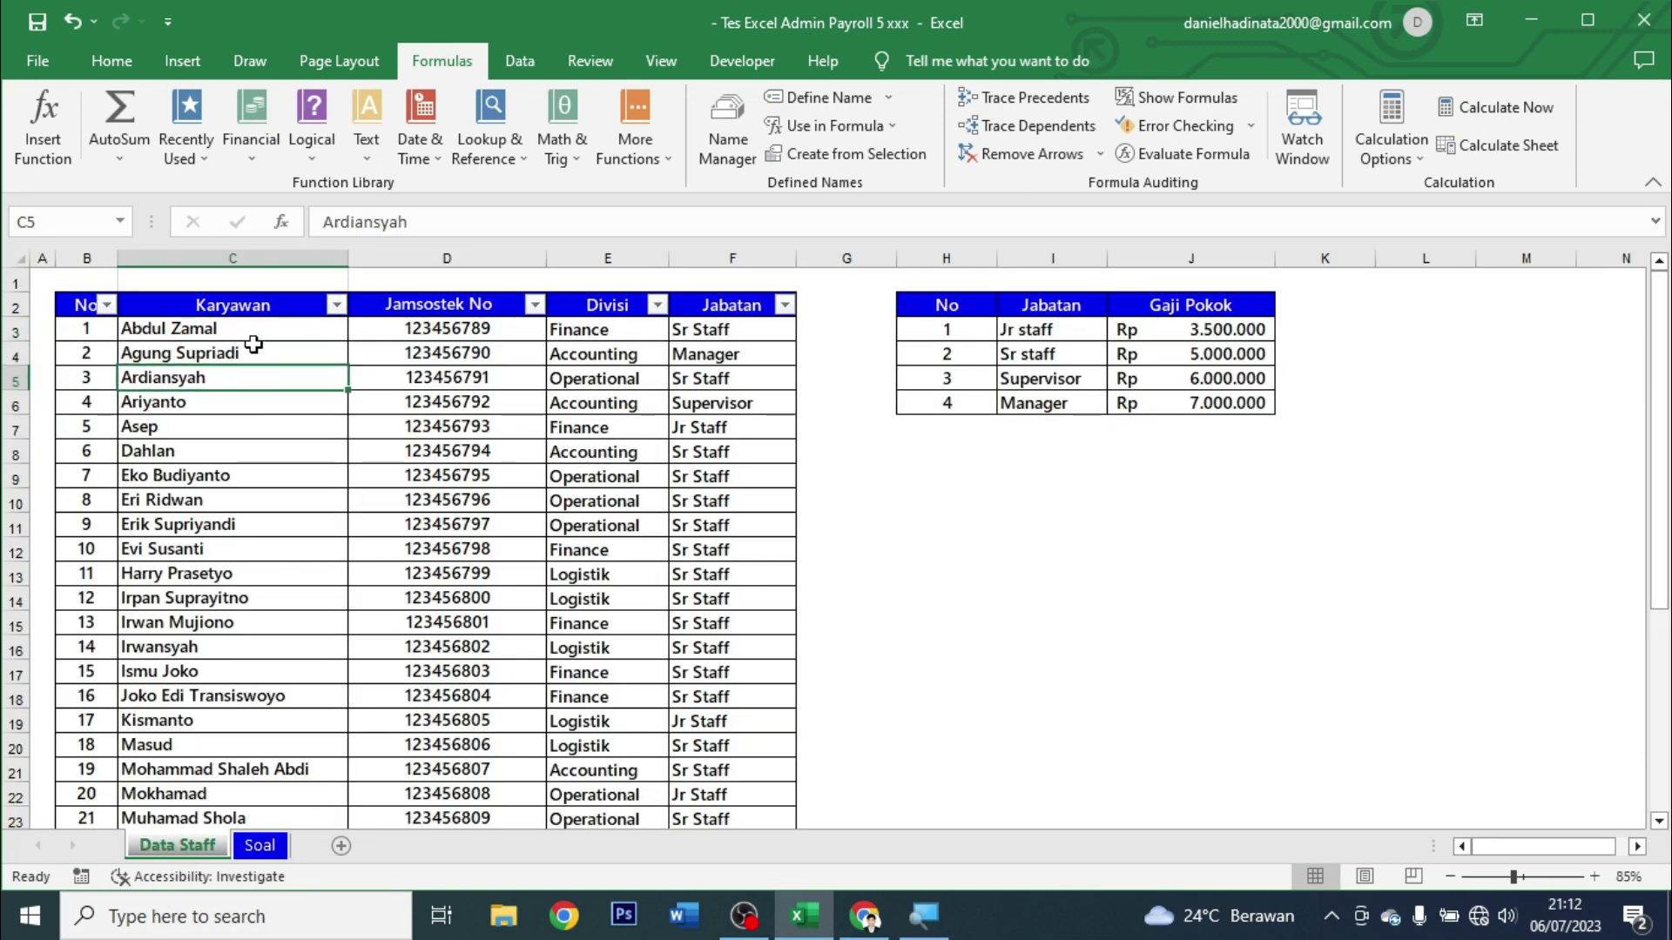
pyautogui.click(251, 328)
pyautogui.click(426, 321)
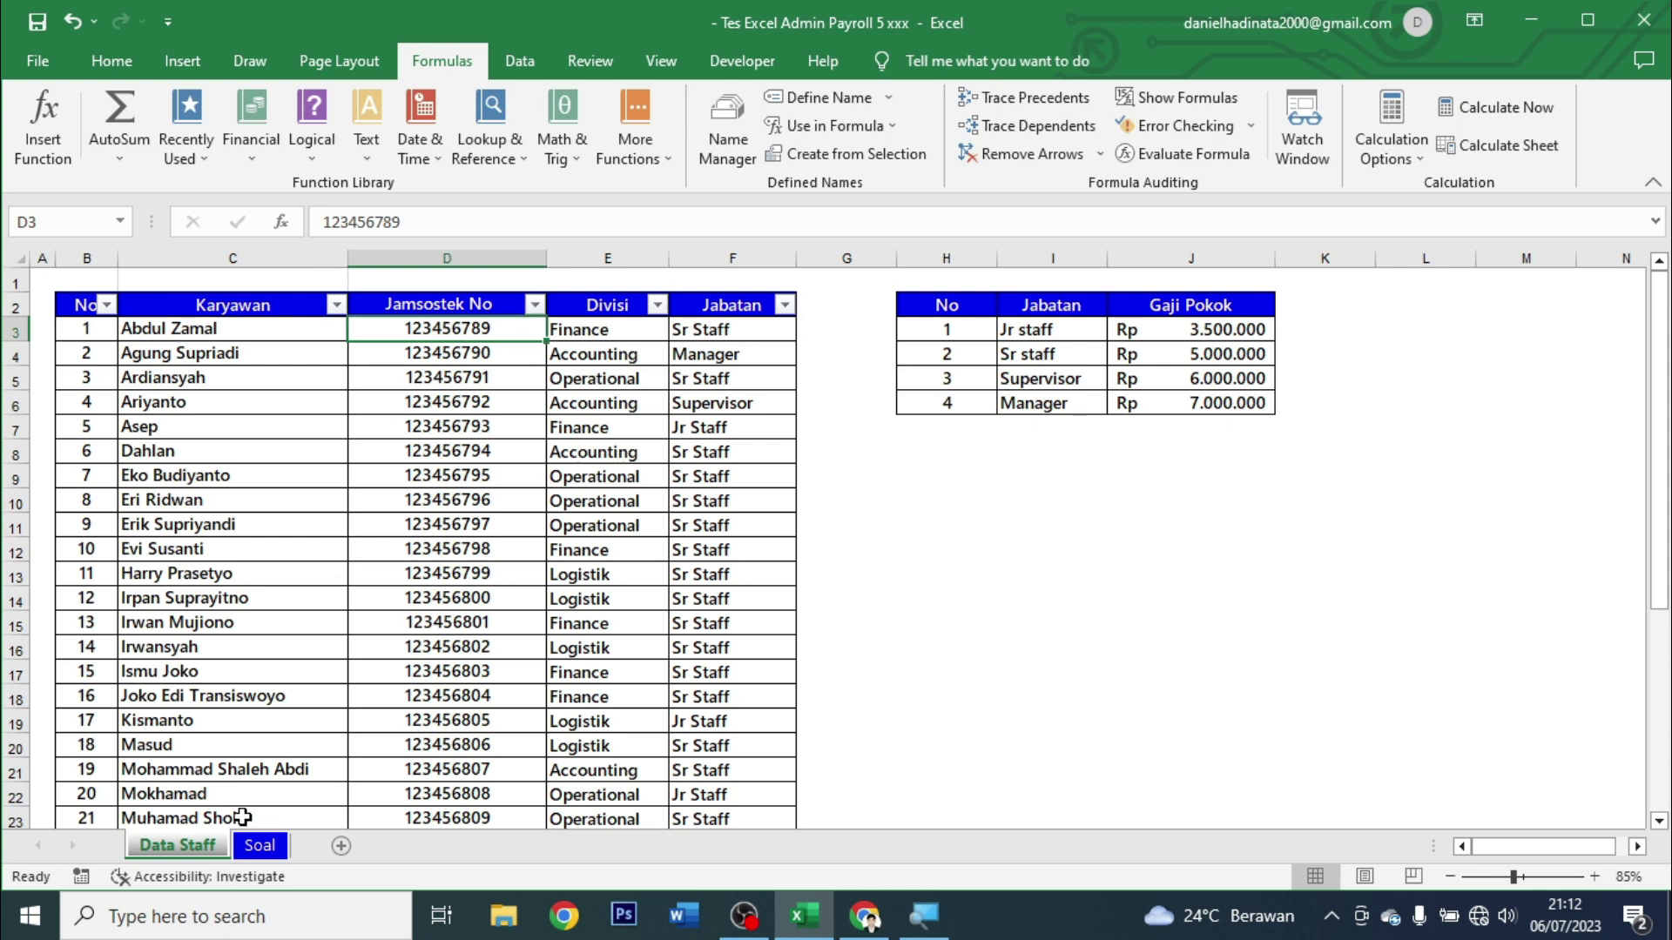
pyautogui.click(262, 332)
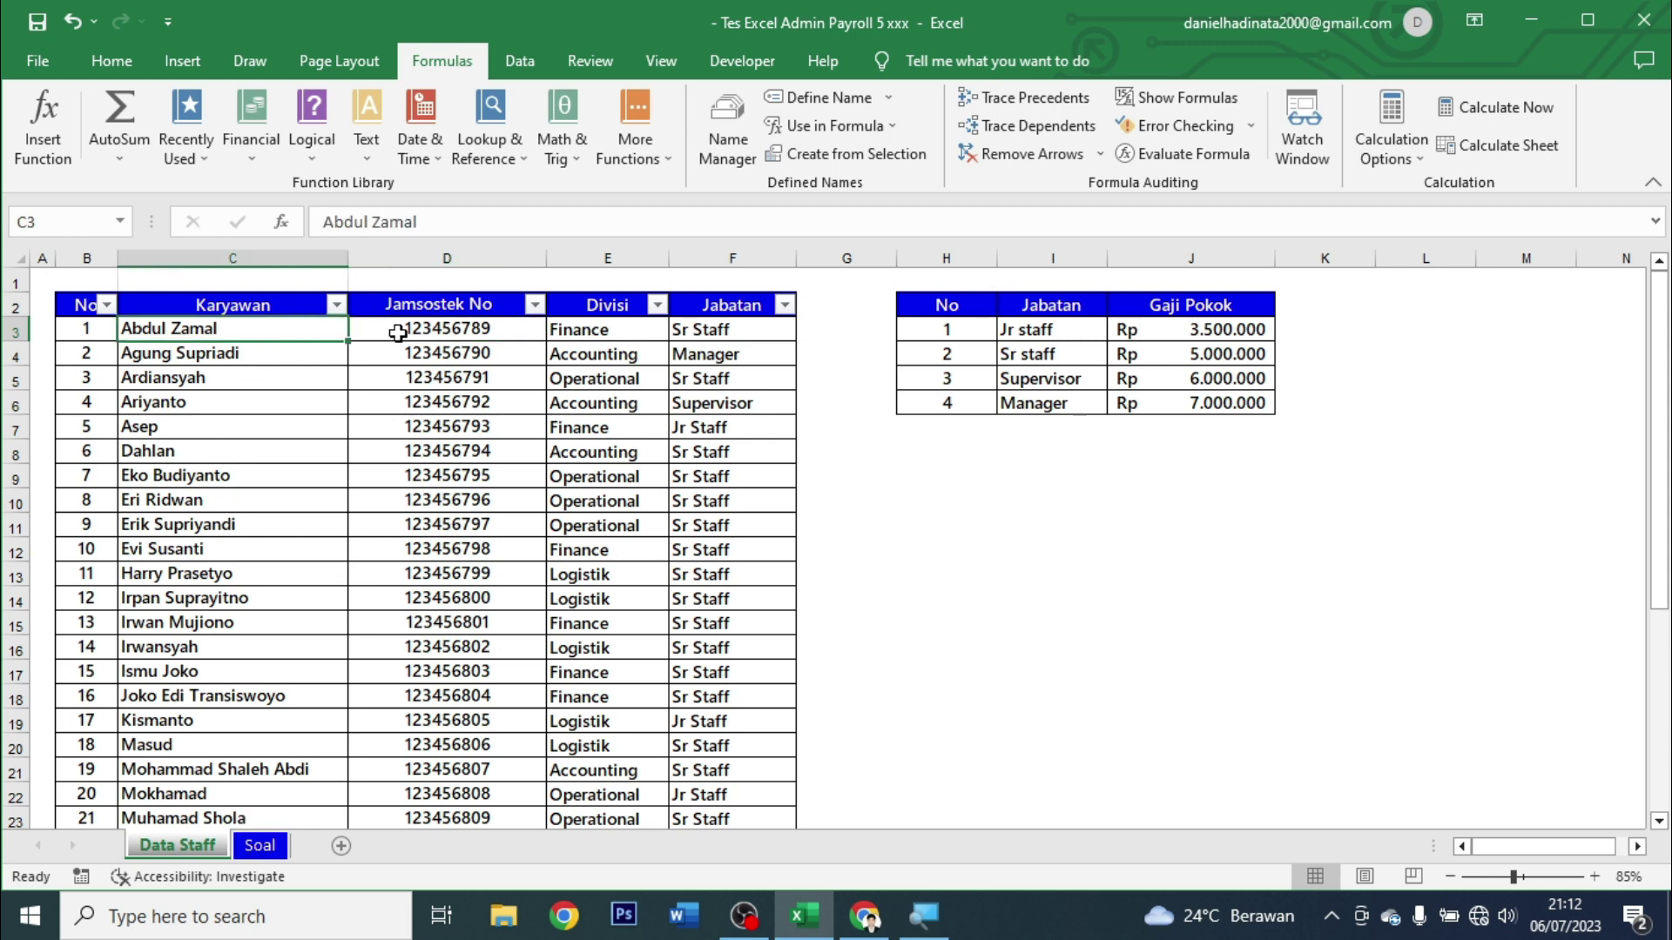
pyautogui.click(403, 330)
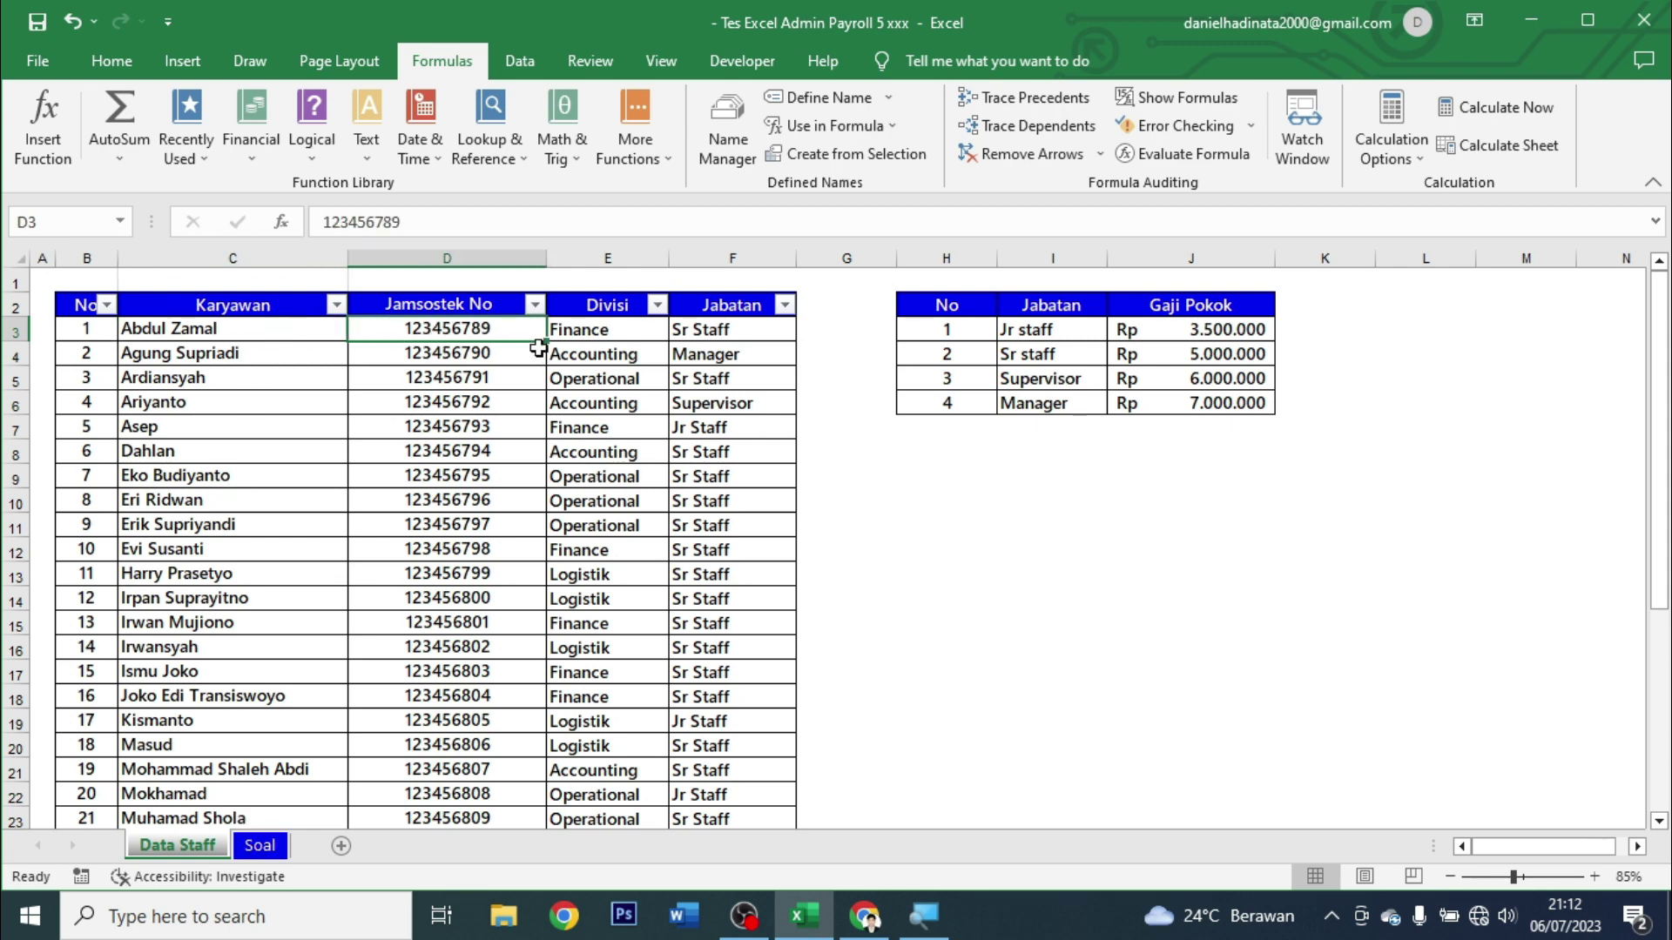
pyautogui.click(259, 845)
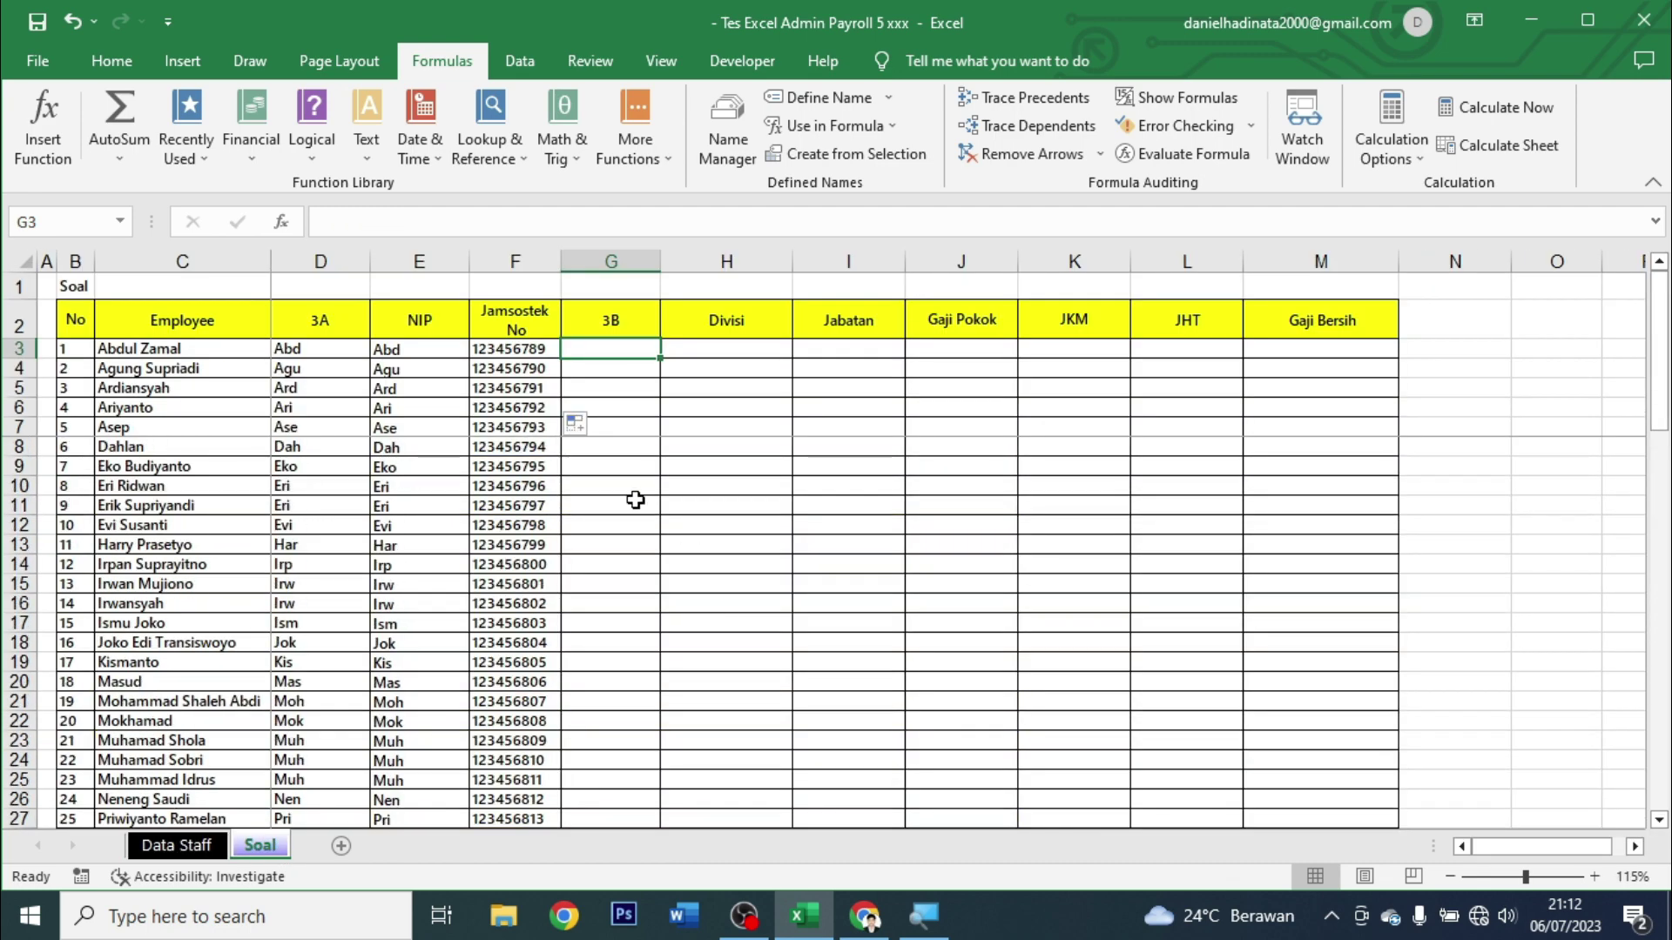
pyautogui.click(533, 350)
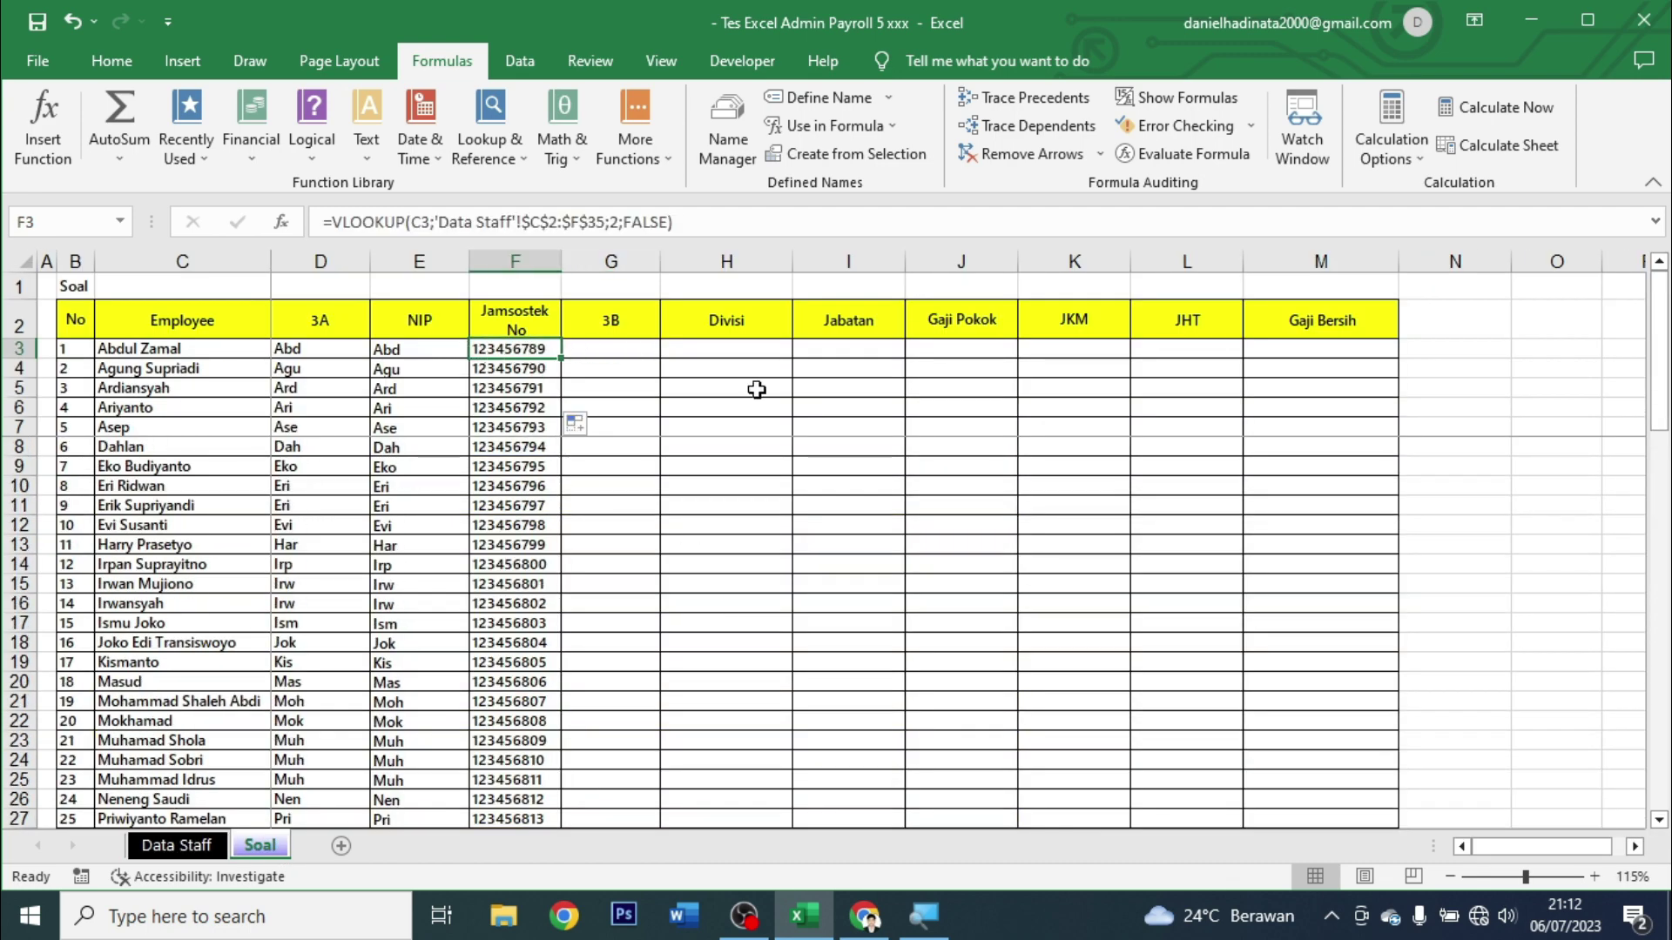
pyautogui.scroll(-4, 757, 389)
pyautogui.scroll(-5, 757, 523)
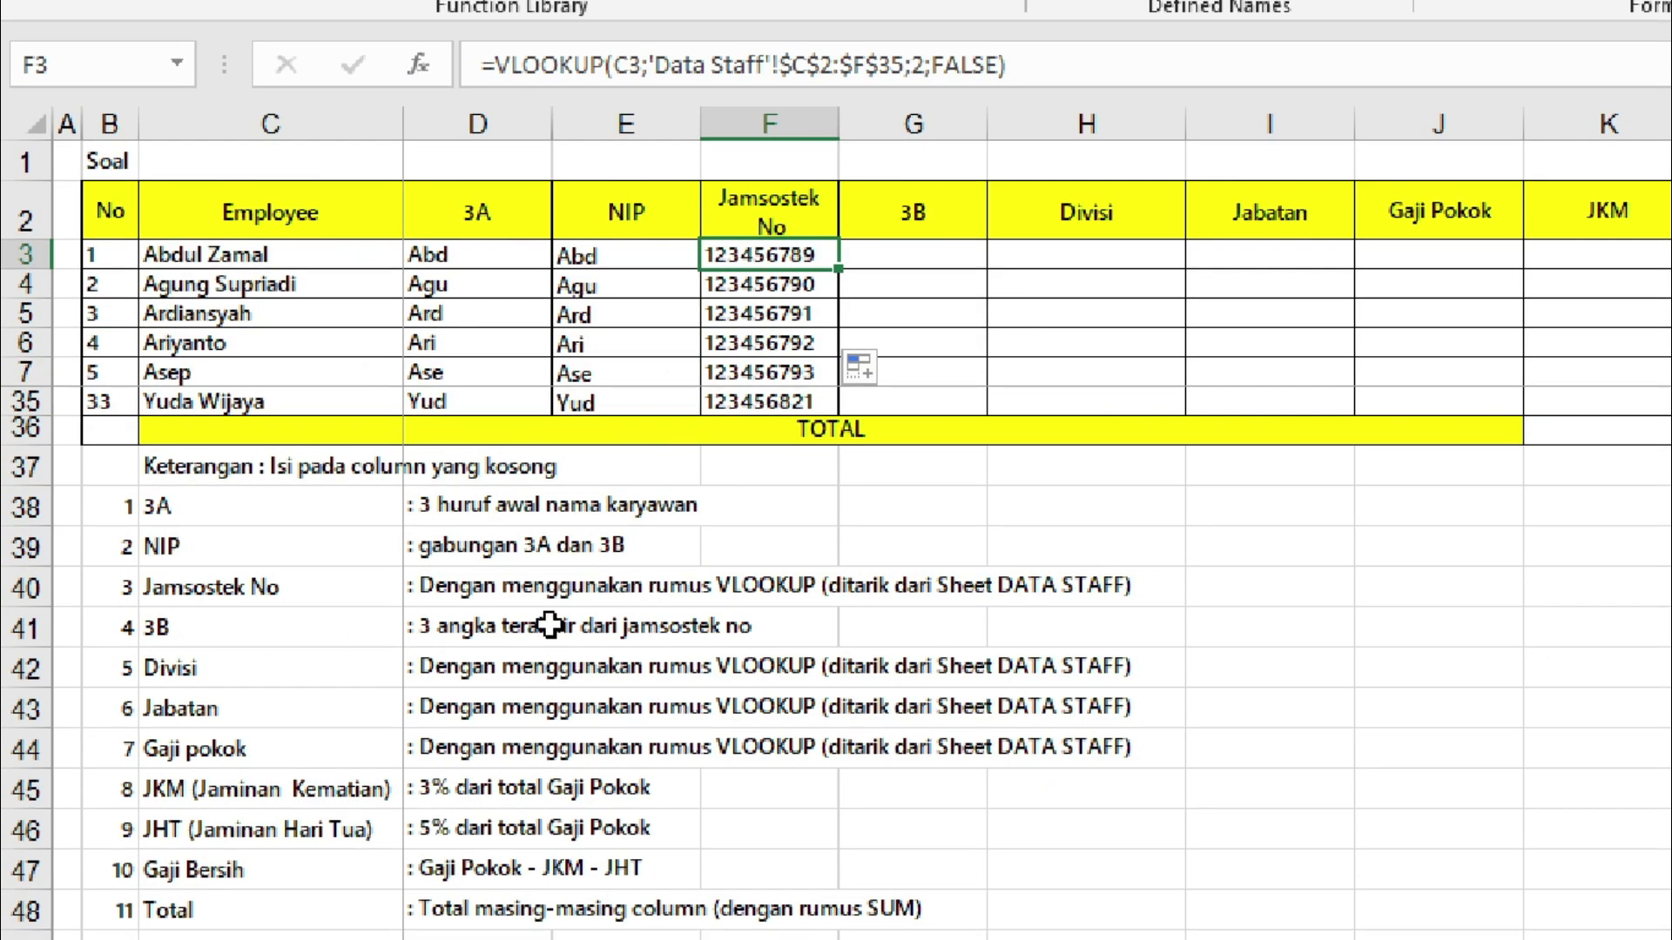
pyautogui.click(905, 253)
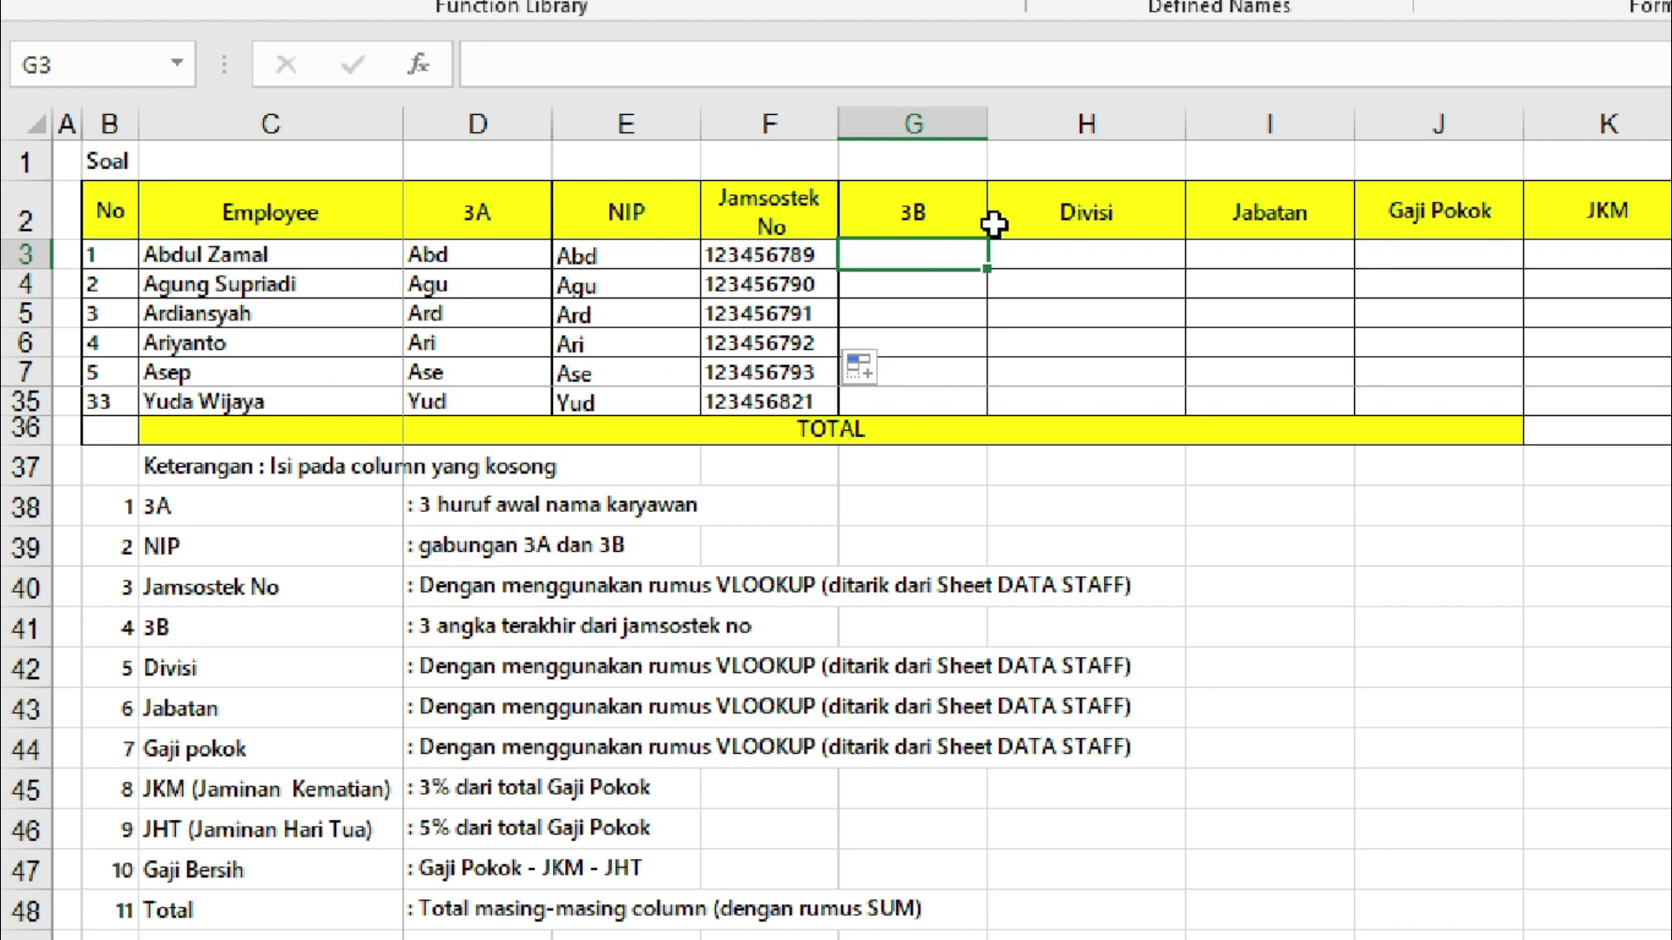
# Enter =RIGHT(F3;3) in G3 to take the Jamsostek No's last three digits.
pyautogui.write('=rig')
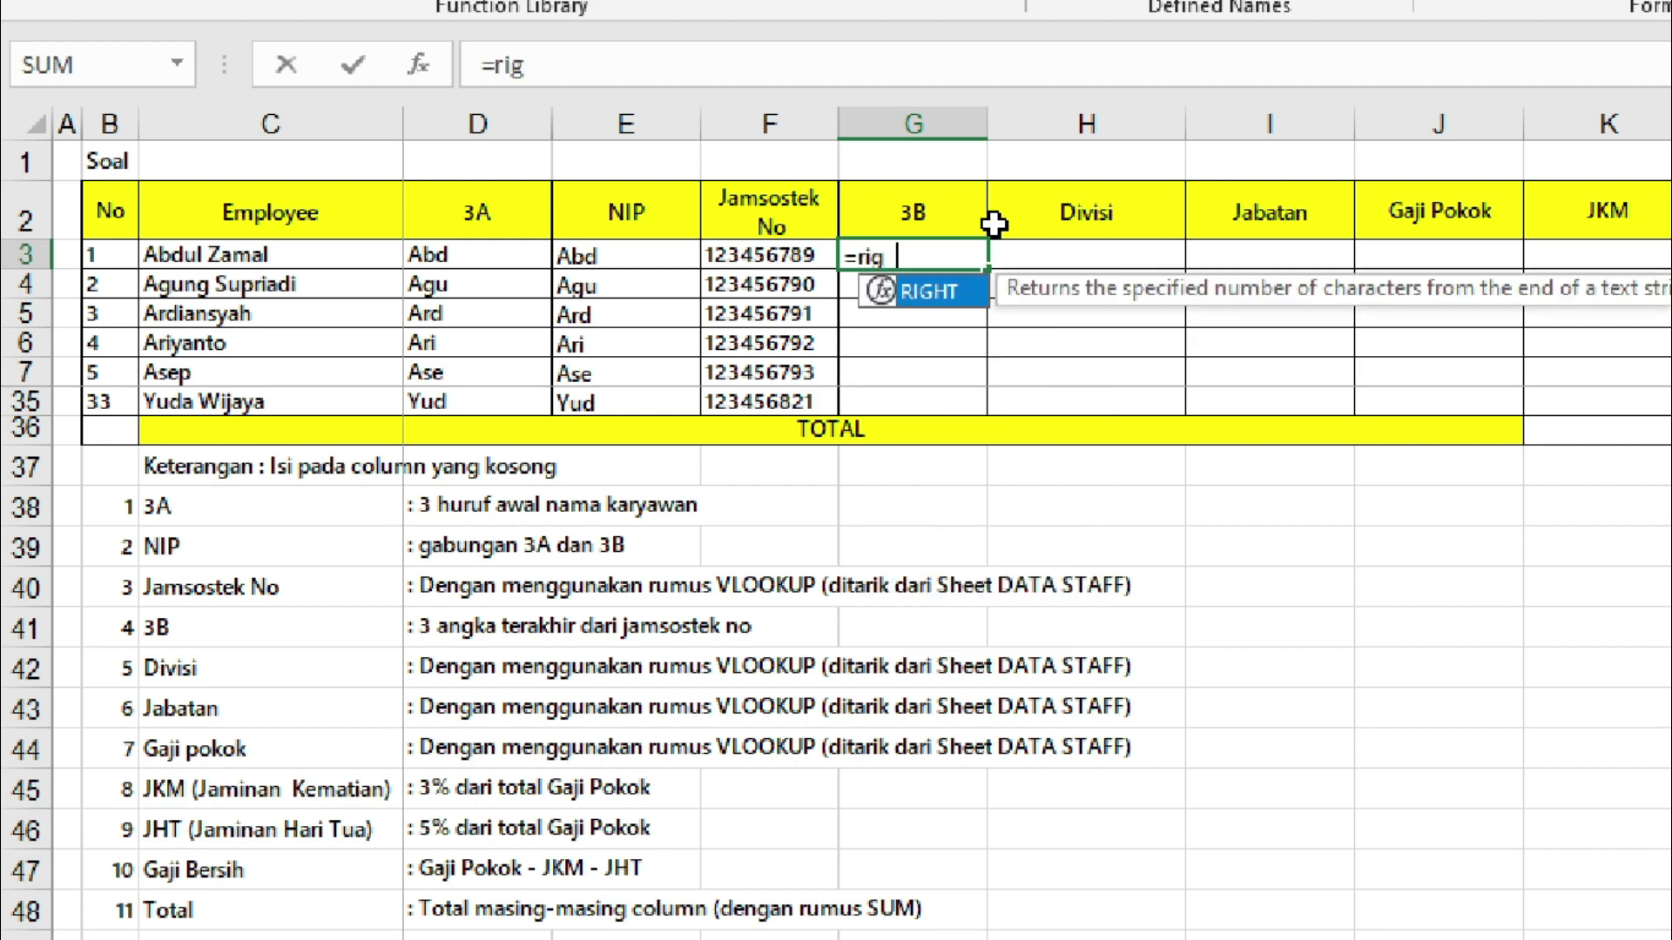
pyautogui.write('ht')
pyautogui.press('Tab')
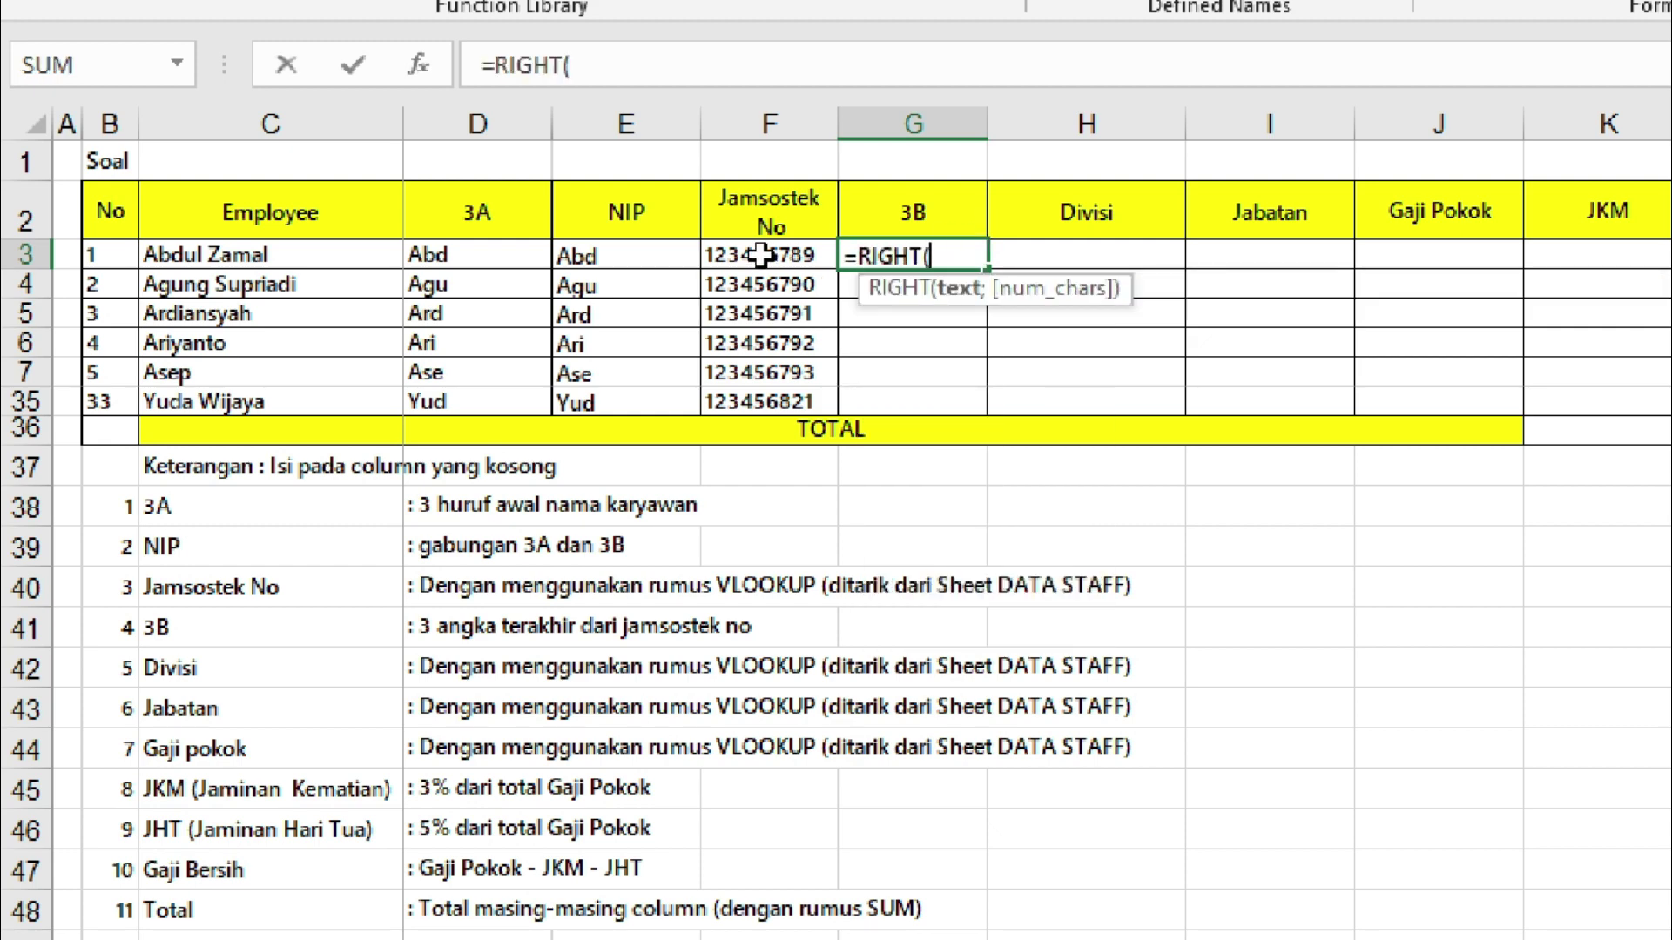
pyautogui.click(761, 254)
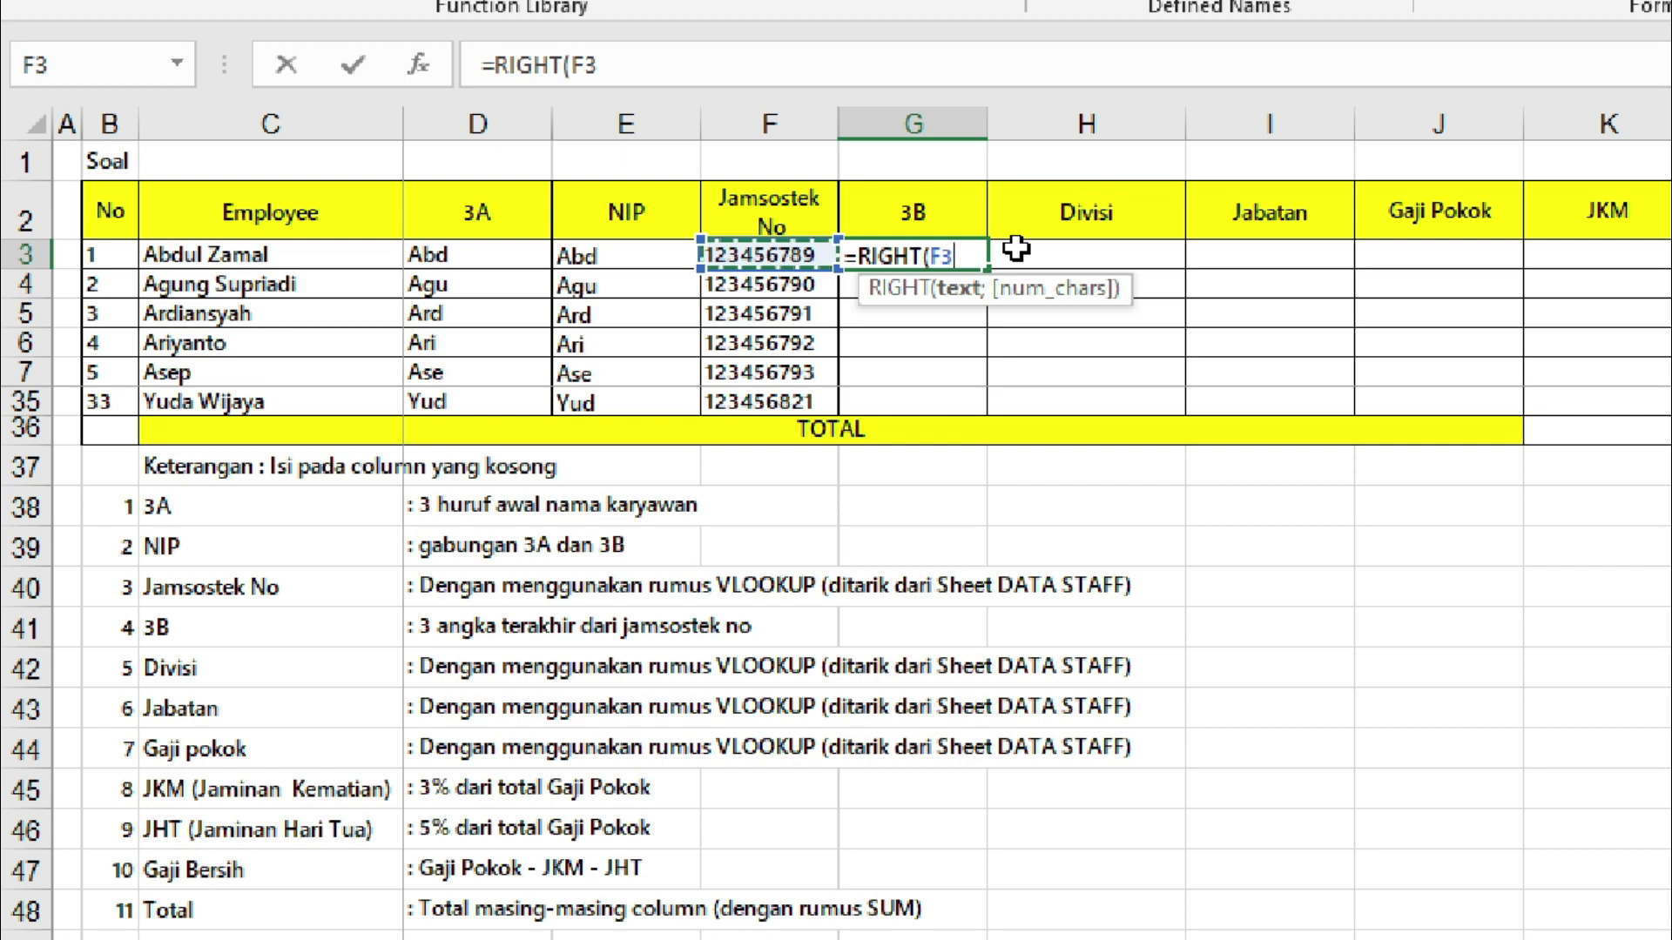
pyautogui.write(';3')
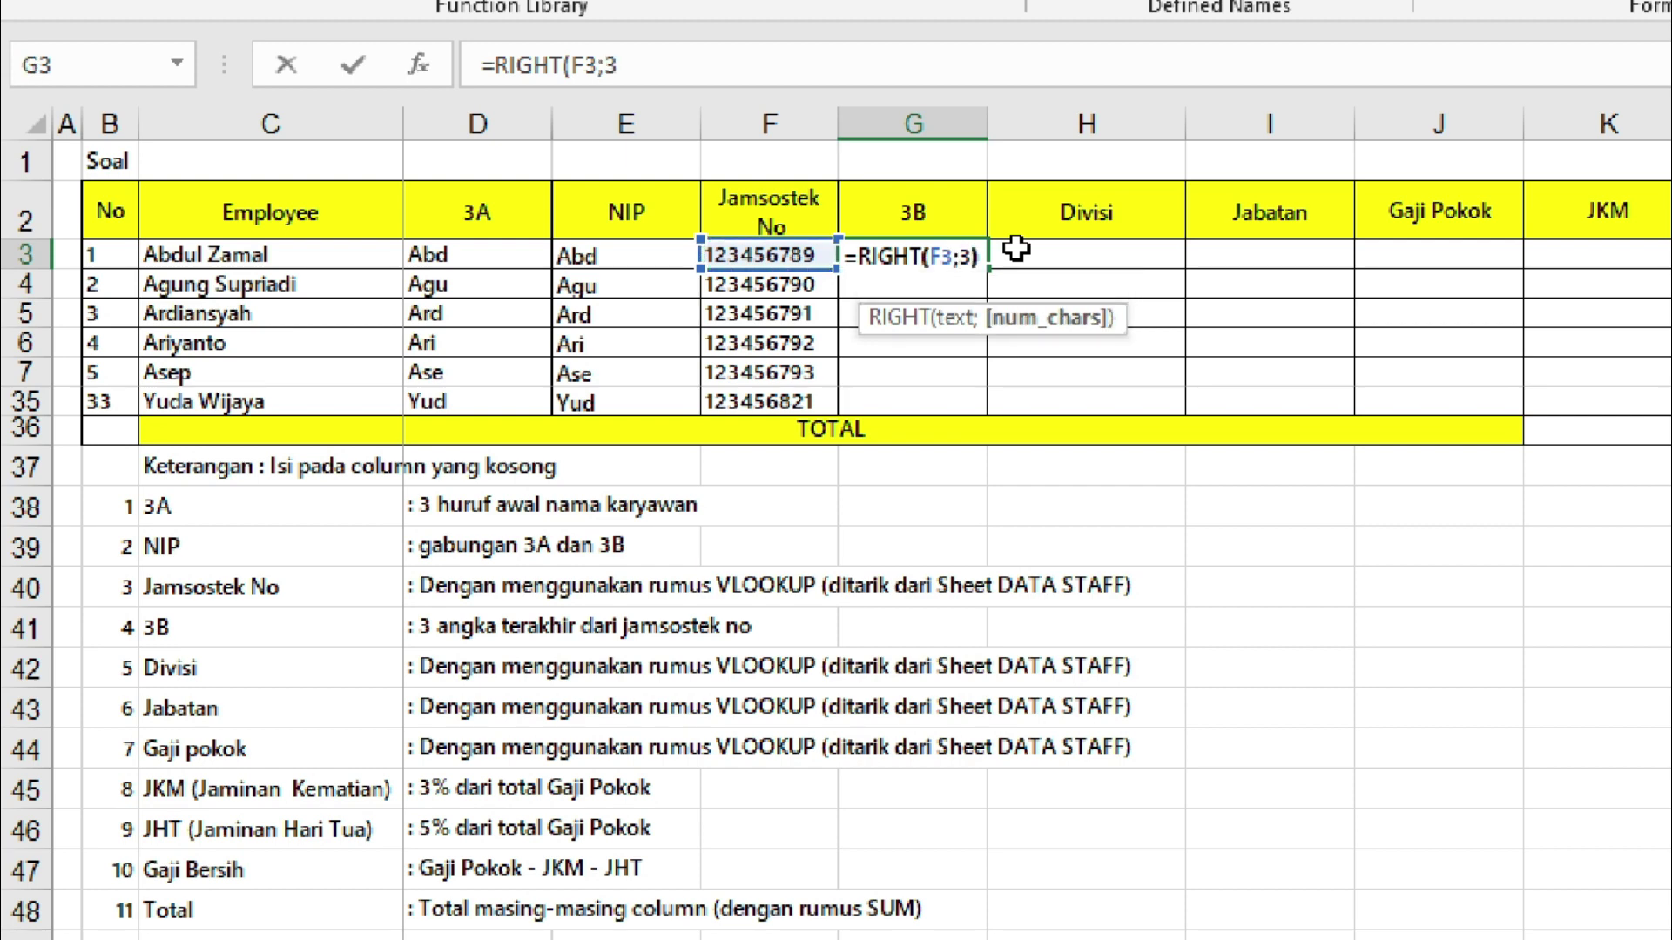
pyautogui.write(')')
pyautogui.hotkey('ctrl', 'Return')
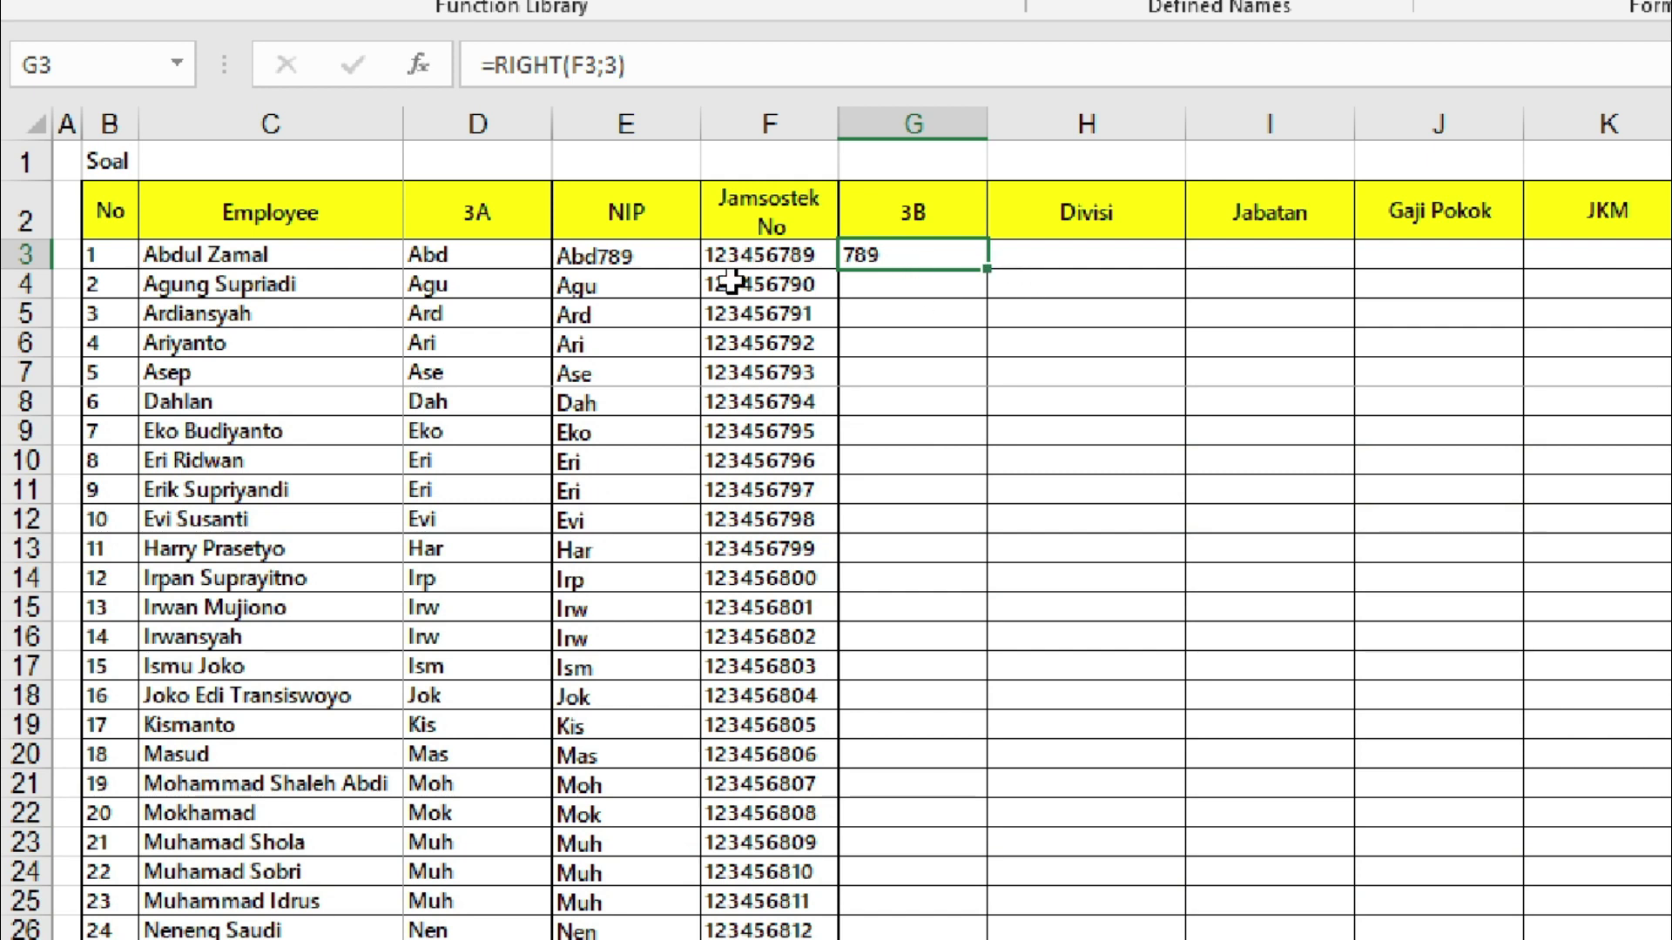
pyautogui.click(613, 256)
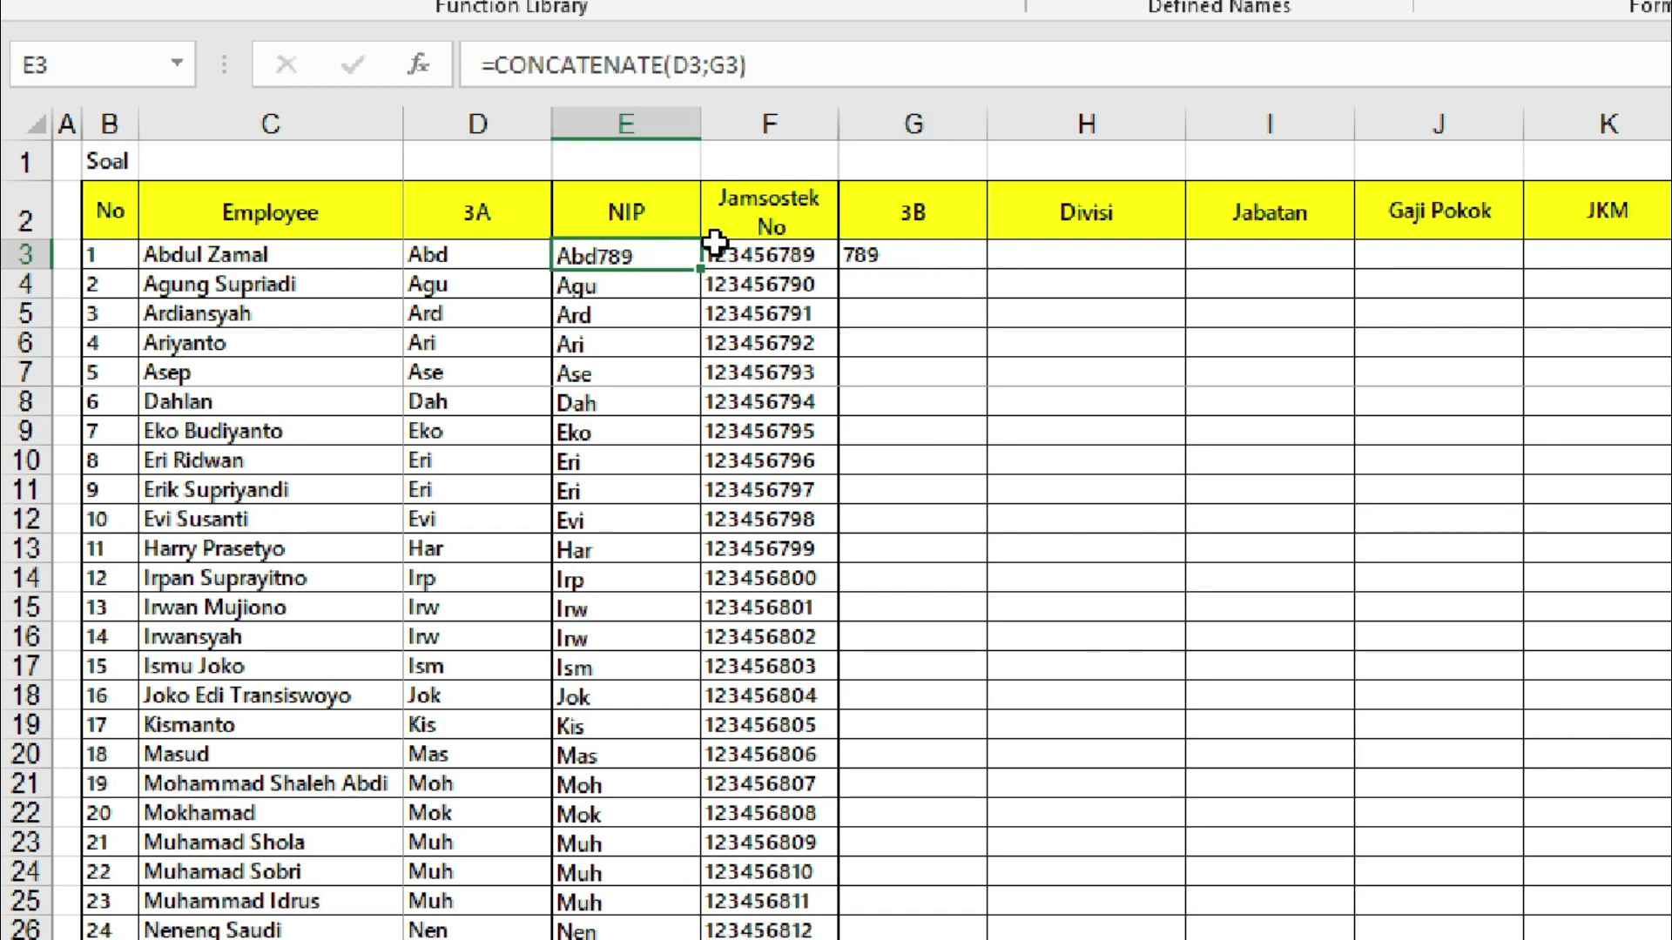
# Copy the G3 last-three-digits formula down to G35.
pyautogui.click(948, 258)
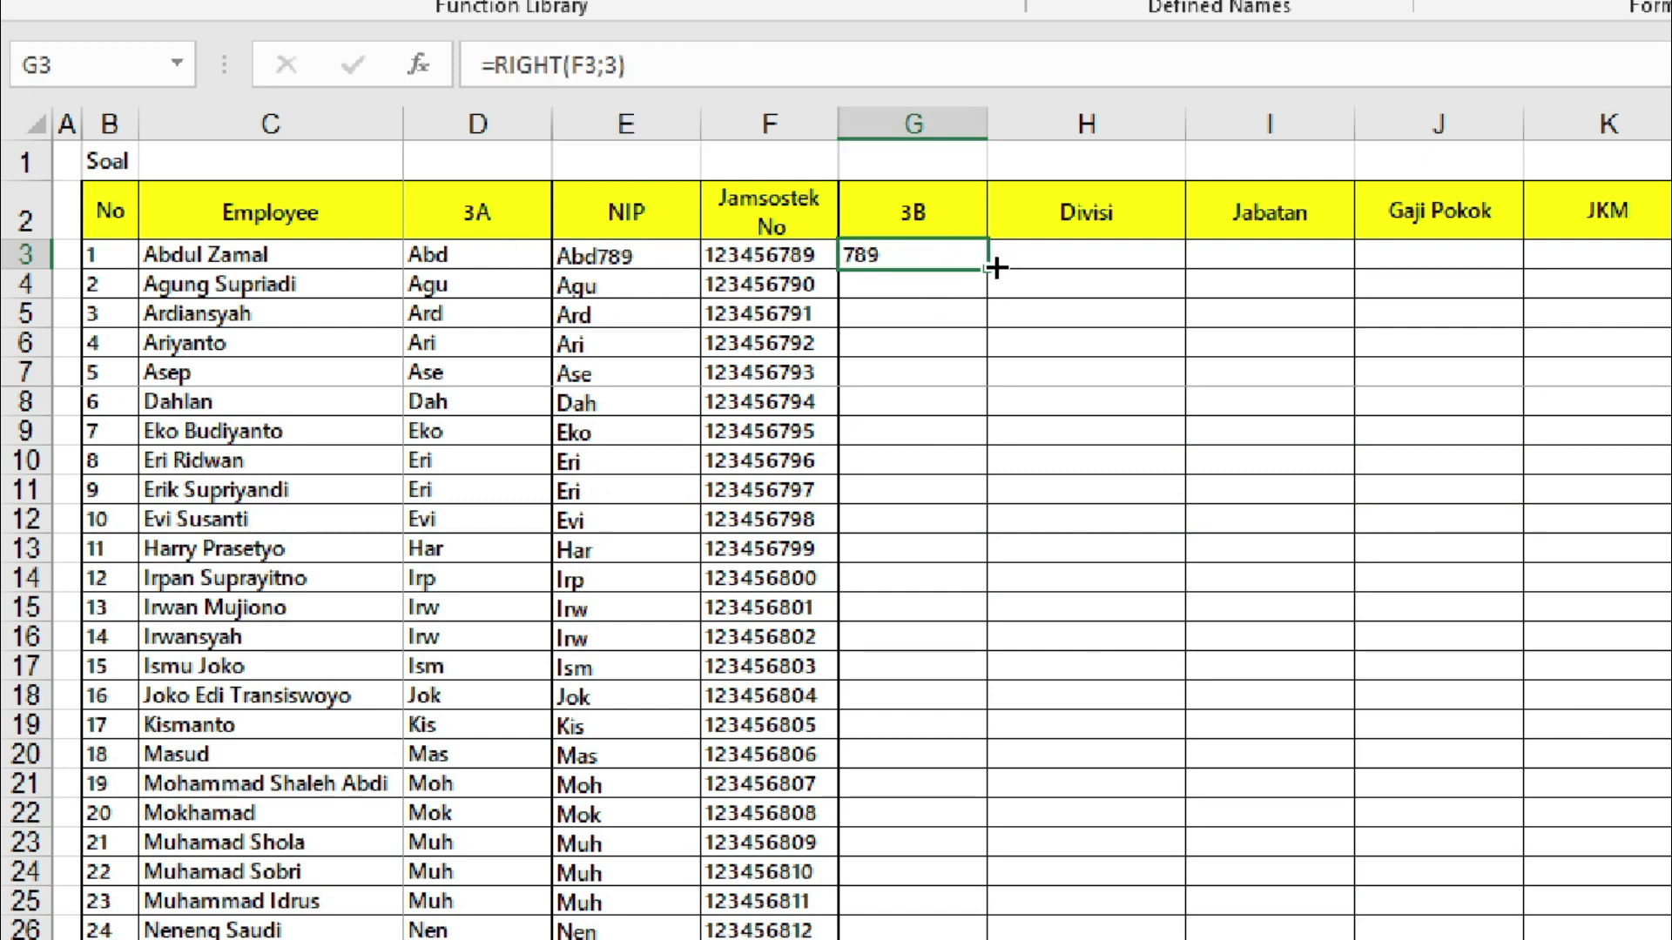
pyautogui.moveTo(987, 270); pyautogui.dragTo(963, 431)
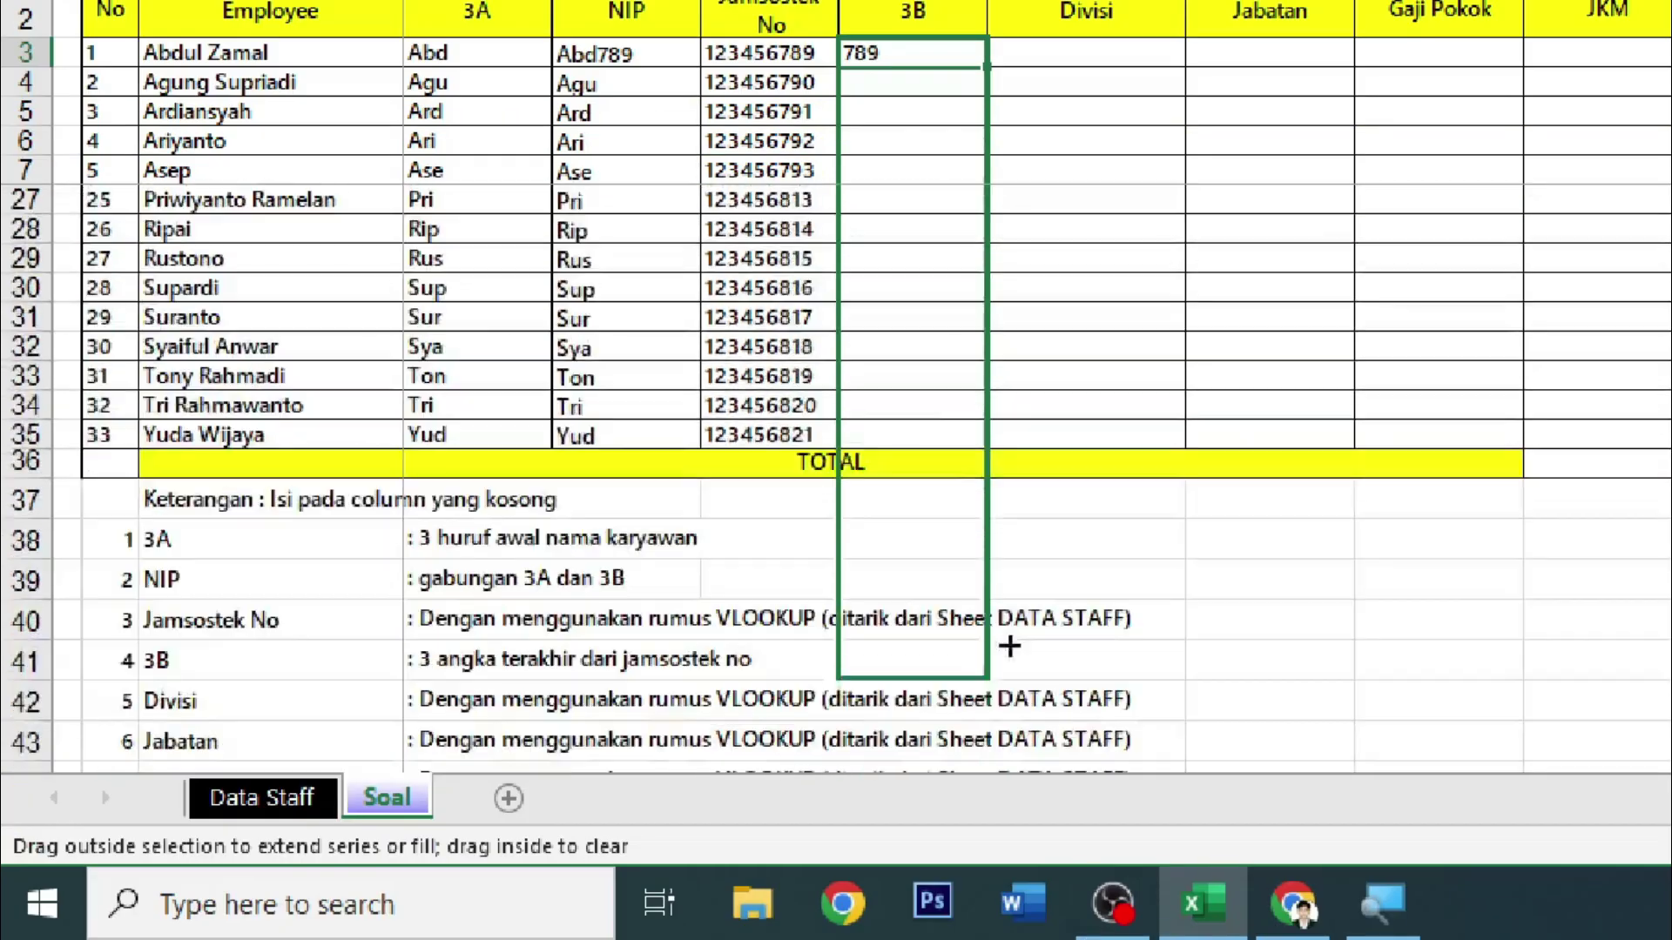
pyautogui.click(1134, 375)
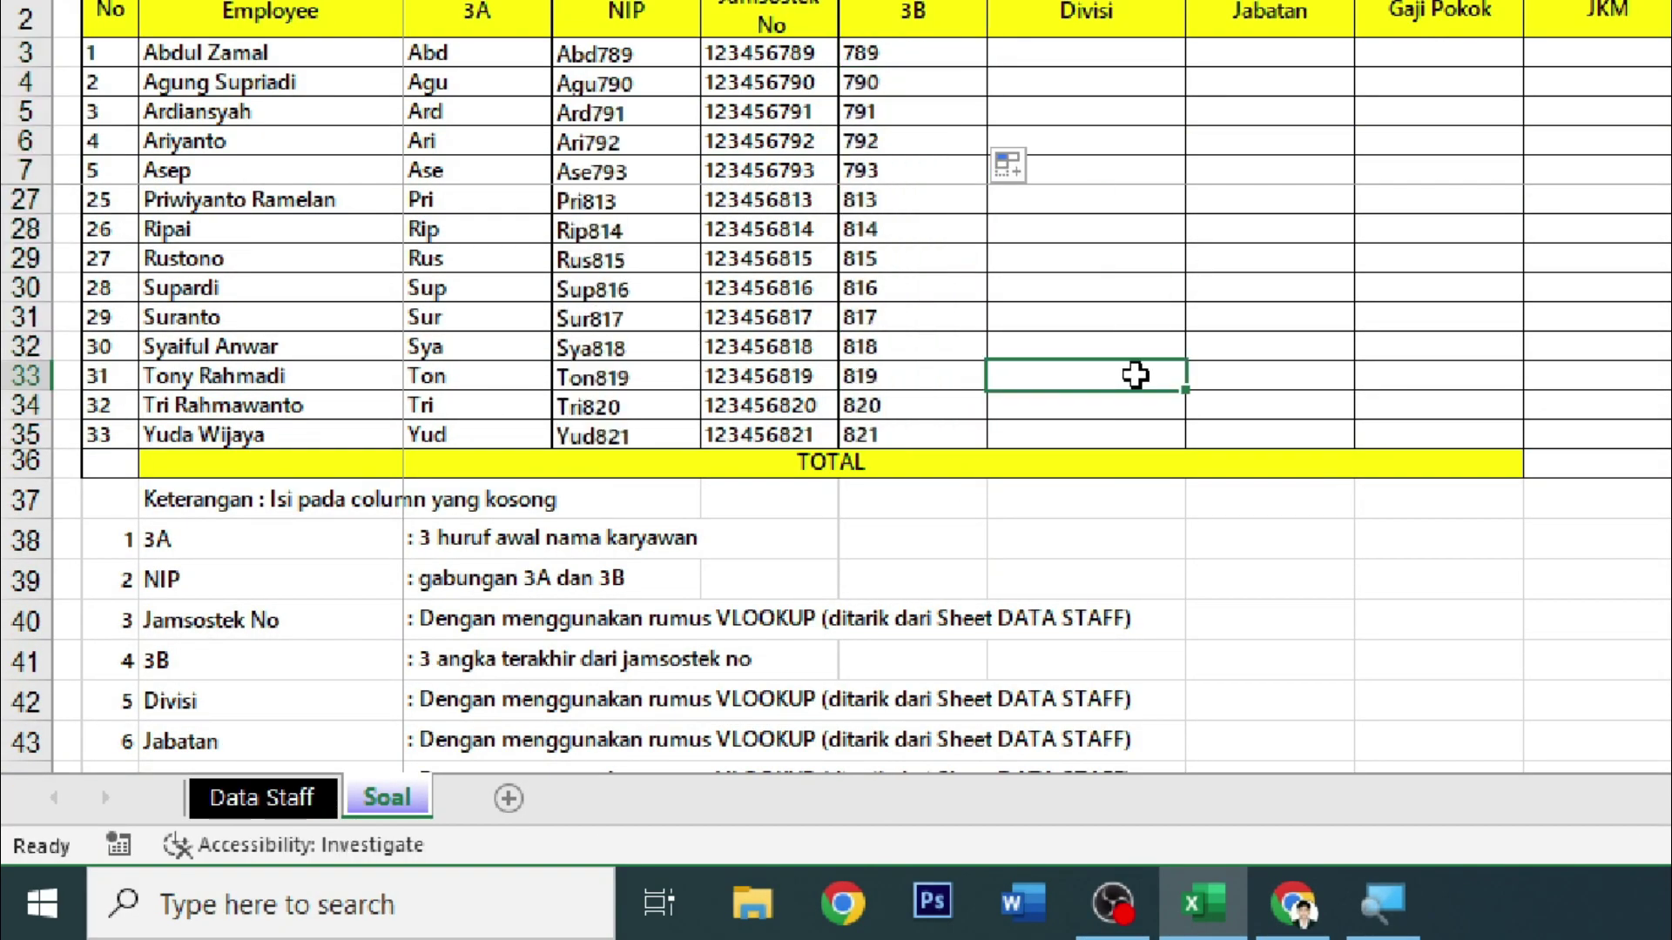
pyautogui.scroll(1, 1134, 375)
pyautogui.scroll(-2, 1133, 375)
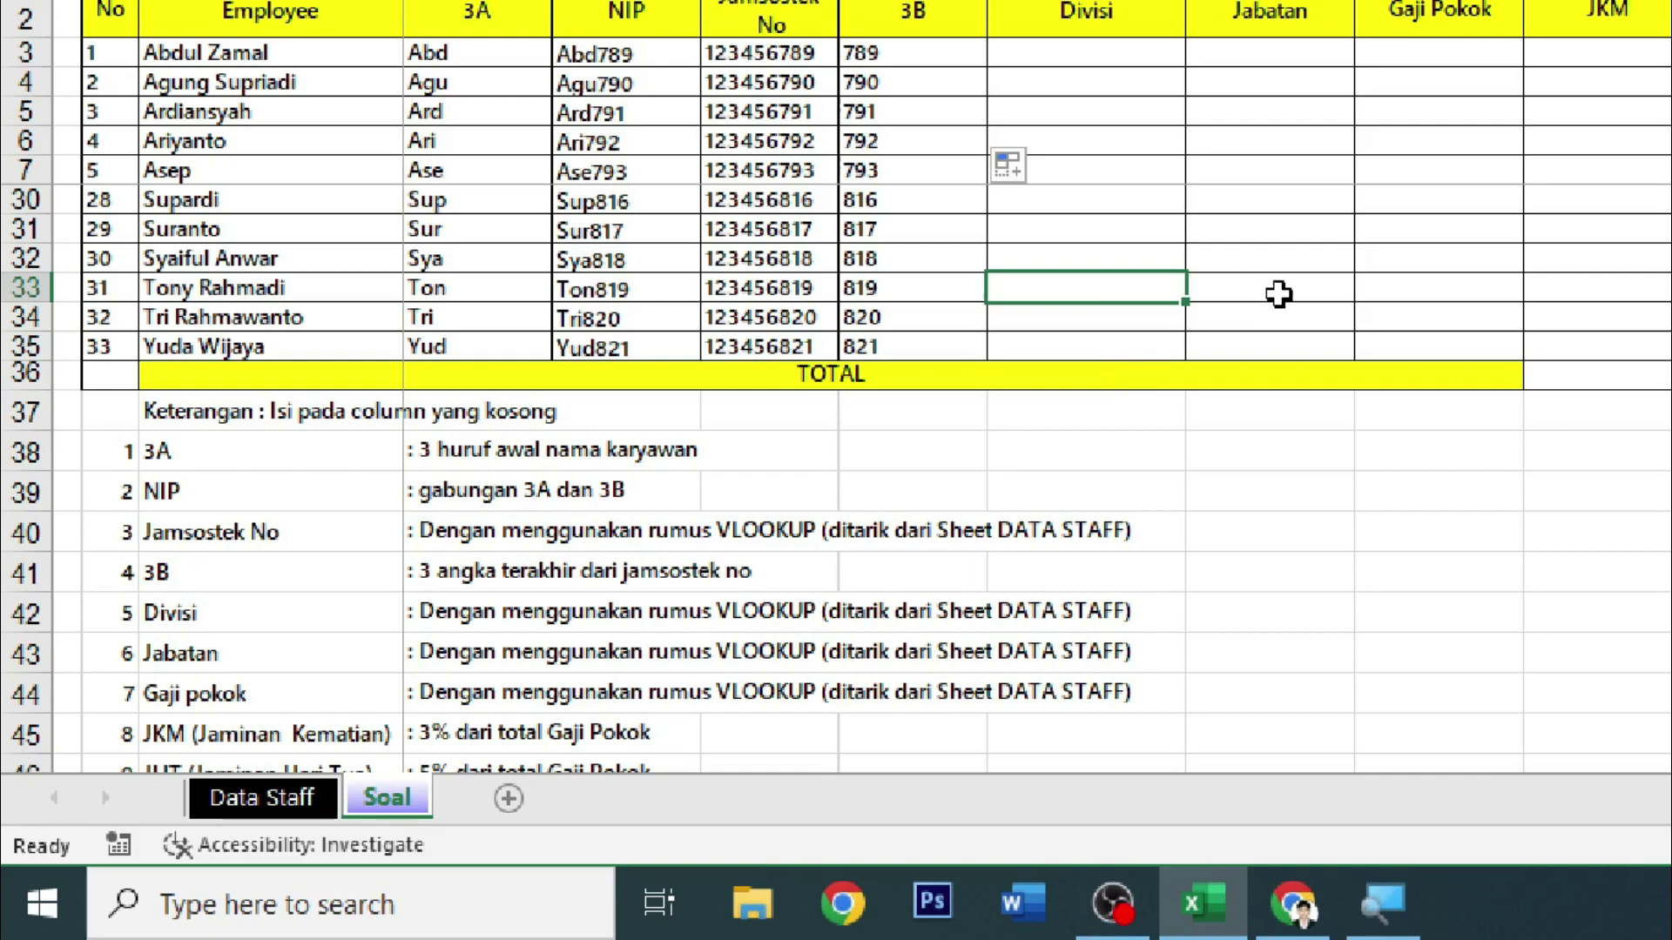
pyautogui.scroll(6, 1263, 527)
pyautogui.scroll(2, 1263, 487)
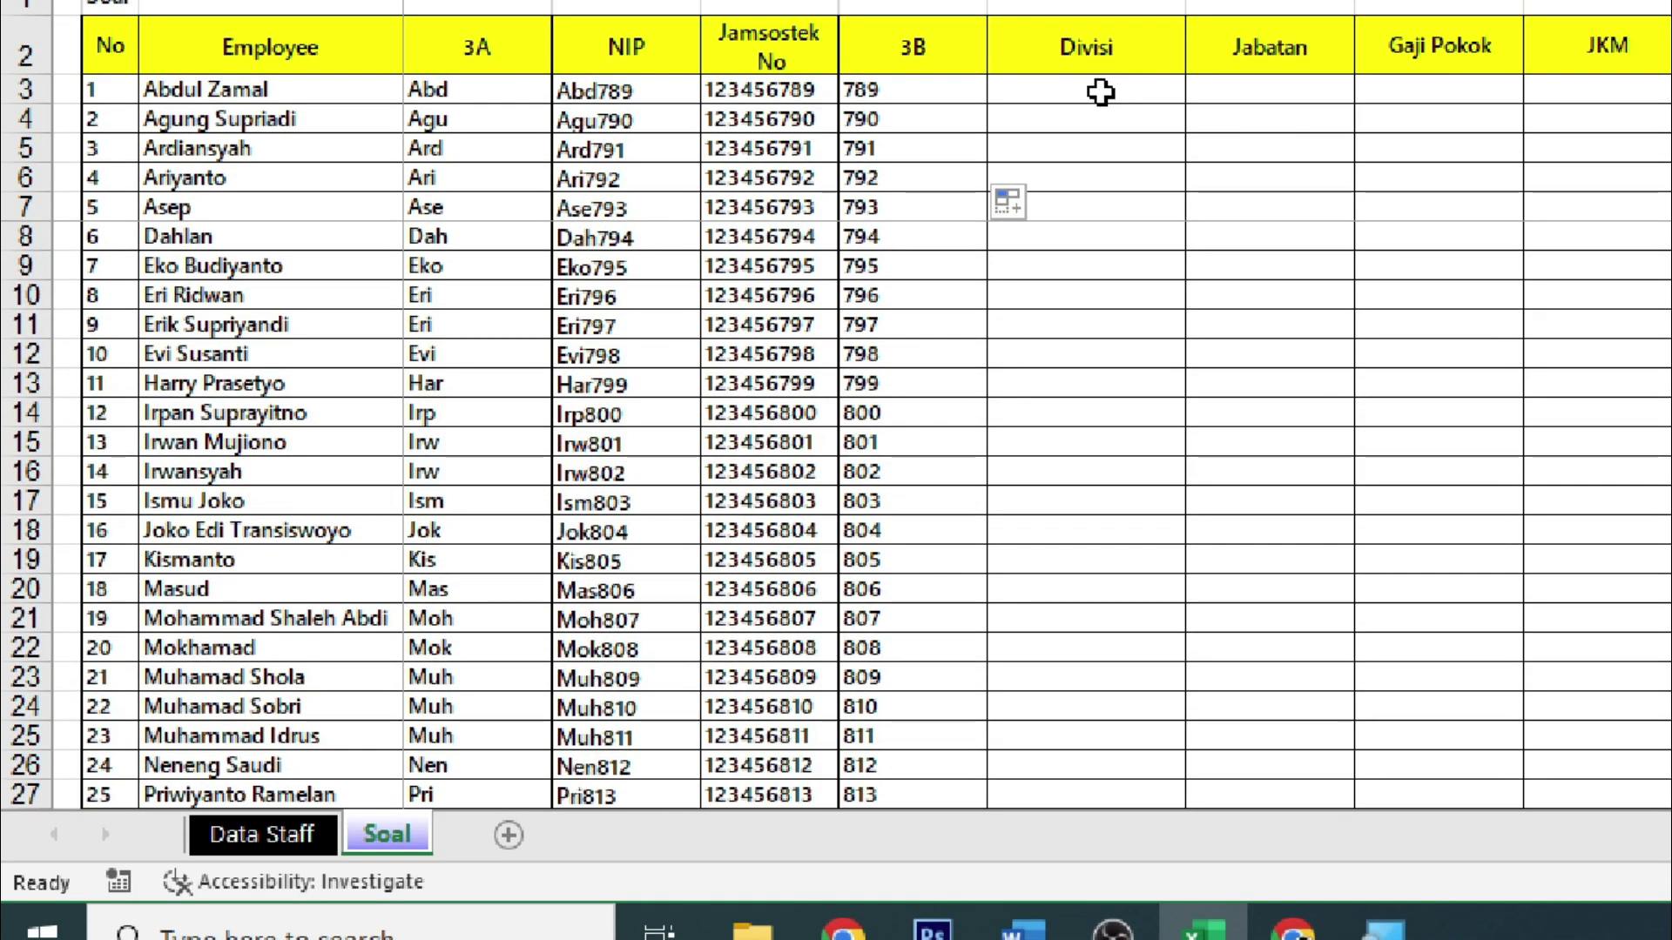
pyautogui.click(1110, 87)
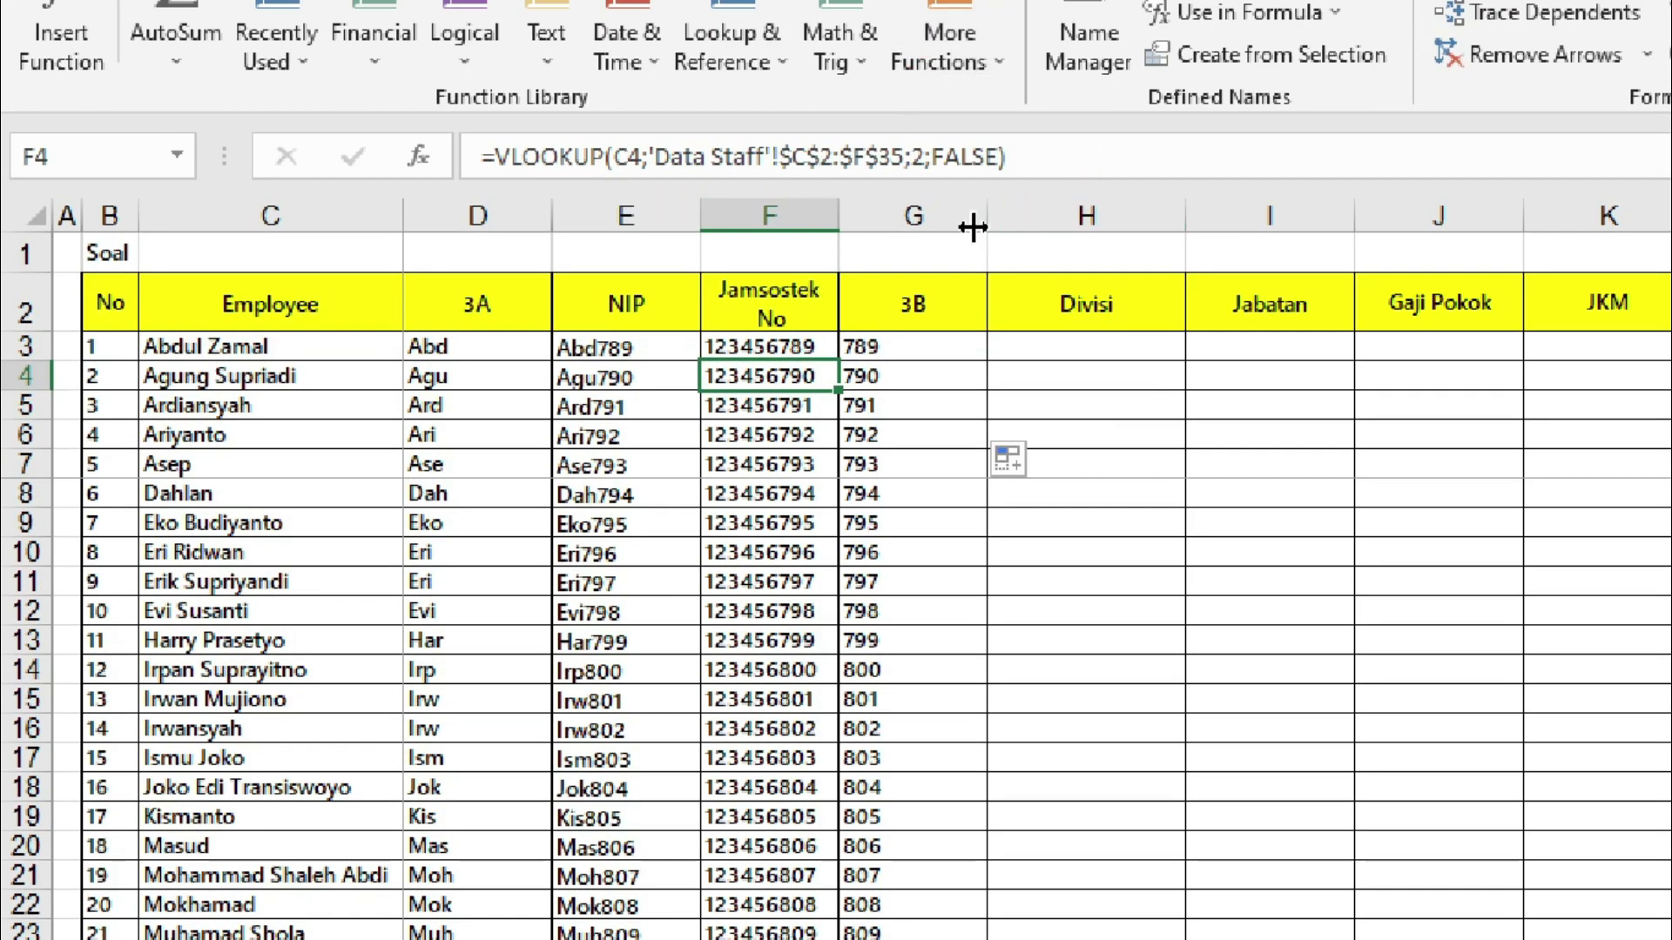
# Copy F3's VLOOKUP formula text and paste it into H3.
pyautogui.click(1076, 352)
pyautogui.click(739, 373)
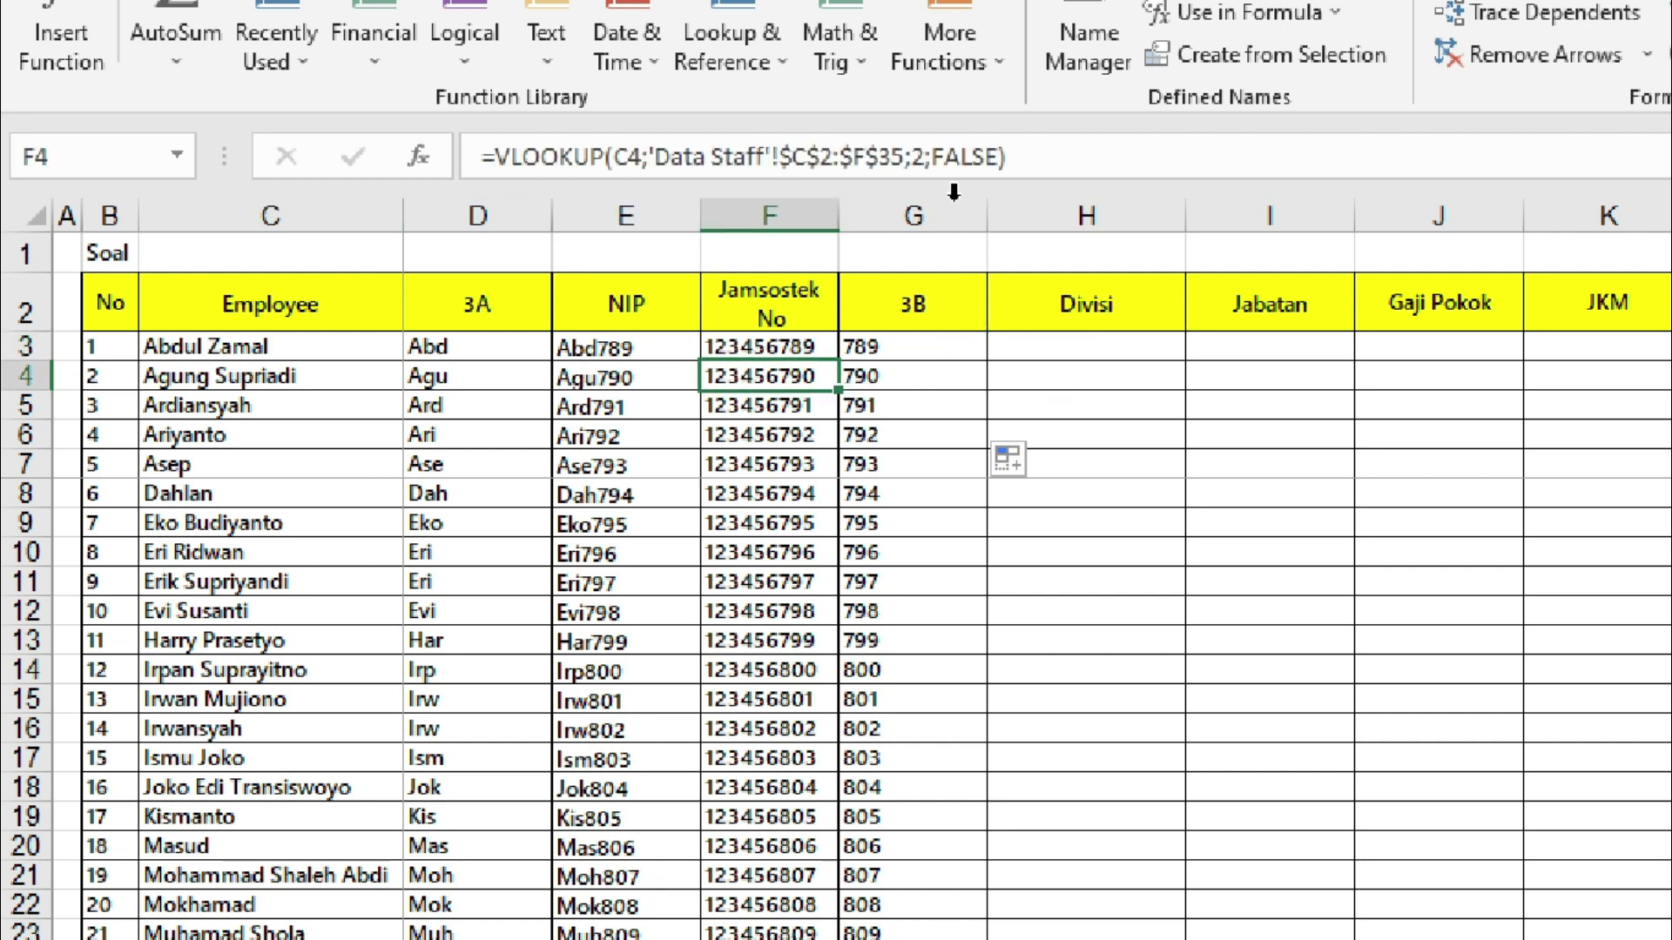
pyautogui.click(787, 344)
pyautogui.click(1049, 153)
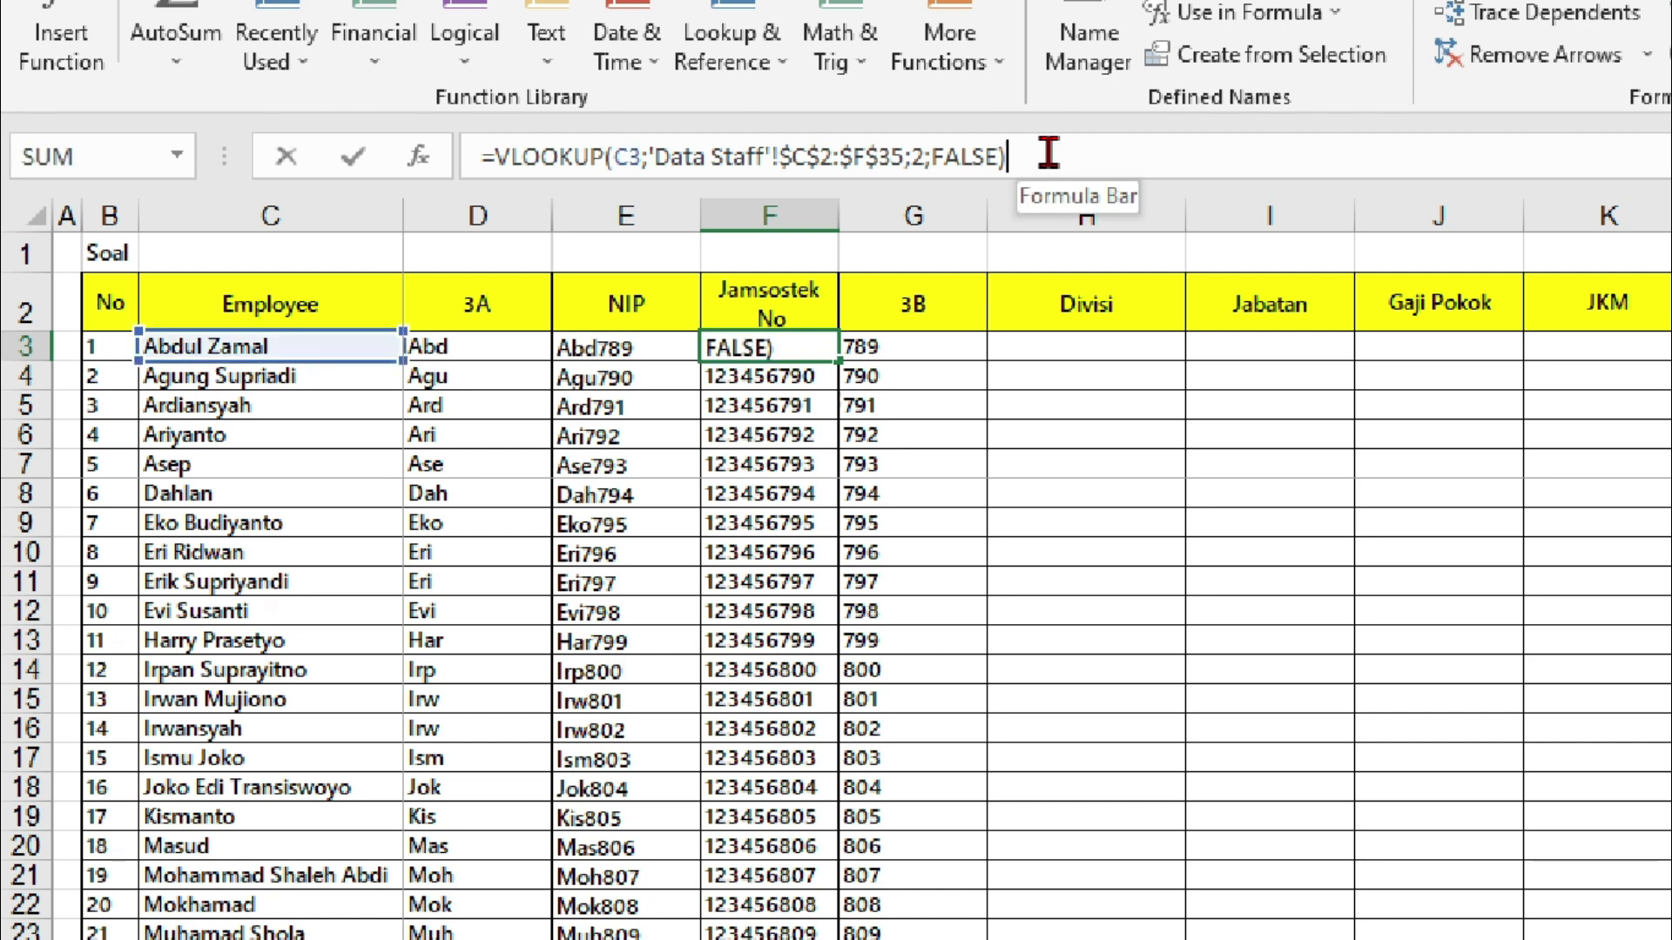
pyautogui.moveTo(1046, 153); pyautogui.dragTo(422, 159)
pyautogui.hotkey('ctrl', 'c')
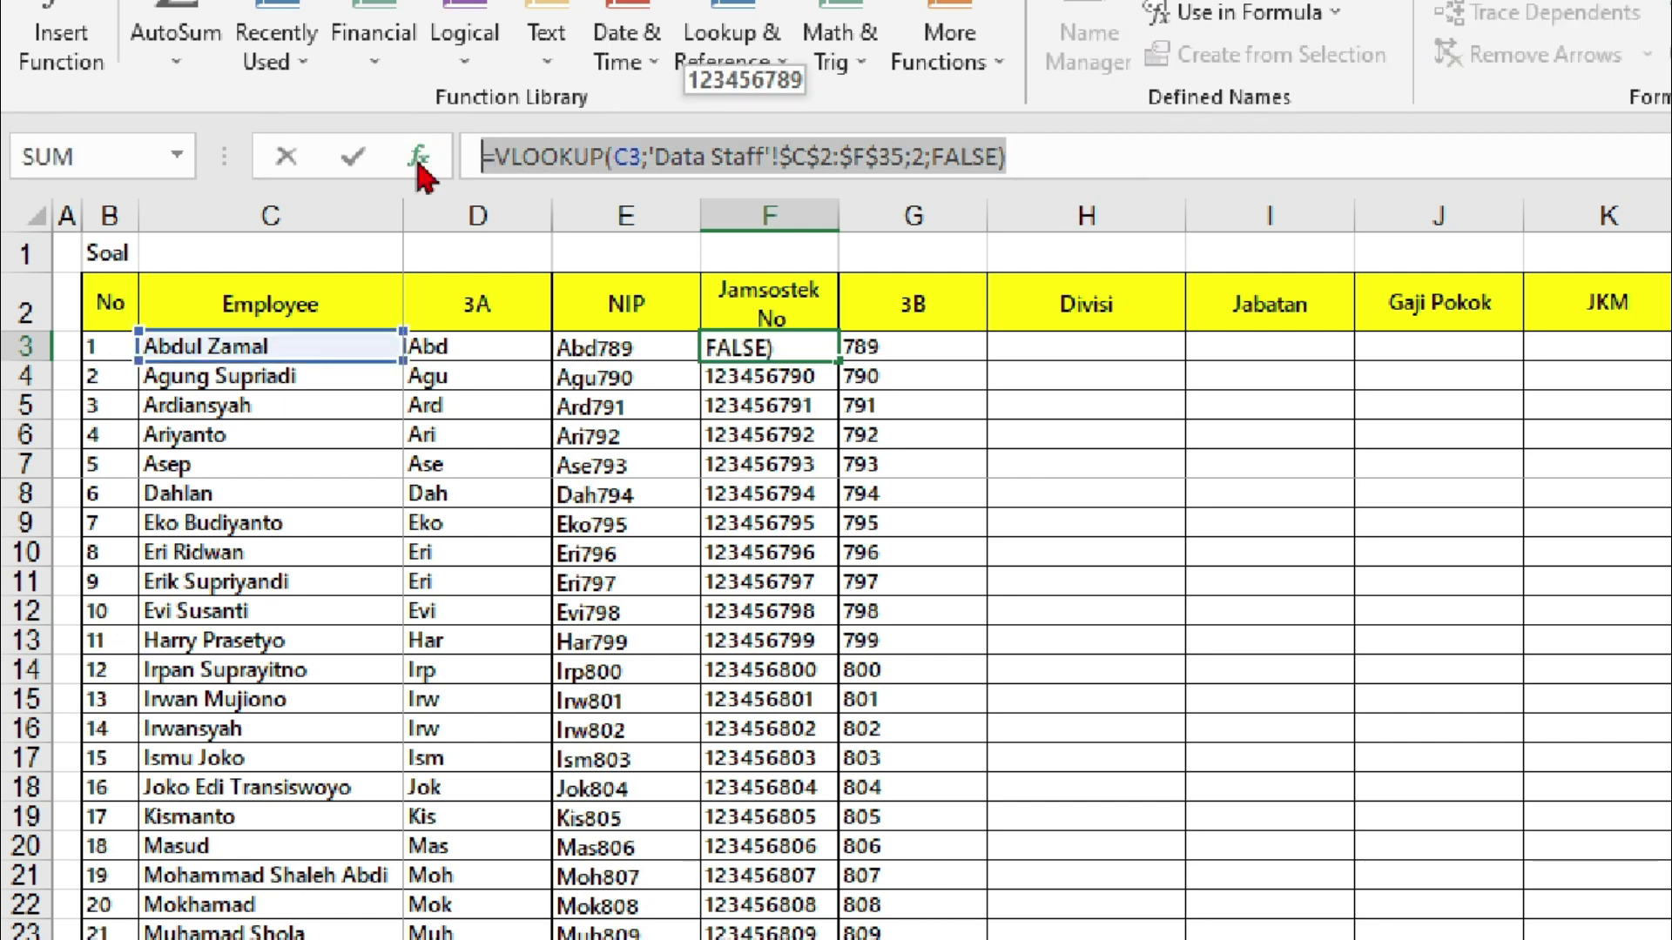
pyautogui.press('Escape')
pyautogui.click(1094, 330)
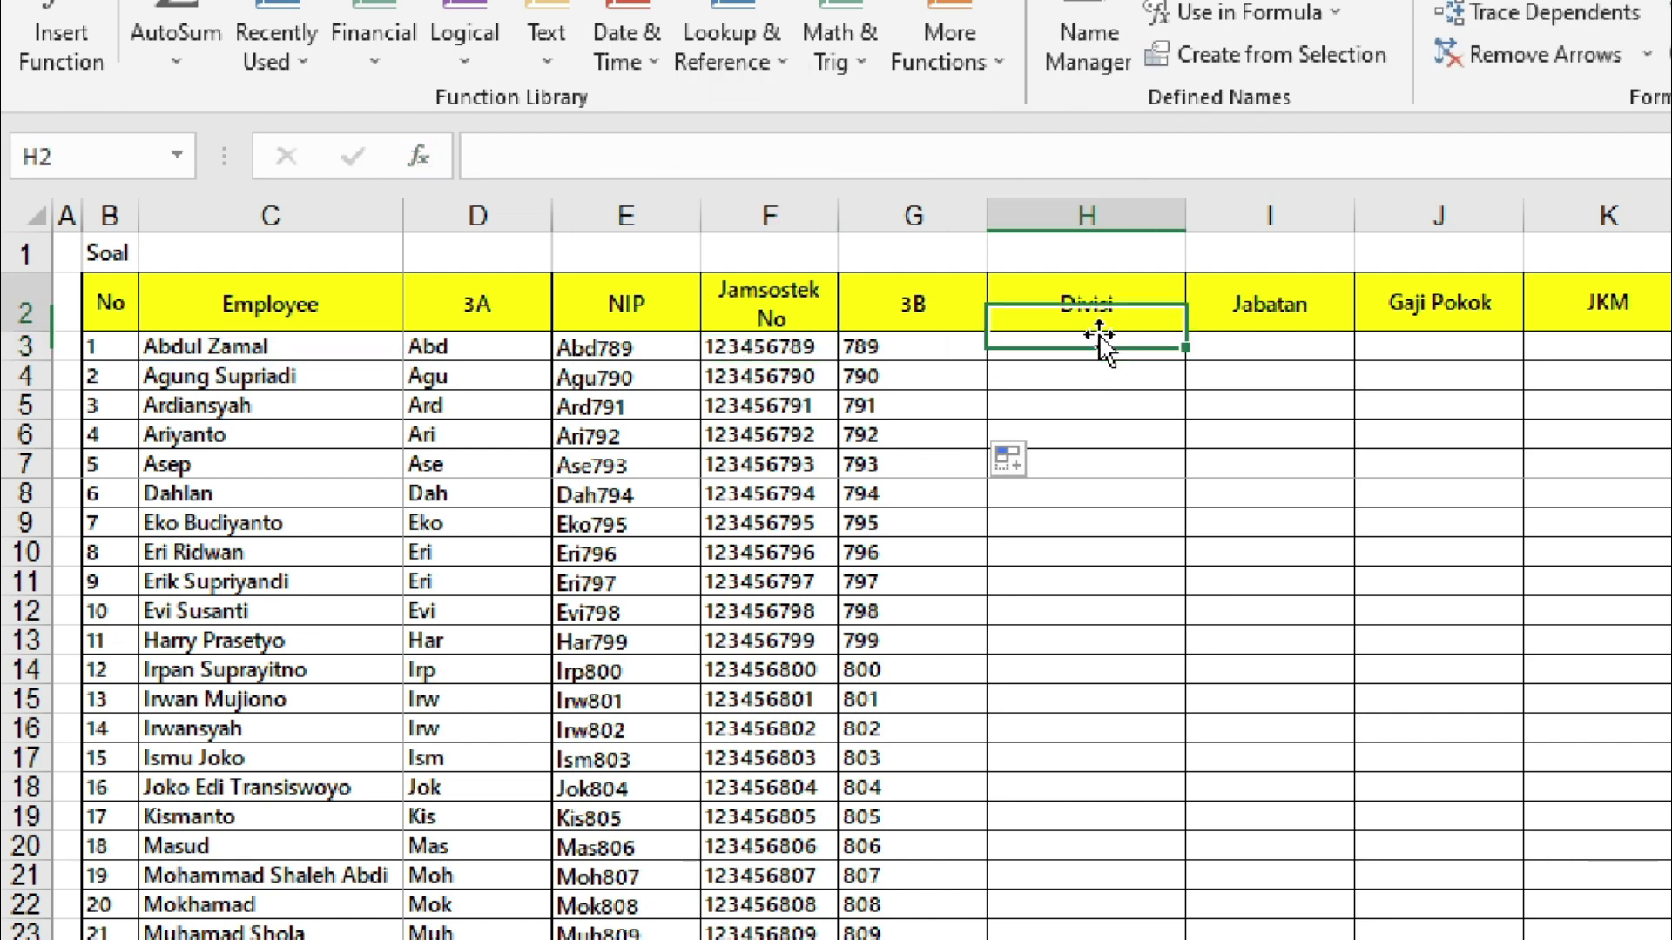
pyautogui.click(1095, 346)
pyautogui.doubleClick(1094, 347)
pyautogui.hotkey('ctrl', 'v')
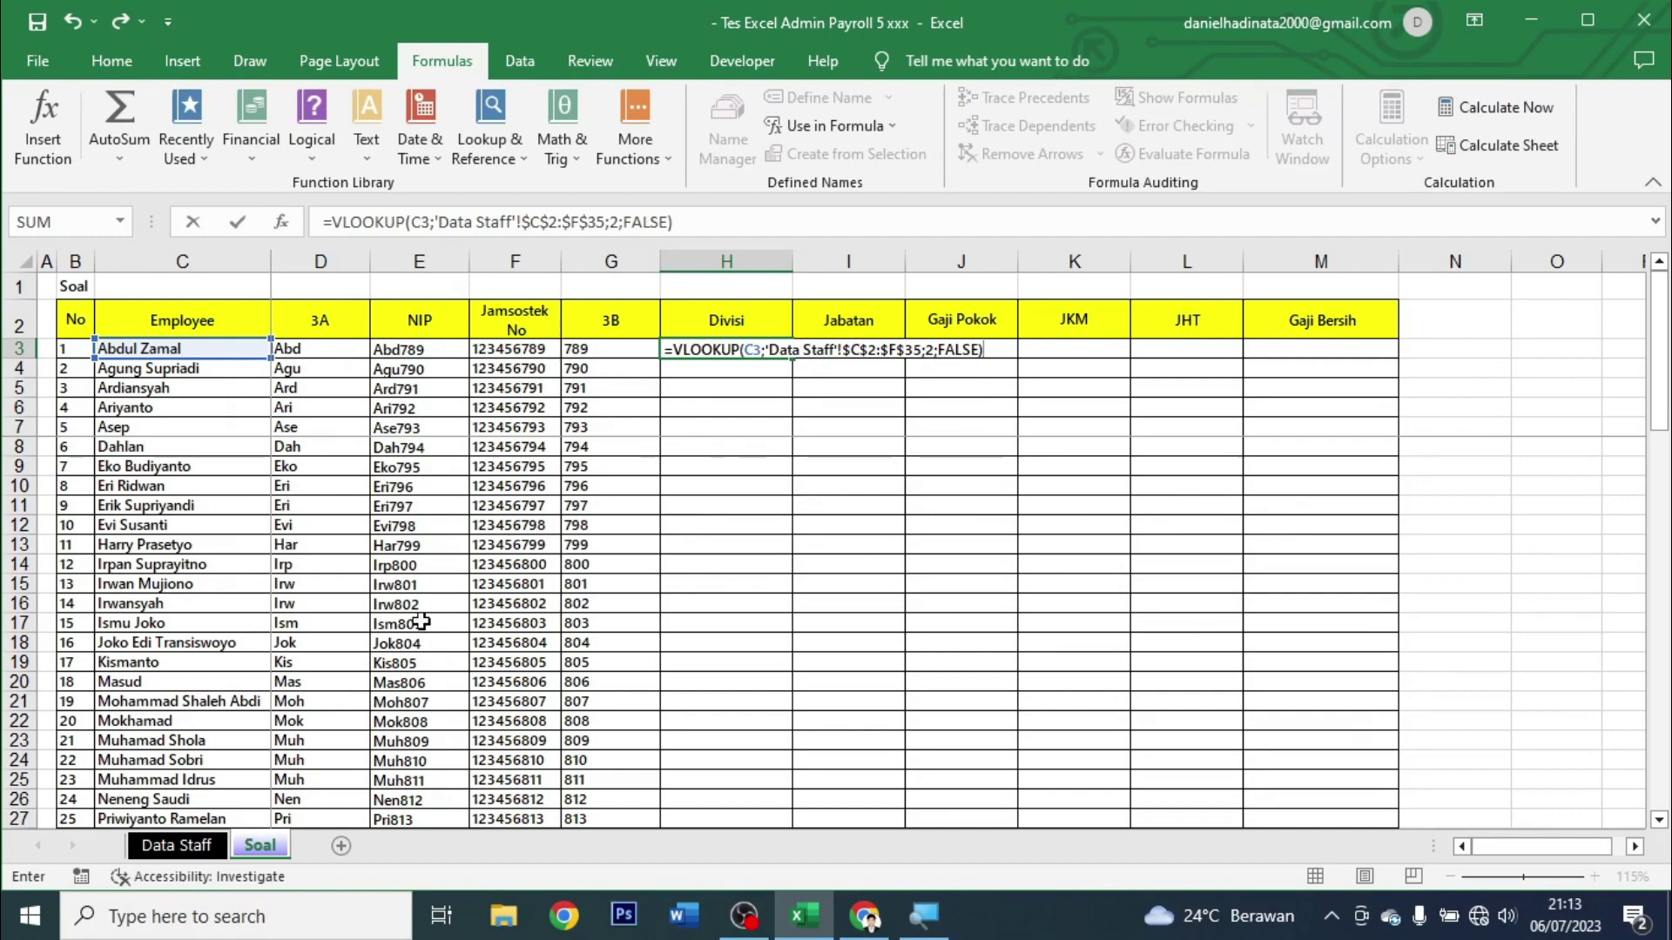
# Change H3's column index from 2 to 3 so it returns Finance.
pyautogui.click(203, 846)
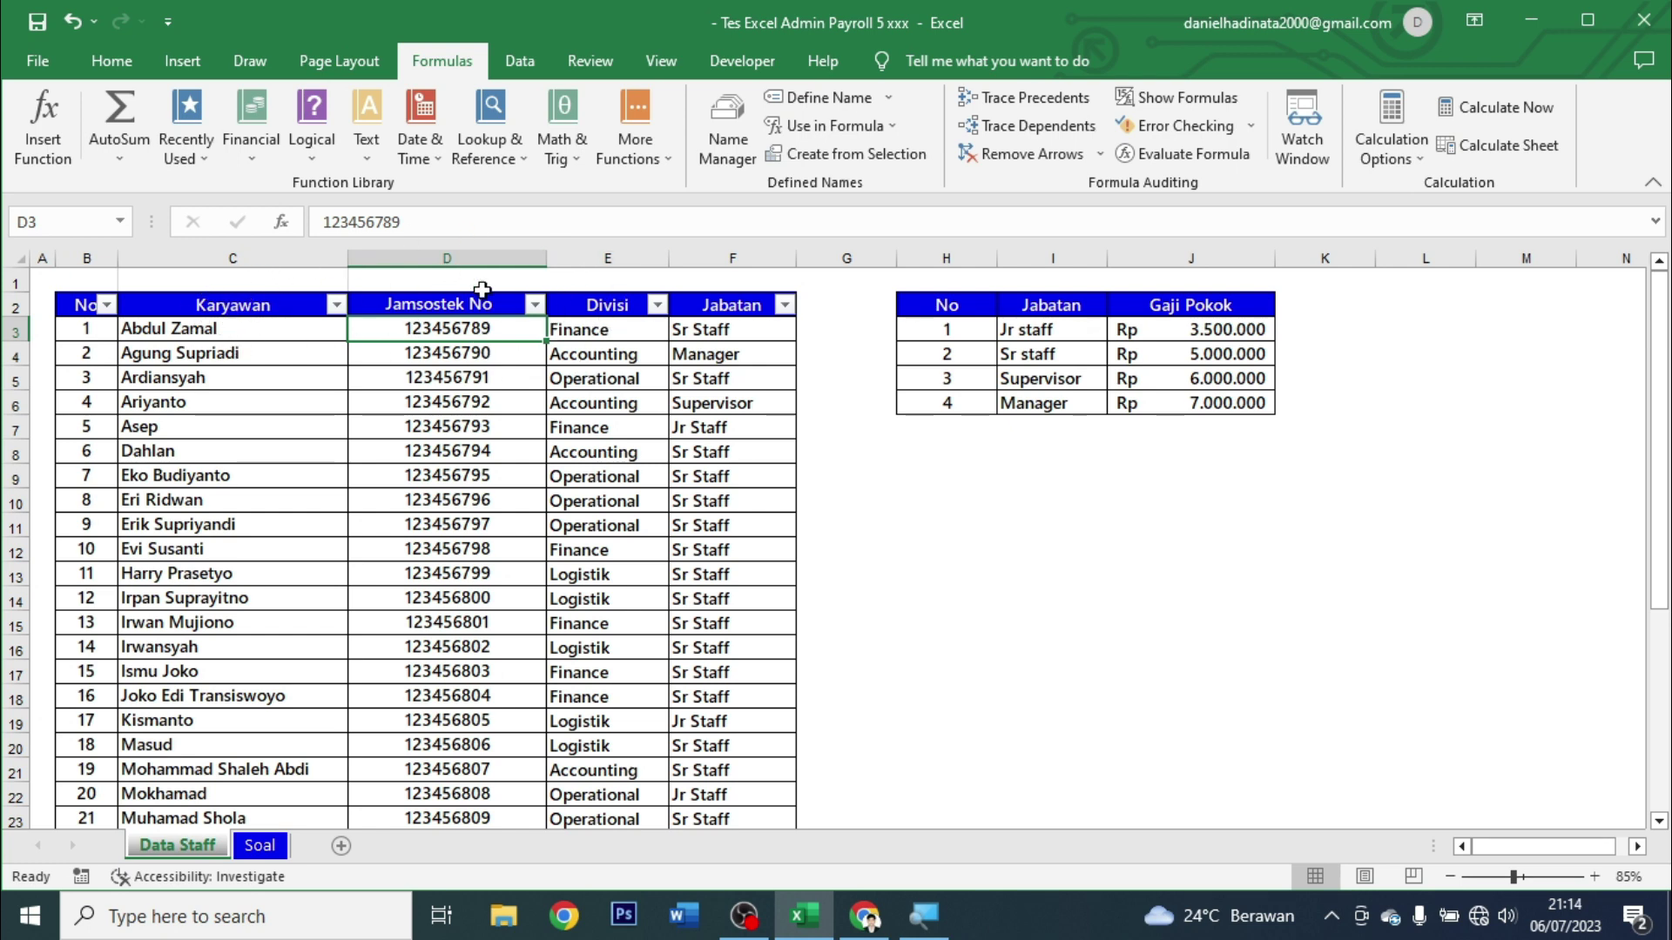
pyautogui.click(277, 844)
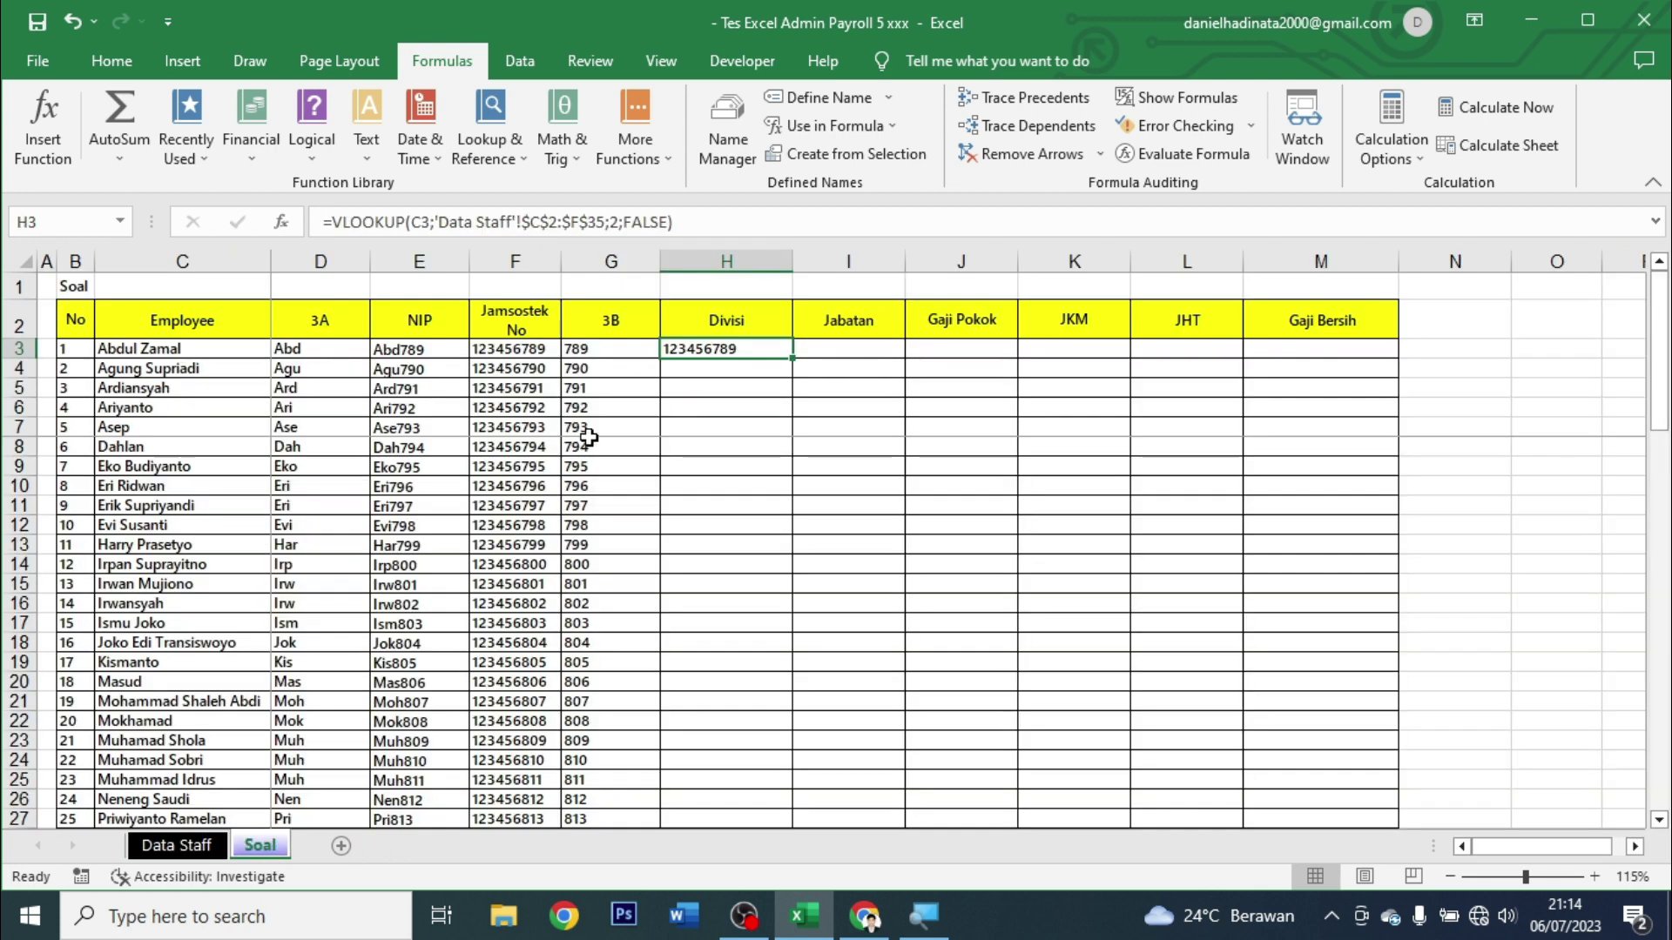
pyautogui.click(623, 222)
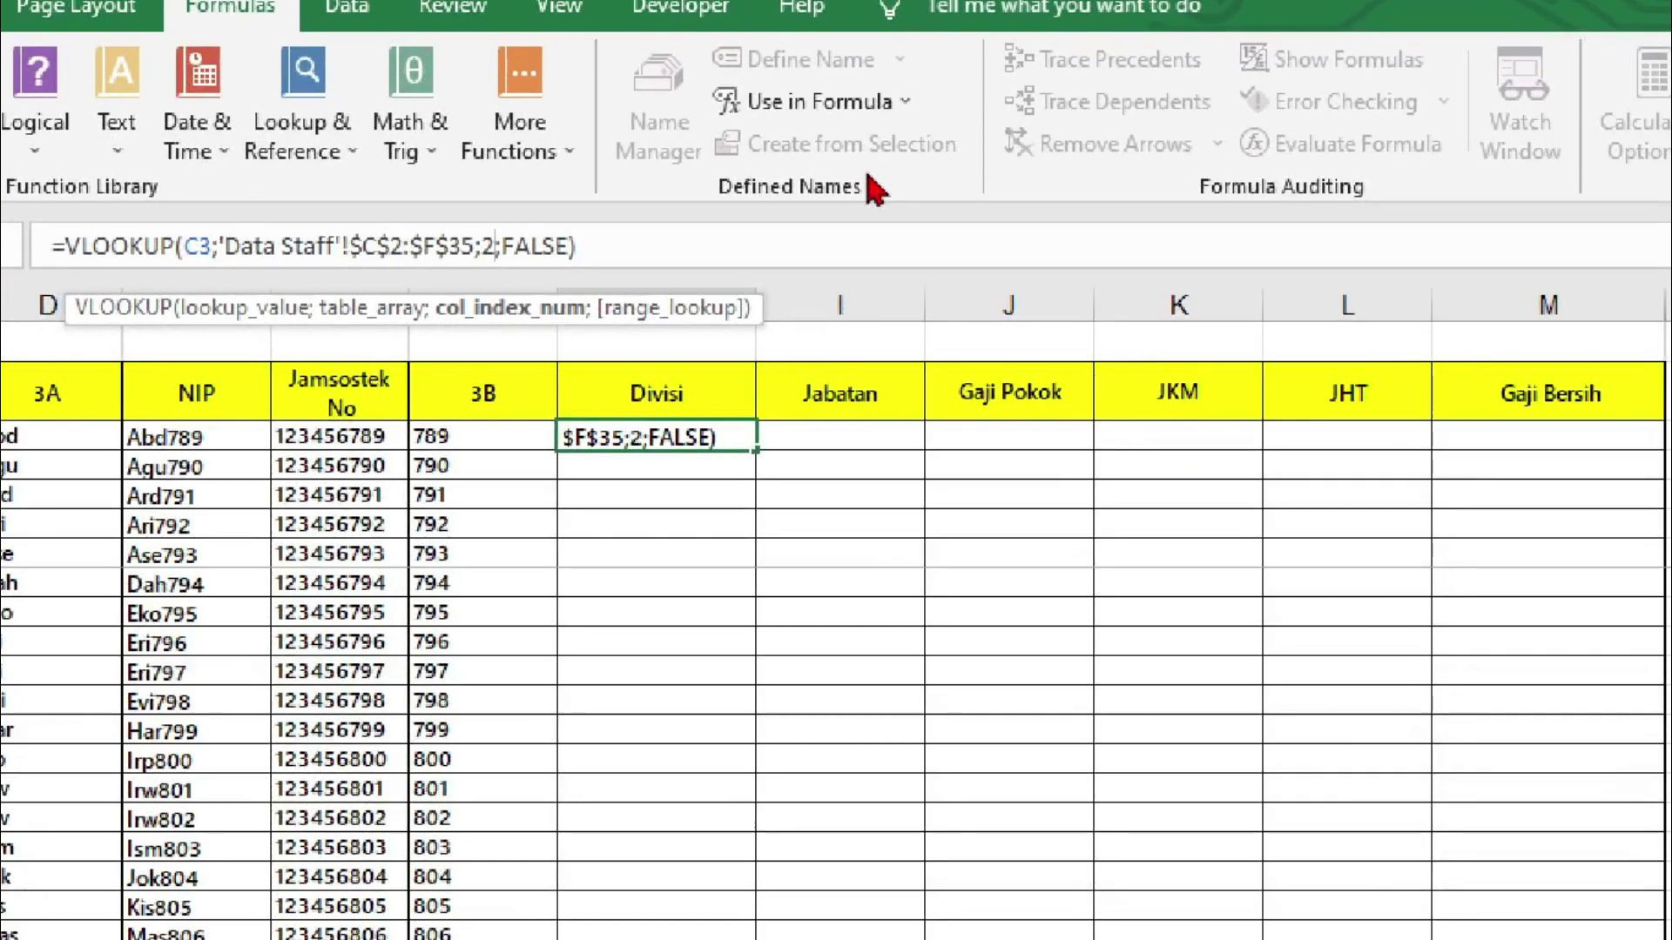
pyautogui.press('BackSpace')
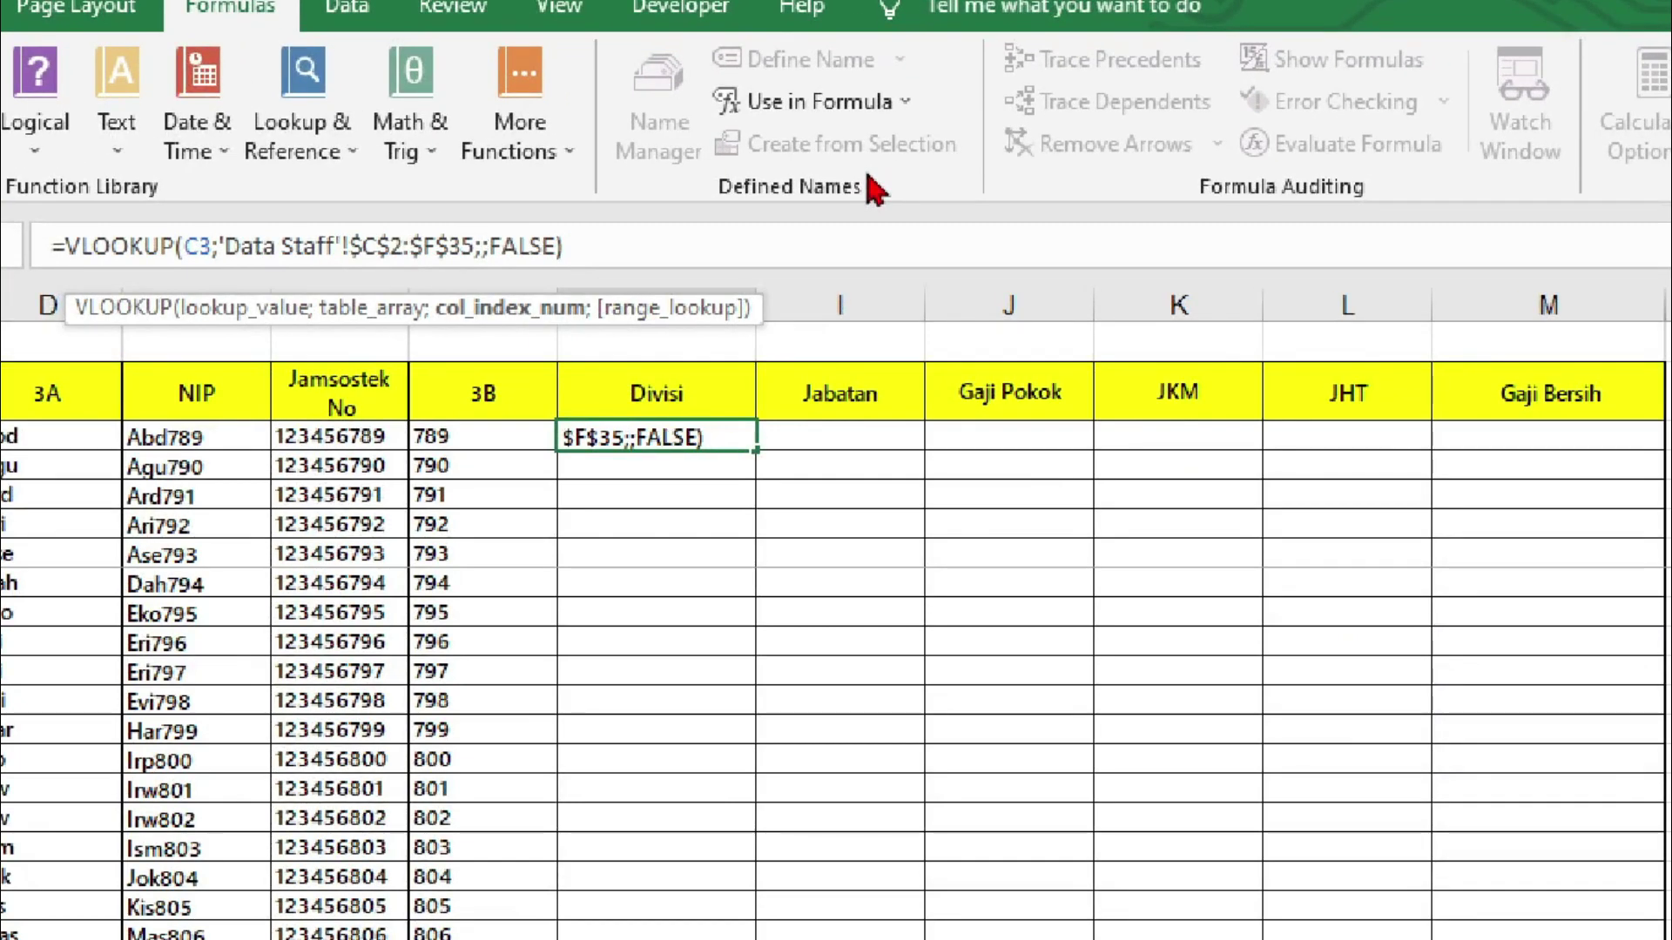
pyautogui.write('3')
pyautogui.press('Return')
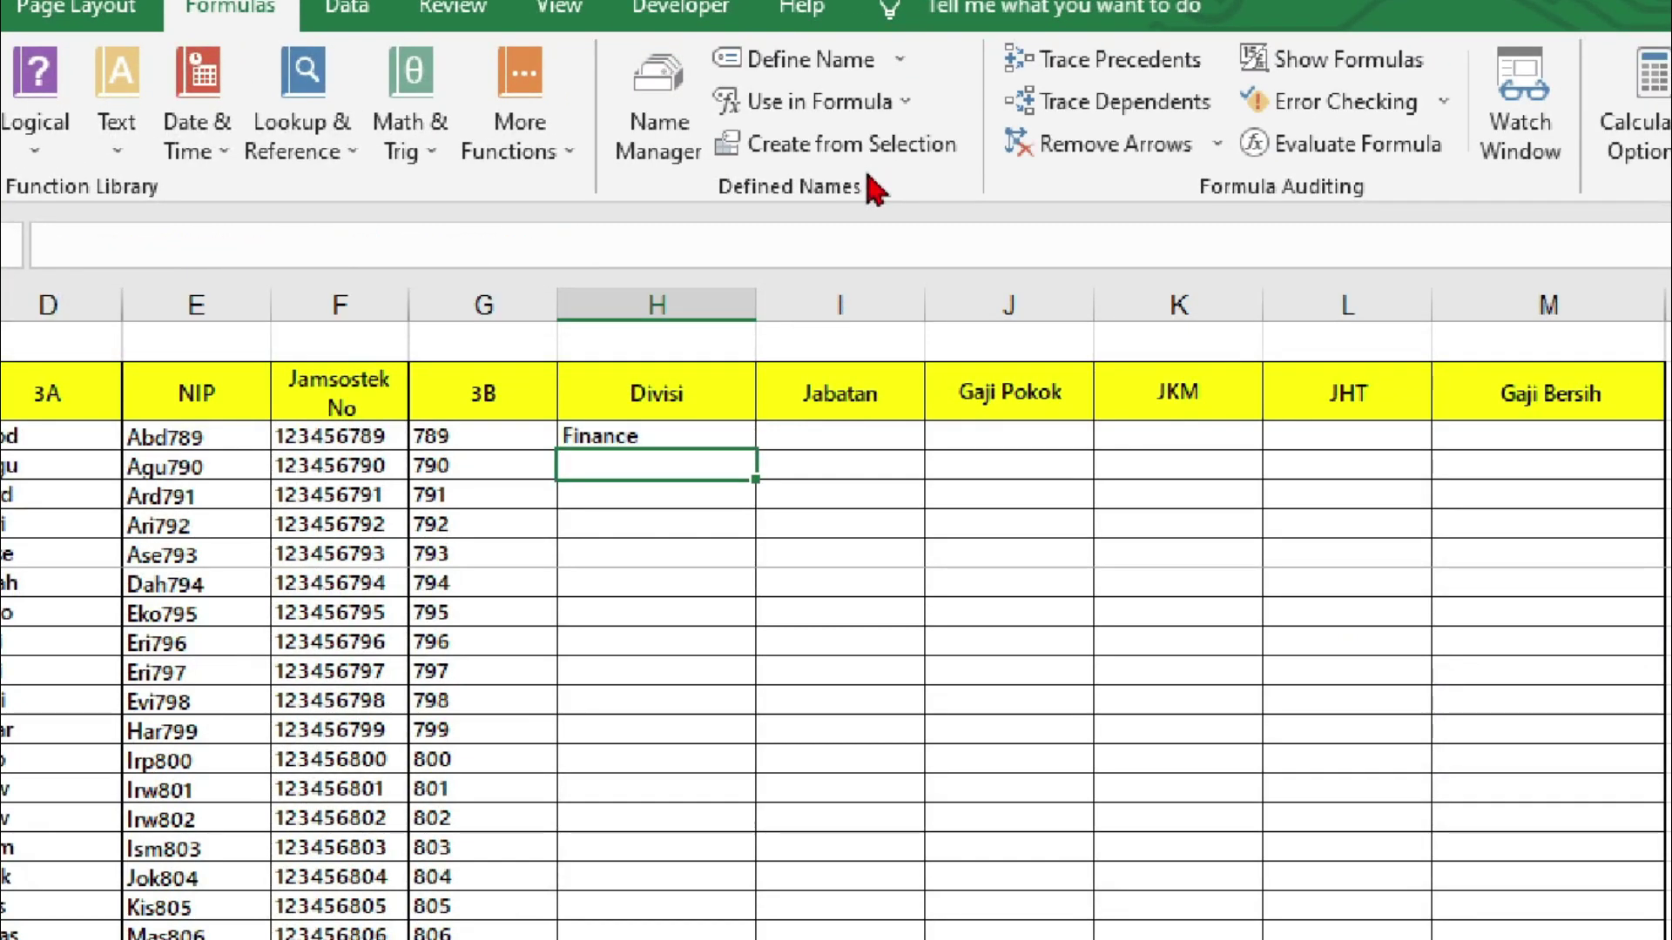
# Fill the Divisi formula down to H35 and read the Jabatan column instruction.
pyautogui.click(736, 433)
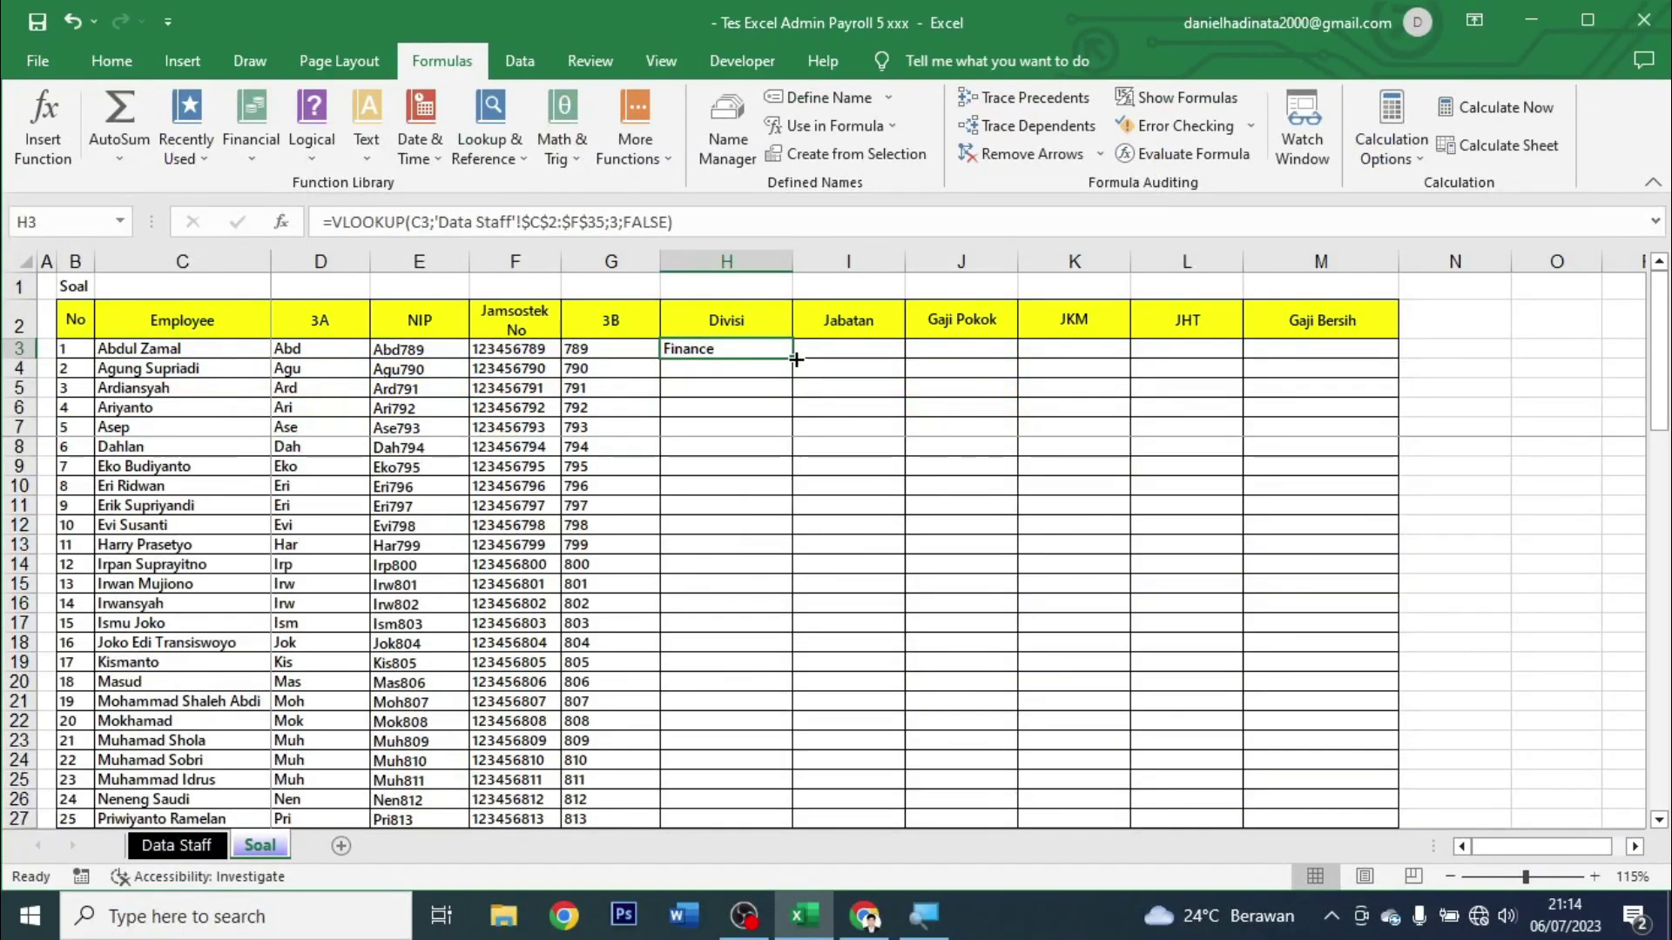
pyautogui.moveTo(796, 360); pyautogui.dragTo(778, 605)
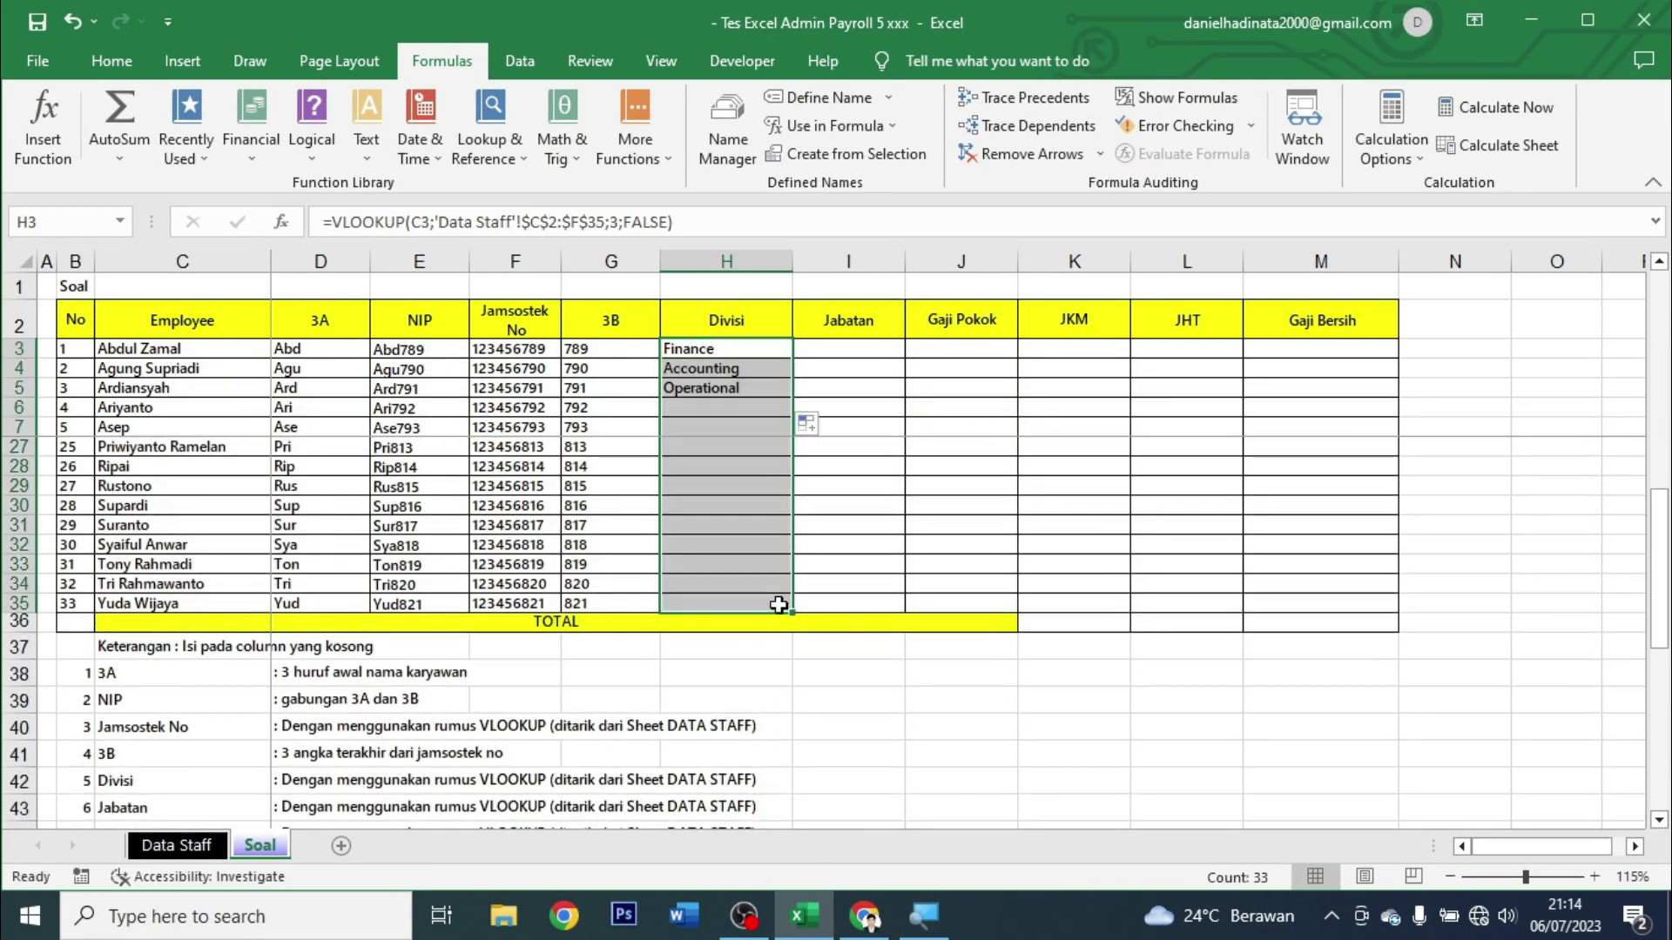
pyautogui.click(1053, 489)
pyautogui.scroll(-2, 1010, 553)
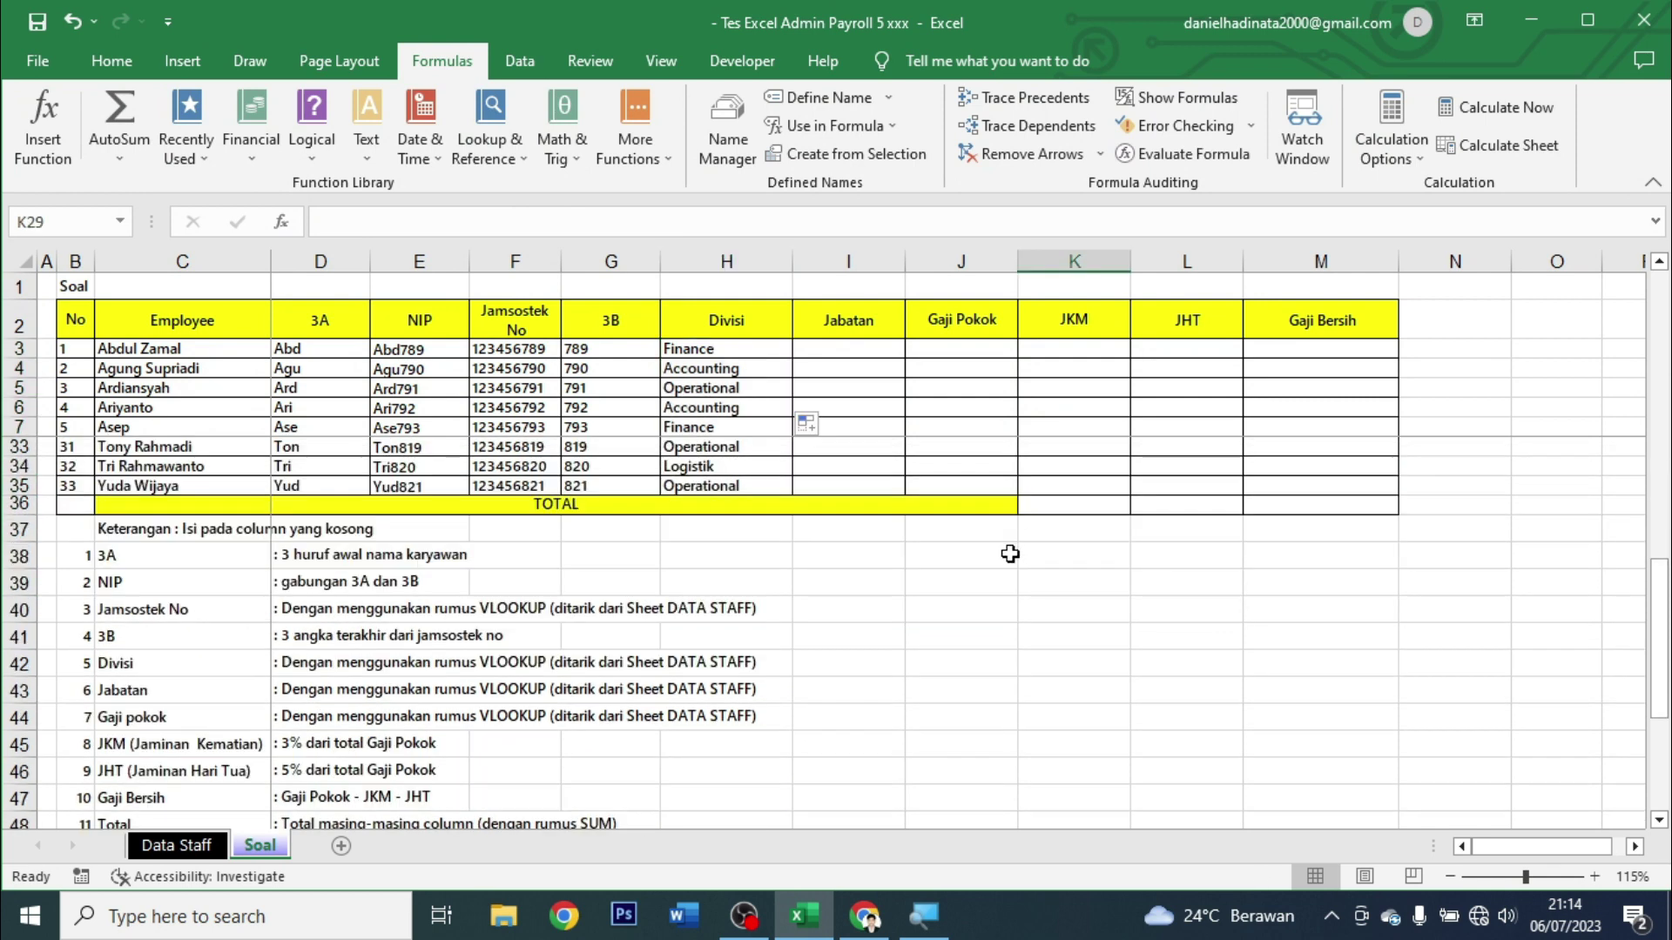
pyautogui.click(491, 692)
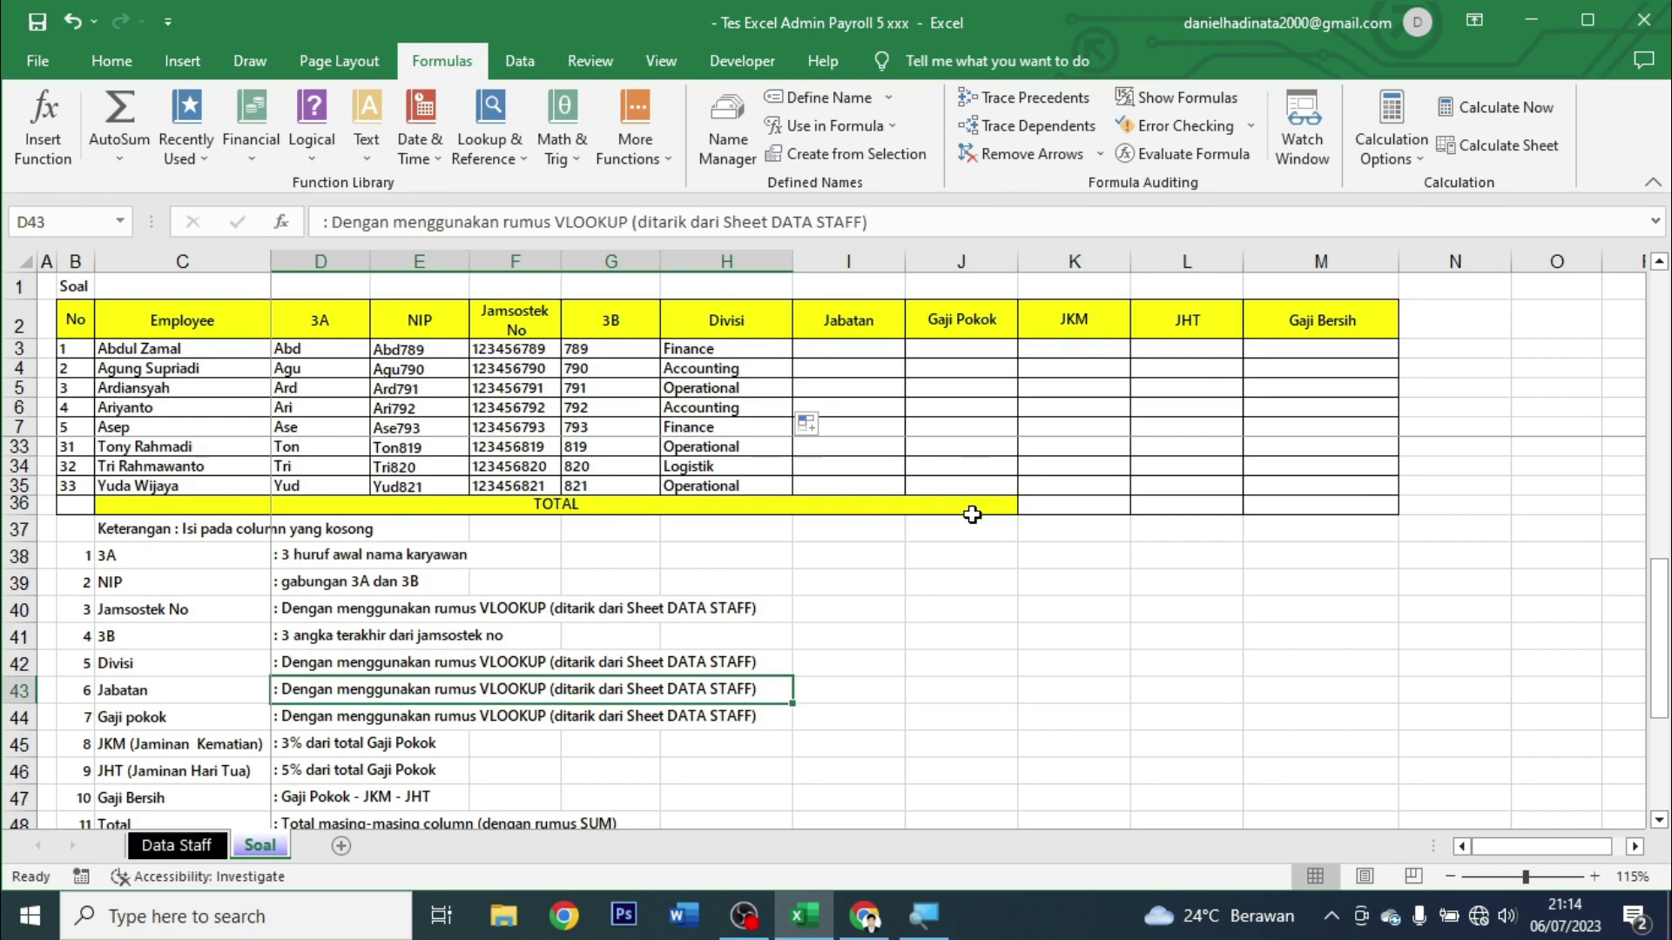
pyautogui.scroll(6, 1064, 638)
pyautogui.scroll(3, 1026, 474)
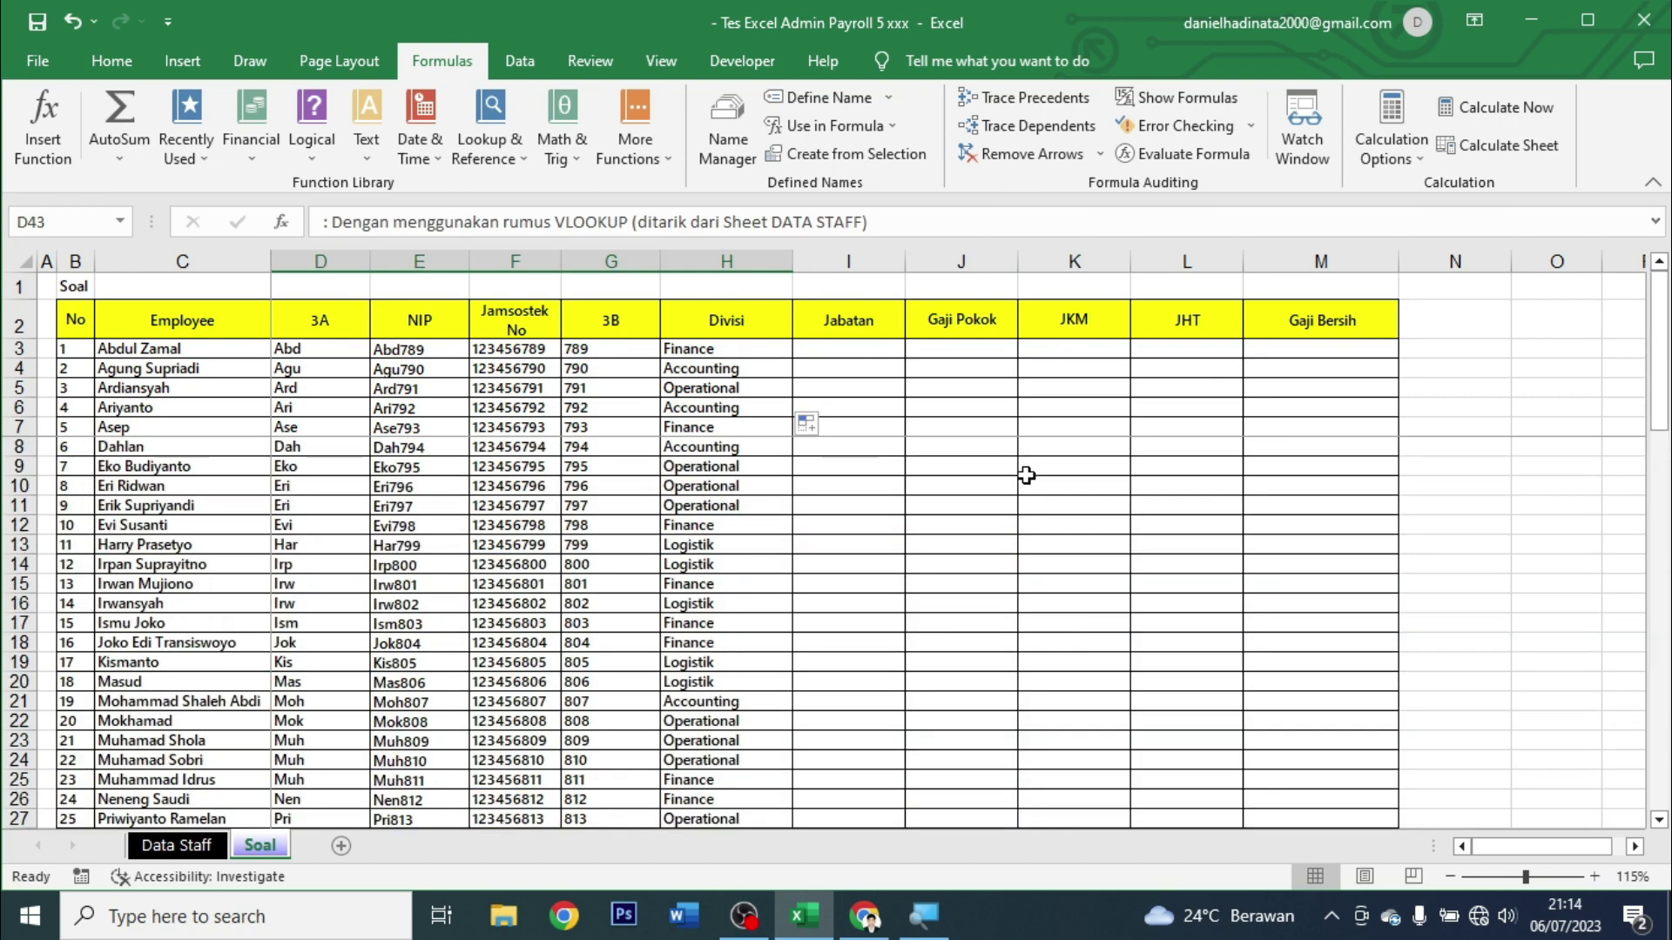
pyautogui.click(761, 349)
# Paste H3's lookup into I3 with column index 4, returning Sr Staff.
pyautogui.moveTo(725, 222); pyautogui.dragTo(299, 222)
pyautogui.hotkey('ctrl', 'c')
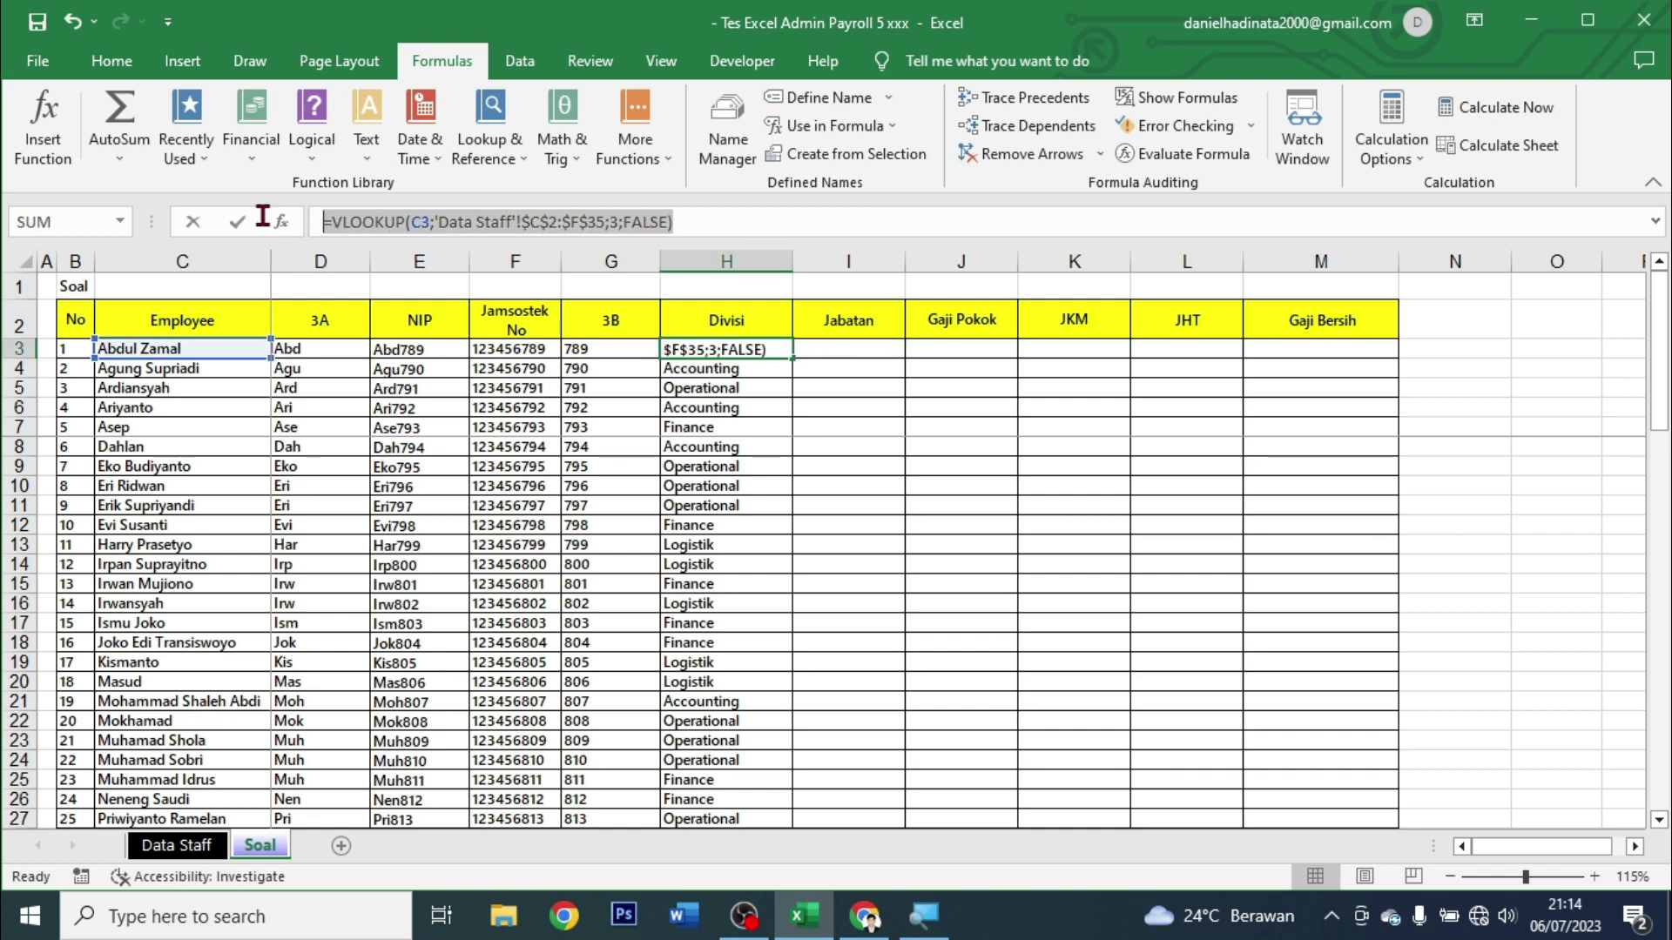
pyautogui.click(833, 344)
pyautogui.click(779, 226)
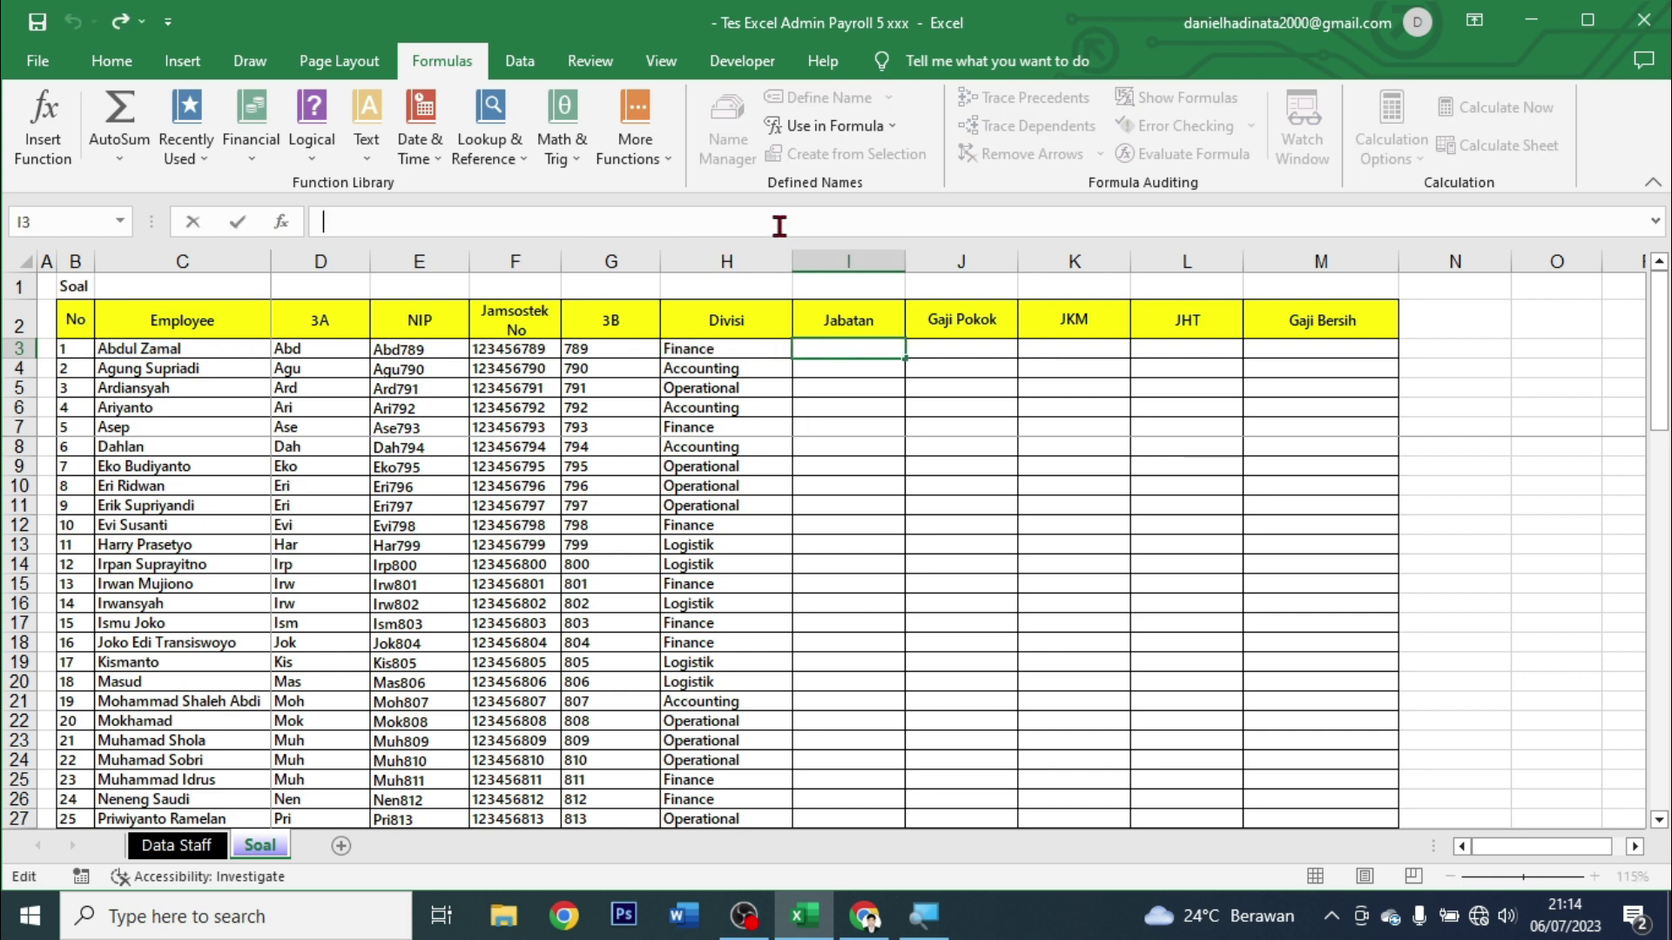
pyautogui.hotkey('ctrl', 'v')
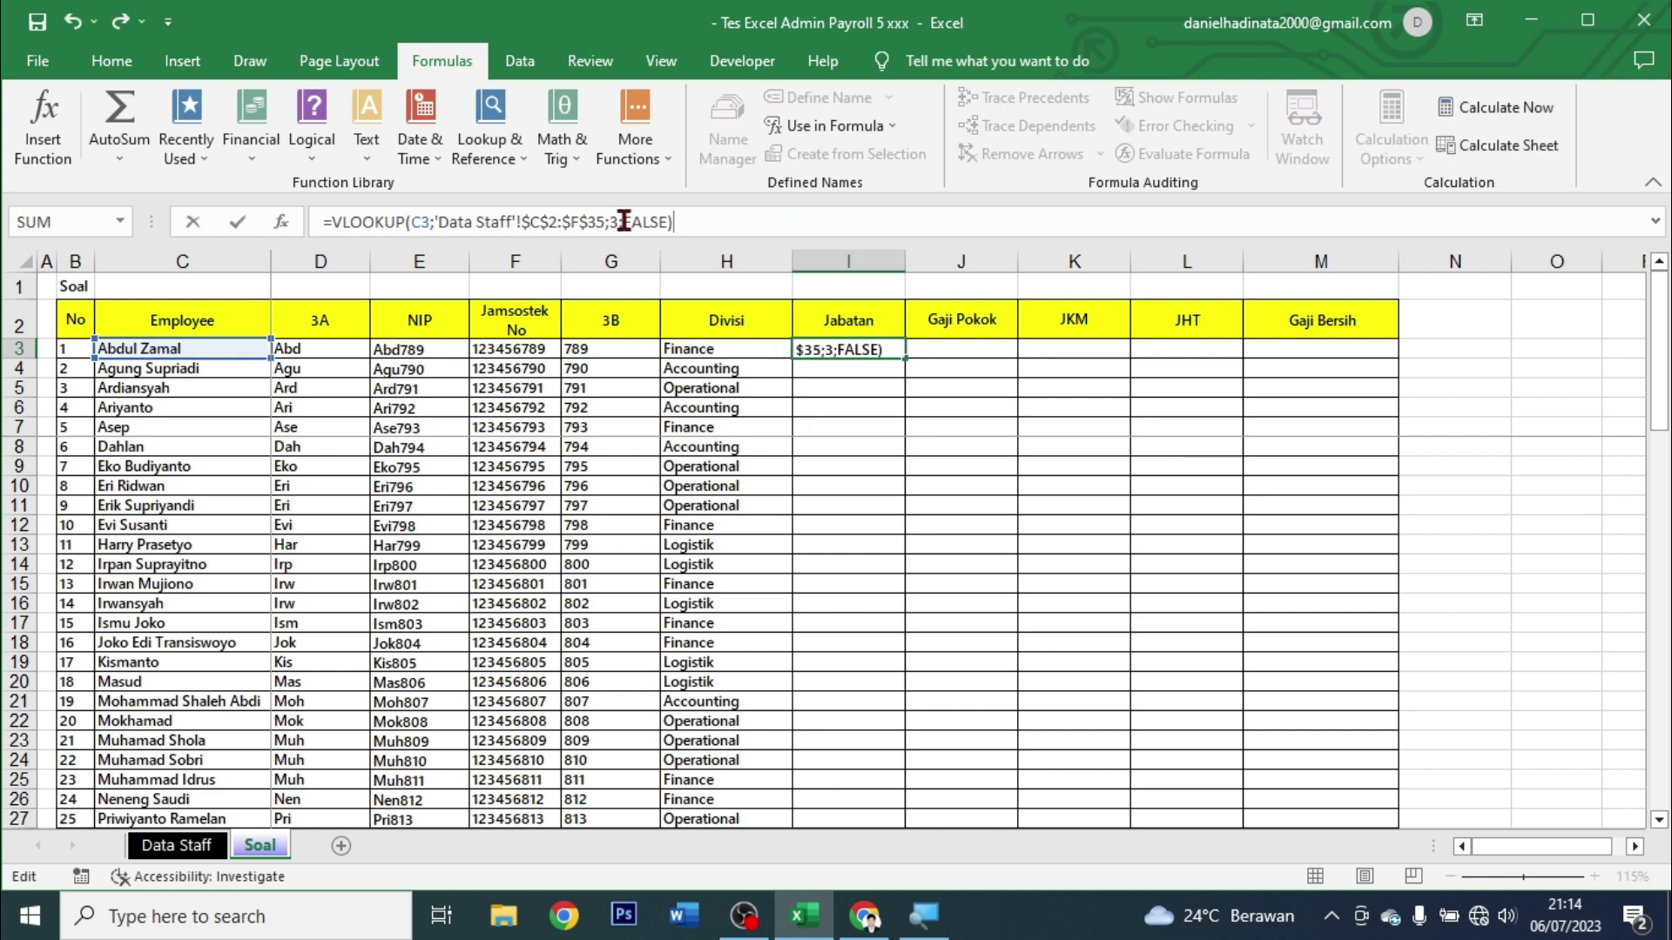
pyautogui.click(621, 222)
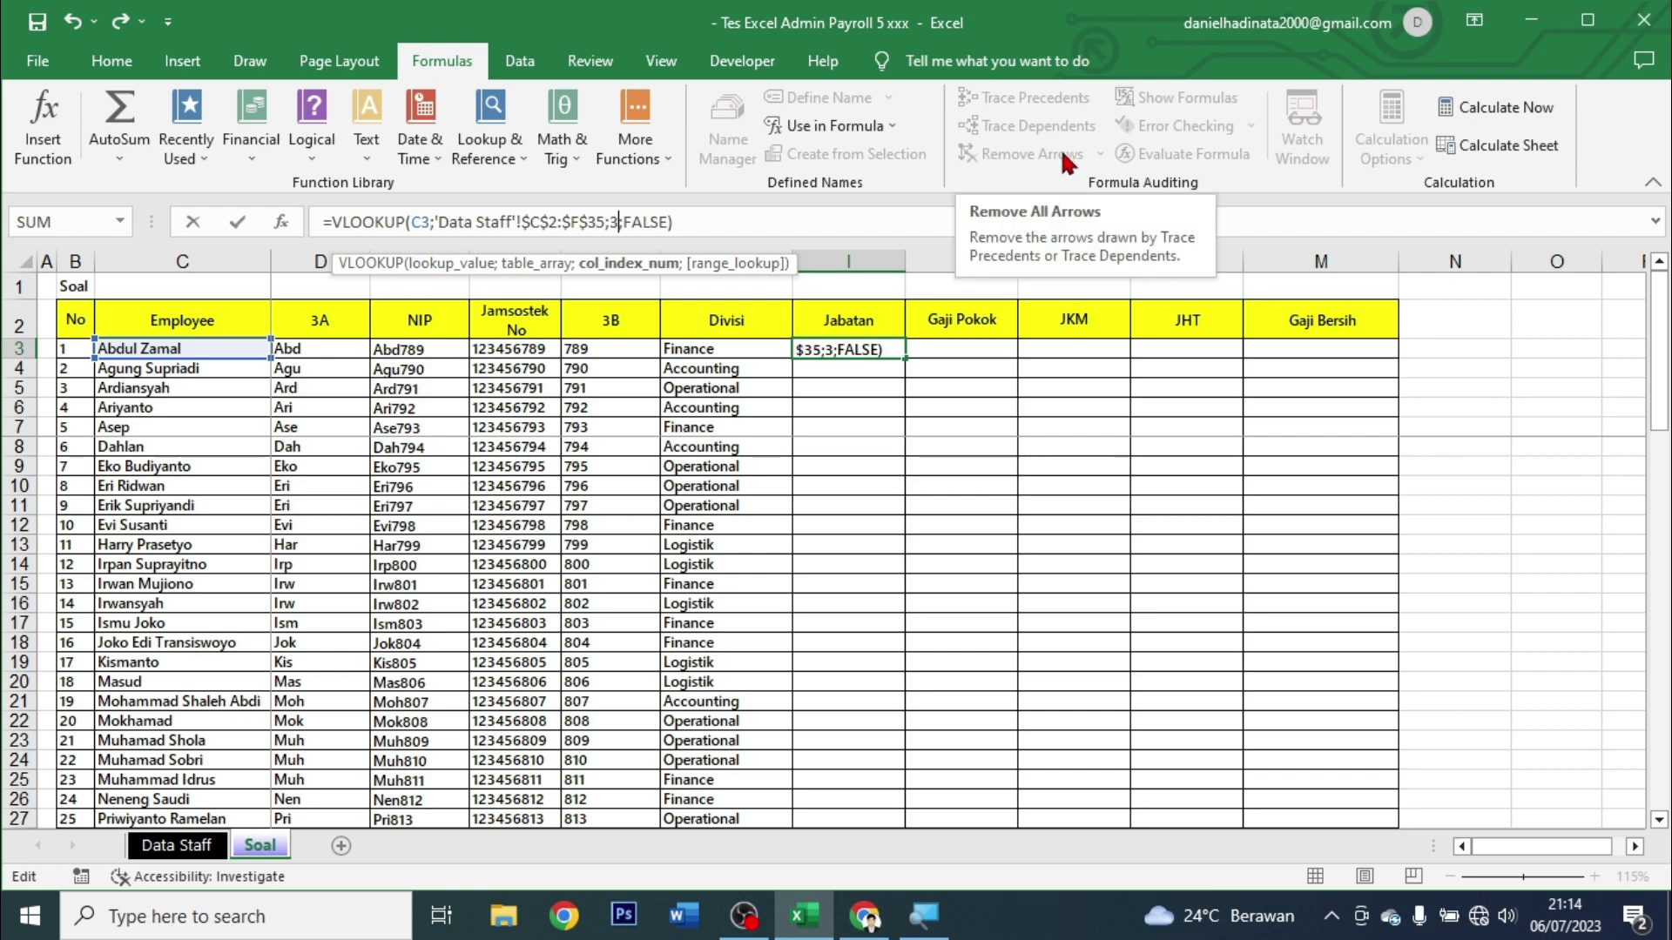
pyautogui.press('BackSpace')
pyautogui.write('4')
pyautogui.press('Return')
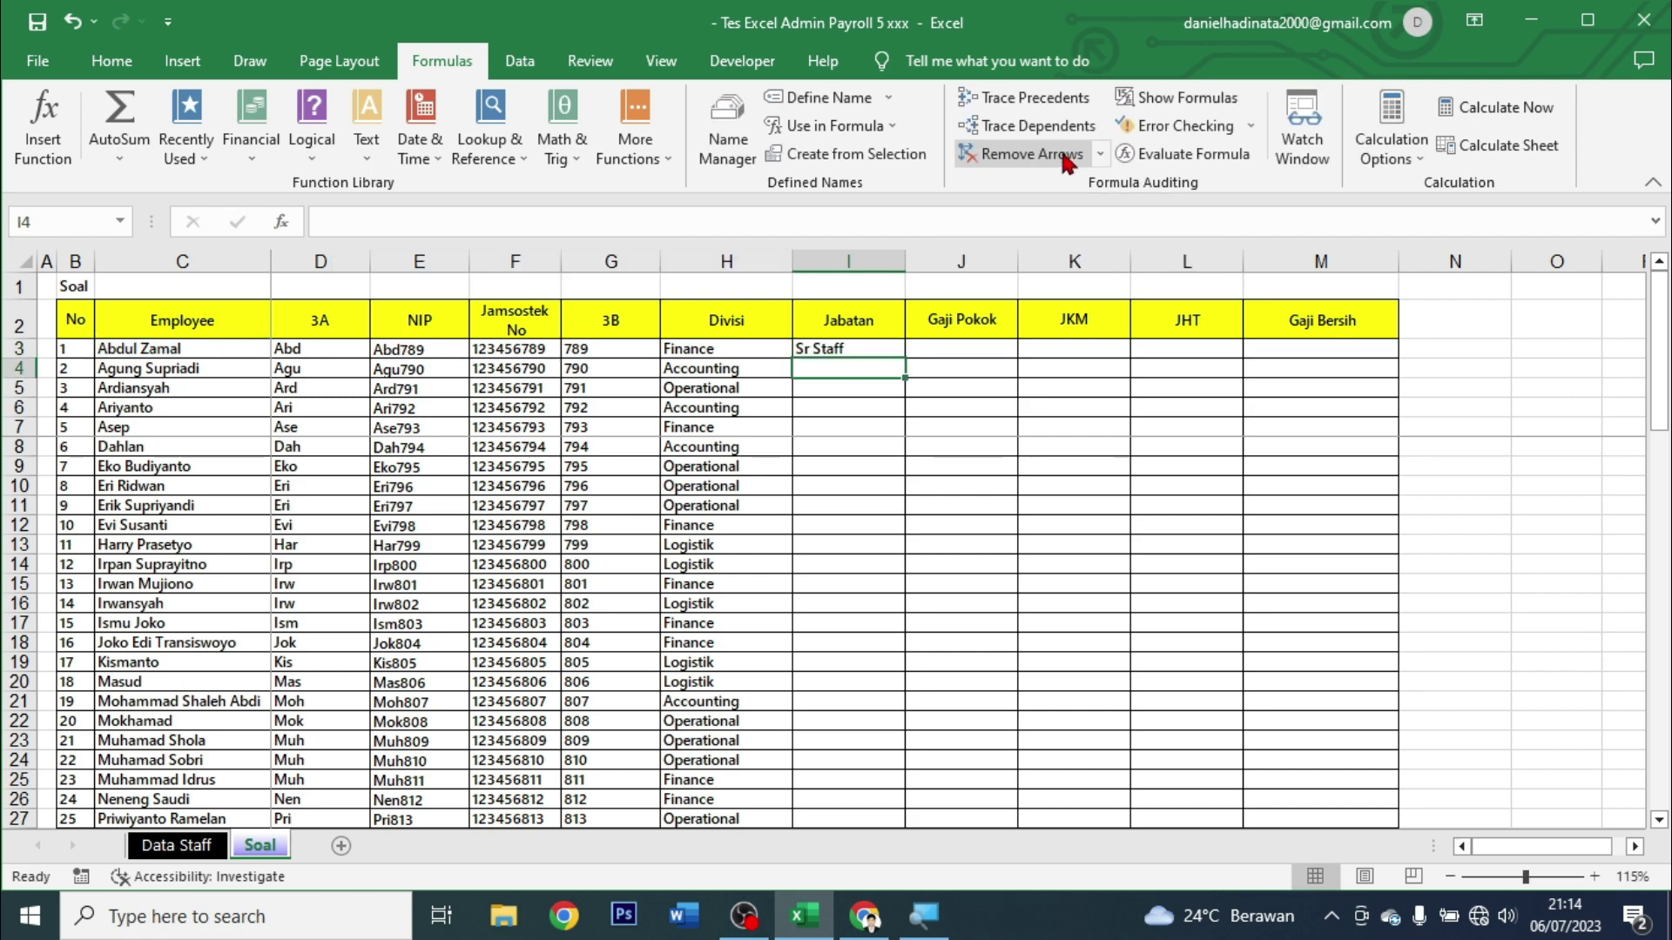
# Copy the Jabatan formula in I3 down to I35.
pyautogui.click(895, 347)
pyautogui.moveTo(908, 360); pyautogui.dragTo(849, 625)
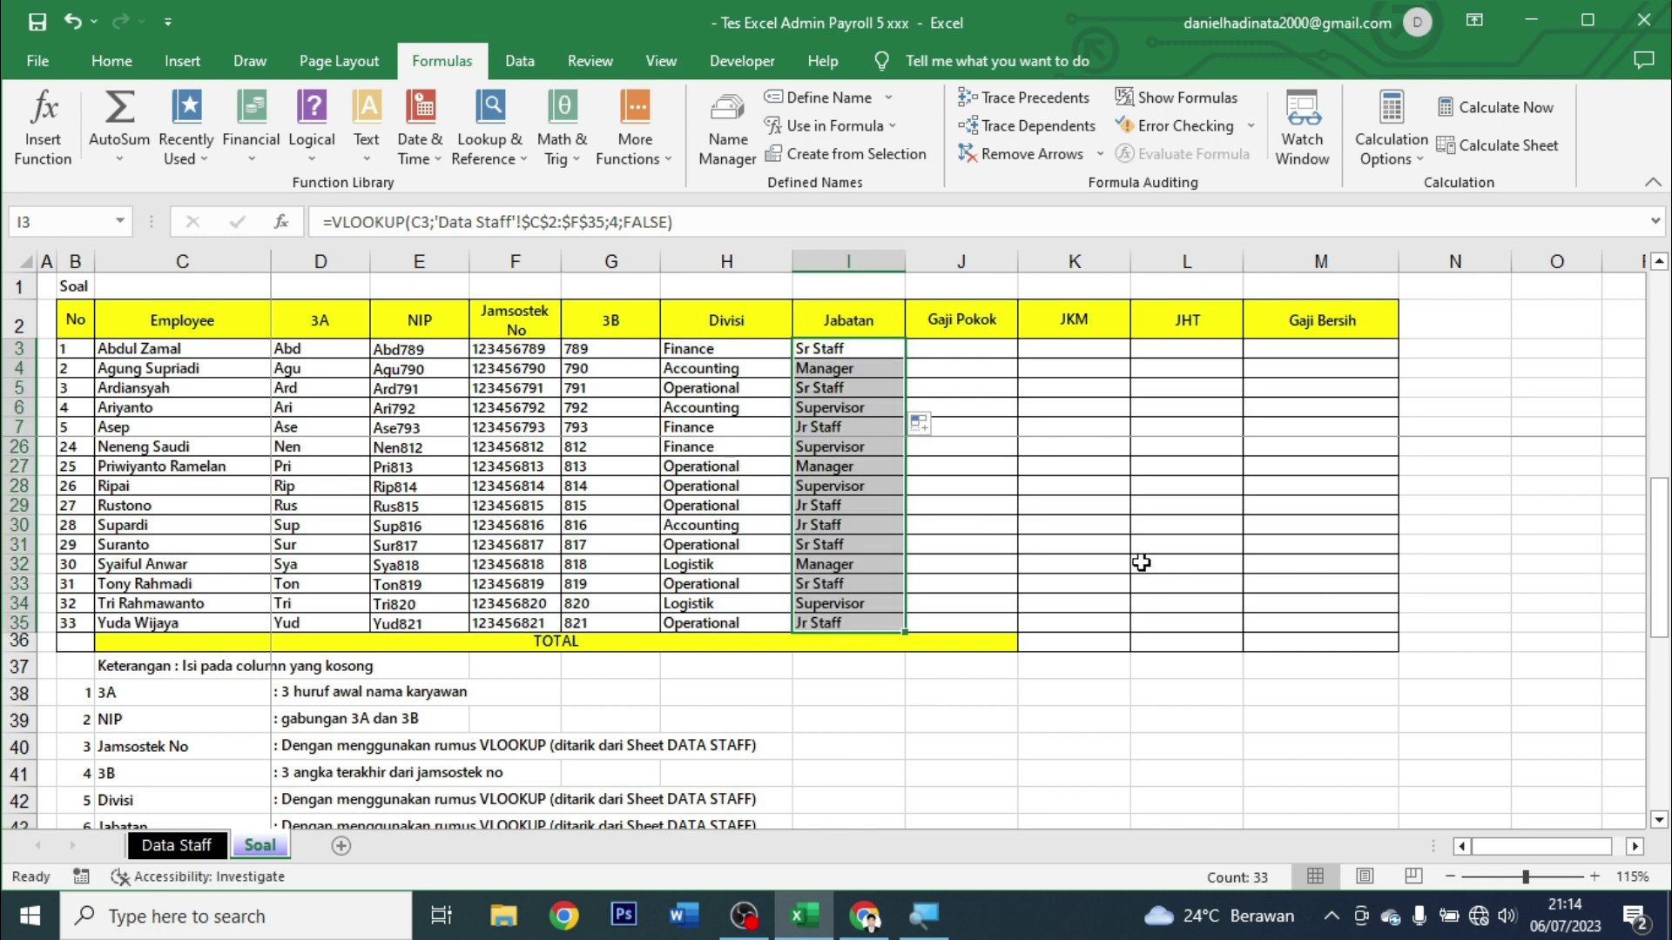
pyautogui.click(867, 545)
pyautogui.scroll(3, 1036, 638)
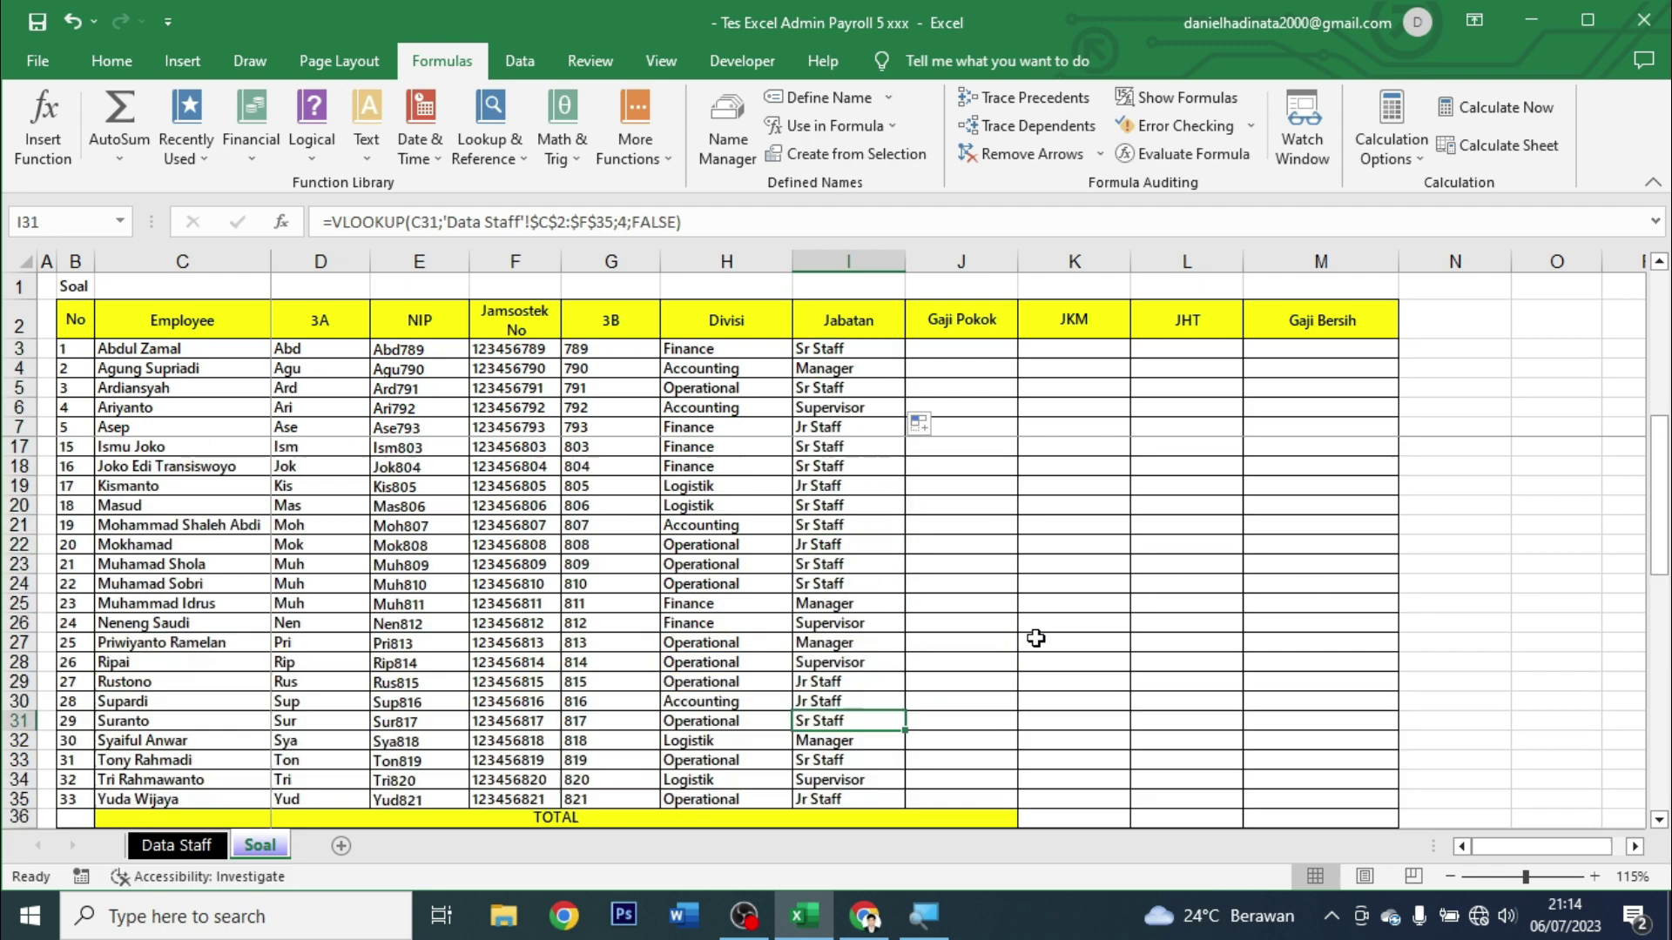
pyautogui.scroll(3, 1035, 639)
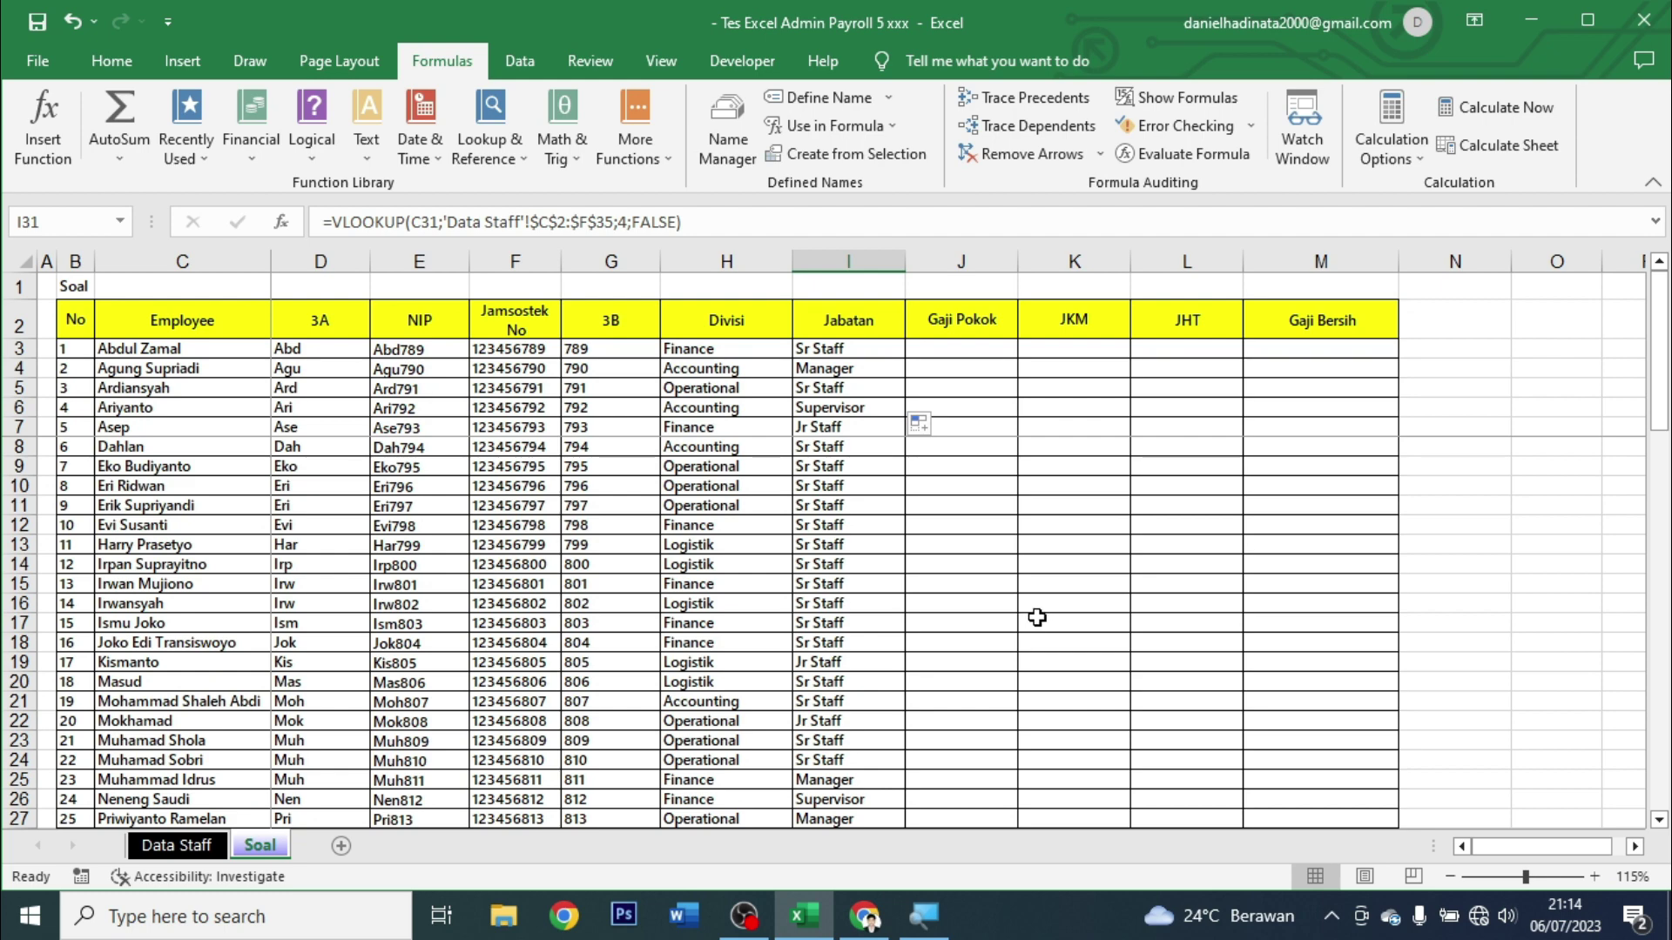
pyautogui.click(968, 350)
# Review the position names in the Data Staff salary table.
pyautogui.scroll(-3, 1026, 449)
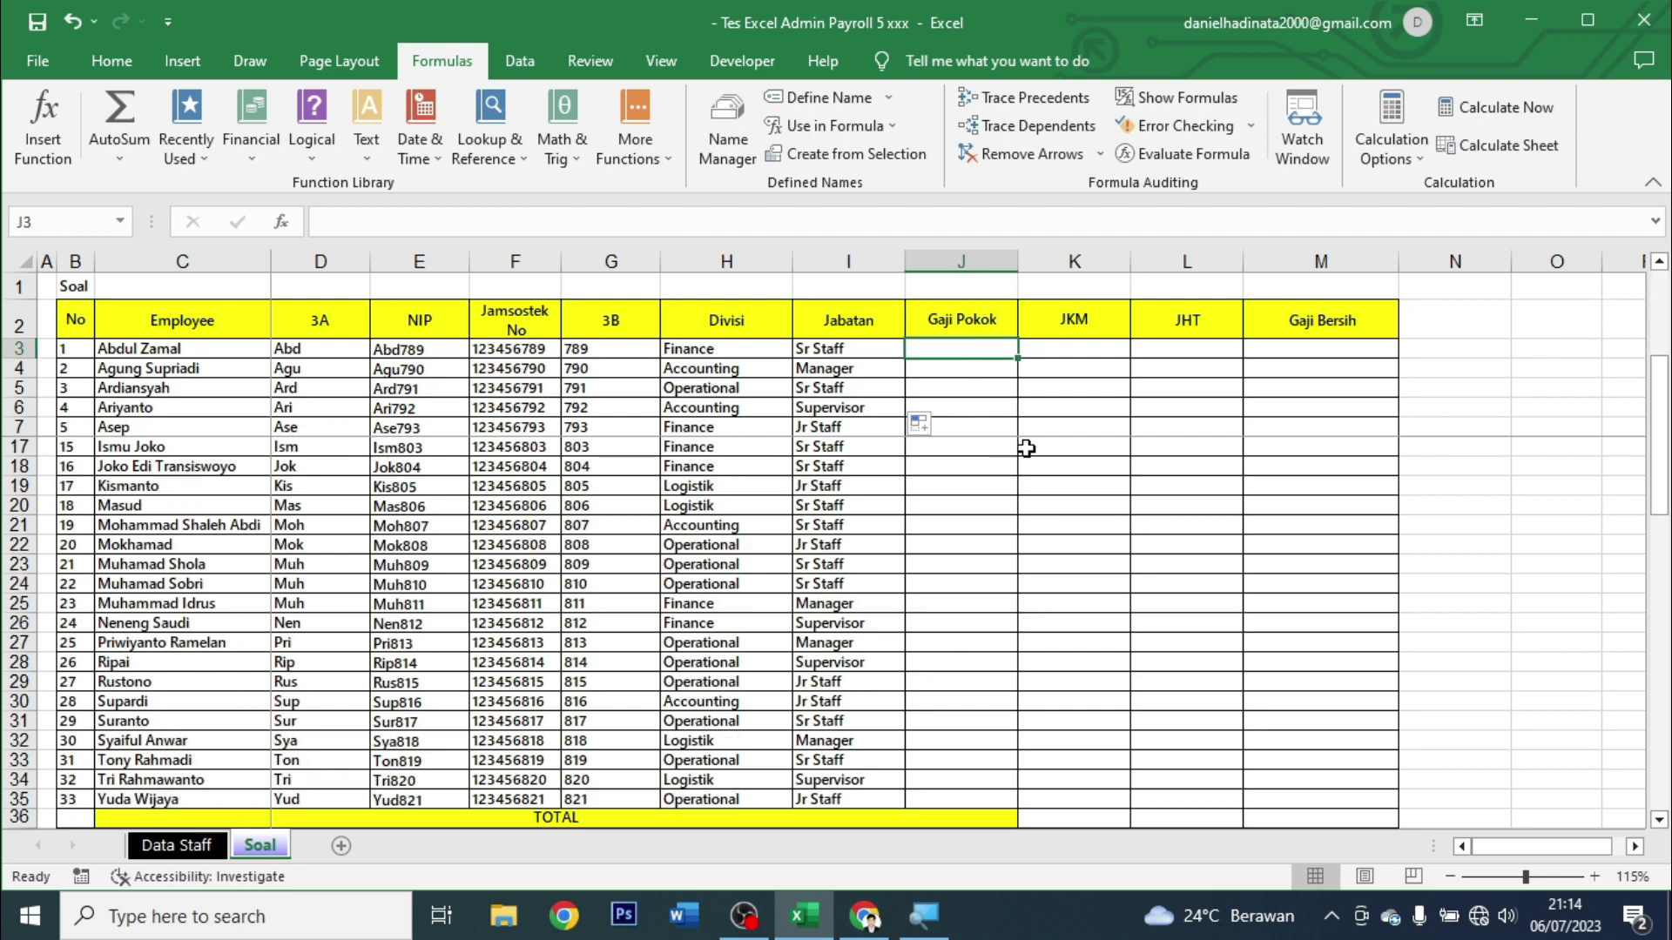
pyautogui.scroll(-2, 1026, 448)
pyautogui.scroll(-1, 1027, 448)
pyautogui.scroll(-2, 1027, 448)
pyautogui.scroll(-1, 1026, 448)
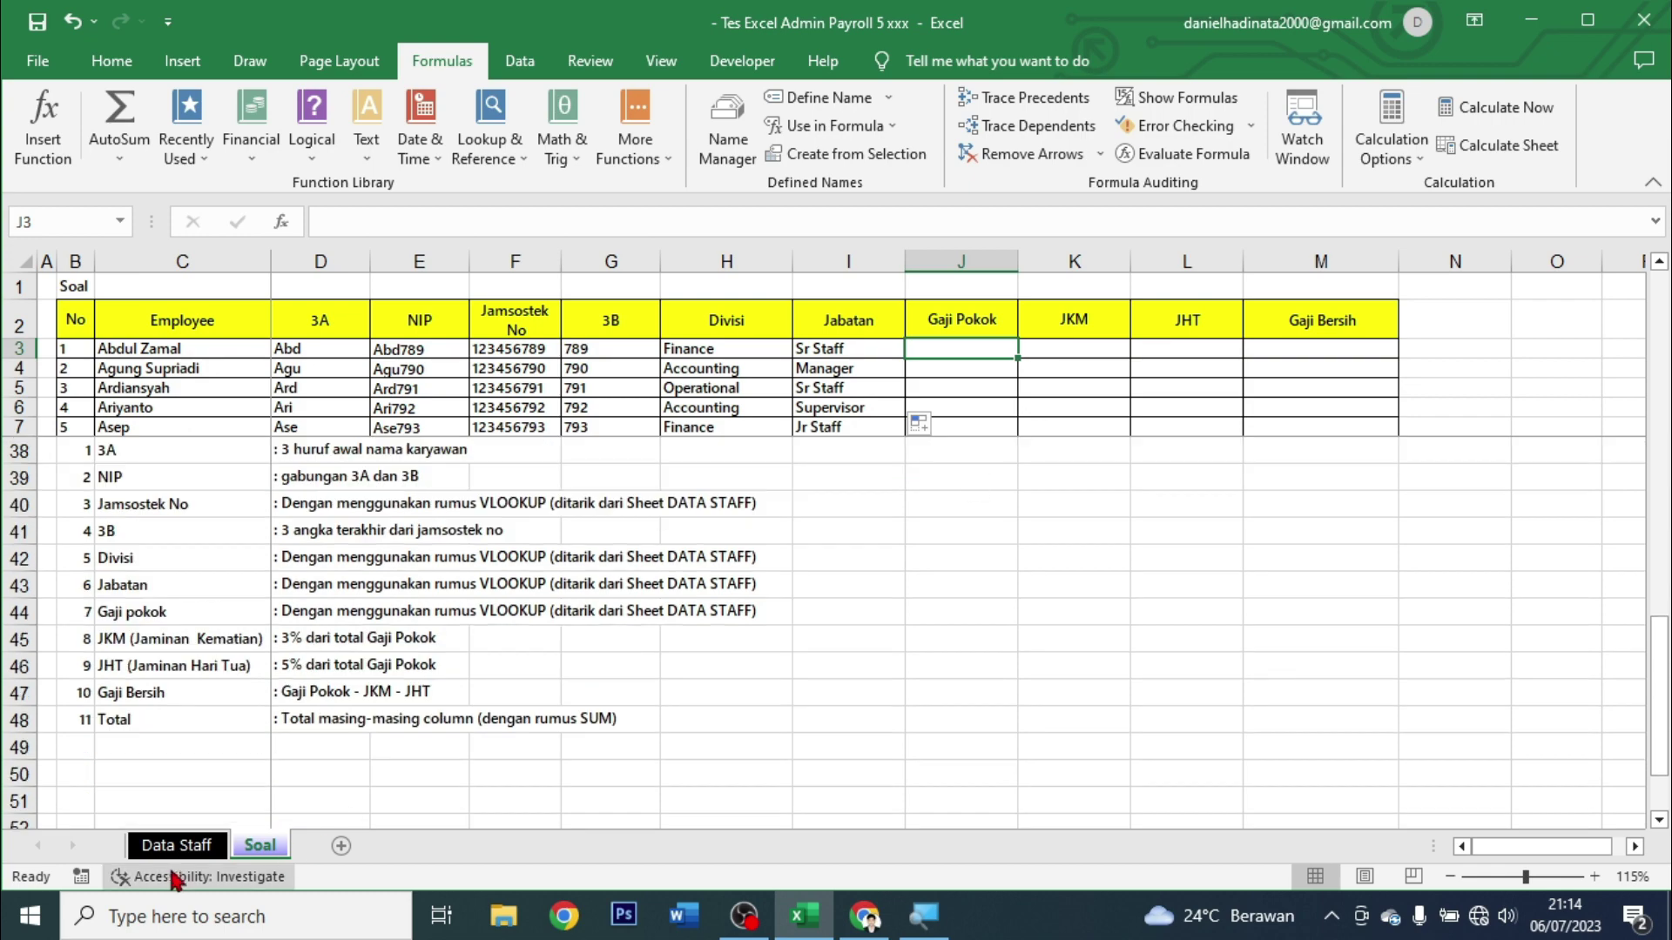
pyautogui.click(176, 845)
pyautogui.click(1264, 364)
pyautogui.click(1052, 329)
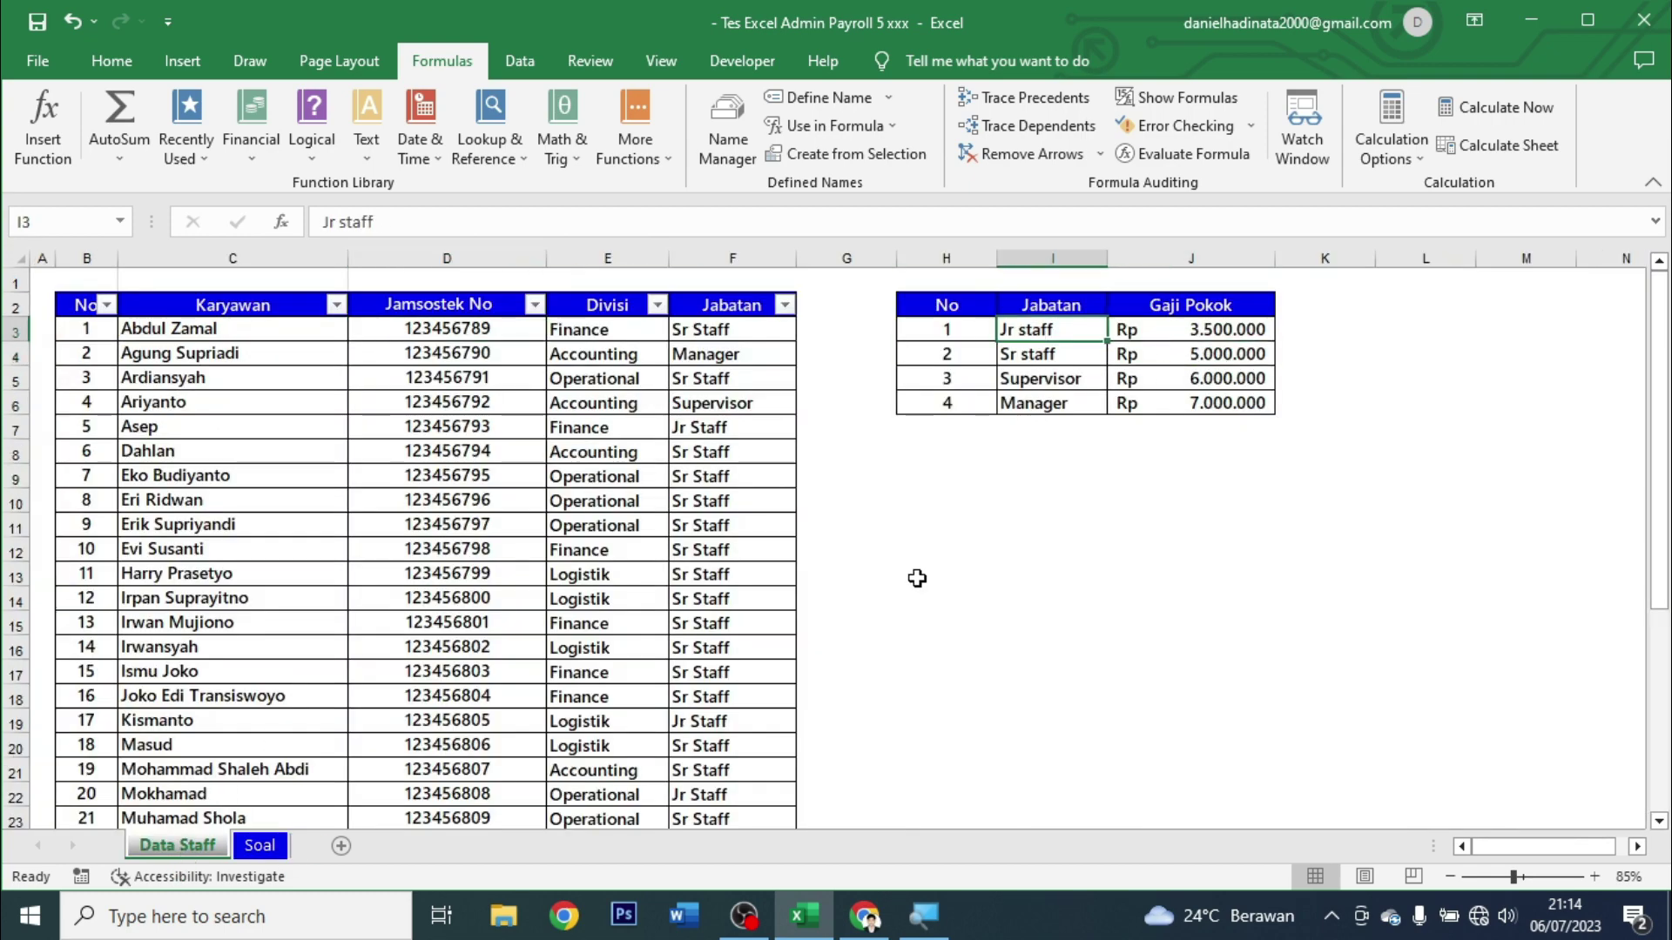
pyautogui.click(259, 845)
pyautogui.scroll(5, 1097, 549)
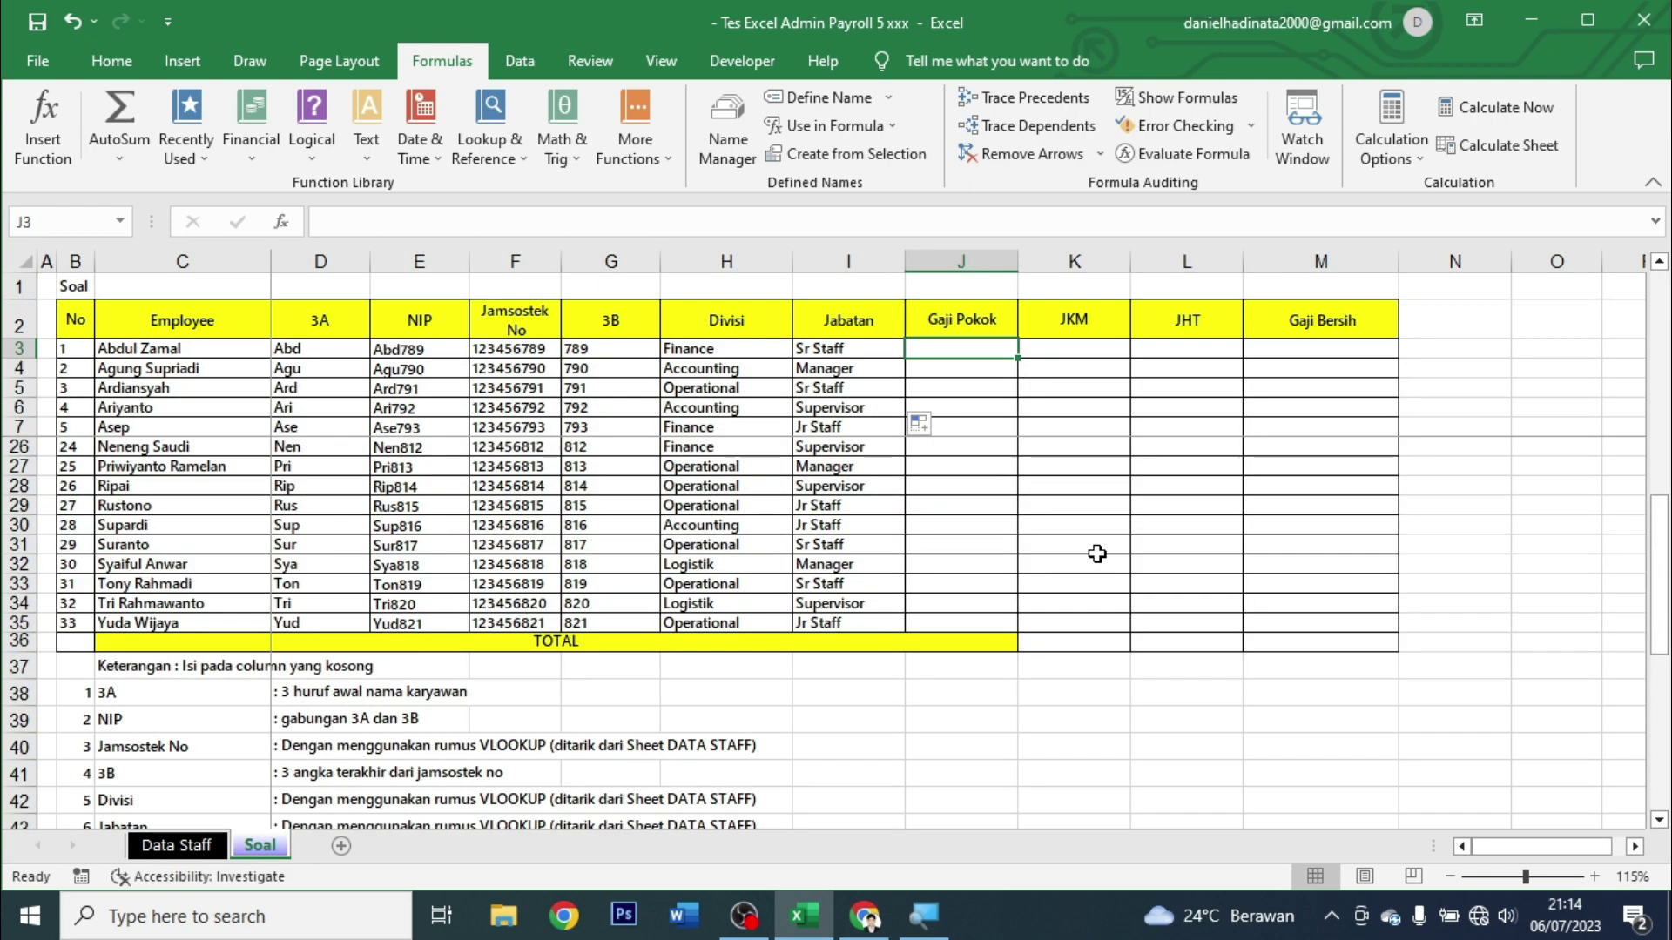
pyautogui.scroll(6, 1097, 553)
pyautogui.scroll(-4, 1093, 552)
pyautogui.scroll(-6, 1044, 559)
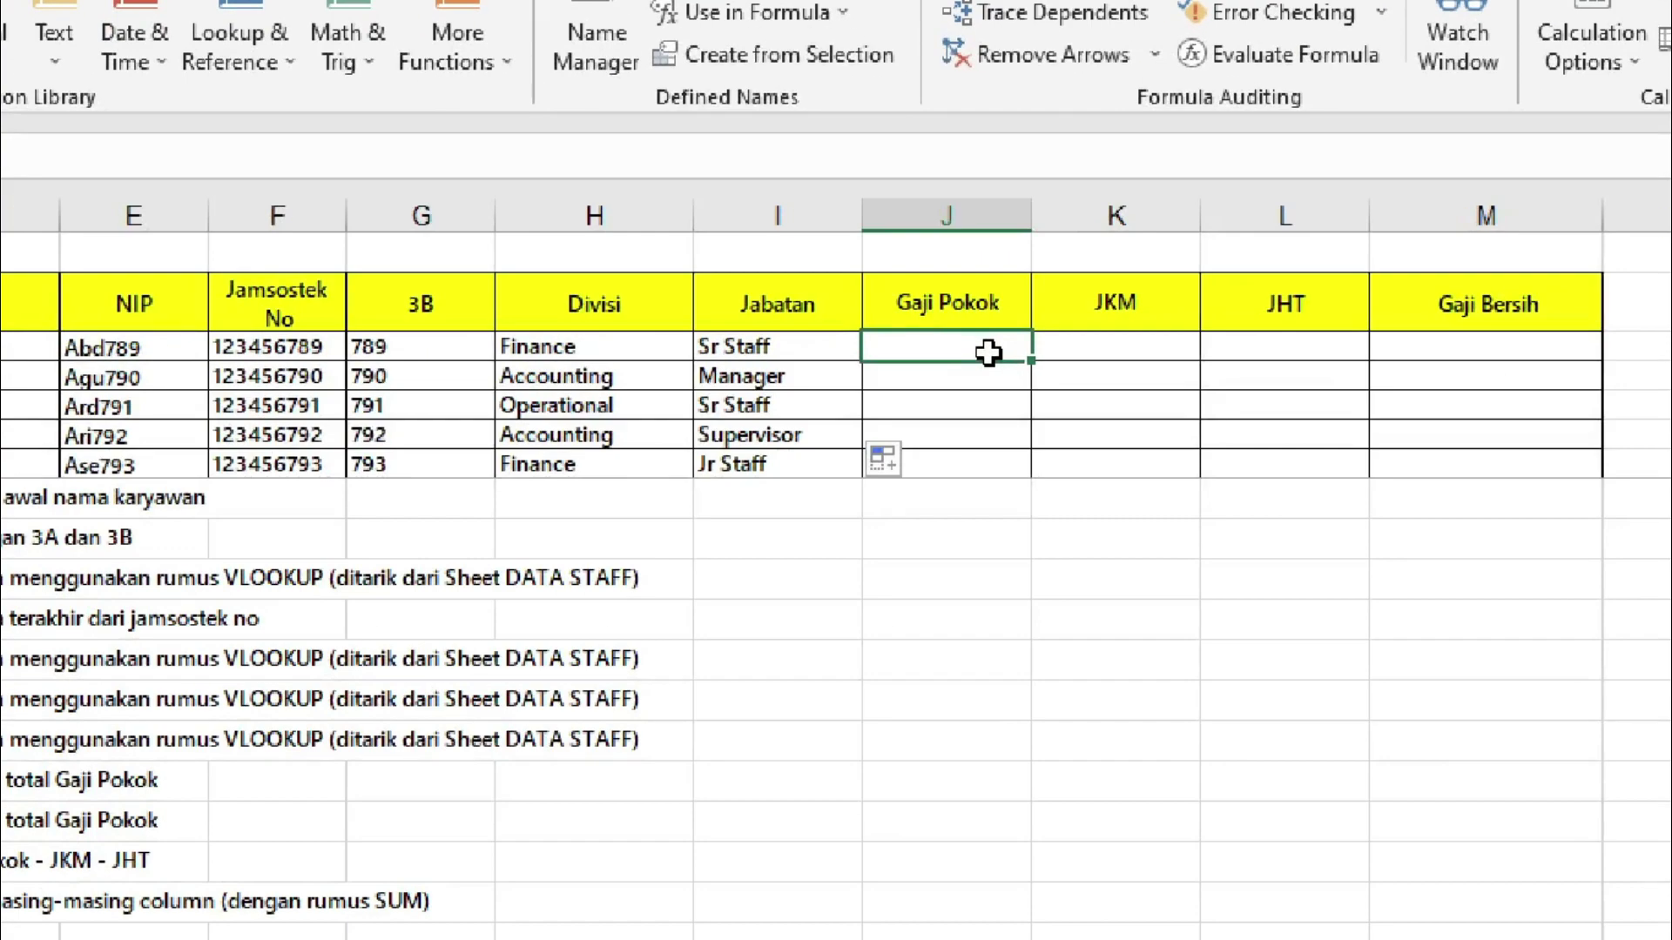
# Start J3's VLOOKUP on I3 over absolute range 'Data Staff'!$I$2:$J$6.
pyautogui.write('=vl')
pyautogui.press('Tab')
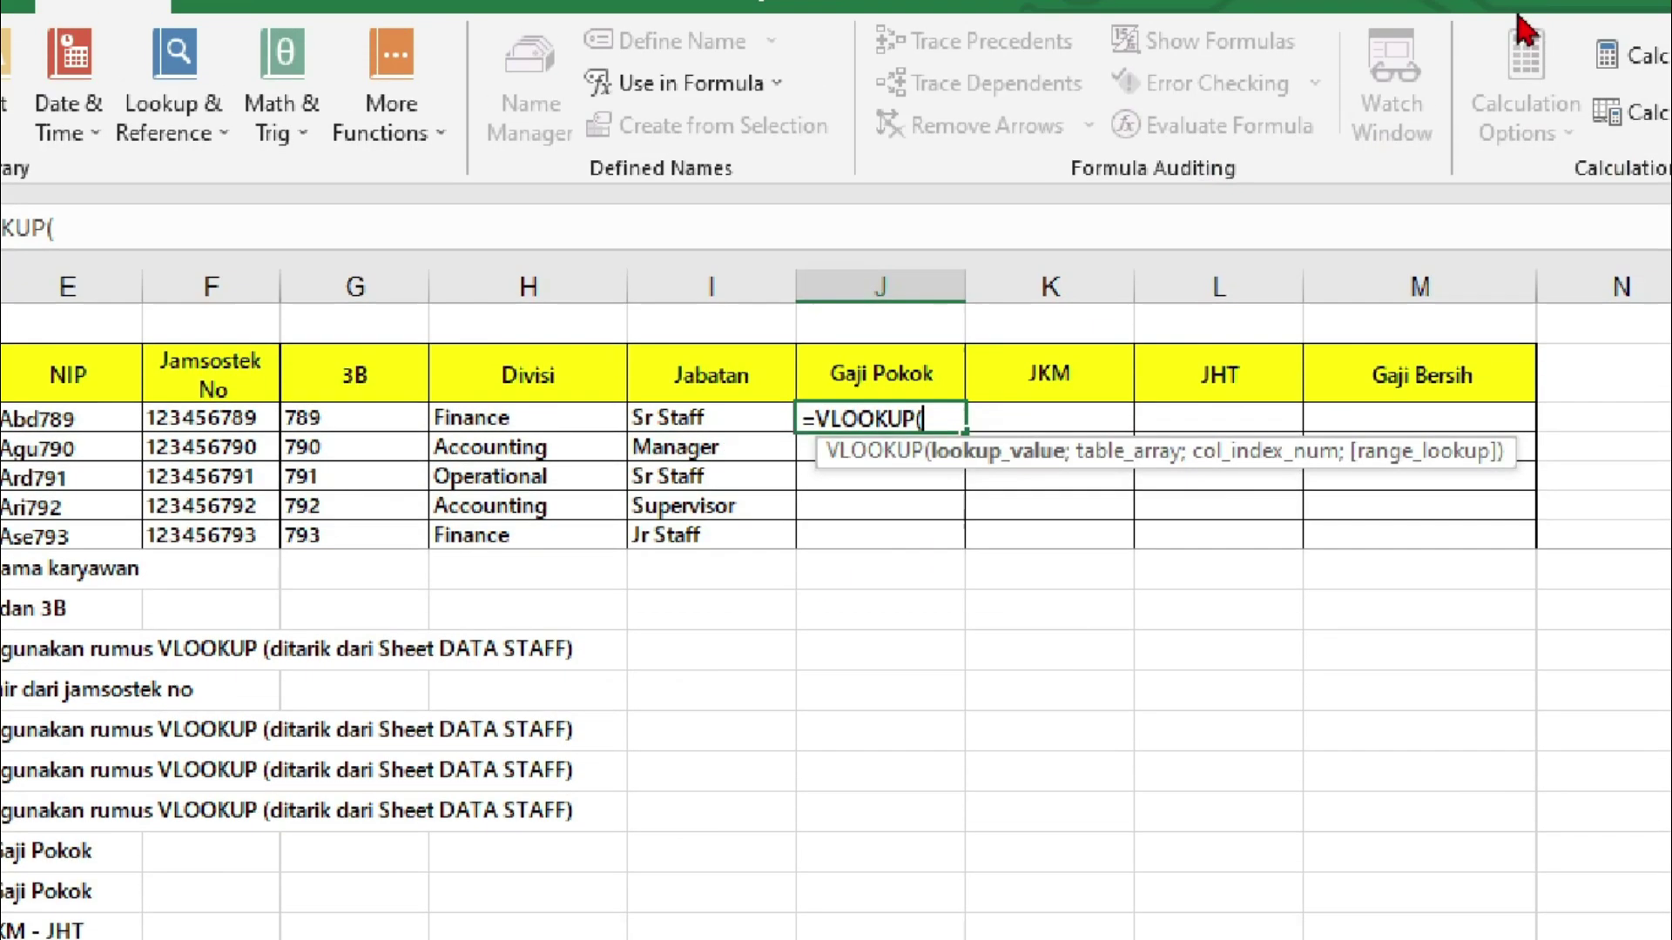
pyautogui.click(696, 422)
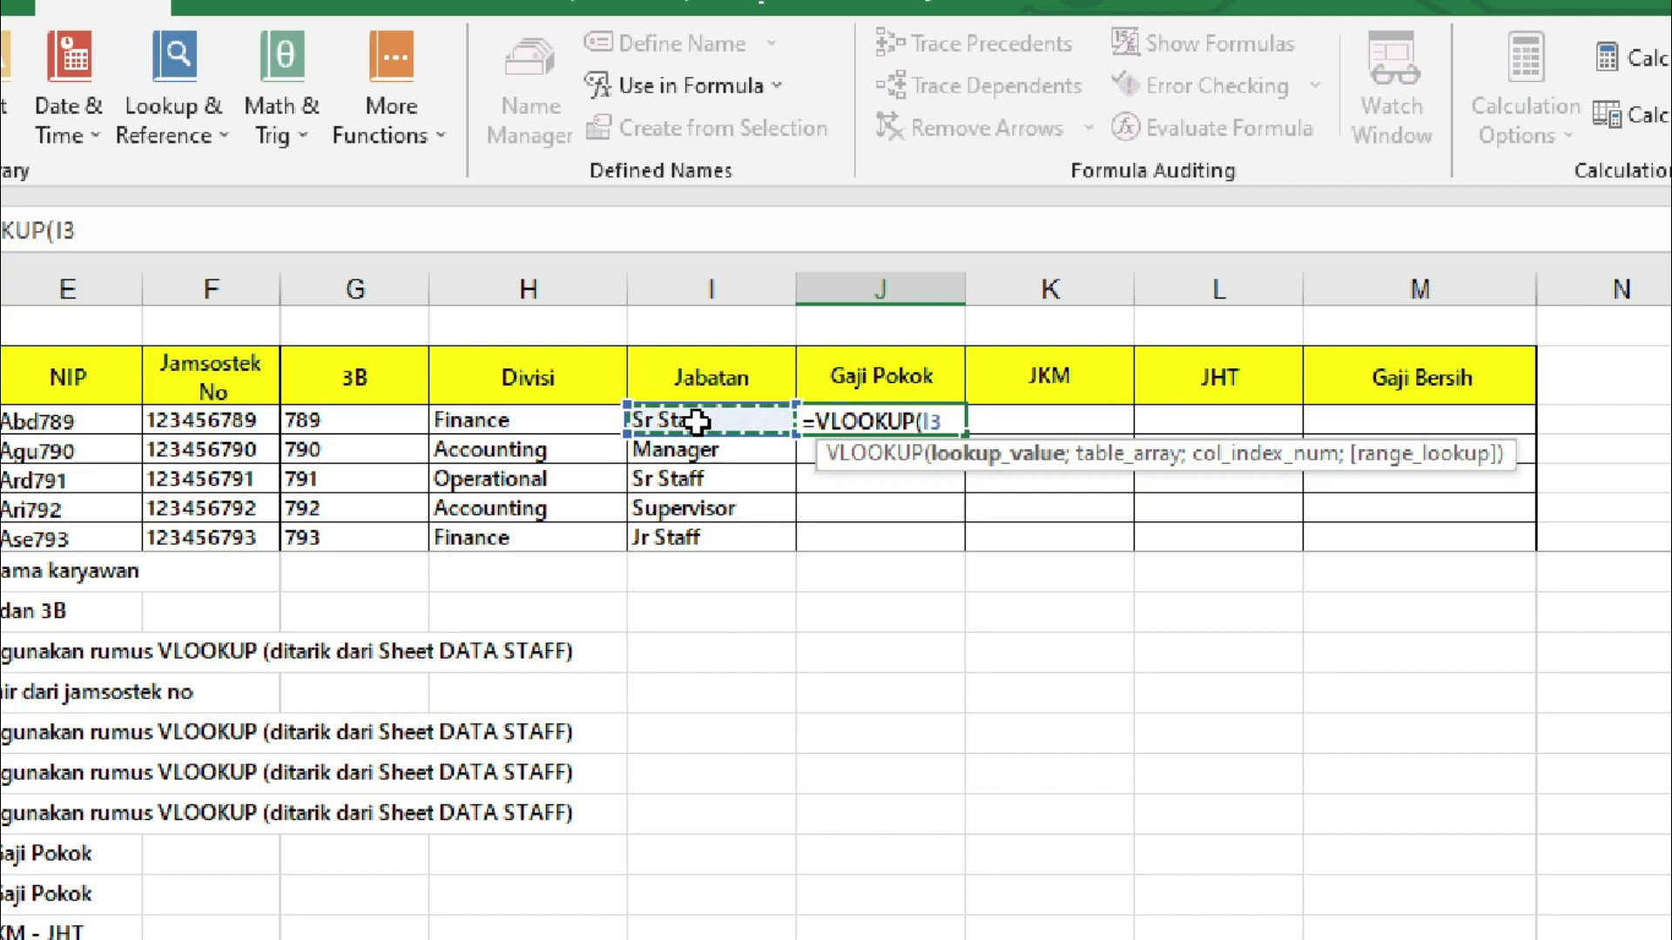
pyautogui.write(';')
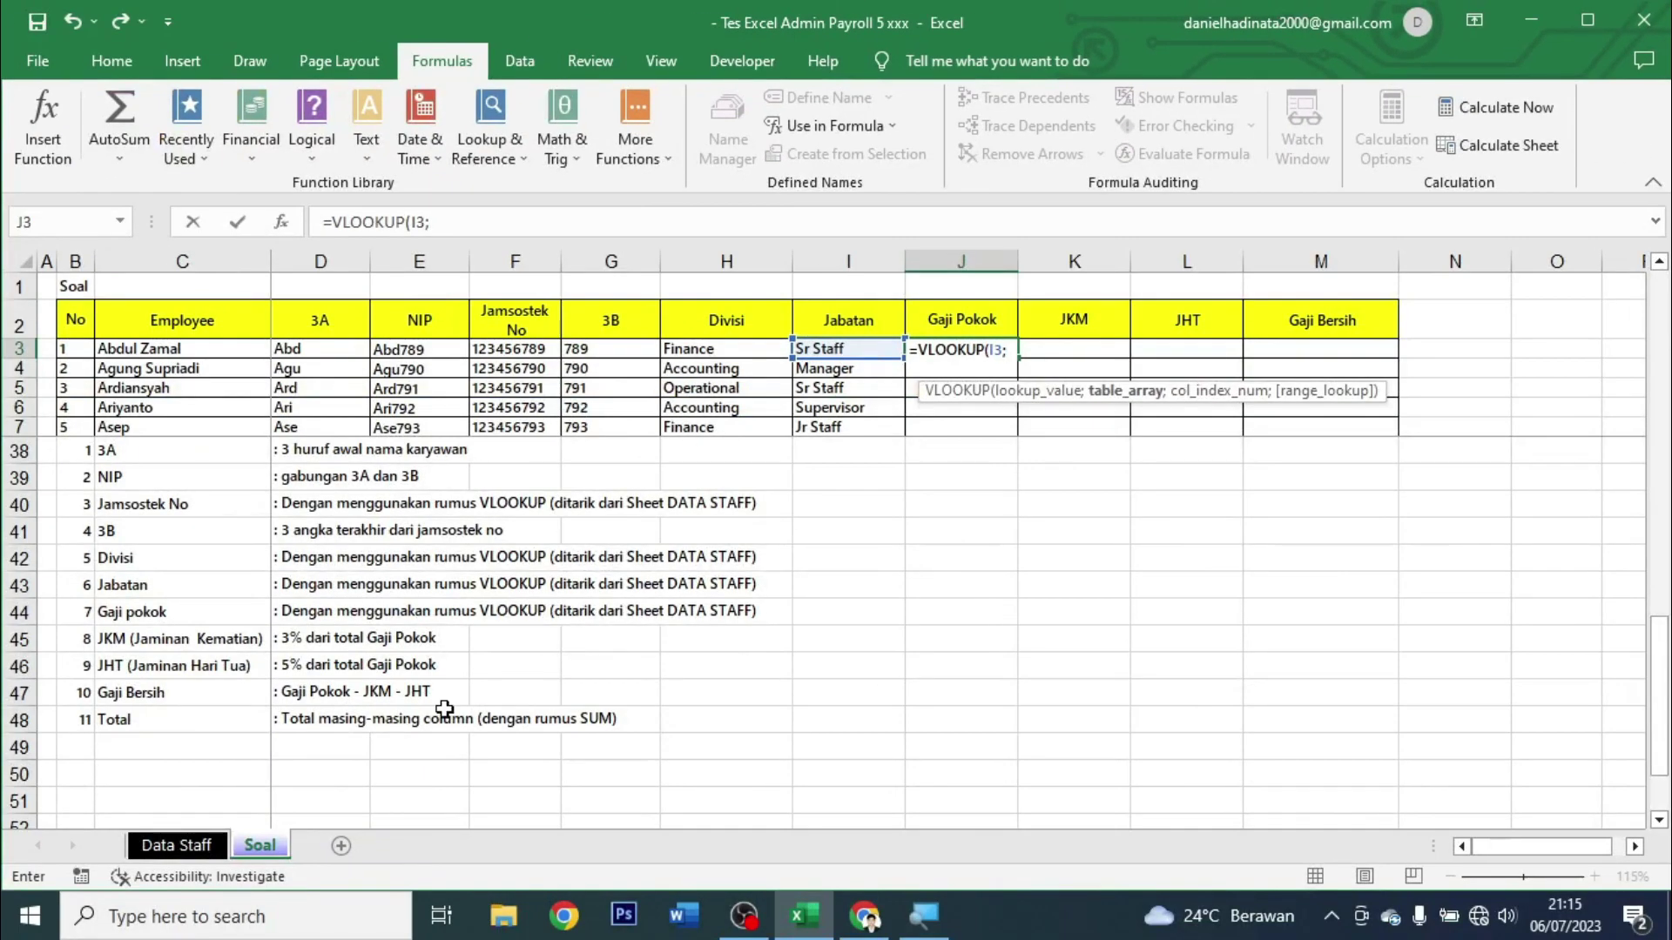
pyautogui.click(176, 844)
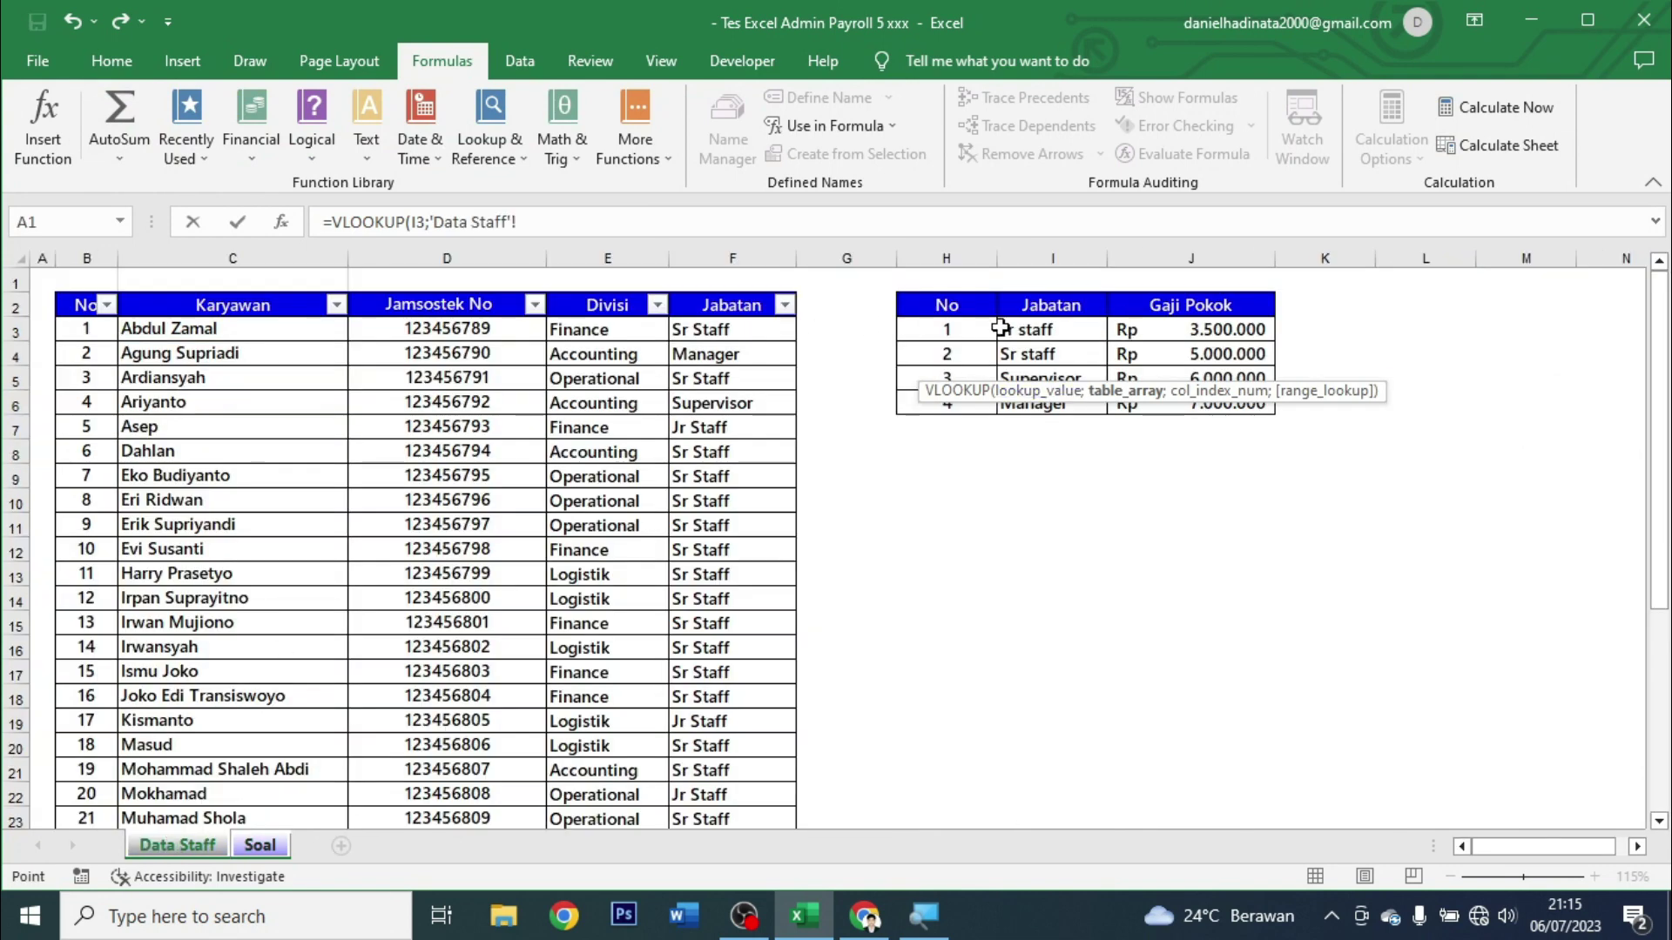
pyautogui.moveTo(1057, 310); pyautogui.dragTo(1158, 390)
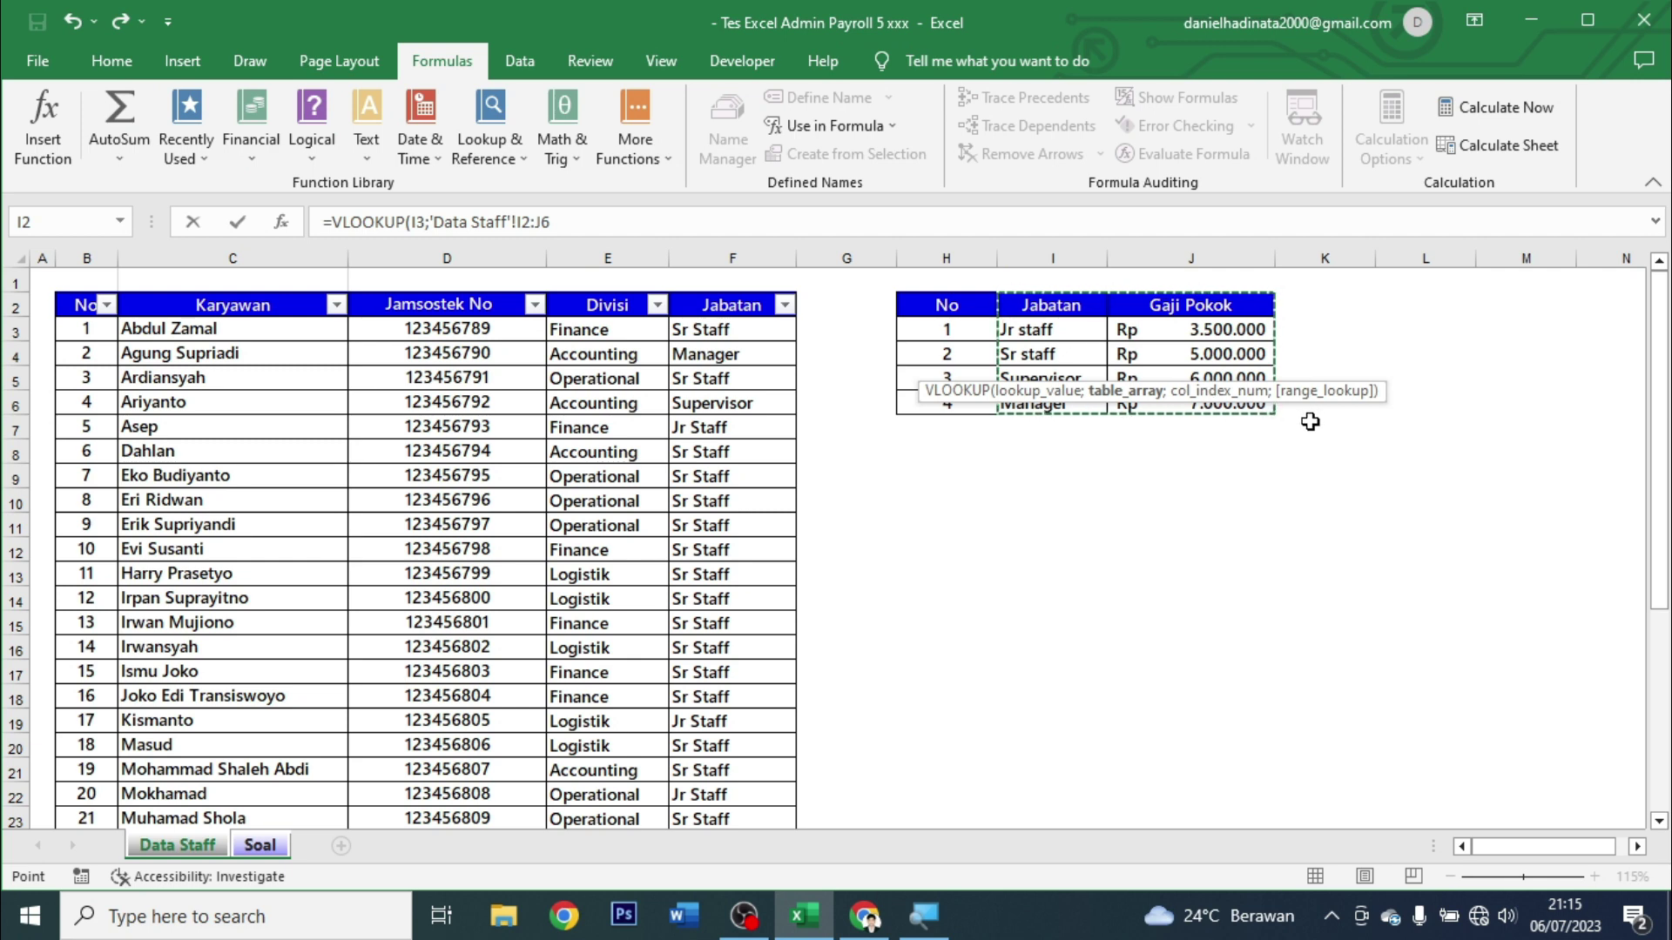
pyautogui.moveTo(1158, 391); pyautogui.dragTo(1247, 460)
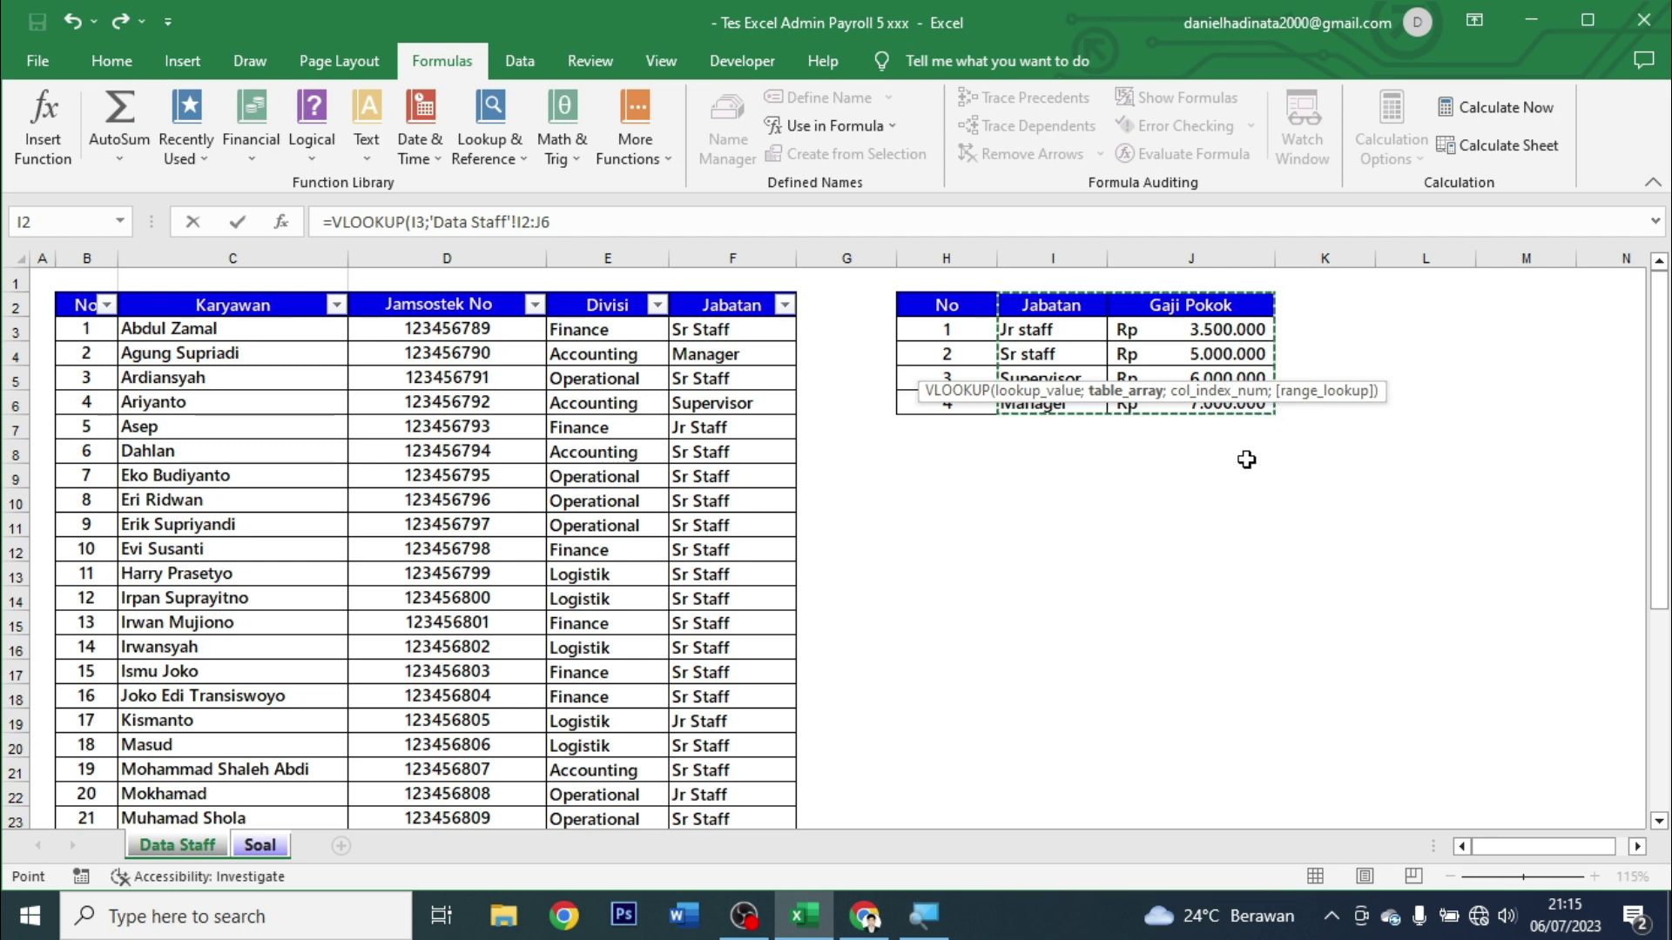
pyautogui.press('F4')
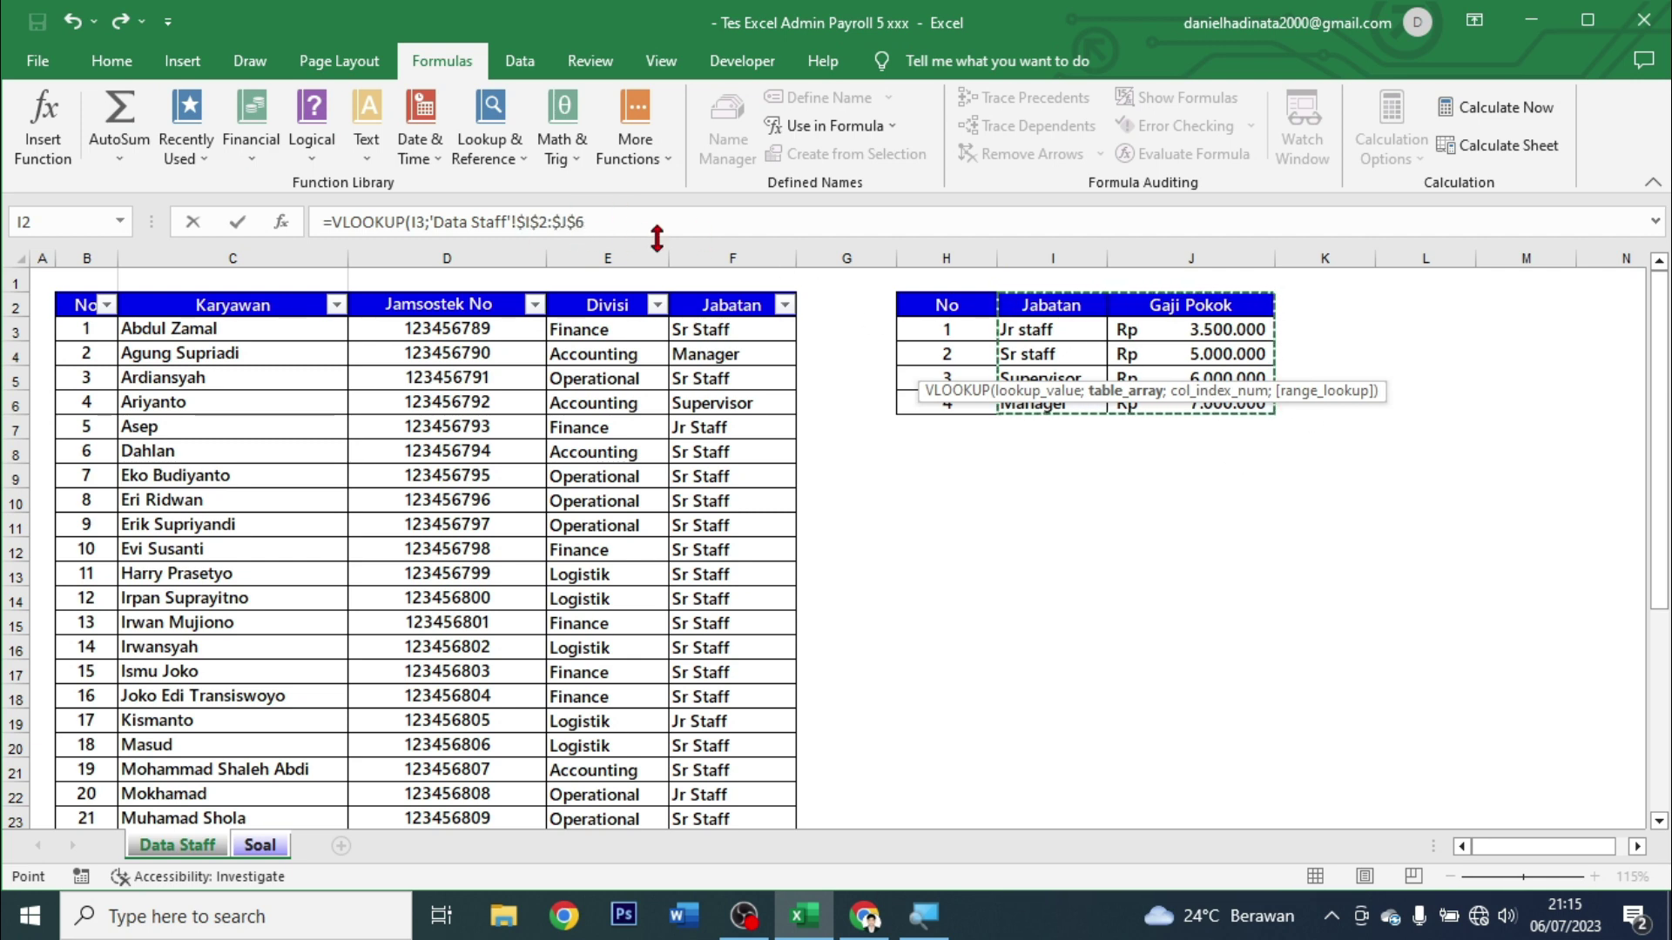
# Finish the lookup with column 2 and FALSE, so J3 returns 5000000.
pyautogui.click(673, 224)
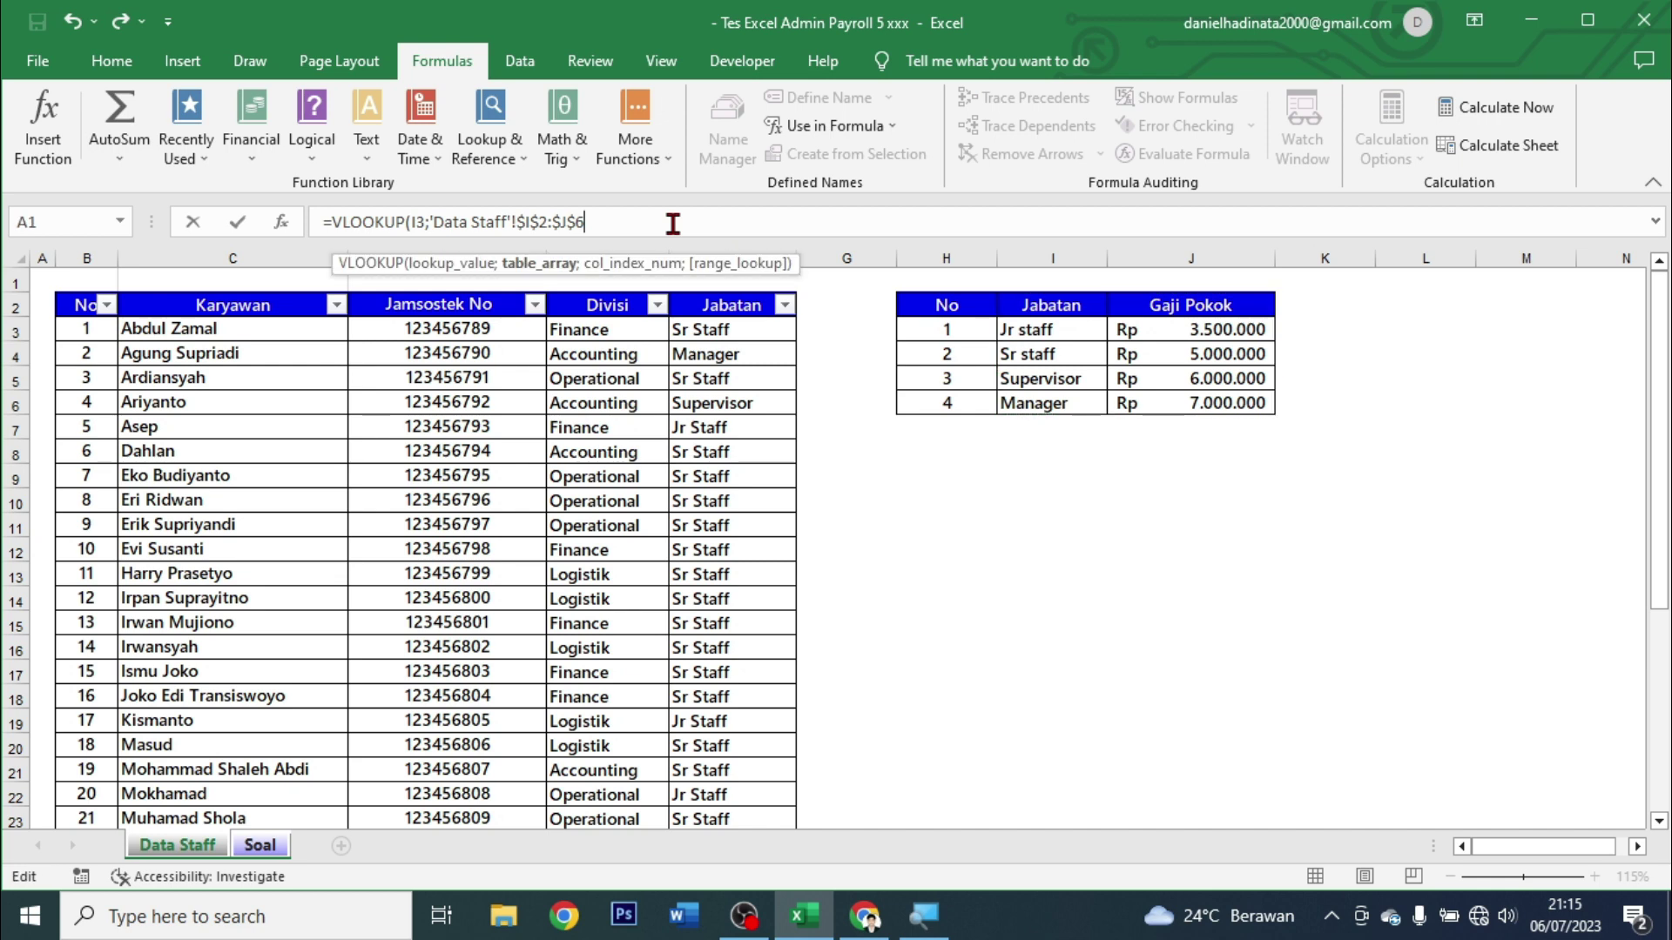
pyautogui.write(';2')
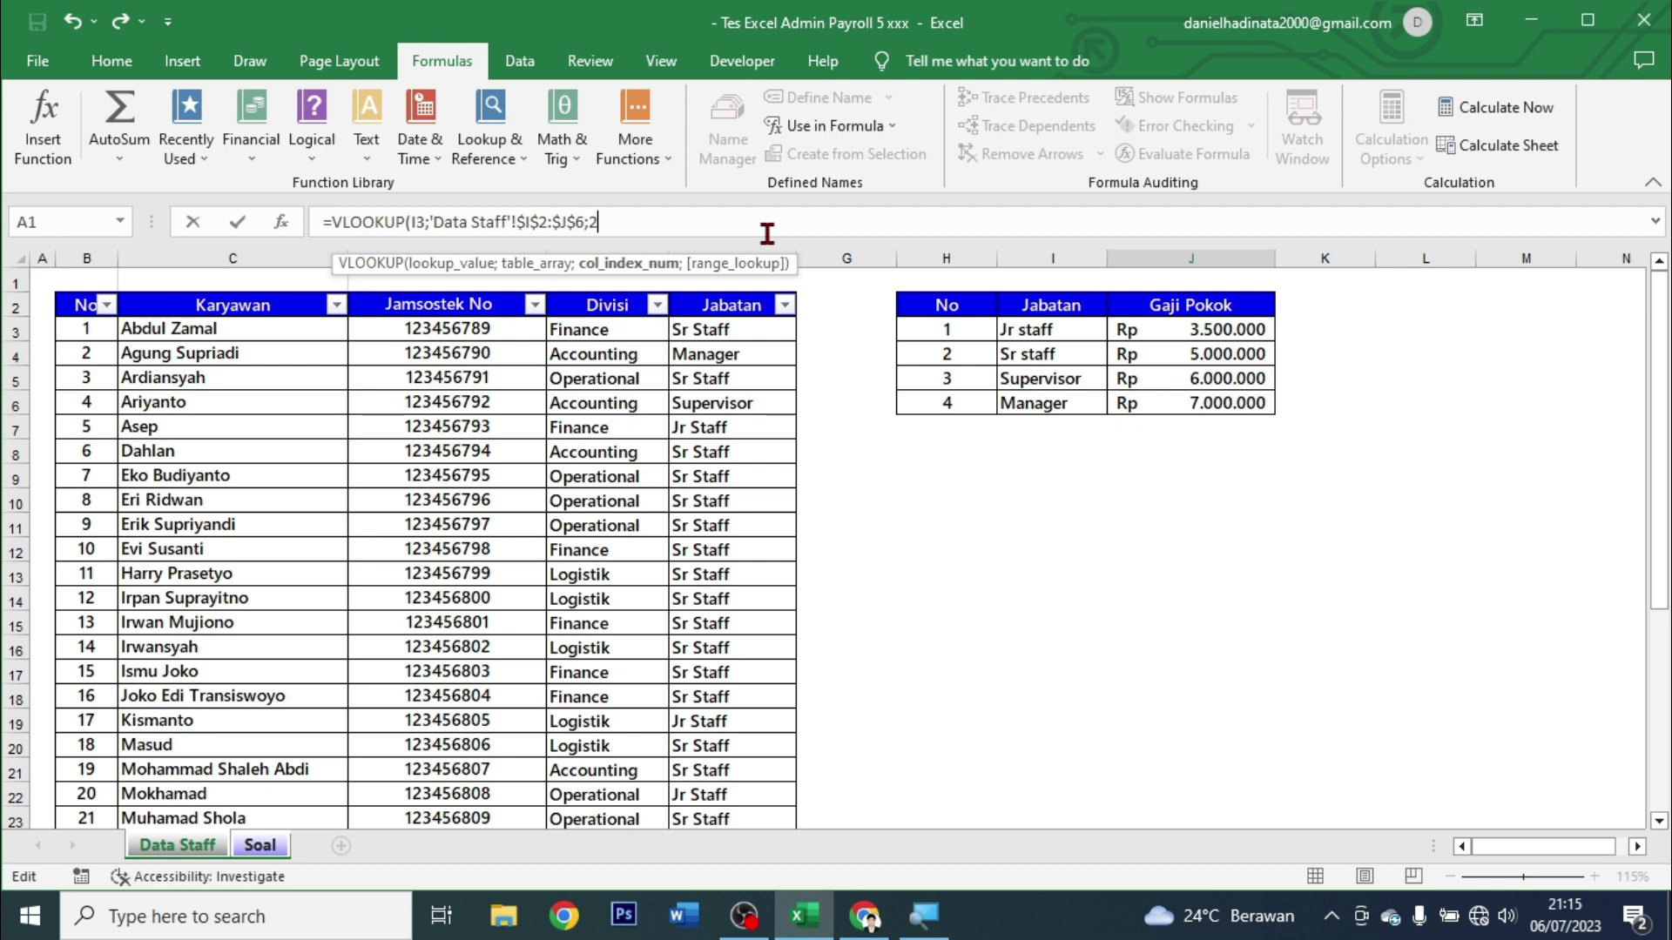
pyautogui.write(';')
pyautogui.press('Down')
pyautogui.press('Tab')
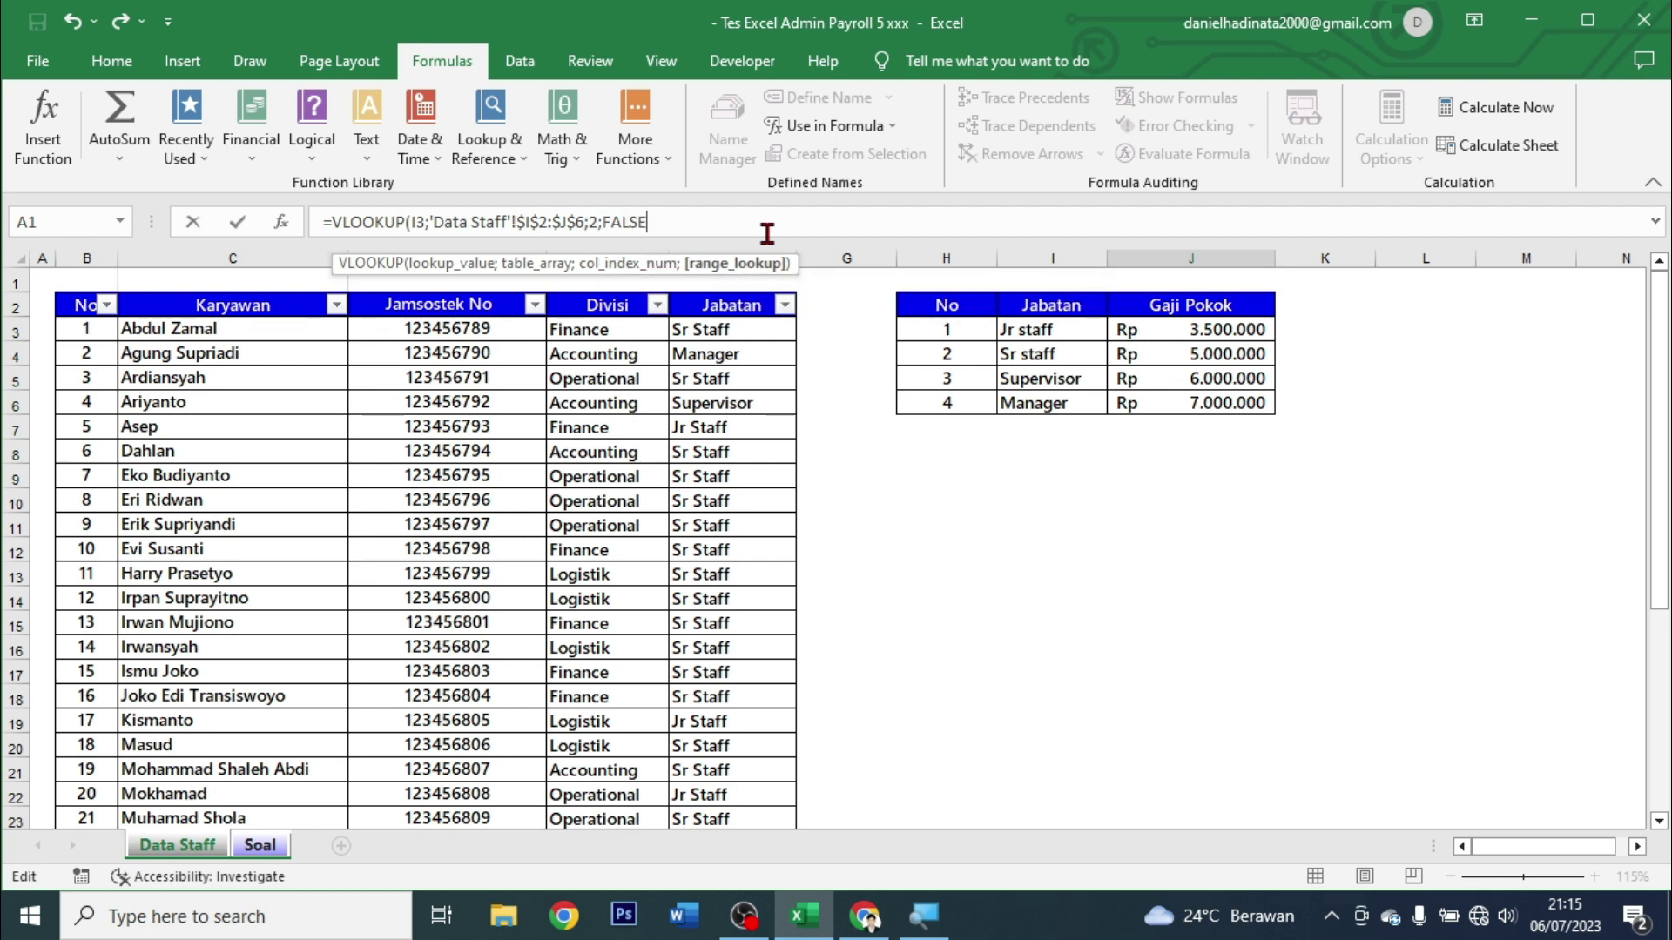
pyautogui.write('0')
pyautogui.press('BackSpace')
pyautogui.write(')')
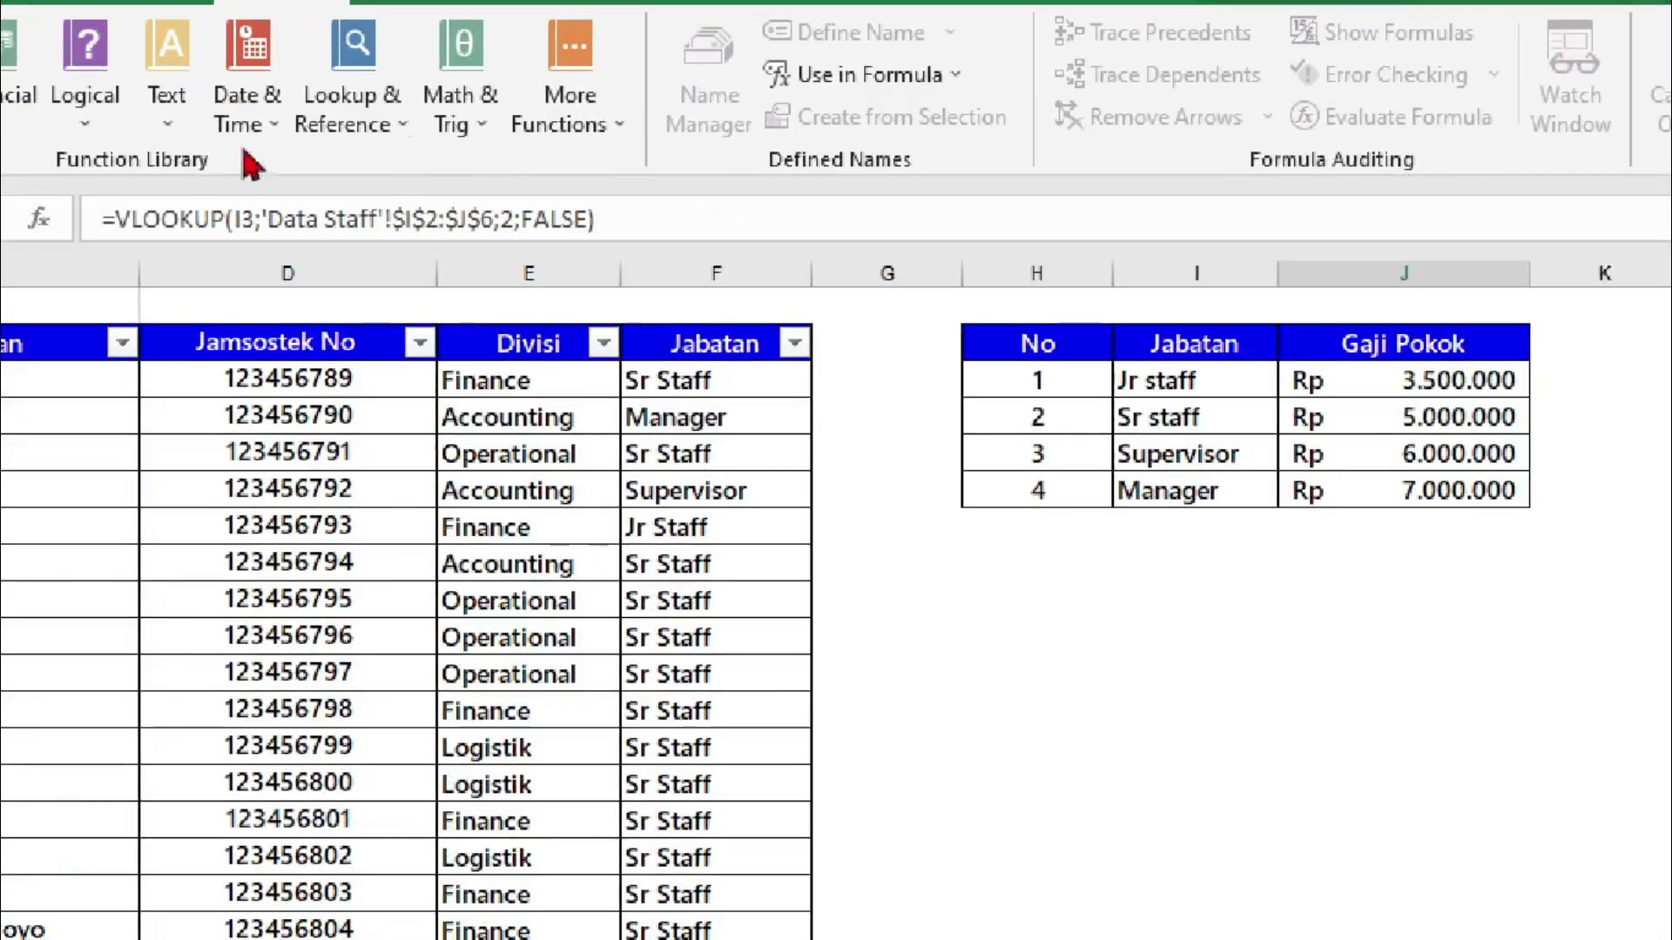
pyautogui.press('Return')
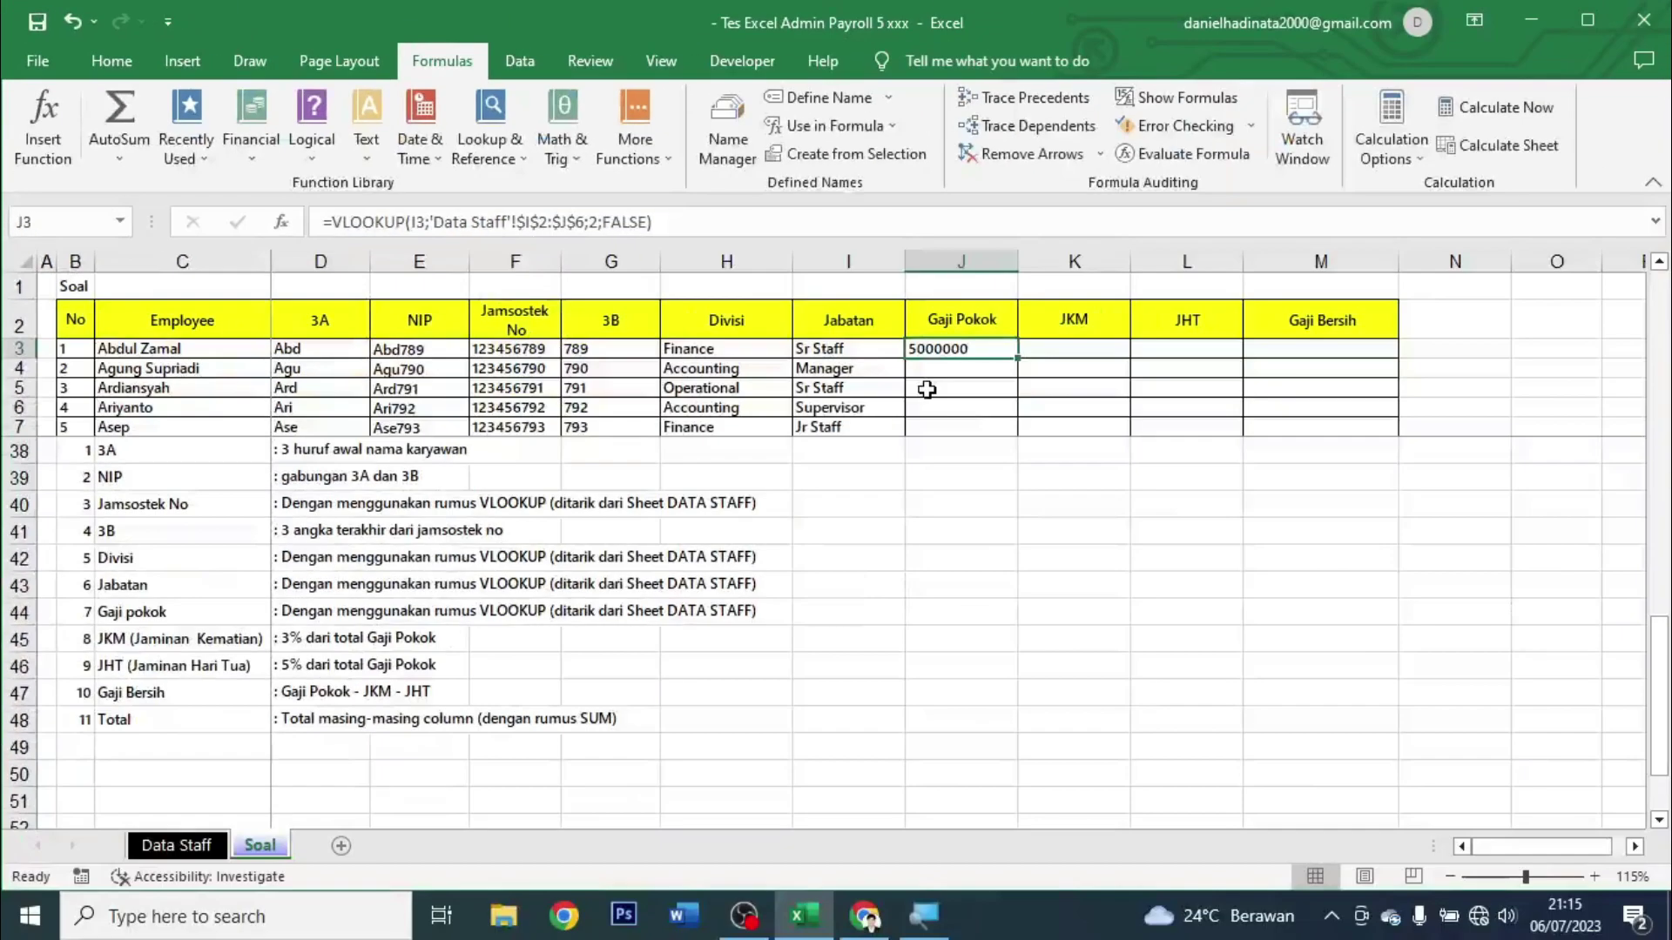
# Apply Comma Style to J3 and fill the Gaji Pokok lookup down to J35.
pyautogui.click(112, 61)
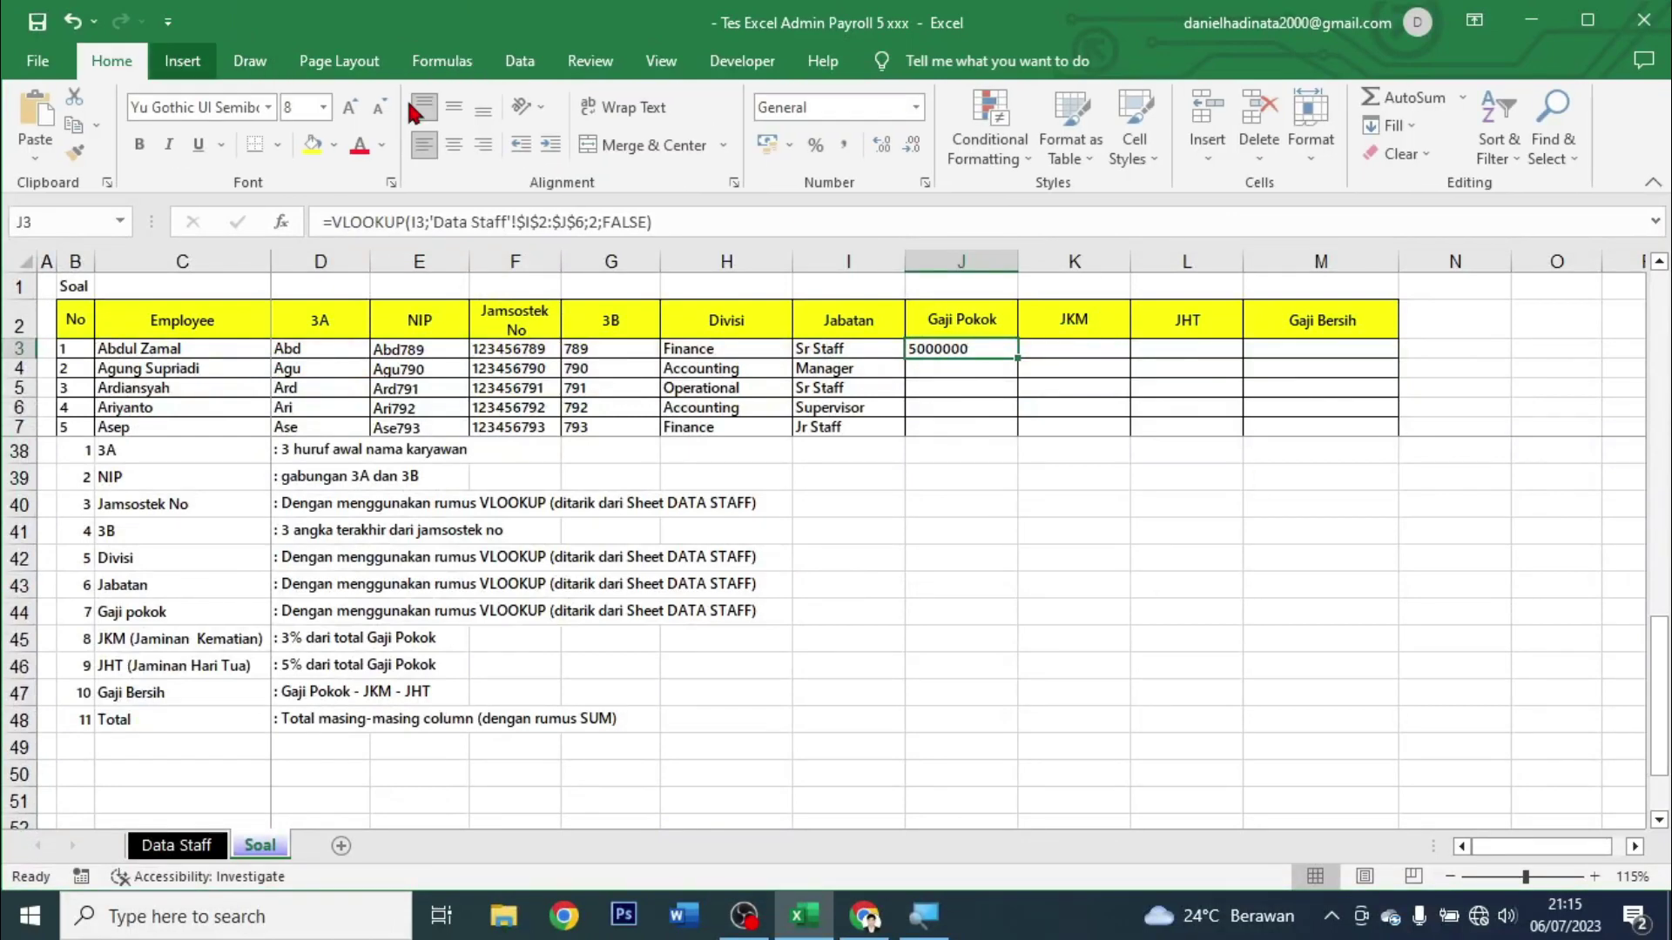
pyautogui.click(844, 145)
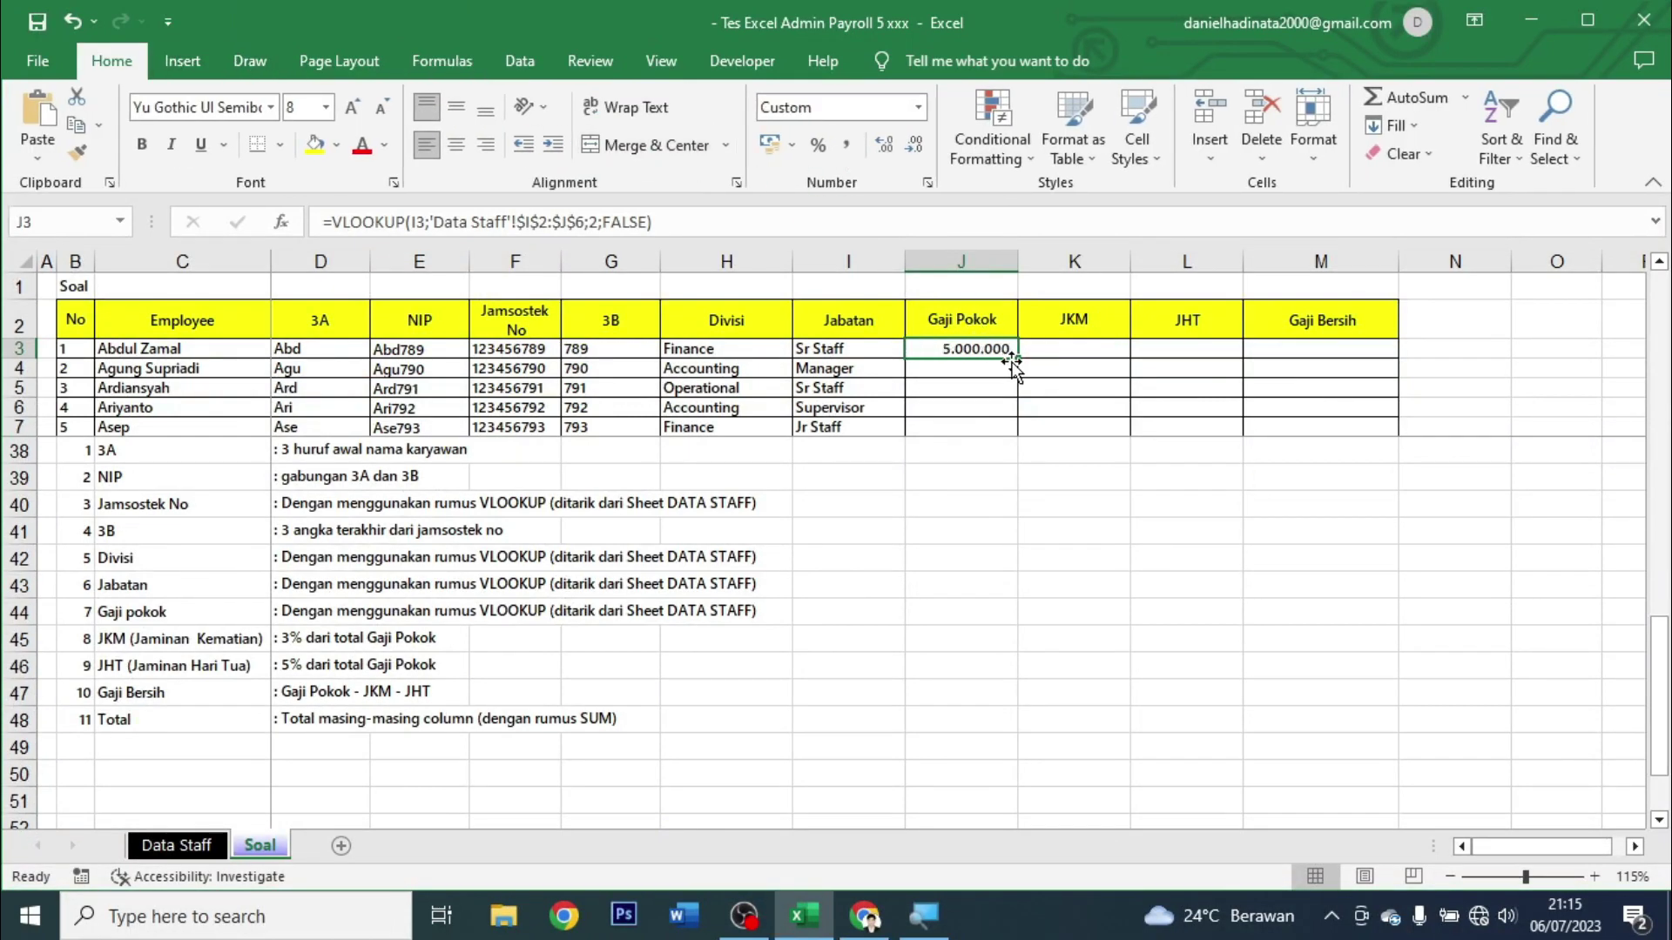
pyautogui.moveTo(1017, 361); pyautogui.dragTo(1023, 435)
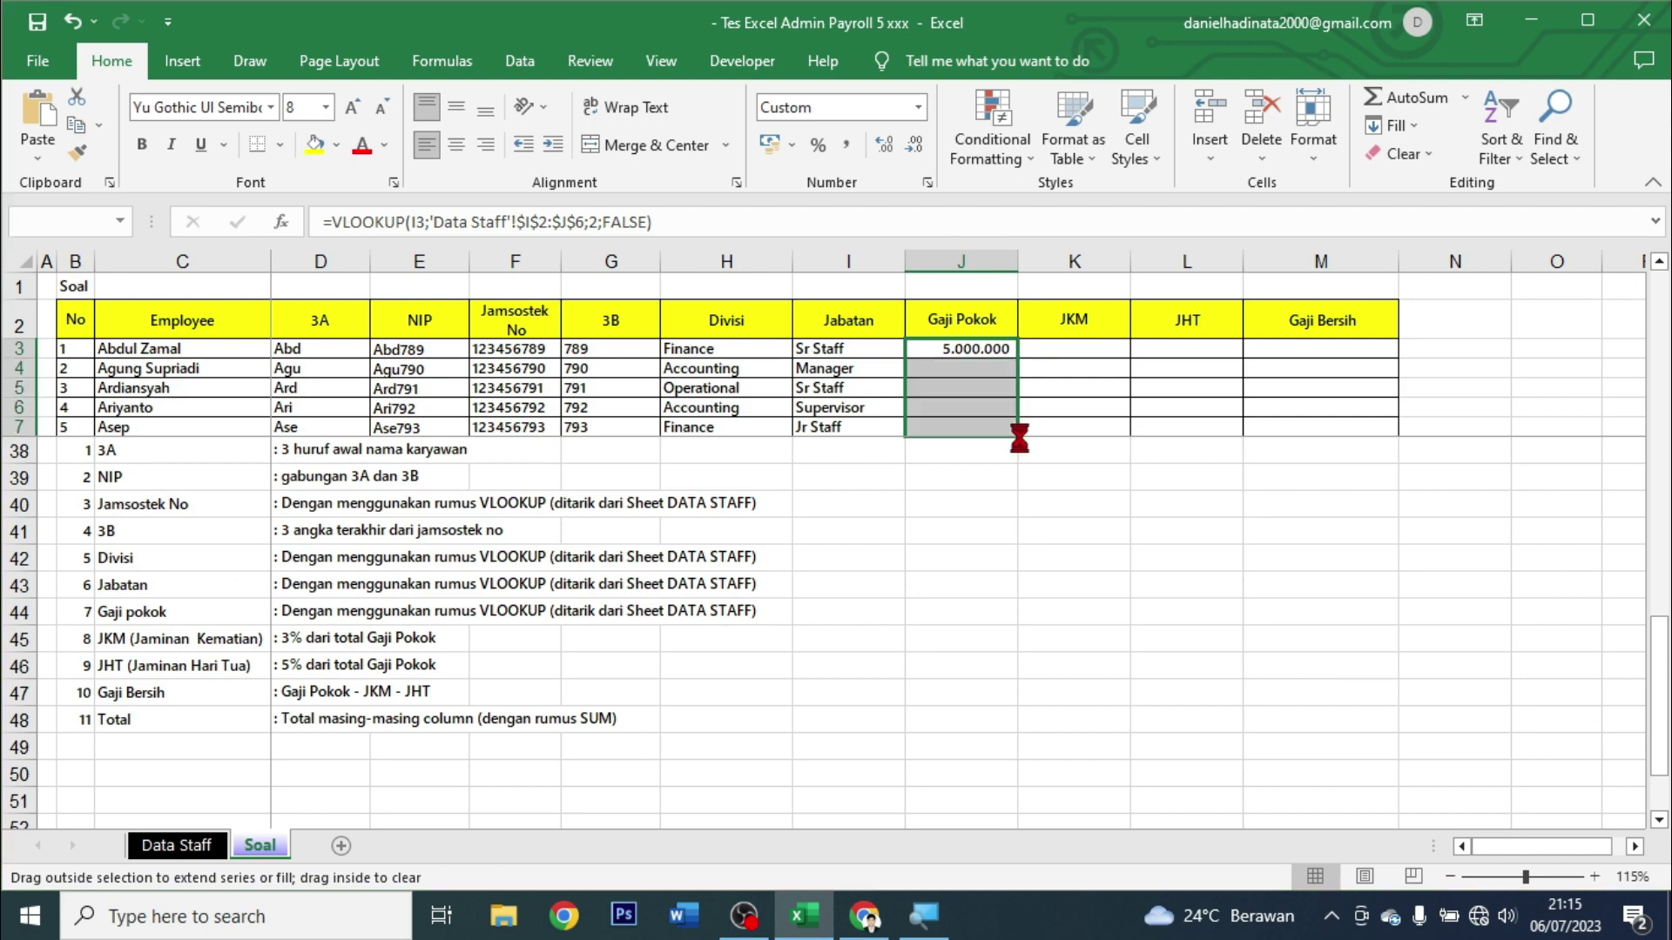
pyautogui.click(1055, 426)
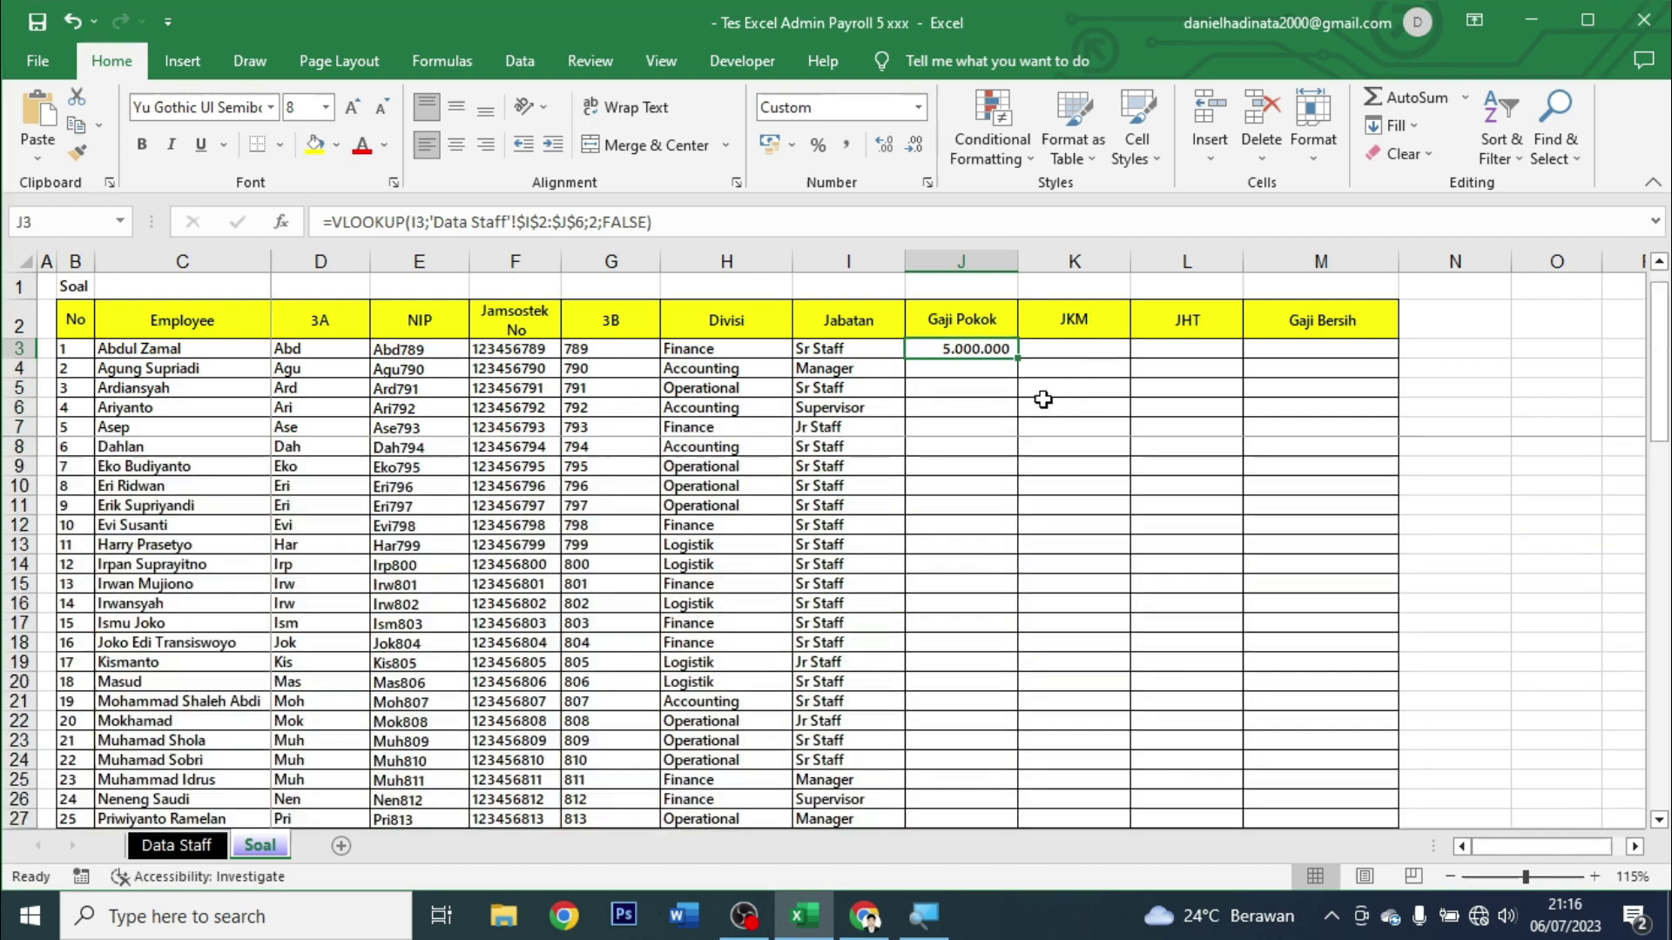
pyautogui.moveTo(1018, 364); pyautogui.dragTo(1018, 613)
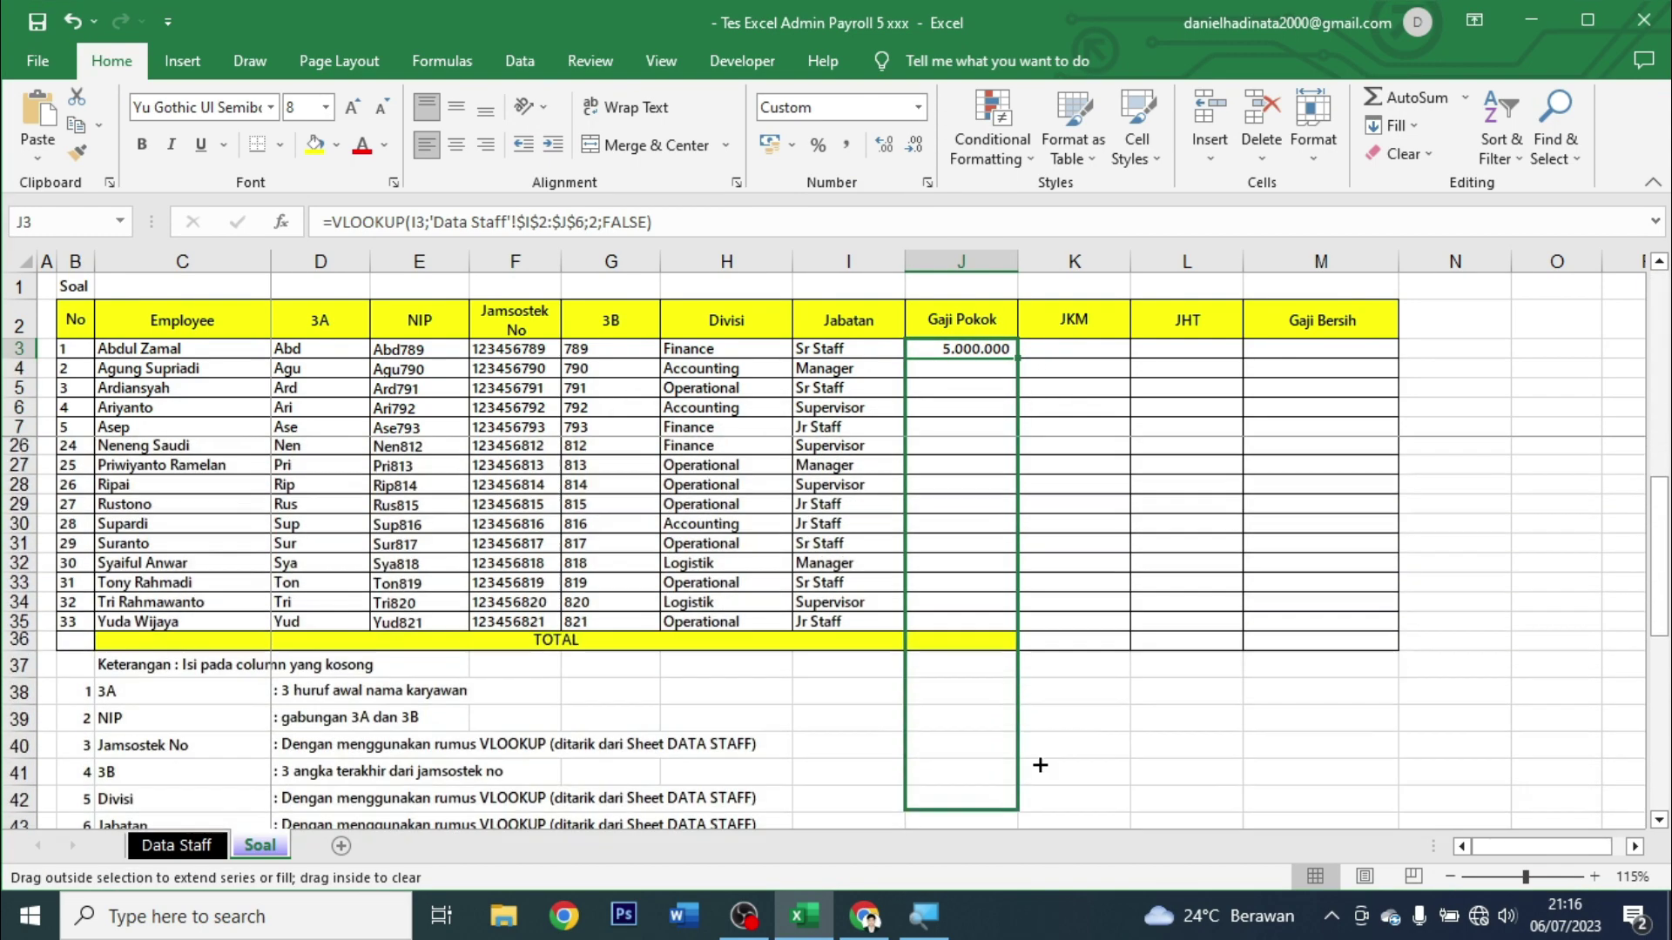
pyautogui.click(1088, 582)
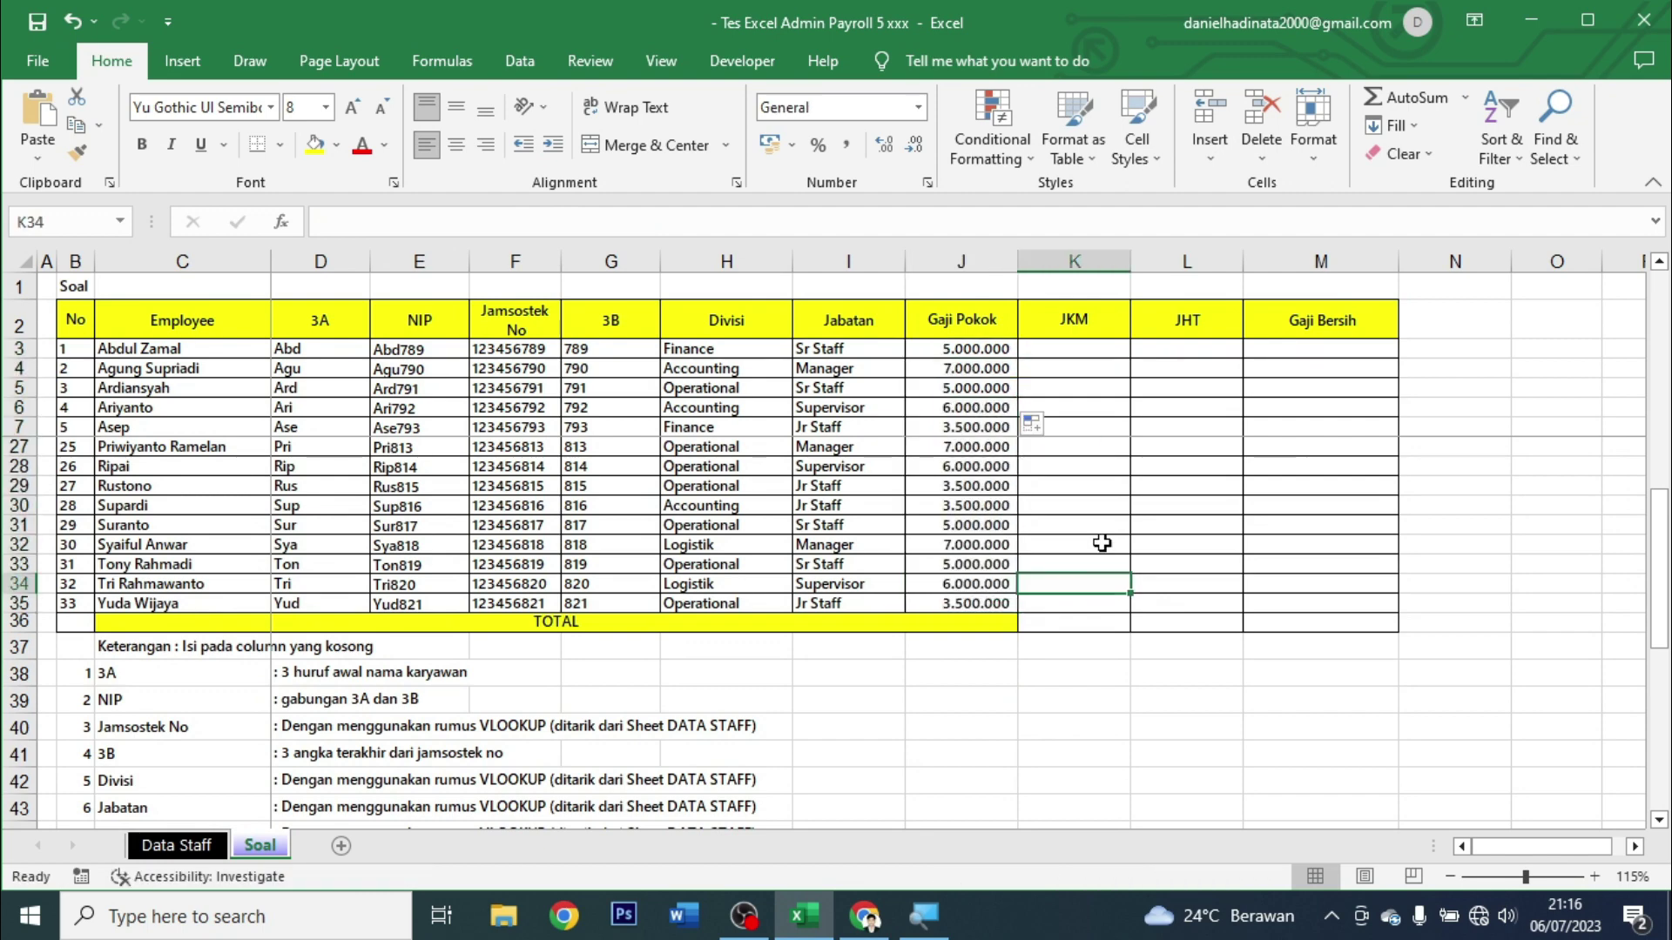
# Read the JKM rule (3% of Gaji Pokok) and select K3.
pyautogui.scroll(6, 1112, 577)
pyautogui.scroll(-6, 1112, 576)
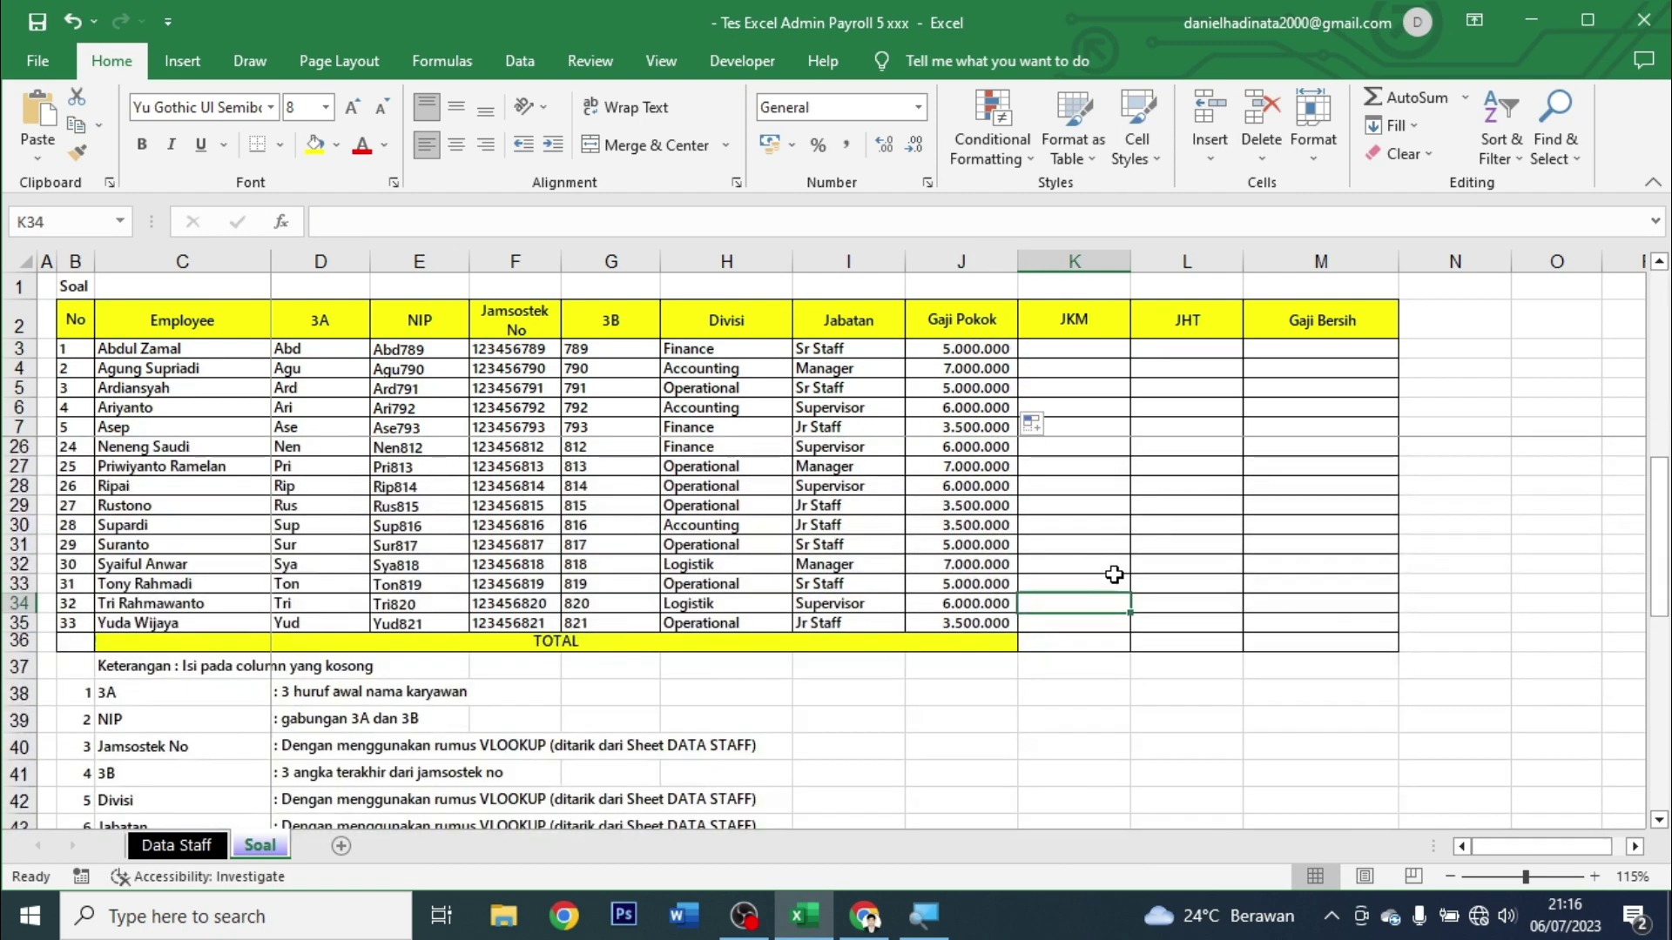
pyautogui.scroll(-4, 1123, 561)
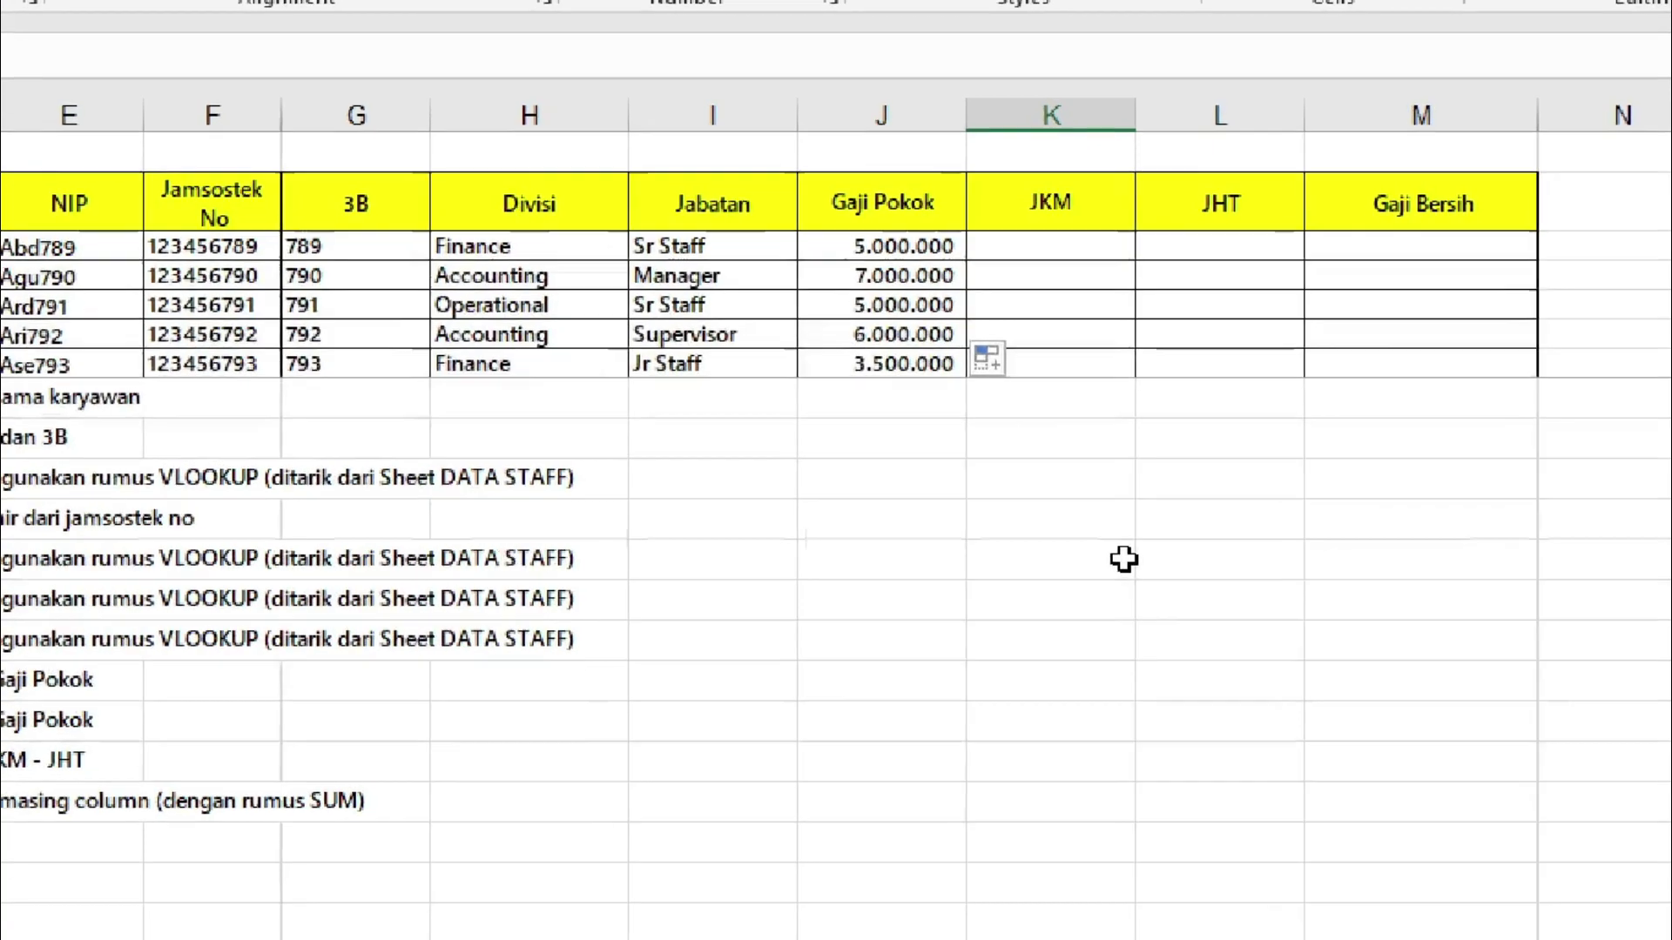
pyautogui.click(222, 680)
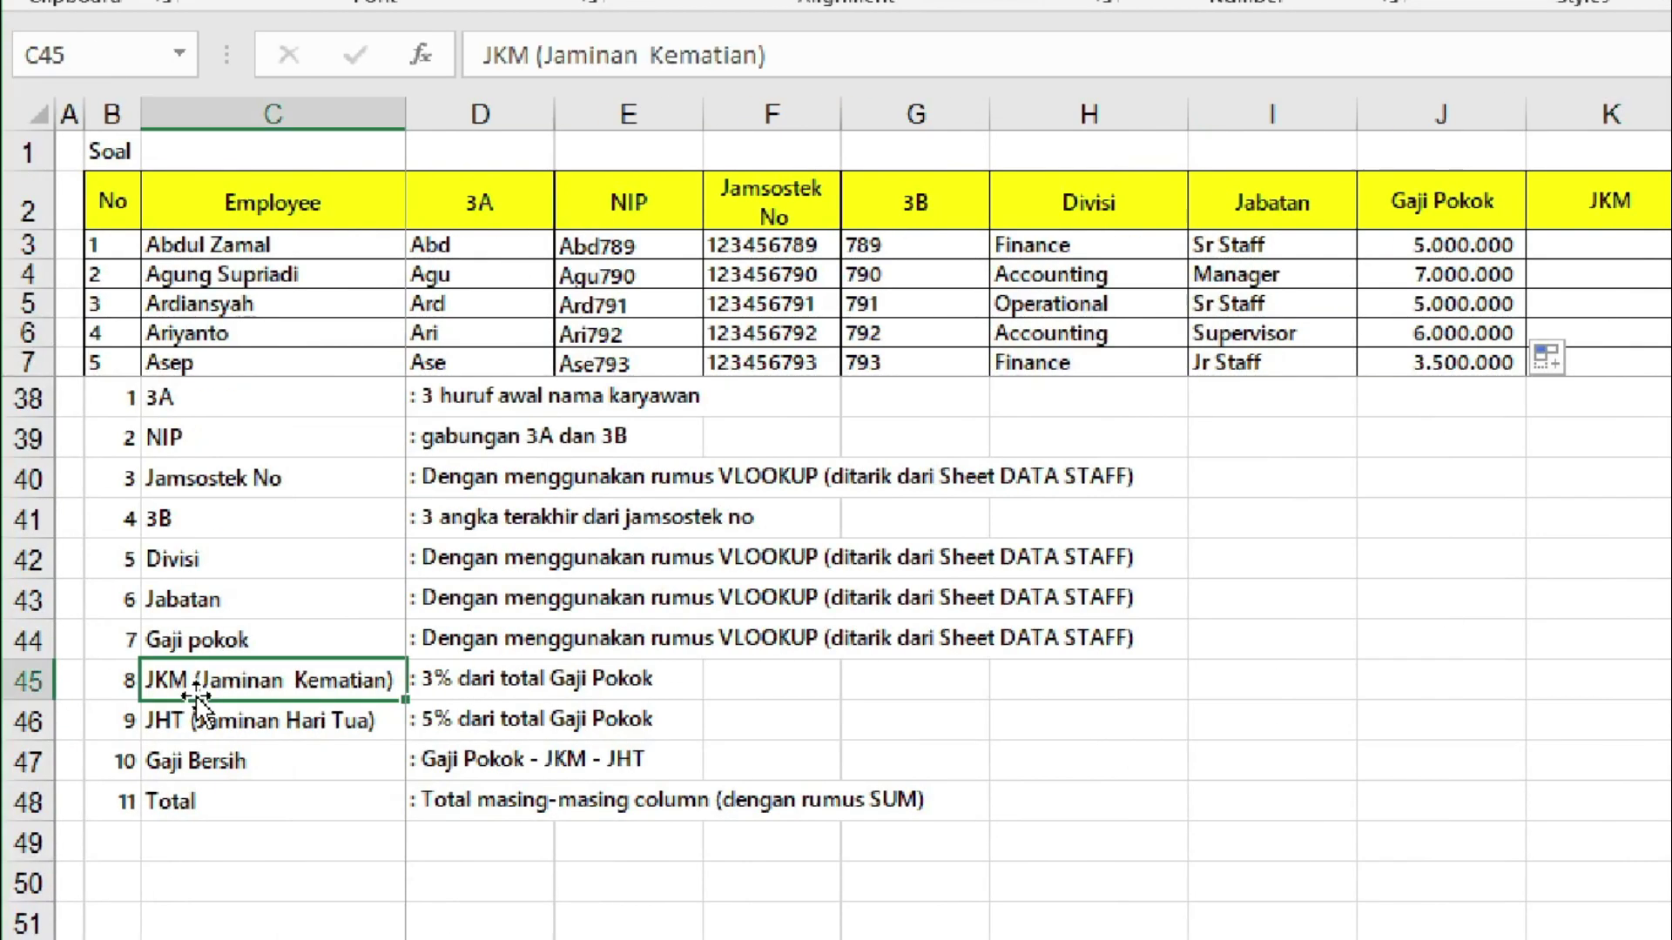
pyautogui.click(469, 688)
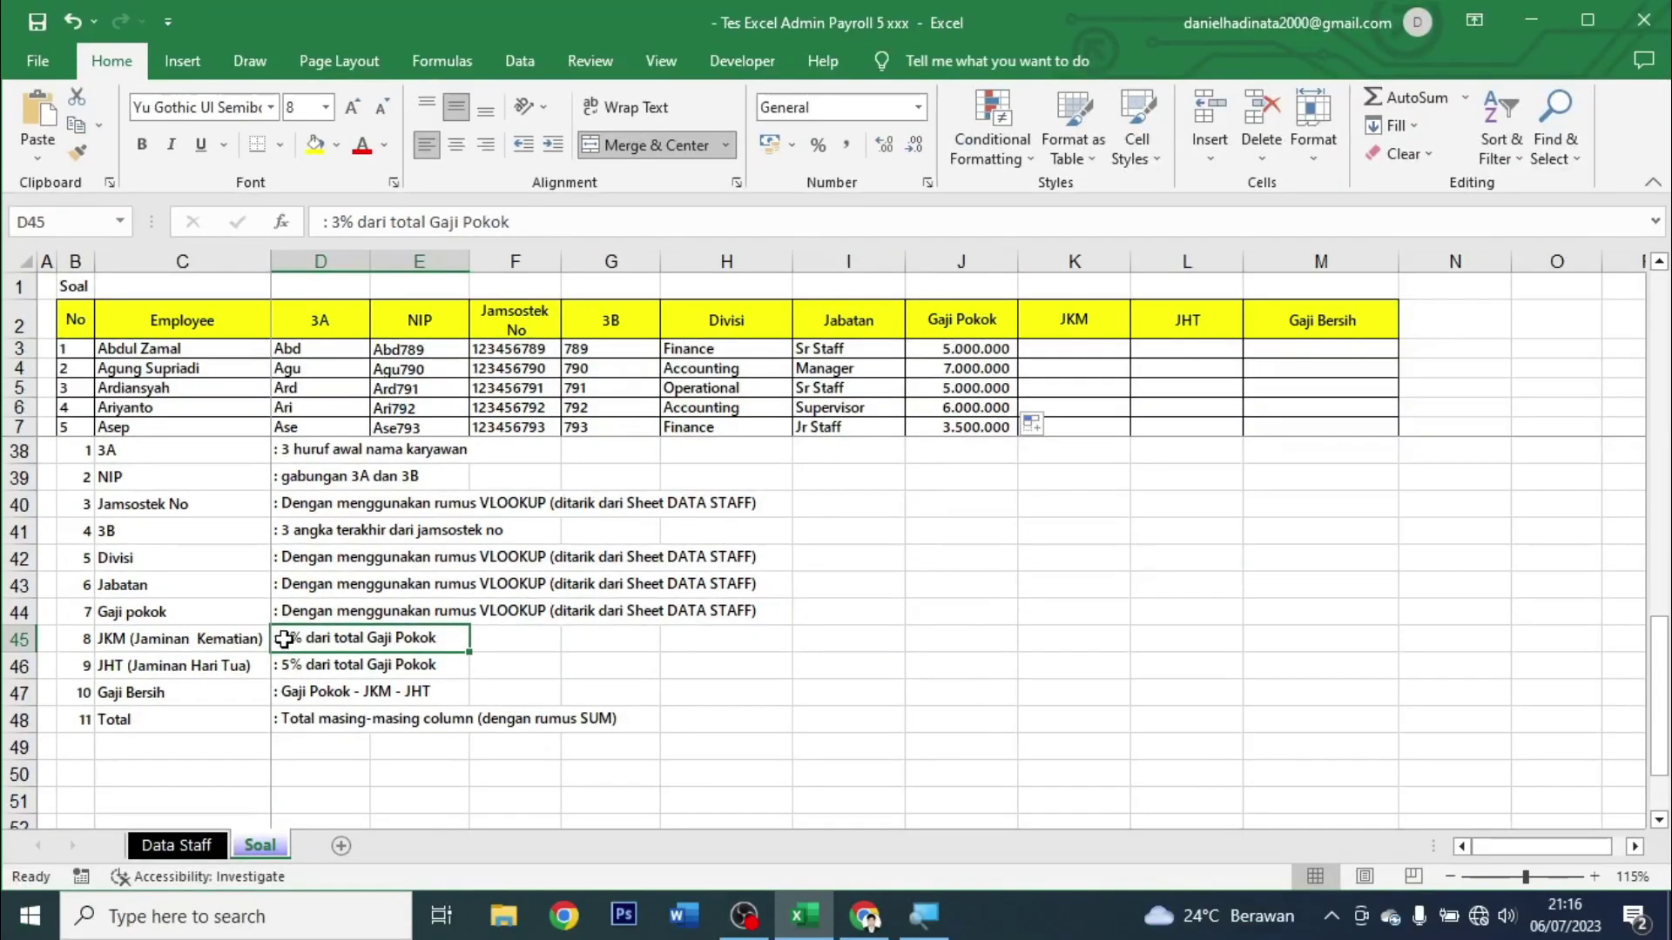
pyautogui.scroll(8, 1116, 401)
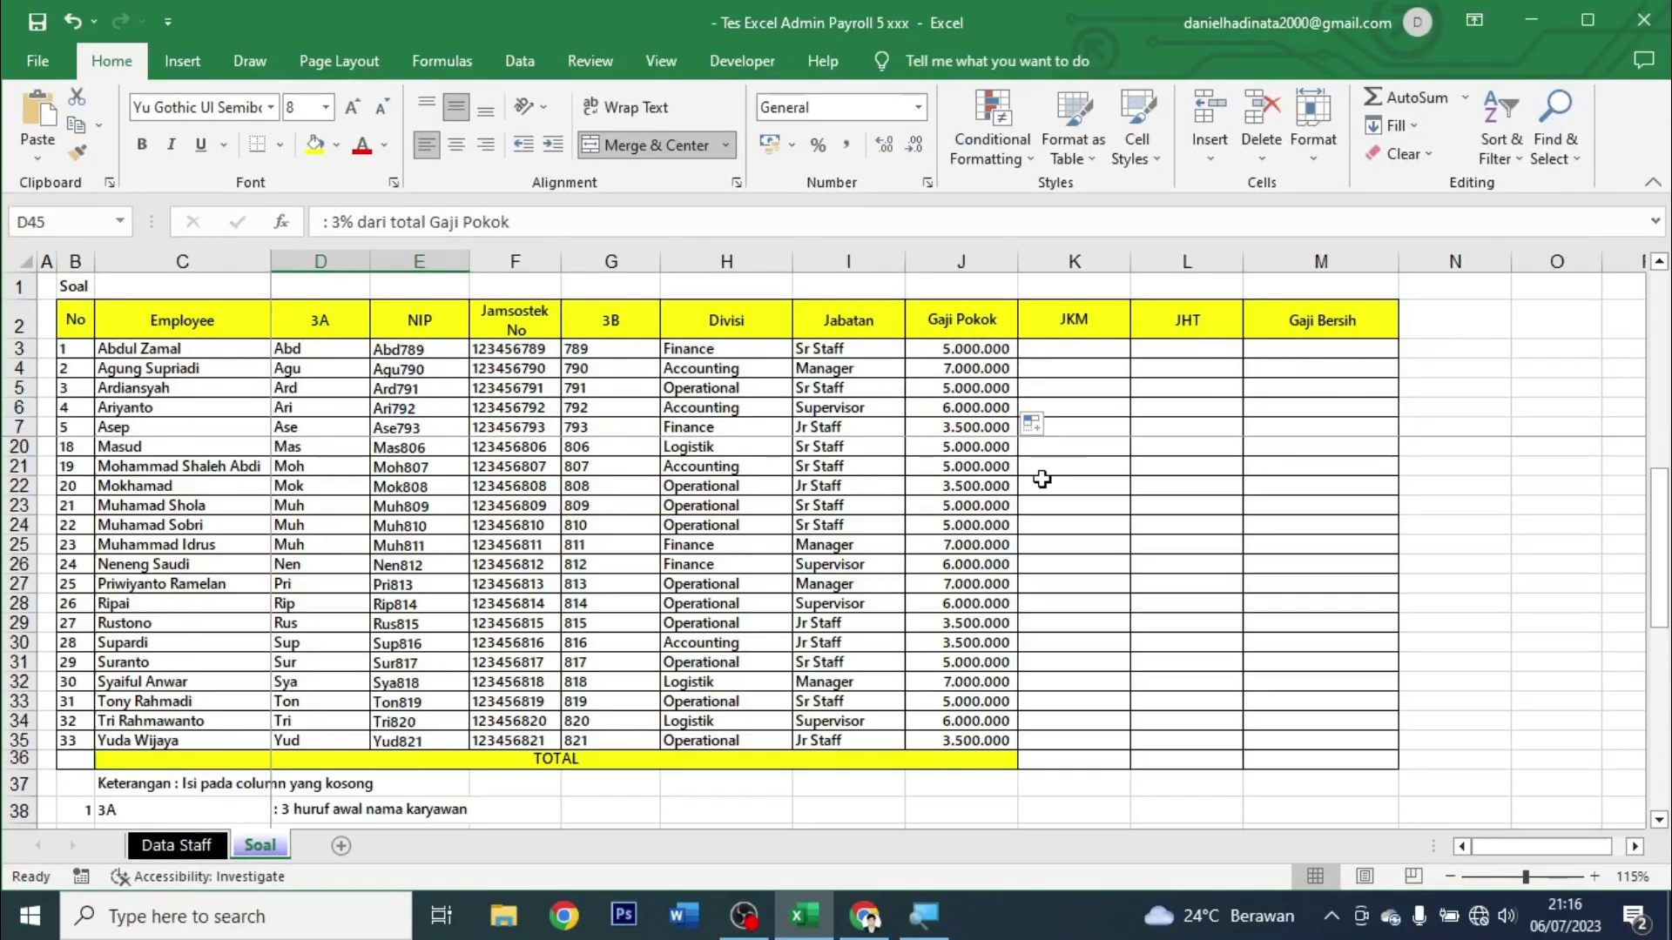
pyautogui.scroll(2, 1116, 401)
pyautogui.click(1083, 347)
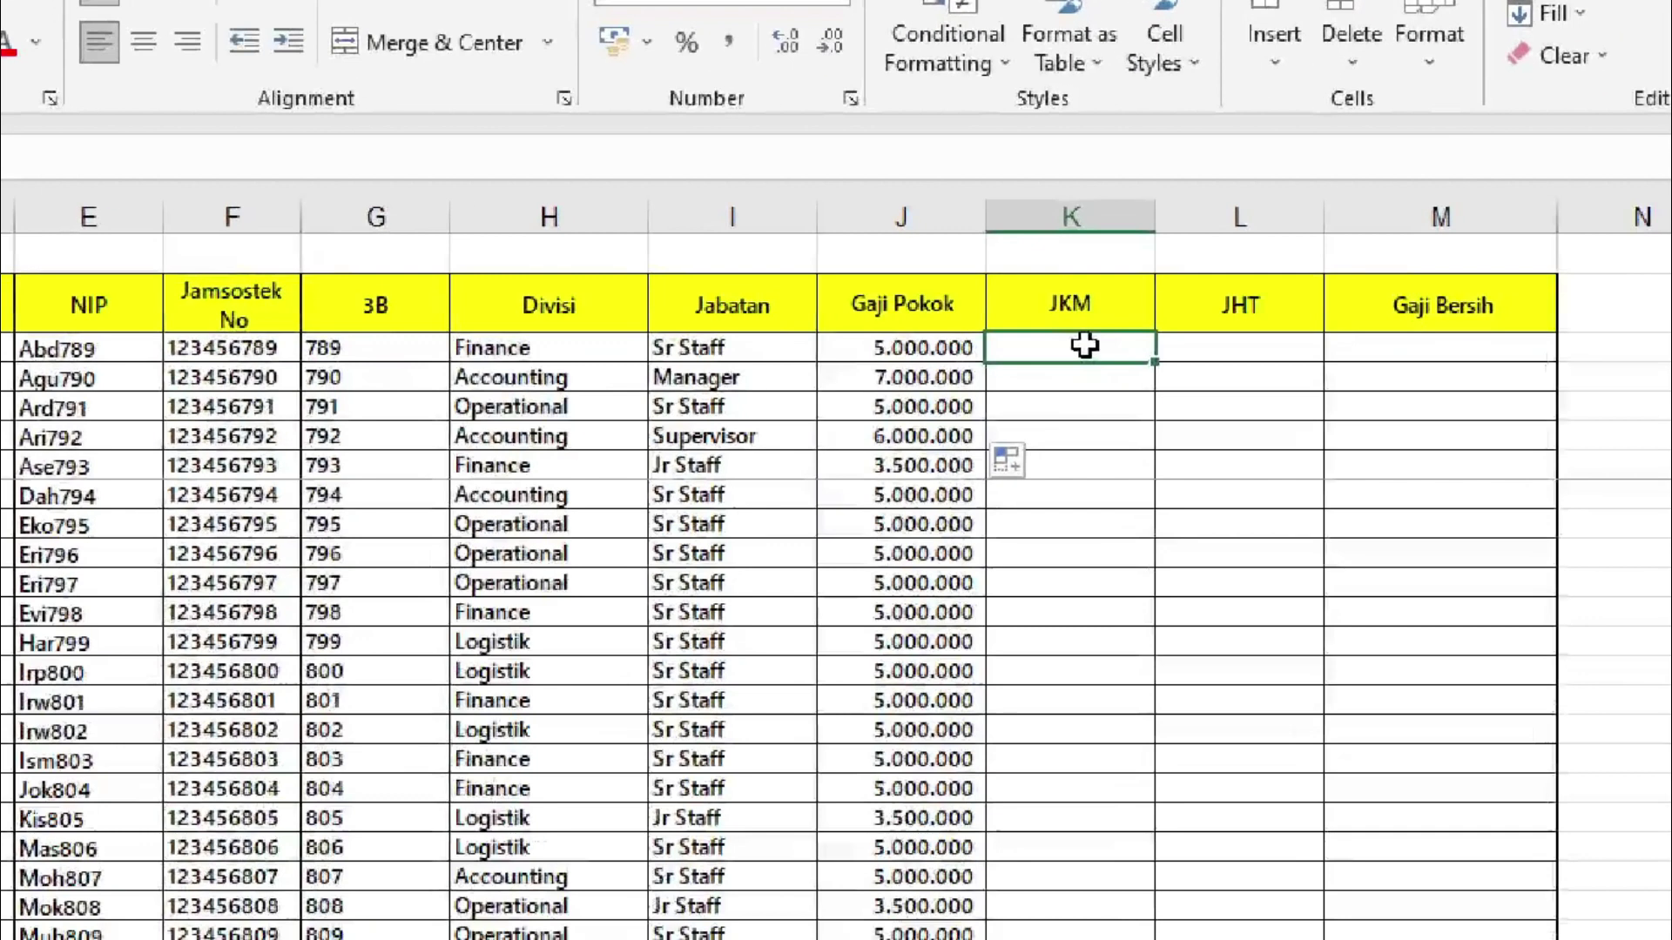
# Enter =3%*J3 in K3 and fill it down the JKM column (150.000, 210.000, 105.000…).
pyautogui.write('=3%*')
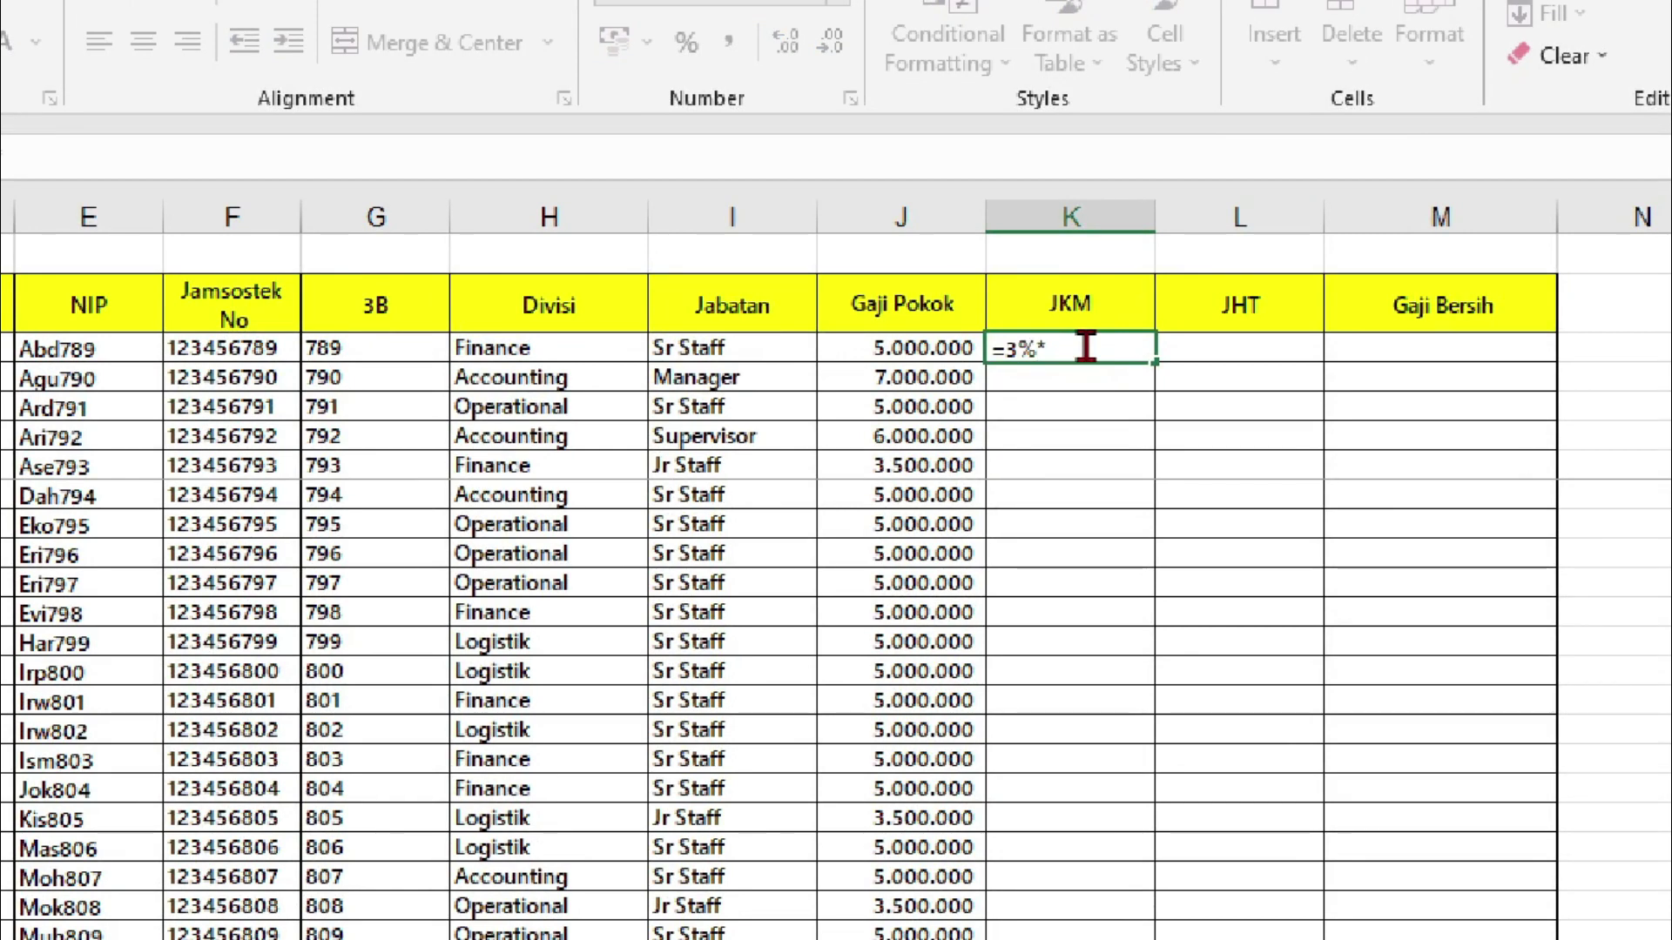
pyautogui.click(967, 353)
pyautogui.press('Return')
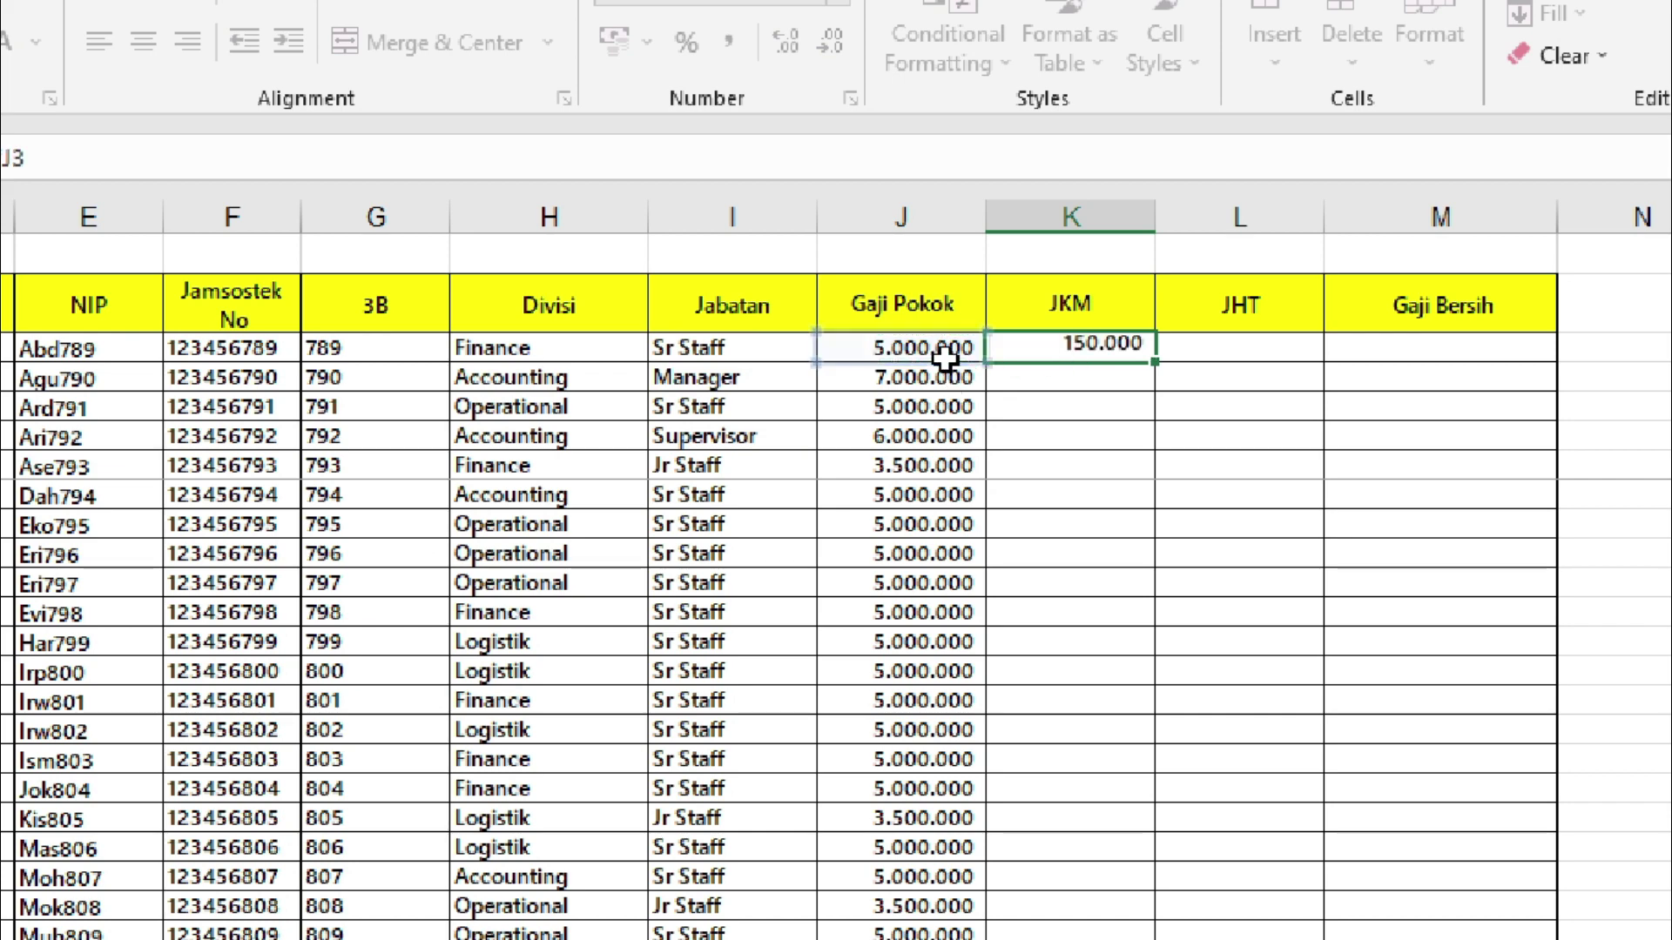
pyautogui.scroll(-3, 1010, 383)
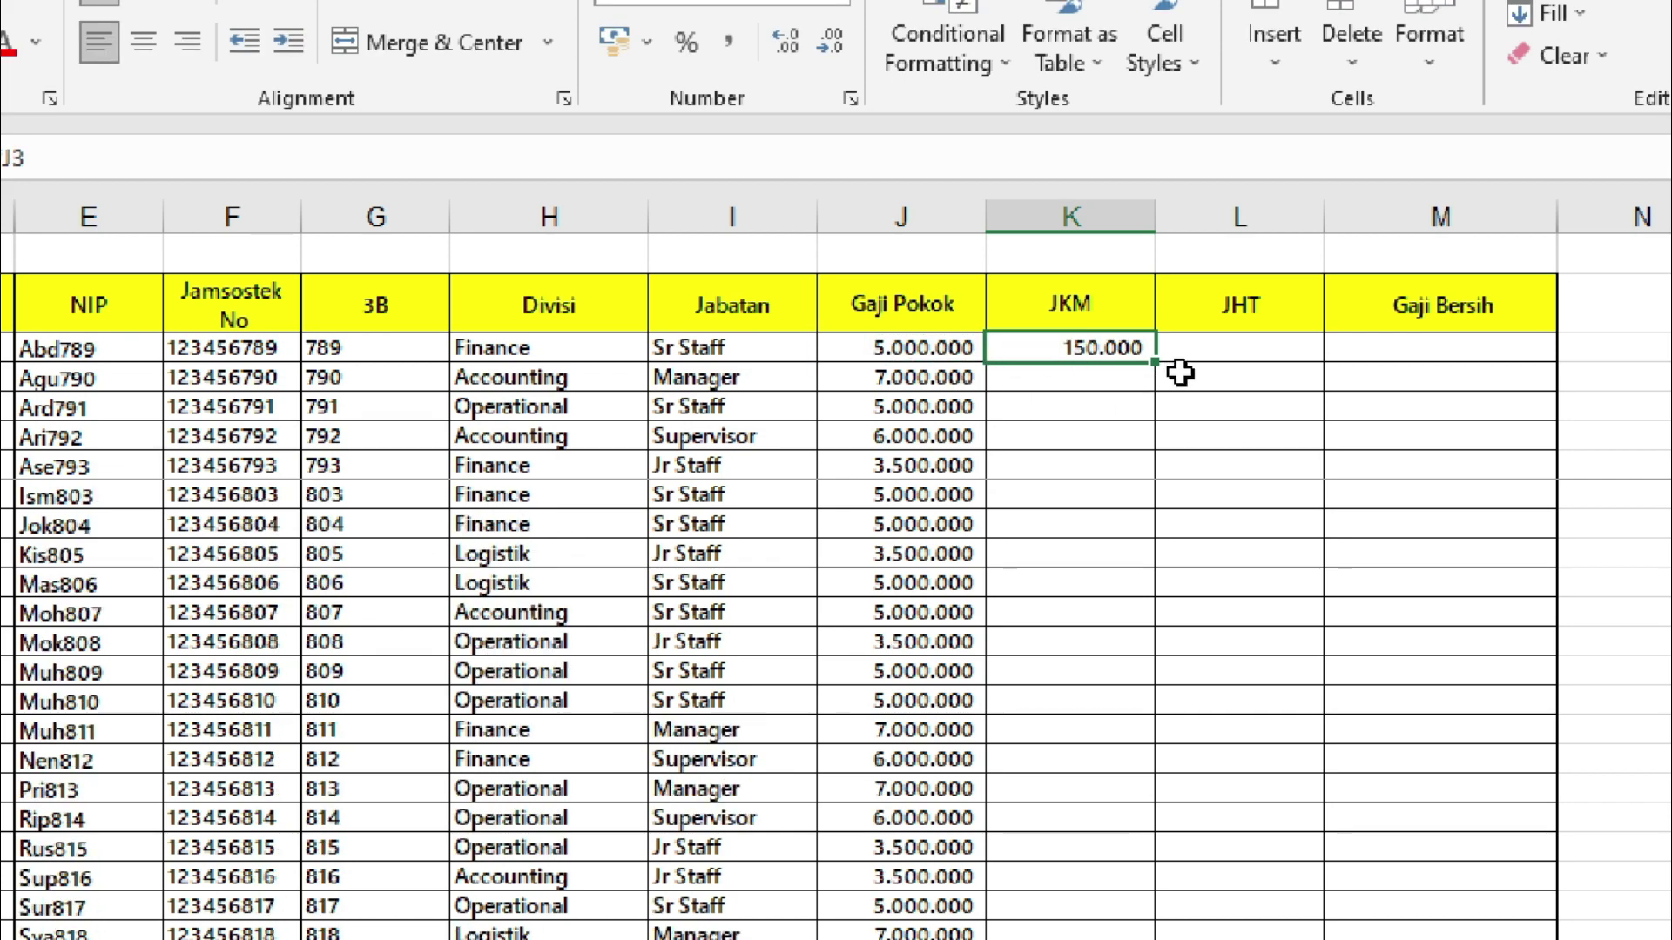
pyautogui.scroll(-5, 1180, 365)
pyautogui.moveTo(1155, 361); pyautogui.dragTo(1132, 589)
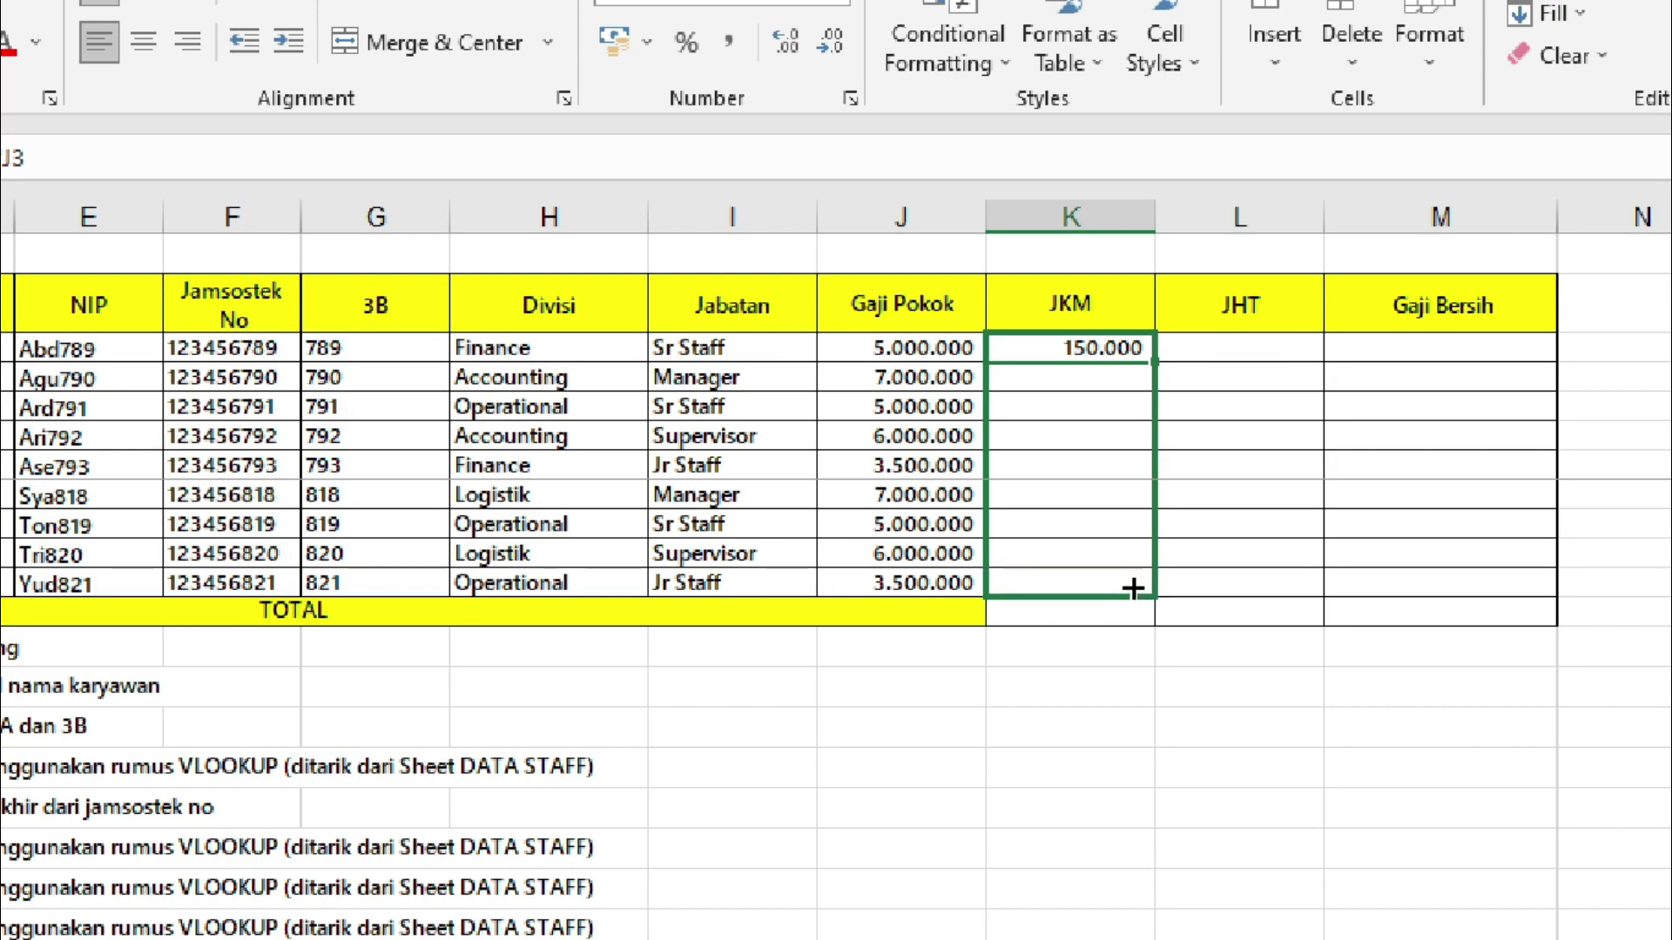
pyautogui.click(1280, 402)
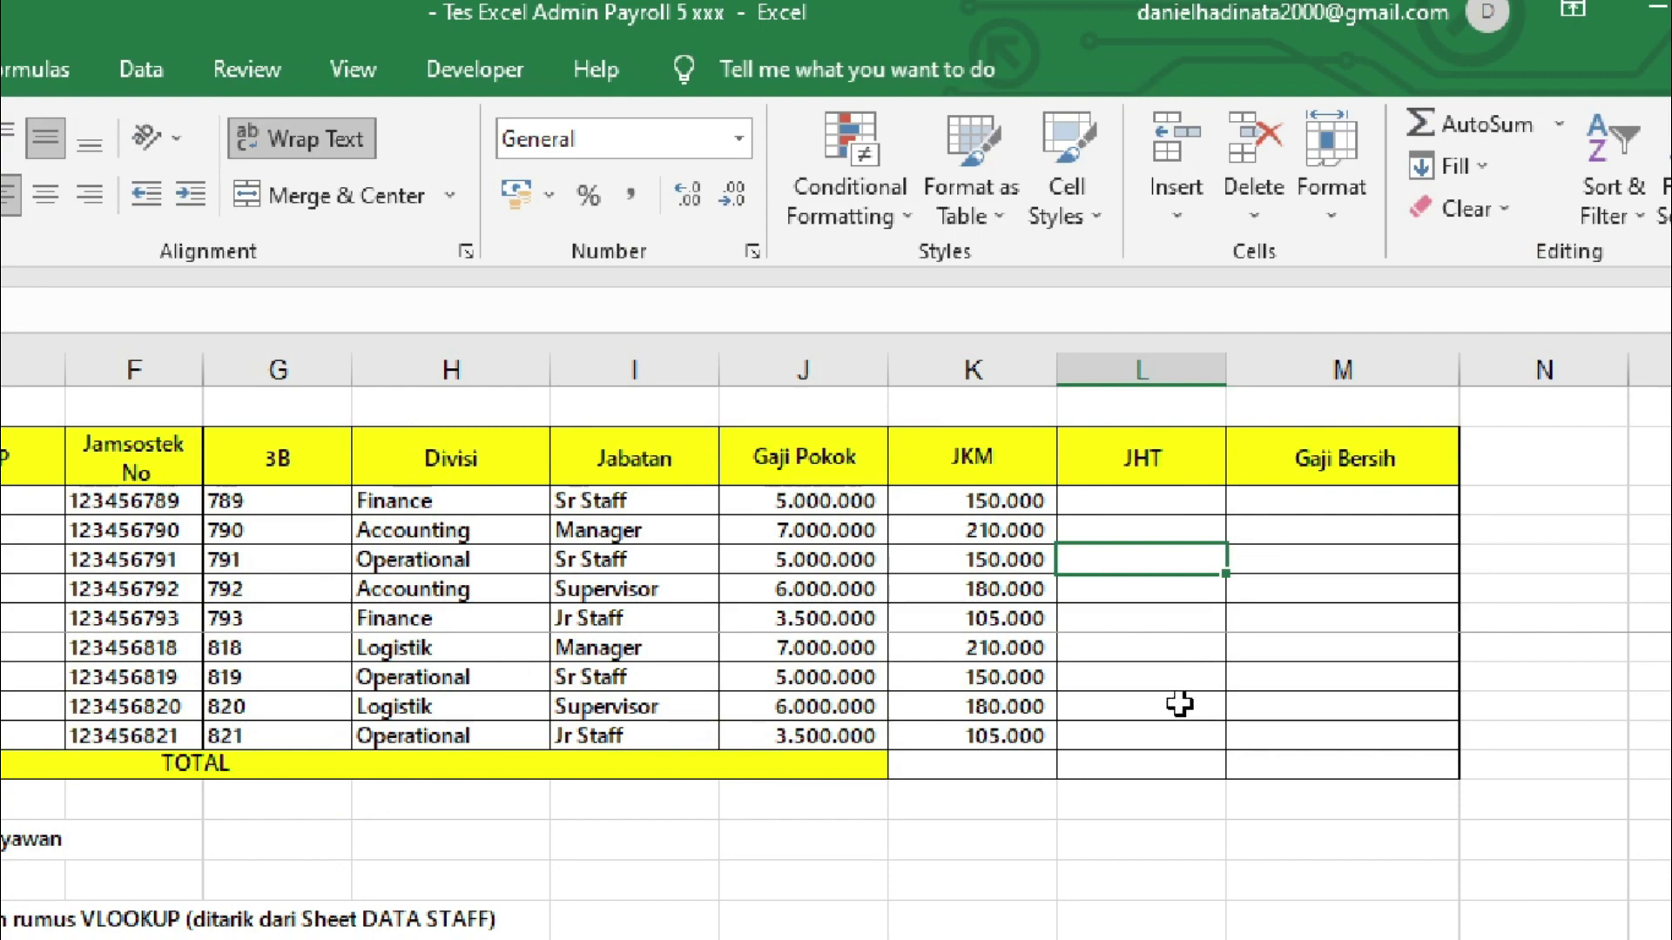
pyautogui.scroll(8, 1175, 701)
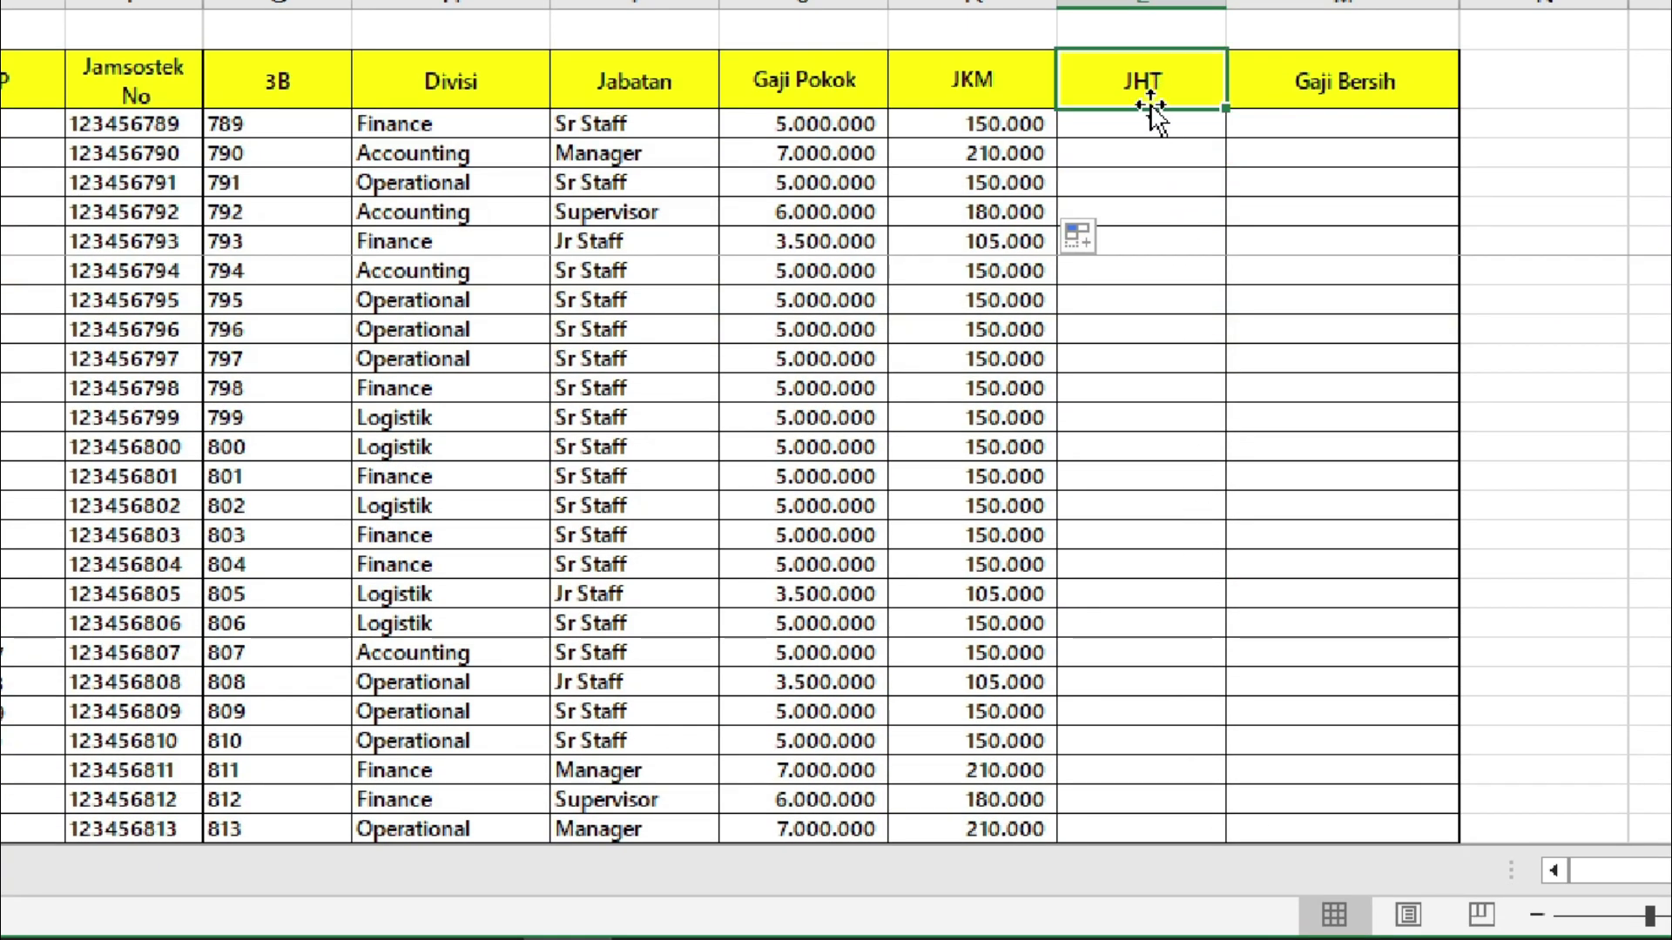
pyautogui.click(1149, 123)
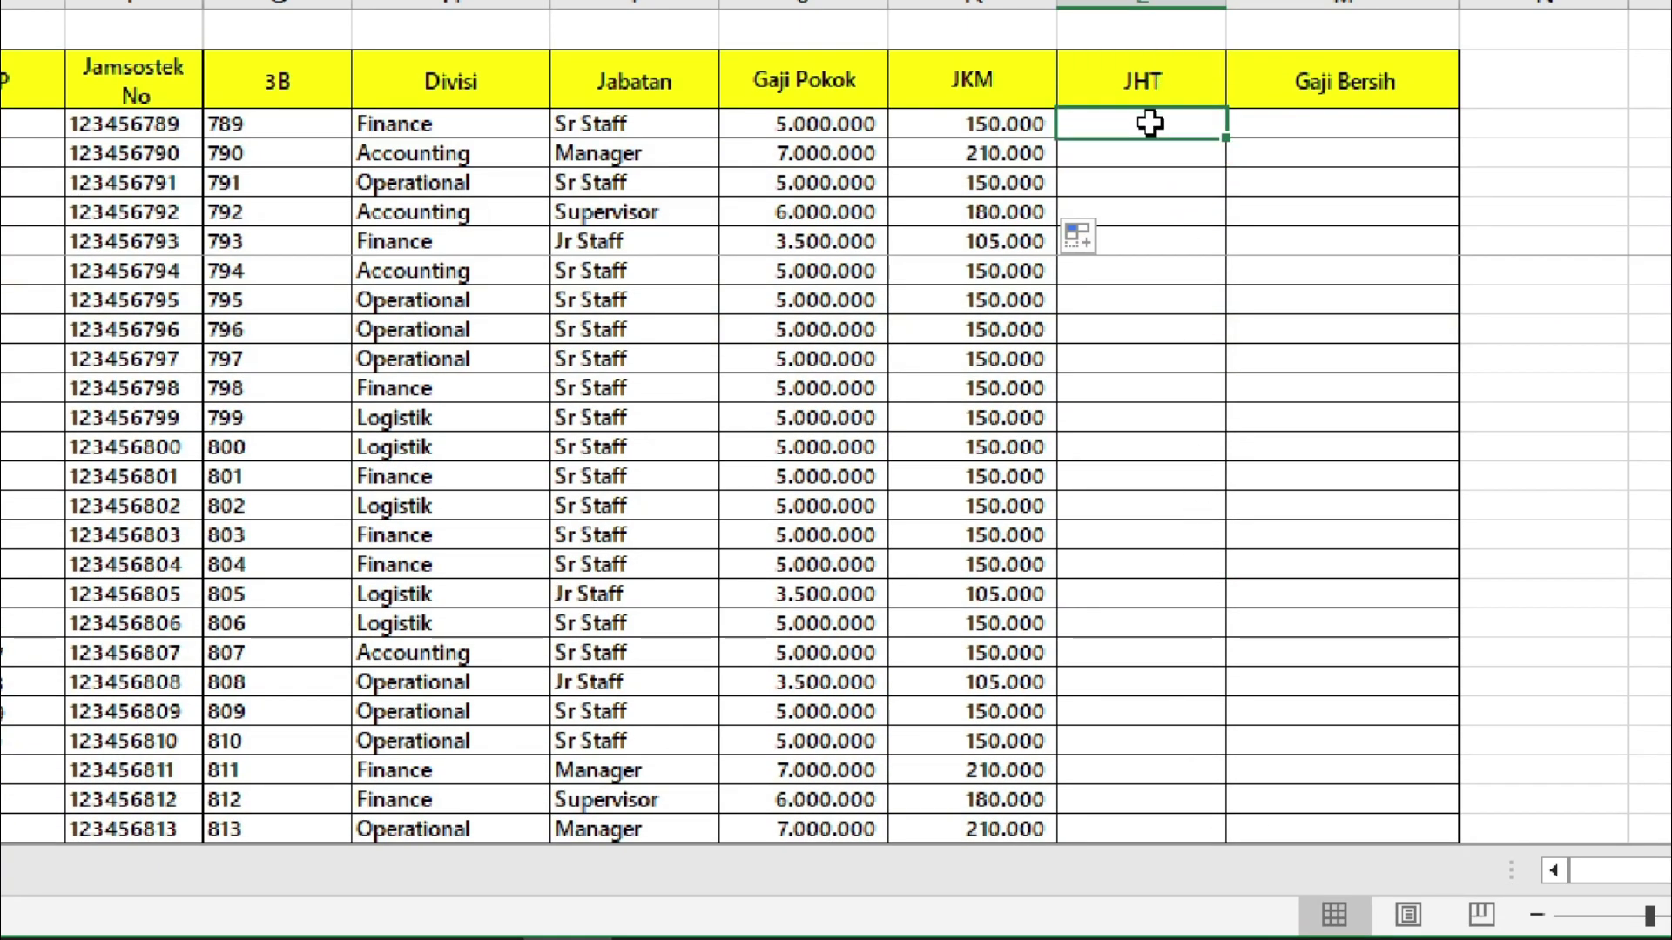
pyautogui.write('=5%')
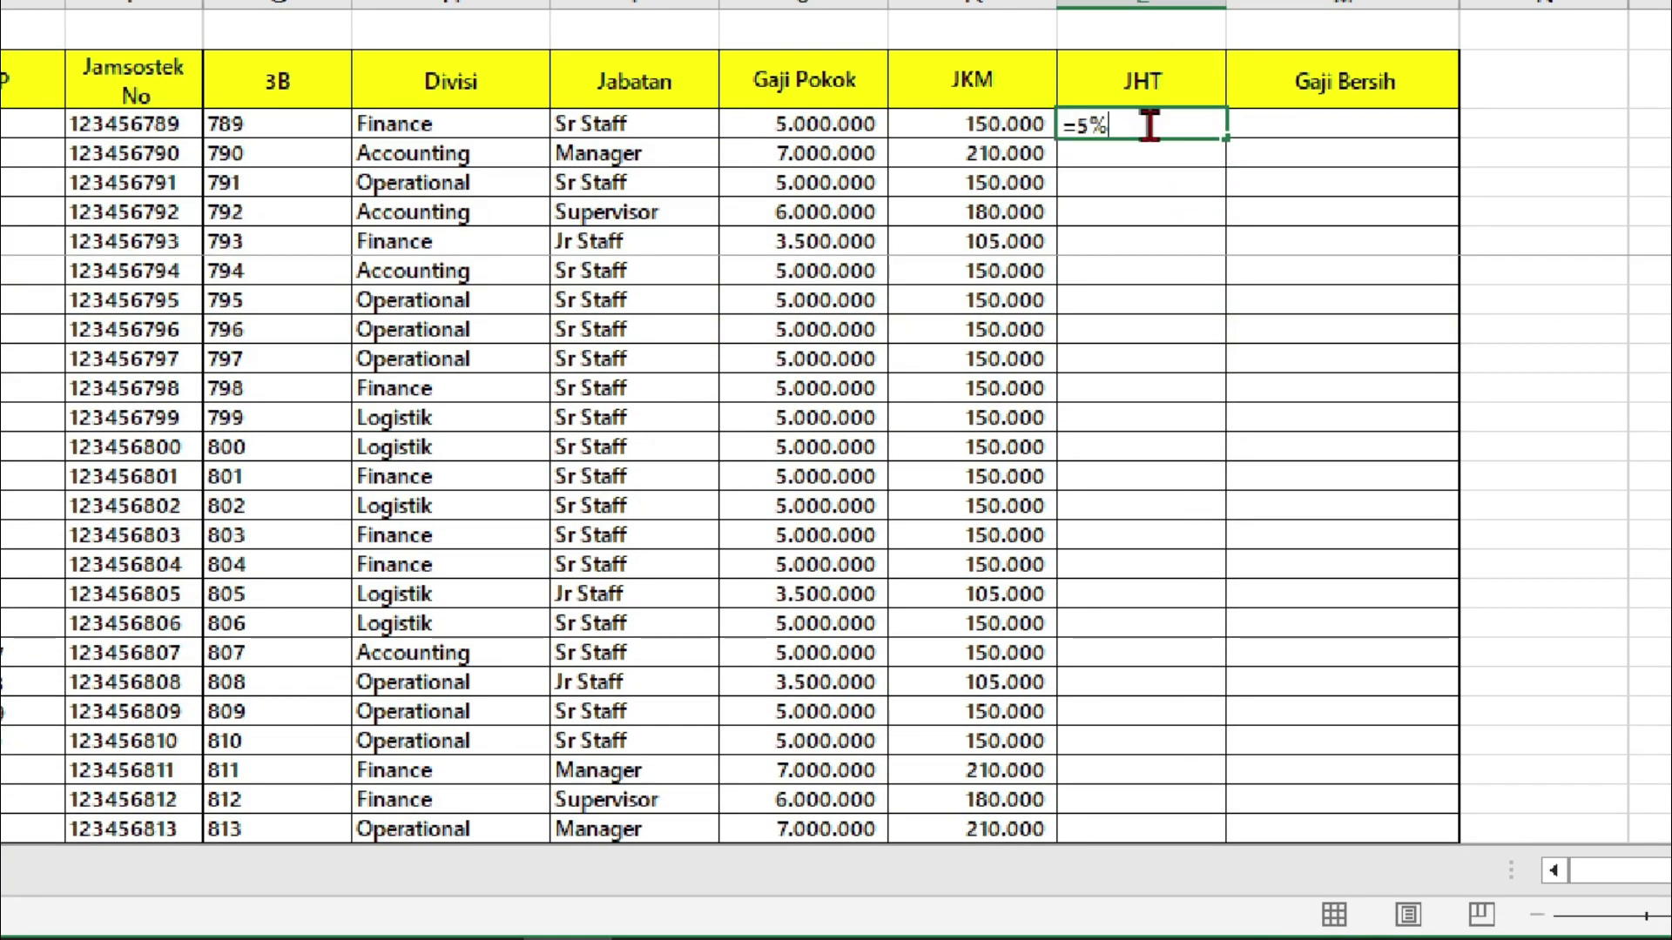
pyautogui.click(854, 123)
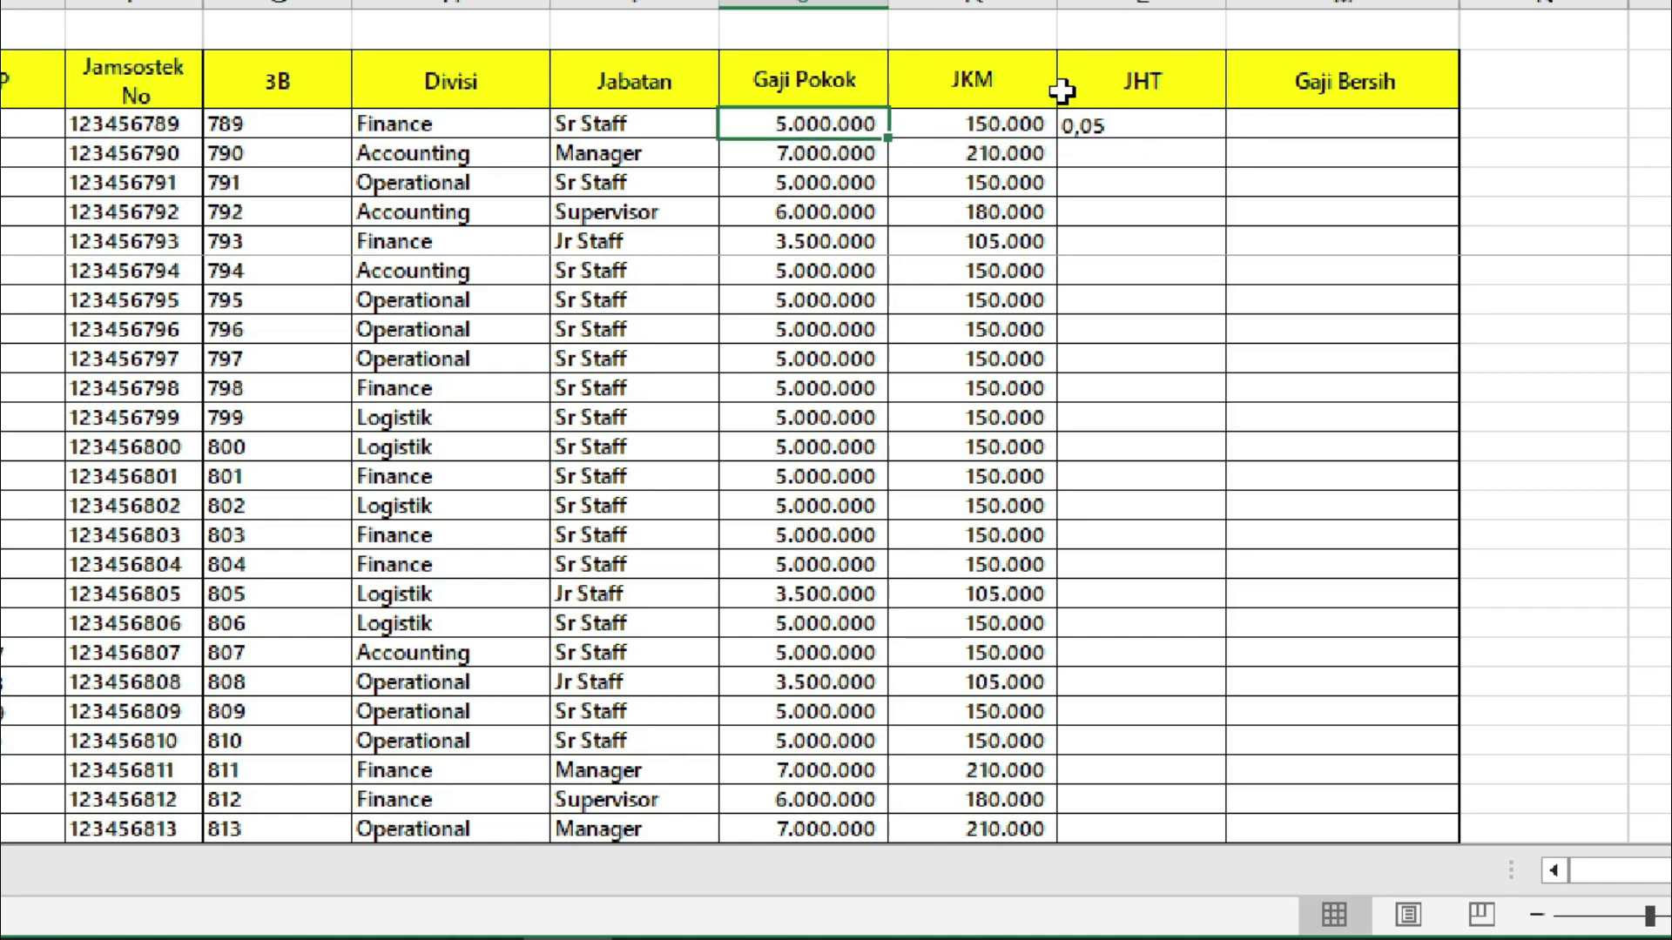
pyautogui.doubleClick(1155, 126)
pyautogui.write('=5%*')
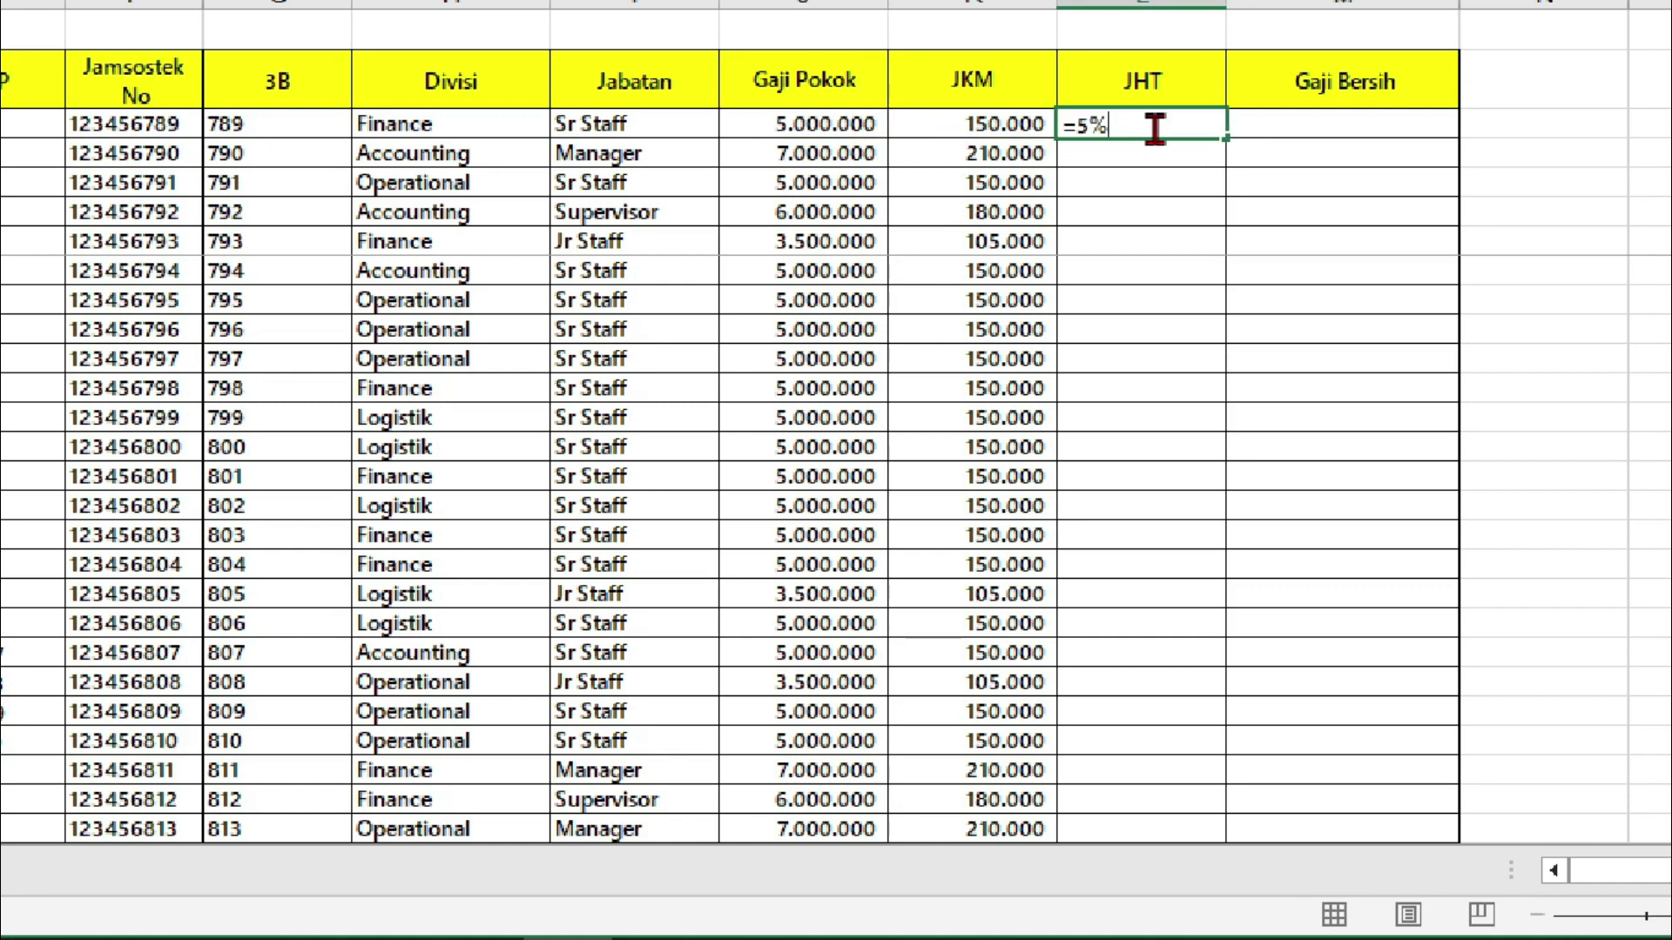
pyautogui.click(862, 129)
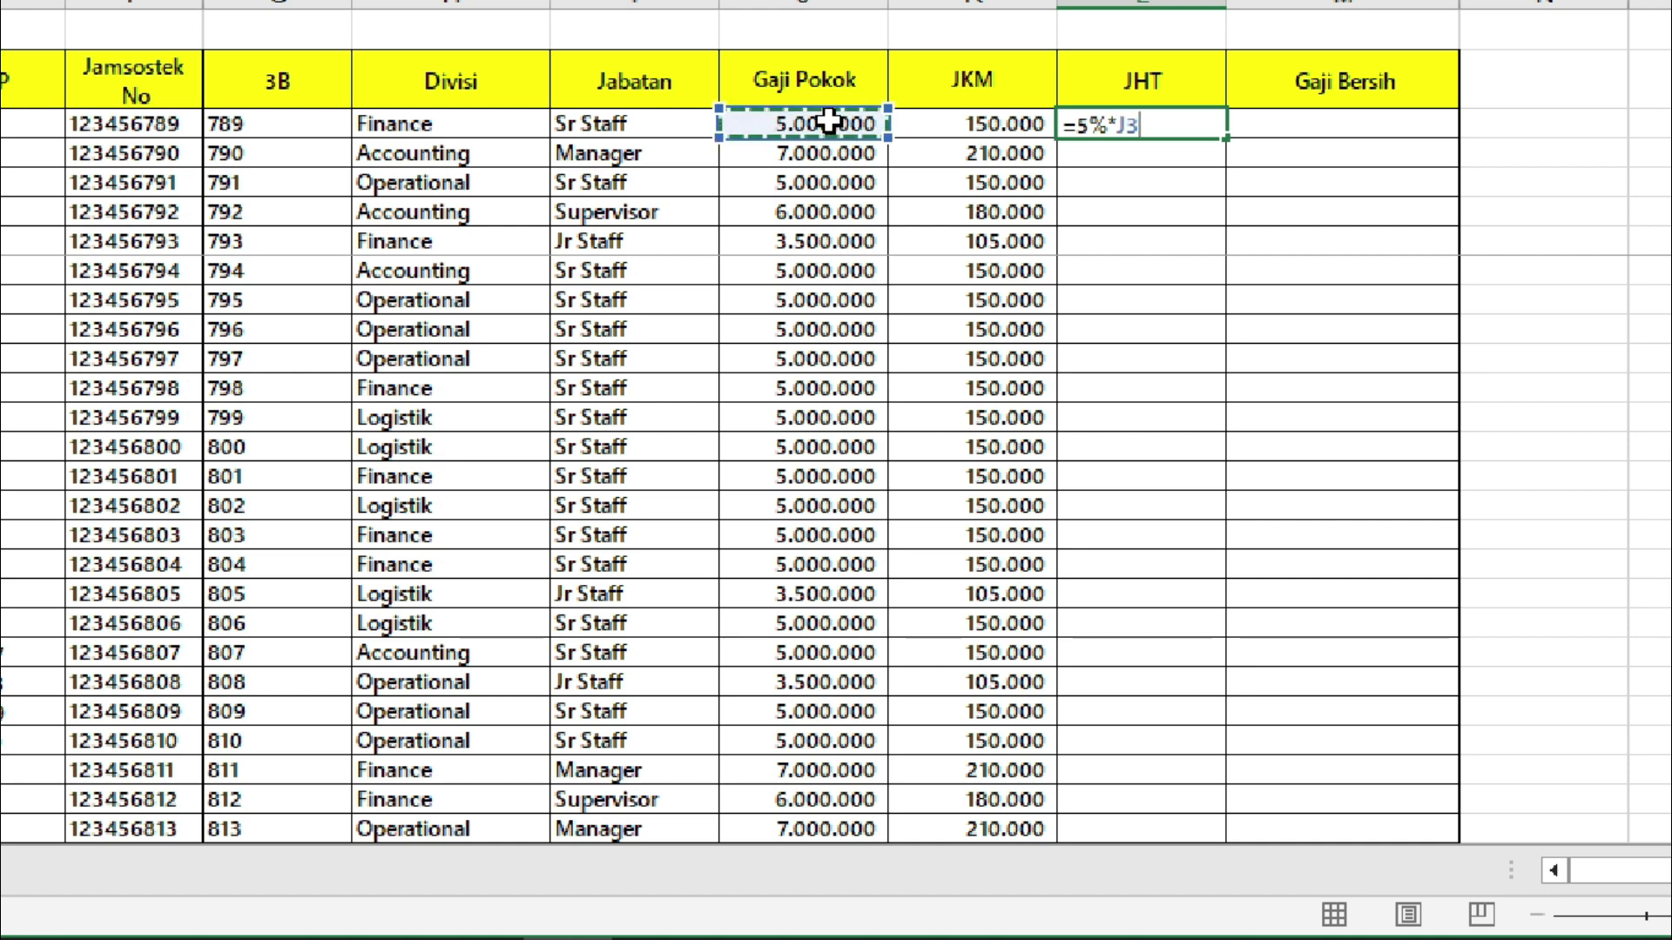
pyautogui.press('Return')
pyautogui.scroll(-3, 1106, 329)
pyautogui.scroll(-4, 1105, 329)
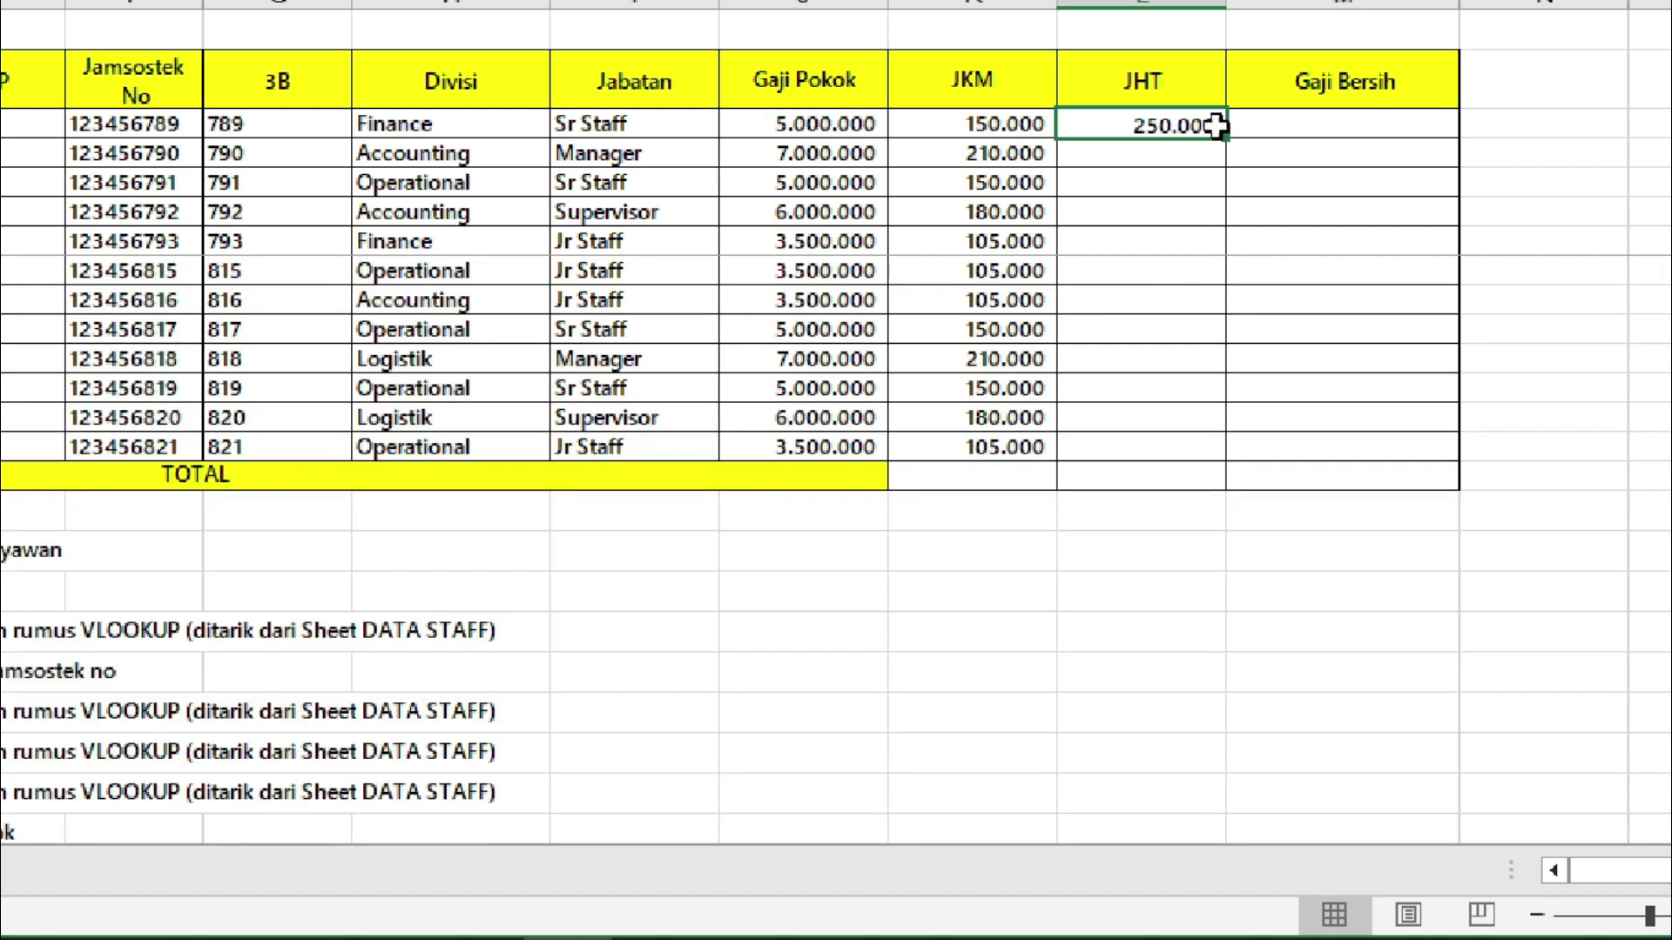
pyautogui.moveTo(1224, 138); pyautogui.dragTo(1237, 505)
pyautogui.click(1134, 639)
pyautogui.scroll(-4, 1023, 660)
pyautogui.hscroll(-5, 11, 599)
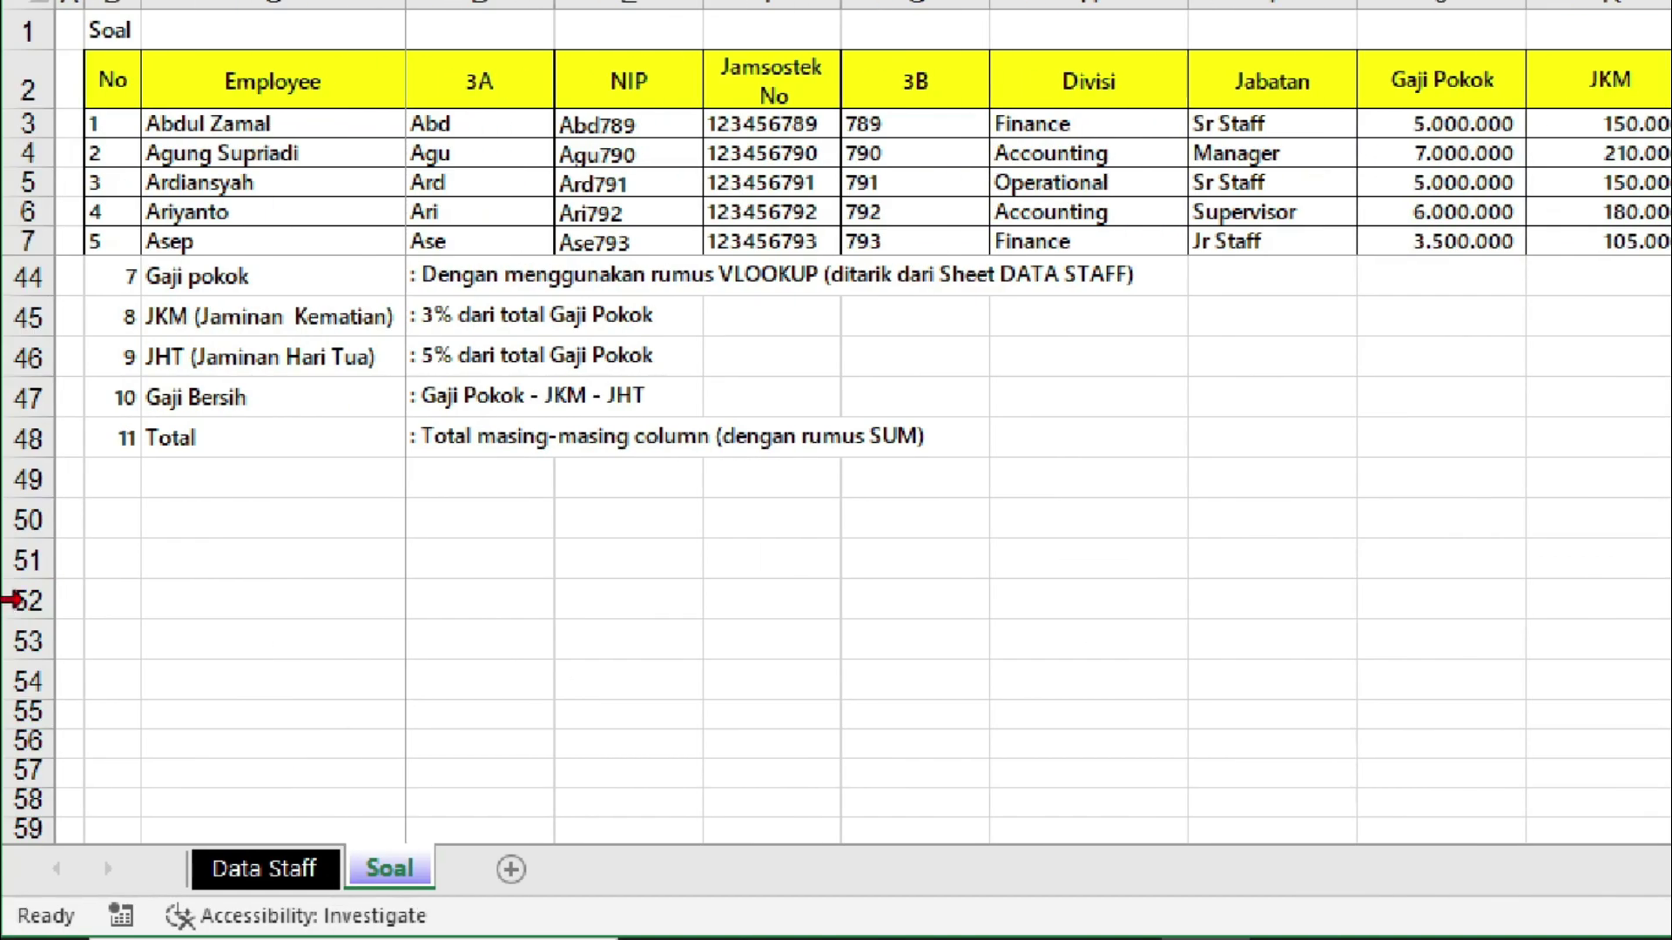
pyautogui.click(328, 446)
pyautogui.click(349, 399)
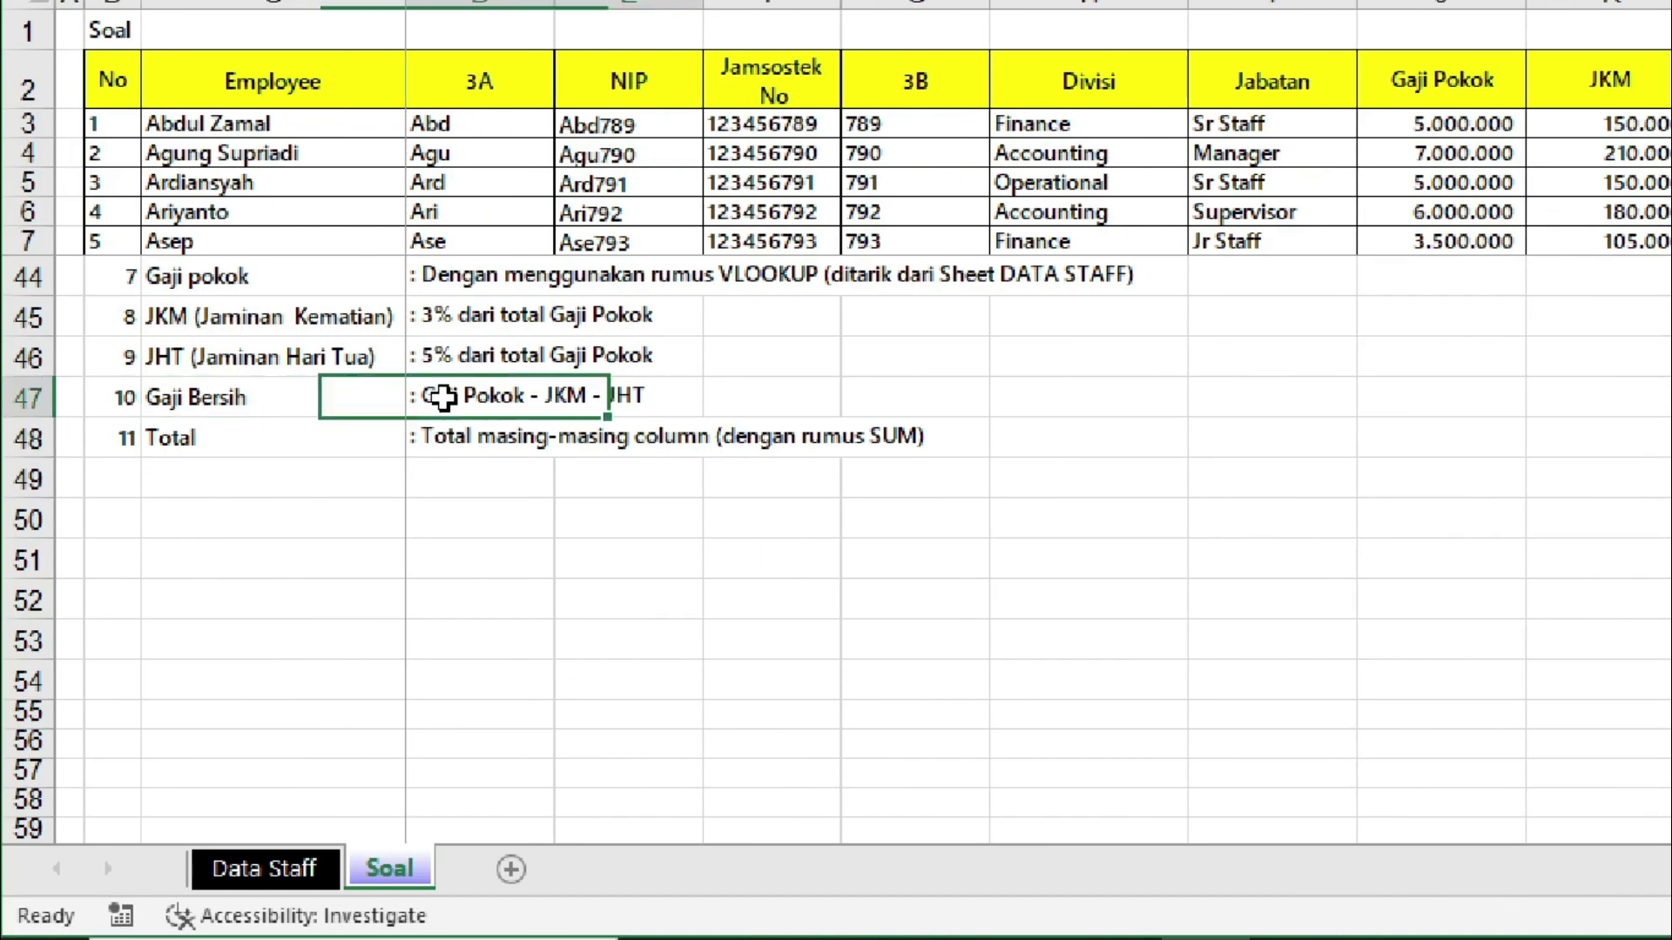
pyautogui.moveTo(439, 398); pyautogui.dragTo(663, 390)
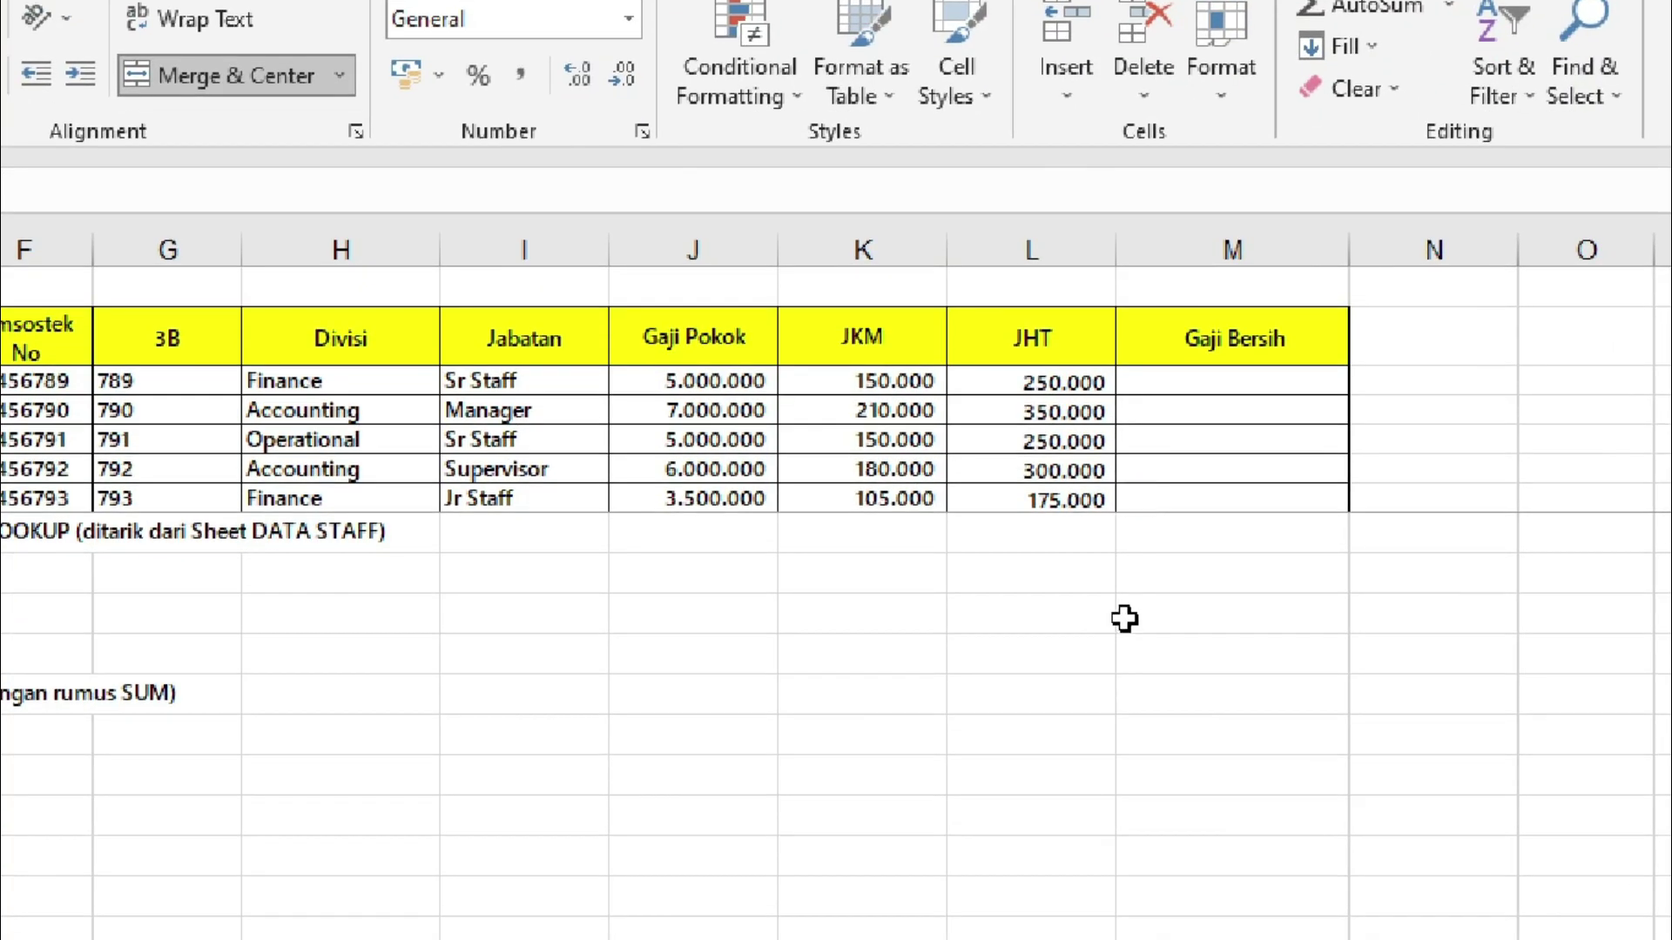
# Enter the net salary formula =J3-K3-L3 in M3.
pyautogui.scroll(10, 1123, 619)
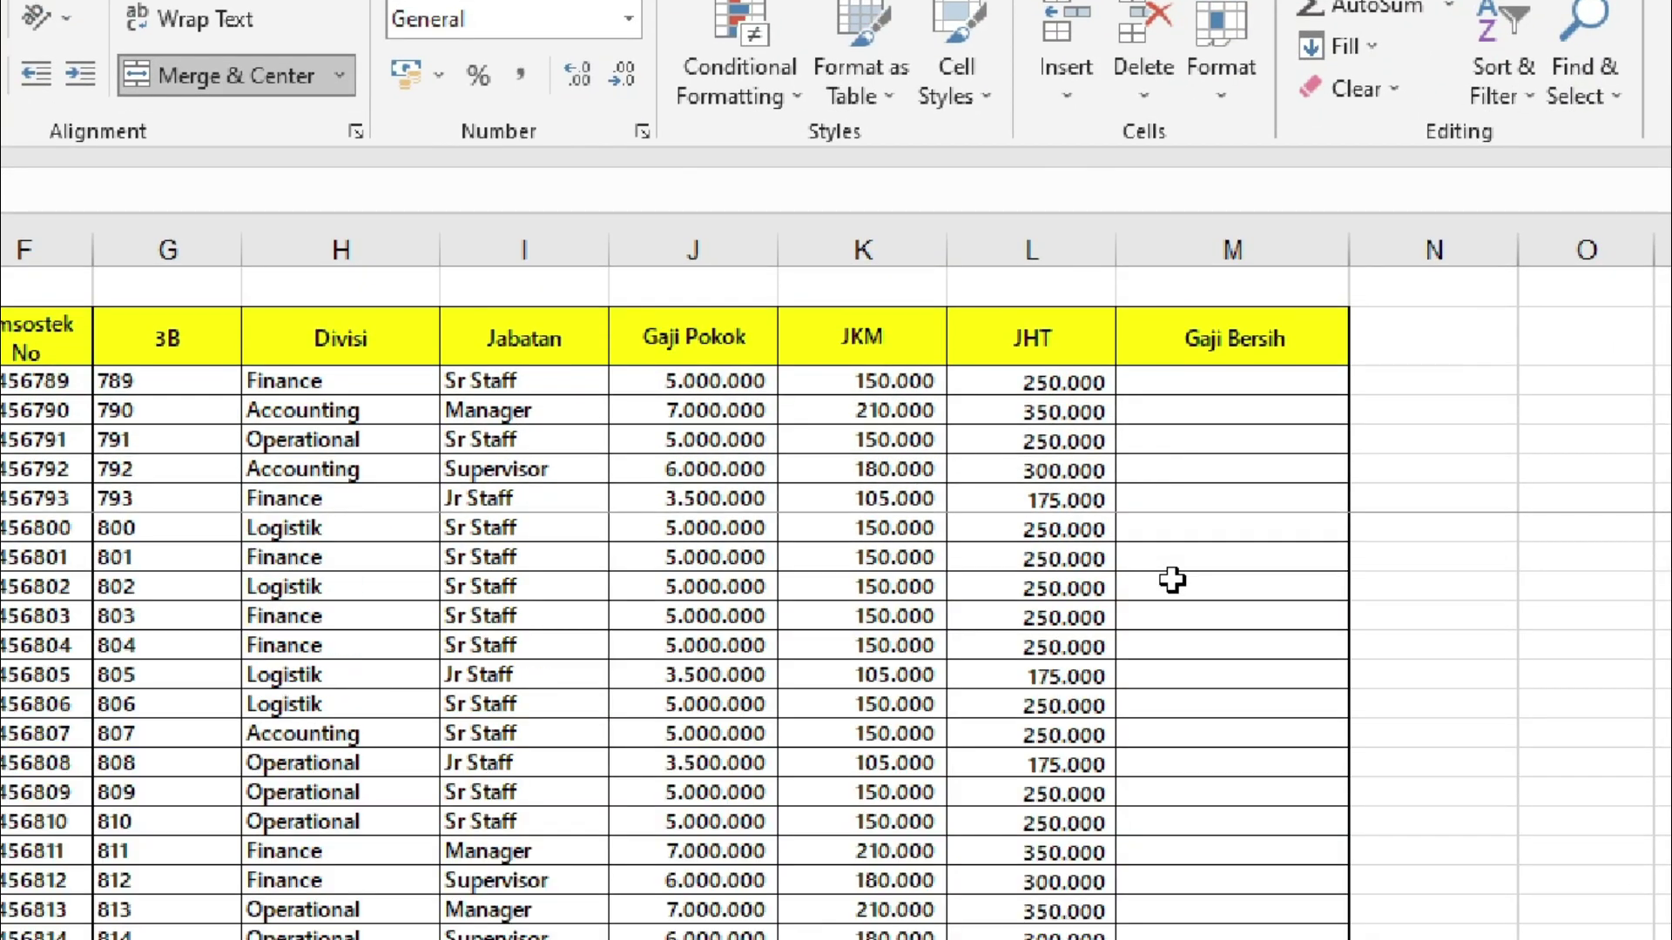
pyautogui.click(1243, 381)
pyautogui.write('=')
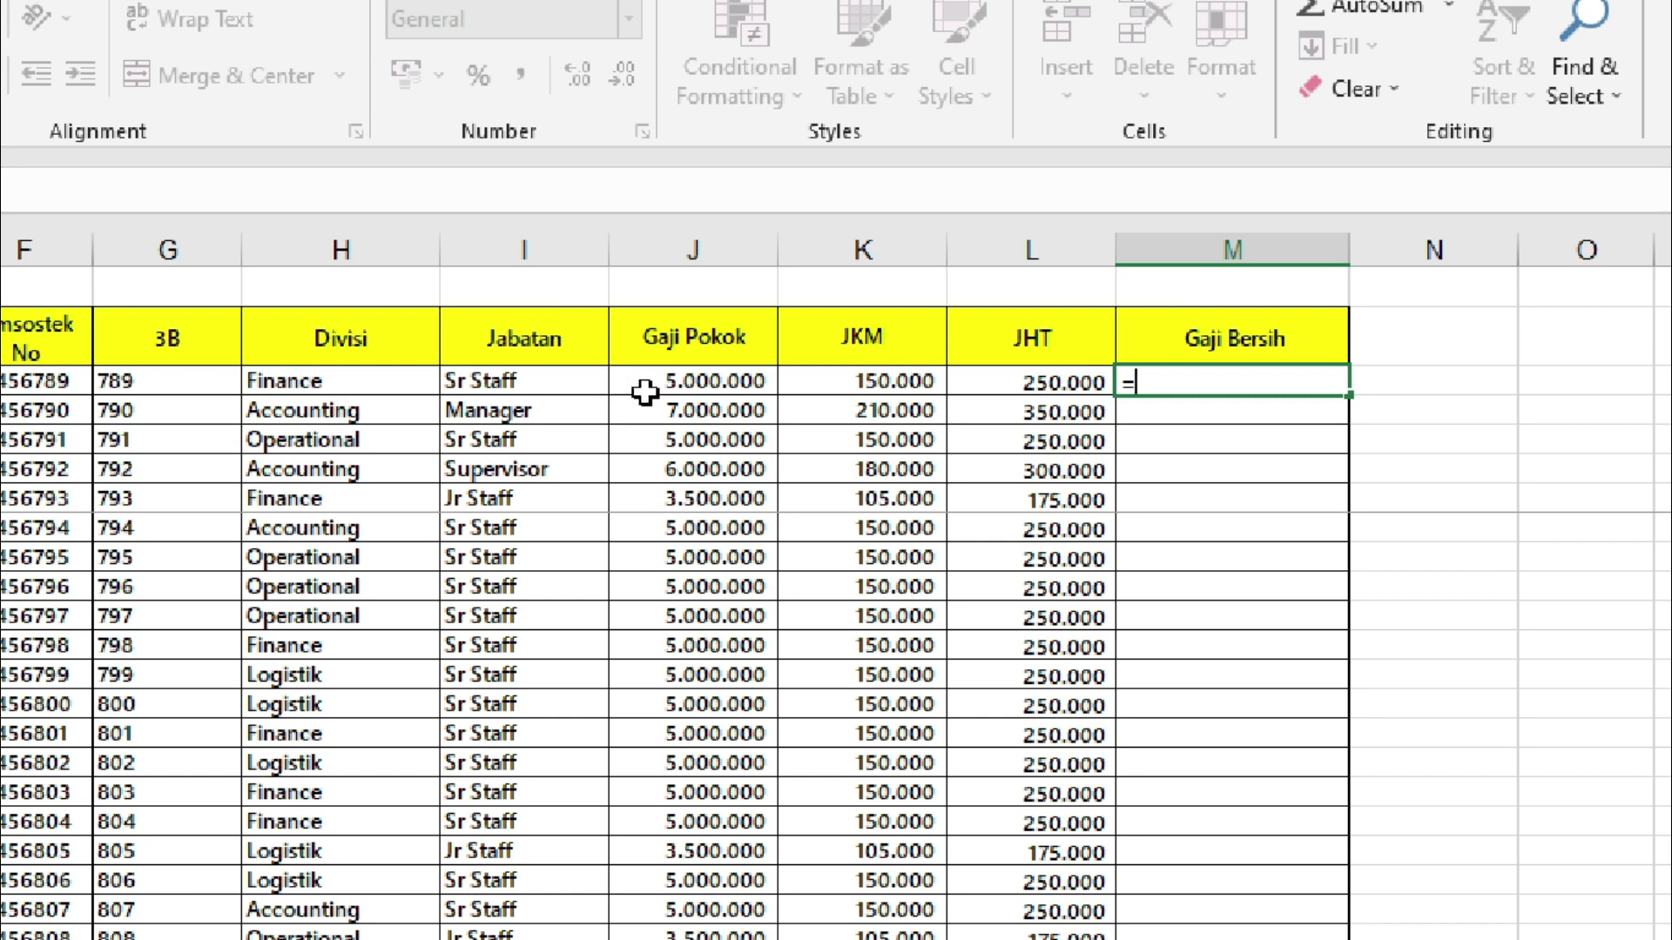
pyautogui.click(649, 388)
pyautogui.write('-')
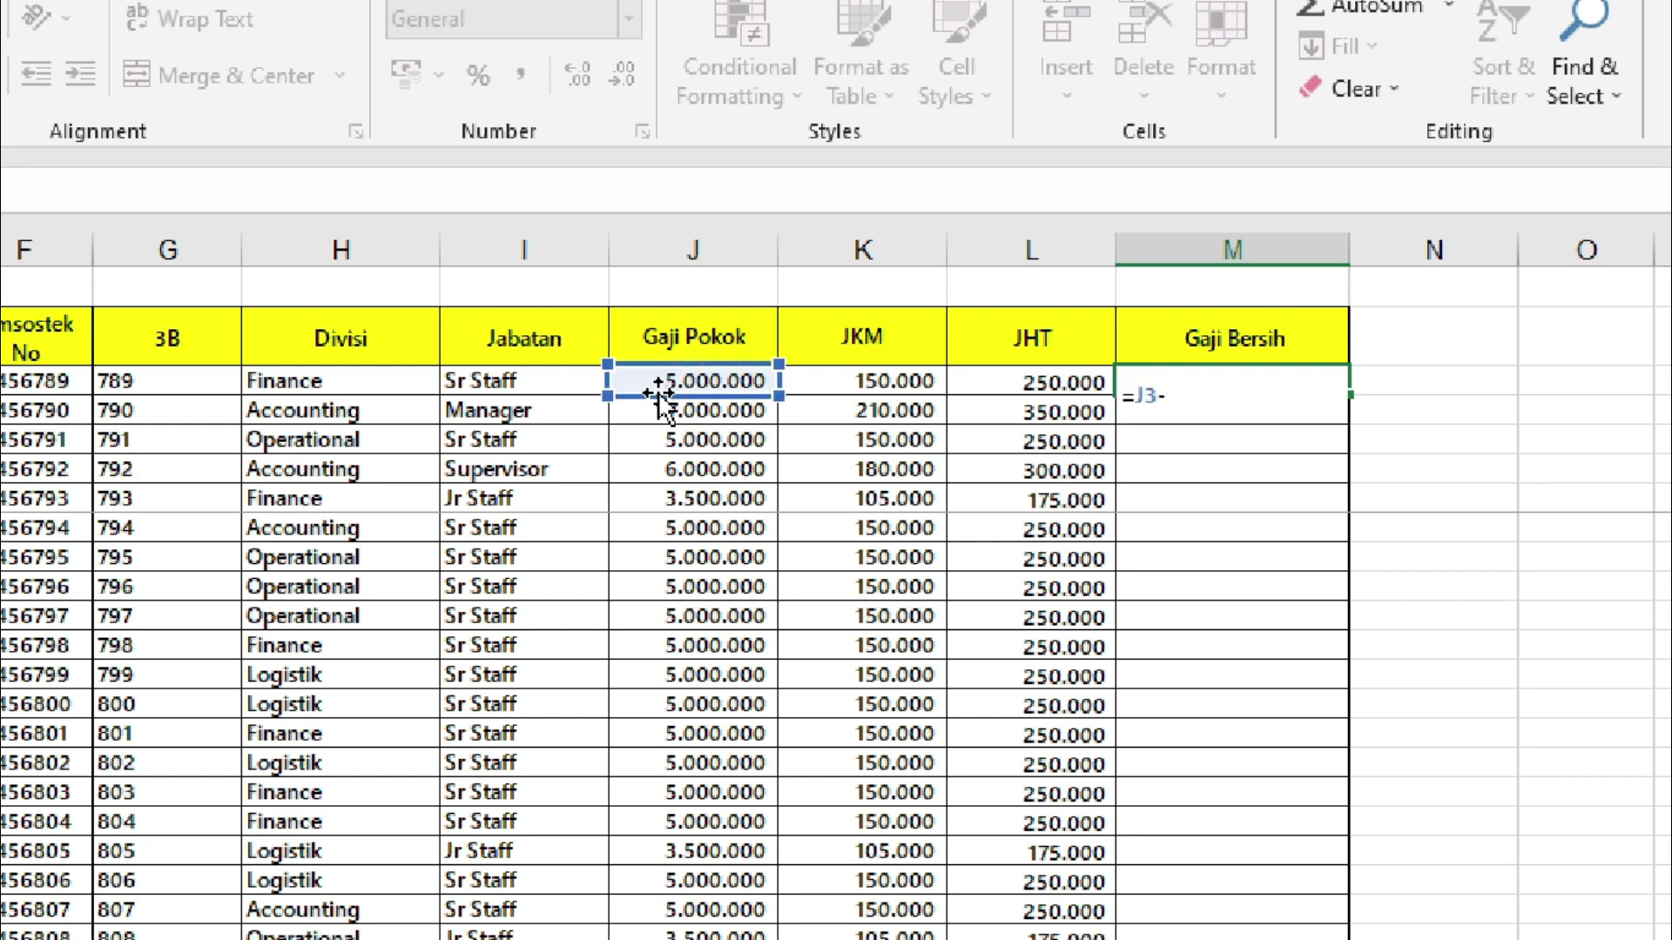
pyautogui.click(925, 380)
pyautogui.write('-')
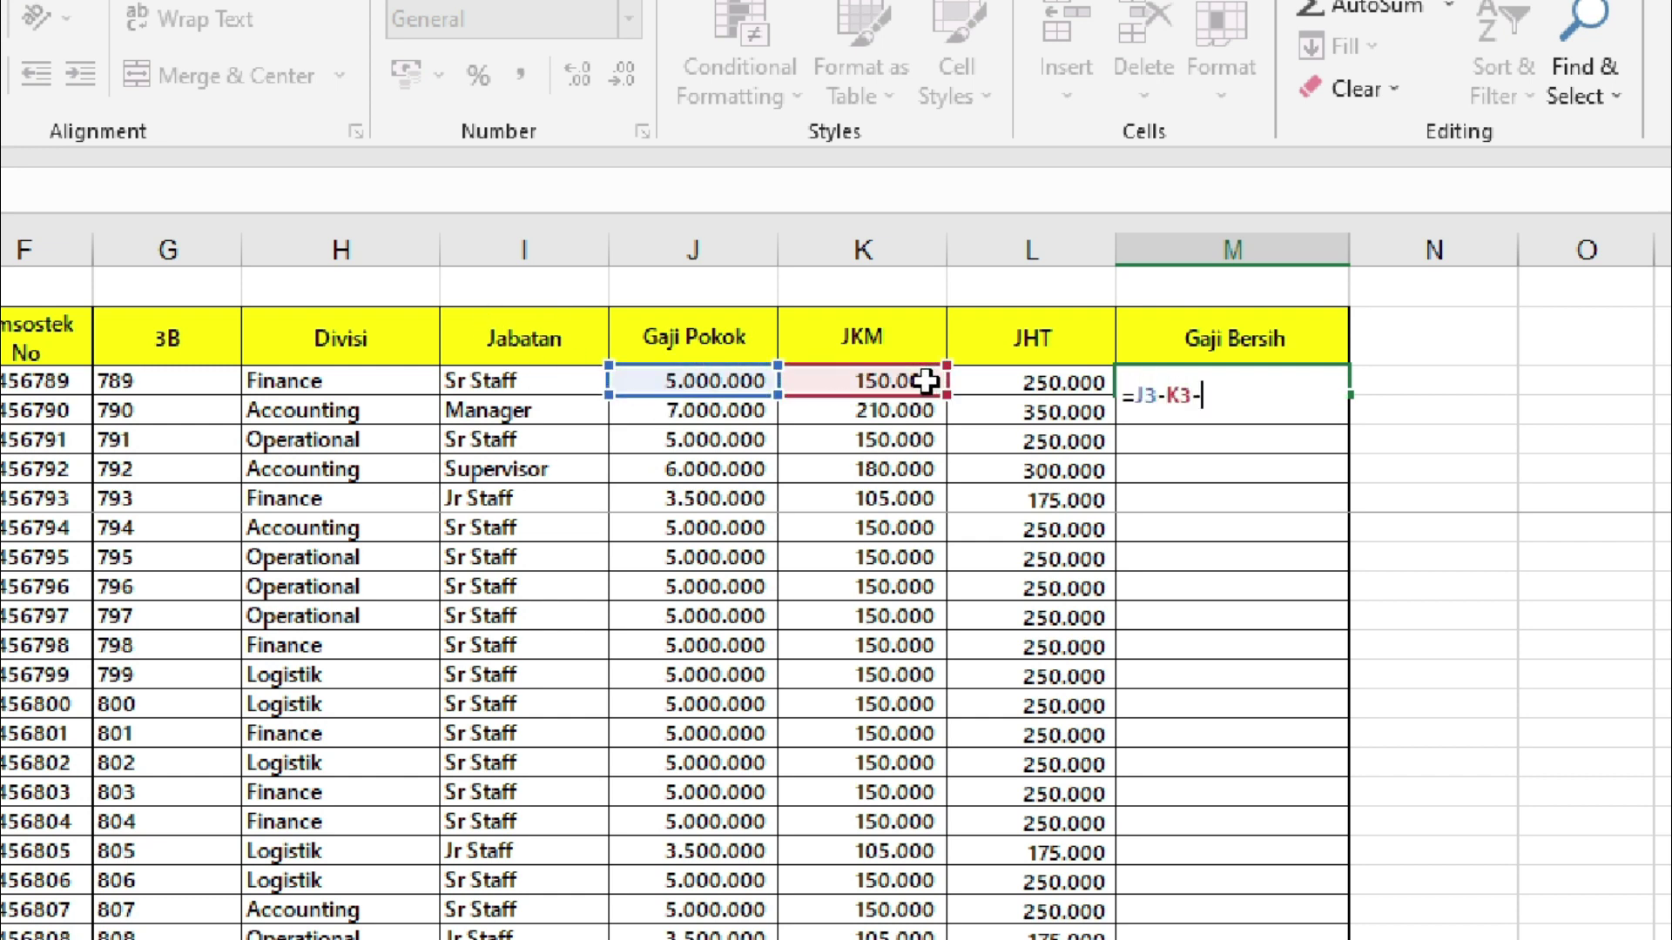
pyautogui.click(1019, 380)
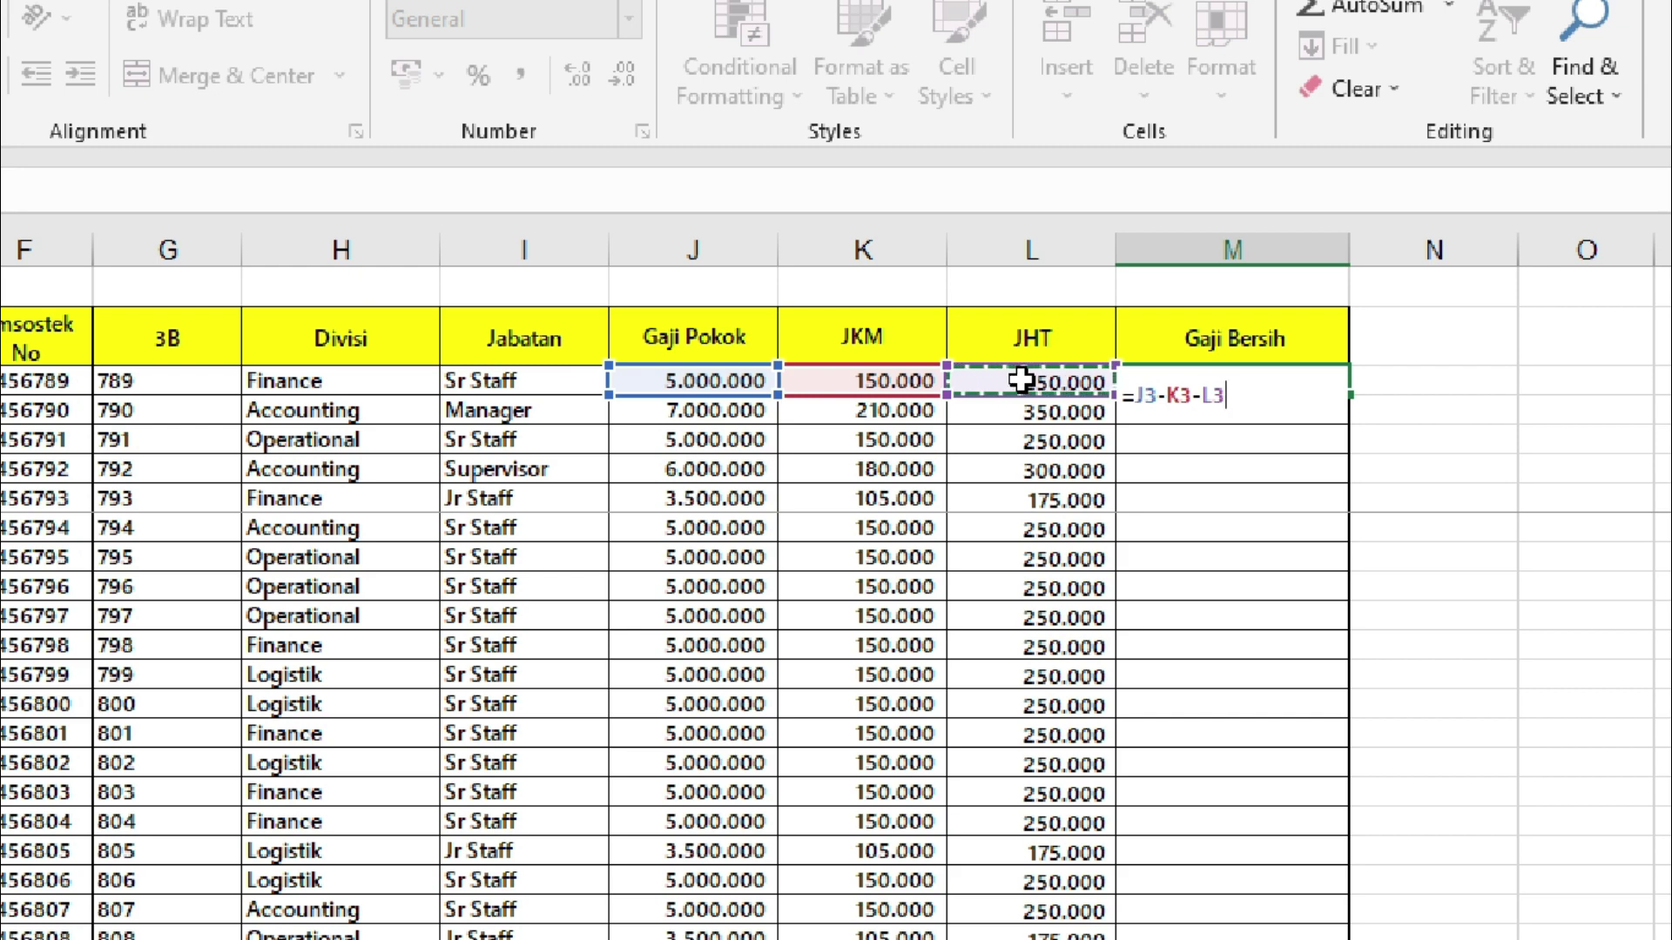
pyautogui.hotkey('ctrl', 'Return')
# Fill =J3-K3-L3 down to every employee and check the Total instruction note.
pyautogui.moveTo(1349, 394); pyautogui.dragTo(1275, 527)
pyautogui.scroll(-5, 618, 694)
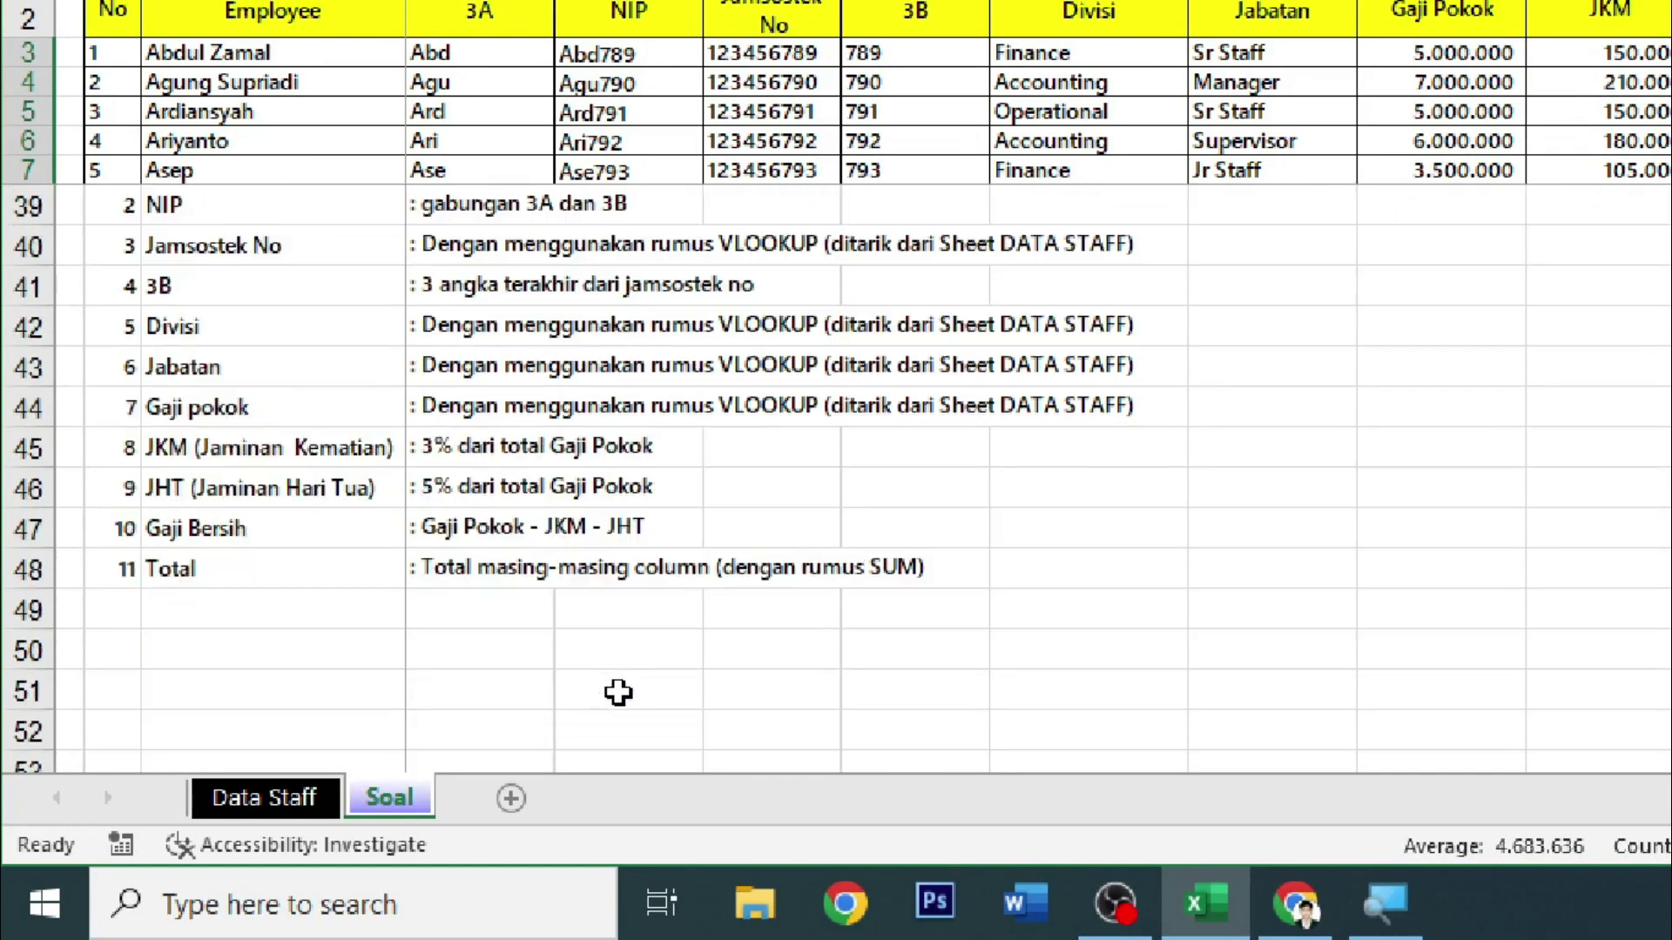
pyautogui.click(557, 582)
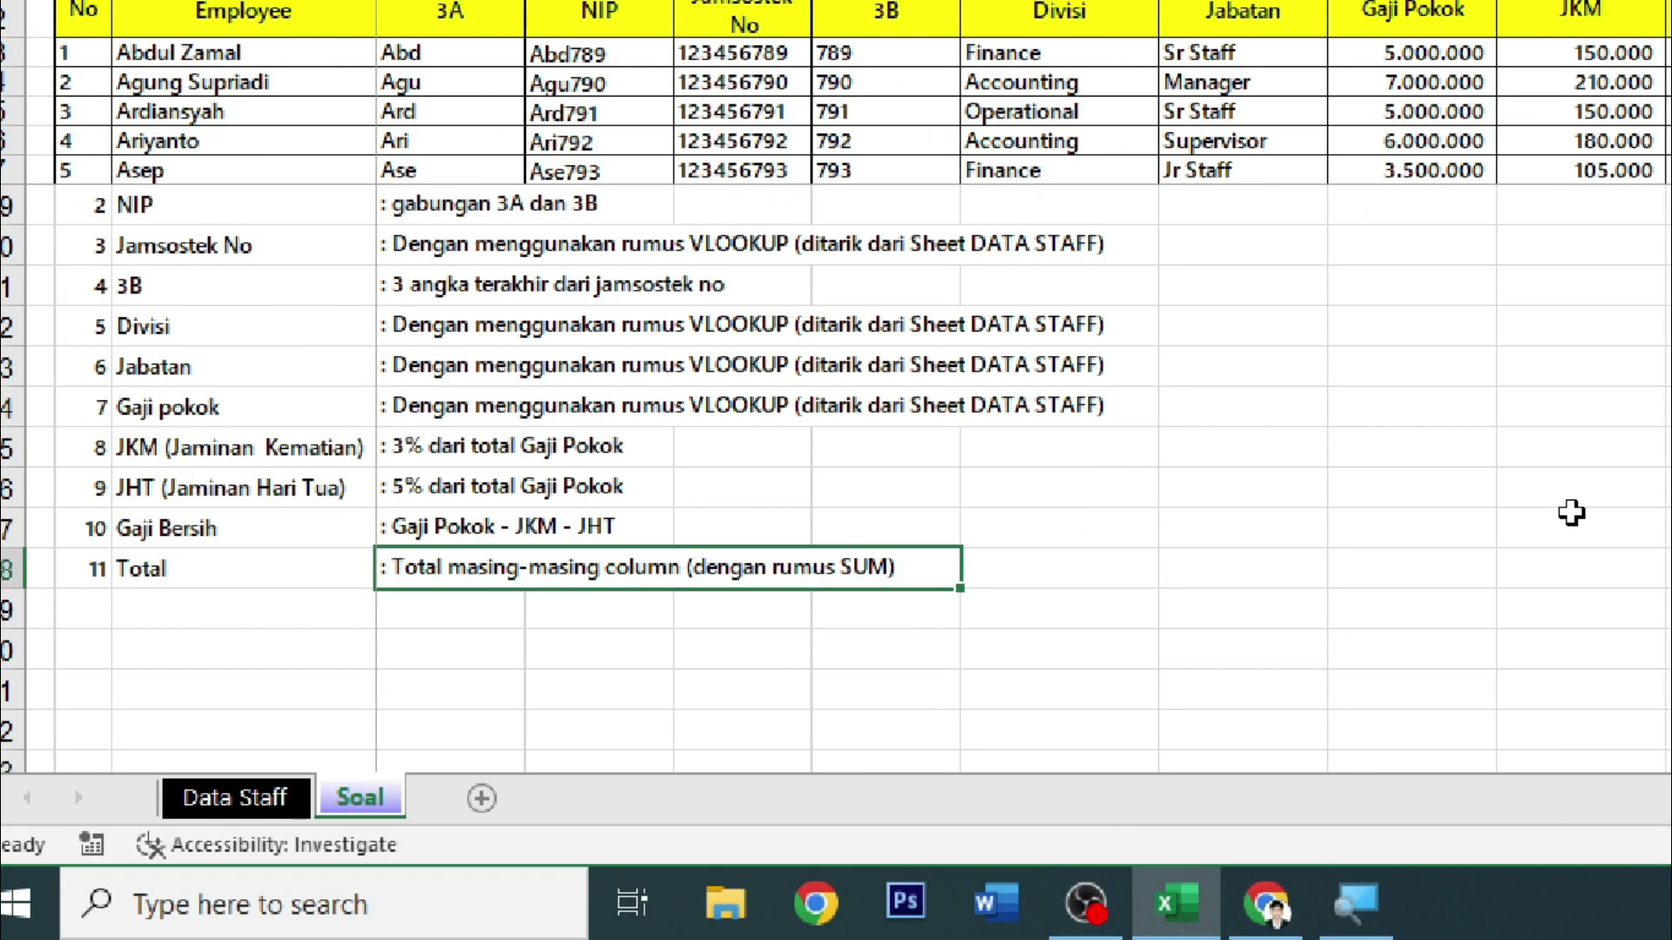
pyautogui.scroll(10, 947, 733)
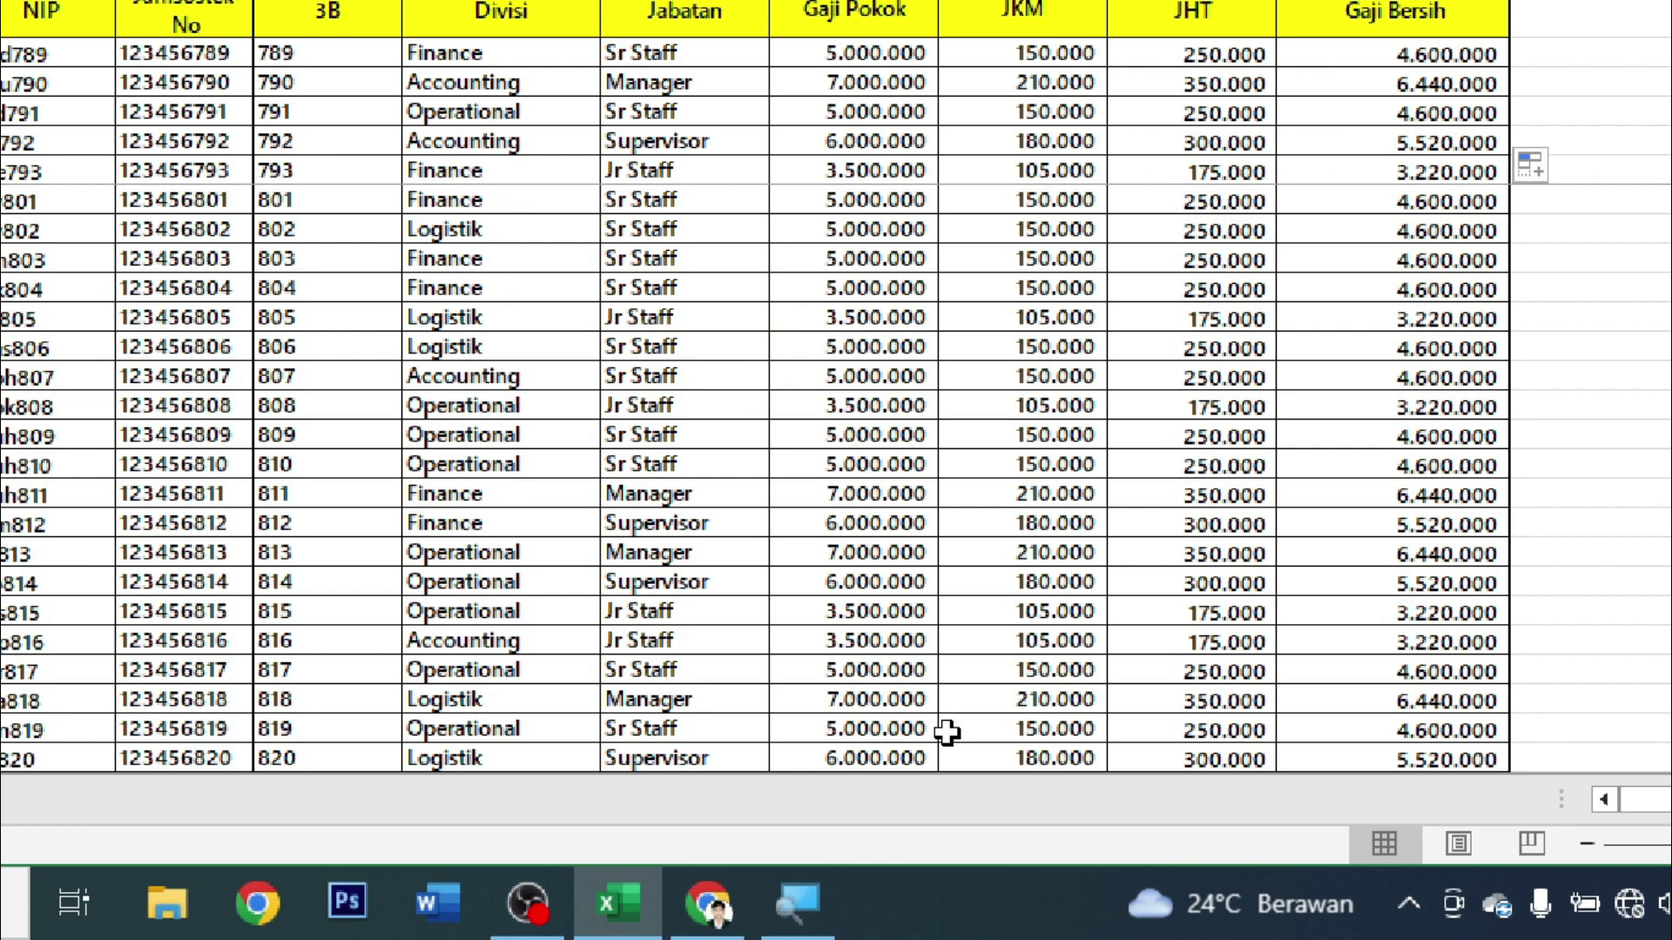
pyautogui.scroll(-2, 947, 733)
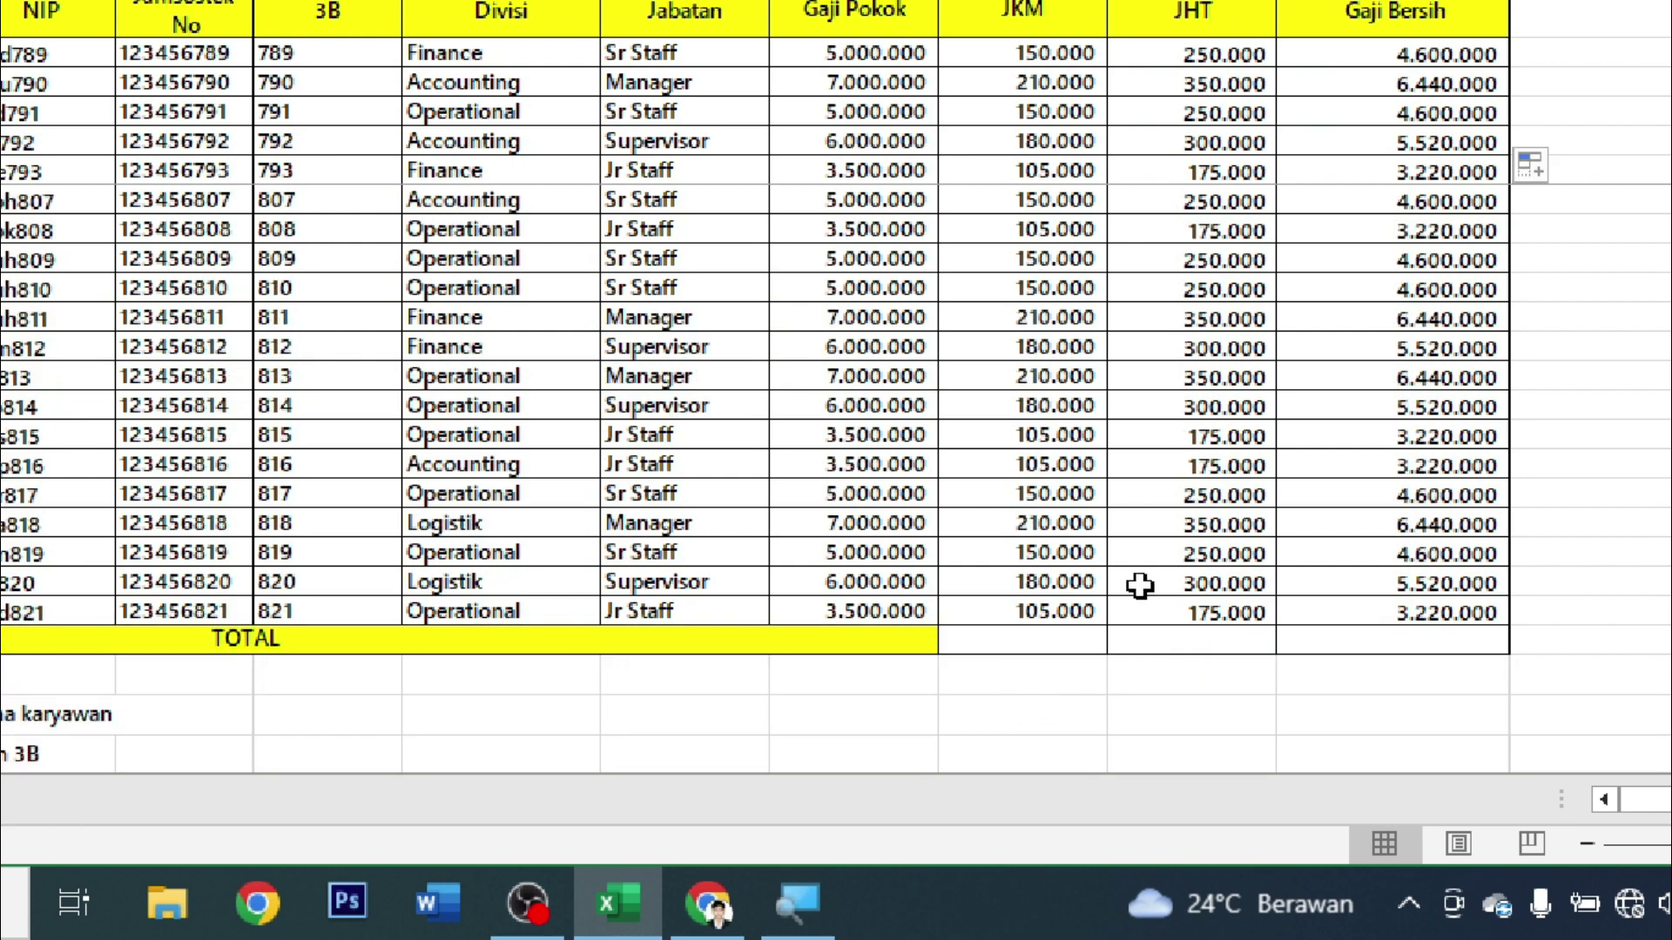
# AutoSum K36:M36, giving totals 5.040.000, 8.400.000 and 154.560.000.
pyautogui.moveTo(1053, 638); pyautogui.dragTo(1299, 625)
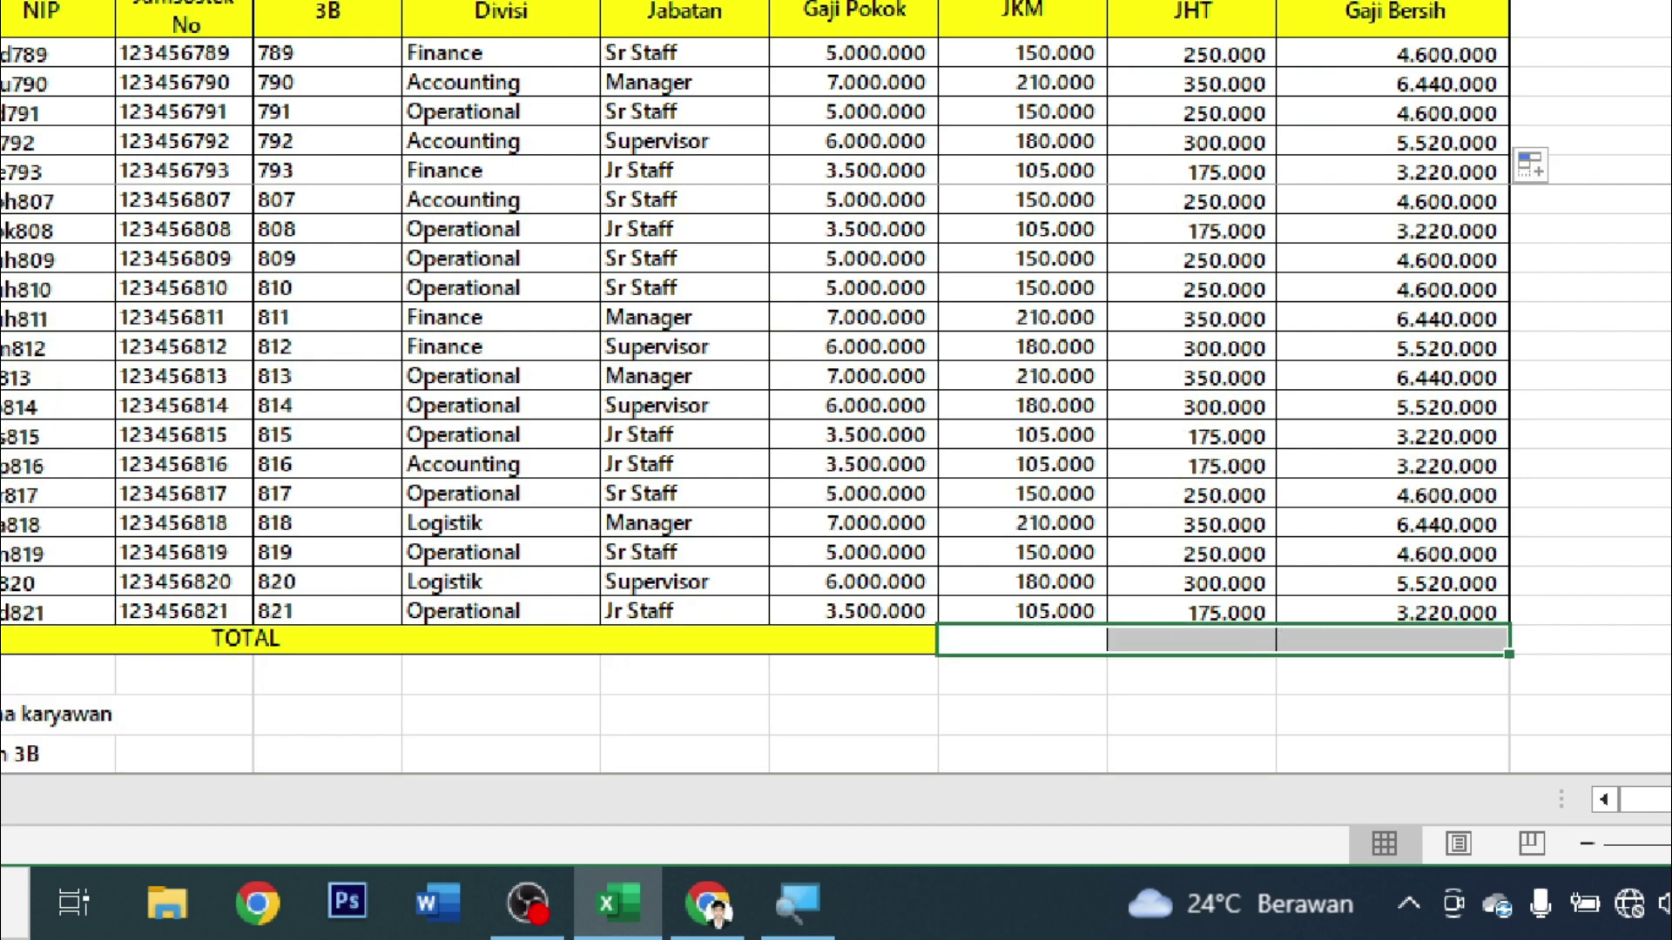
pyautogui.scroll(-2, 1472, 570)
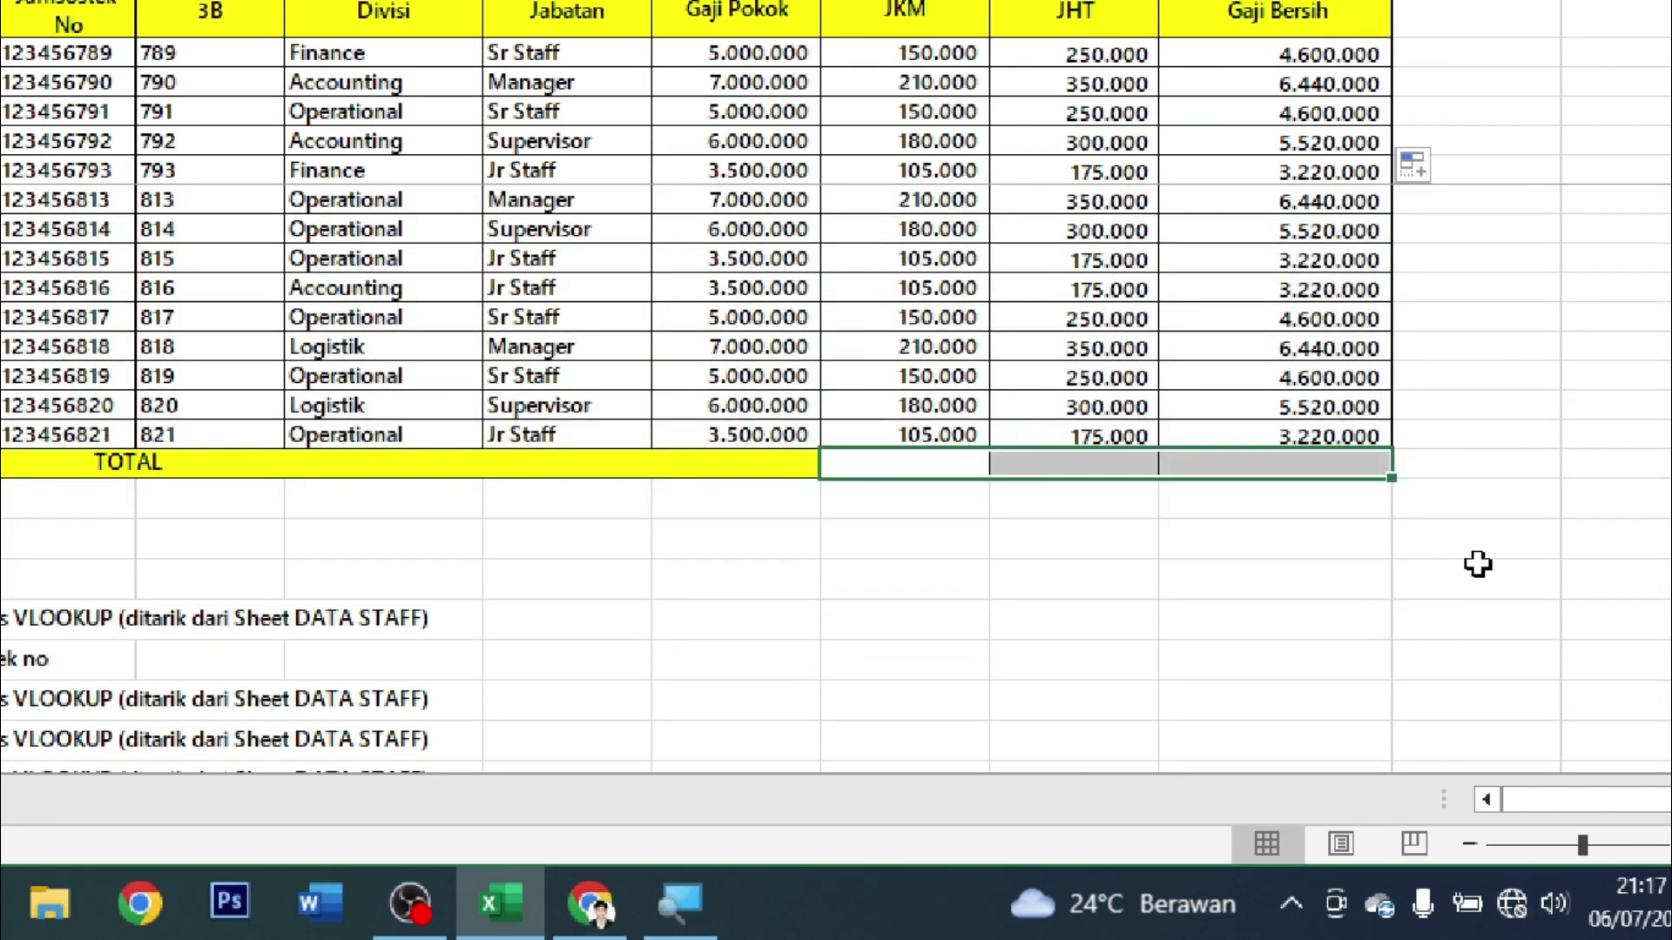
pyautogui.hotkey('alt', '=')
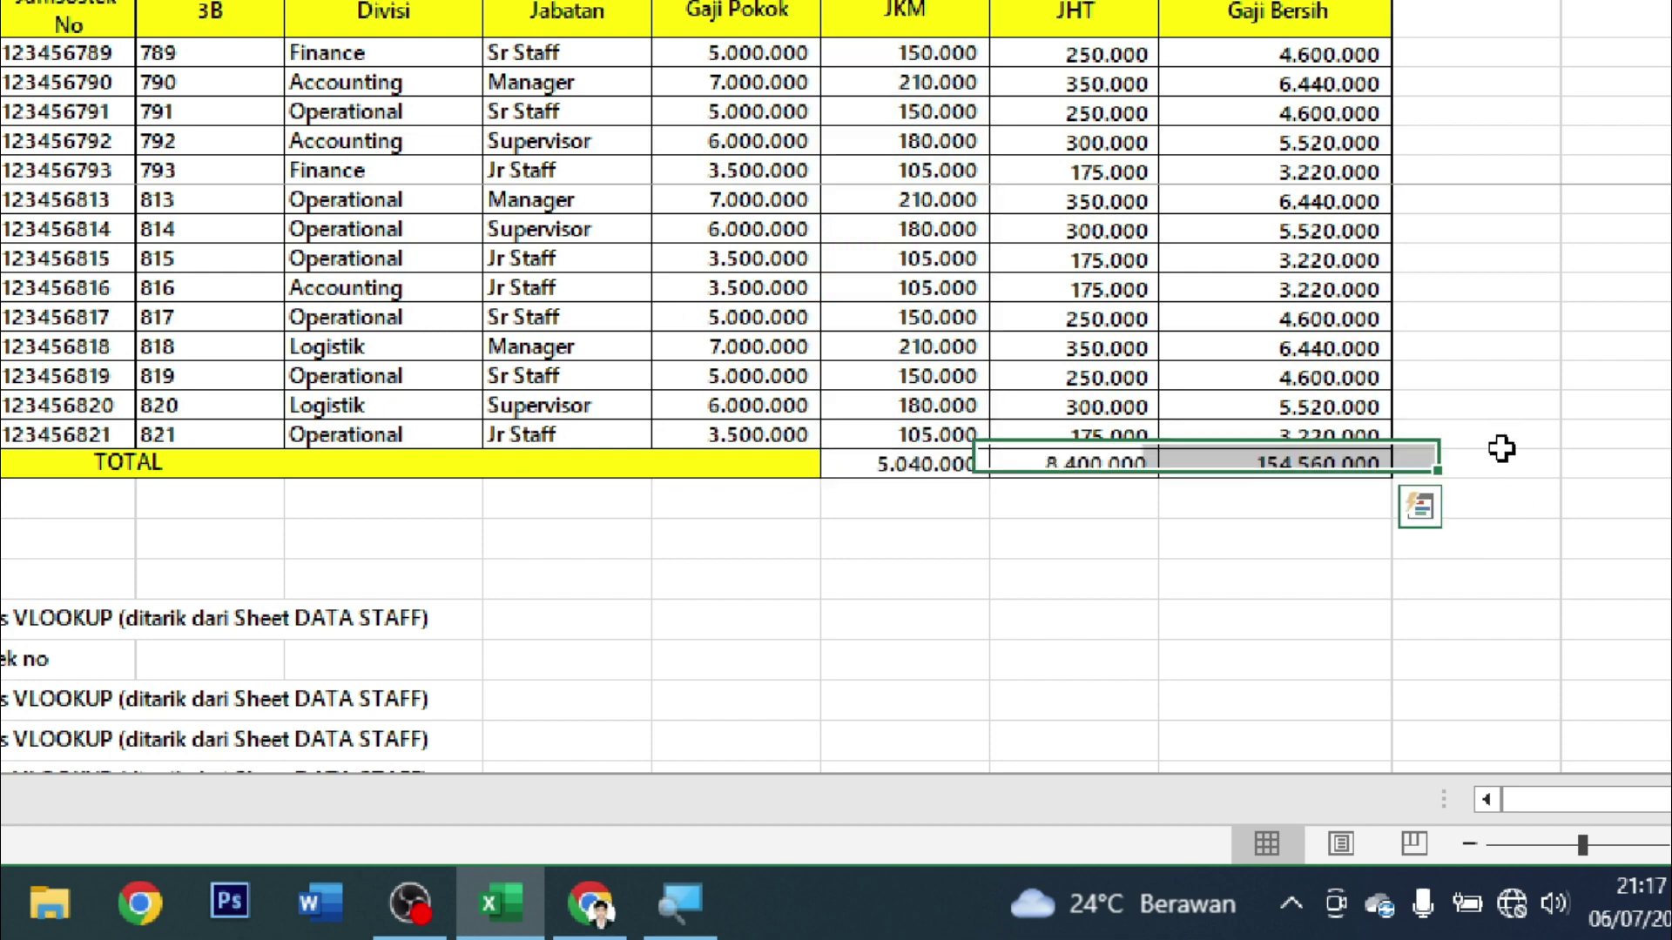
pyautogui.click(1123, 512)
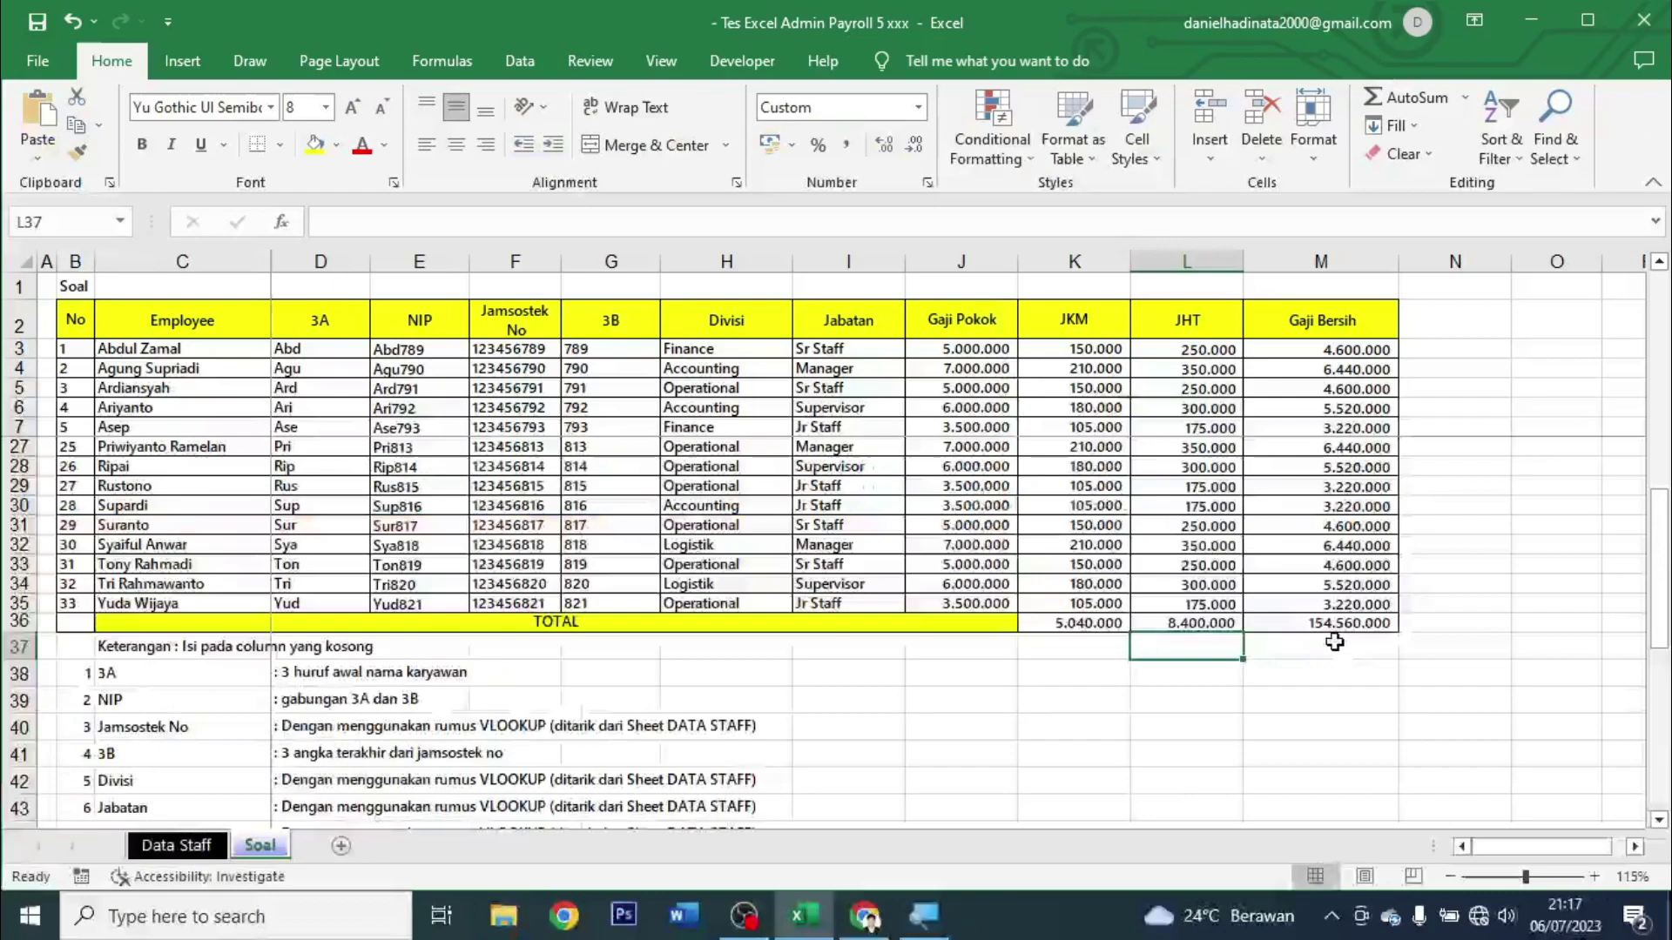
pyautogui.scroll(6, 1243, 586)
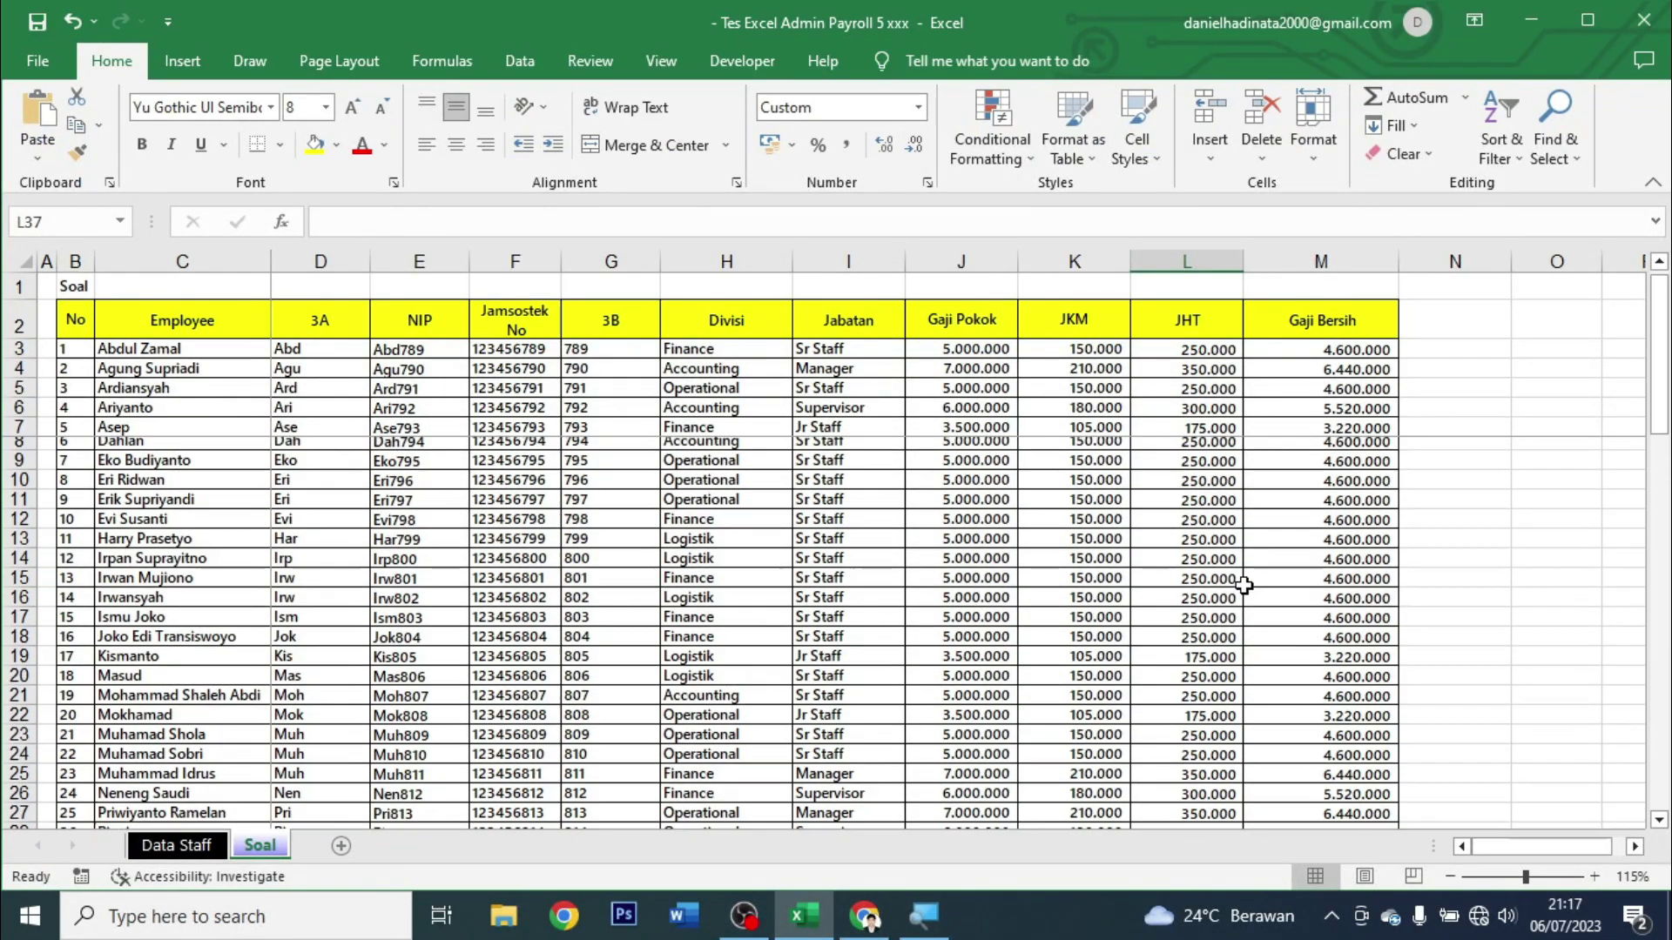
pyautogui.click(961, 368)
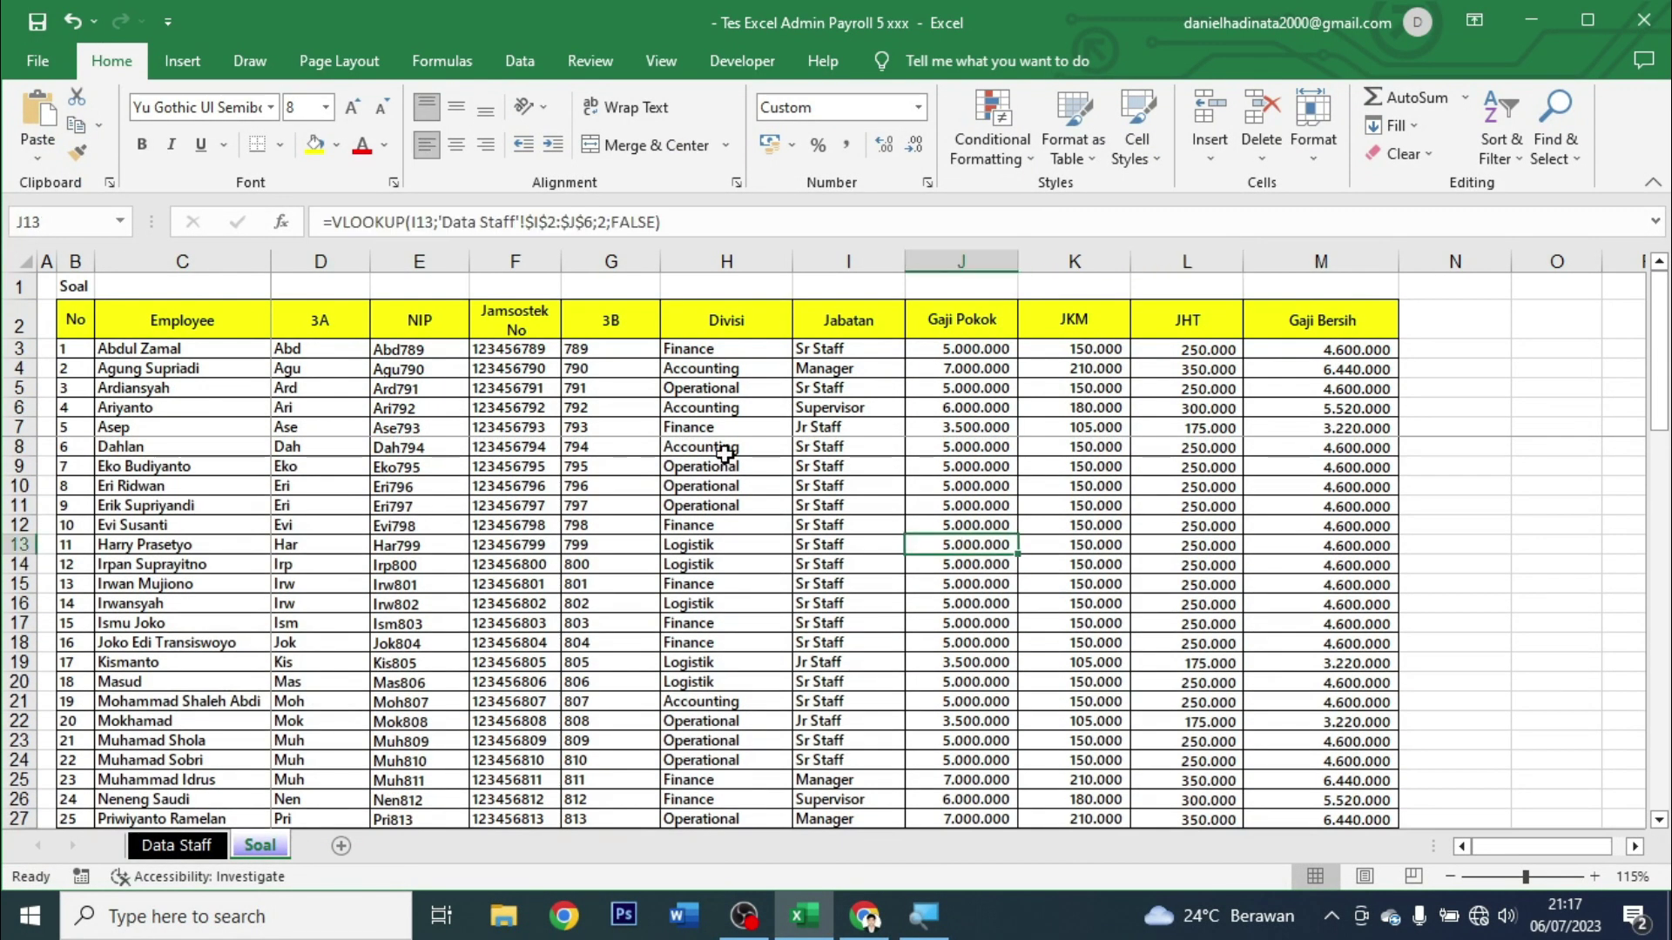
pyautogui.click(726, 368)
pyautogui.click(514, 368)
pyautogui.click(320, 368)
pyautogui.click(214, 375)
pyautogui.click(134, 347)
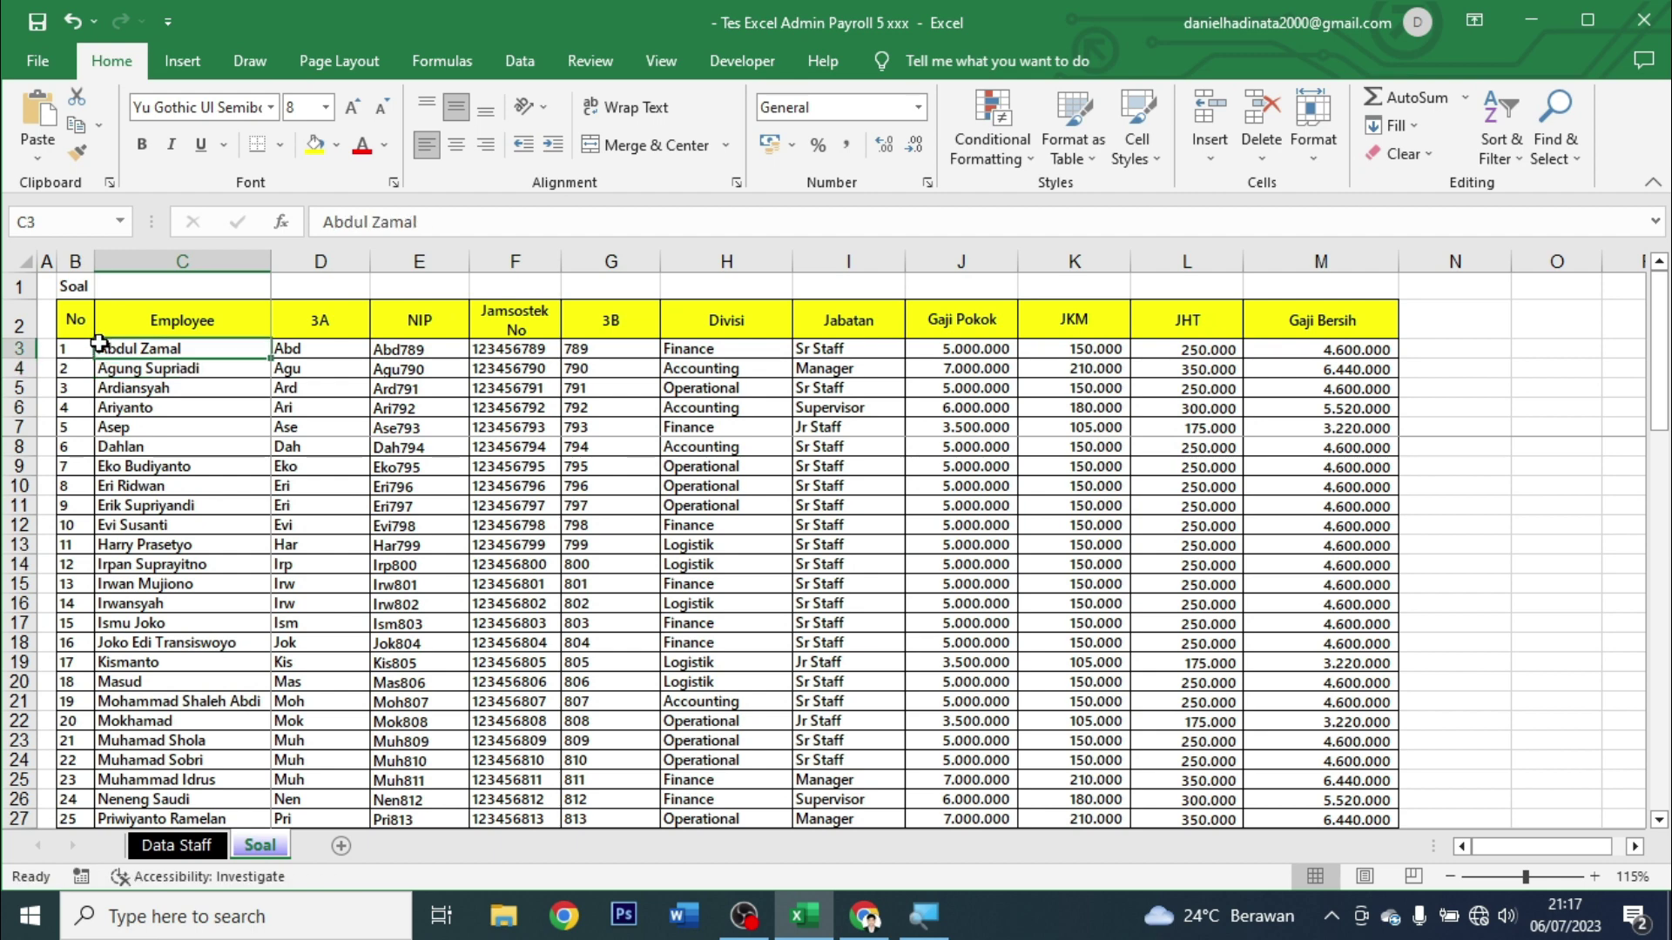
pyautogui.scroll(-4, 891, 485)
pyautogui.scroll(-3, 890, 485)
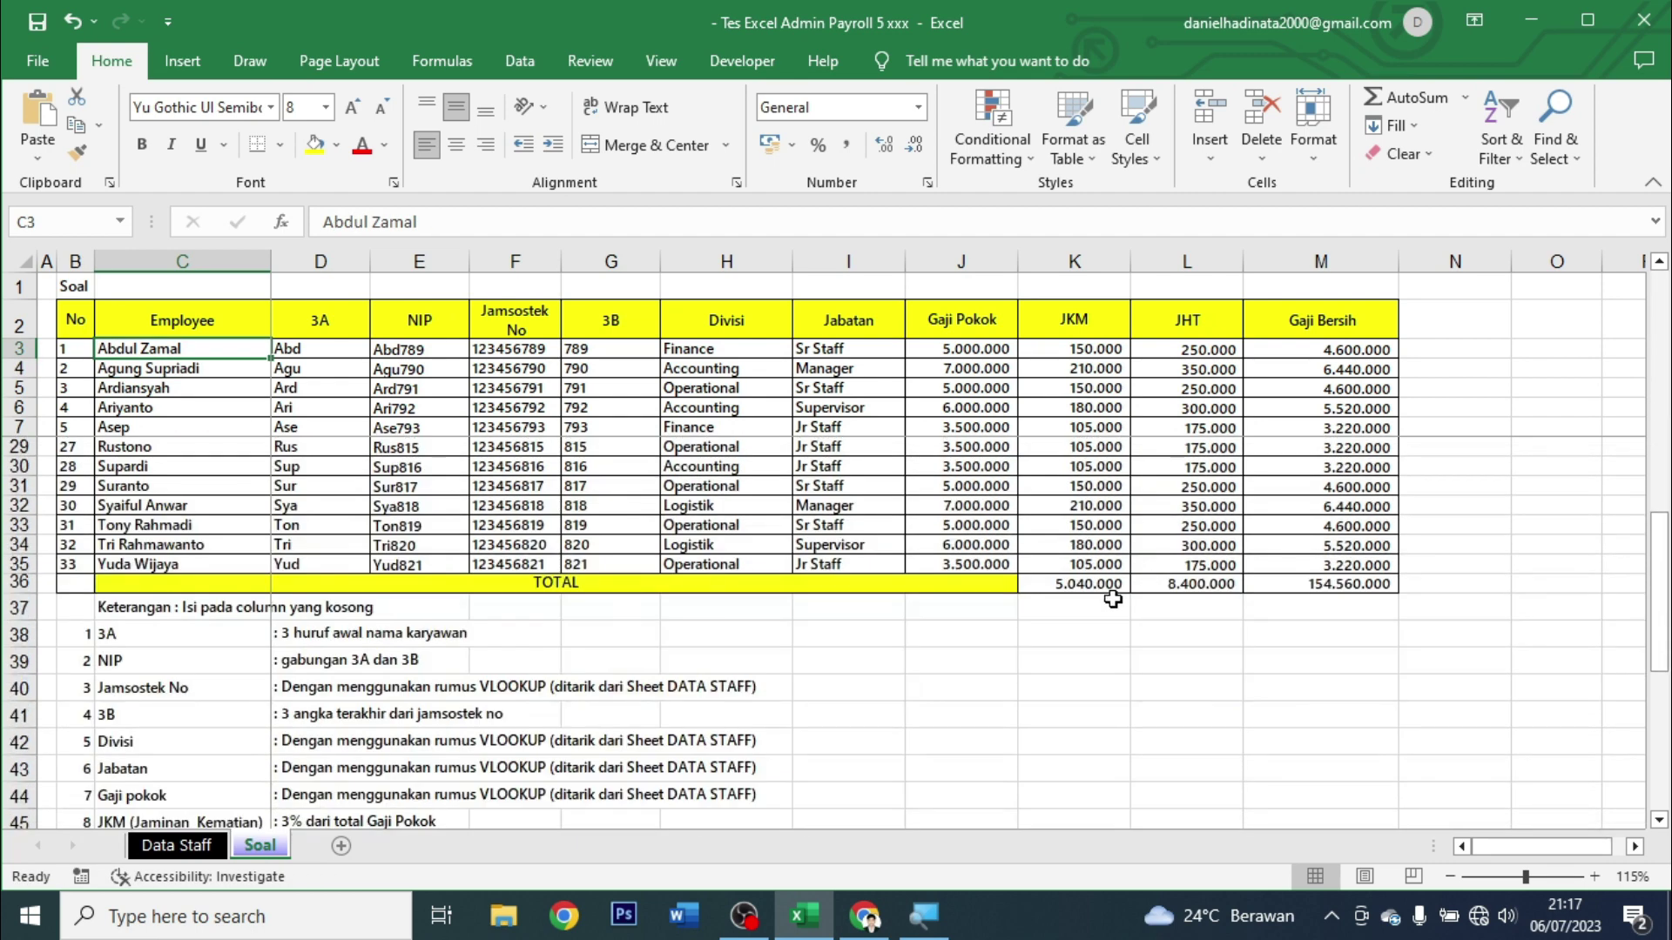
pyautogui.moveTo(1107, 592); pyautogui.dragTo(1269, 566)
pyautogui.click(1298, 581)
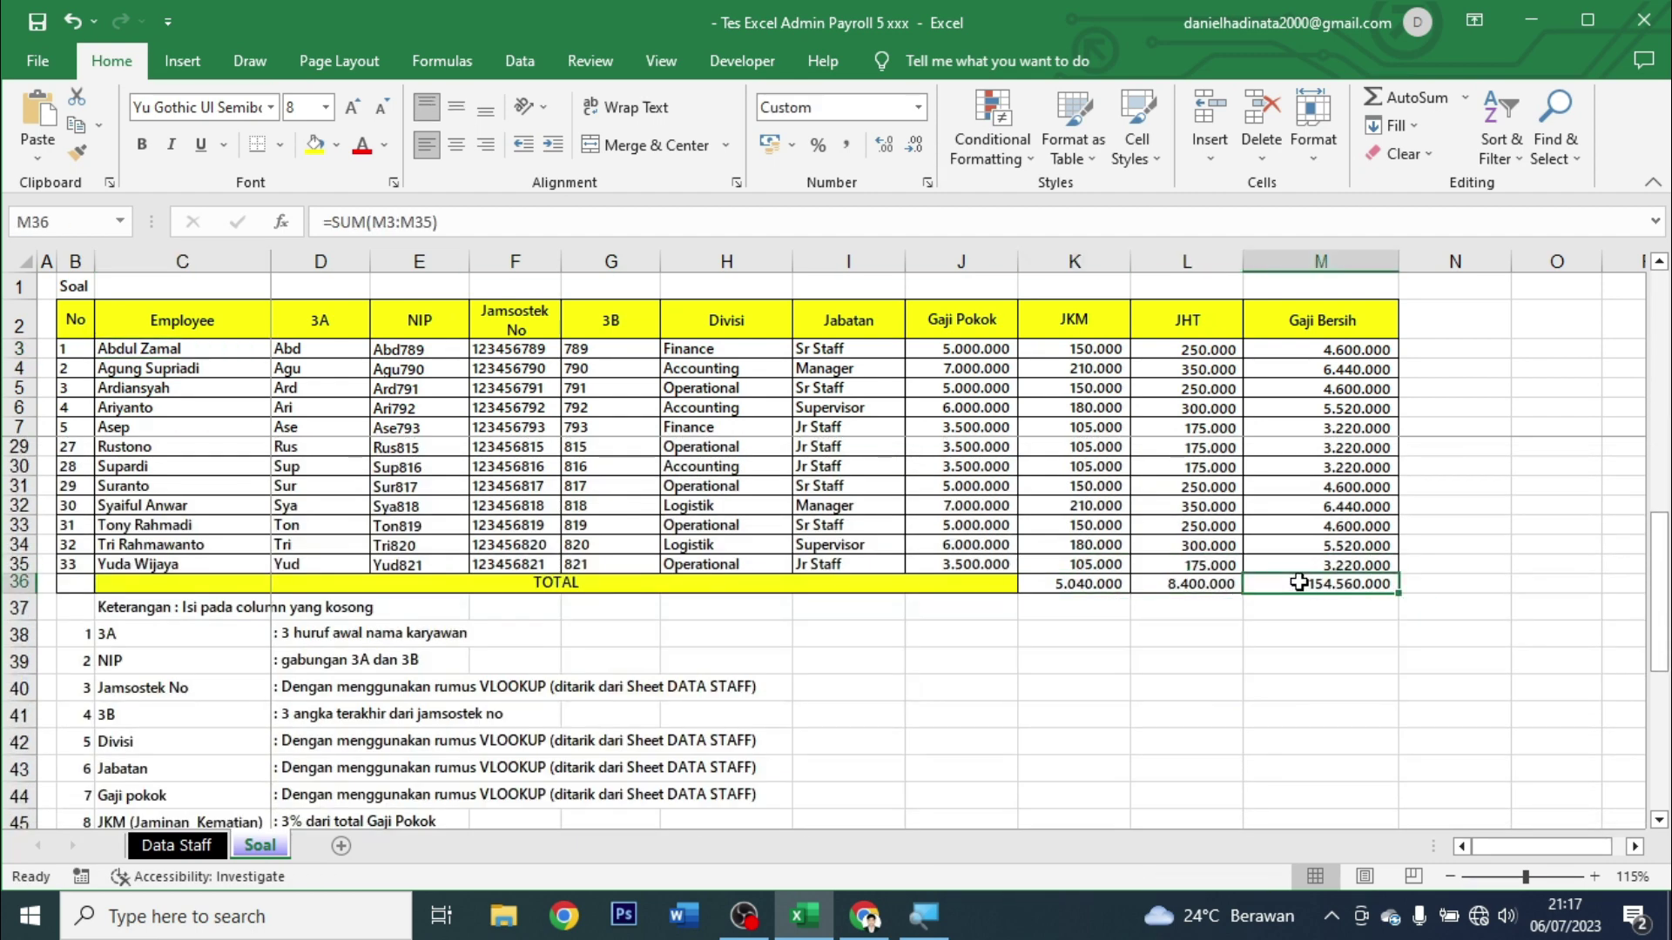
pyautogui.scroll(-1, 1310, 610)
pyautogui.scroll(-2, 1258, 638)
pyautogui.scroll(1, 1254, 638)
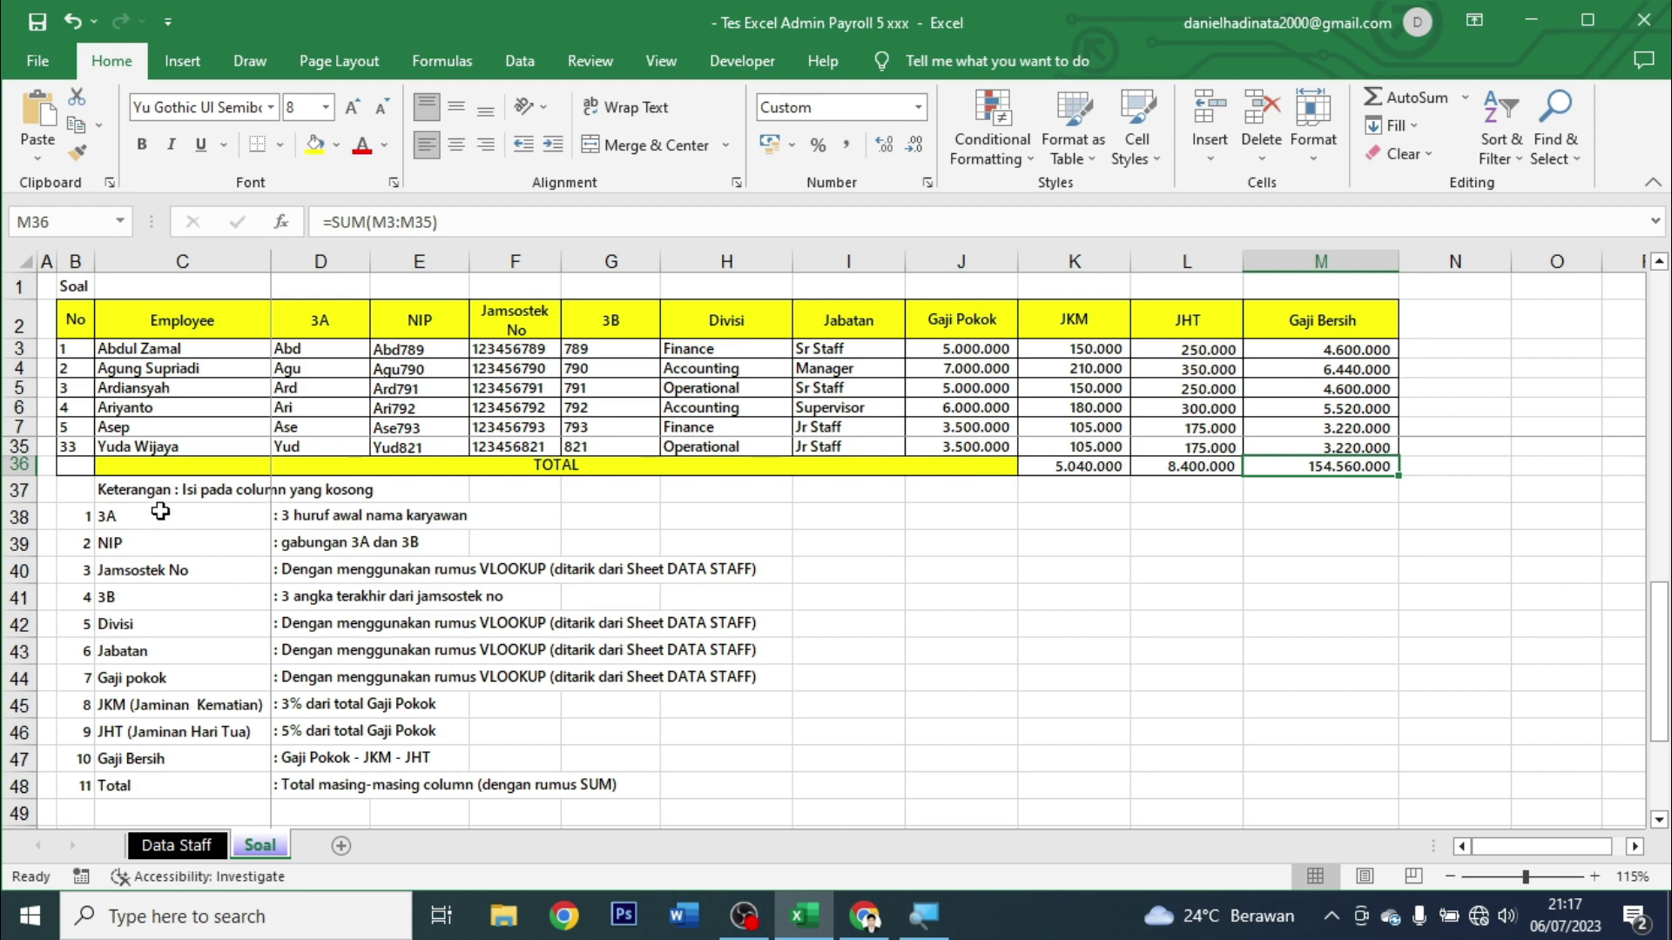
pyautogui.moveTo(161, 511); pyautogui.dragTo(545, 754)
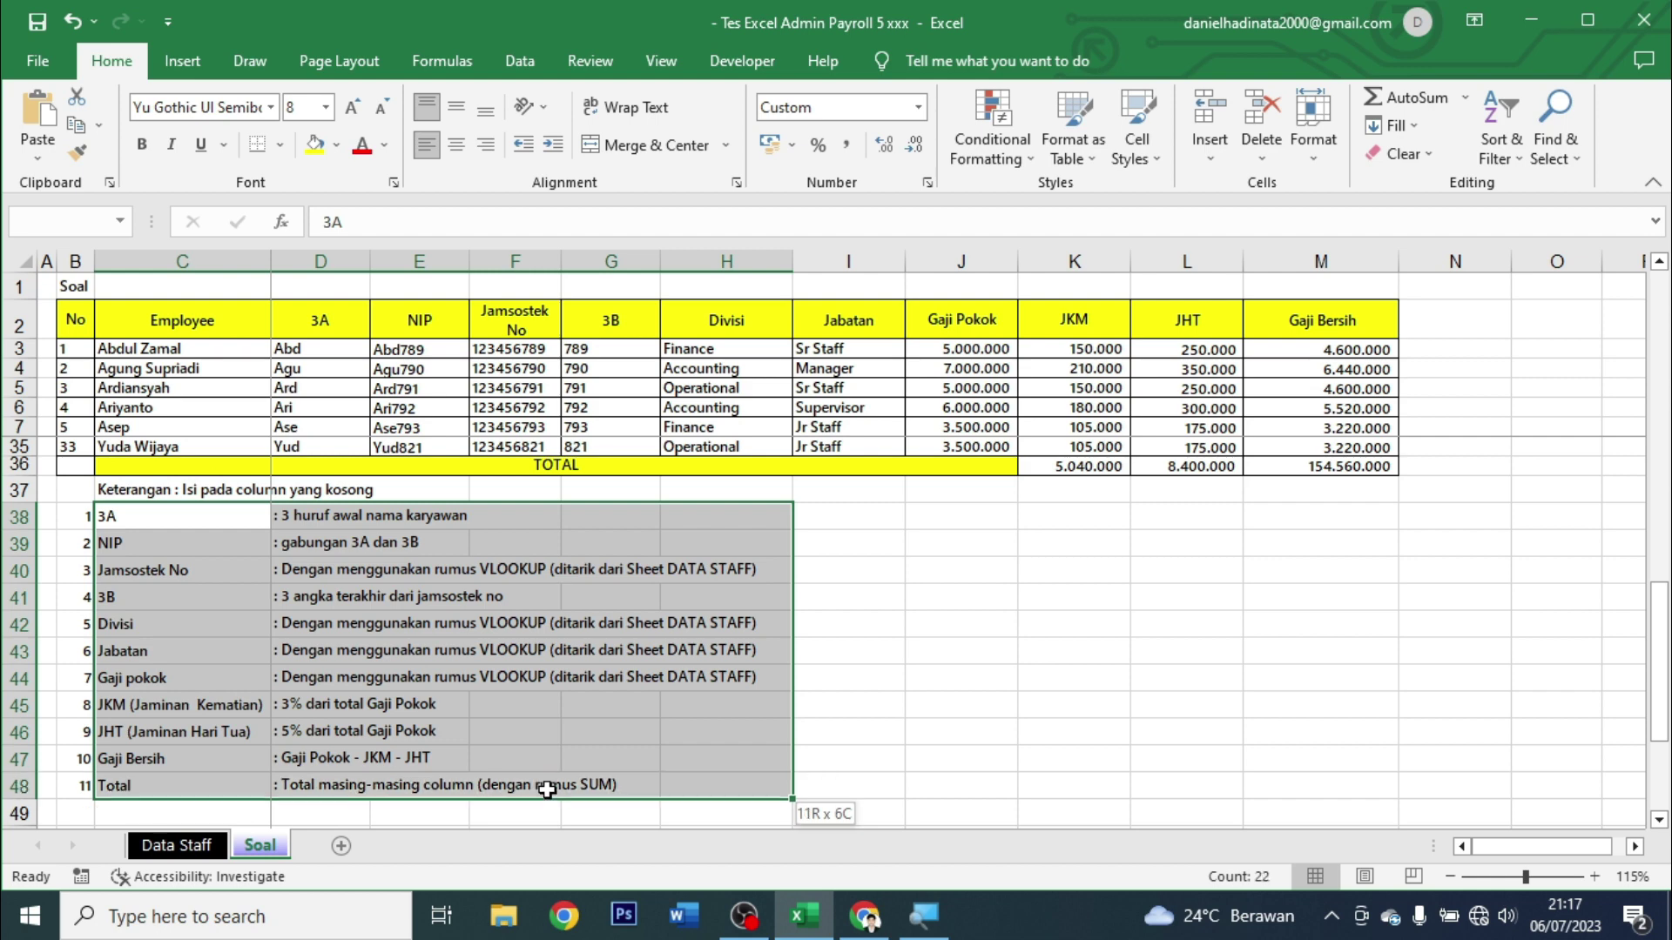
pyautogui.moveTo(546, 753); pyautogui.dragTo(545, 786)
pyautogui.click(856, 744)
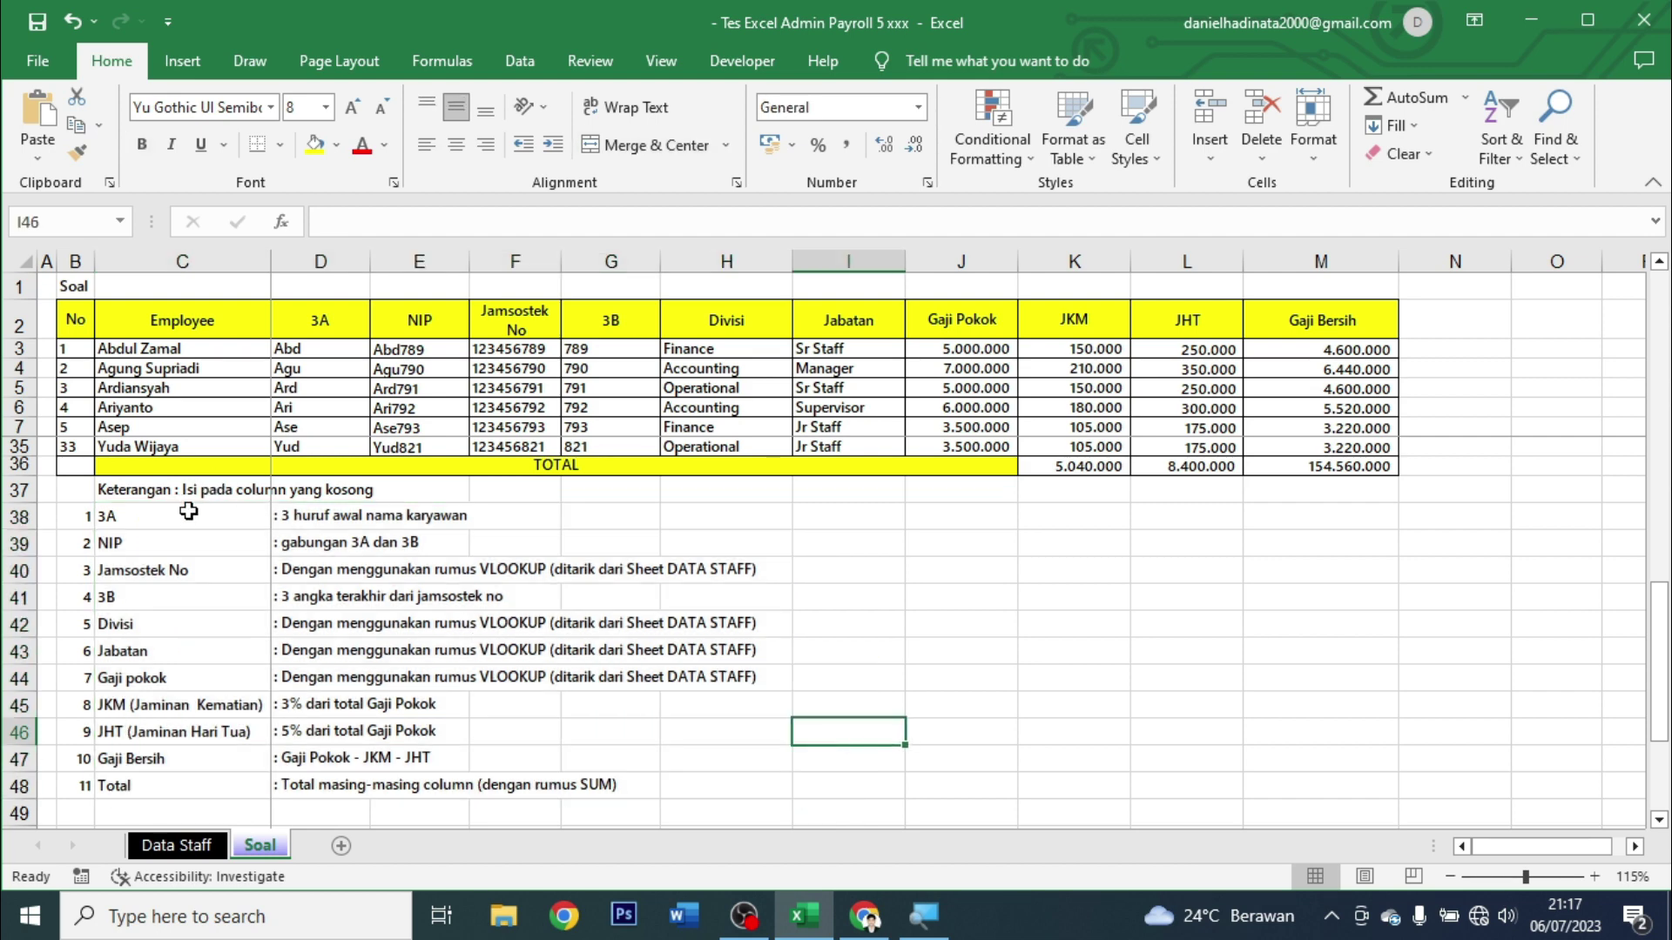
pyautogui.moveTo(188, 514); pyautogui.dragTo(589, 780)
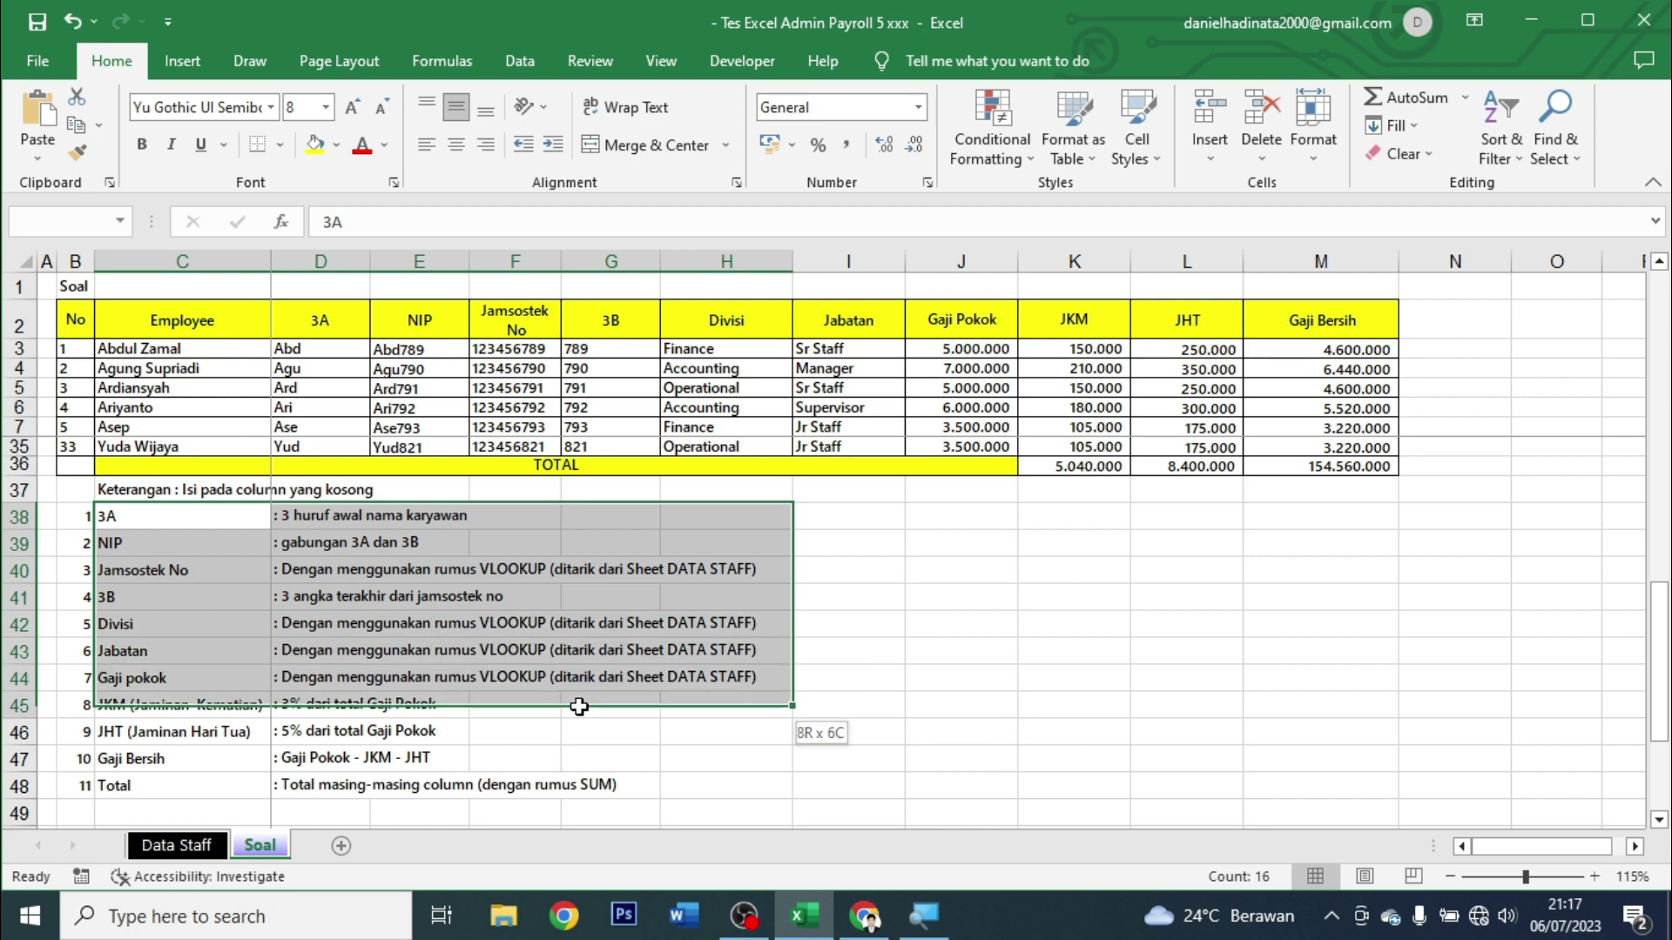
pyautogui.click(424, 760)
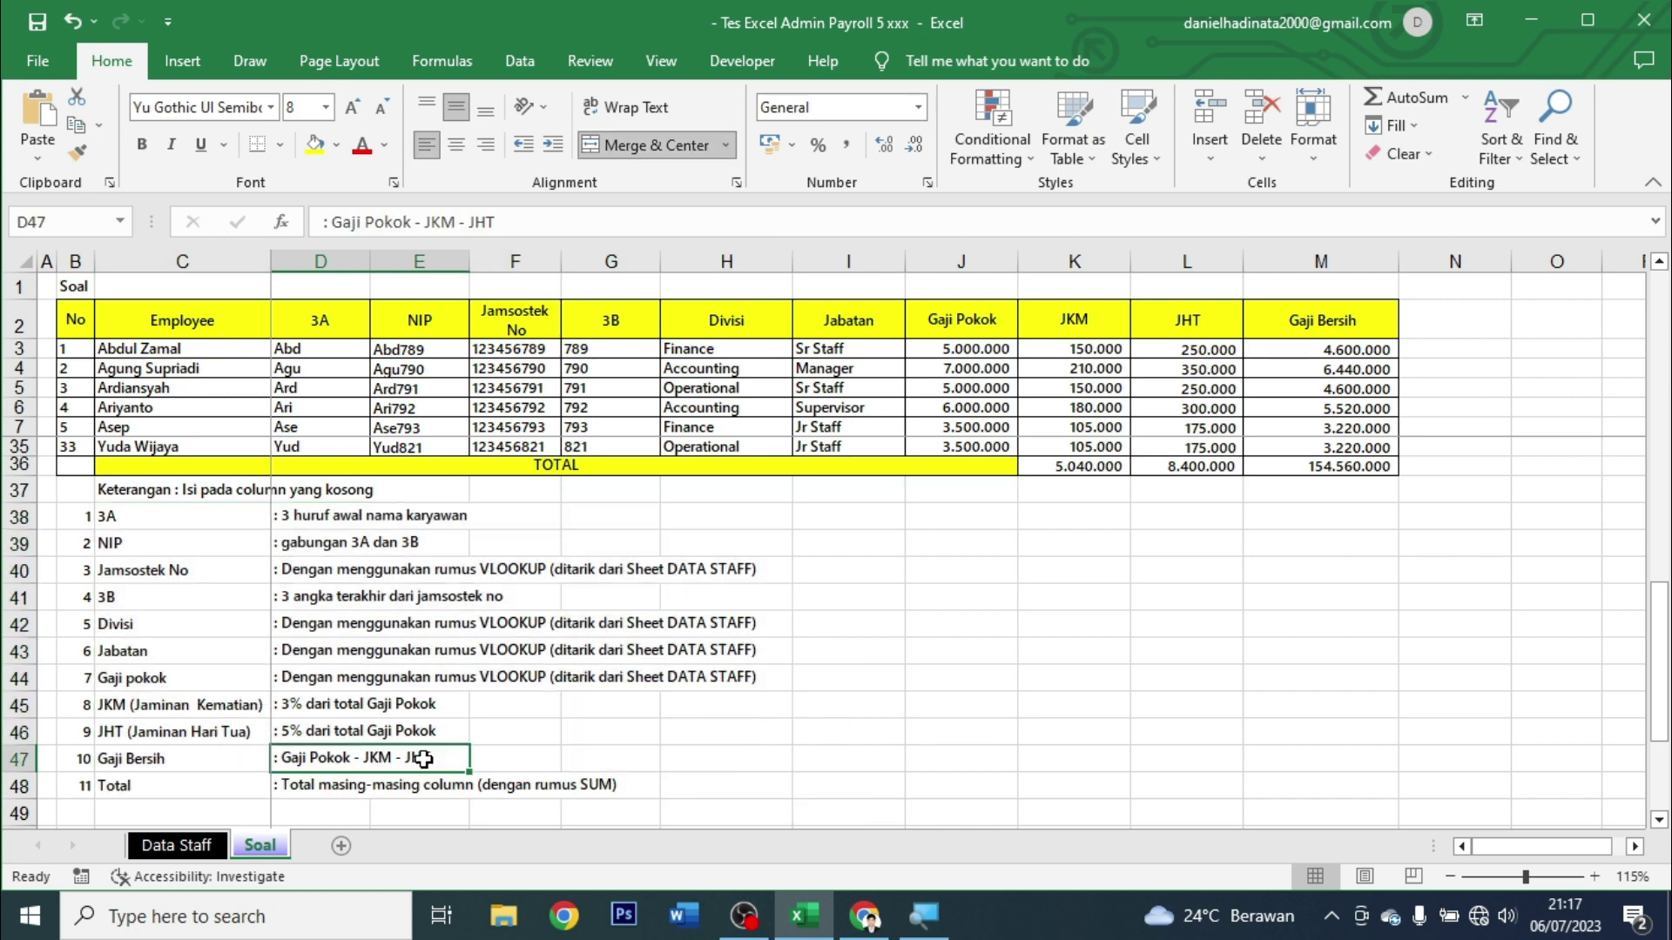
pyautogui.moveTo(190, 515); pyautogui.dragTo(600, 785)
pyautogui.click(727, 785)
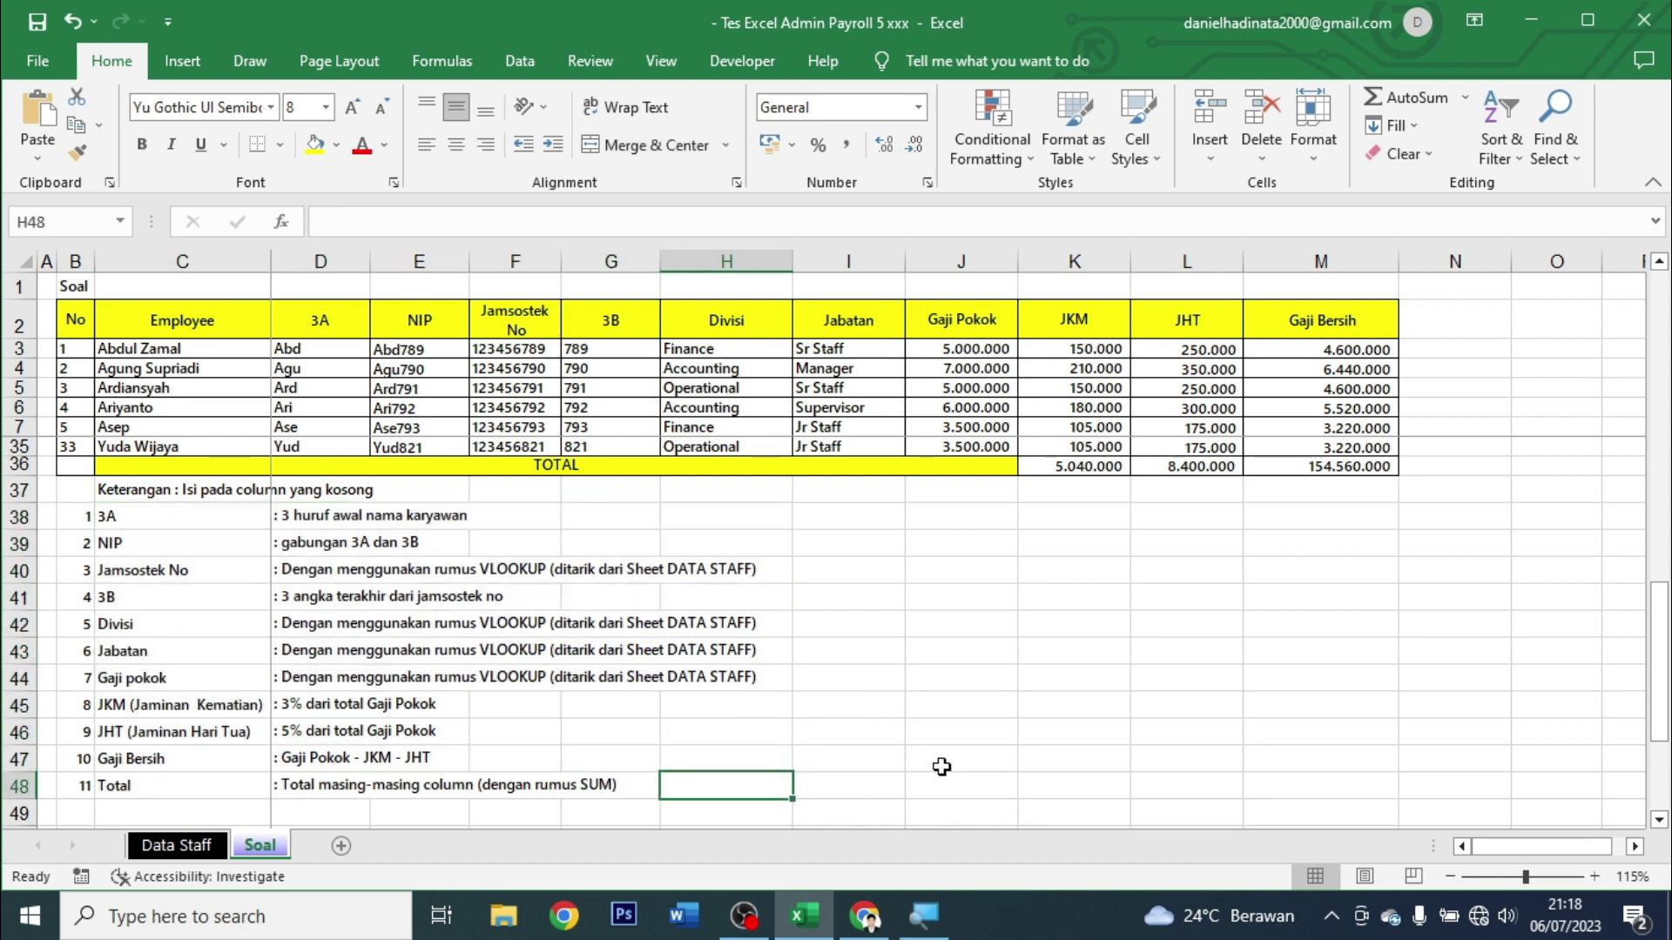
pyautogui.click(867, 788)
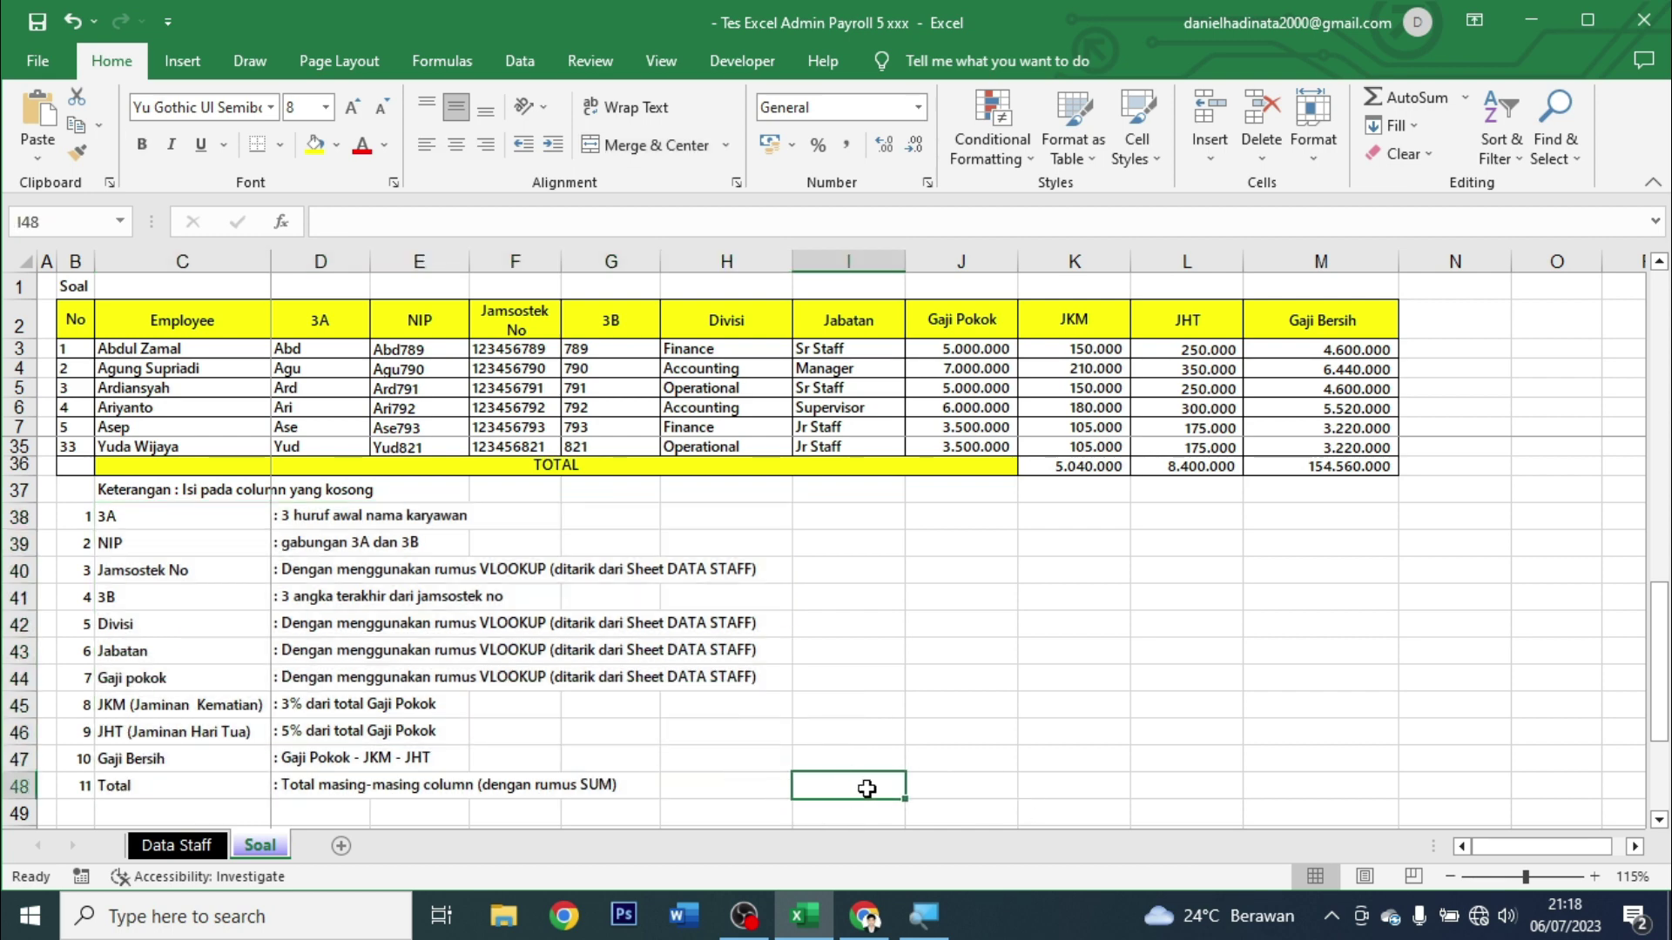